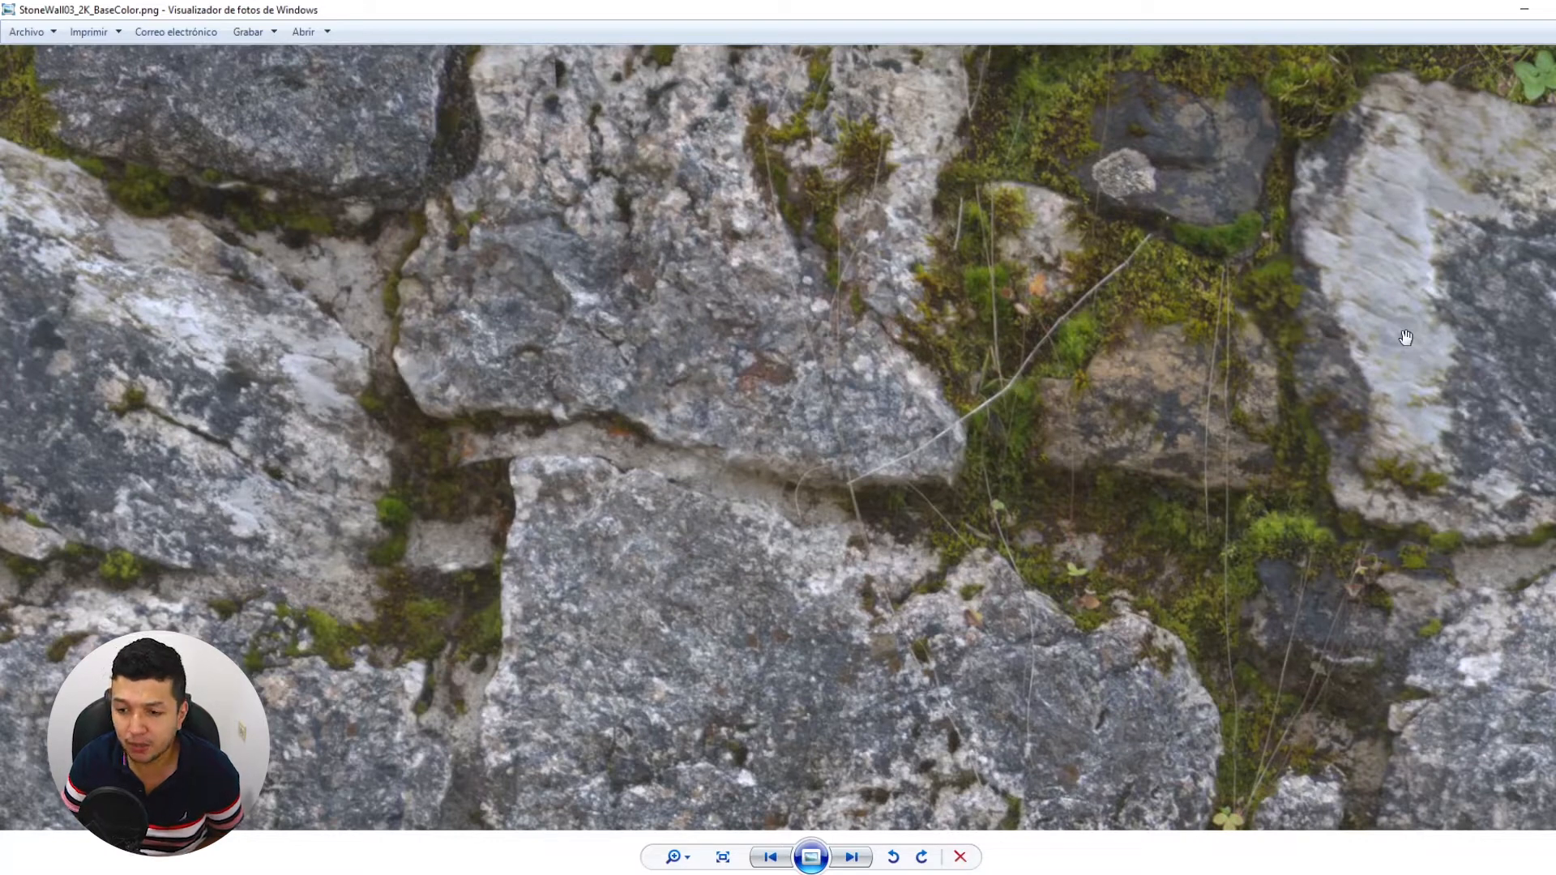
Examine the stones, moss and joints of the StoneWall03_2K_BaseColor.png texture at different magnifications
scroll(1406, 338, "down", 2)
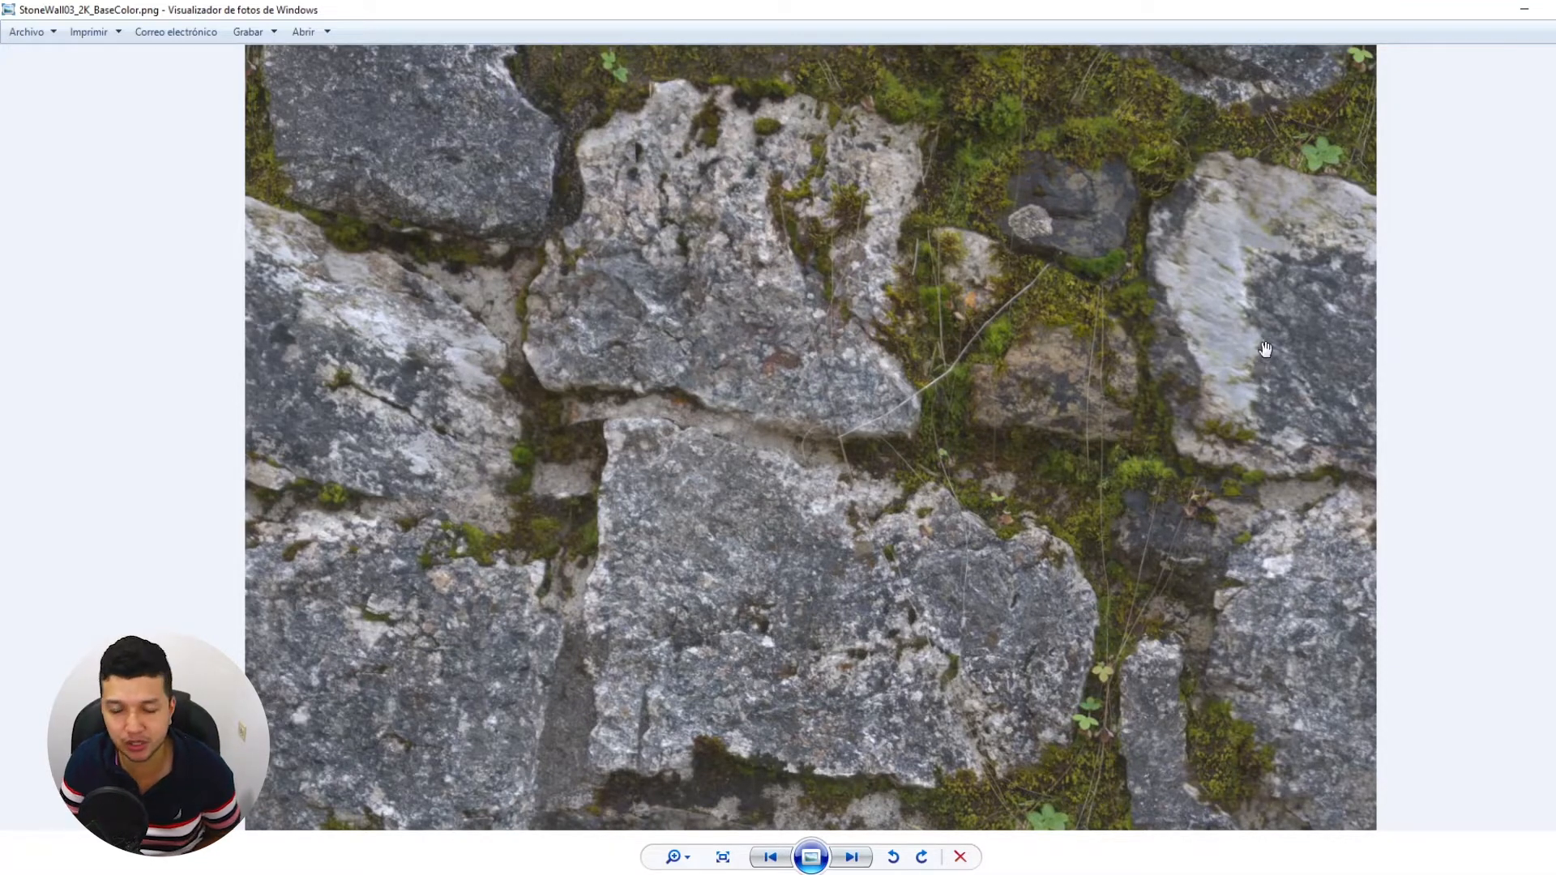
scroll(1281, 388, "up", 1)
left_click_drag(1281, 388, 1163, 361)
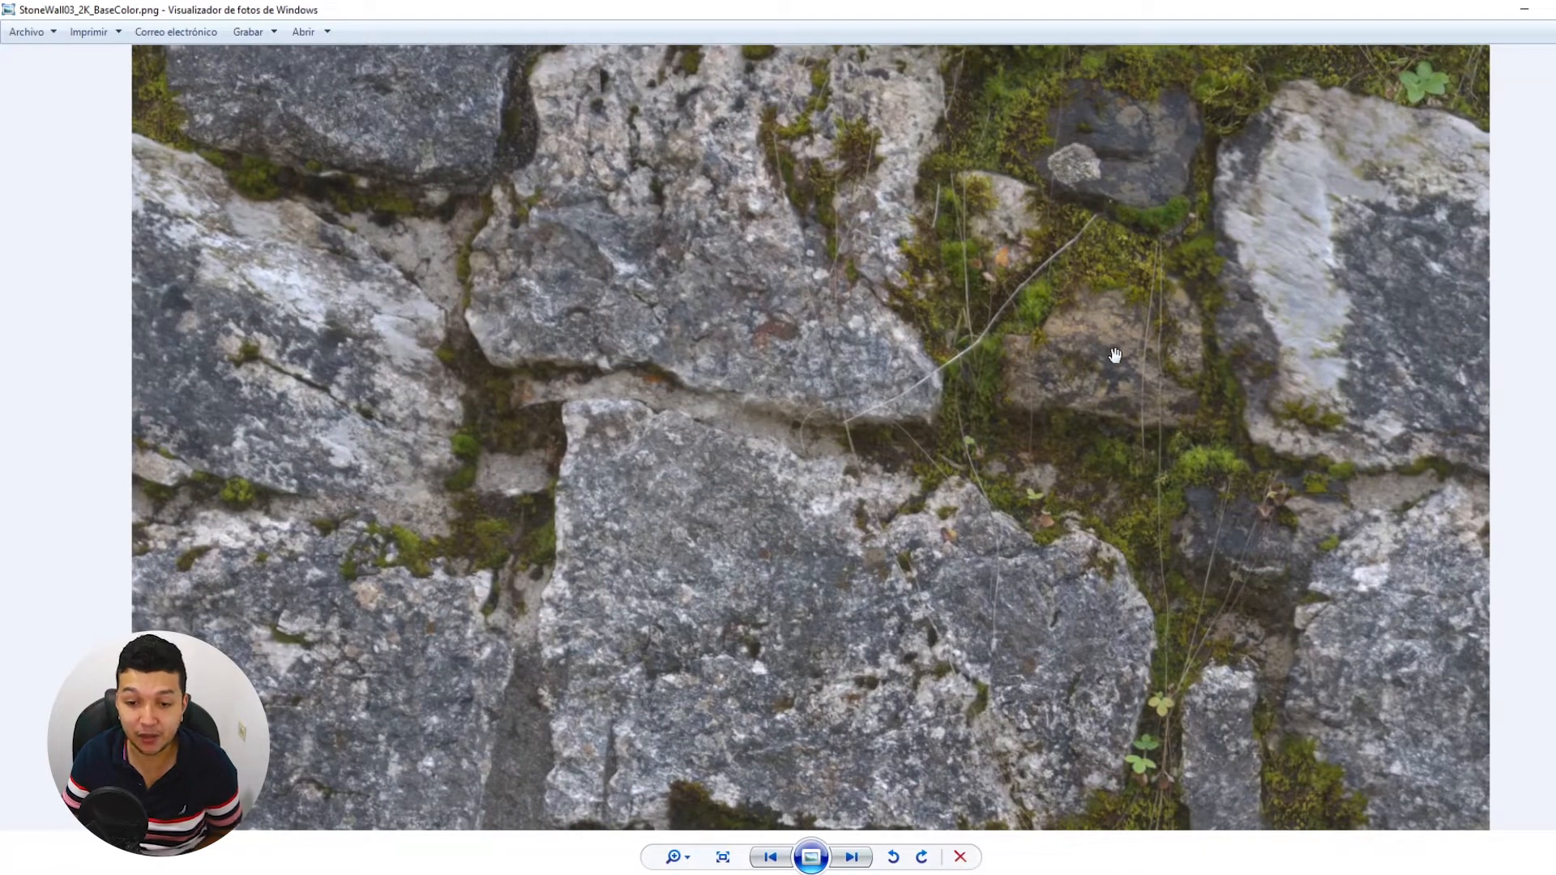
scroll(873, 441, "down", 1)
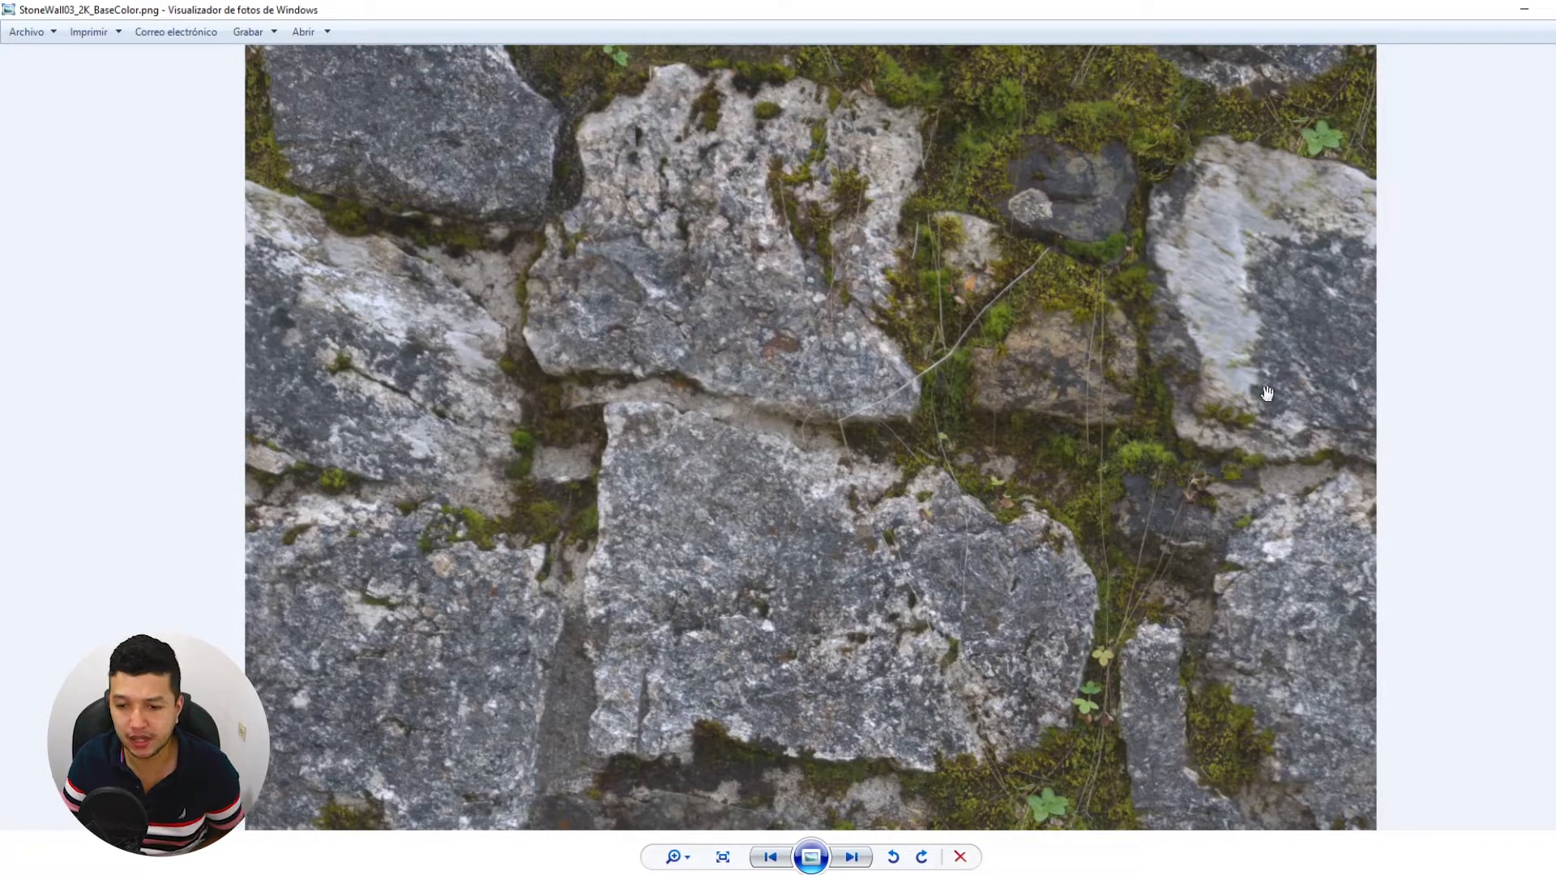
scroll(753, 397, "down", 1)
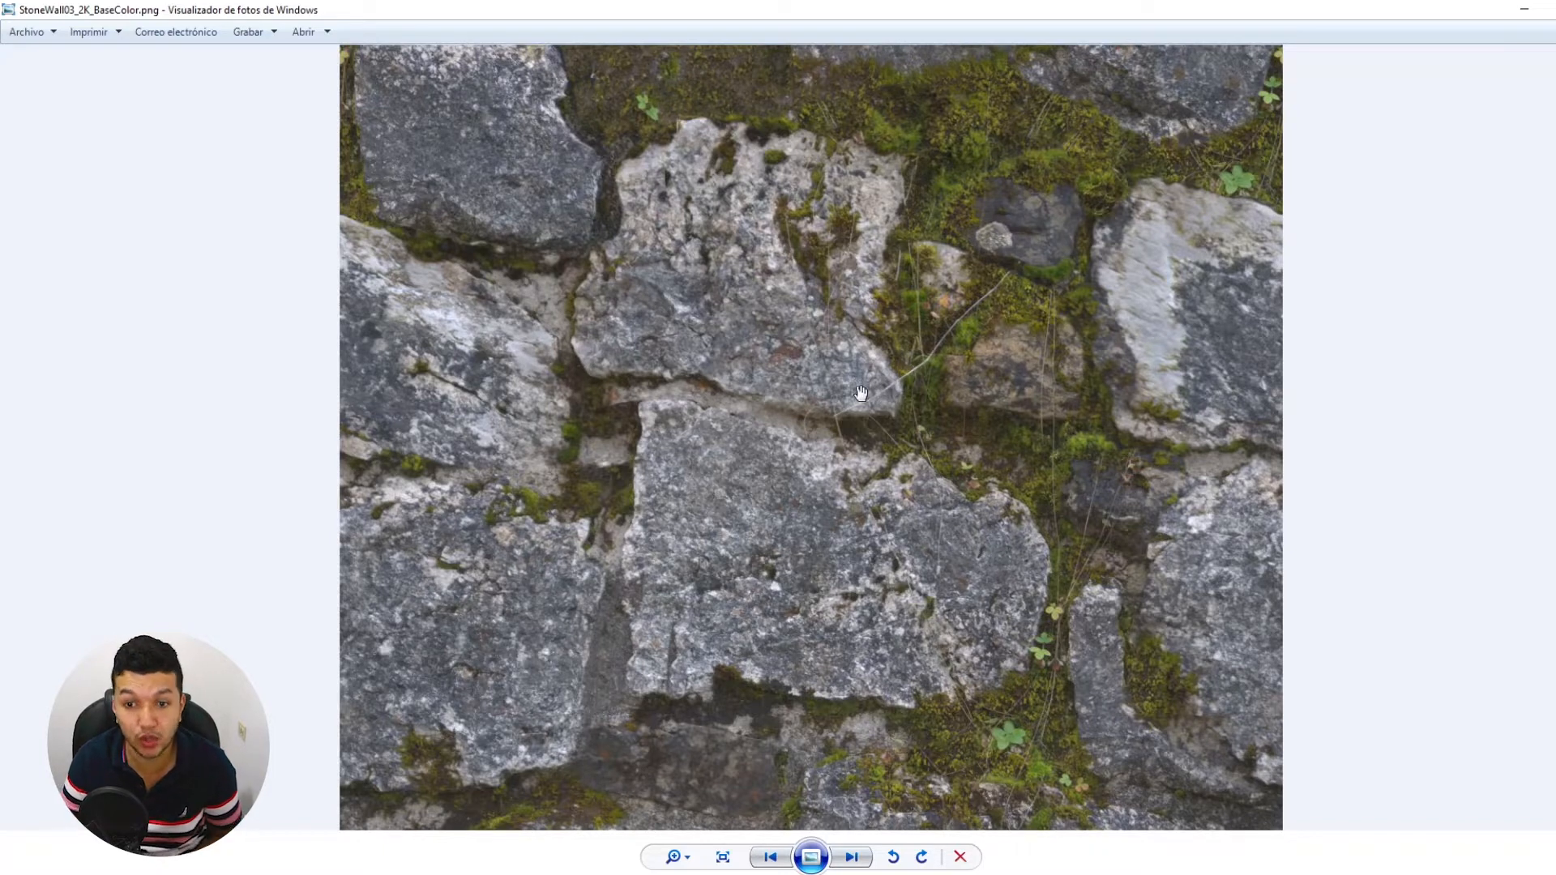
scroll(1215, 316, "up", 1)
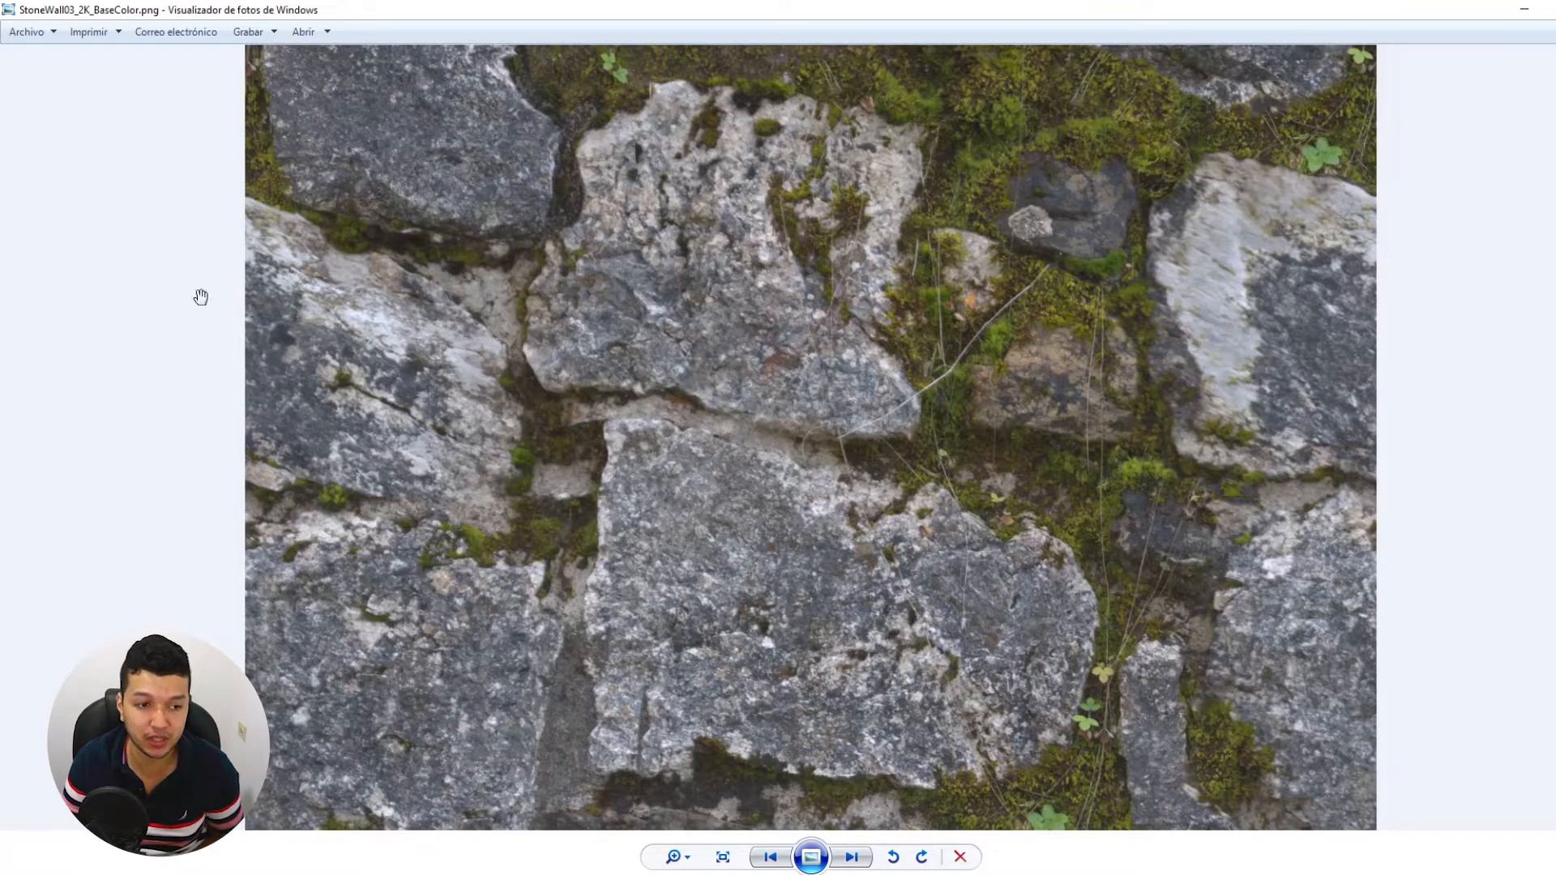
scroll(1248, 349, "up", 1)
left_click_drag(809, 572, 812, 483)
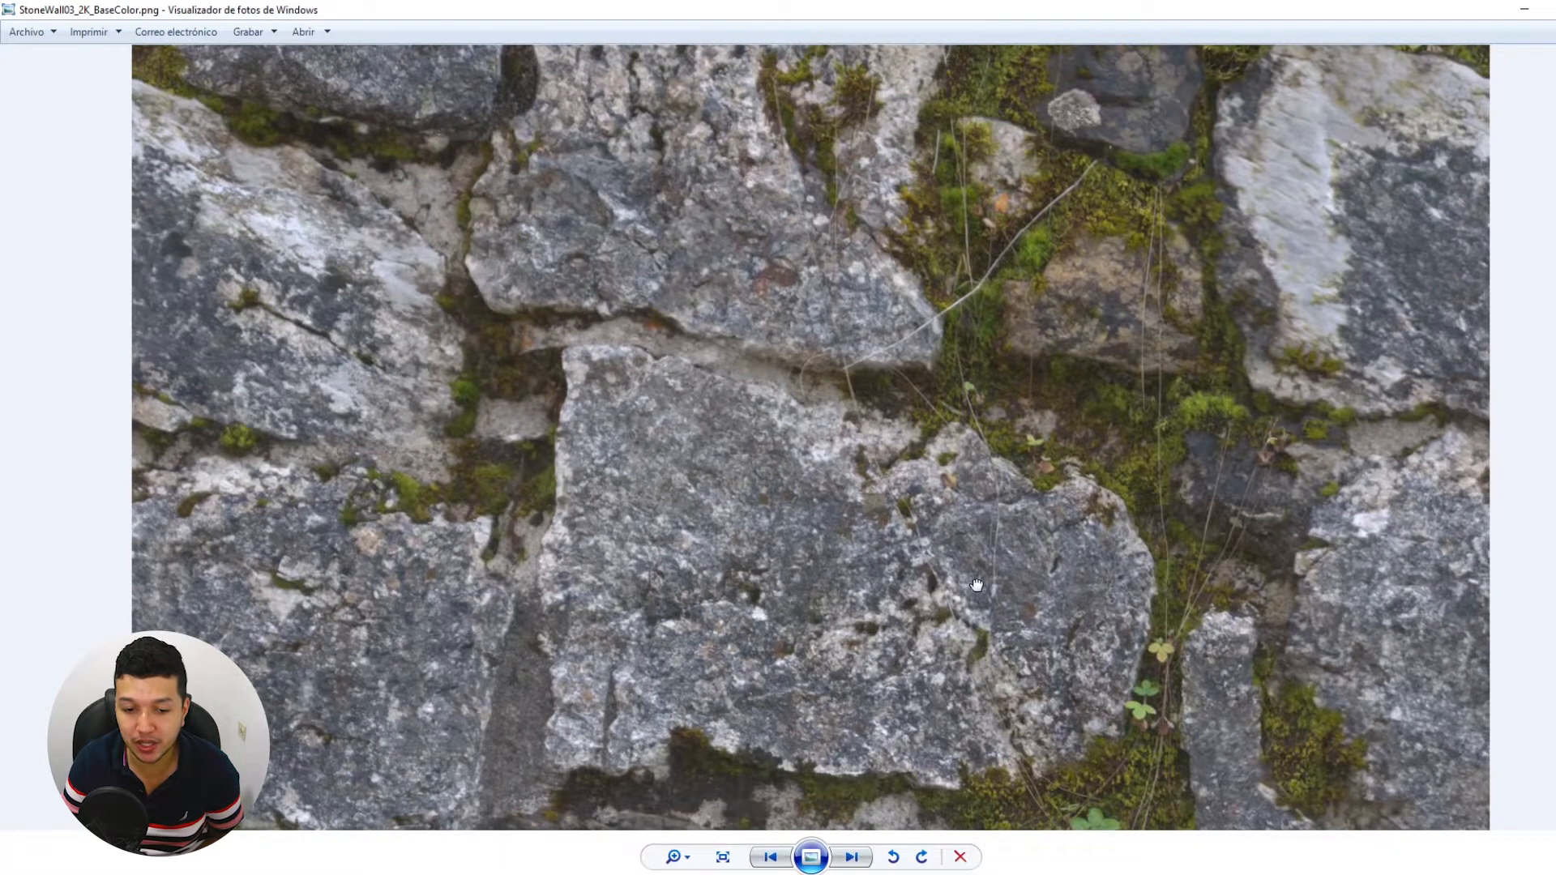
left_click_drag(977, 585, 966, 677)
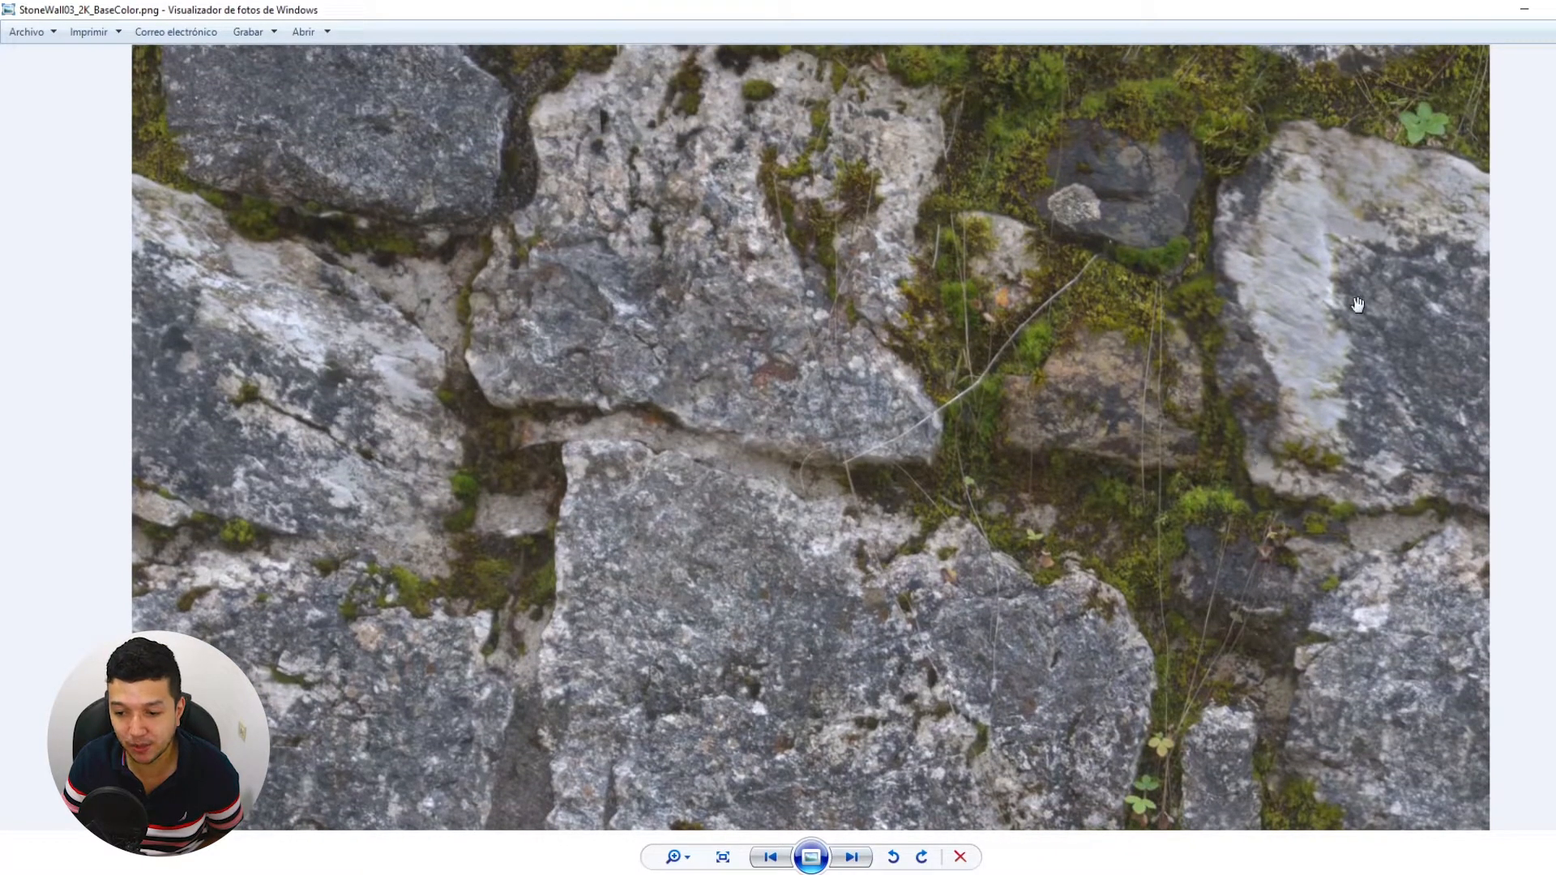
scroll(591, 485, "down", 3)
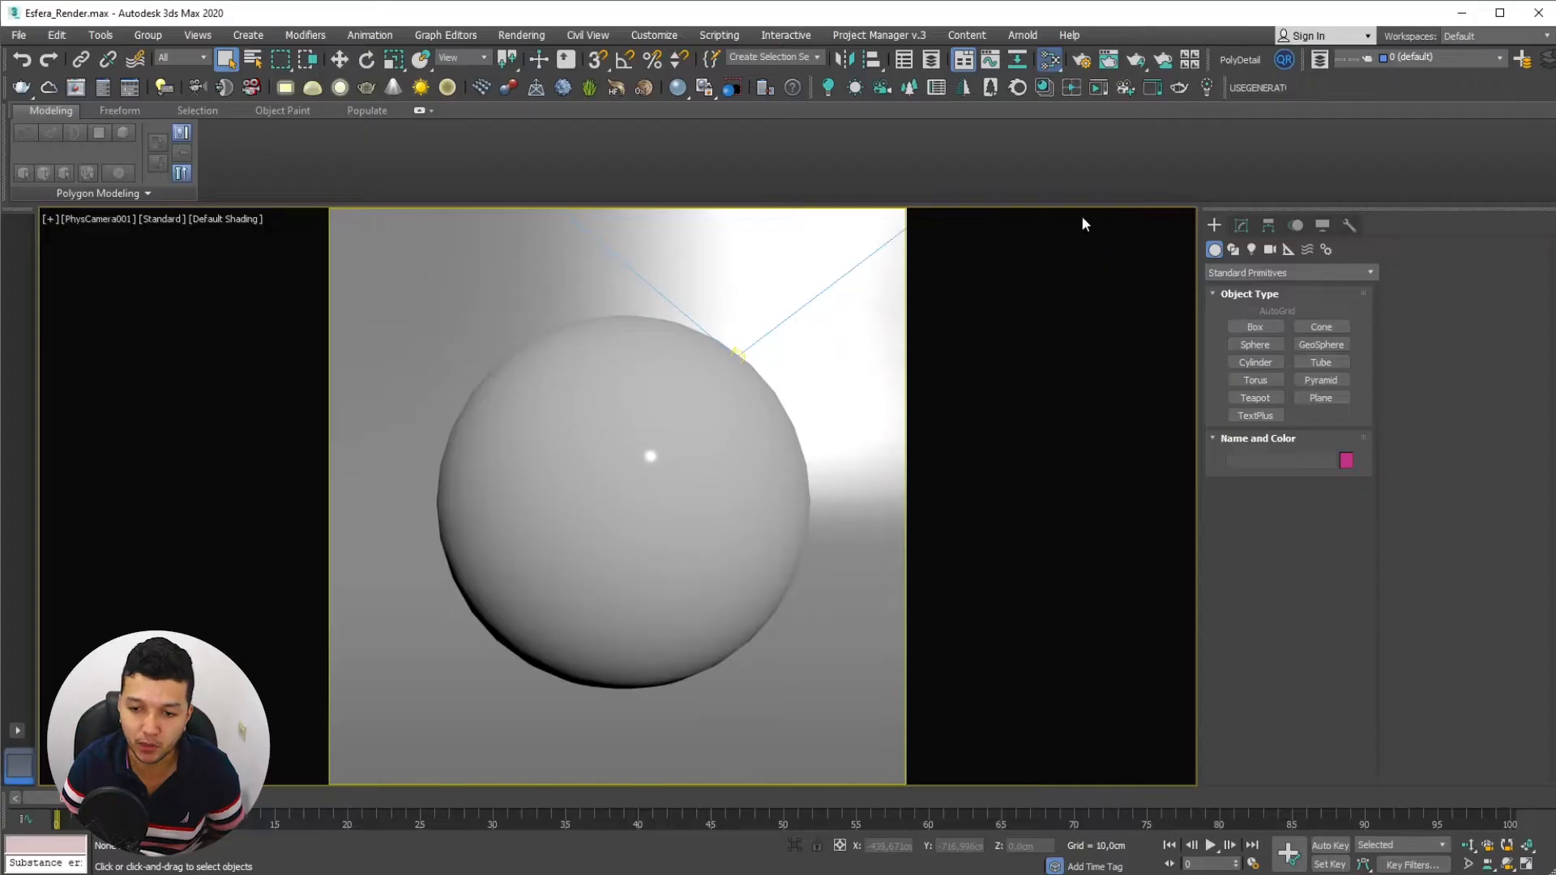
Switch to 3ds Max and set up a VRayMtl node and a StoneWall03_2K_BaseColor.png bitmap node in the Slate Material Editor
key("m")
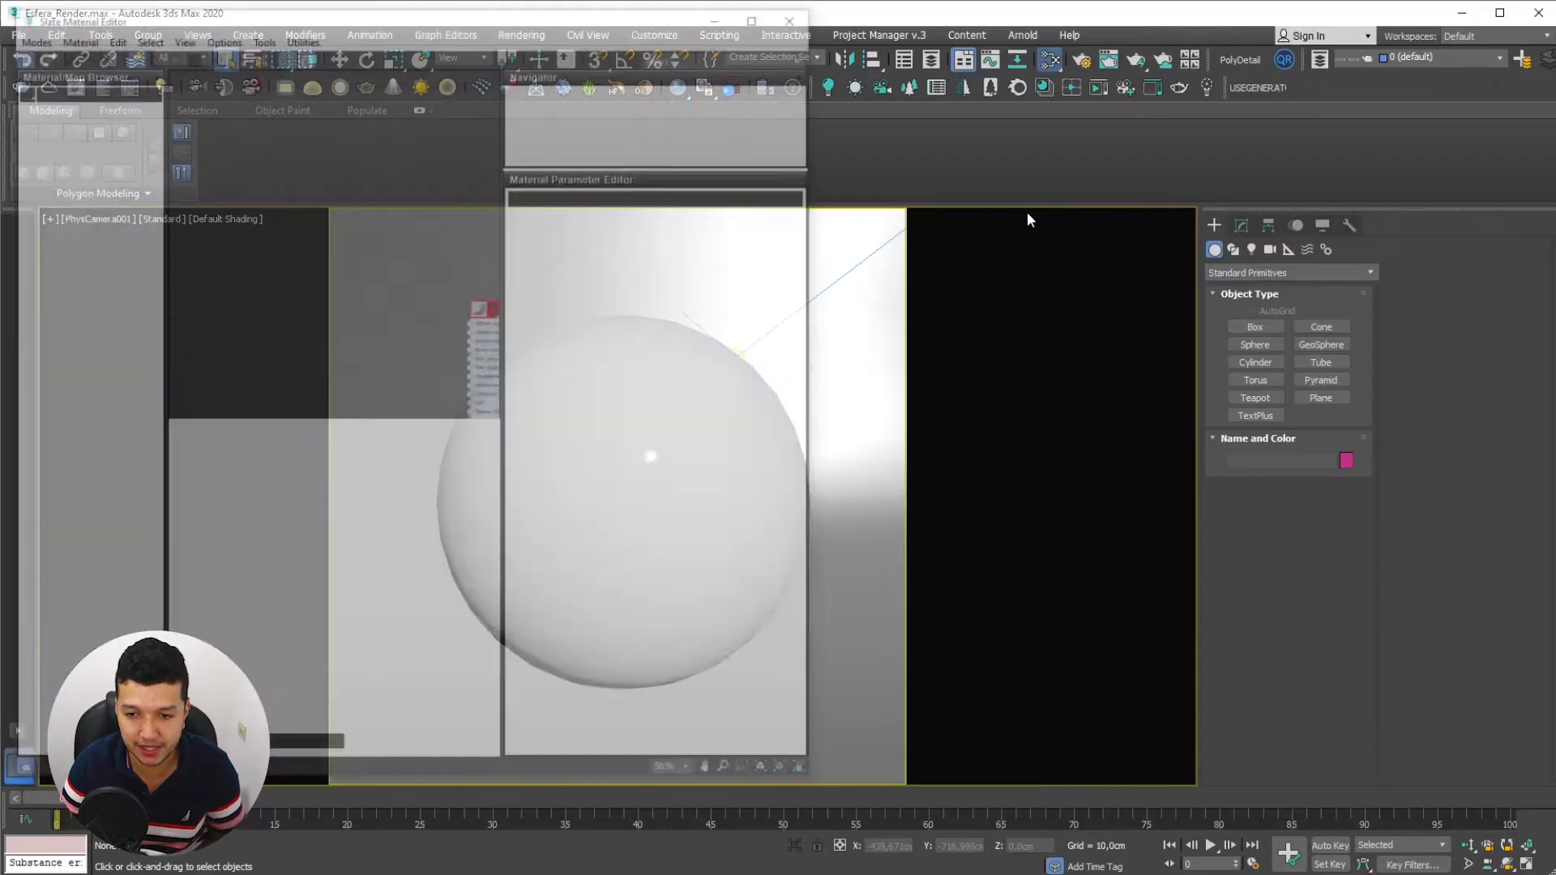
left_click_drag(580, 14, 1065, 88)
scroll(905, 328, "up", 2)
left_click_drag(555, 653, 679, 344)
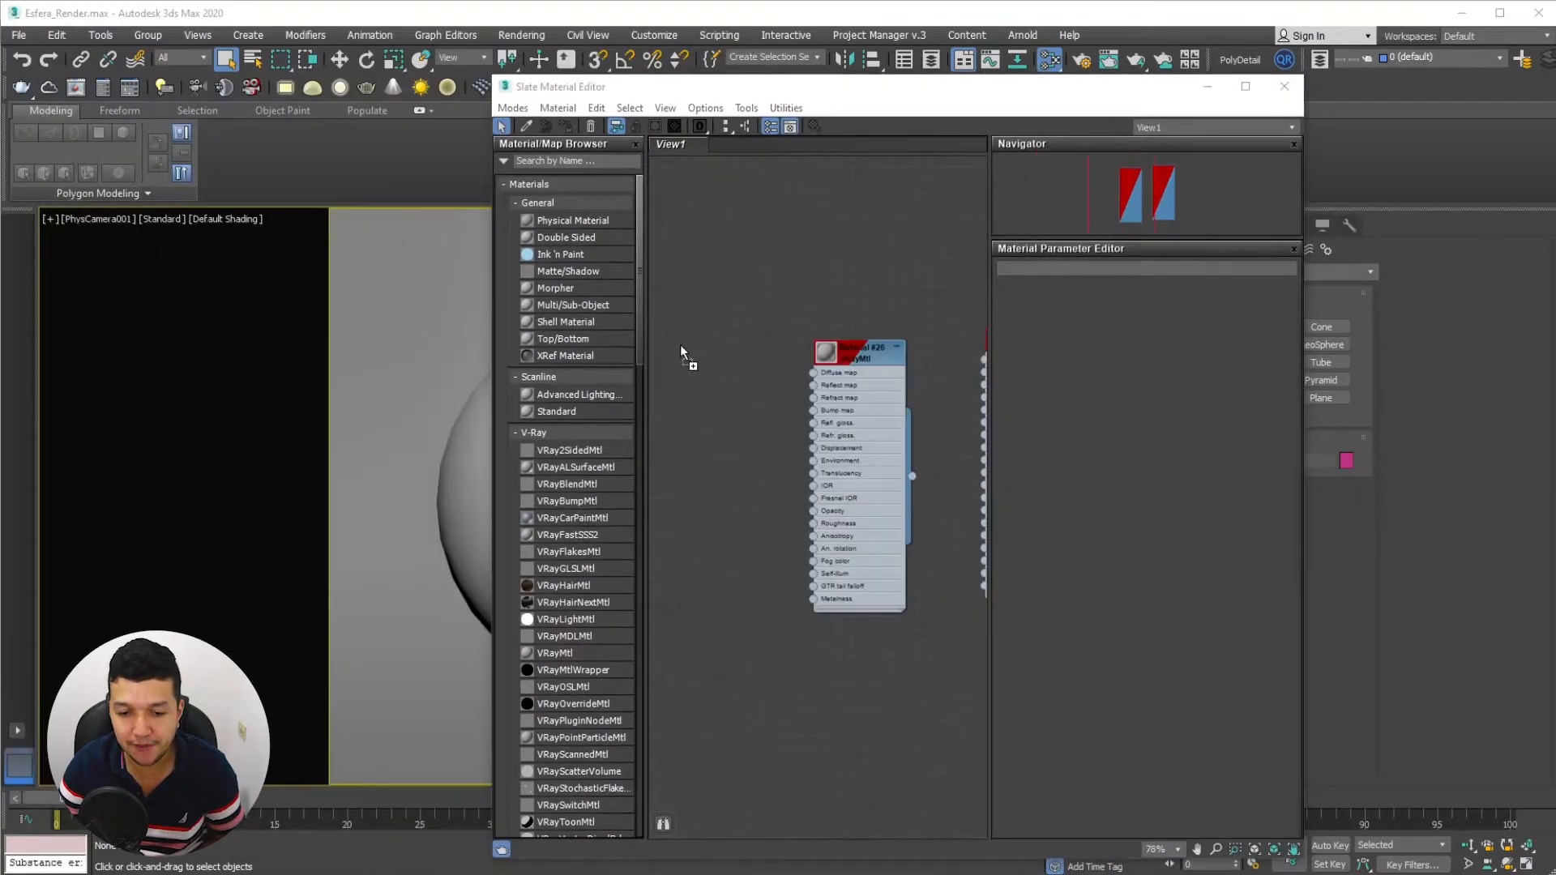
middle_click_drag(742, 396, 787, 370)
scroll(842, 361, "up", 2)
middle_click_drag(875, 393, 841, 385)
left_click_drag(732, 305, 731, 358)
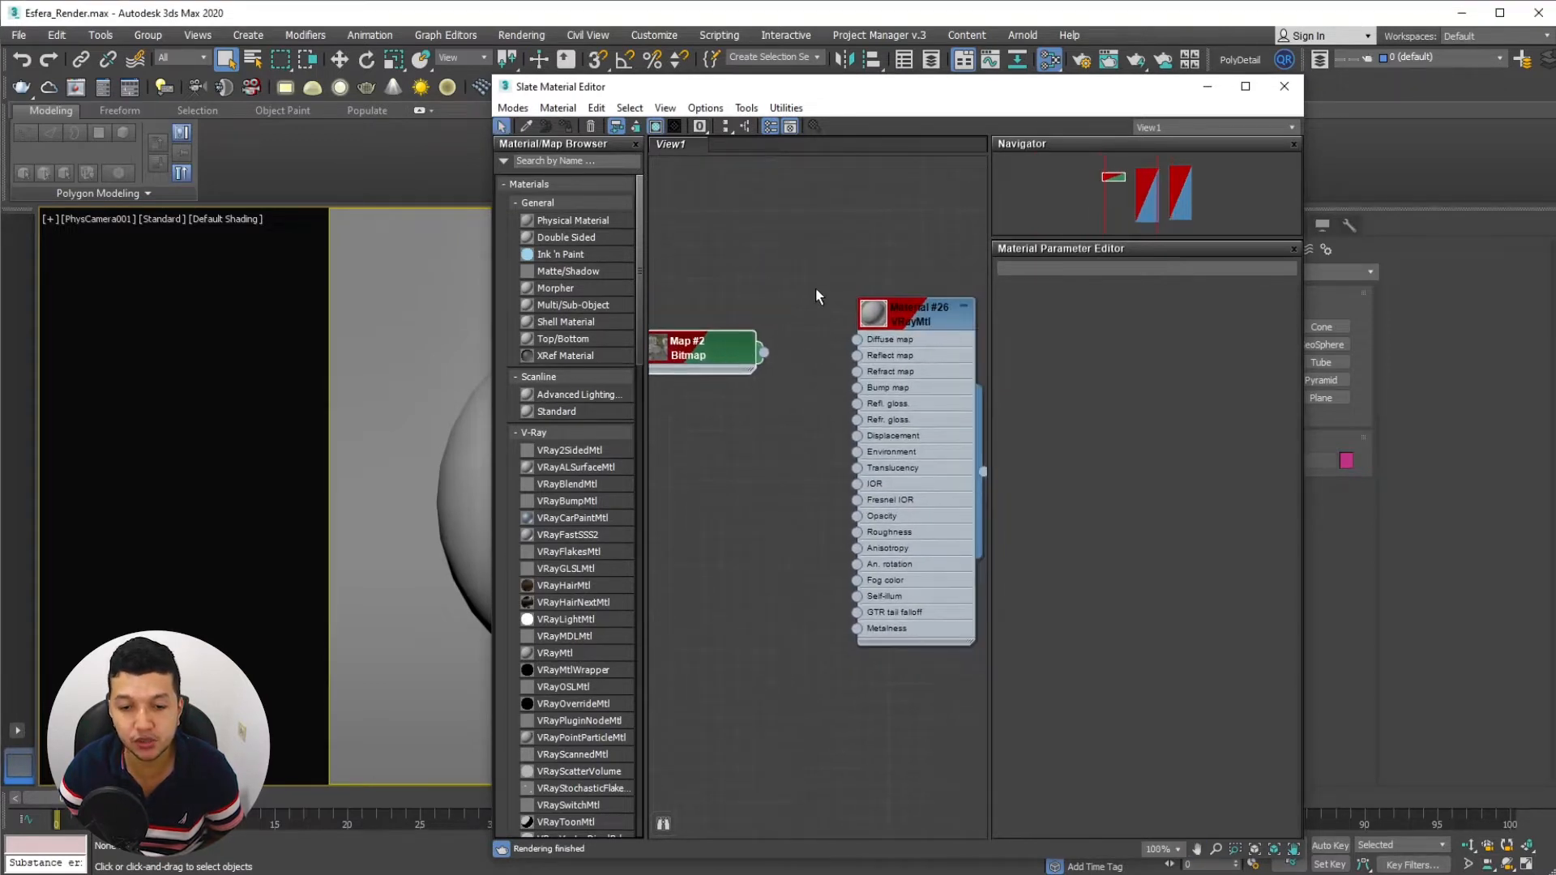
Connect the stone wall bitmap to the Diffuse map of the VRayMtl and apply the material to the sphere
left_click_drag(921, 316, 904, 317)
left_click_drag(567, 411, 802, 252)
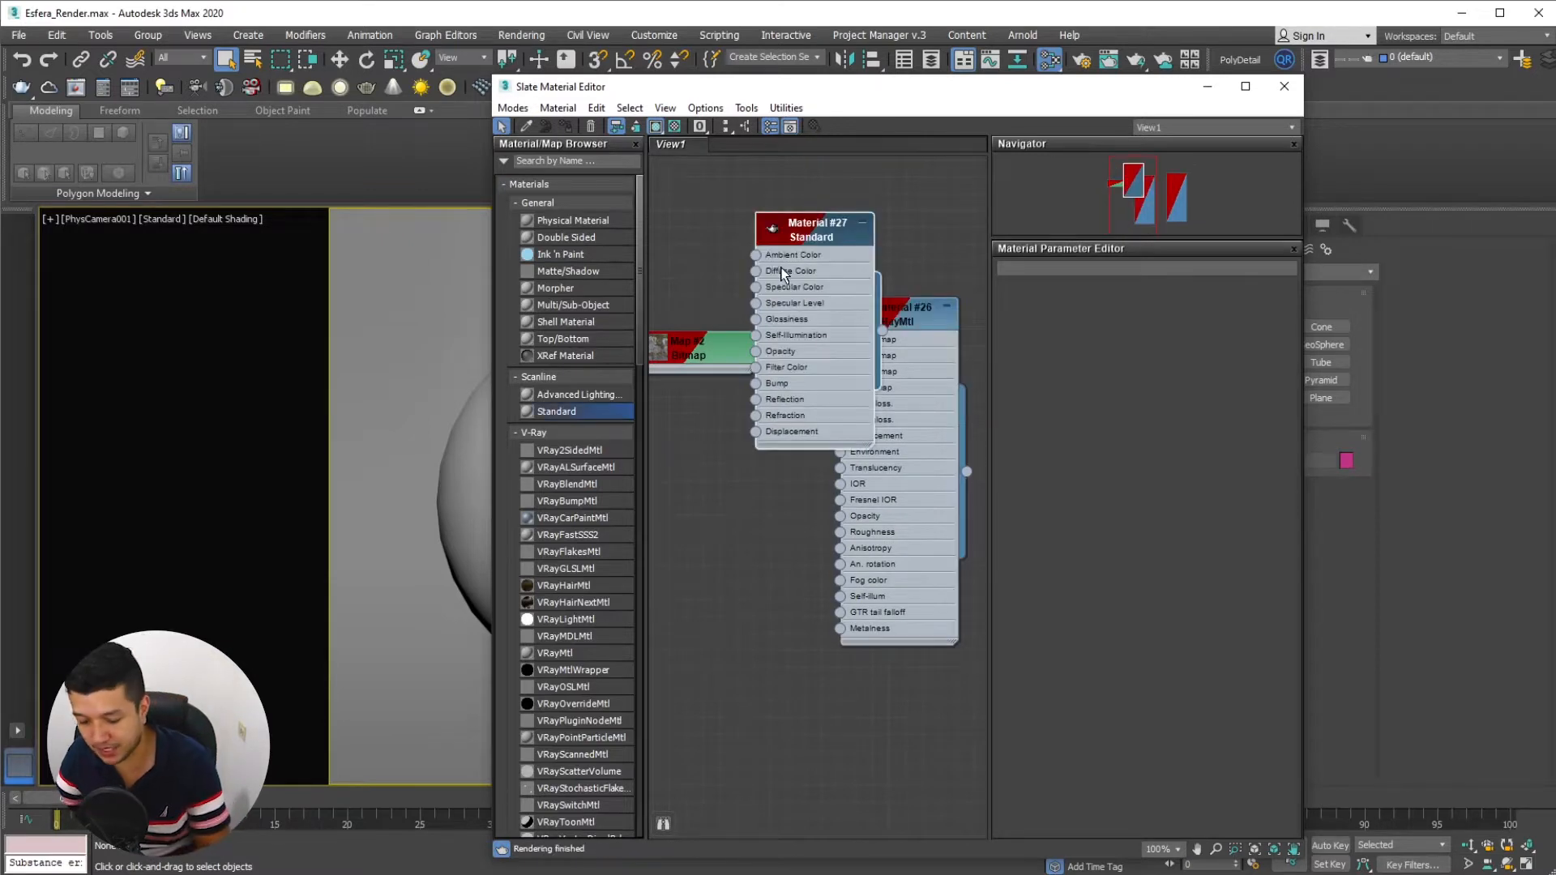
key("Delete")
middle_click_drag(756, 308, 813, 285)
left_click_drag(797, 329, 872, 315)
left_click_drag(872, 102, 1123, 95)
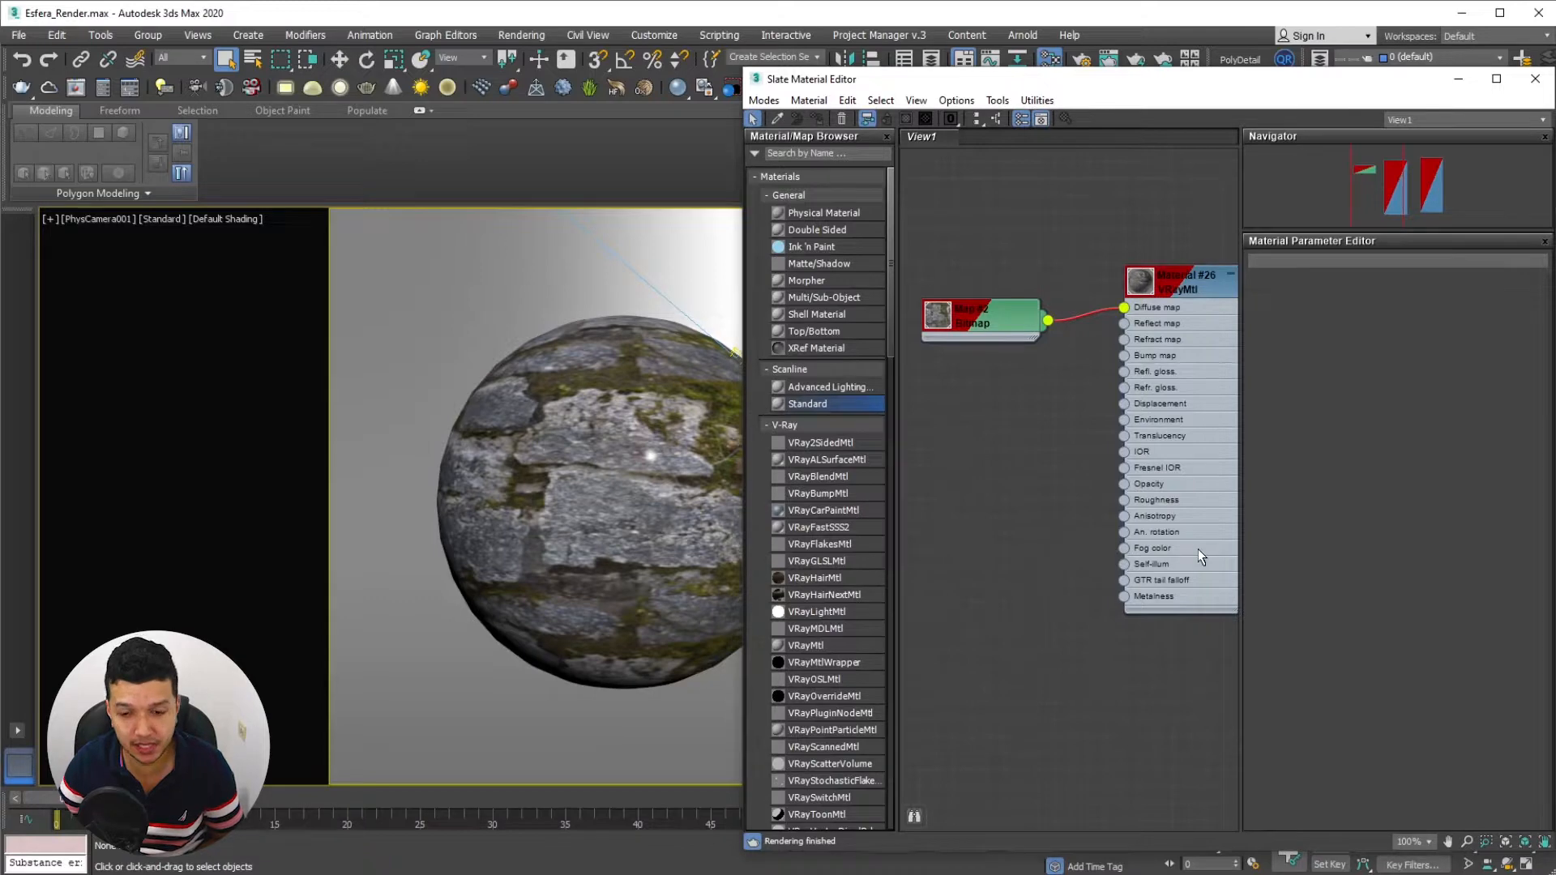
Inspect the whole scene with its backdrop and lights in perspective, and return to the PhysCamera001 view with Default Shading
left_click(1458, 79)
key("p")
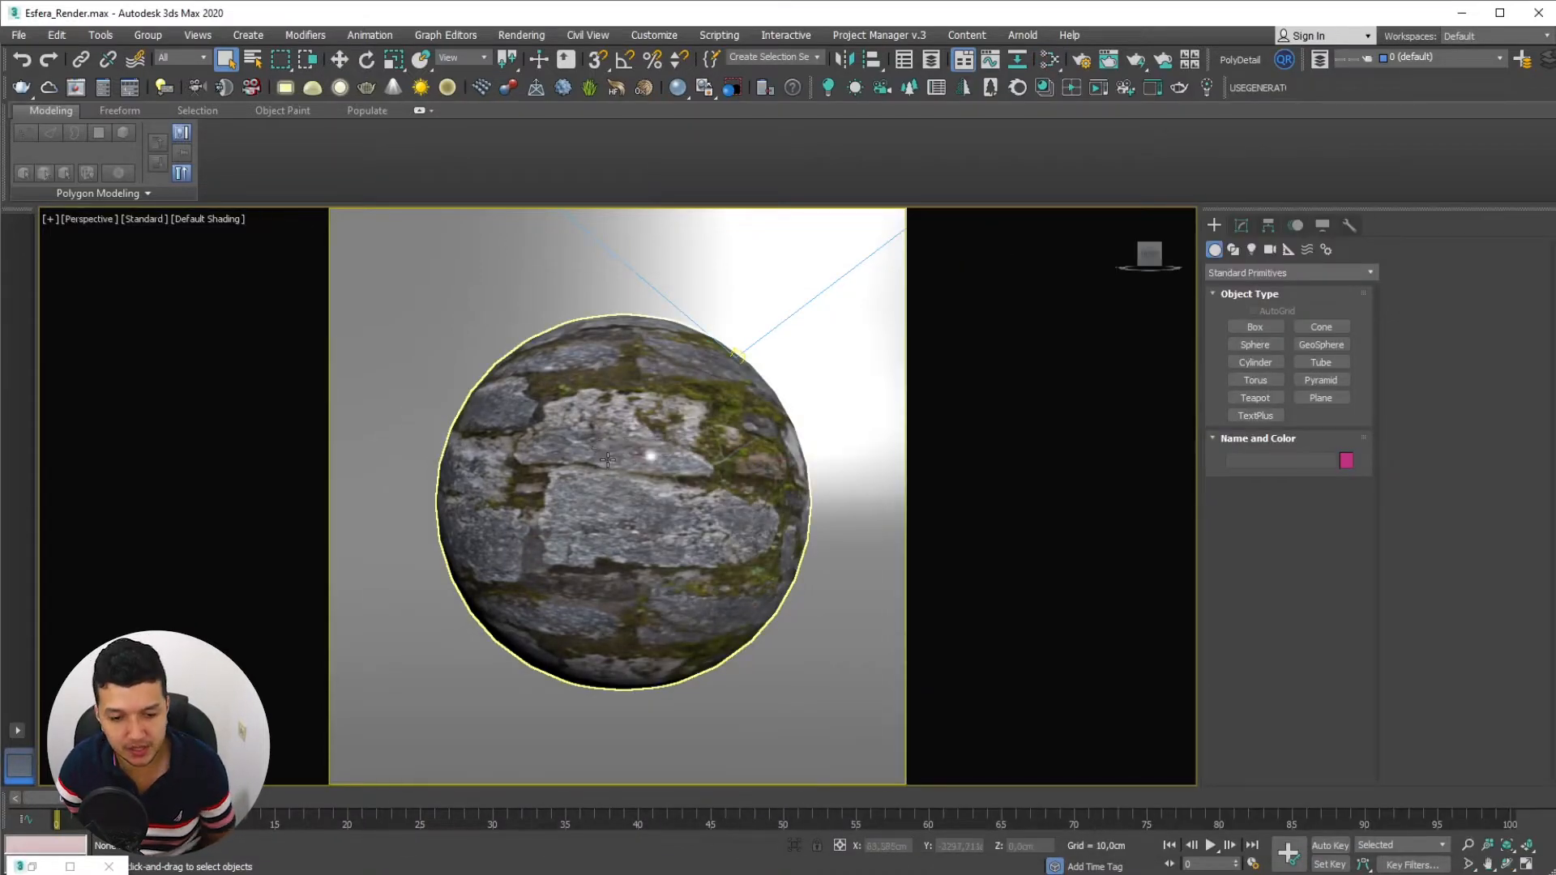
scroll(640, 448, "down", 6)
middle_click_drag(628, 451, 793, 320, "alt")
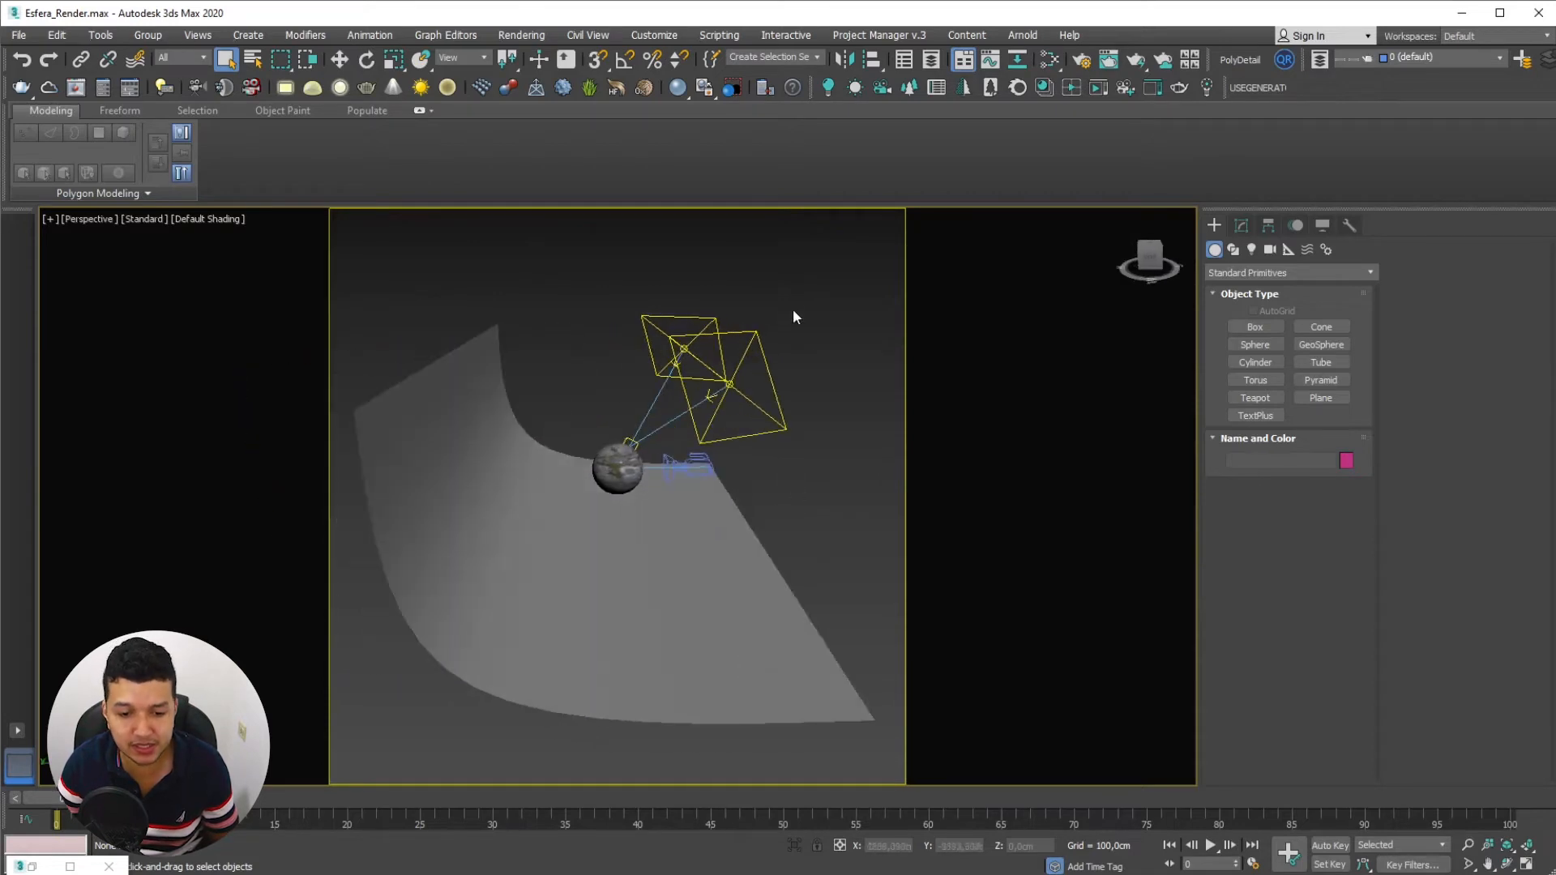
left_click_drag(757, 306, 673, 357)
left_click(684, 463)
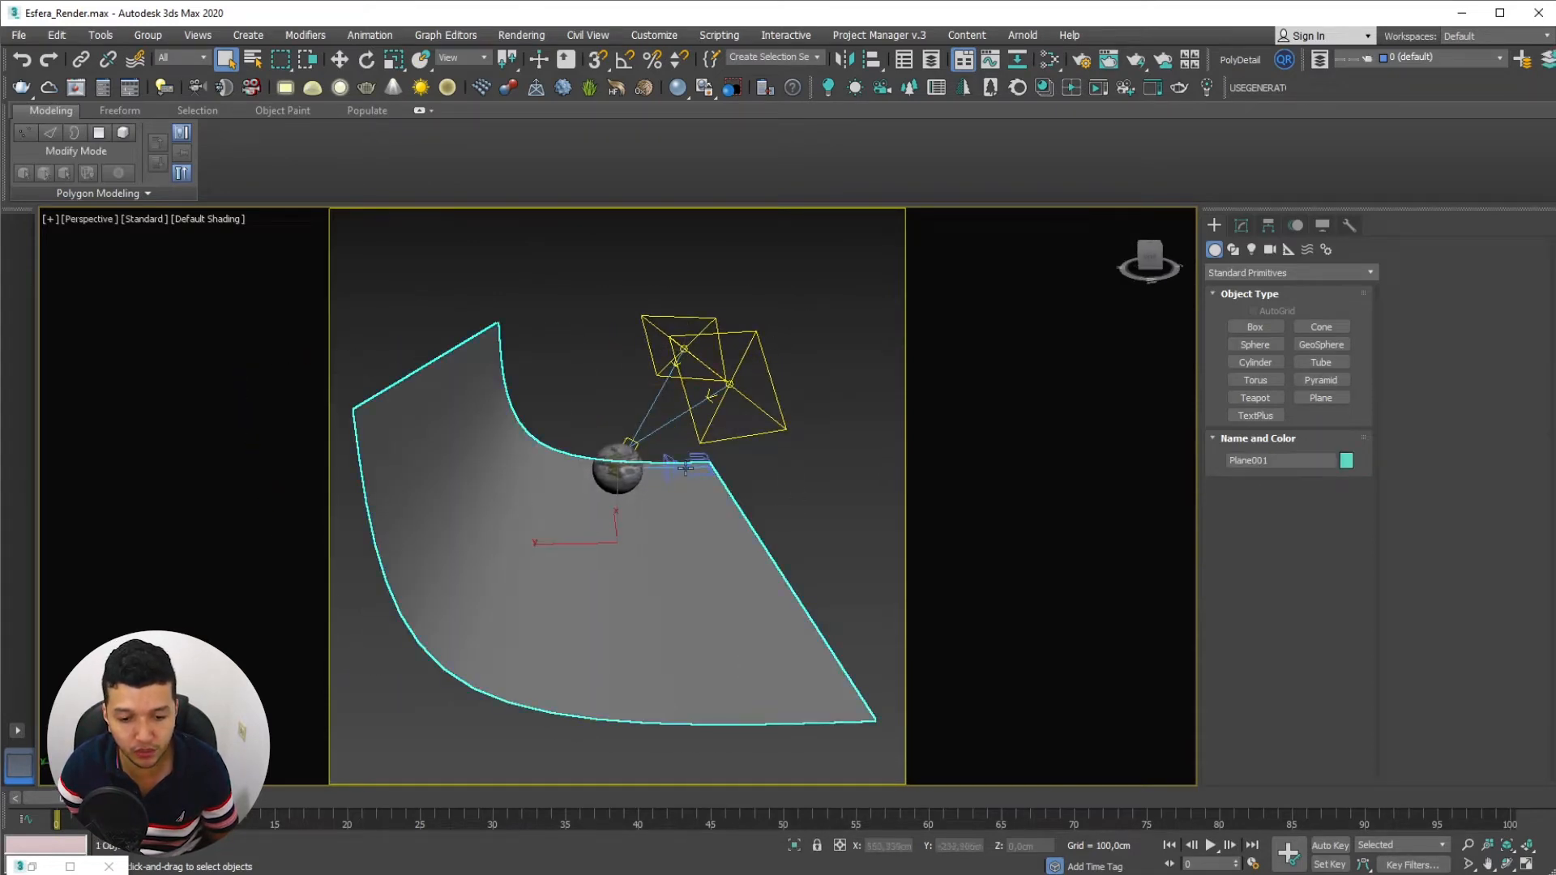
key("c")
left_click(215, 219)
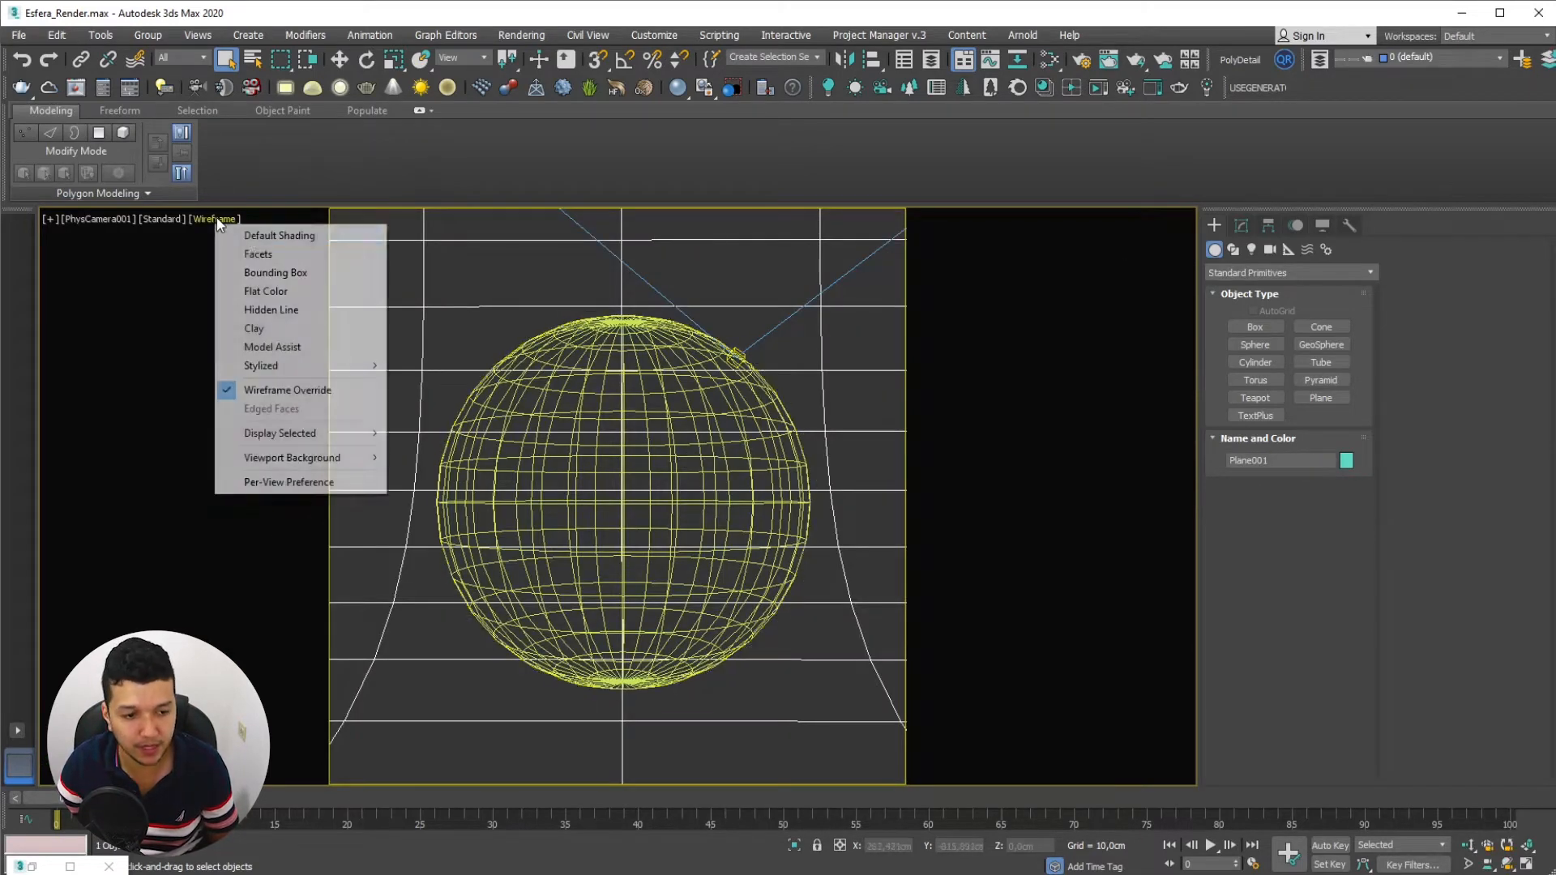
left_click(278, 240)
Select the sphere, enlarge the stone wall bitmap's node preview and arrange the material editor beside the sphere
left_click(697, 418)
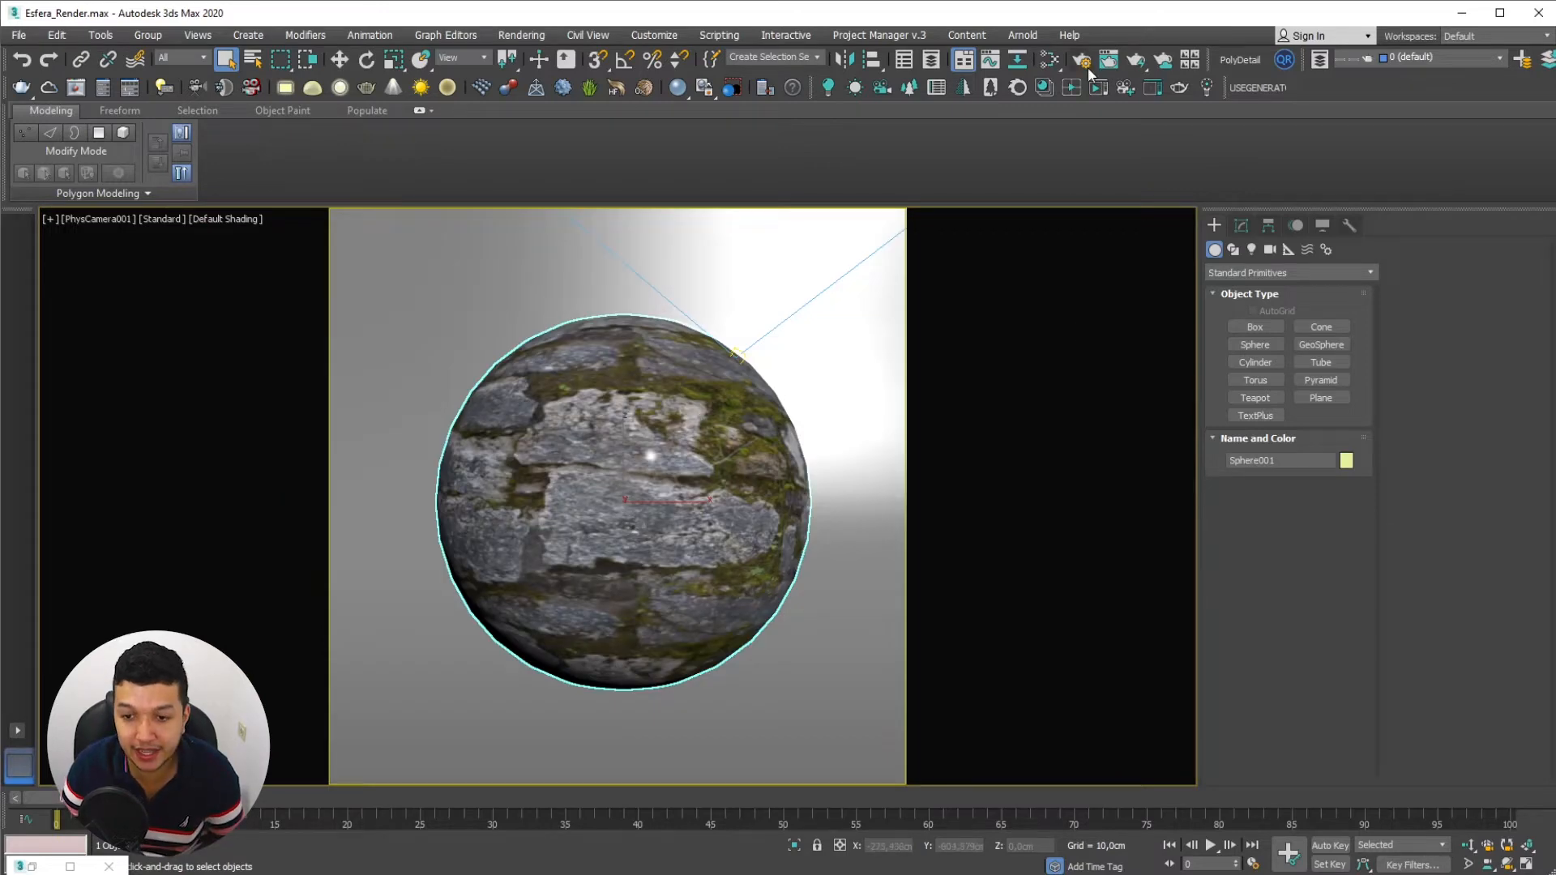
left_click(1049, 59)
double_click(940, 317)
left_click_drag(1074, 87, 919, 42)
left_click_drag(880, 407, 1153, 683)
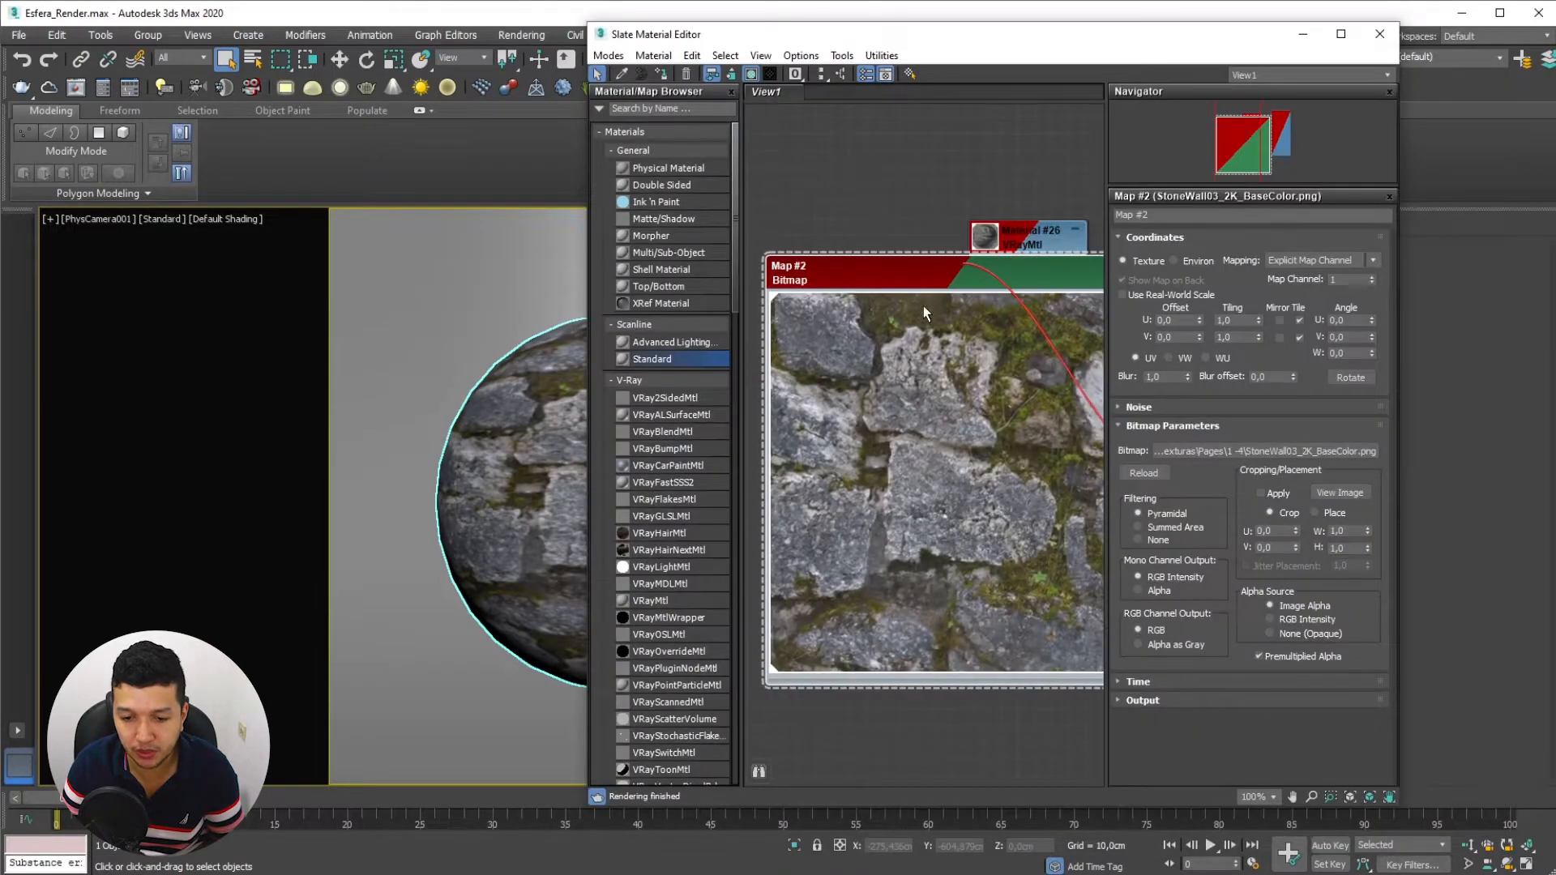
left_click_drag(925, 286, 703, 219)
middle_click_drag(851, 318, 986, 319)
left_click_drag(583, 288, 509, 286)
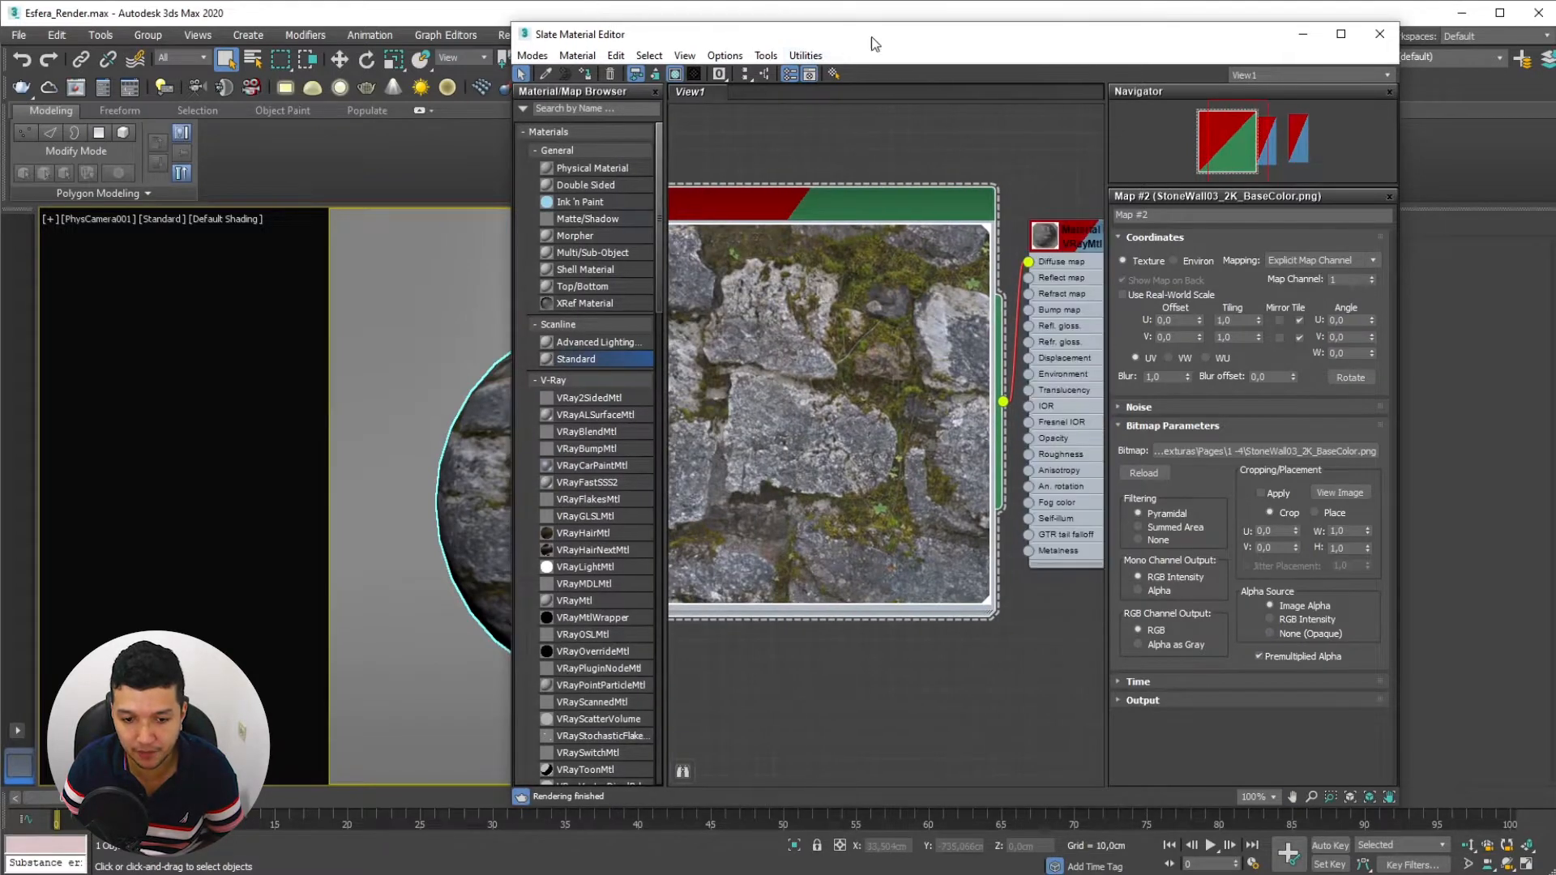
left_click_drag(874, 42, 1123, 45)
middle_click_drag(1119, 379, 1140, 371)
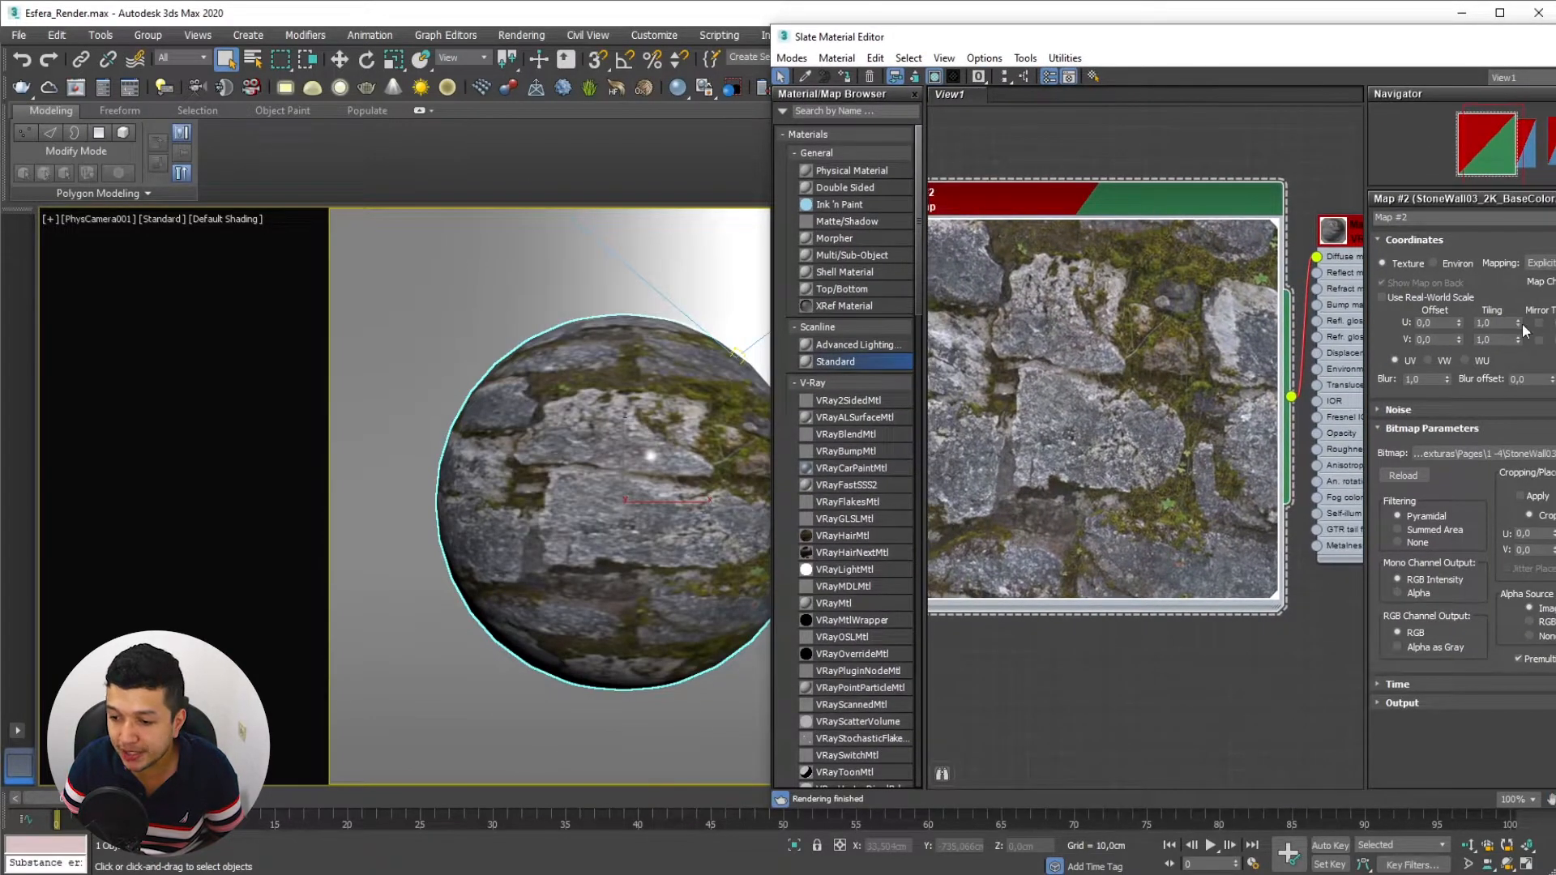
Set the stone wall bitmap's U and V tiling to 2
double_click(1491, 323)
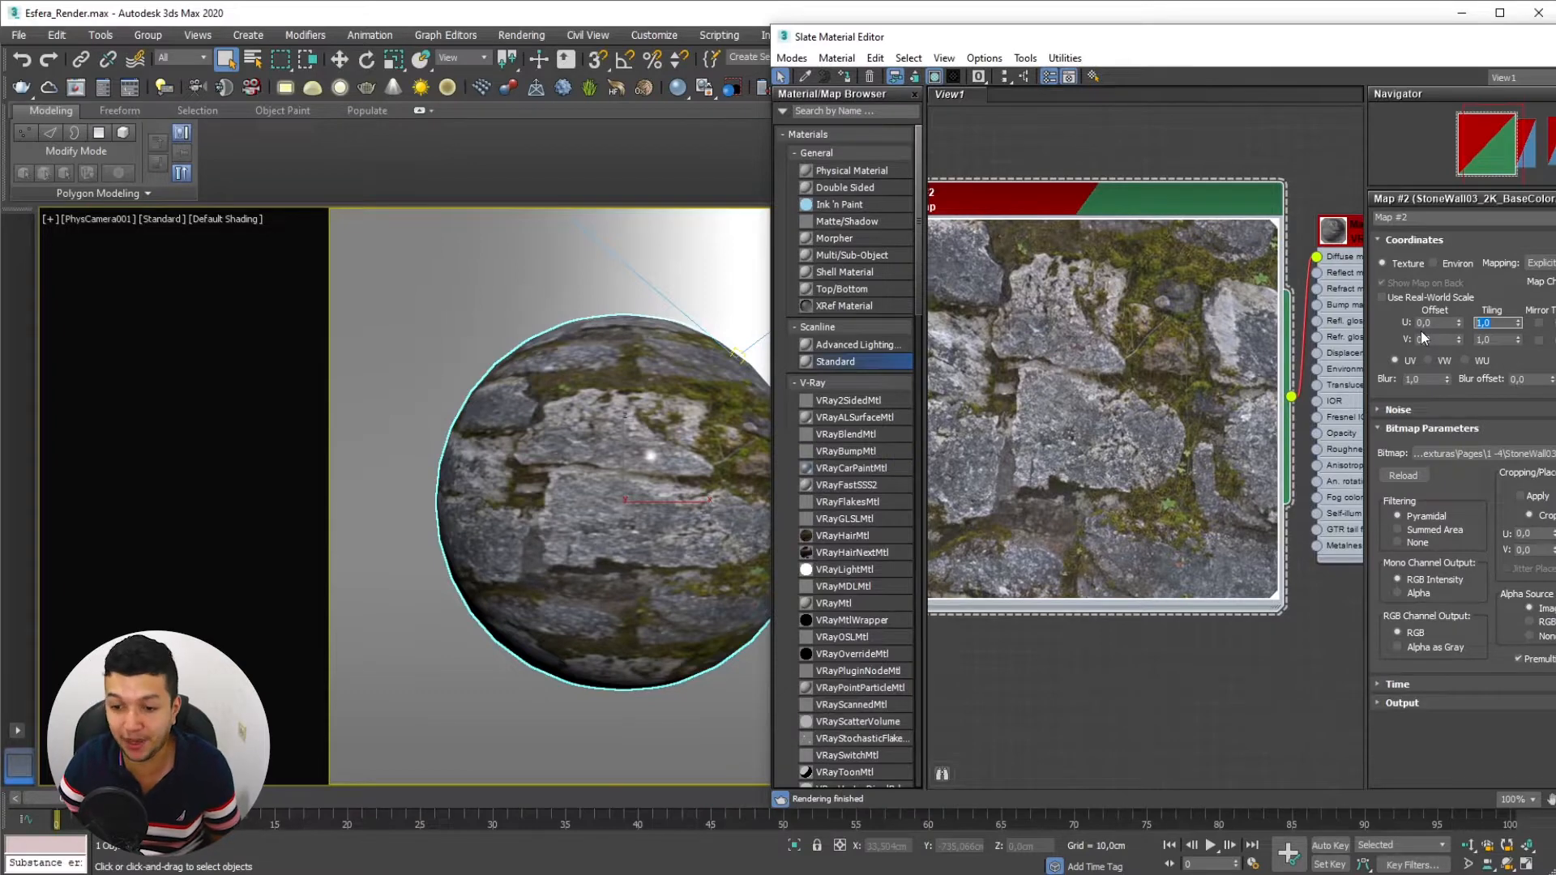
type("2")
key("Tab")
type("2")
key("Return")
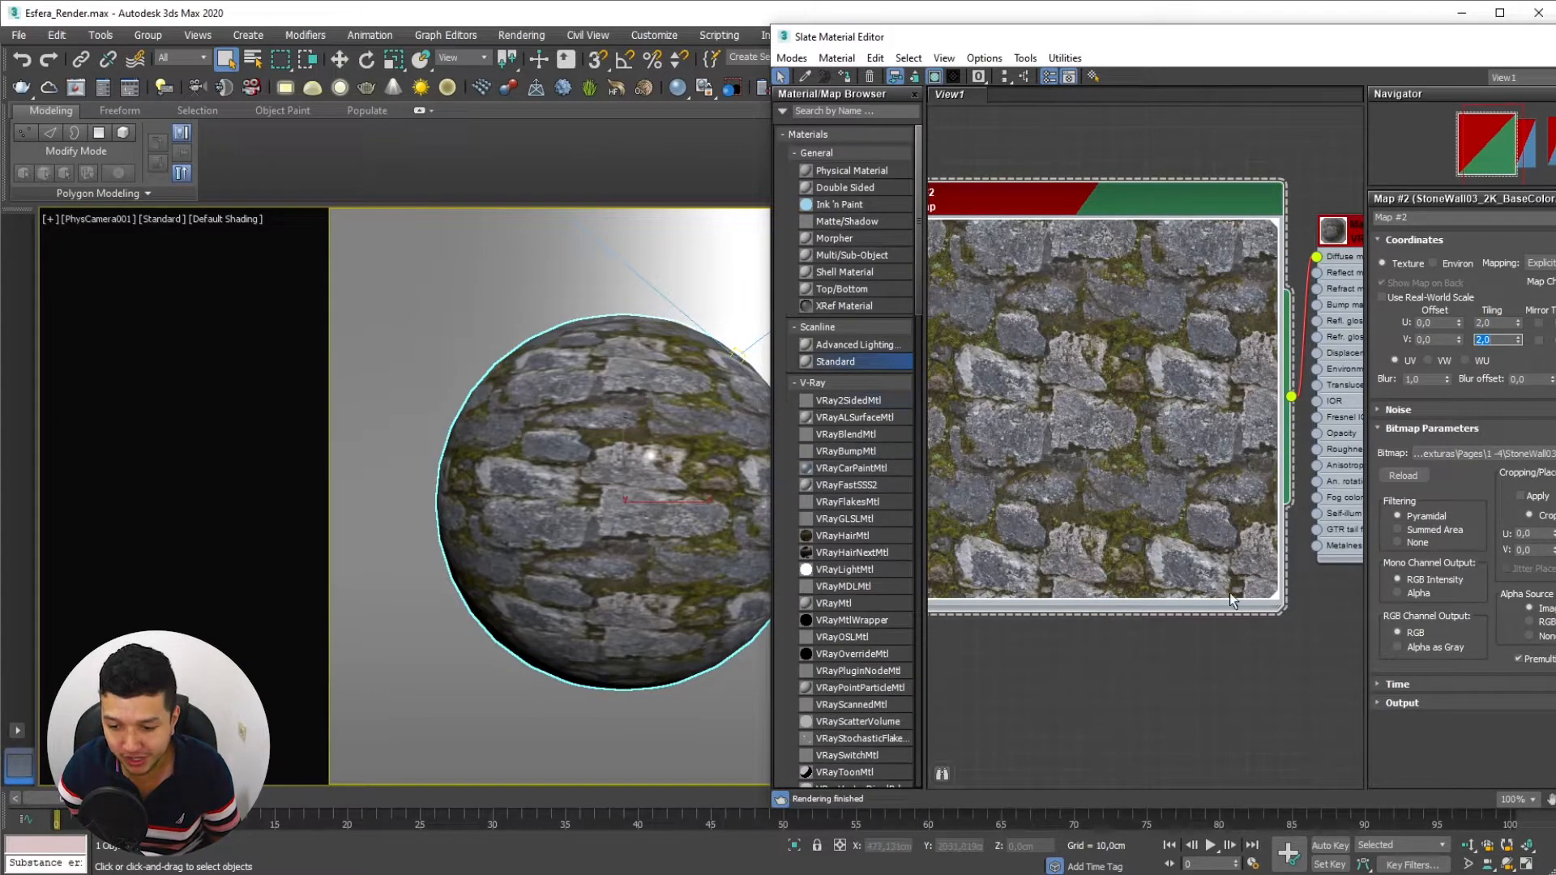
Enlarge the stone wall bitmap's preview further and set its U and V tiling to 3
left_click_drag(1280, 614, 1331, 661)
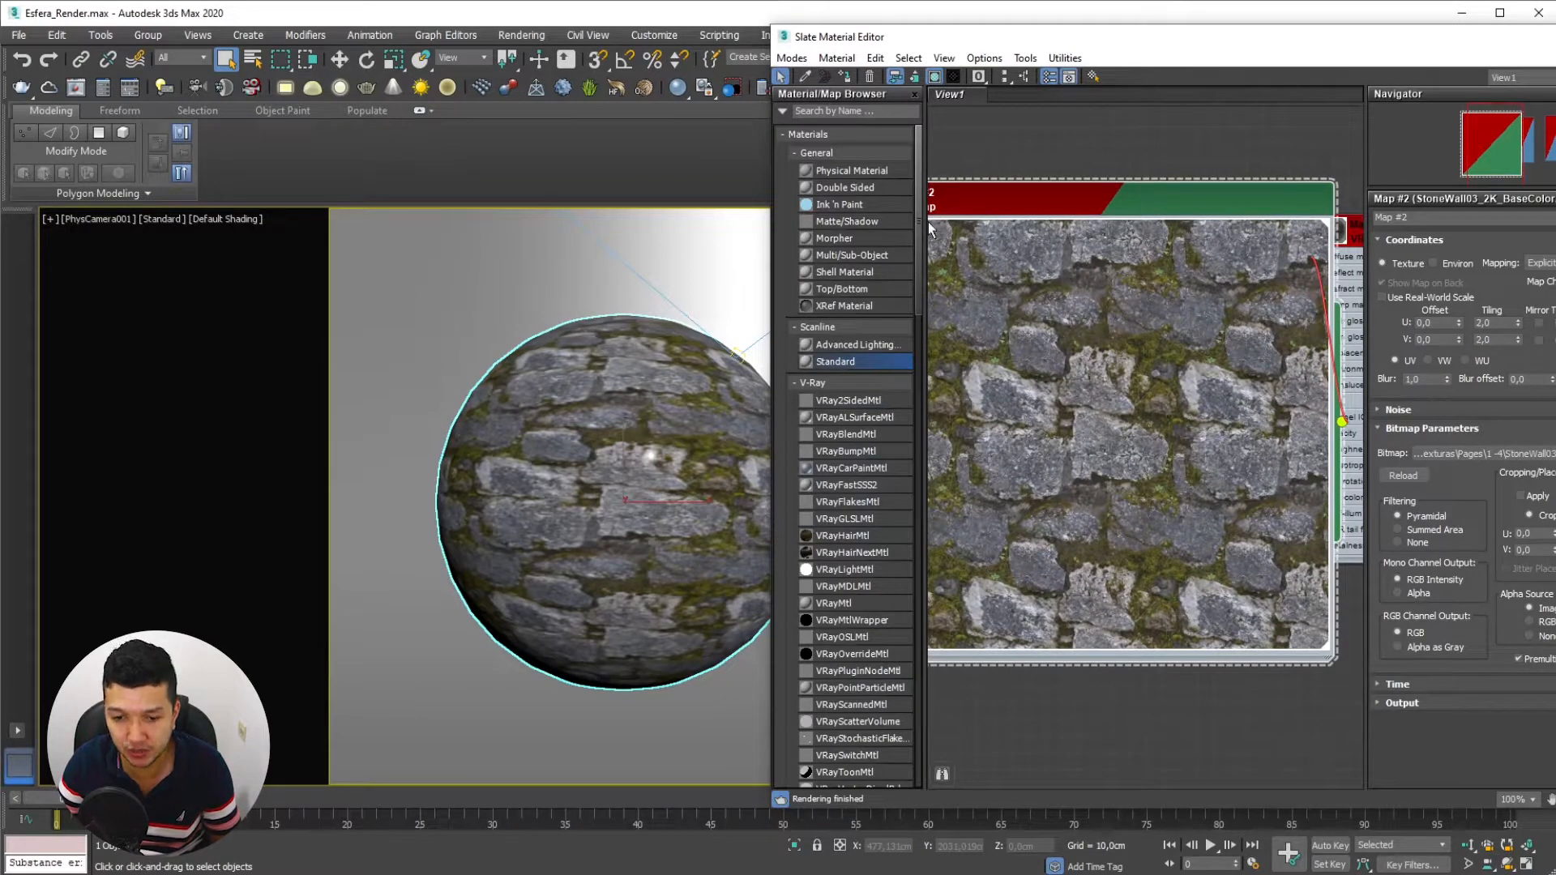
left_click_drag(924, 220, 892, 219)
left_click(1495, 323)
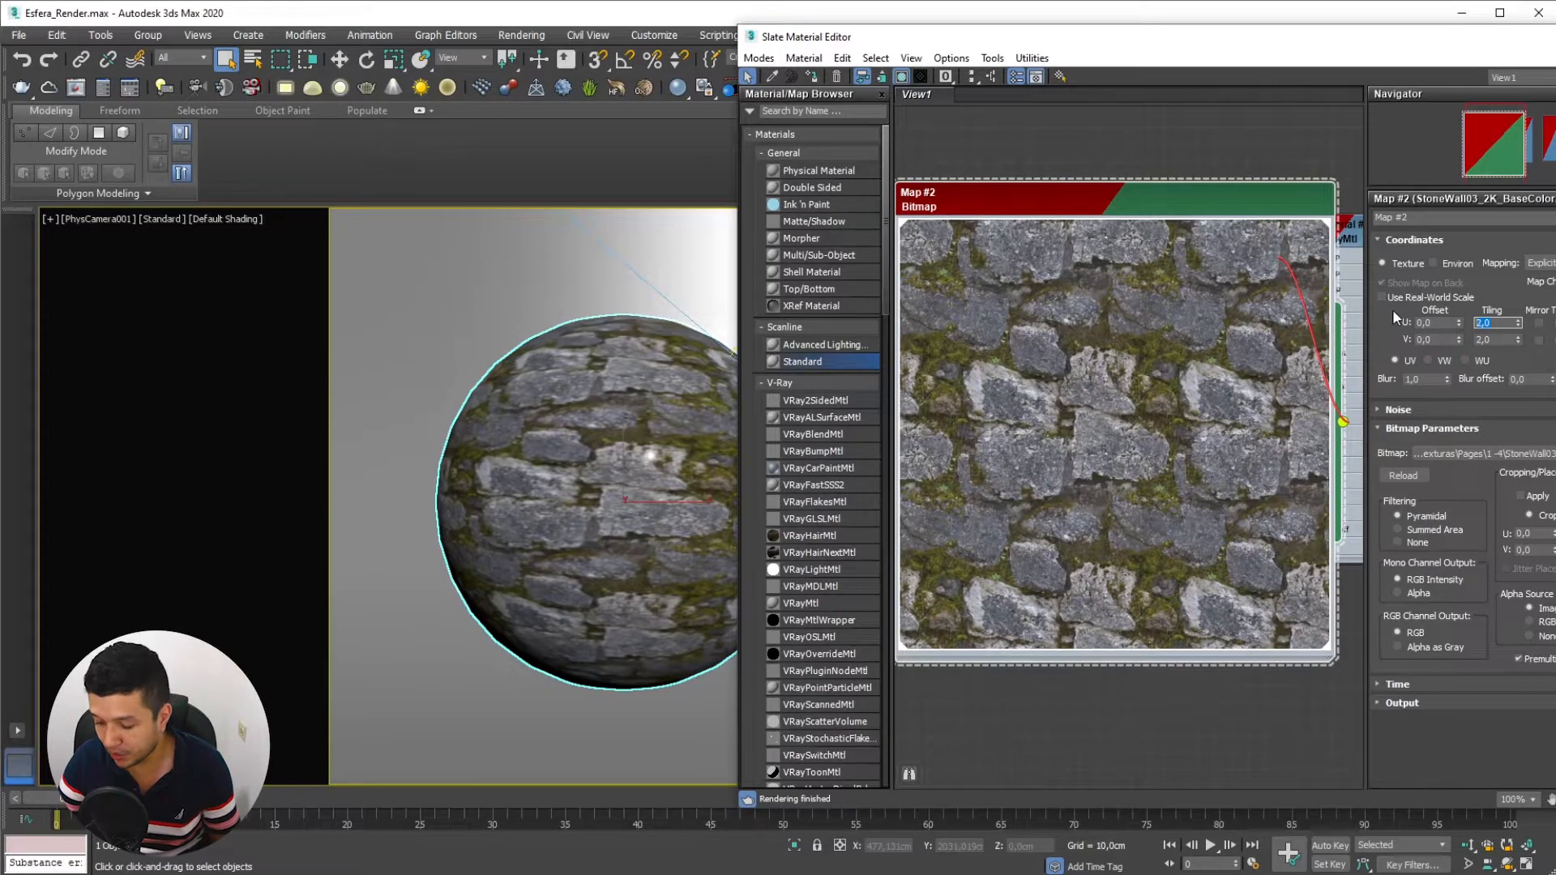
type("3")
key("Tab")
type("3")
key("Return")
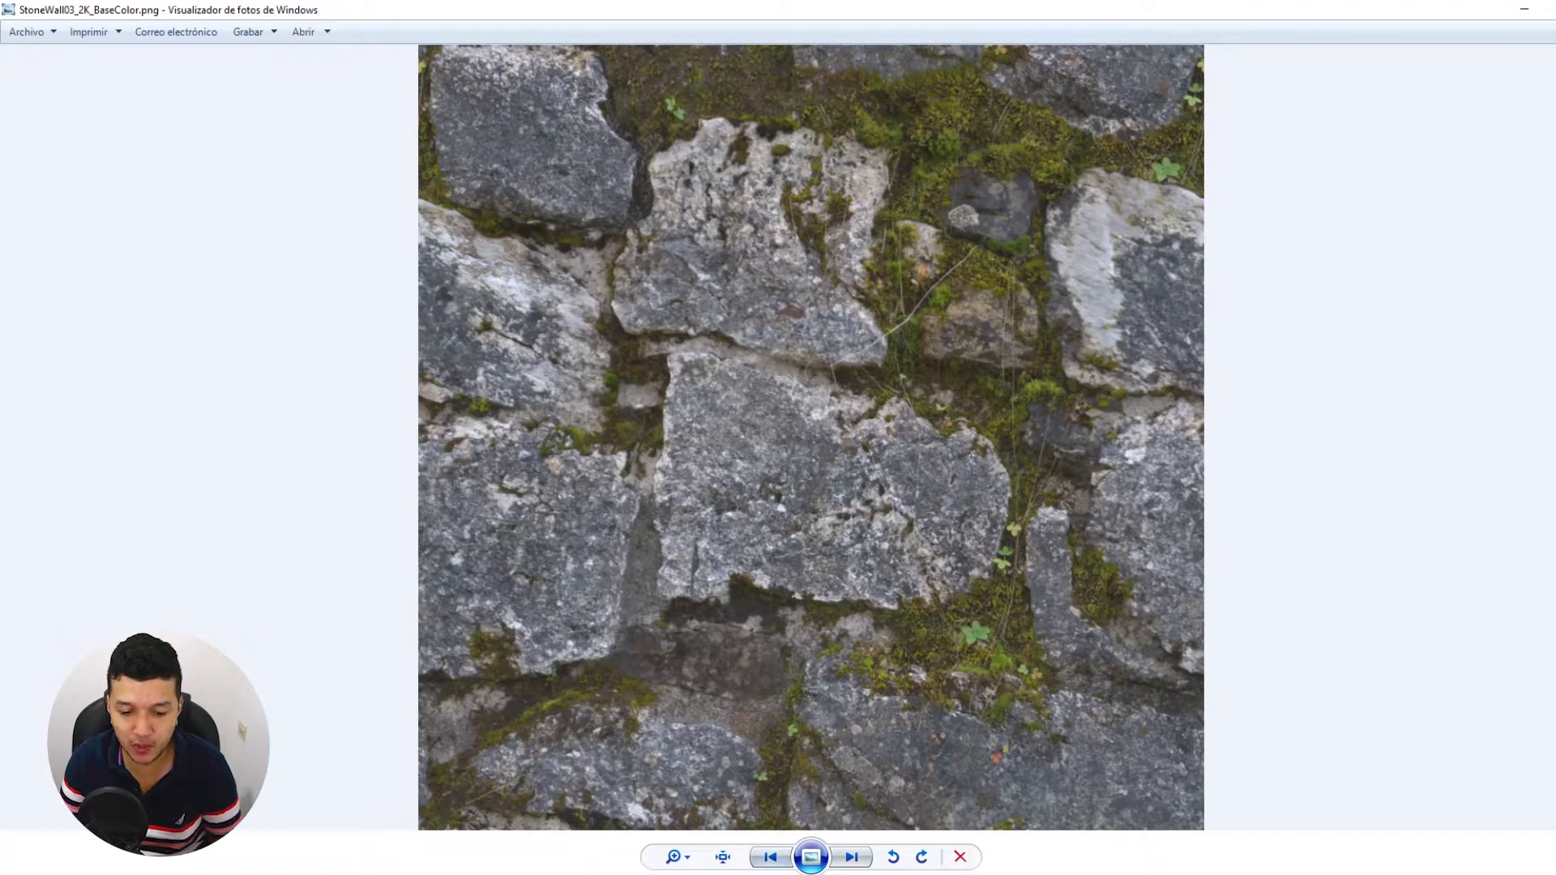
Open Ground 02_4K_Diffuse.png in the photo viewer to examine the texture, and move its window aside
left_click(760, 874)
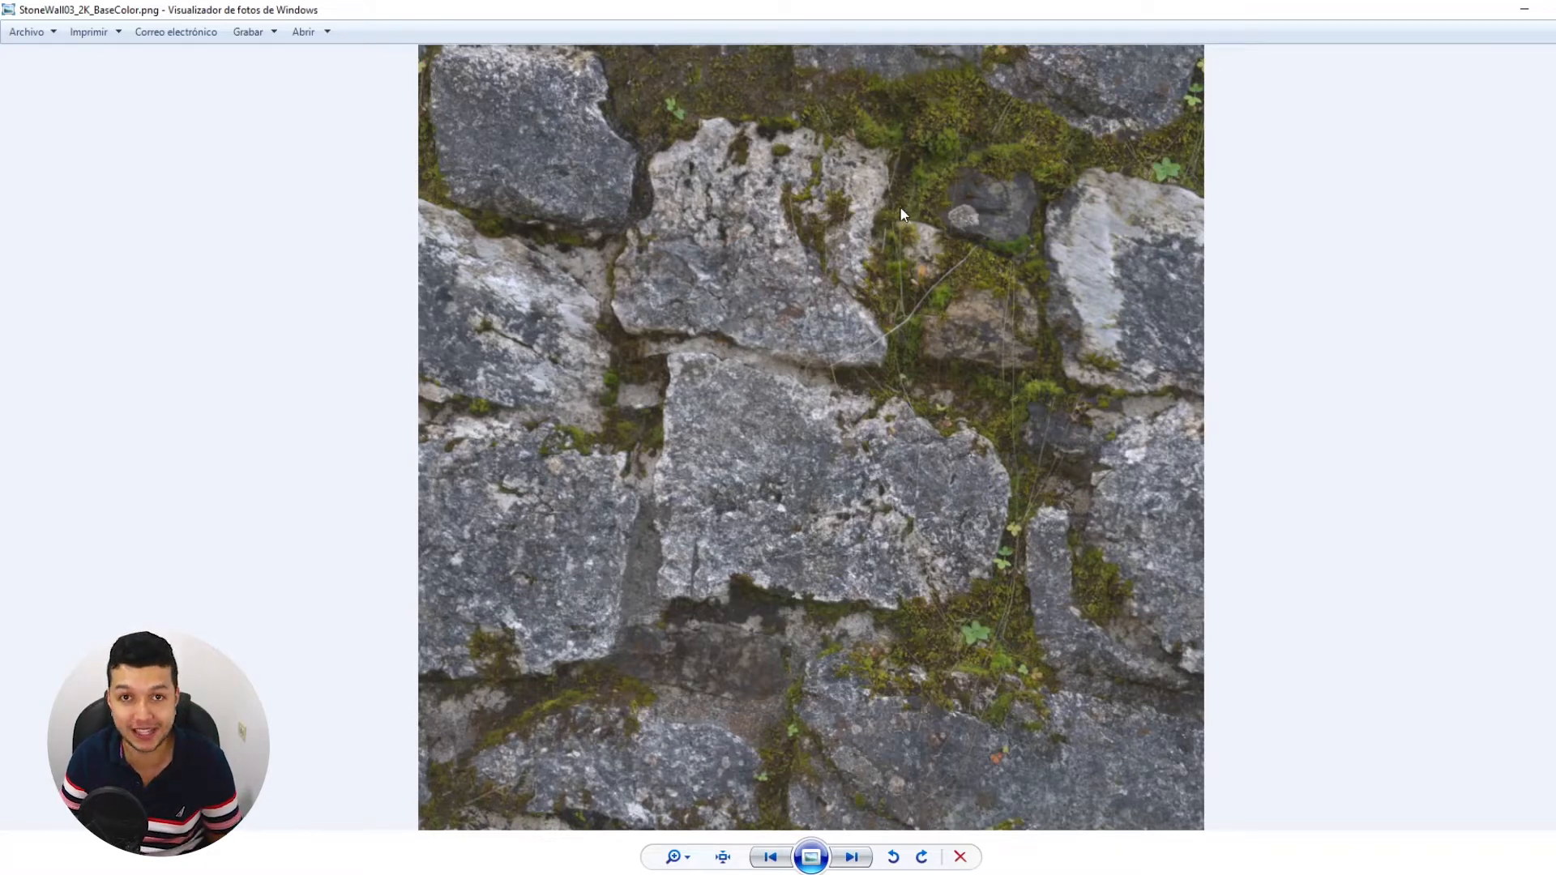
key("Right")
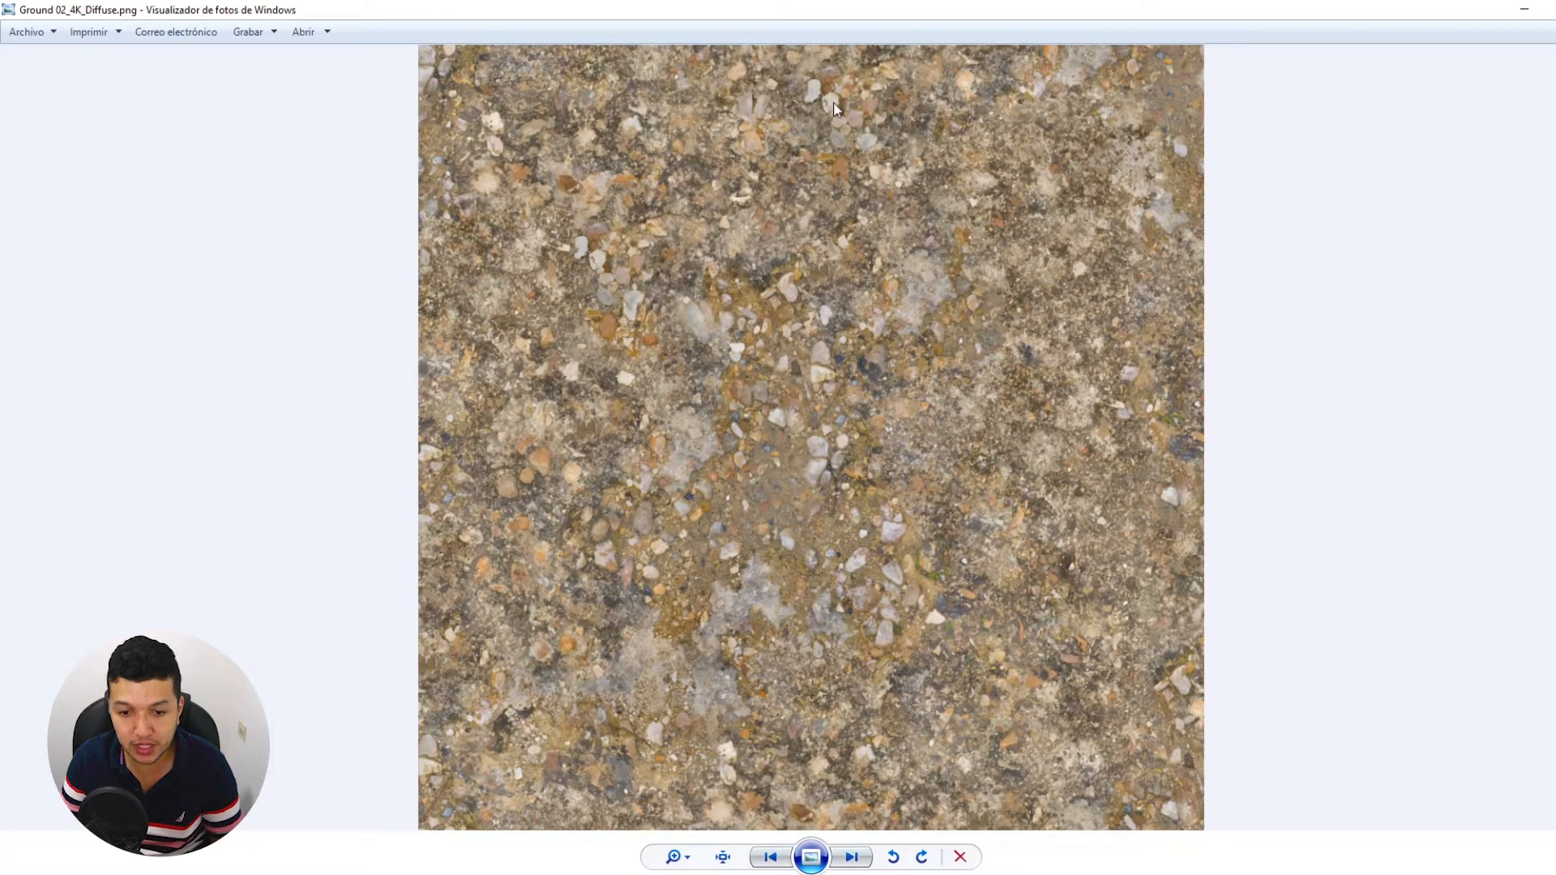
left_click_drag(705, 10, 872, 55)
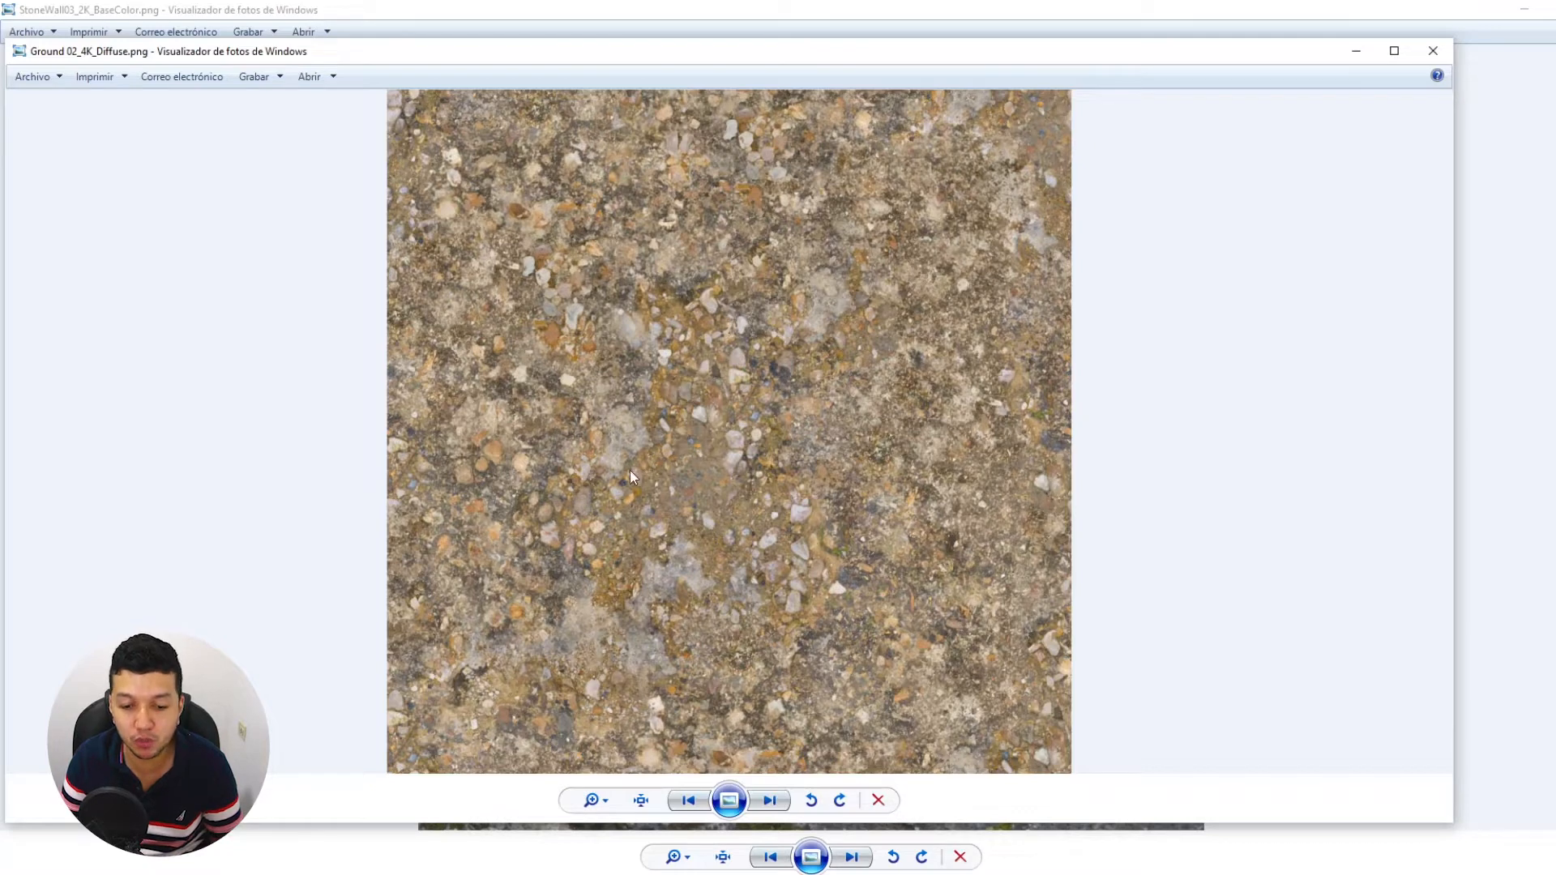
left_click_drag(354, 51, 1554, 207)
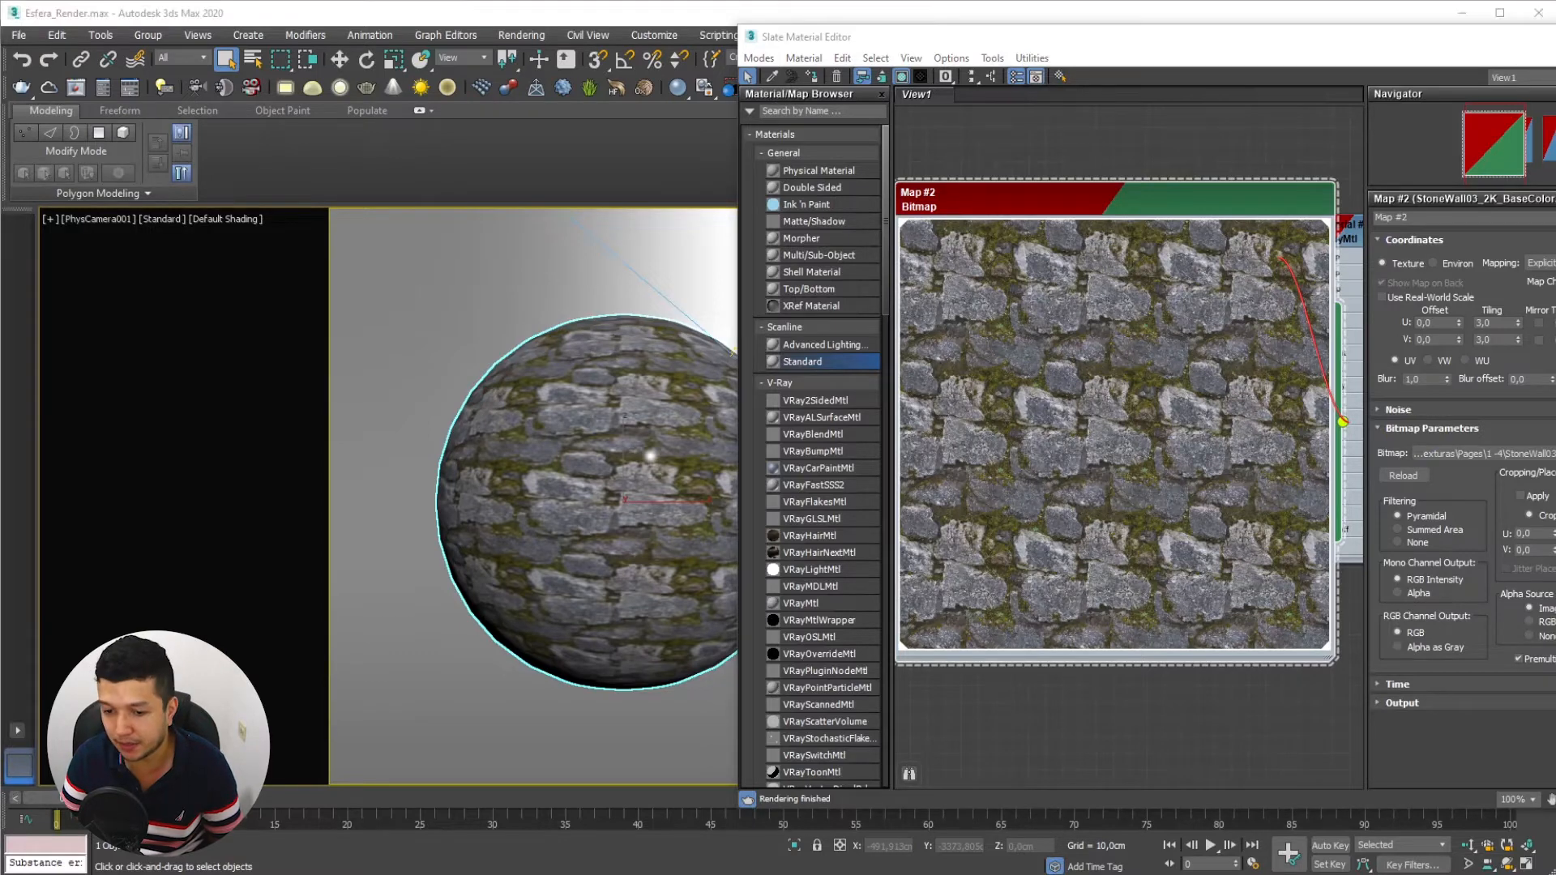
Bring Ground 02_4K_Diffuse.png into the 3ds Max material editor as a bitmap and connect it to the VRayMtl's Diffuse map
scroll(1167, 174, "down", 5)
left_click_drag(1158, 117, 1285, 257)
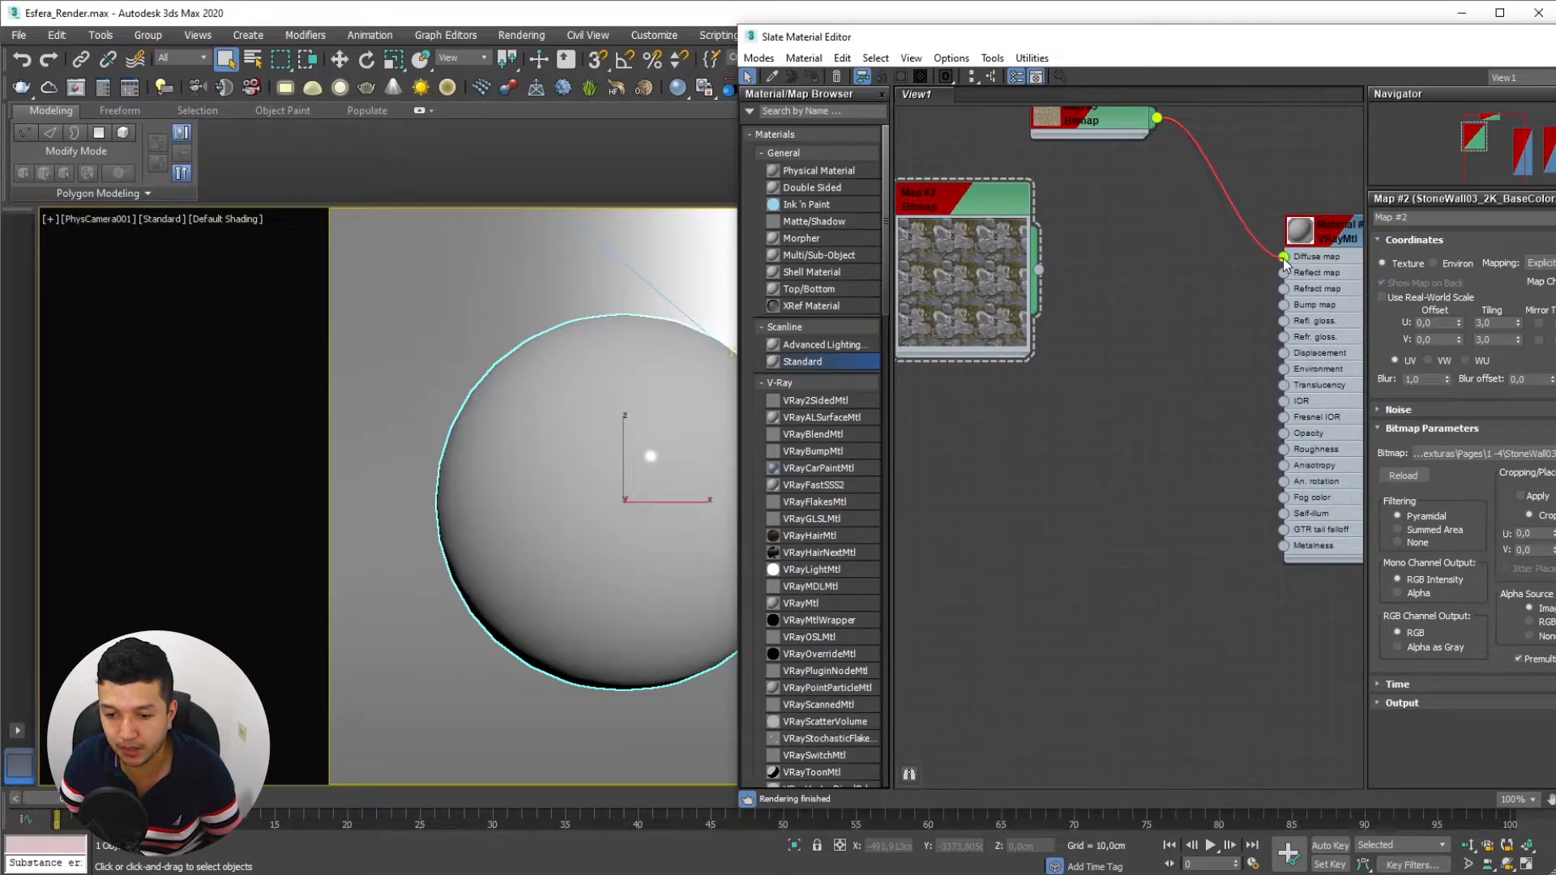
middle_click_drag(1133, 324, 1127, 410)
Set the ground bitmap's U and V tiling to 3
left_click(1078, 204)
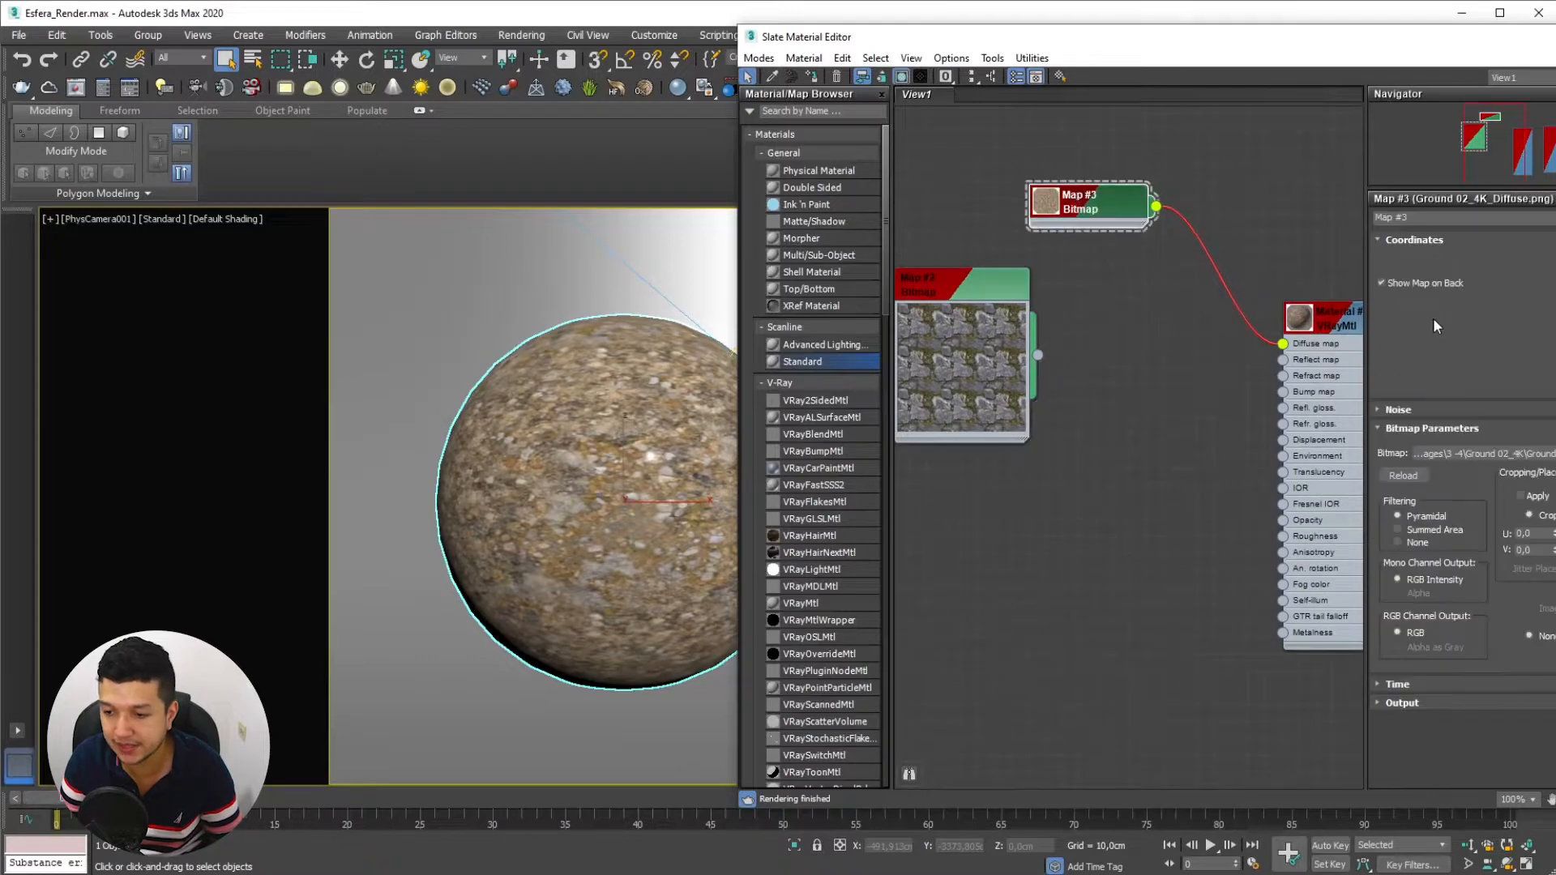
left_click_drag(1499, 323, 1361, 324)
type("3")
key("Tab")
type("3")
key("Return")
Enlarge the ground bitmap's node preview to examine its repetition, and switch to the original image in the photo viewer
double_click(1047, 205)
left_click_drag(1145, 341, 1379, 641)
left_click_drag(1265, 205, 1095, 170)
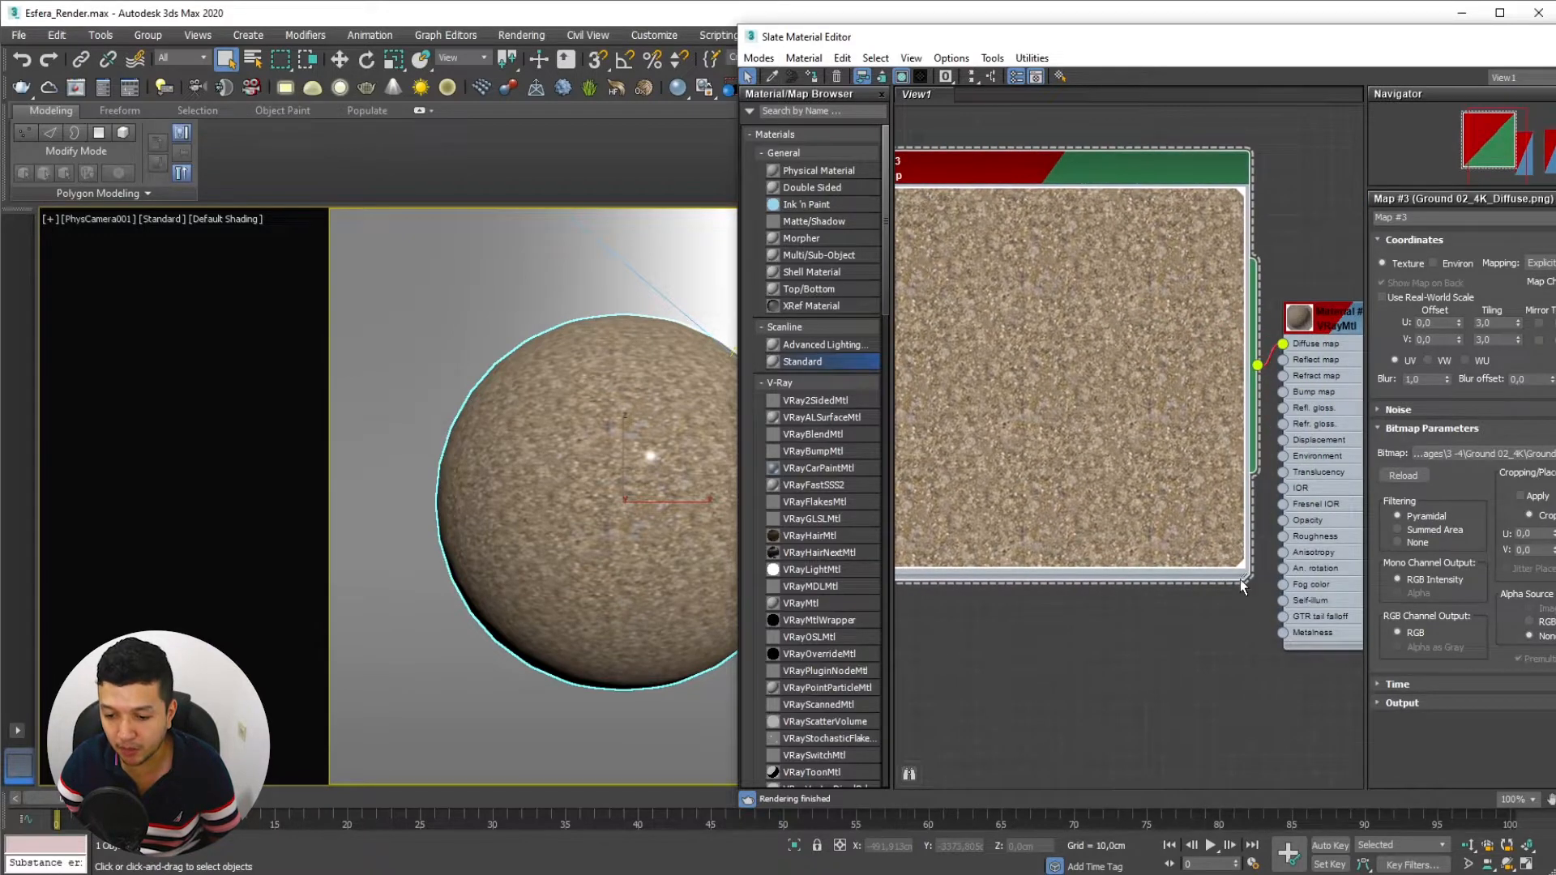
left_click_drag(1246, 581, 1295, 631)
middle_click_drag(1043, 335, 1103, 313)
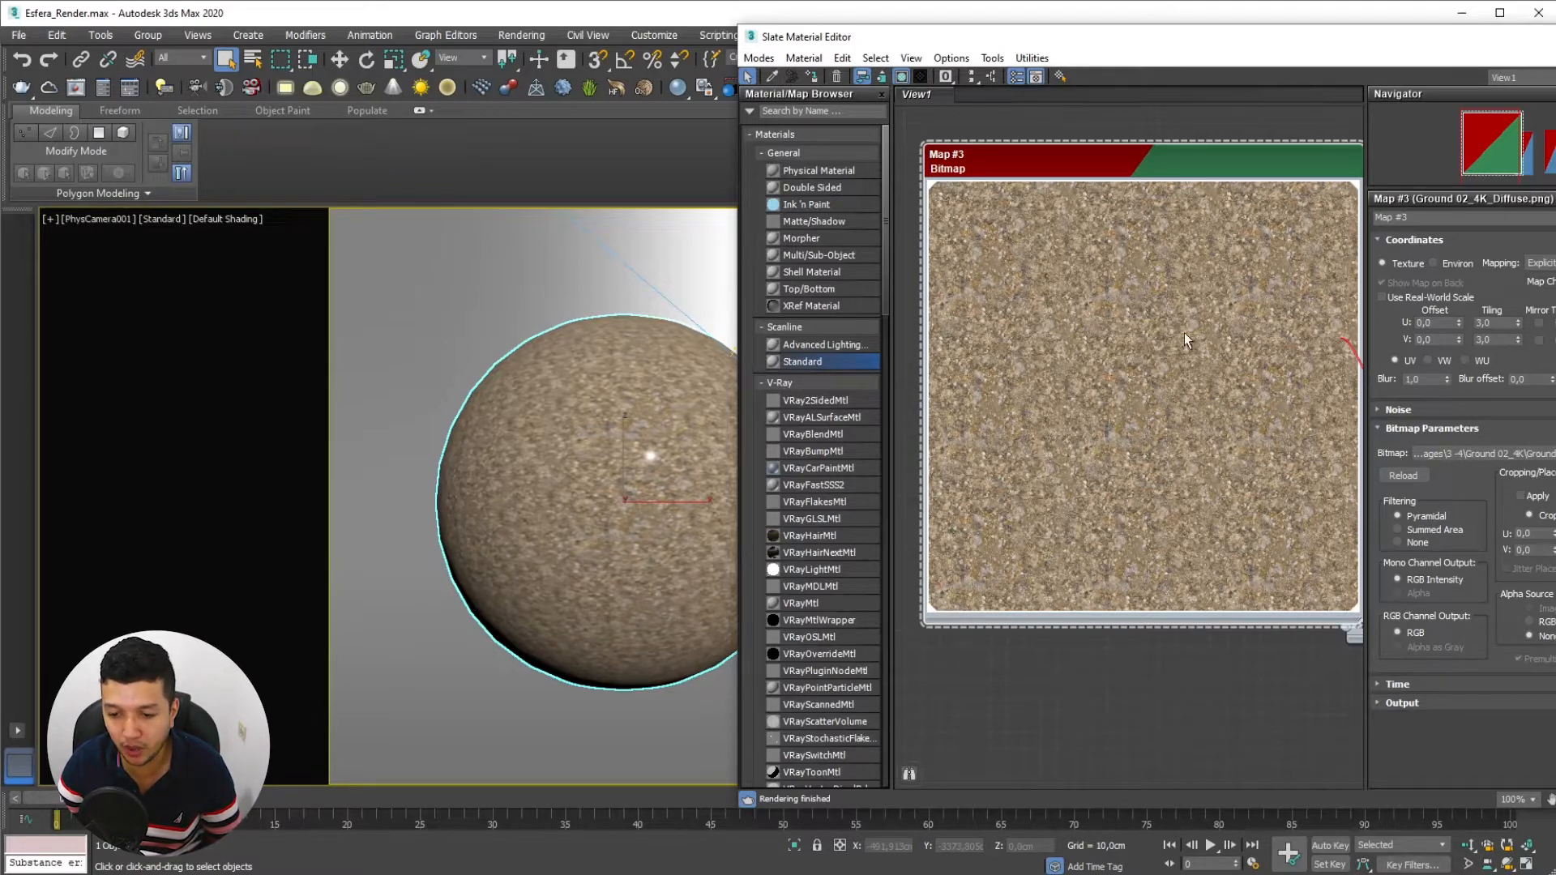
key("alt+Tab")
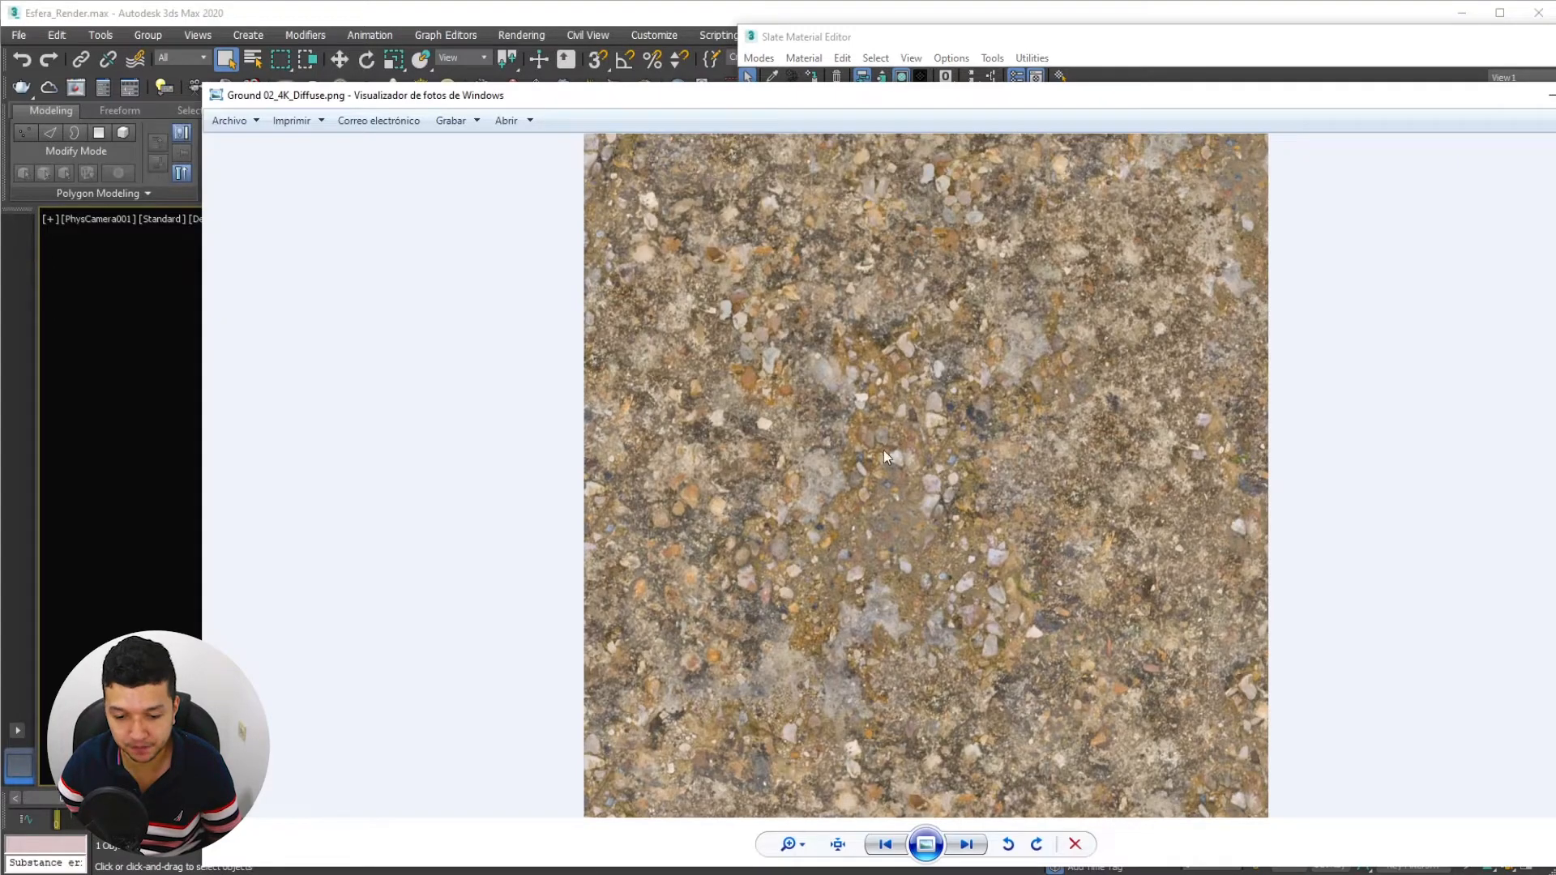
Return to 3ds Max and resize the ground and stone wall bitmap node previews to a similar large size
left_click(1164, 55)
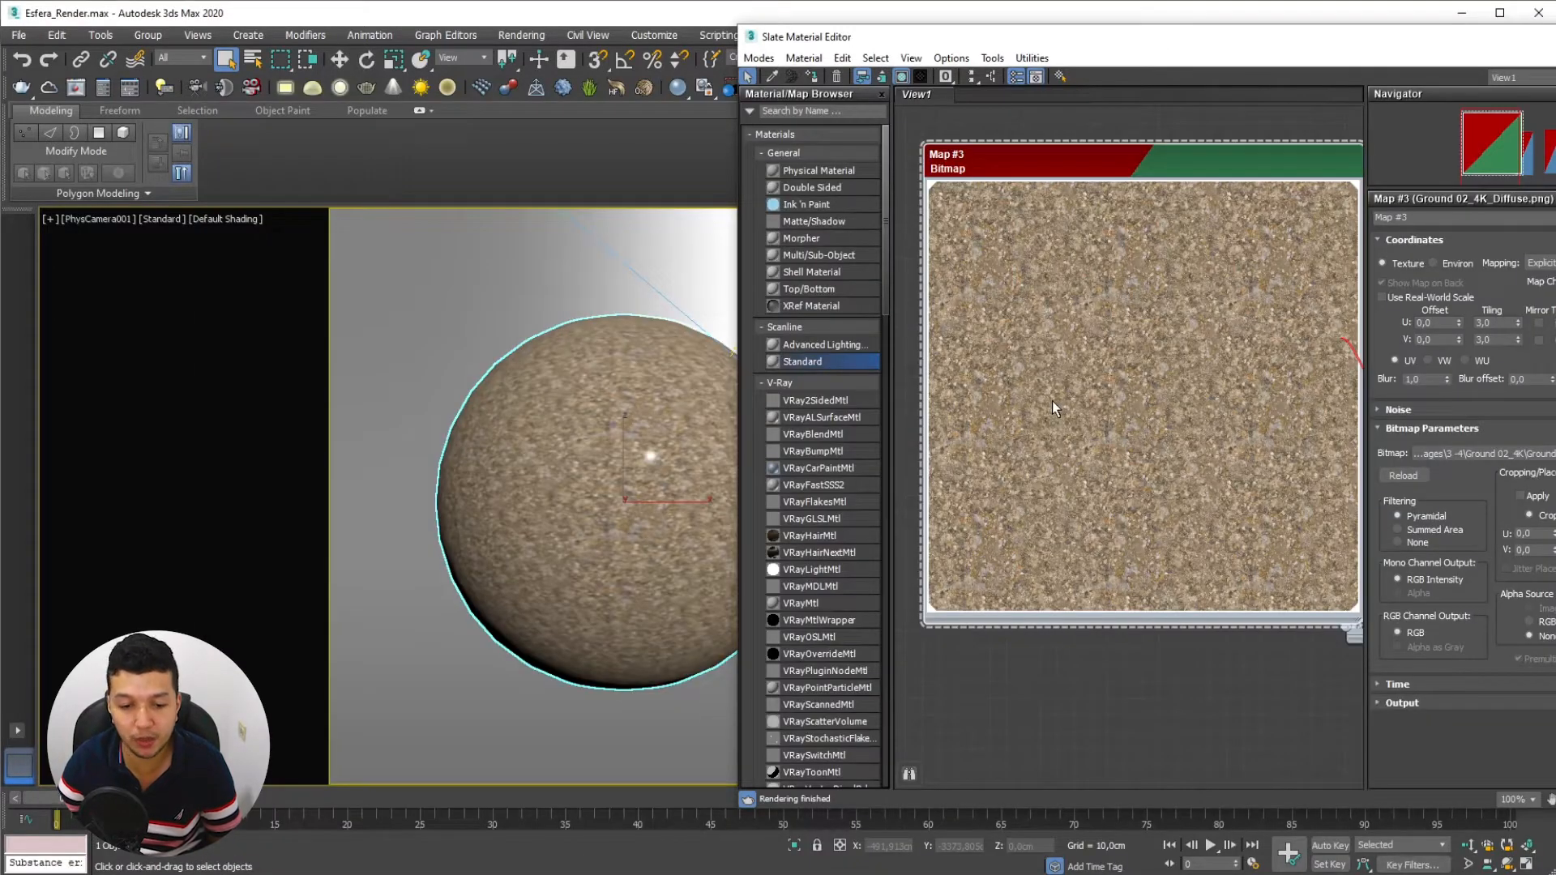
left_click_drag(1352, 631, 1085, 346)
left_click_drag(1095, 363, 1107, 443)
left_click_drag(1100, 511, 1210, 689)
left_click_drag(1066, 274, 1220, 408)
Place the stone wall bitmap node directly below the ground bitmap node so their tiled previews can be compared
left_click_drag(1130, 357, 1147, 296)
mouse_move(1088, 374)
left_mouse_down()
mouse_move(1103, 367)
mouse_move(1069, 373)
mouse_move(1103, 385)
left_mouse_up()
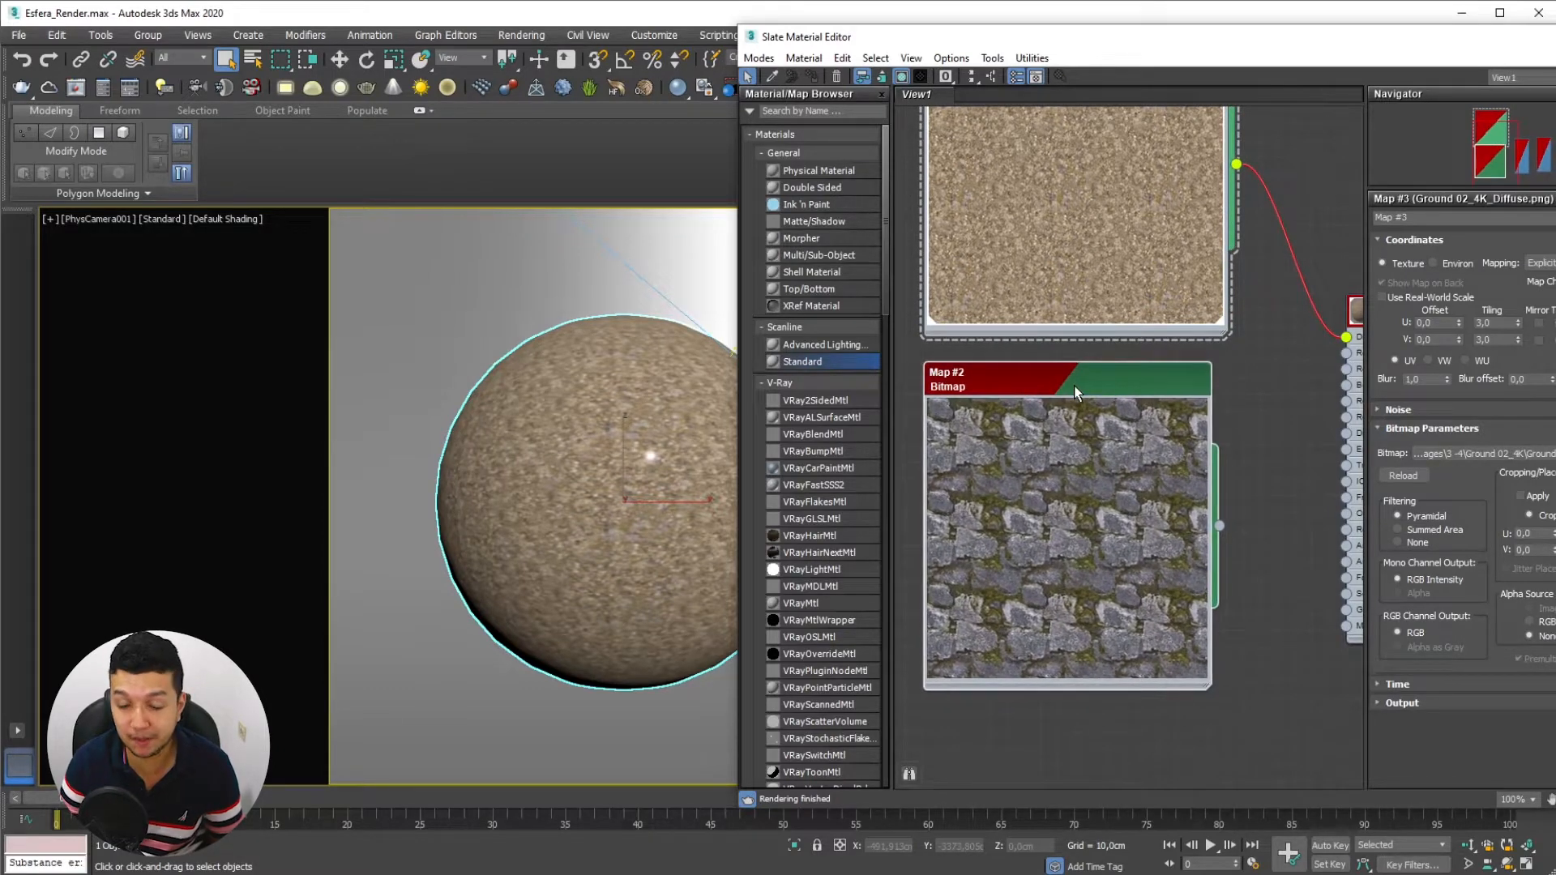
middle_click_drag(1053, 326, 1043, 403)
left_click_drag(1065, 451, 1068, 435)
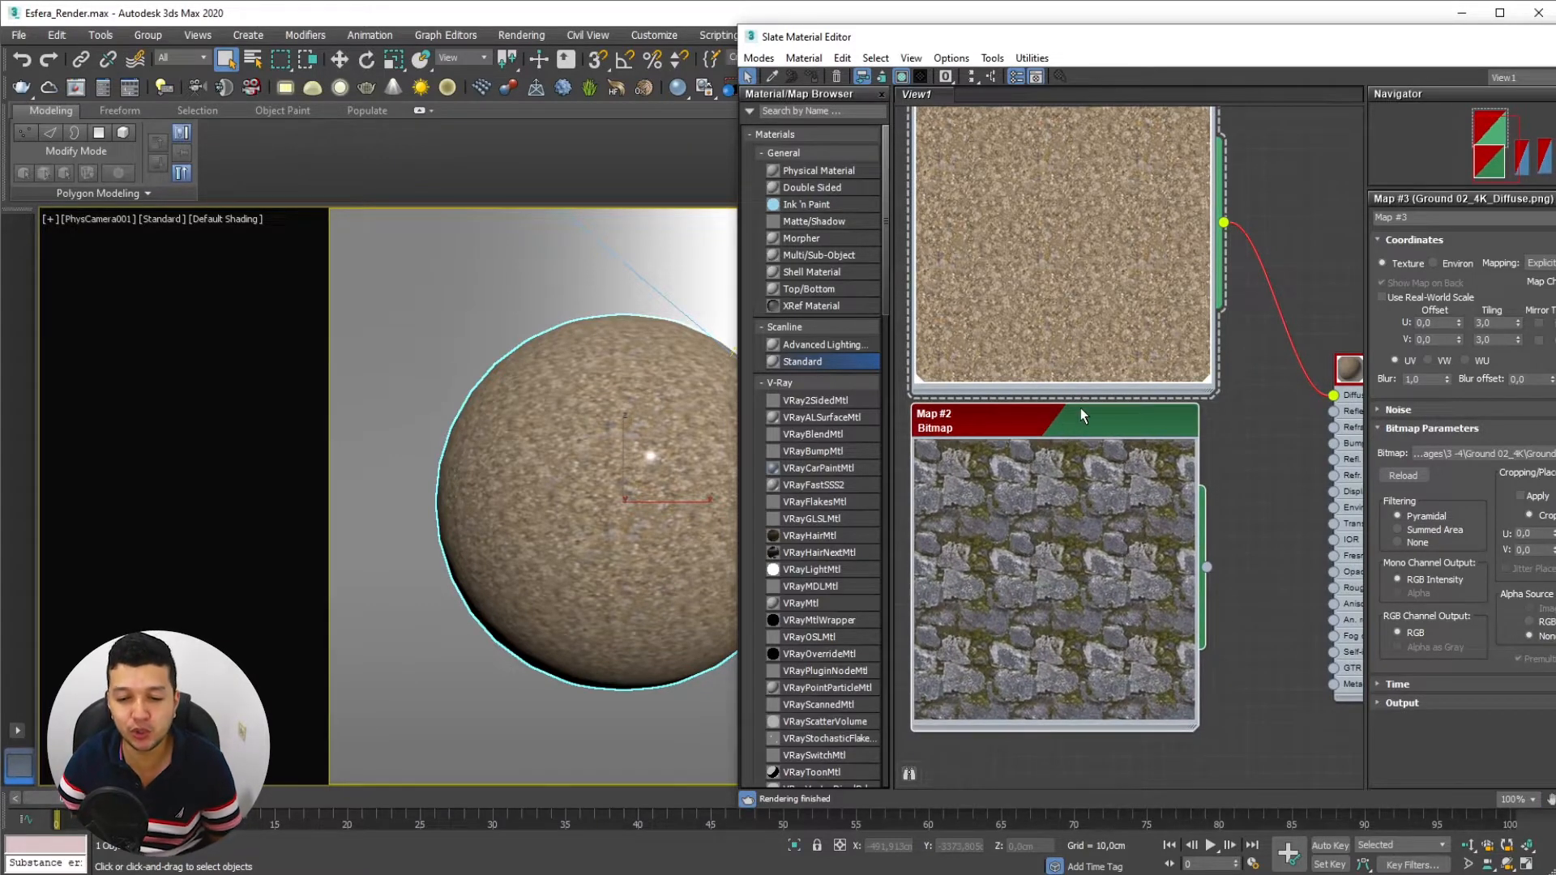
middle_click_drag(1212, 397, 1228, 449)
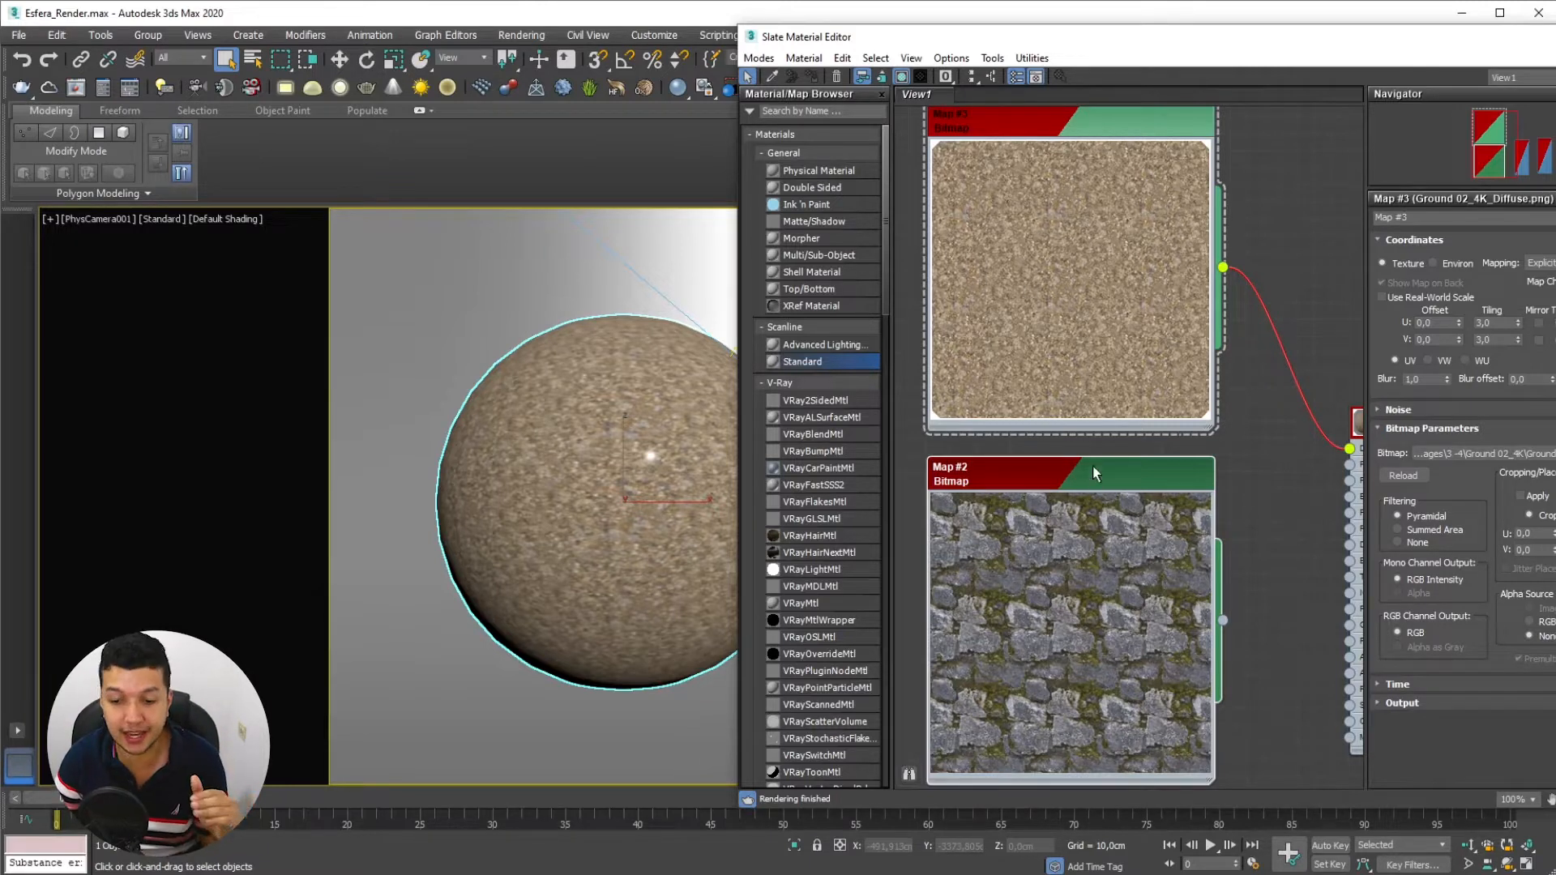
left_click_drag(1096, 485, 1096, 467)
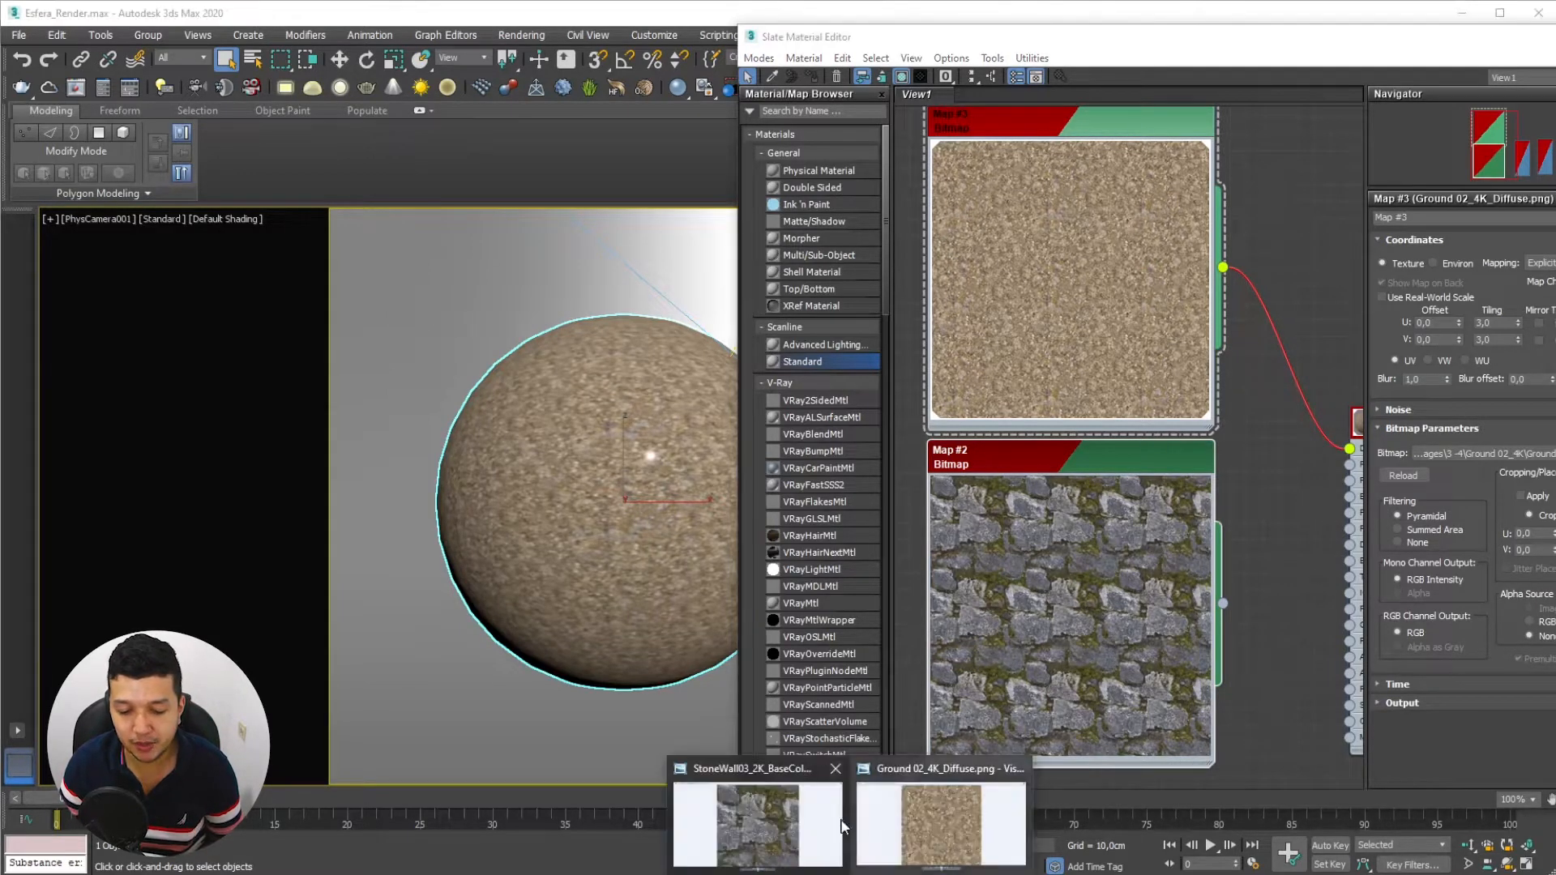
Switch to StoneWall03_2K_BaseColor.png in the photo viewer and examine its stones, moss and small plants up close and as a whole
left_click(816, 826)
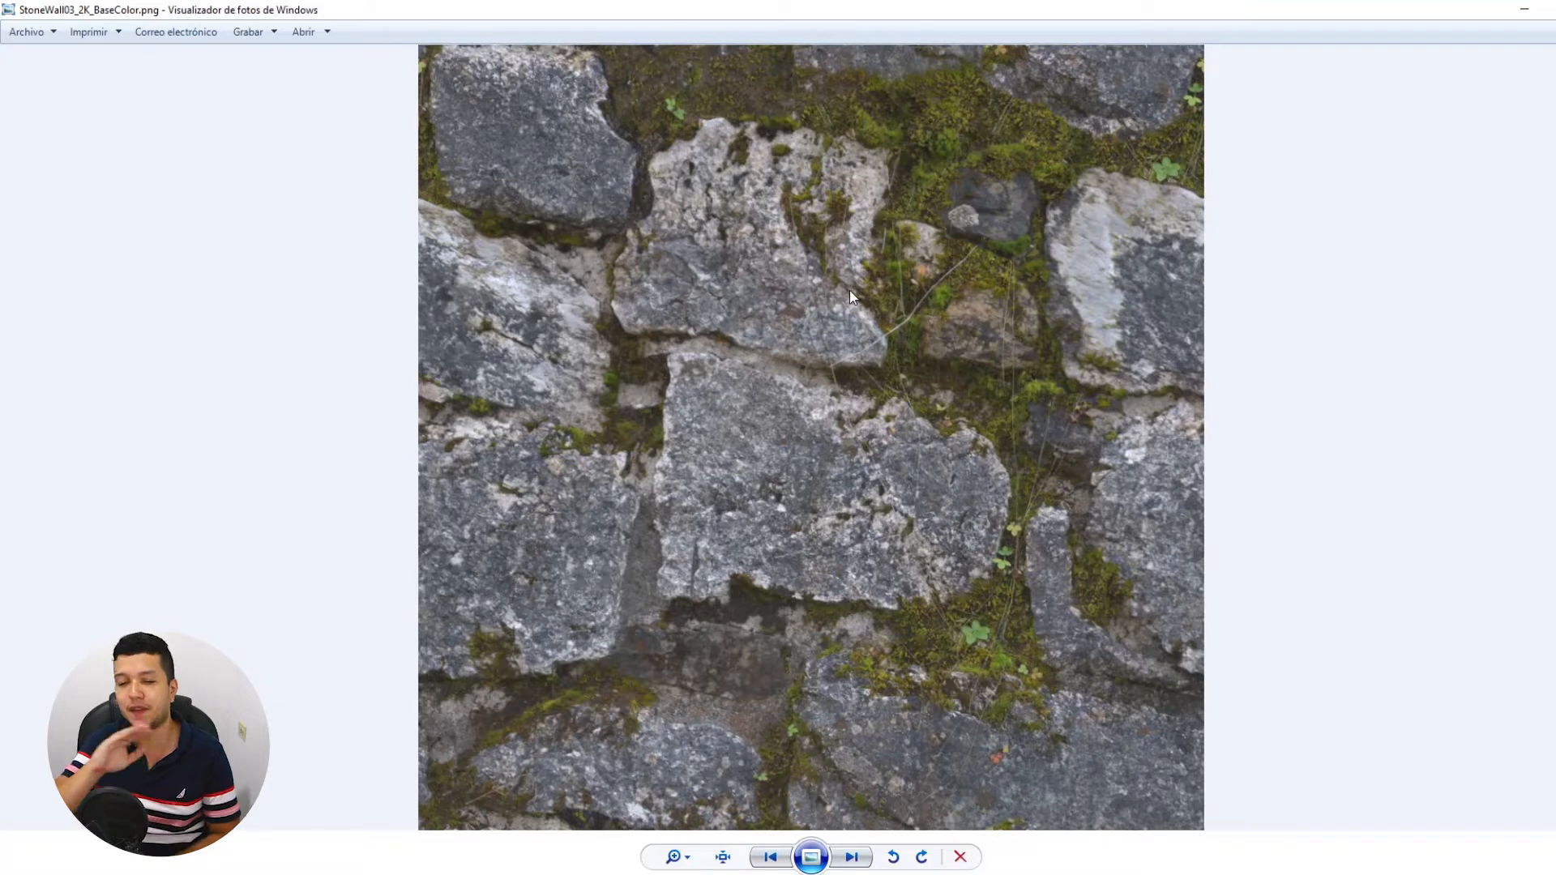
scroll(1135, 162, "up", 2)
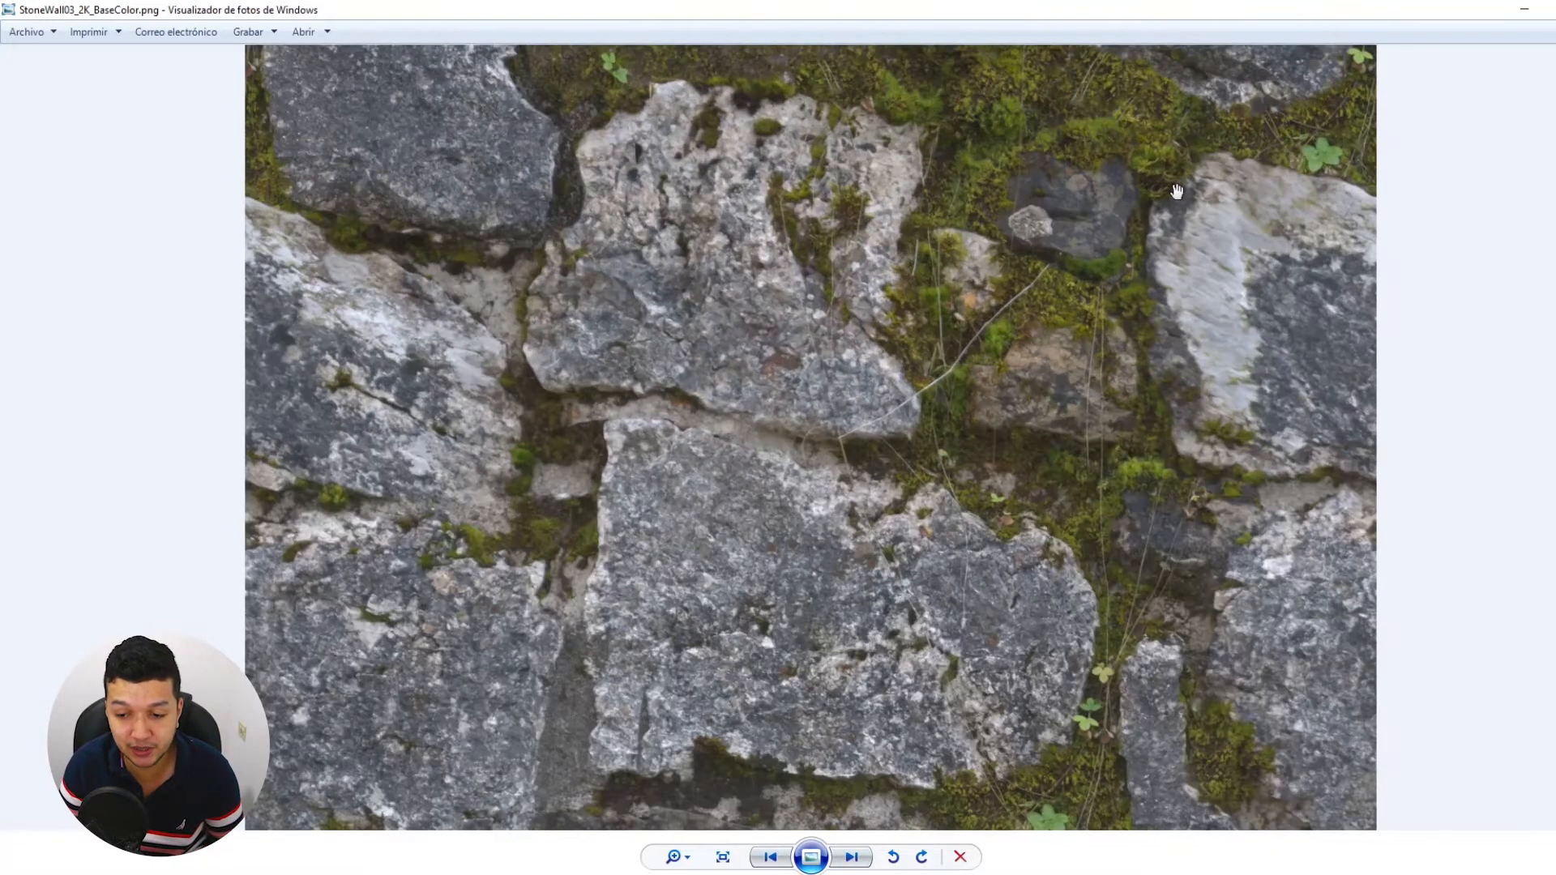
scroll(1183, 365, "down", 2)
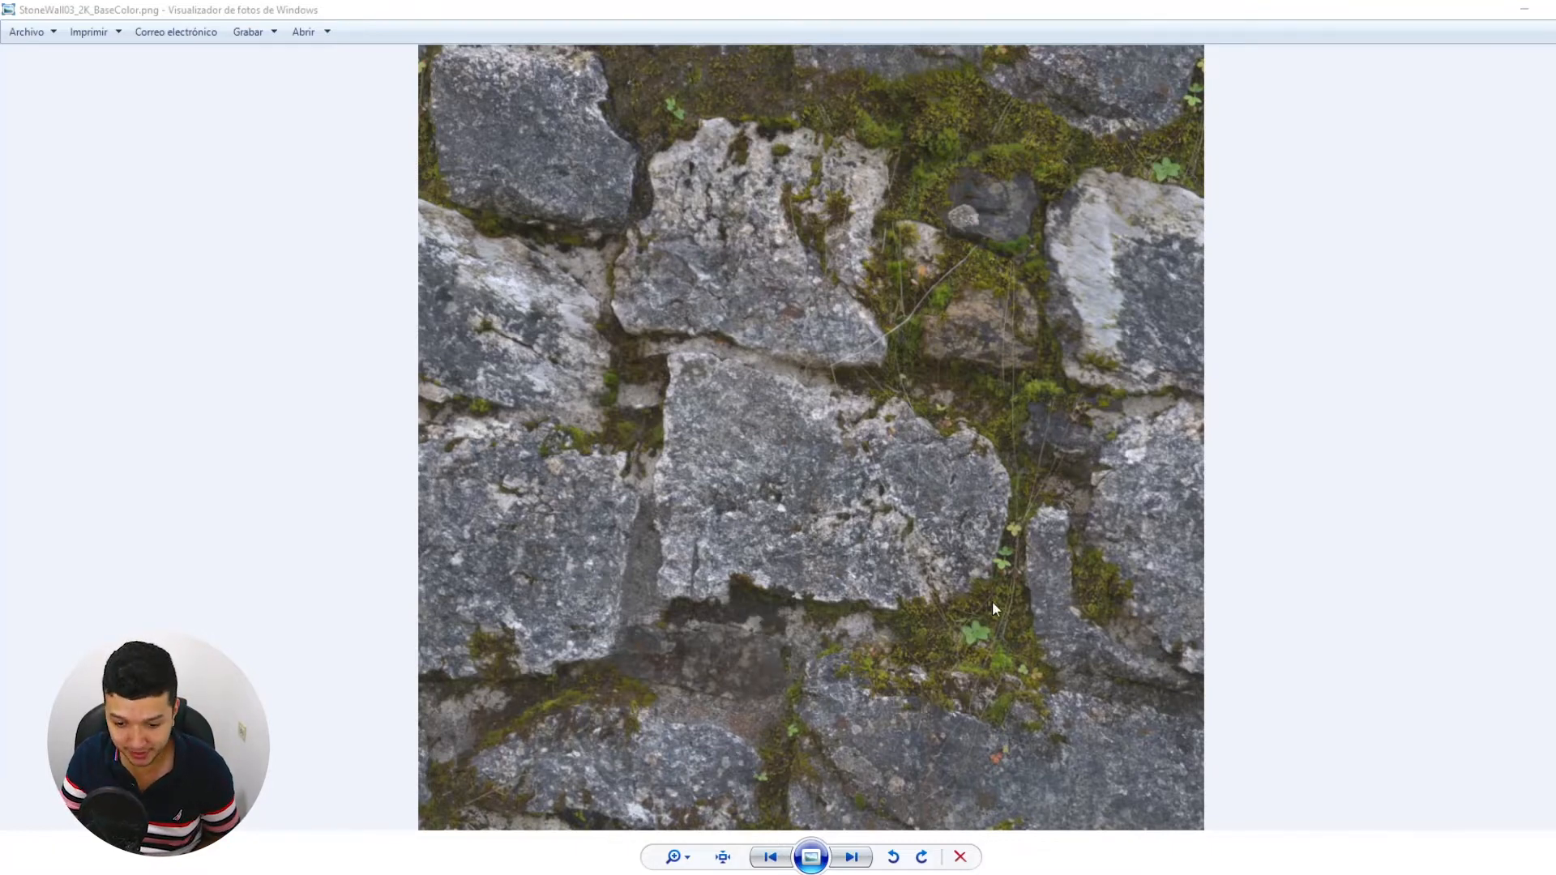
scroll(990, 600, "up", 4)
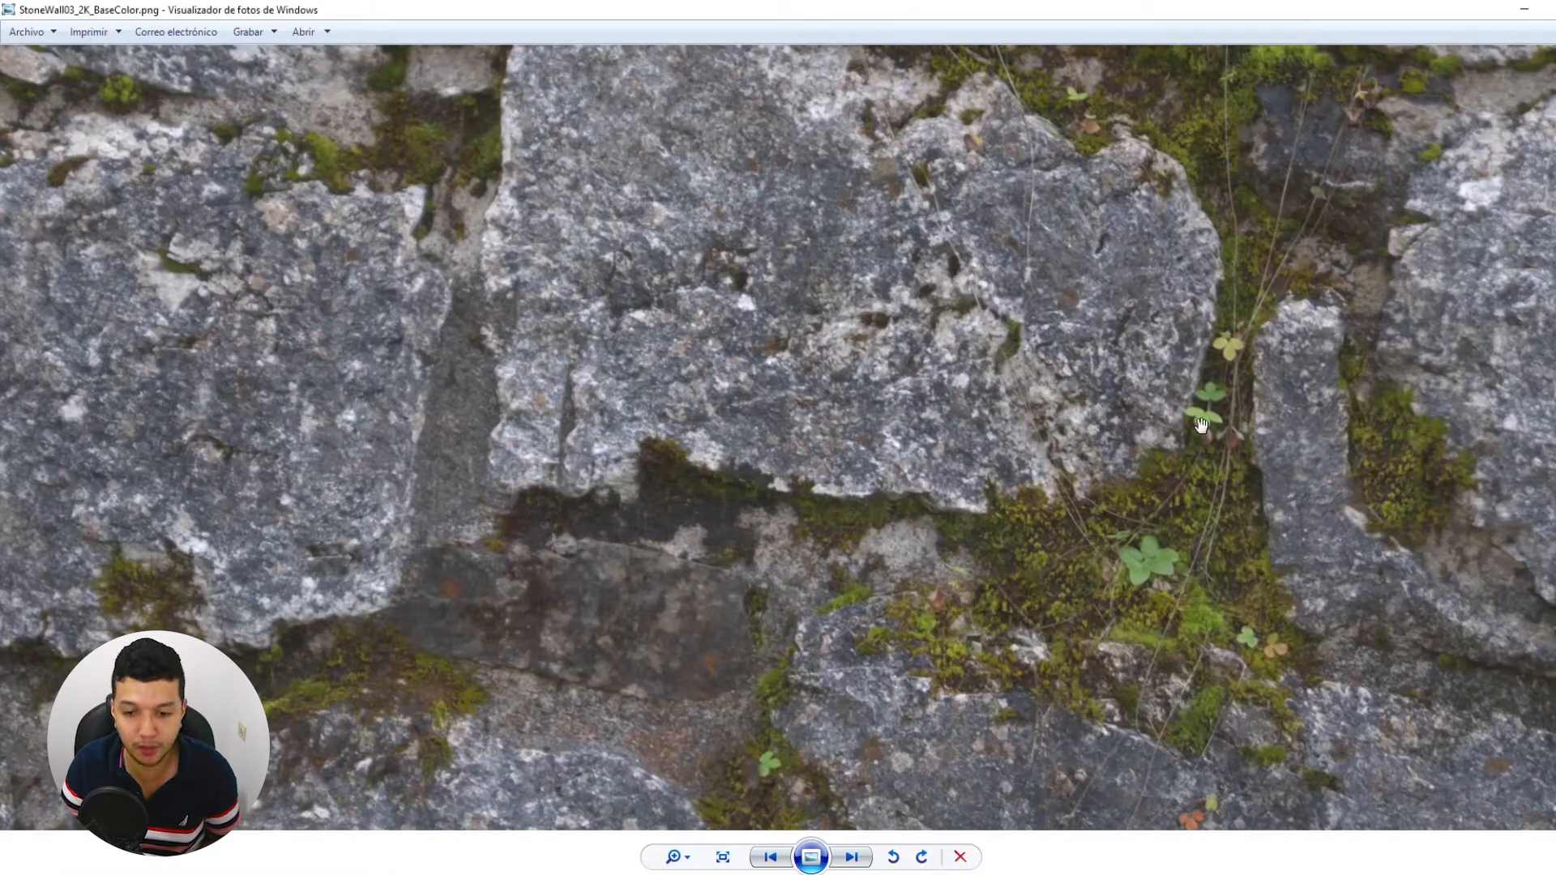
scroll(1204, 539, "down", 1)
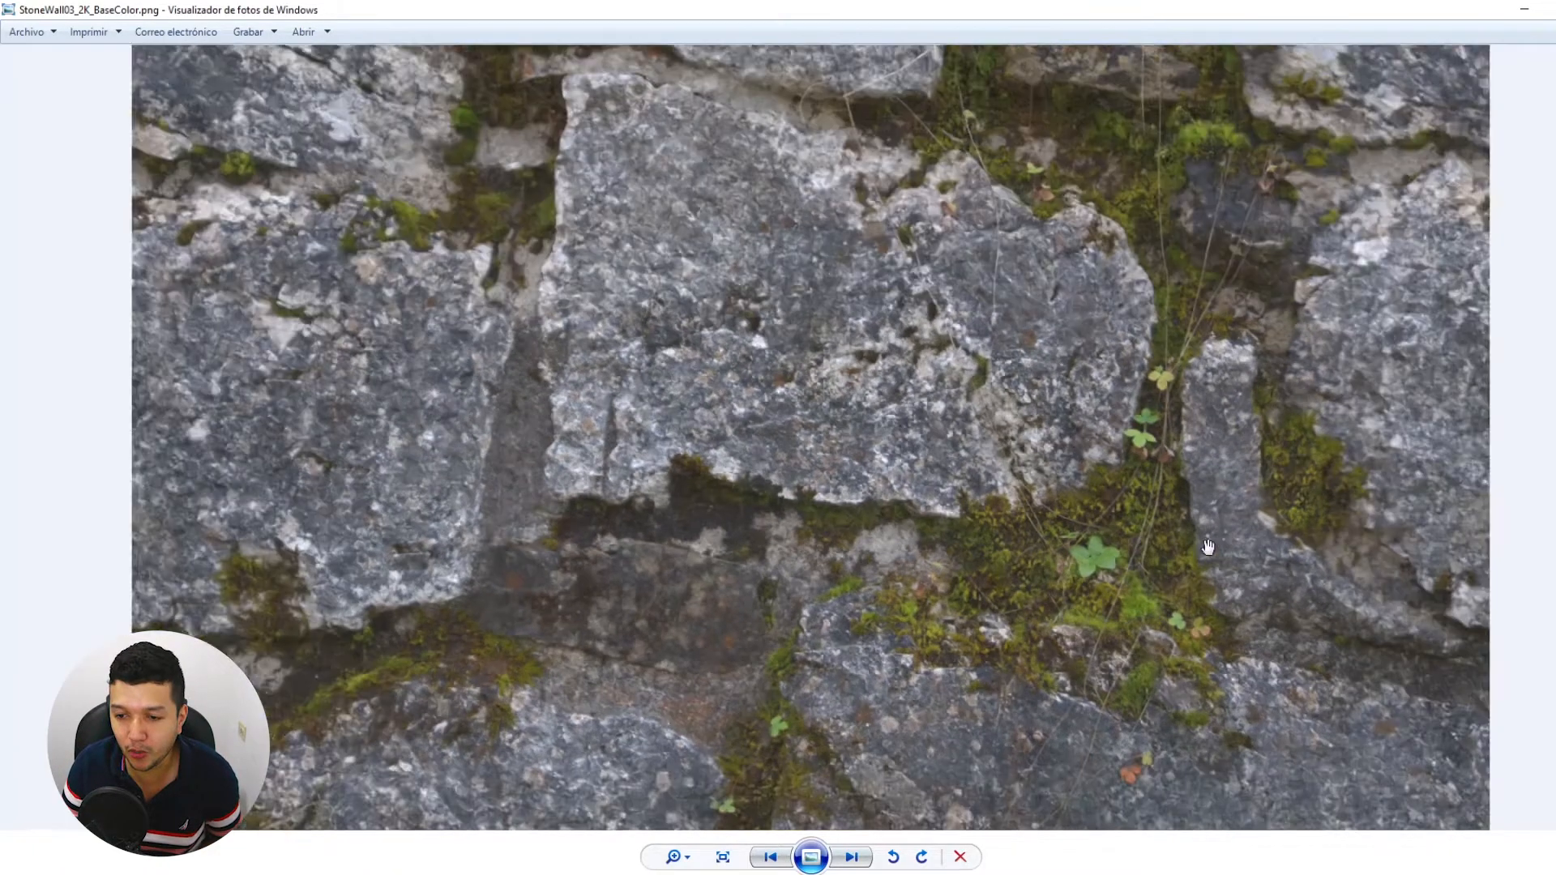
scroll(1206, 543, "down", 1)
left_click_drag(1083, 389, 1094, 600)
left_click_drag(843, 466, 880, 600)
scroll(879, 600, "down", 1)
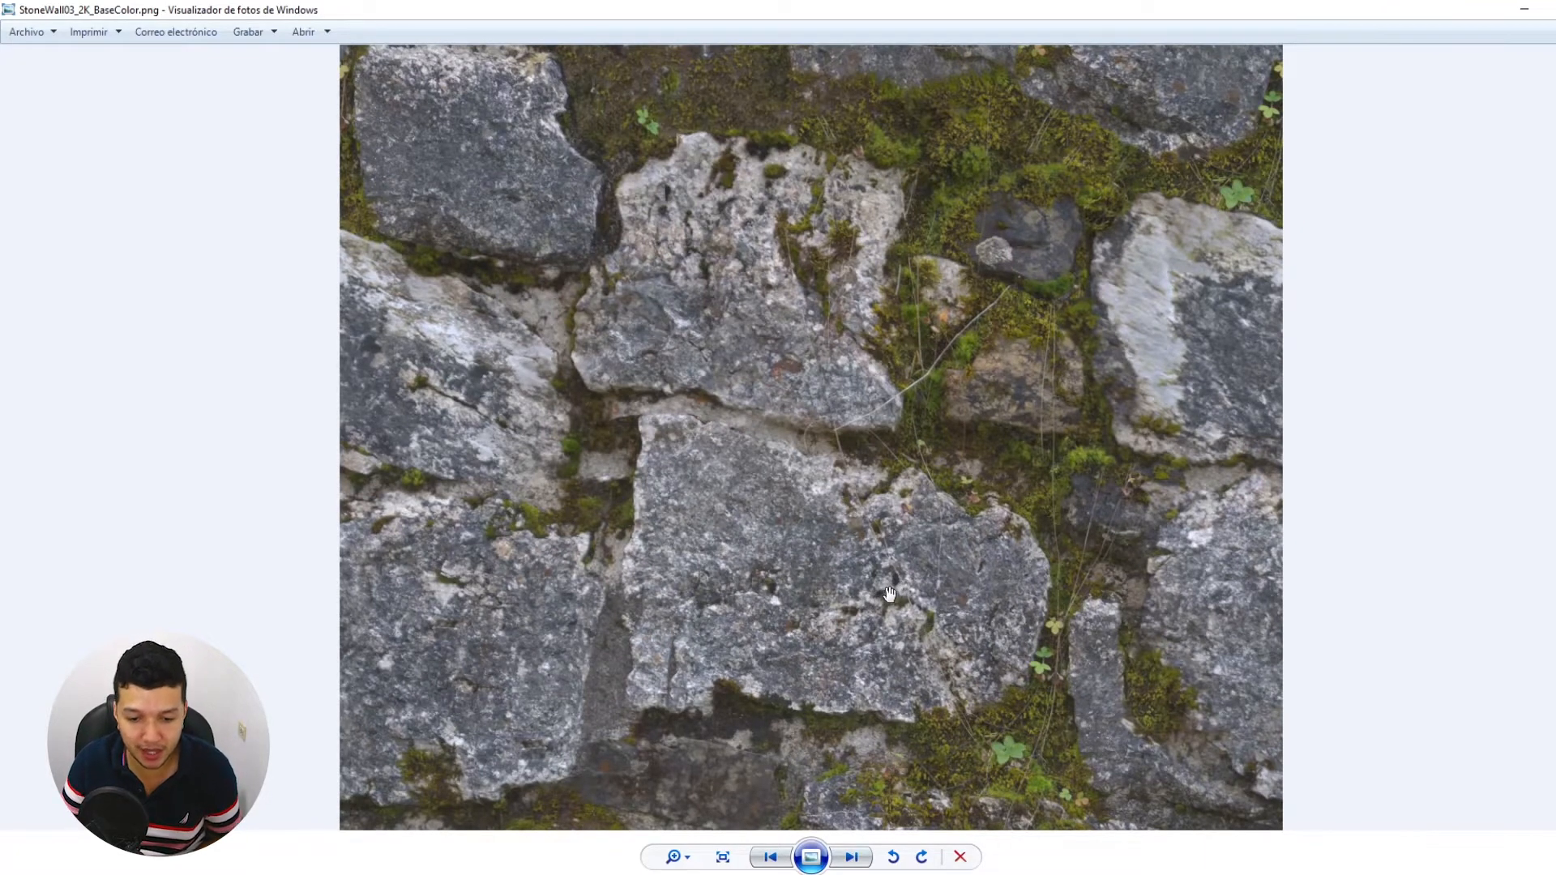
scroll(885, 589, "down", 1)
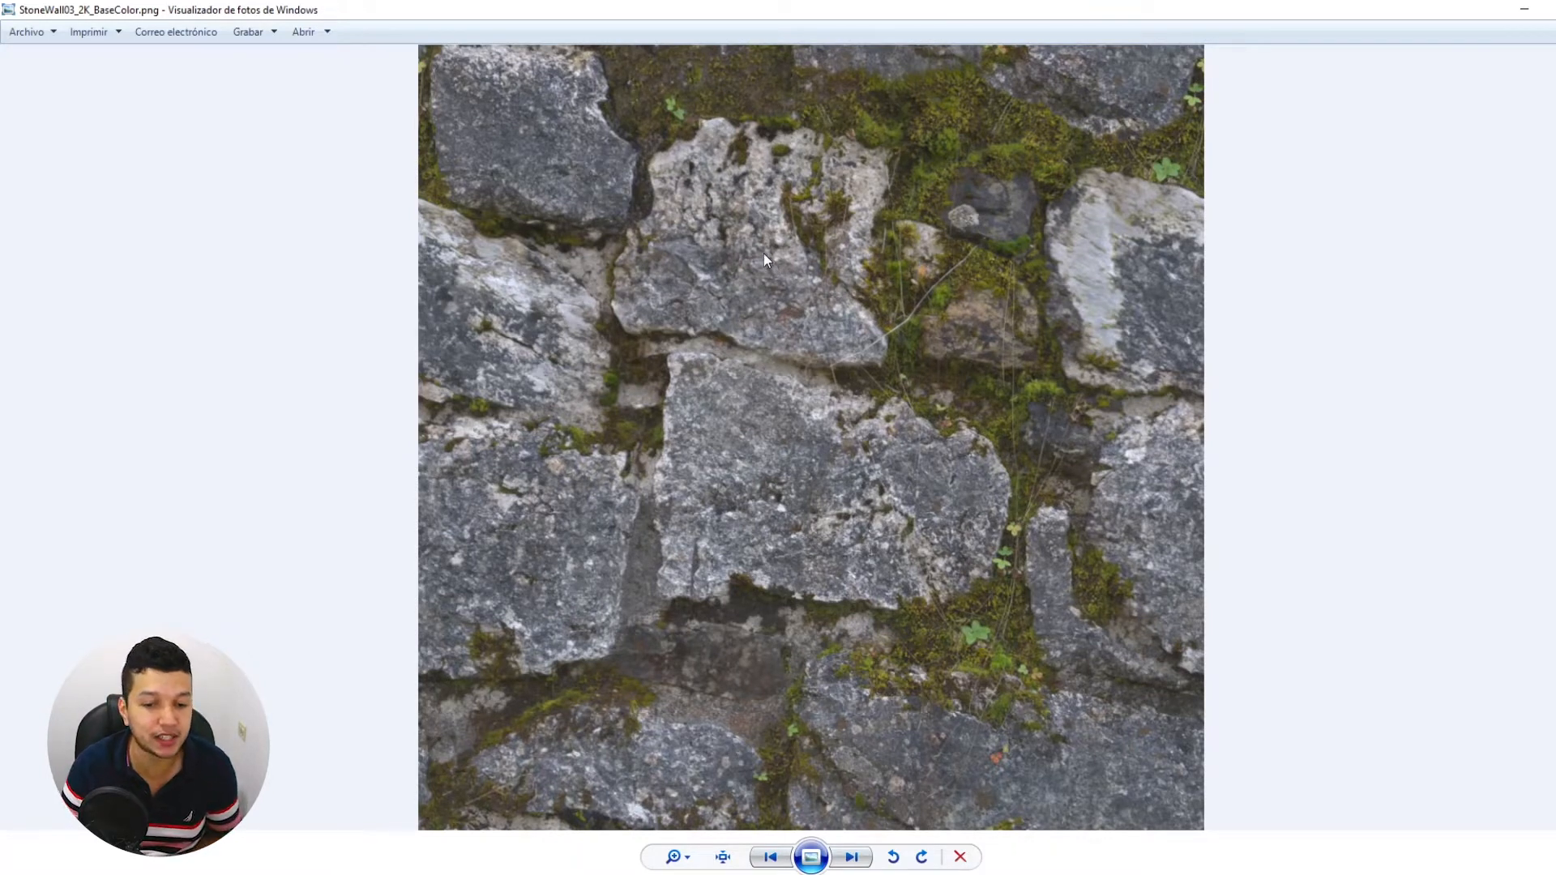
scroll(887, 327, "up", 1)
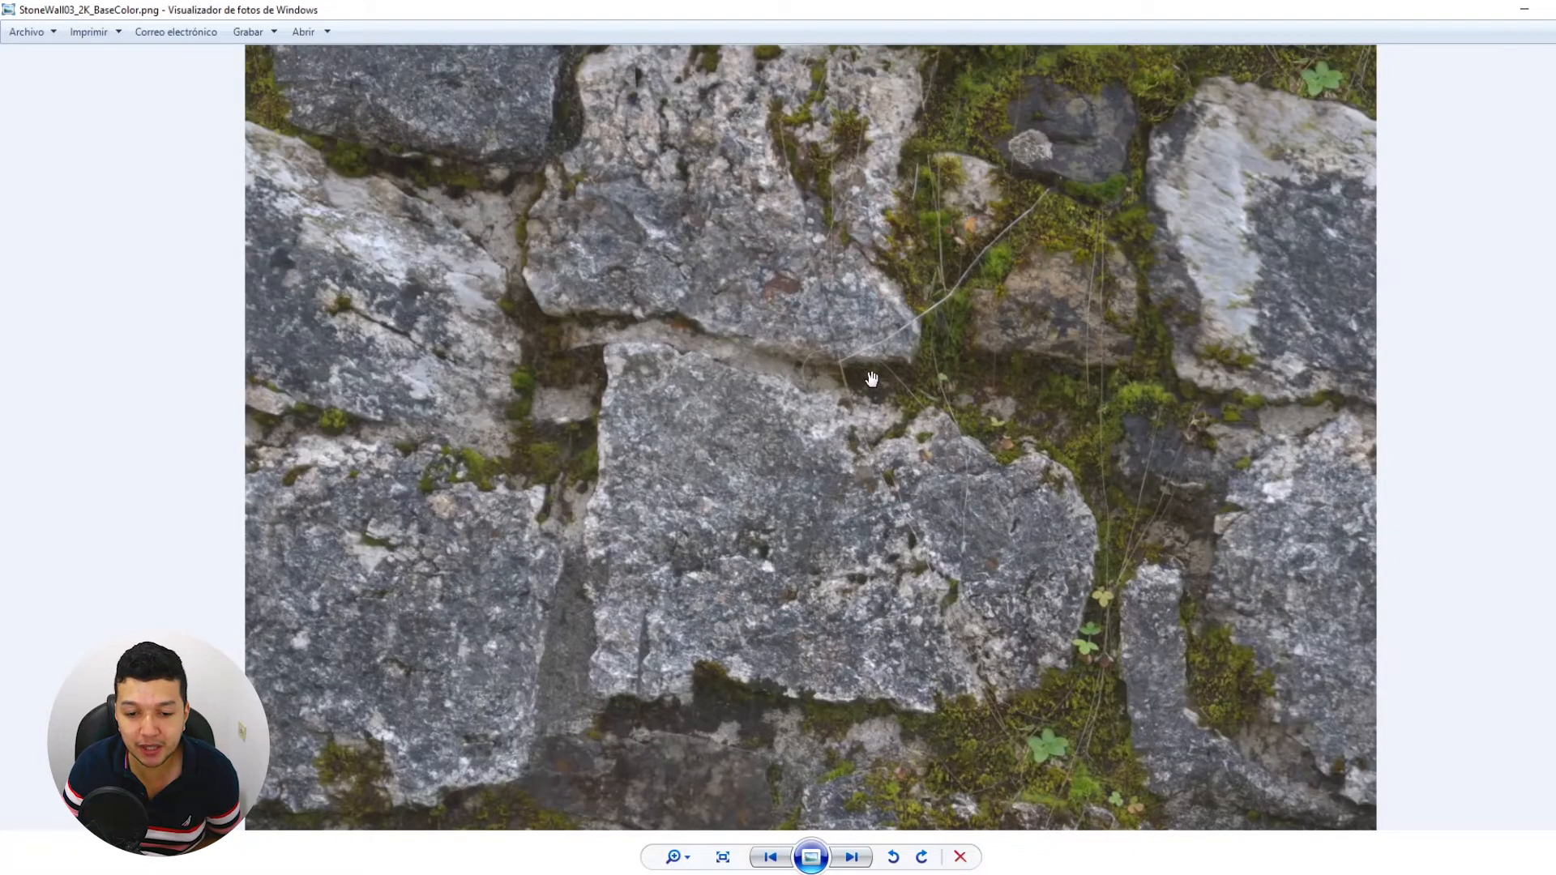
scroll(928, 369, "down", 1)
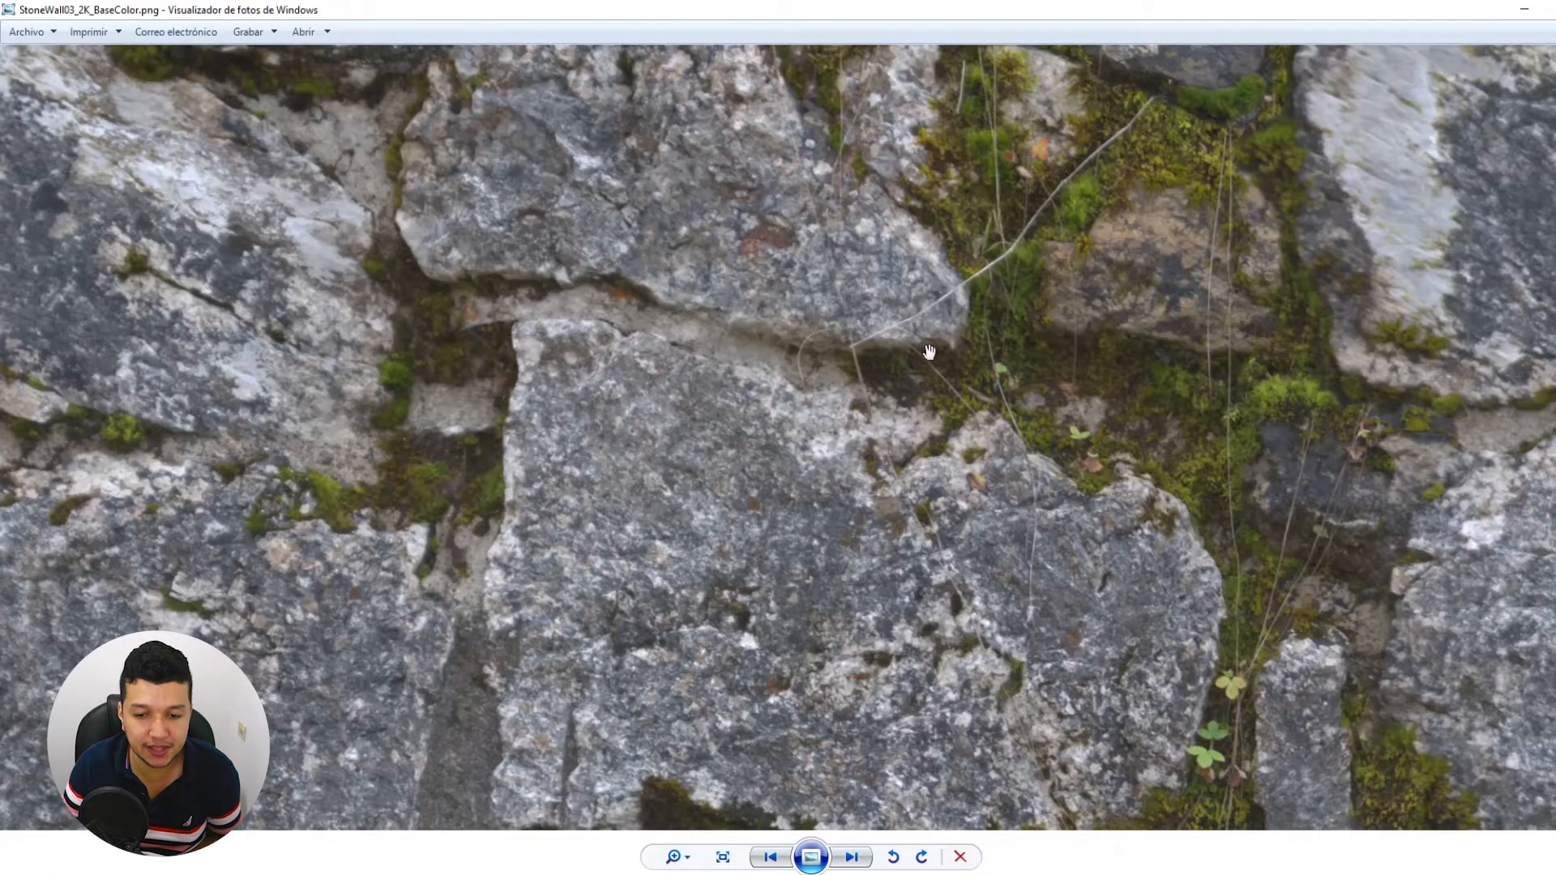
scroll(896, 385, "down", 2)
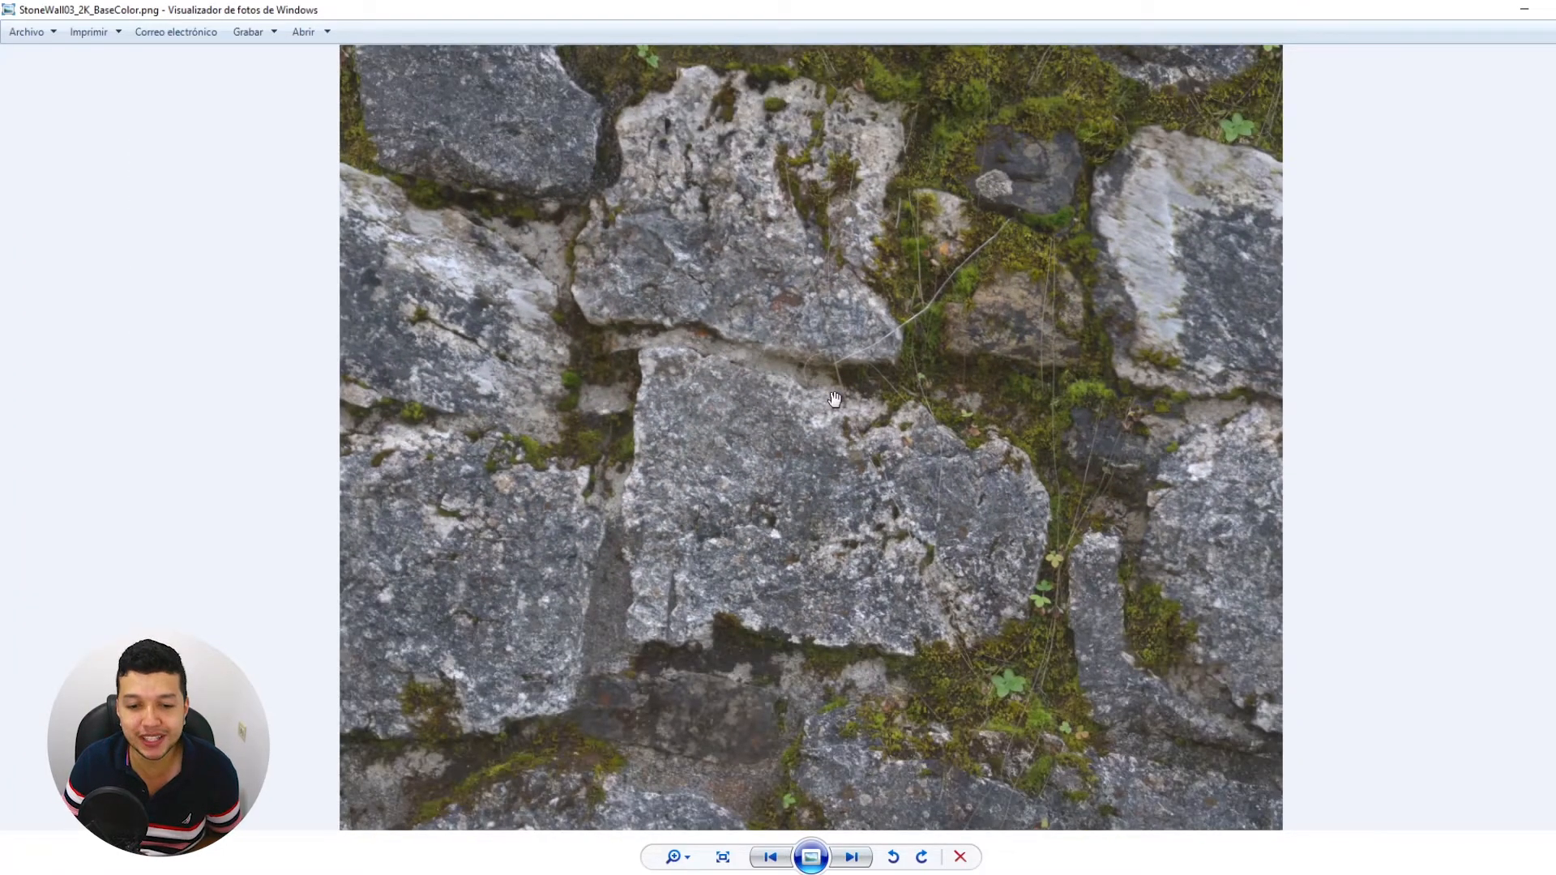
scroll(834, 399, "up", 1)
scroll(834, 399, "down", 1)
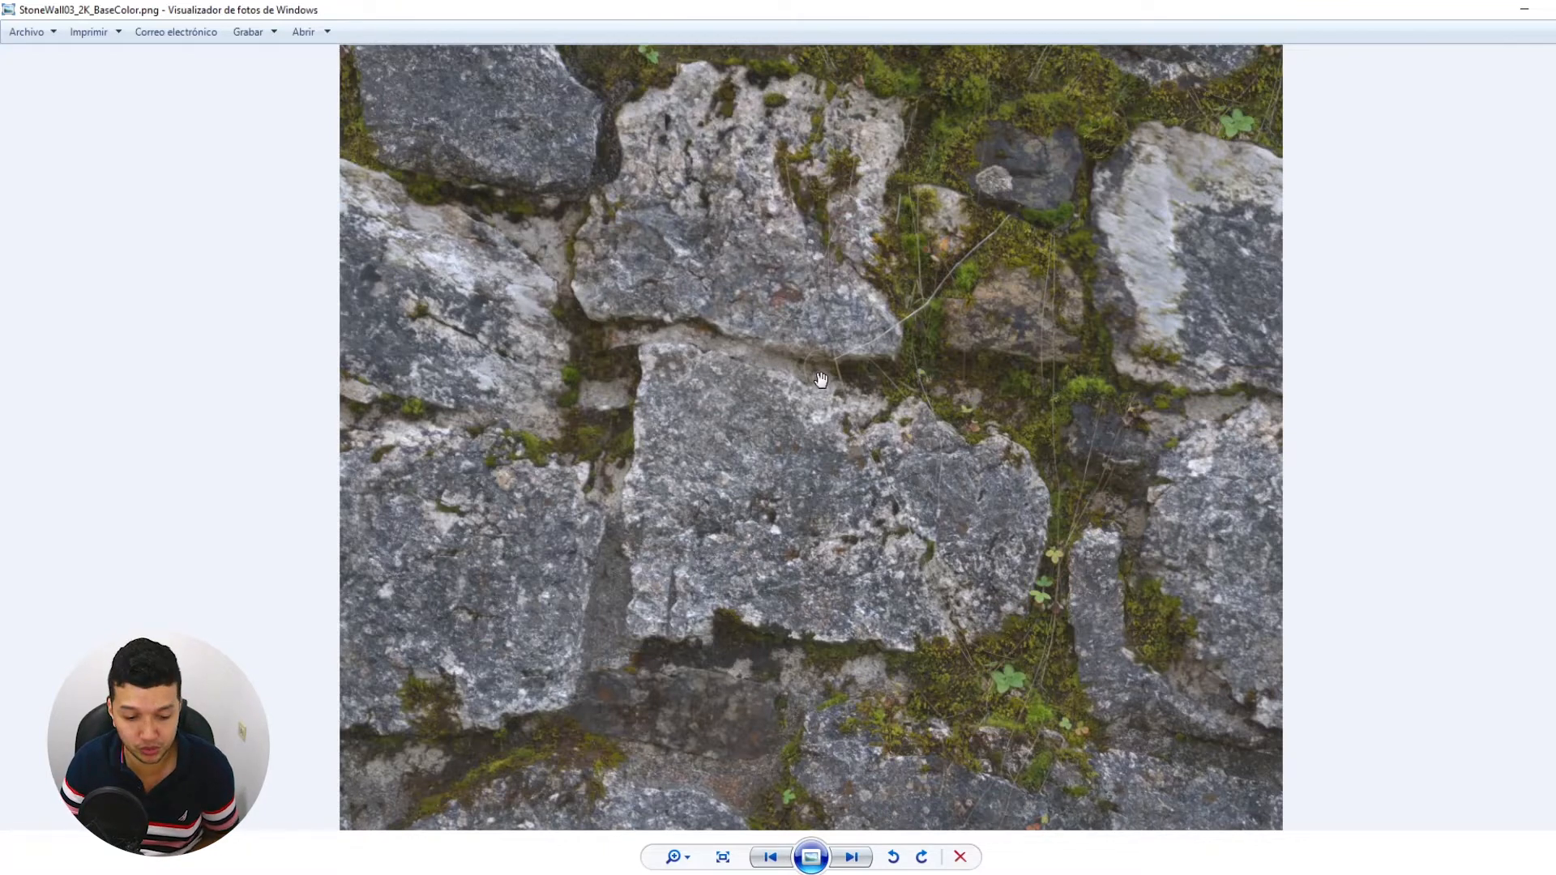
Show bark1-albedo.png in the photo viewer and examine the bark's detail and shading up close and as a whole
key("Right")
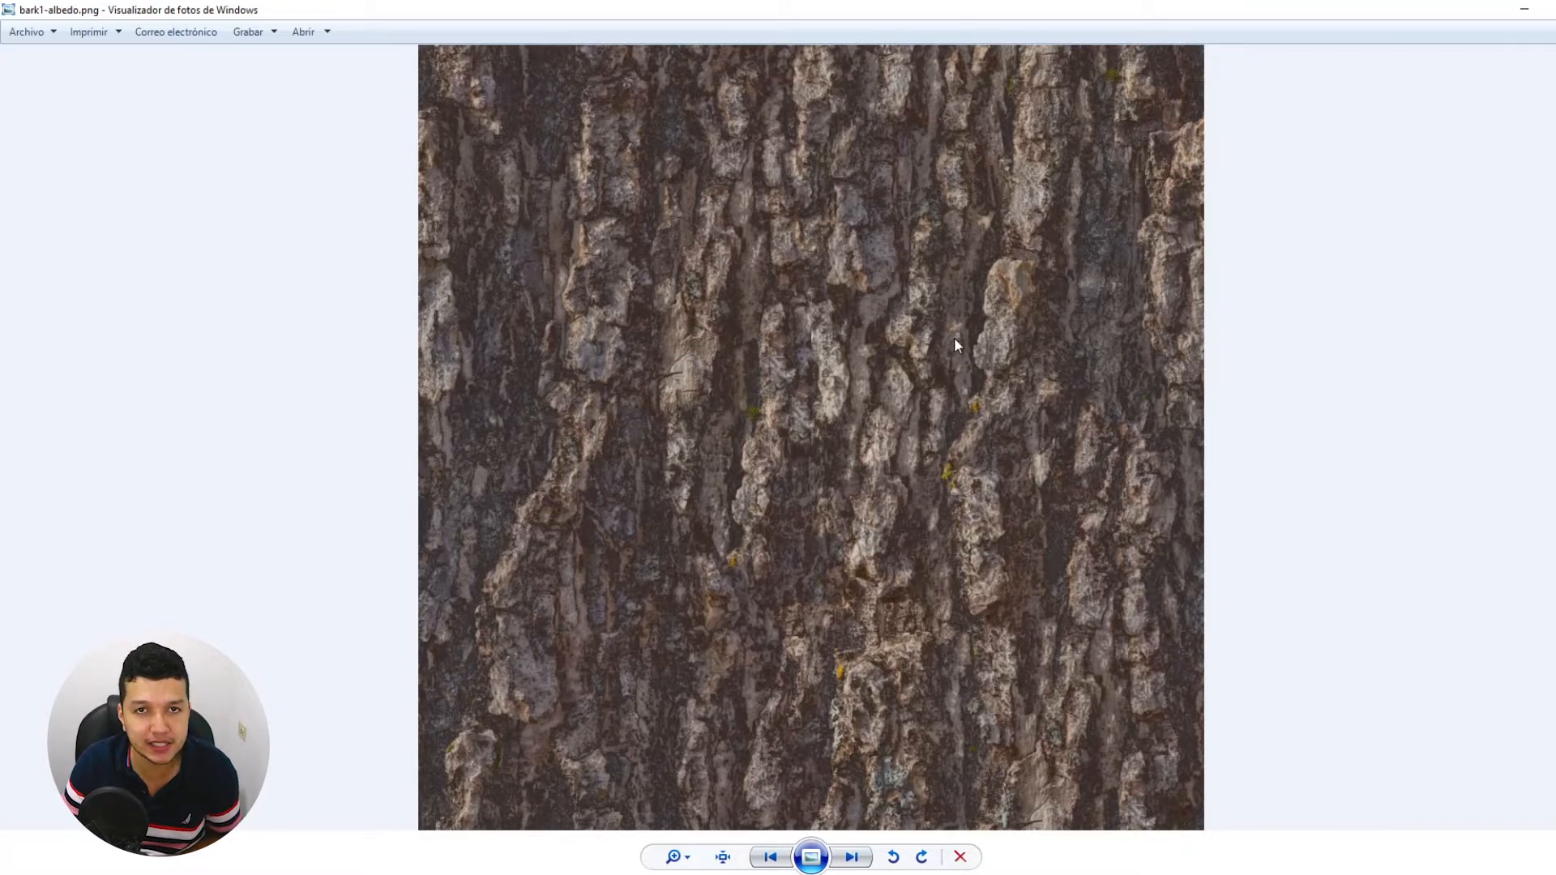
scroll(927, 339, "up", 3)
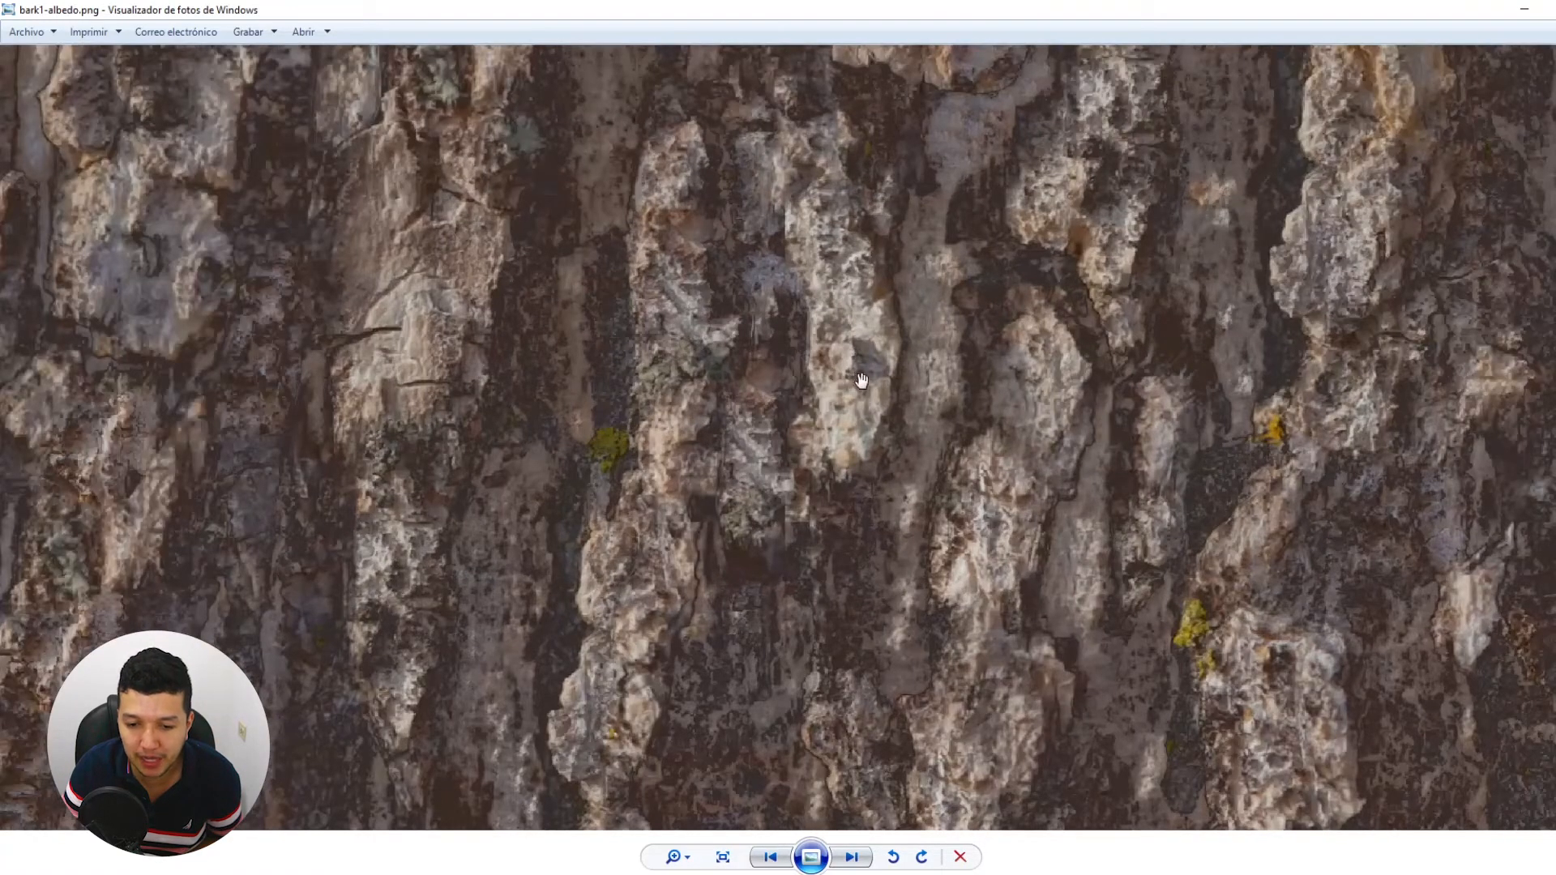
scroll(874, 397, "down", 4)
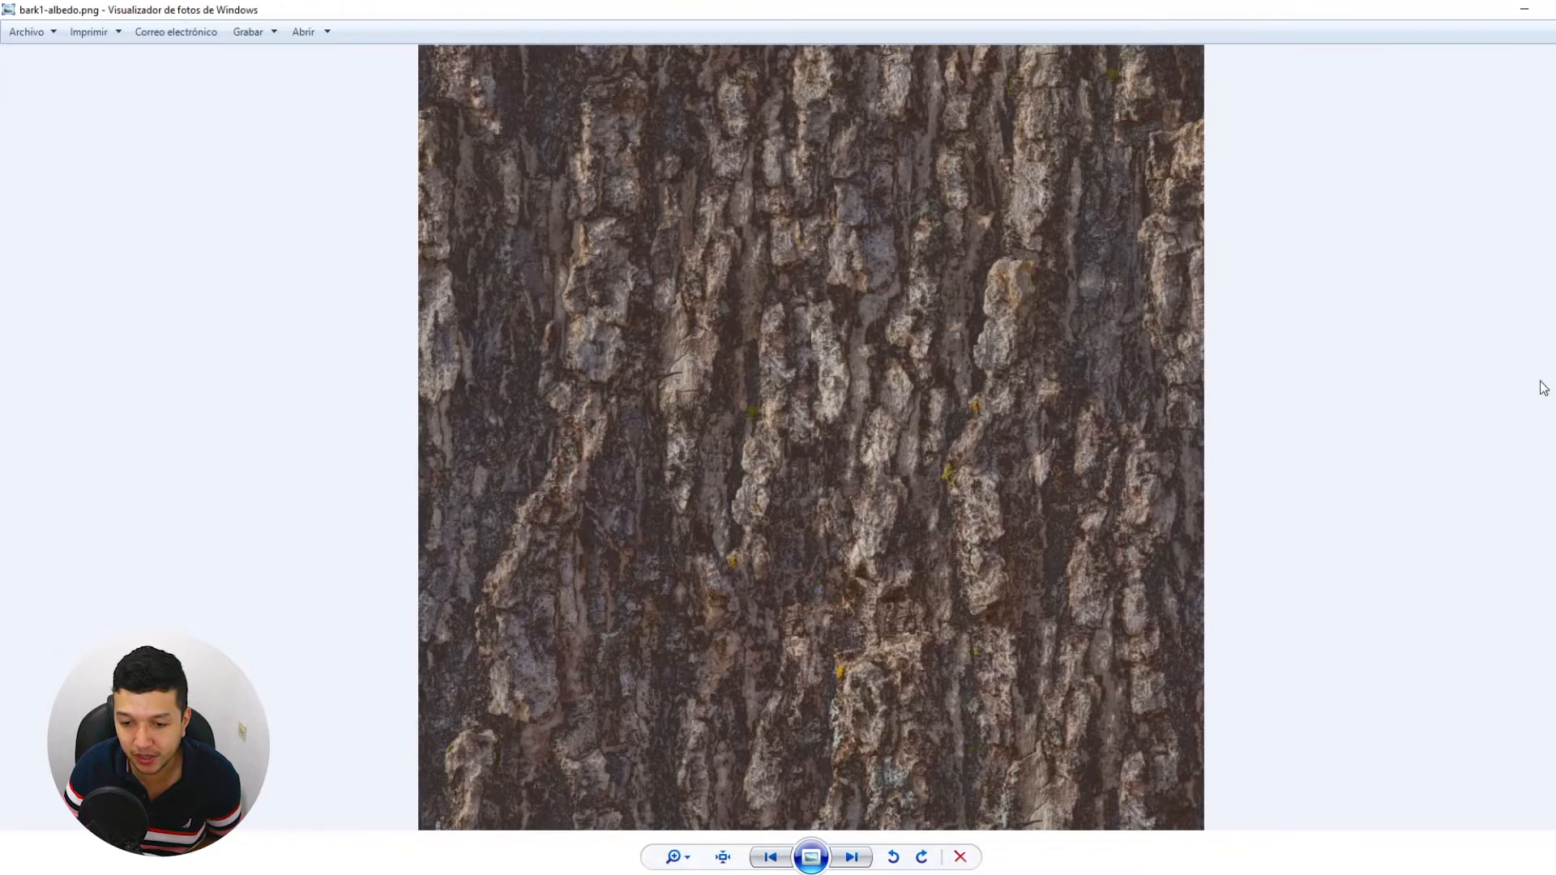
scroll(1009, 417, "up", 3)
left_click_drag(998, 337, 844, 552)
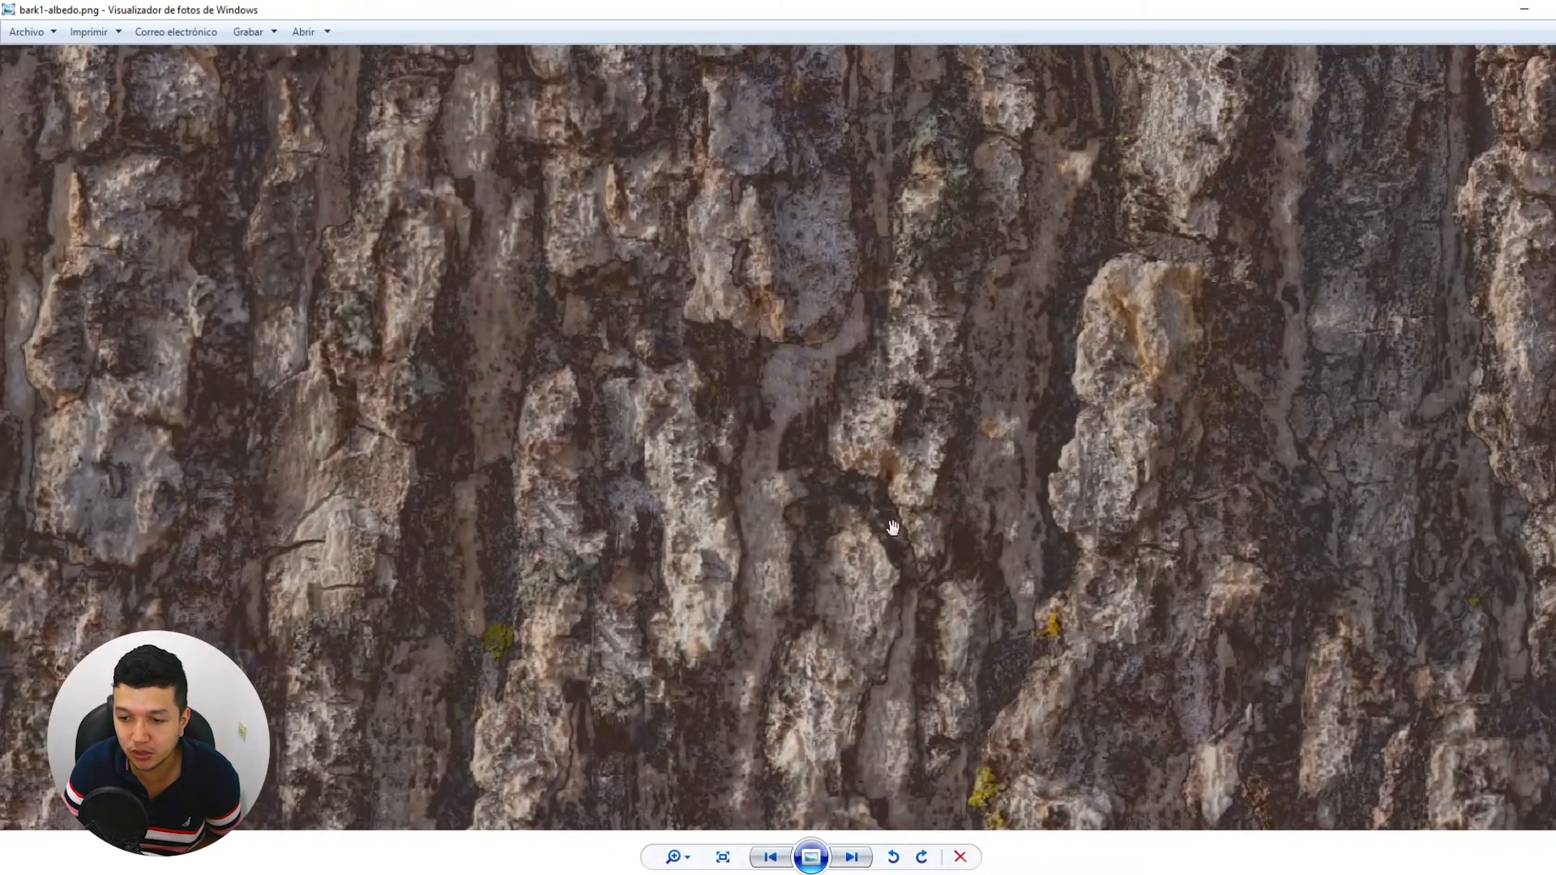
left_click_drag(1397, 122, 1347, 421)
scroll(1327, 382, "down", 5)
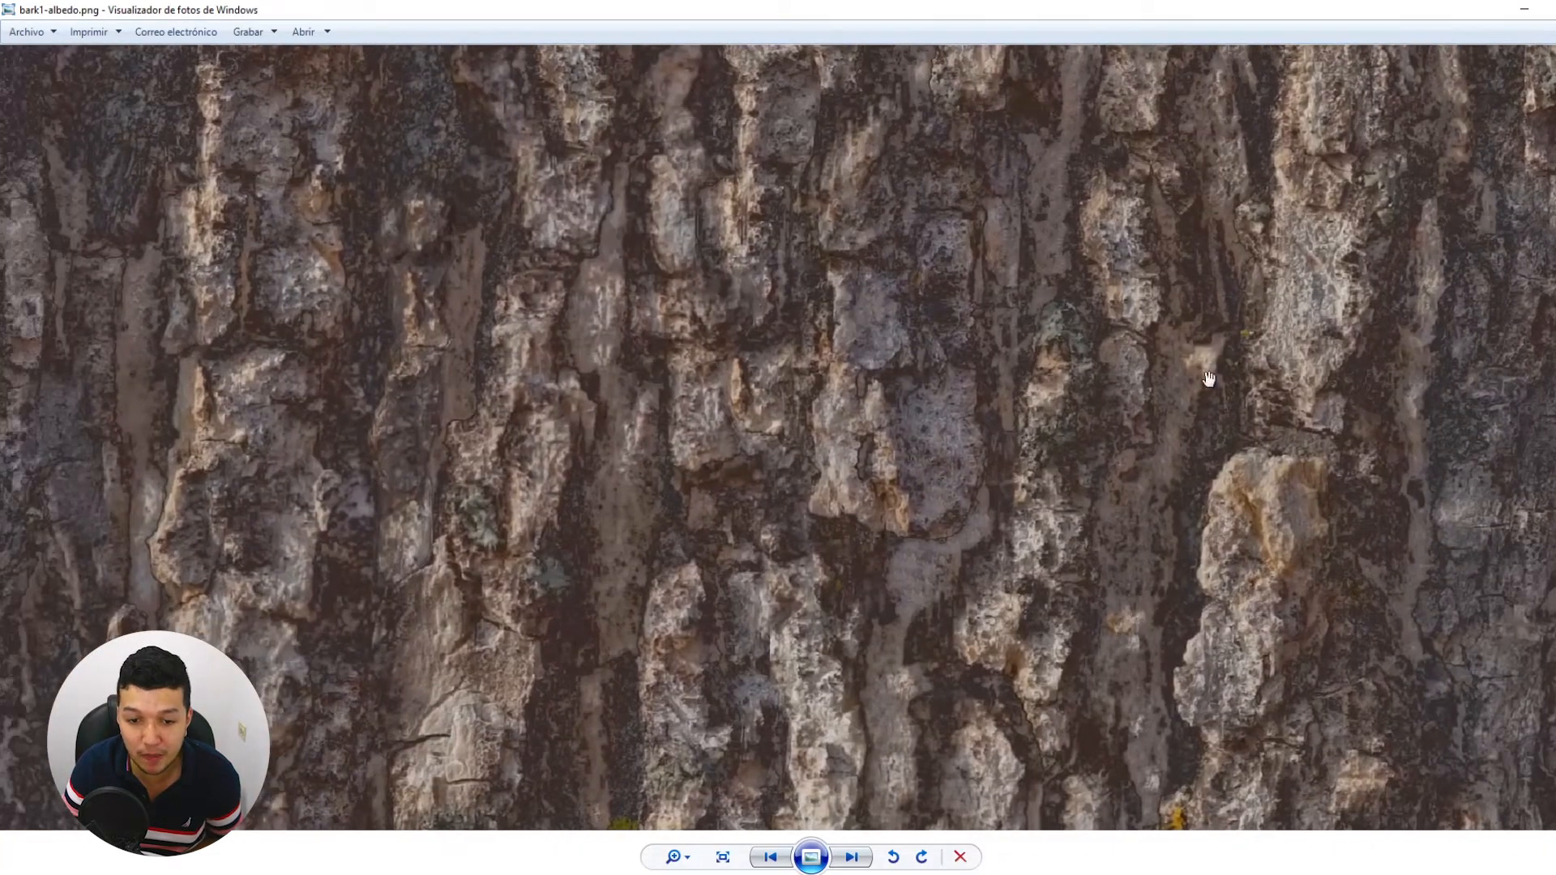
scroll(856, 343, "down", 1)
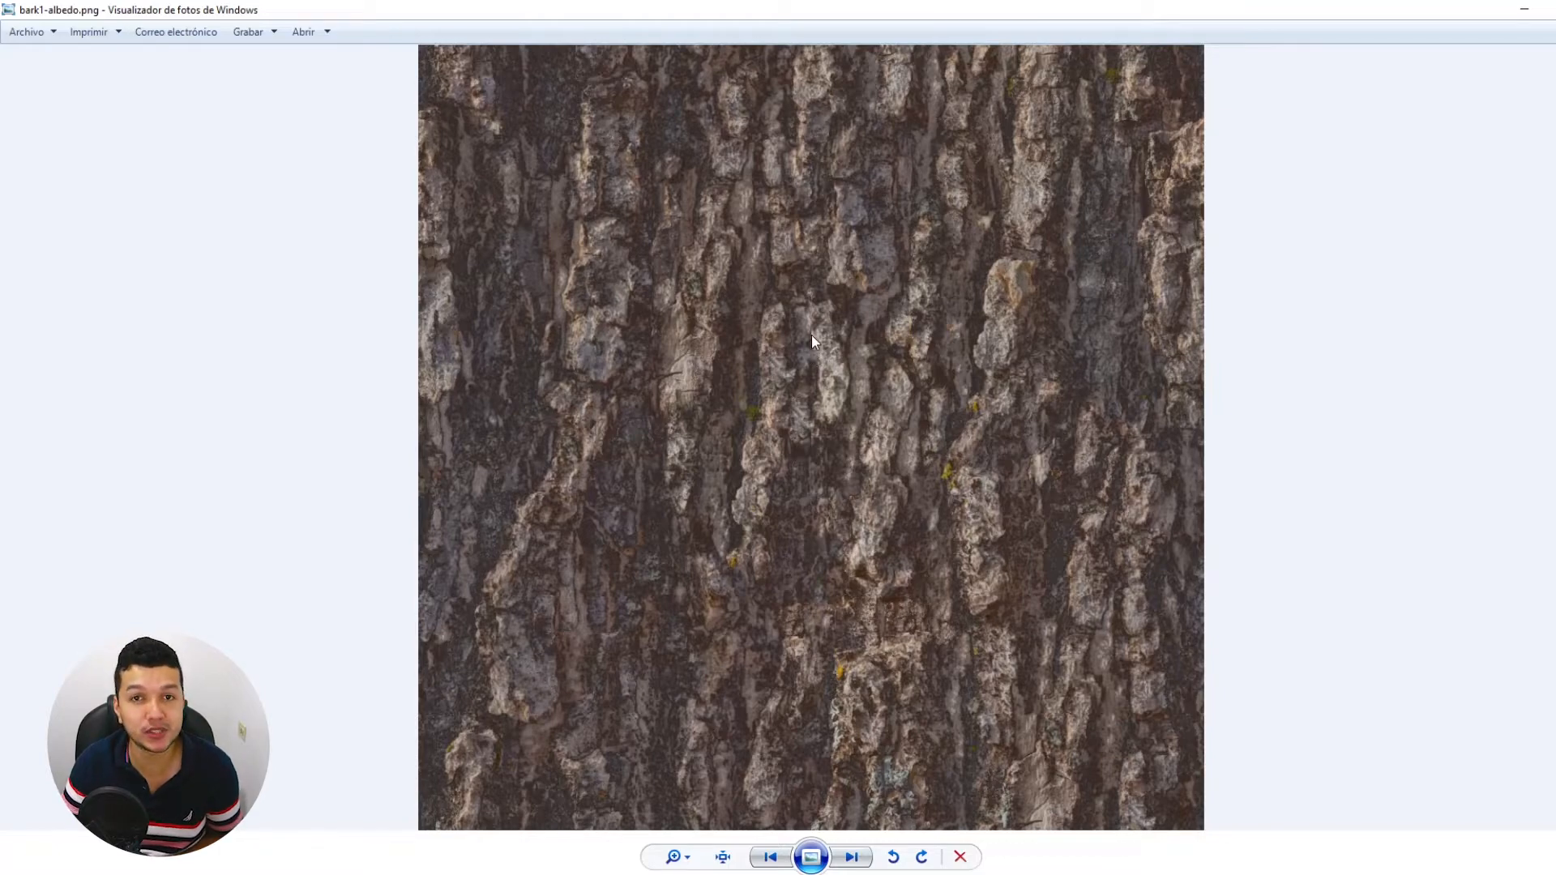
scroll(843, 365, "up", 3)
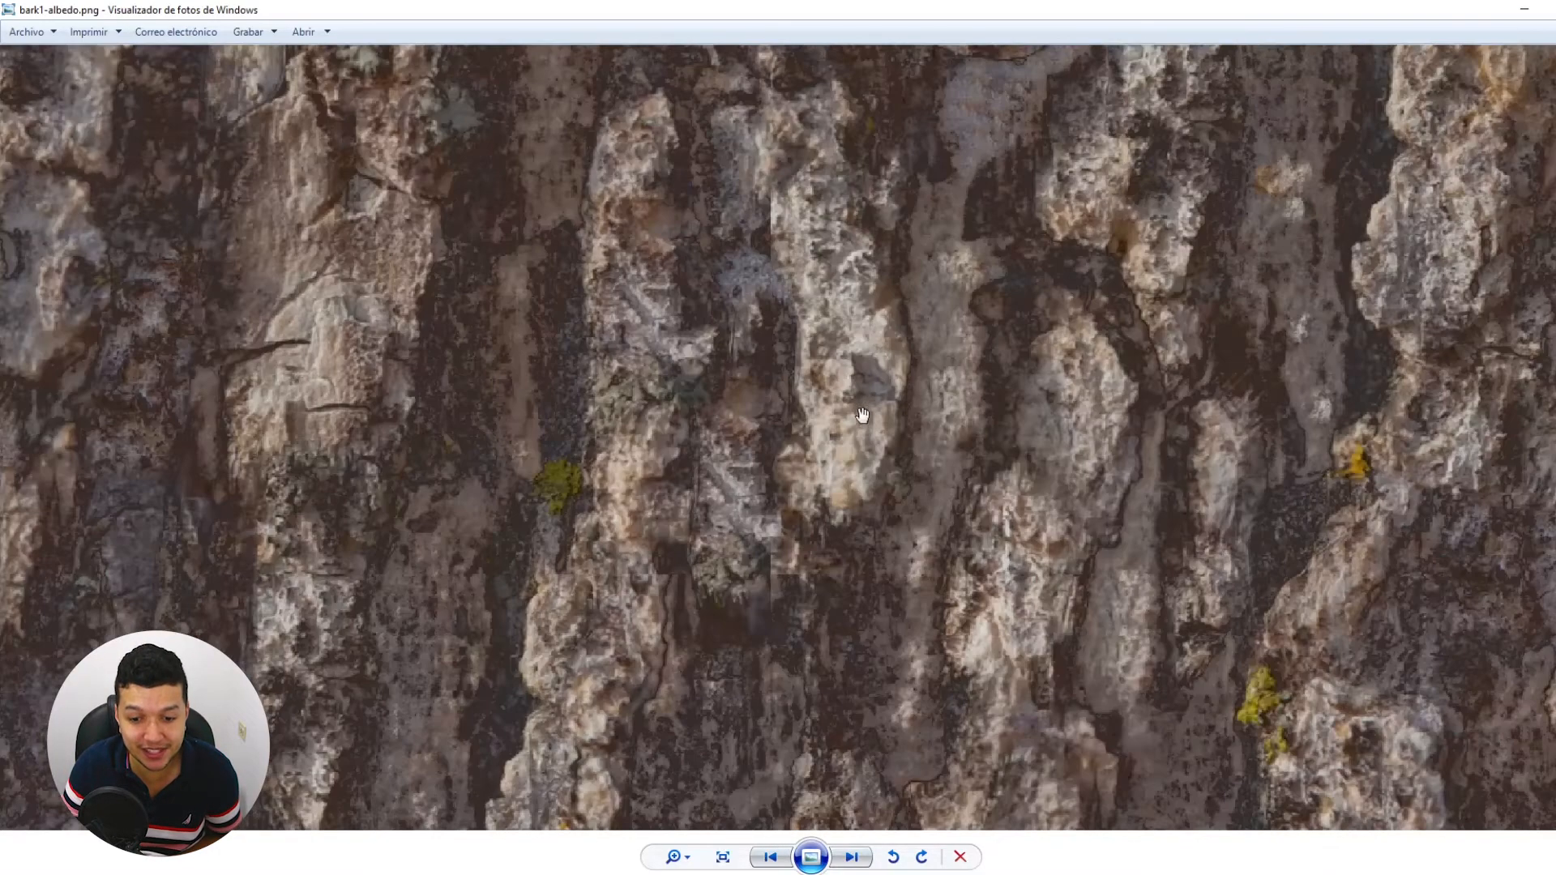
scroll(891, 401, "down", 1)
scroll(624, 380, "down", 2)
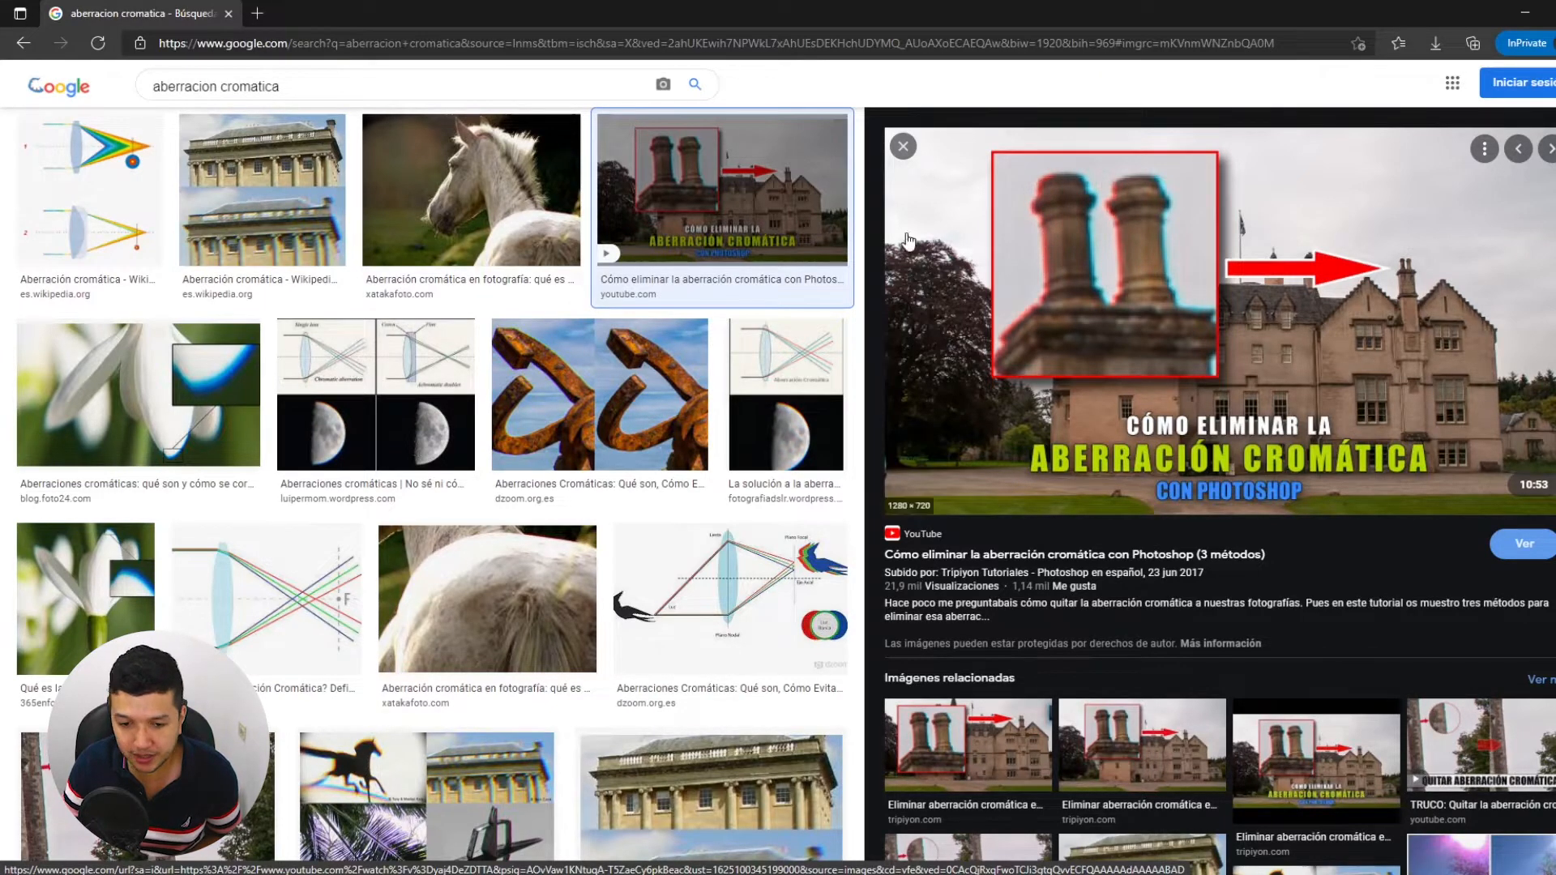
Compare the rusty sculpture and castle chimney example images in the browser's results for aberracion cromatica
left_click(599, 395)
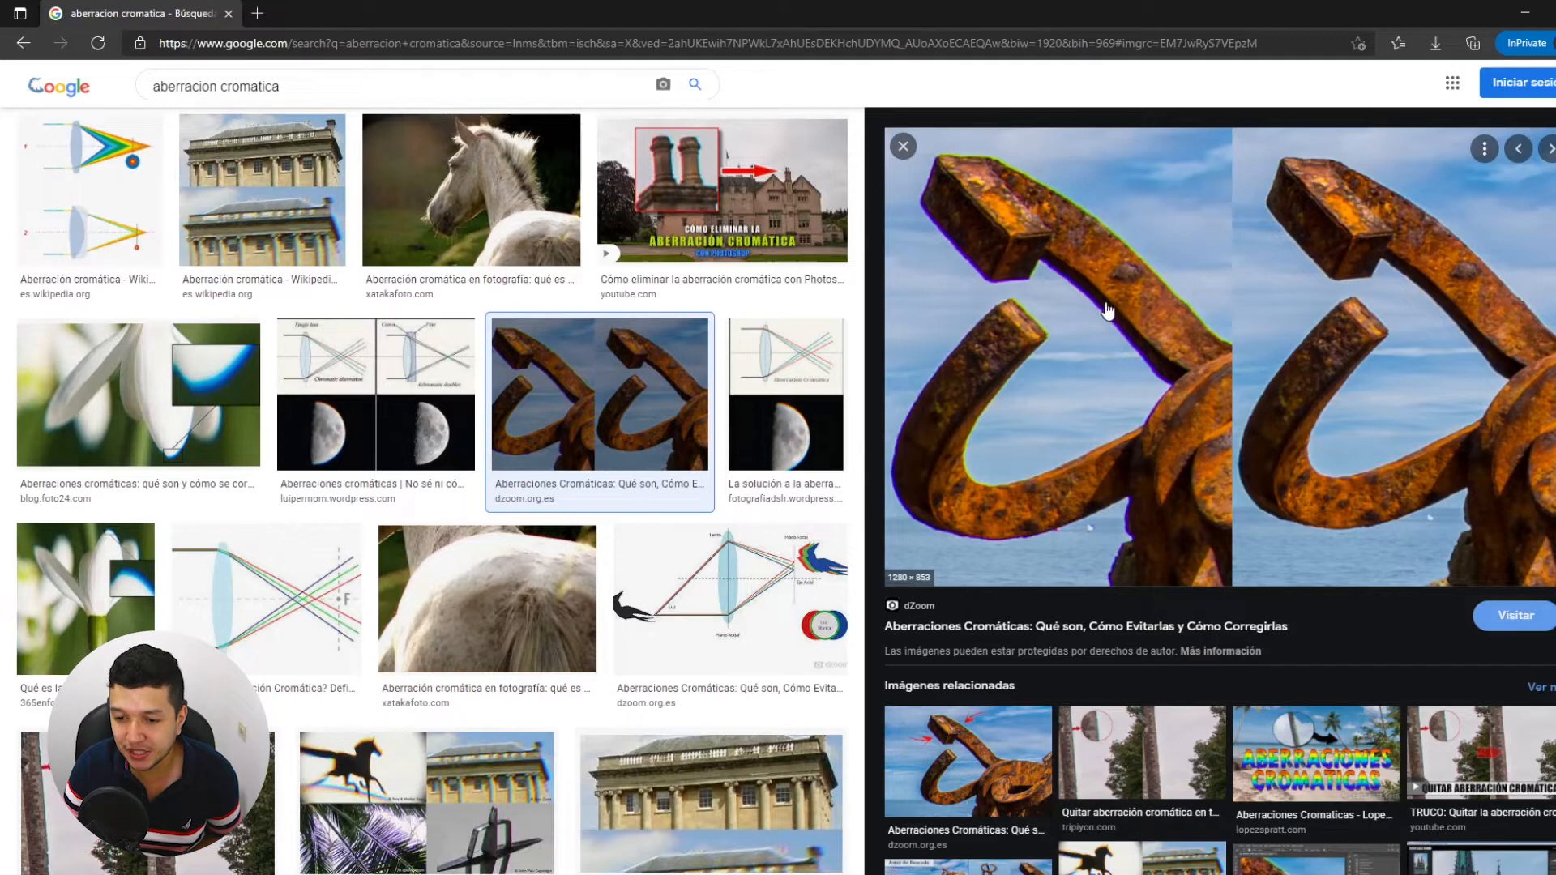
left_click(672, 217)
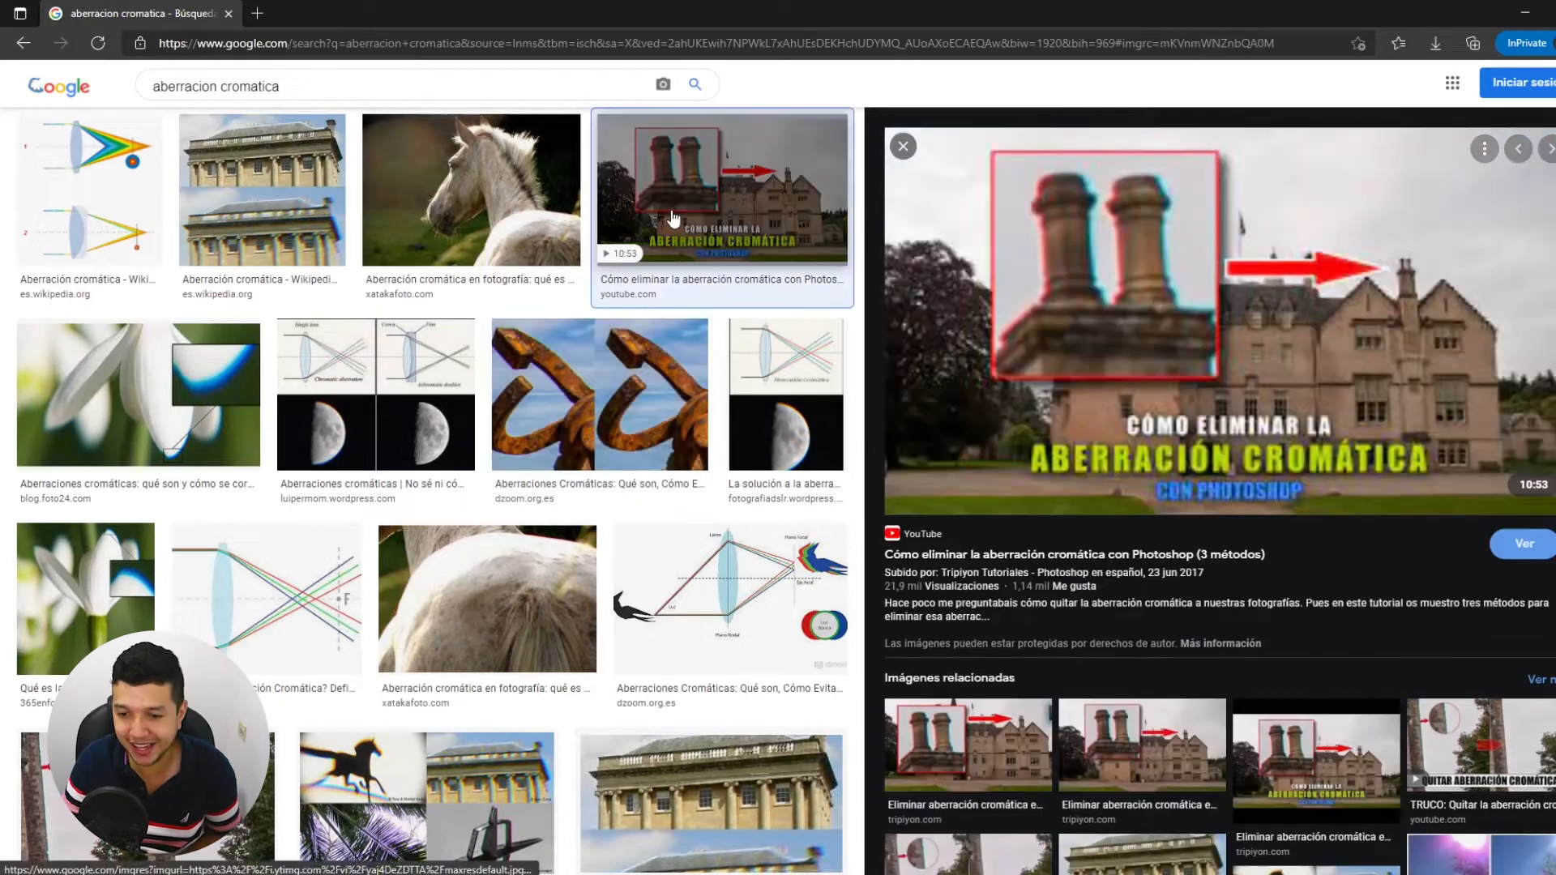
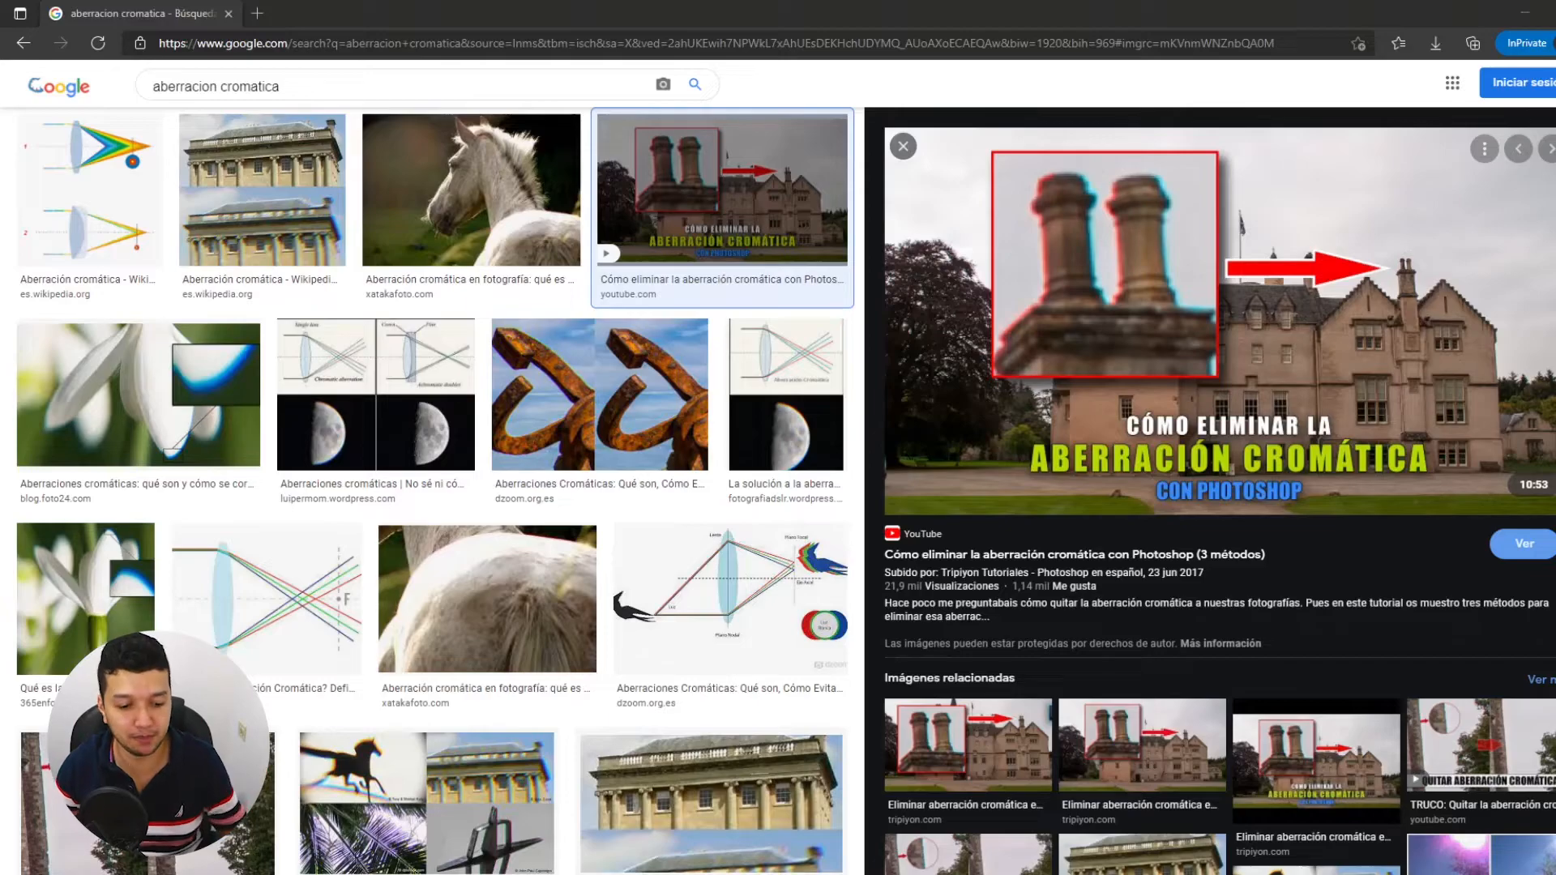
Switch to the 1 -4 texture folder in File Explorer and open StoneWall03_2K_BaseColor.png in the photo viewer
key("alt+Tab")
left_click(344, 198)
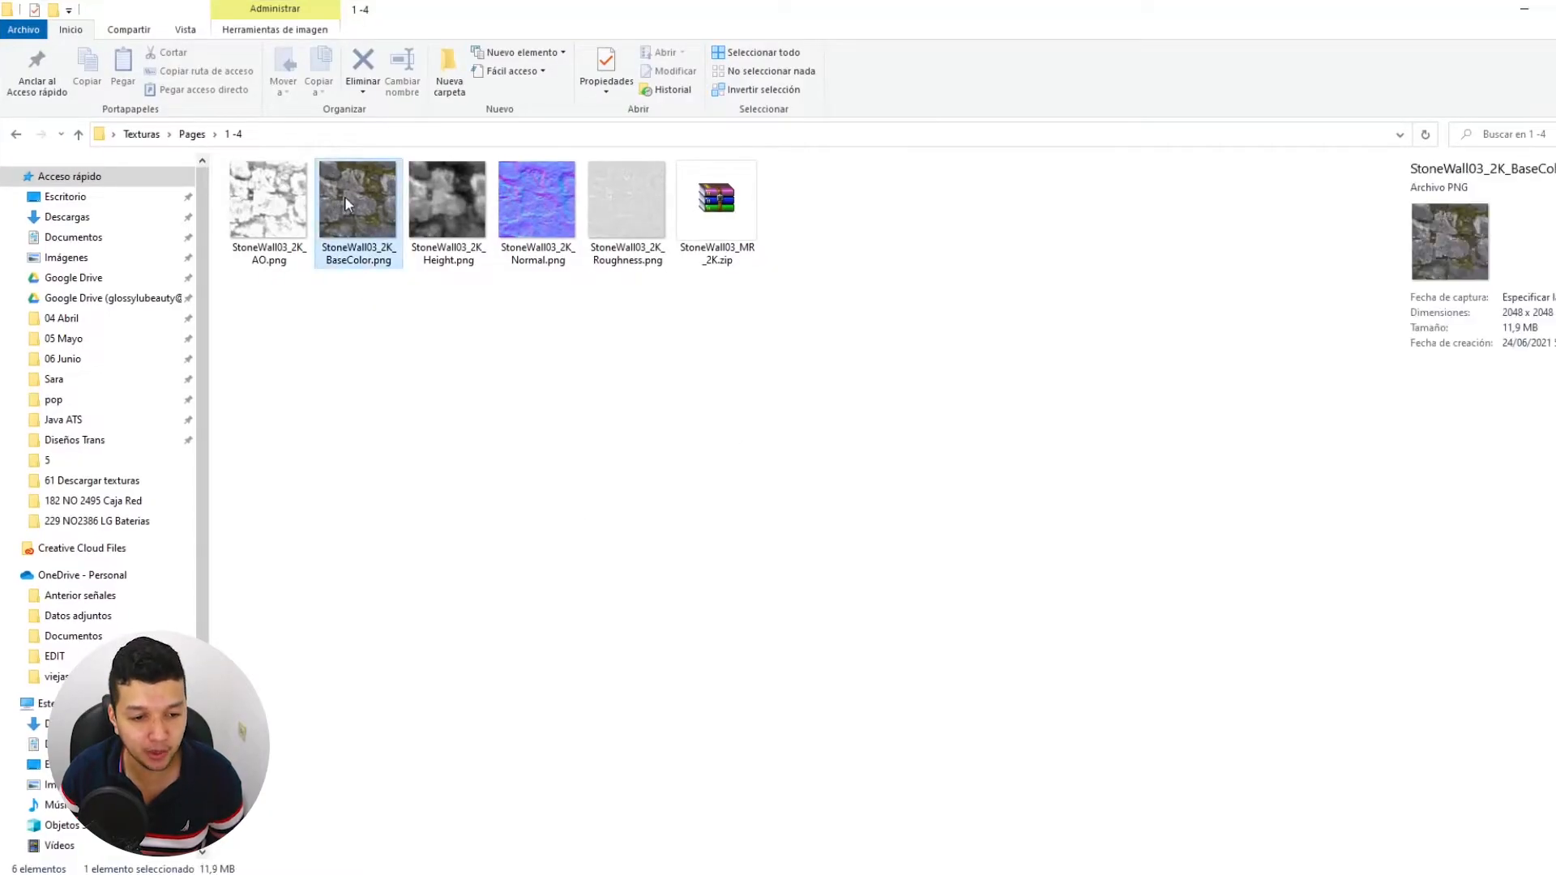
double_click(344, 196)
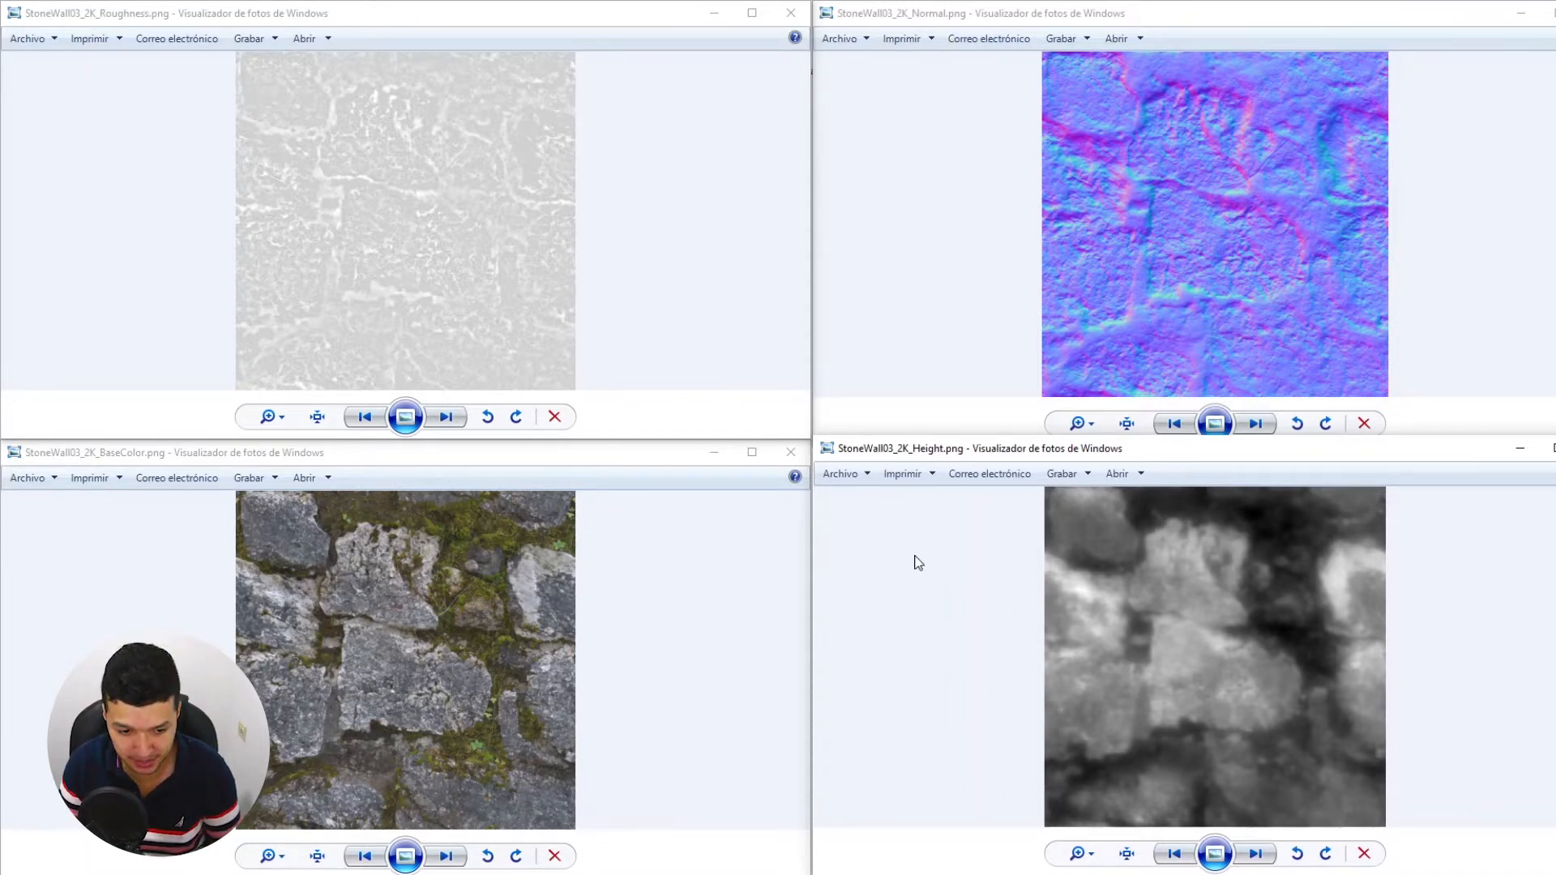
Examine the stone and moss details of StoneWall03_2K_BaseColor.png alongside the wall's roughness, normal and height maps
left_click(463, 549)
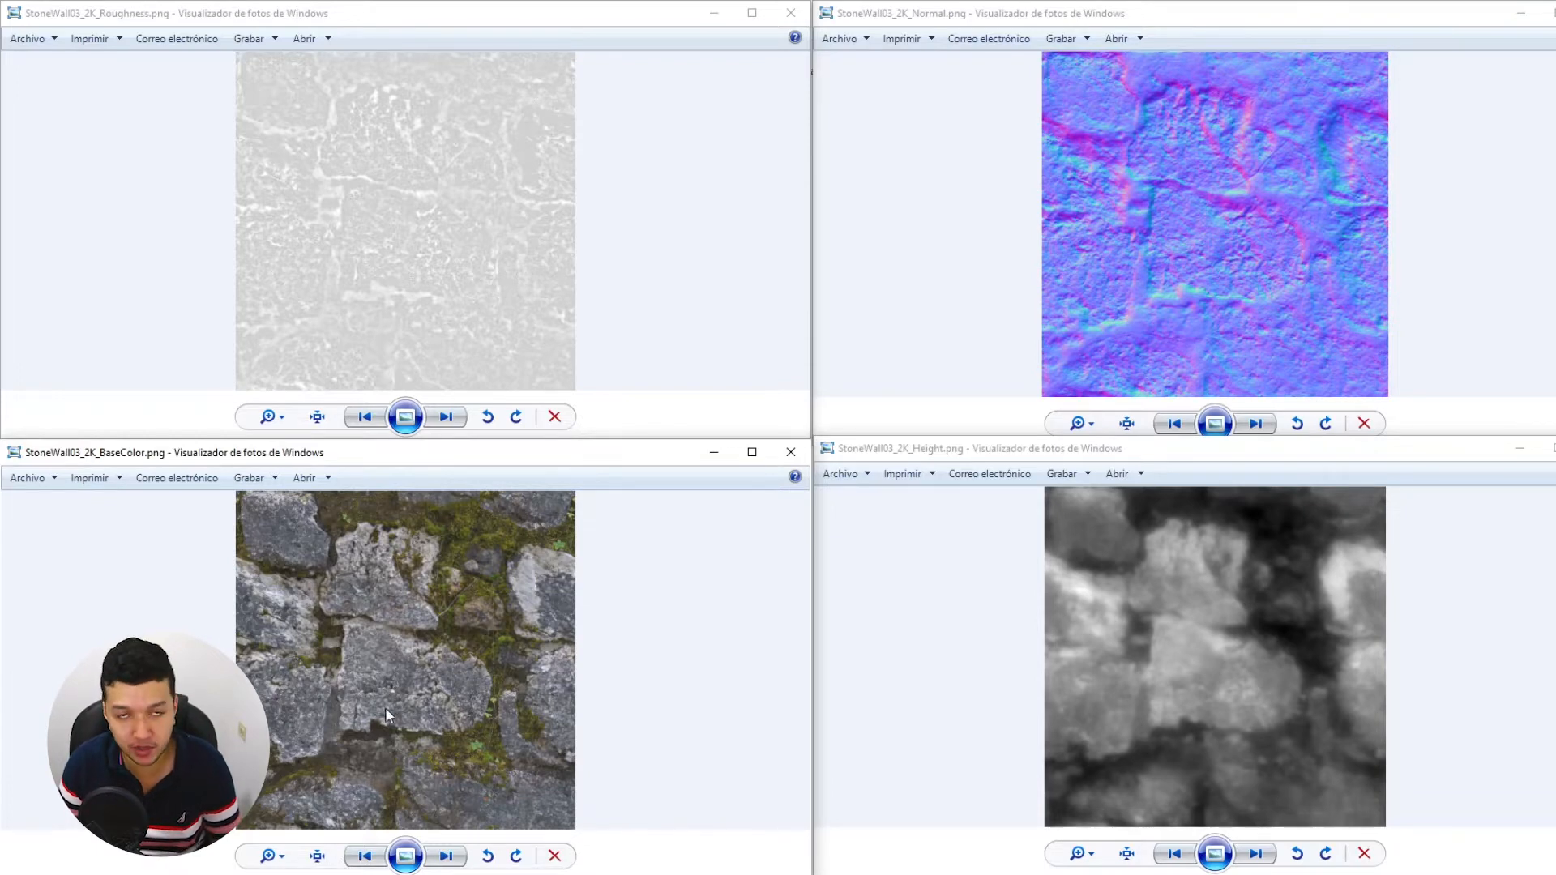
scroll(344, 680, "up", 1)
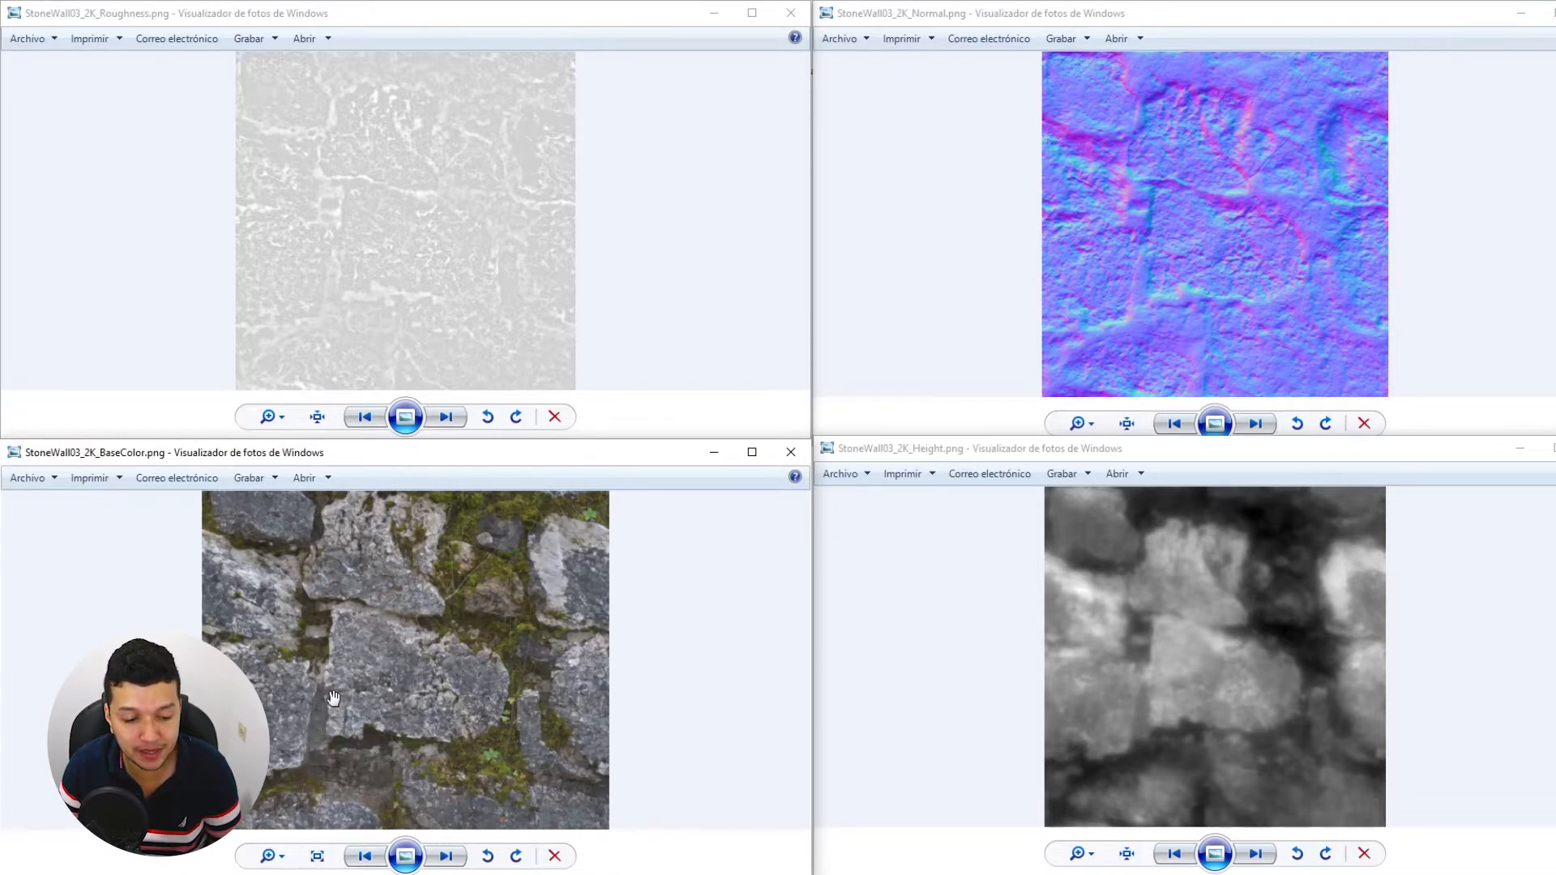
scroll(334, 697, "up", 2)
scroll(334, 697, "down", 3)
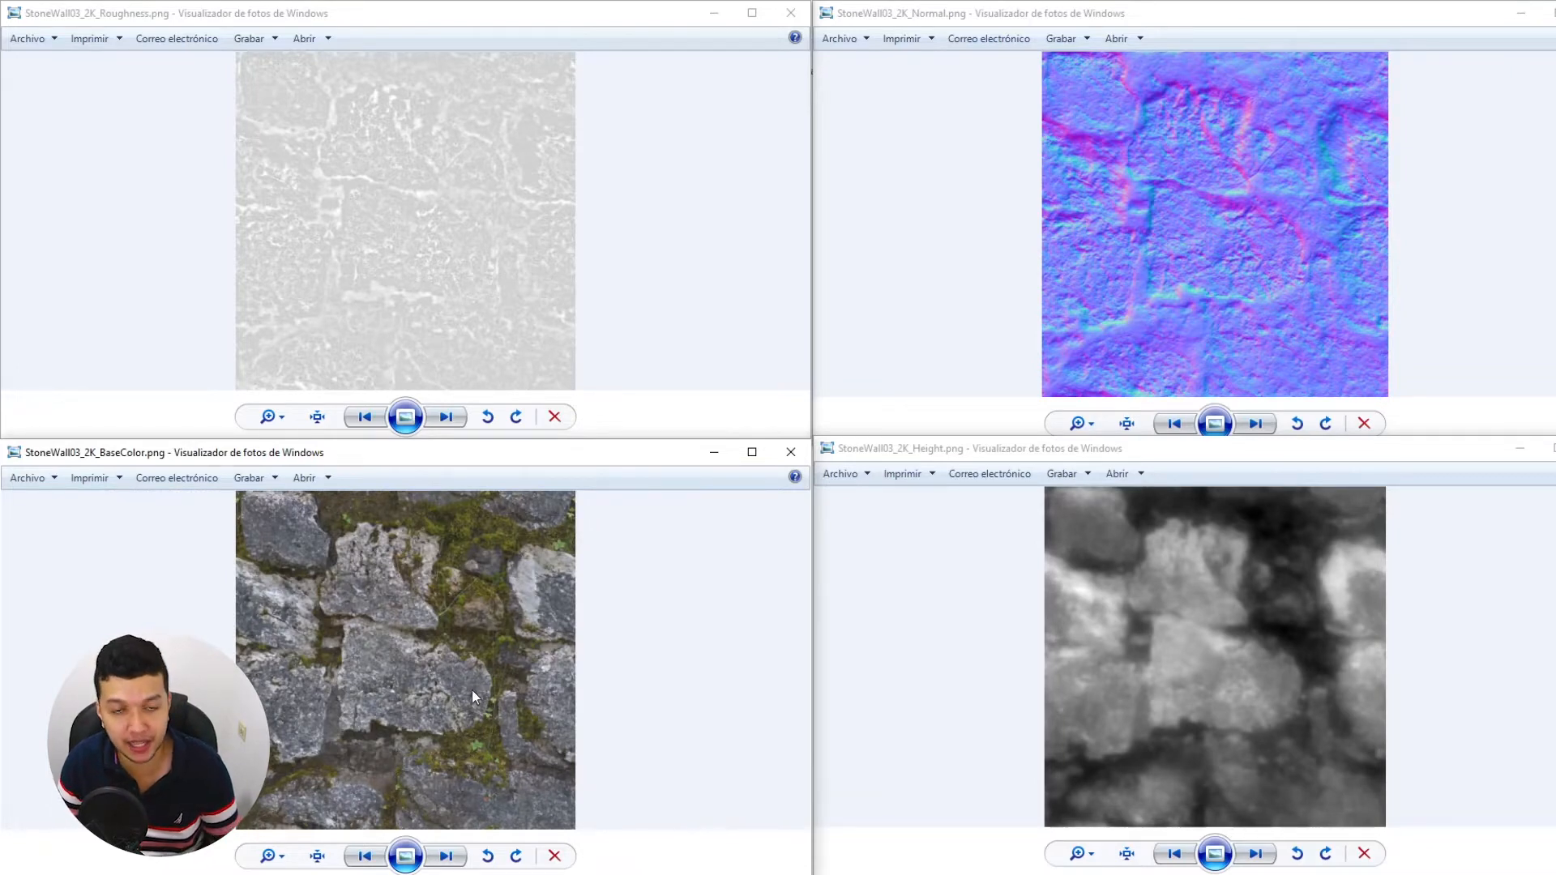
scroll(486, 696, "up", 3)
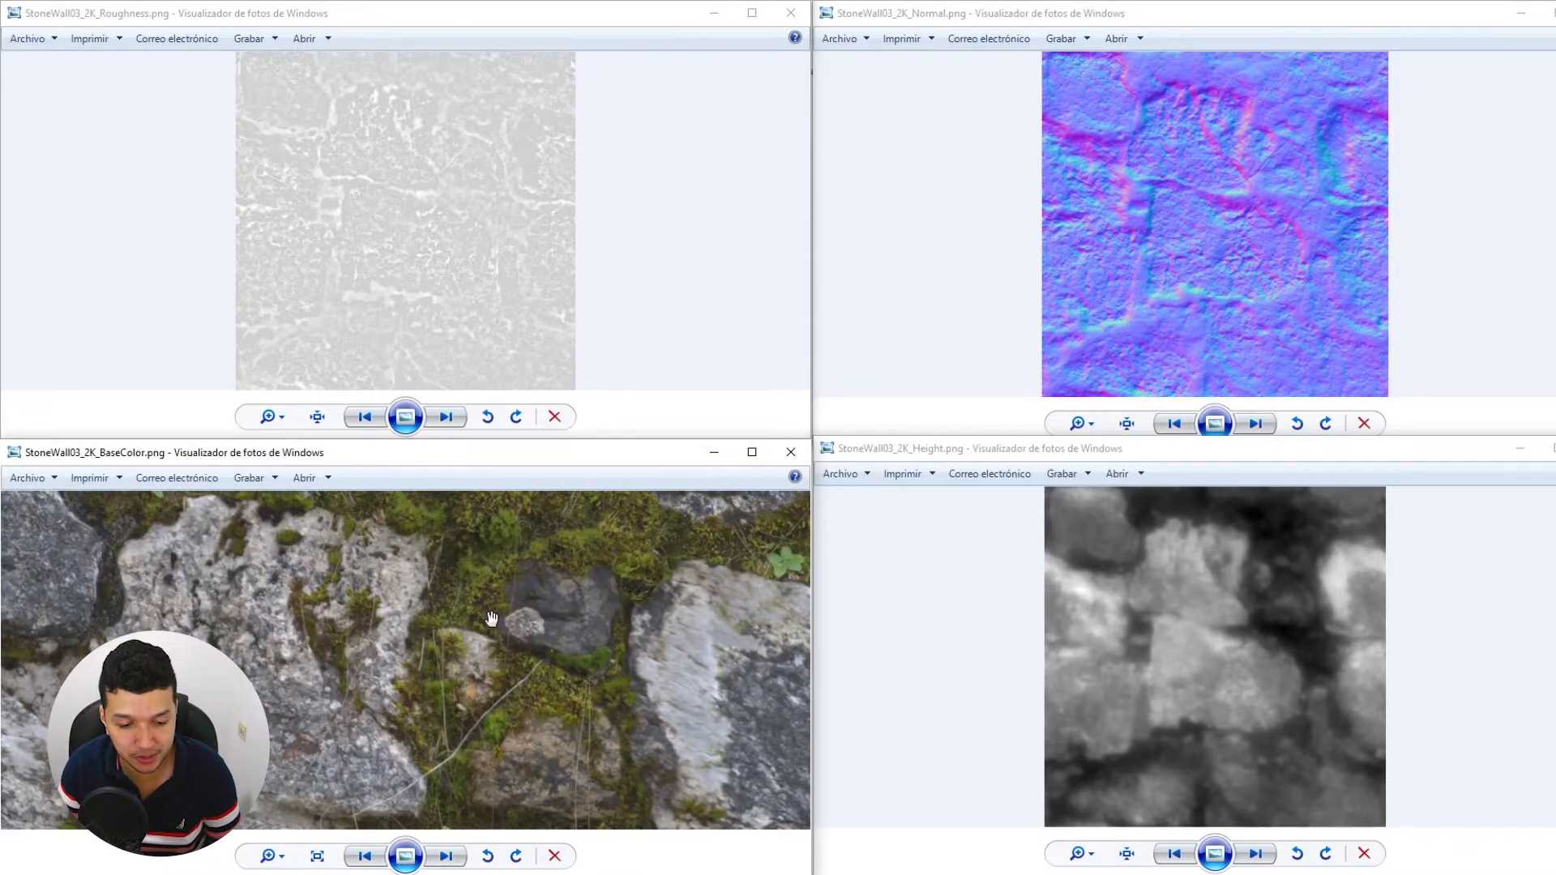
left_click_drag(492, 620, 579, 749)
left_click_drag(384, 592, 582, 601)
left_click_drag(431, 648, 487, 703)
scroll(487, 703, "down", 4)
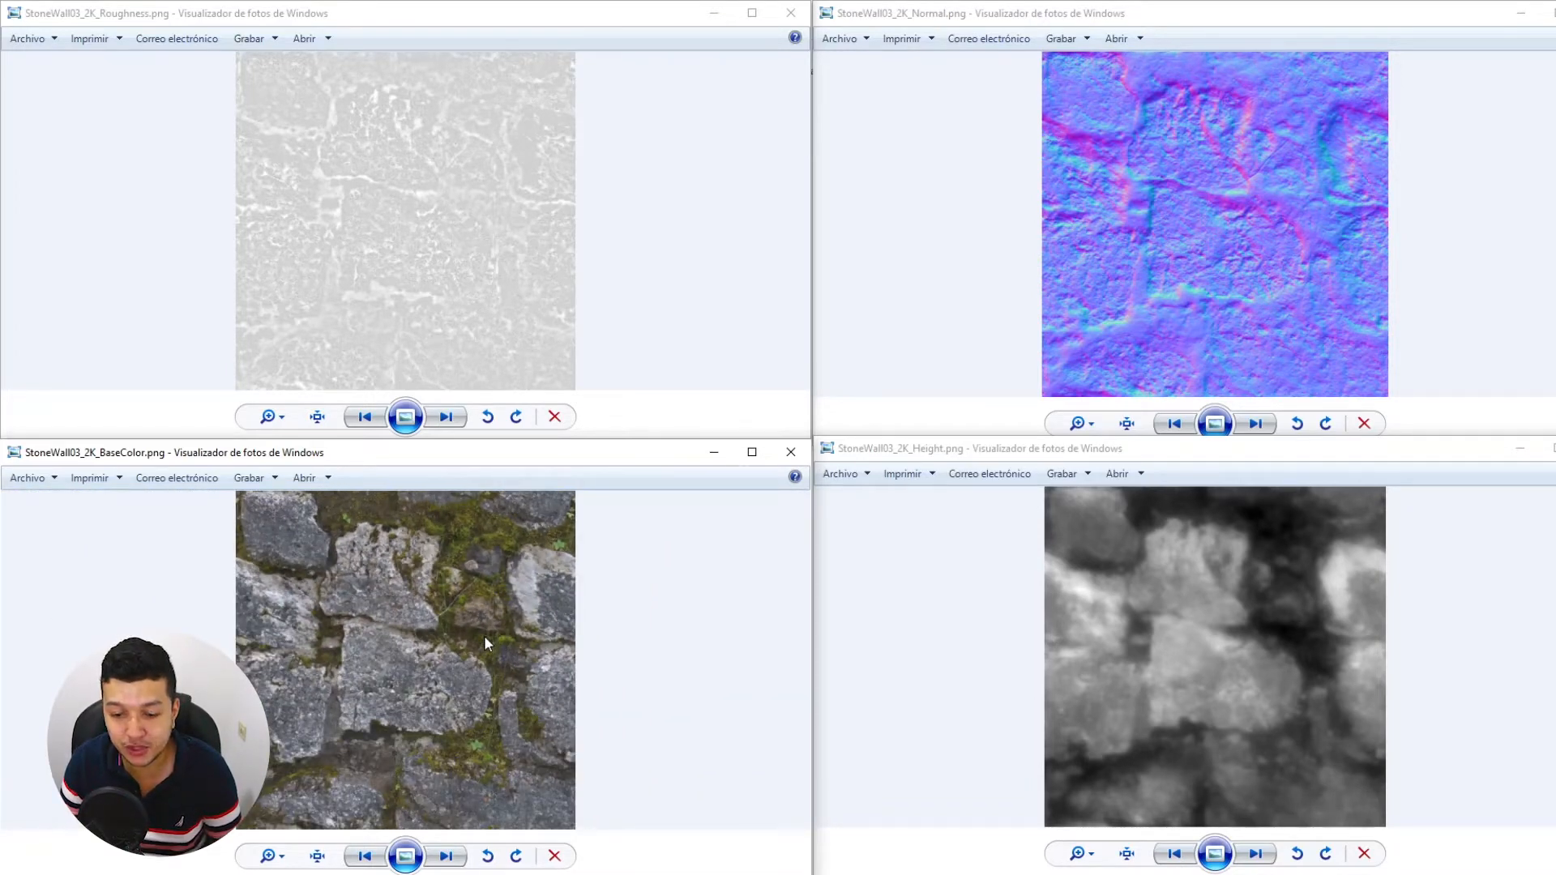
Examine the stone relief and colour variation of StoneWall03_2K_Normal.png up close and as a whole
left_click(1149, 303)
scroll(1426, 187, "up", 3)
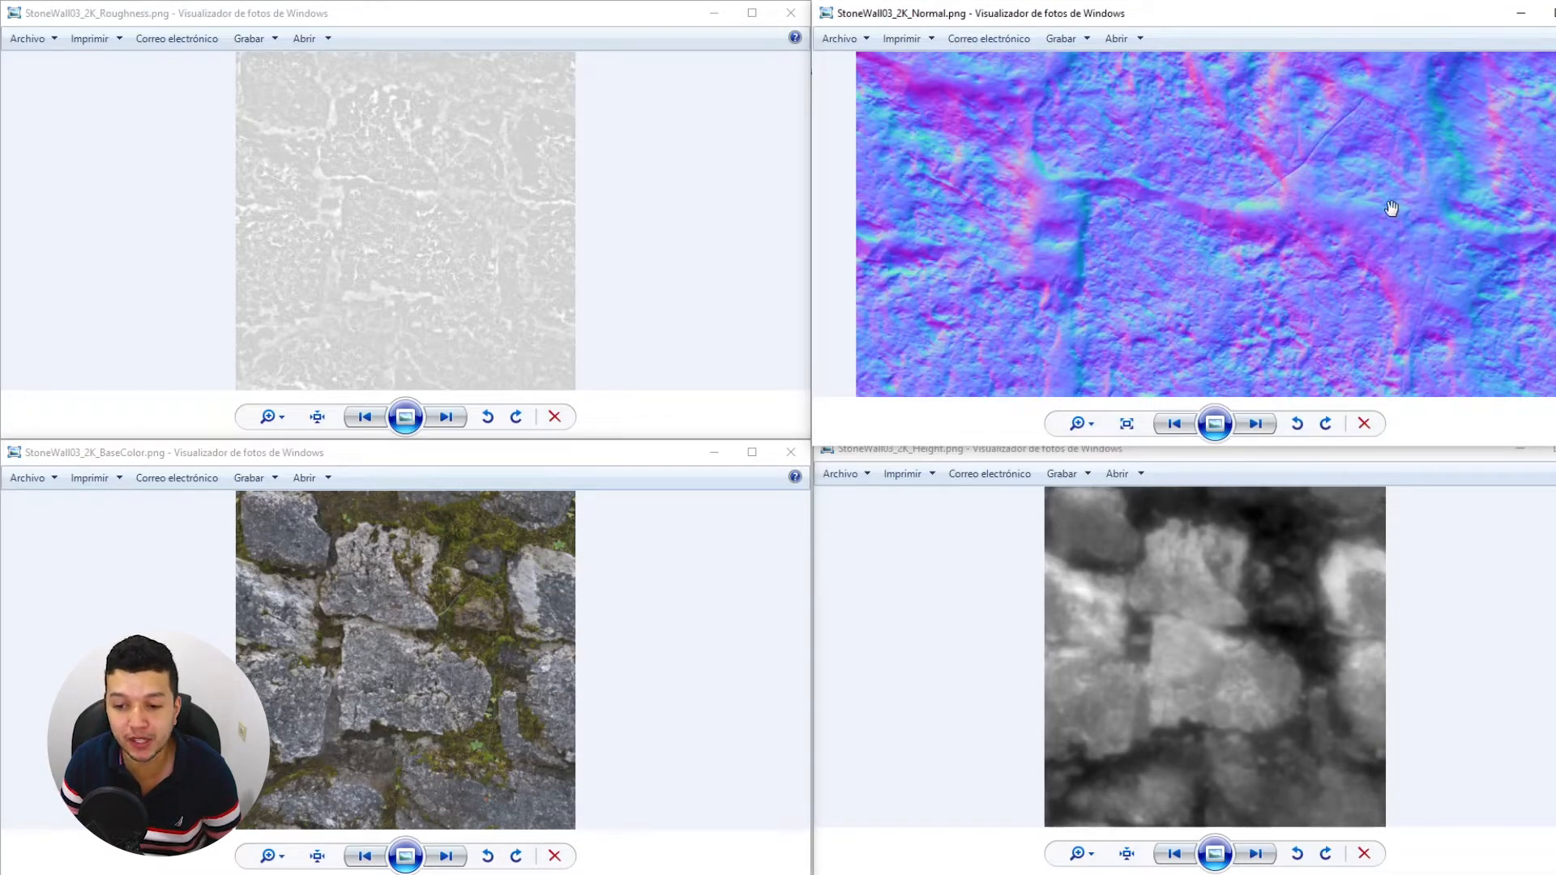
scroll(1194, 249, "up", 2)
scroll(1193, 249, "up", 1)
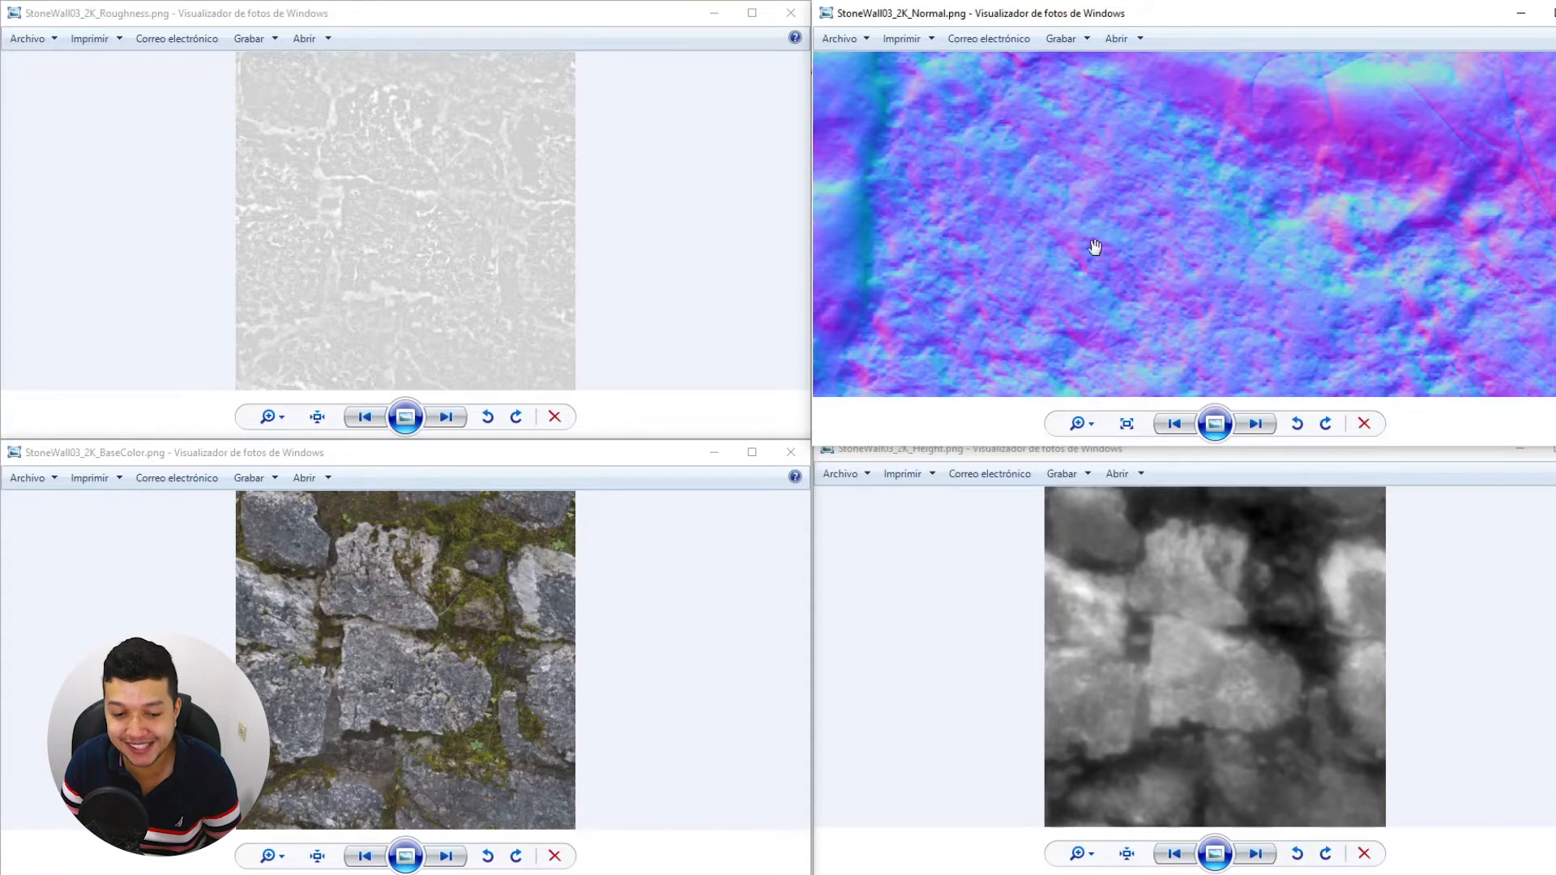
scroll(1199, 230, "down", 3)
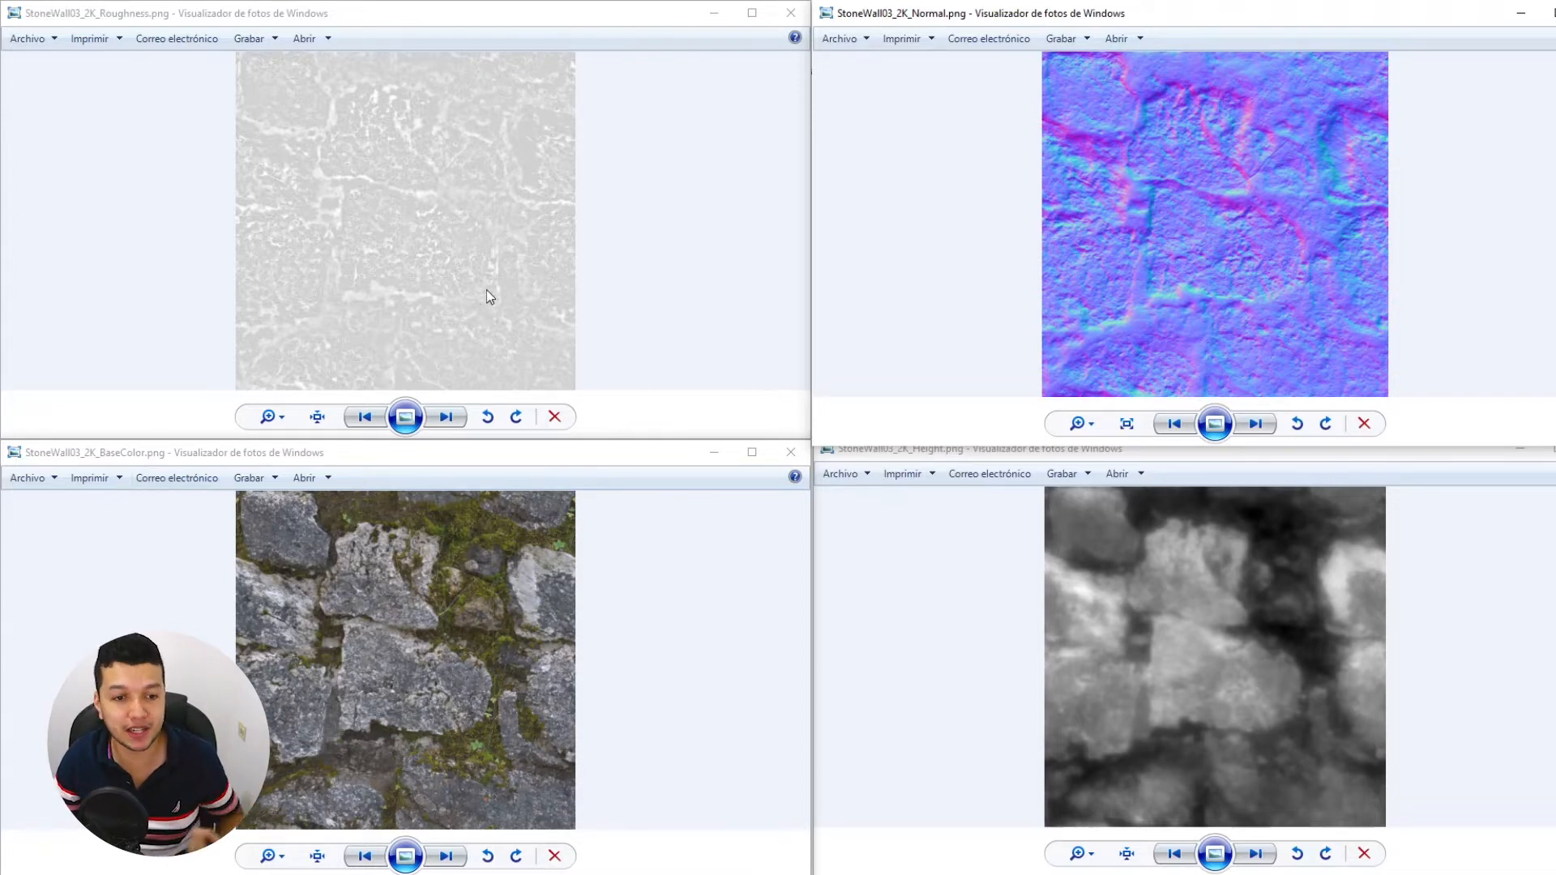
Examine the fine detail of StoneWall03_2K_Roughness.png around the stone joints, up close and as a whole
left_click(449, 144)
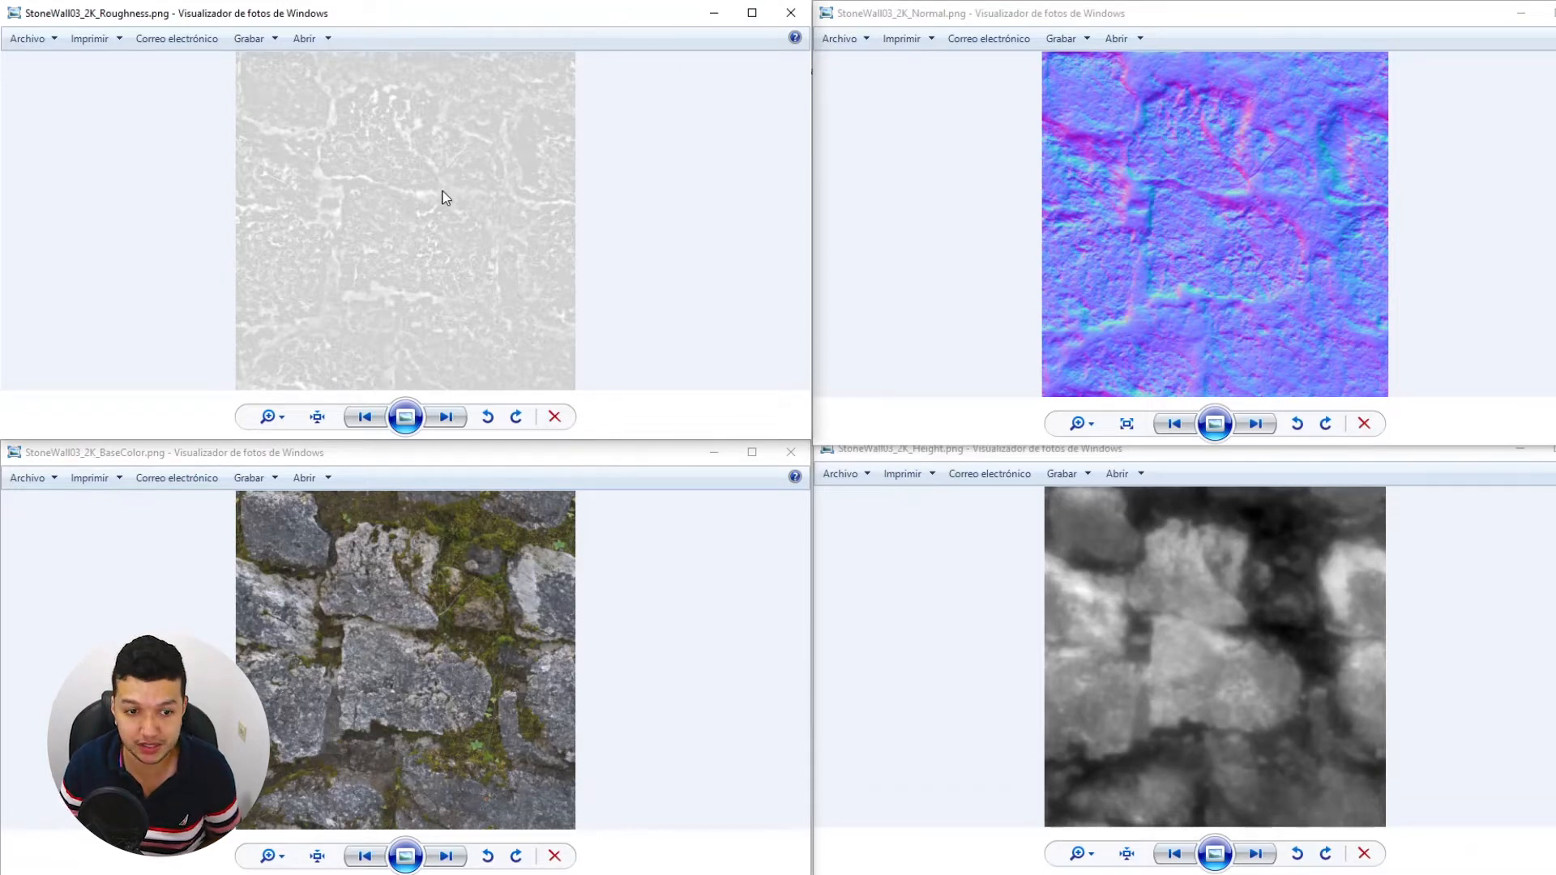
scroll(368, 242, "up", 5)
scroll(368, 242, "down", 4)
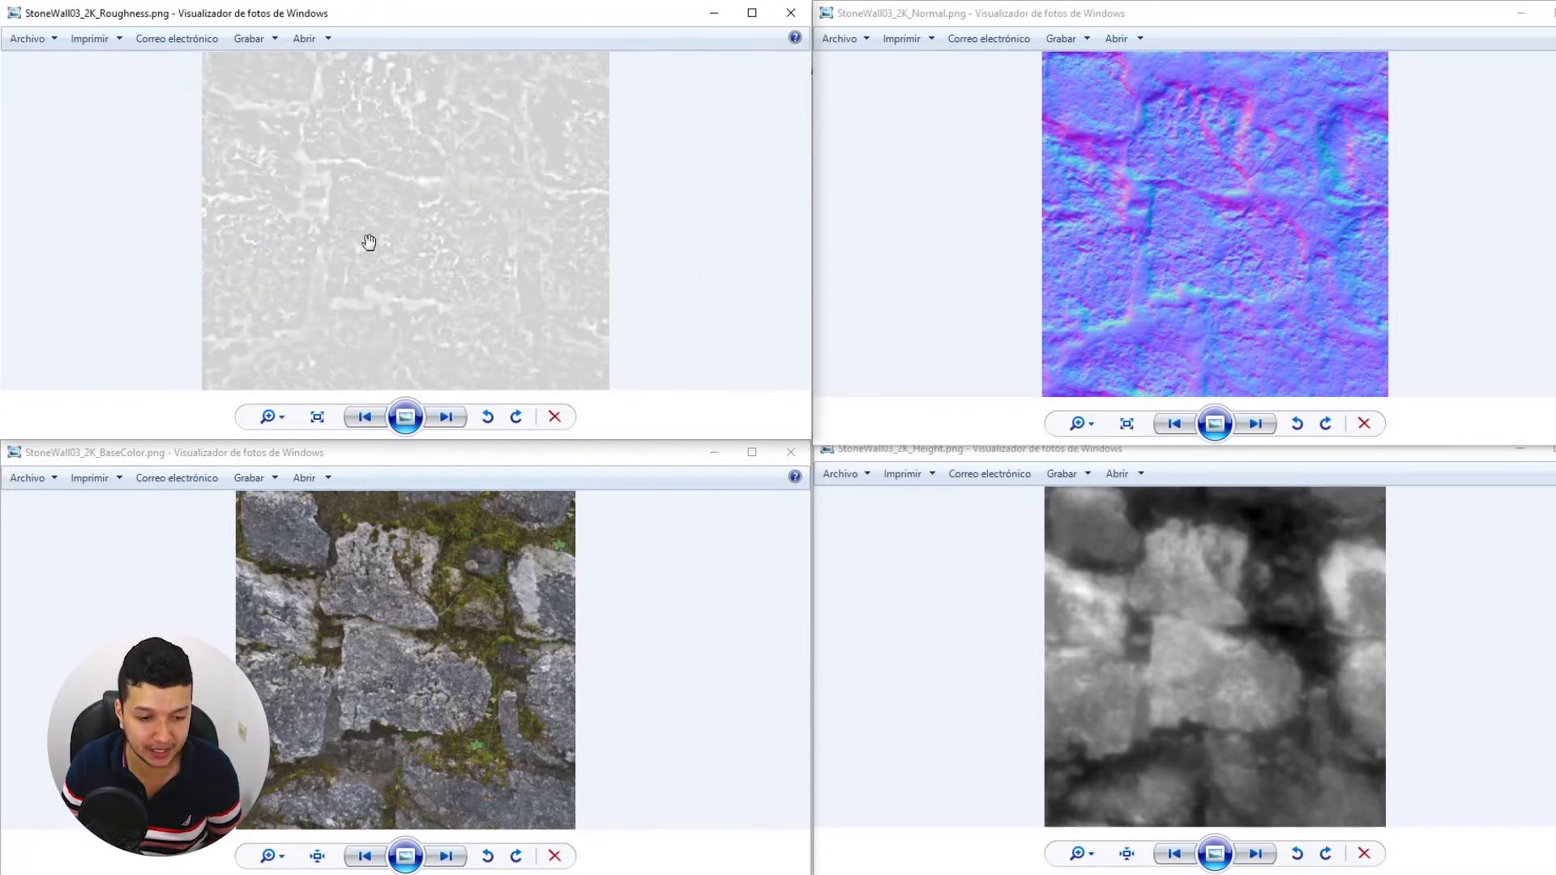
scroll(368, 240, "down", 1)
scroll(368, 240, "up", 3)
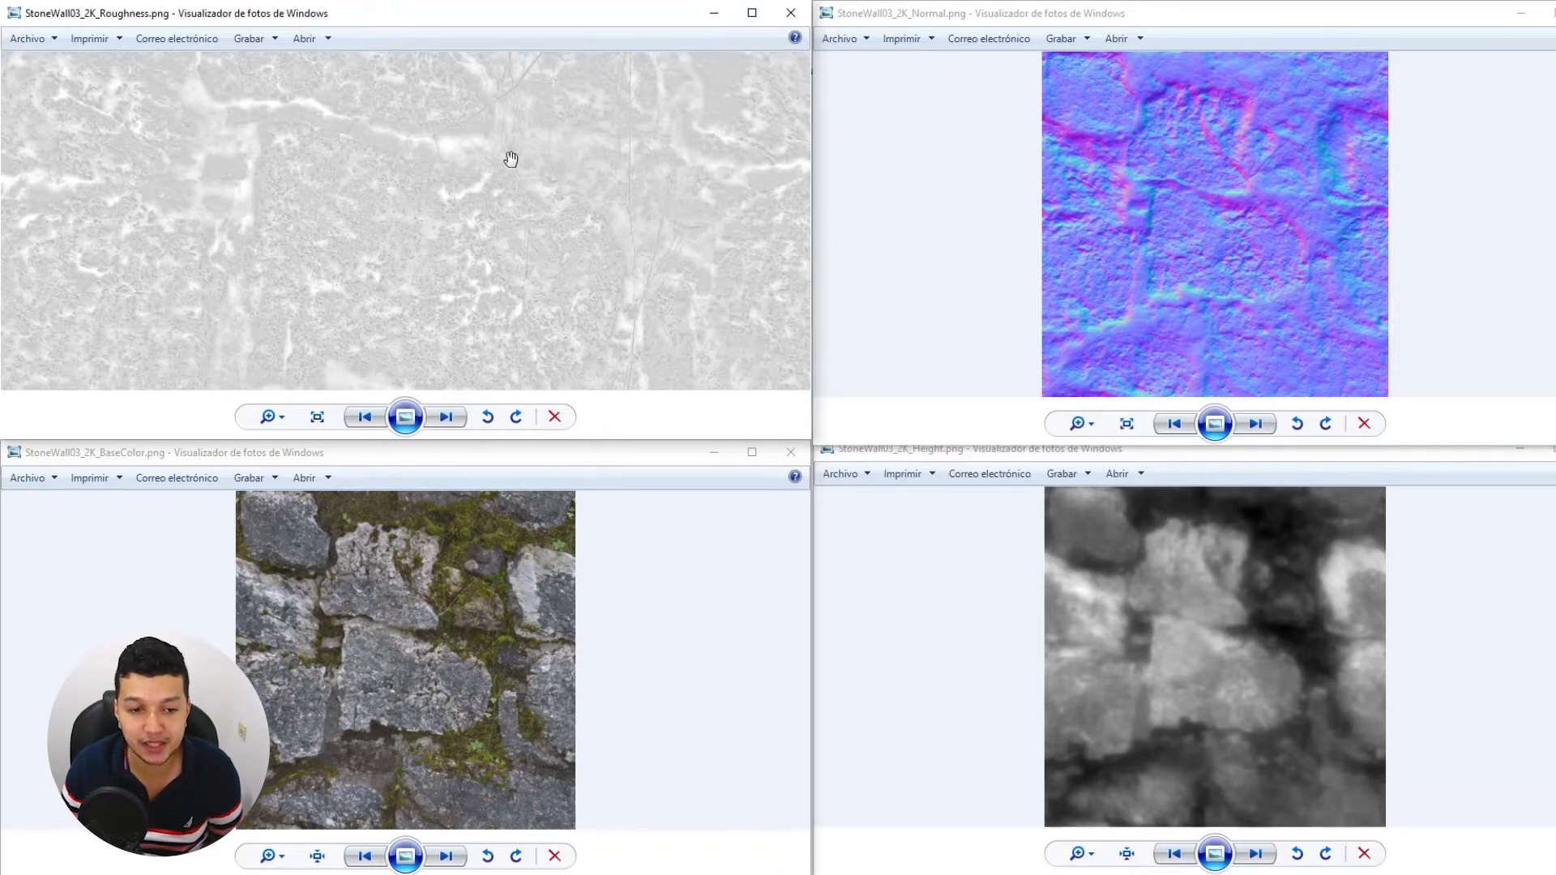
left_click_drag(511, 158, 521, 263)
left_click_drag(684, 224, 676, 275)
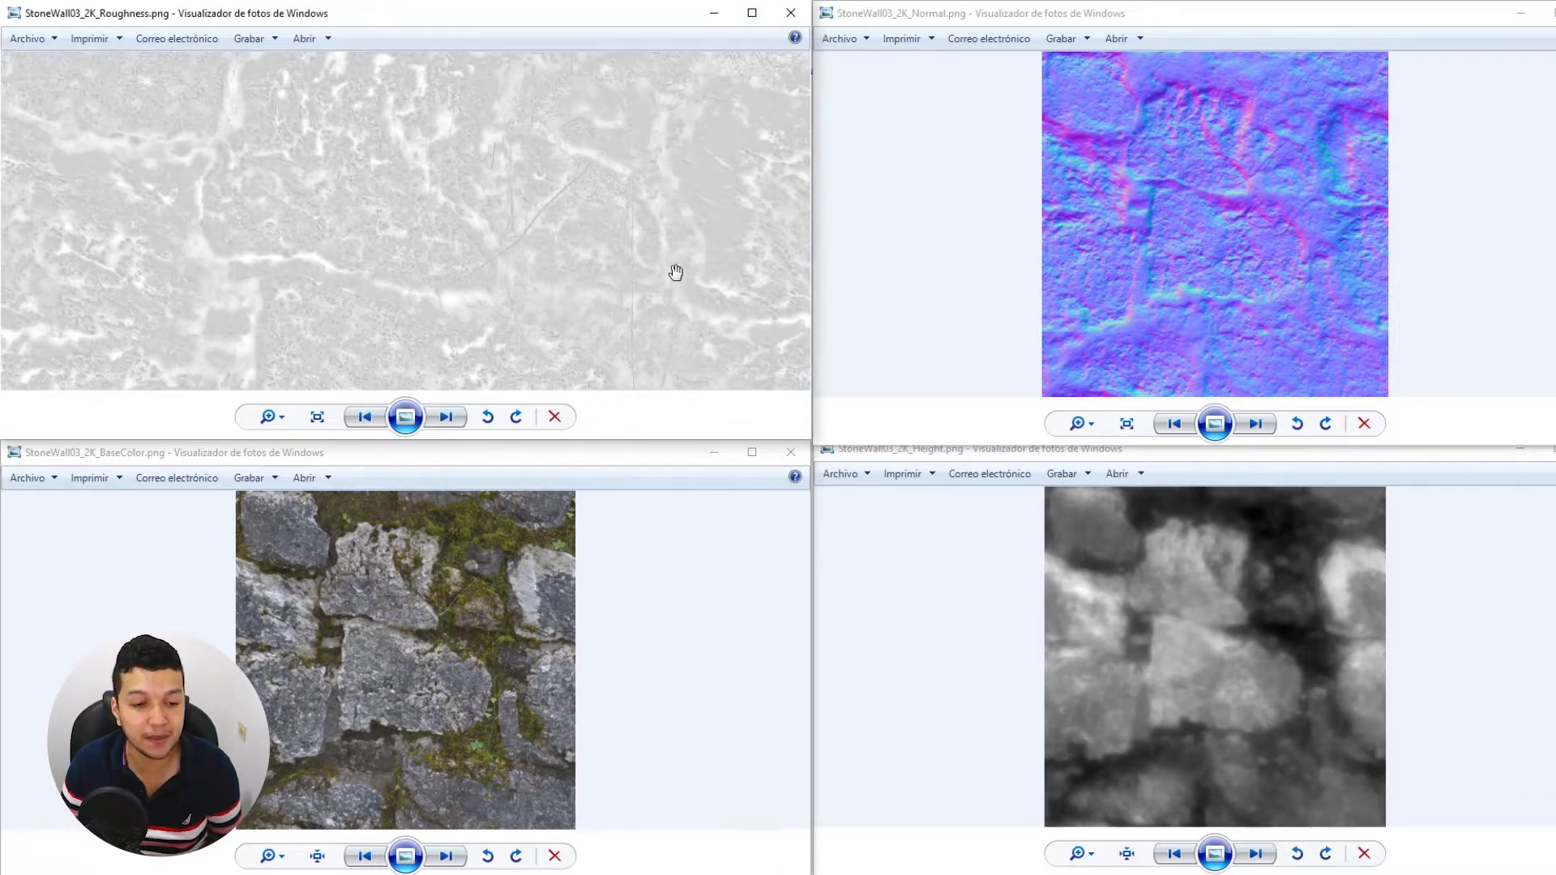
scroll(676, 273, "down", 3)
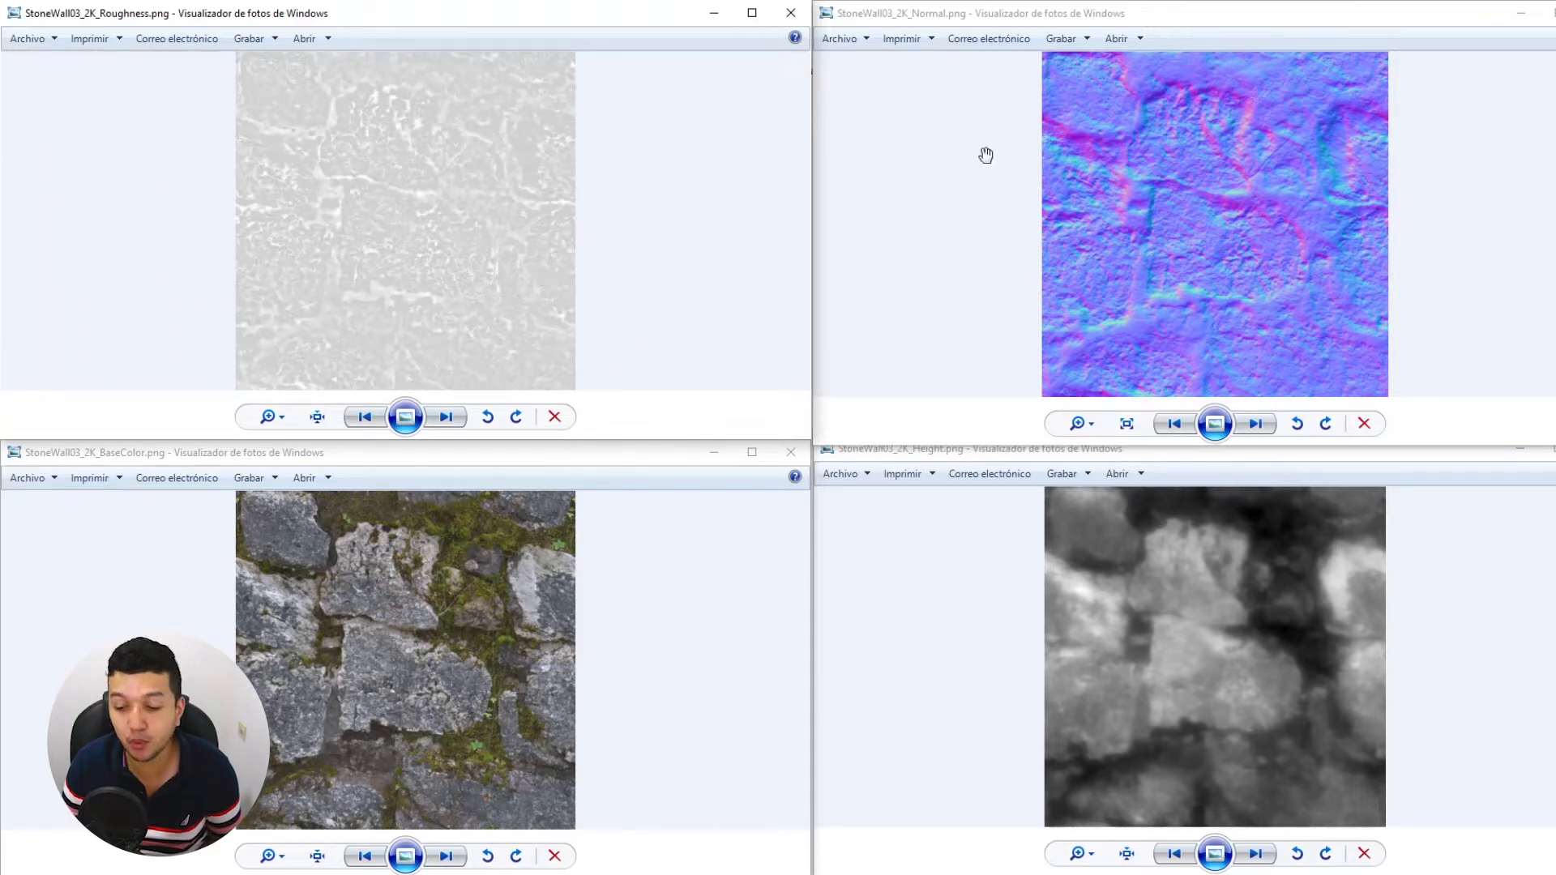
Examine the light stones and dark gaps of StoneWall03_2K_Height.png up close and as a whole
left_click(1248, 561)
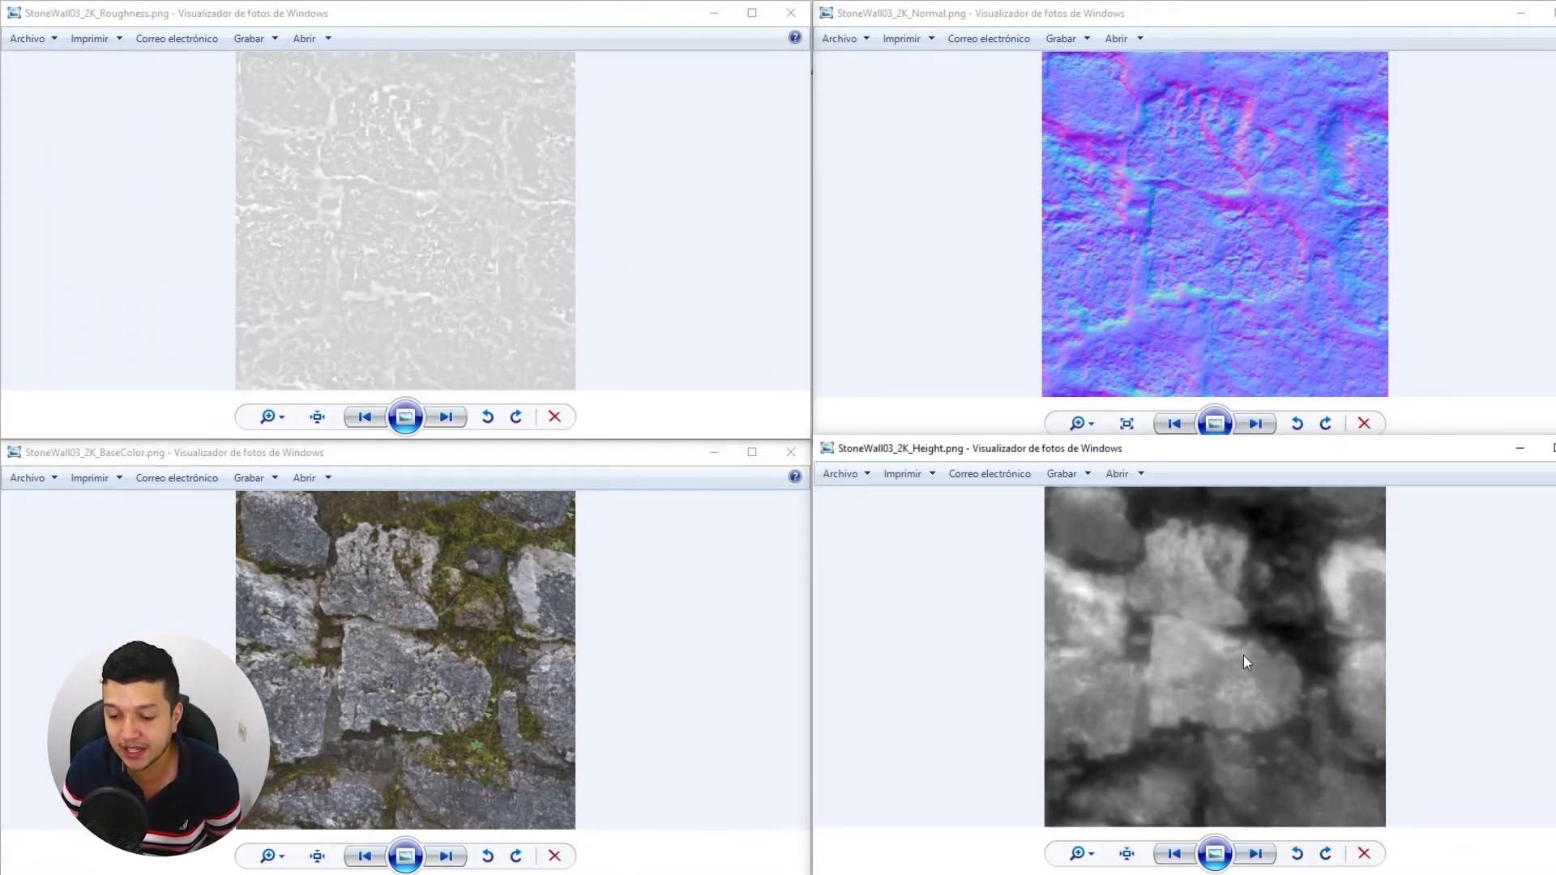
scroll(1243, 655, "up", 2)
scroll(1242, 654, "down", 2)
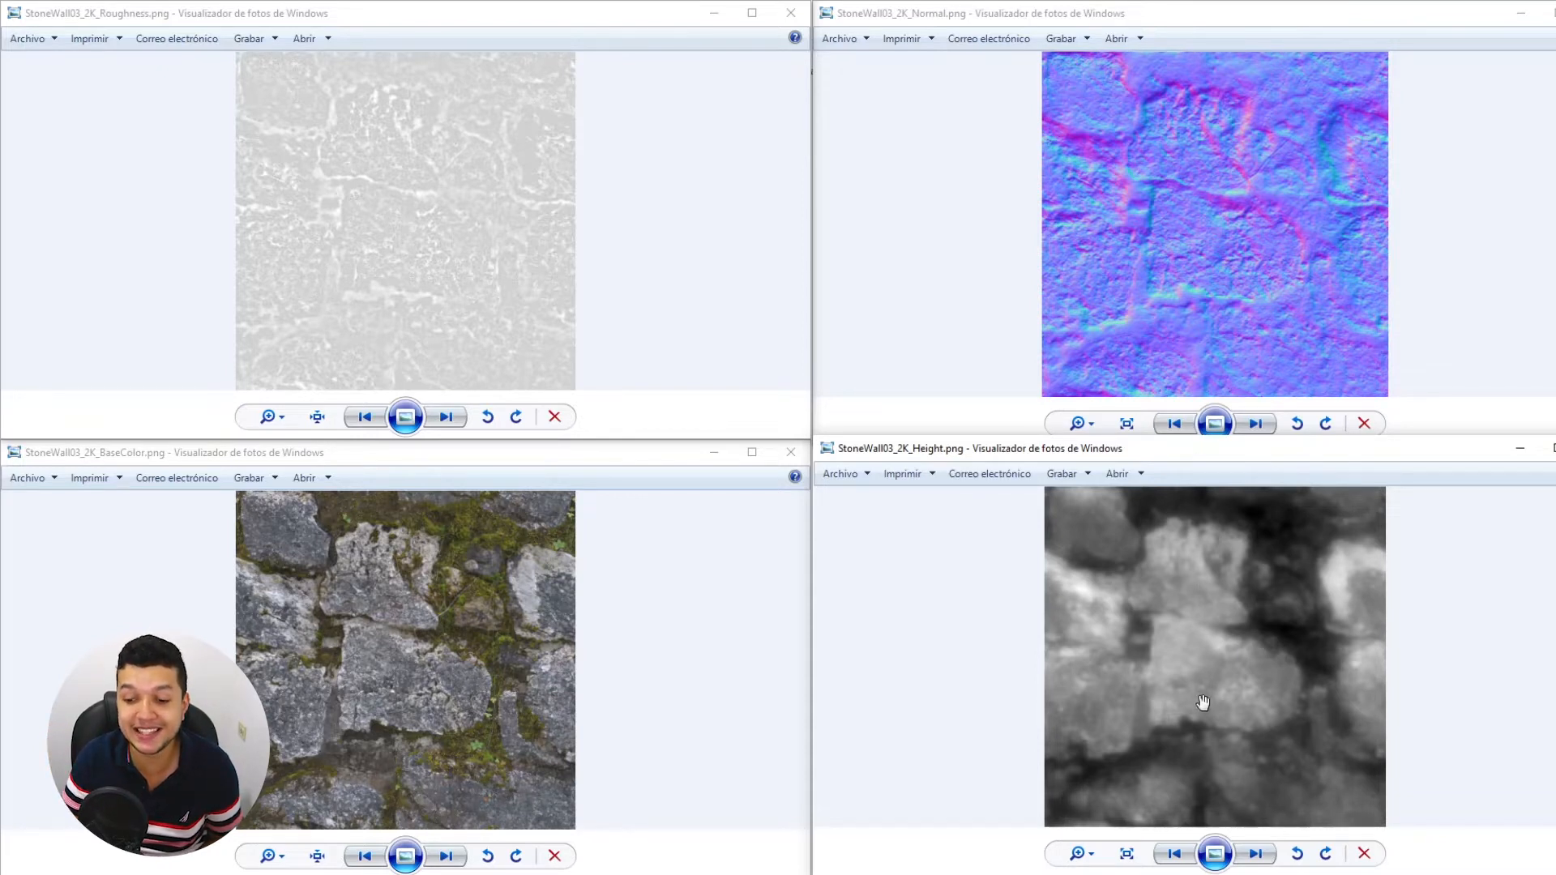
scroll(1202, 705, "up", 3)
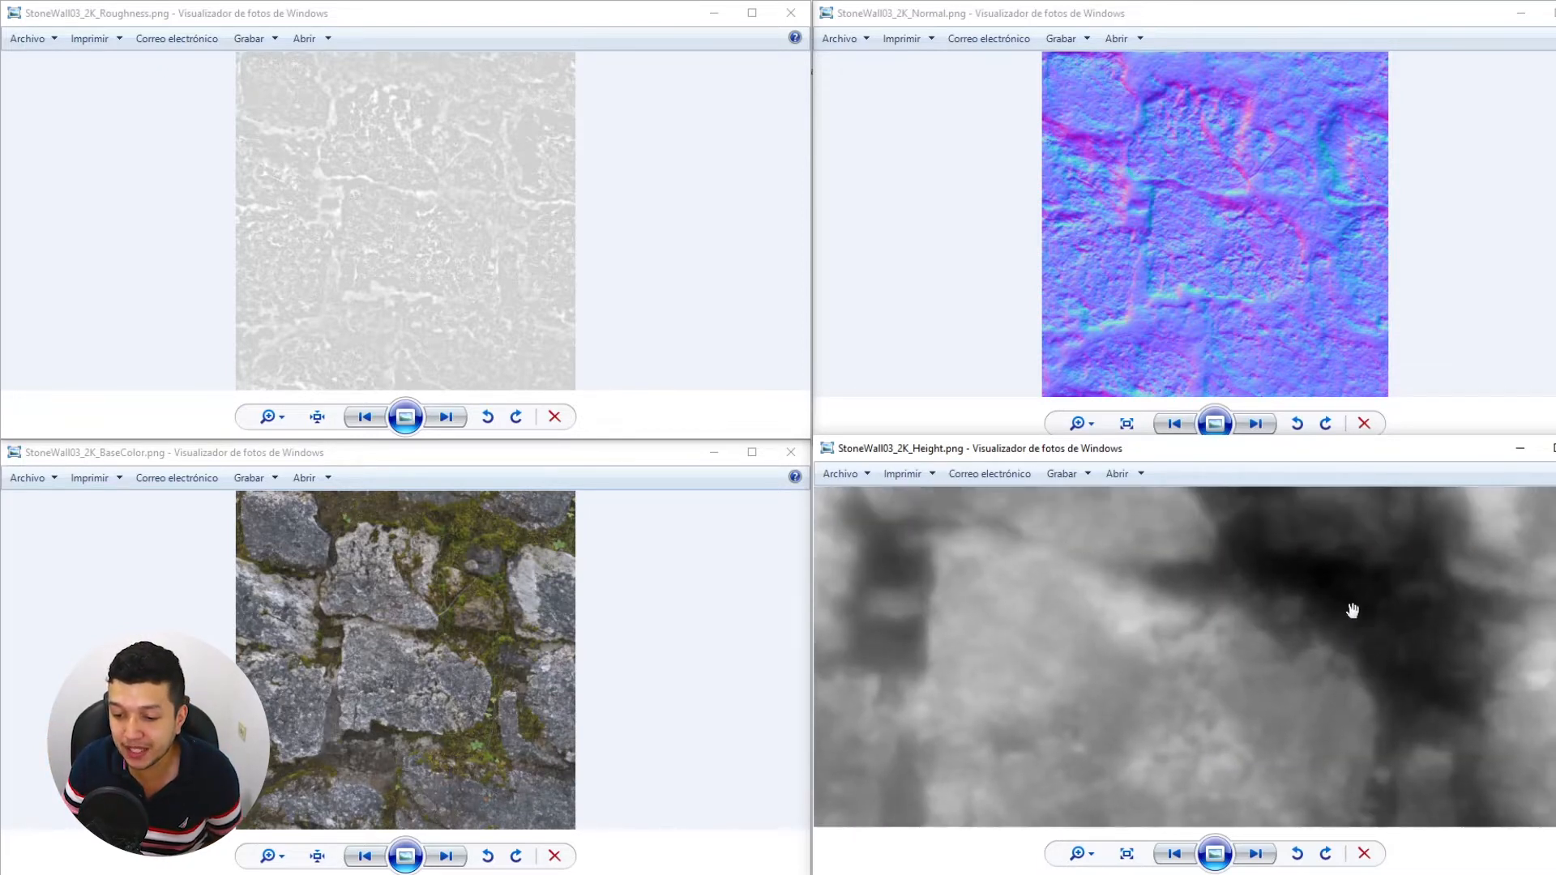
scroll(1350, 612, "down", 1)
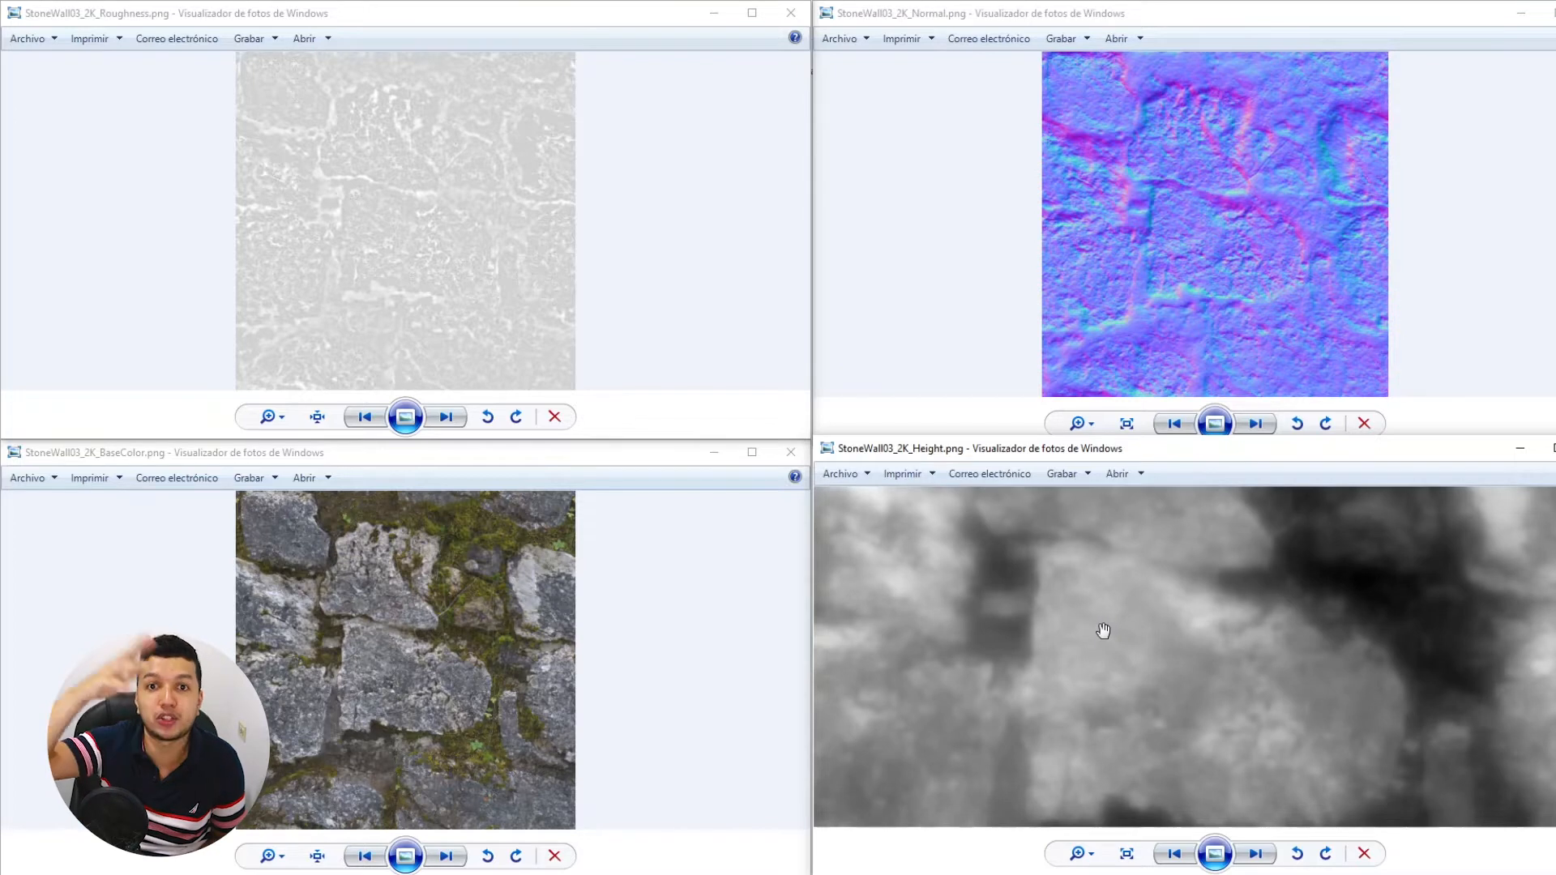
scroll(1103, 630, "down", 2)
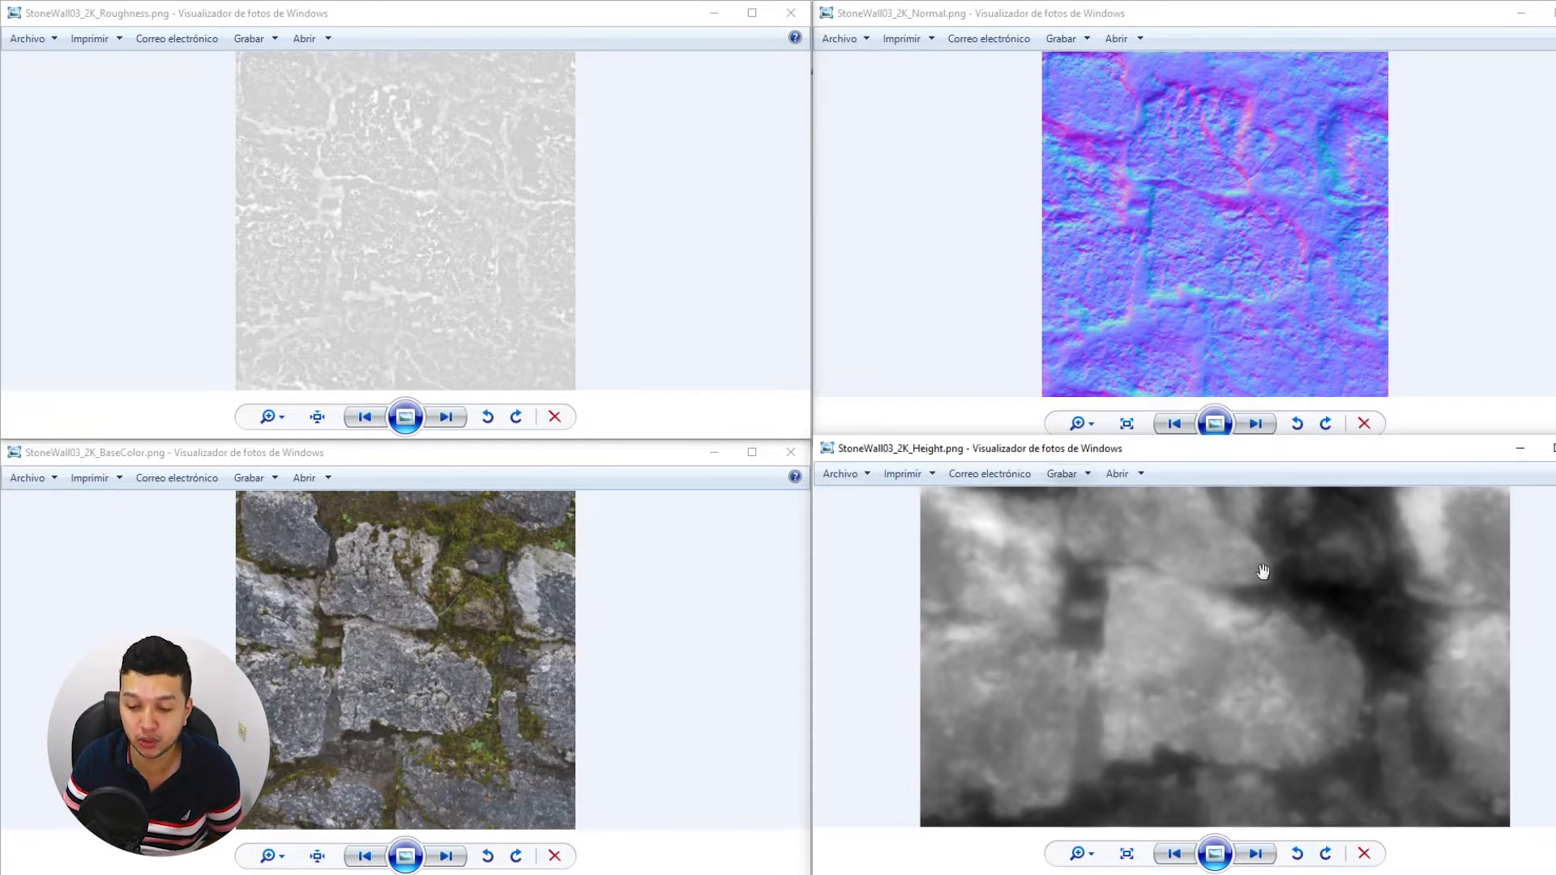
scroll(1275, 639, "up", 2)
scroll(1209, 754, "up", 1)
left_click_drag(1210, 754, 1219, 691)
scroll(1183, 620, "down", 1)
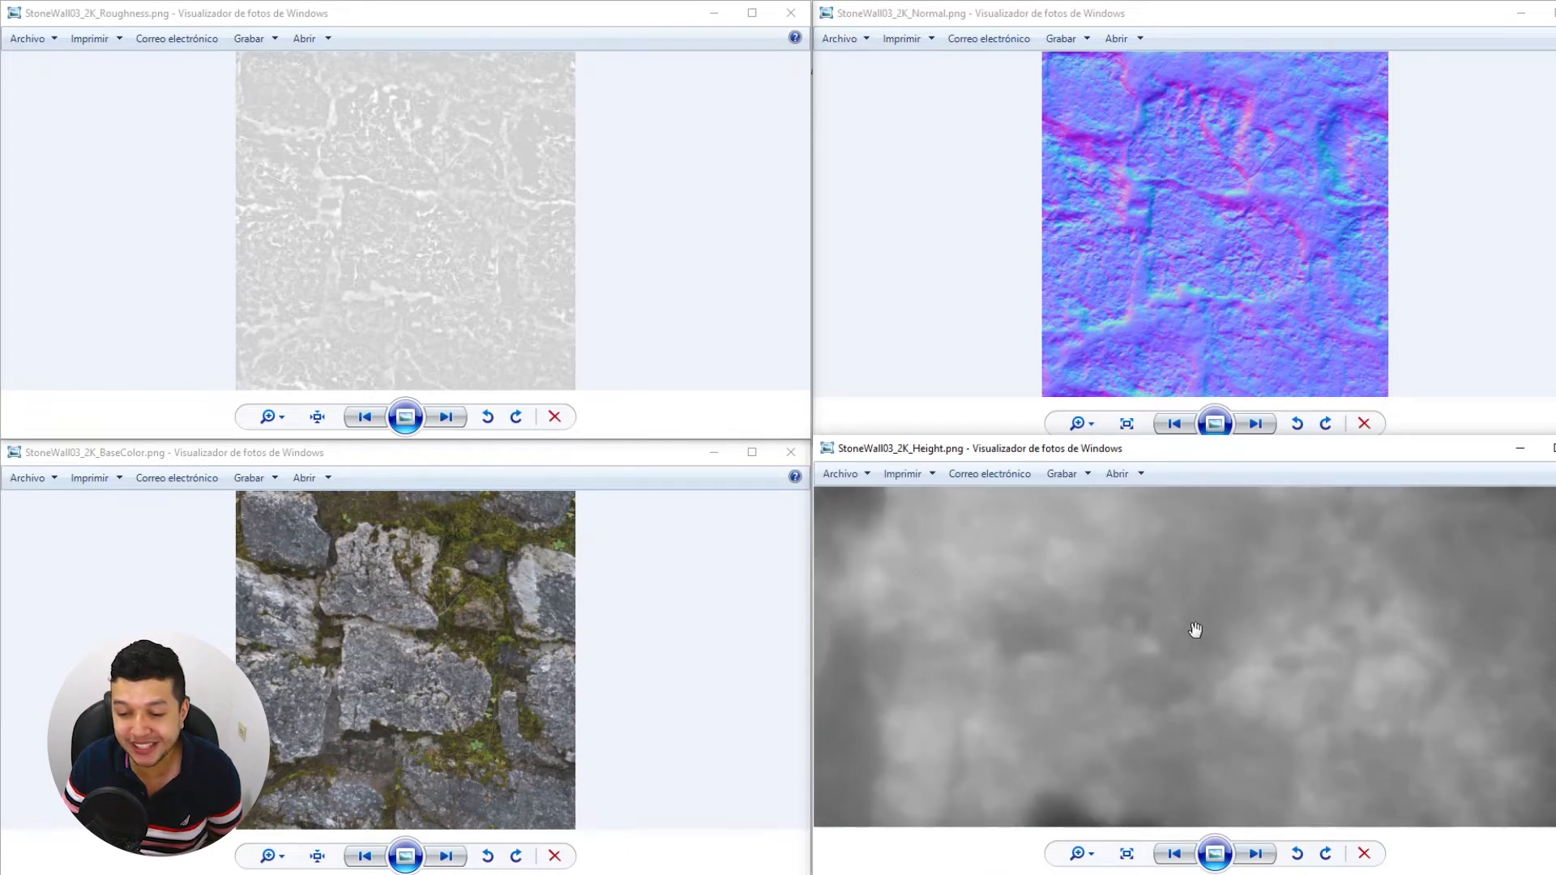
scroll(1195, 630, "down", 1)
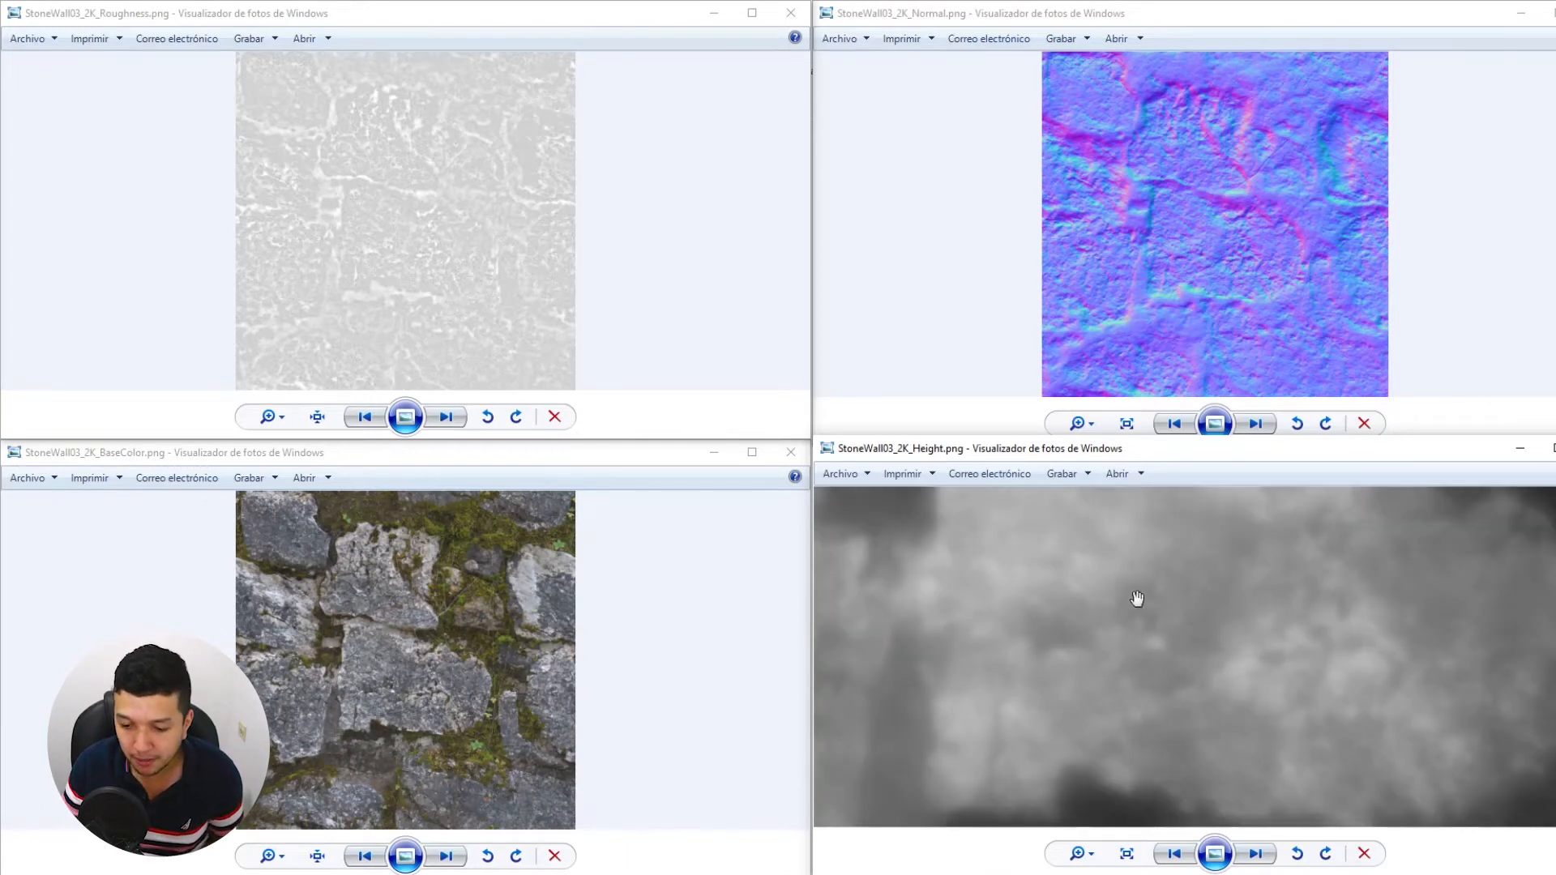
scroll(1184, 656, "up", 2)
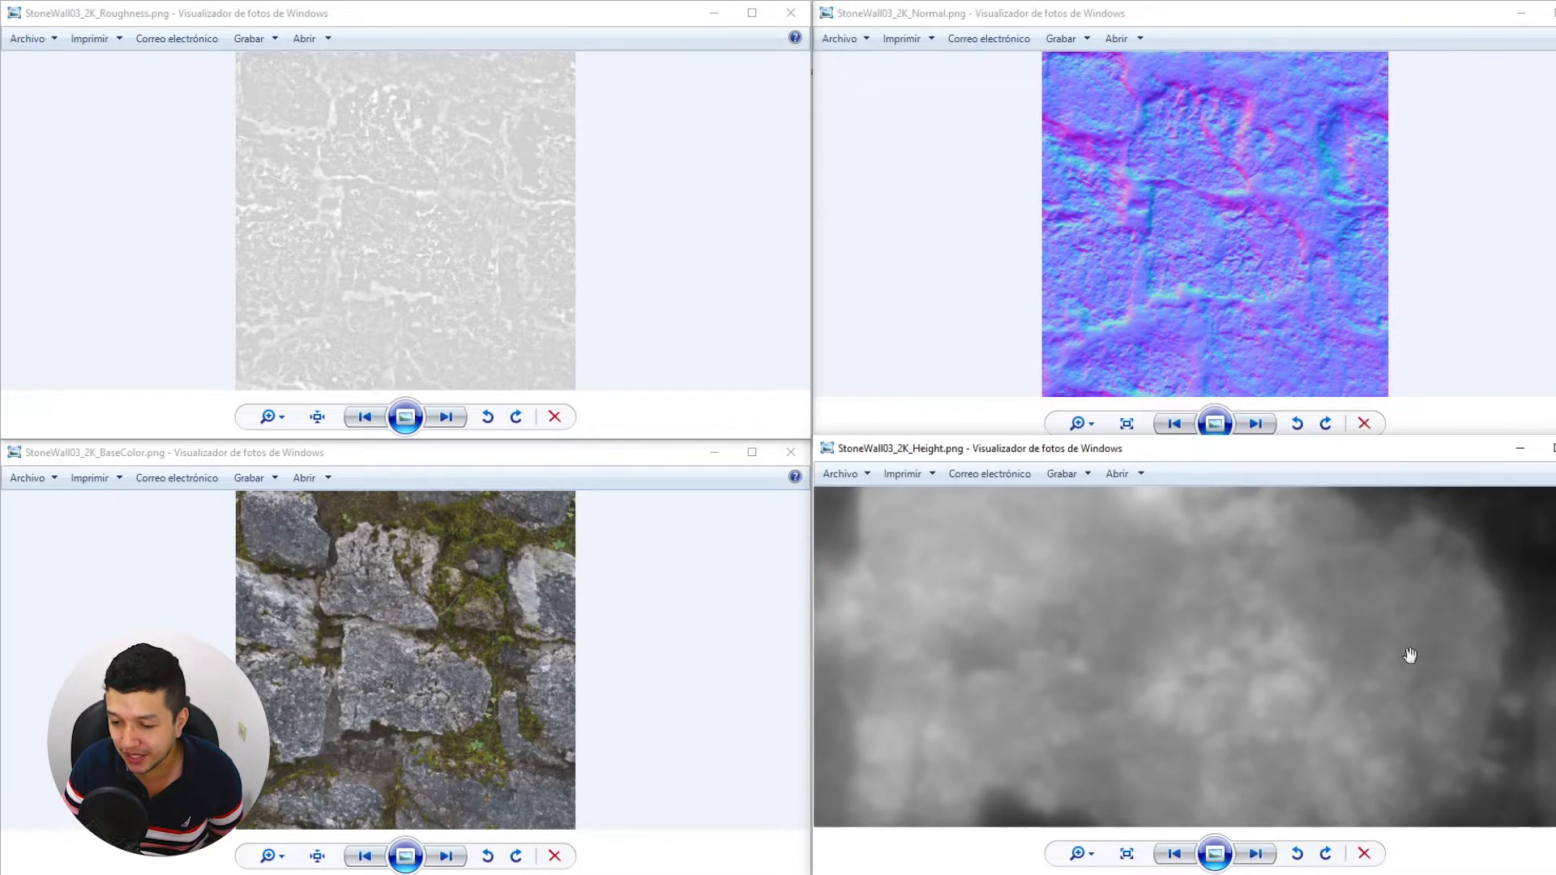
scroll(1427, 729, "up", 1)
scroll(1017, 617, "down", 2)
scroll(1184, 654, "down", 2)
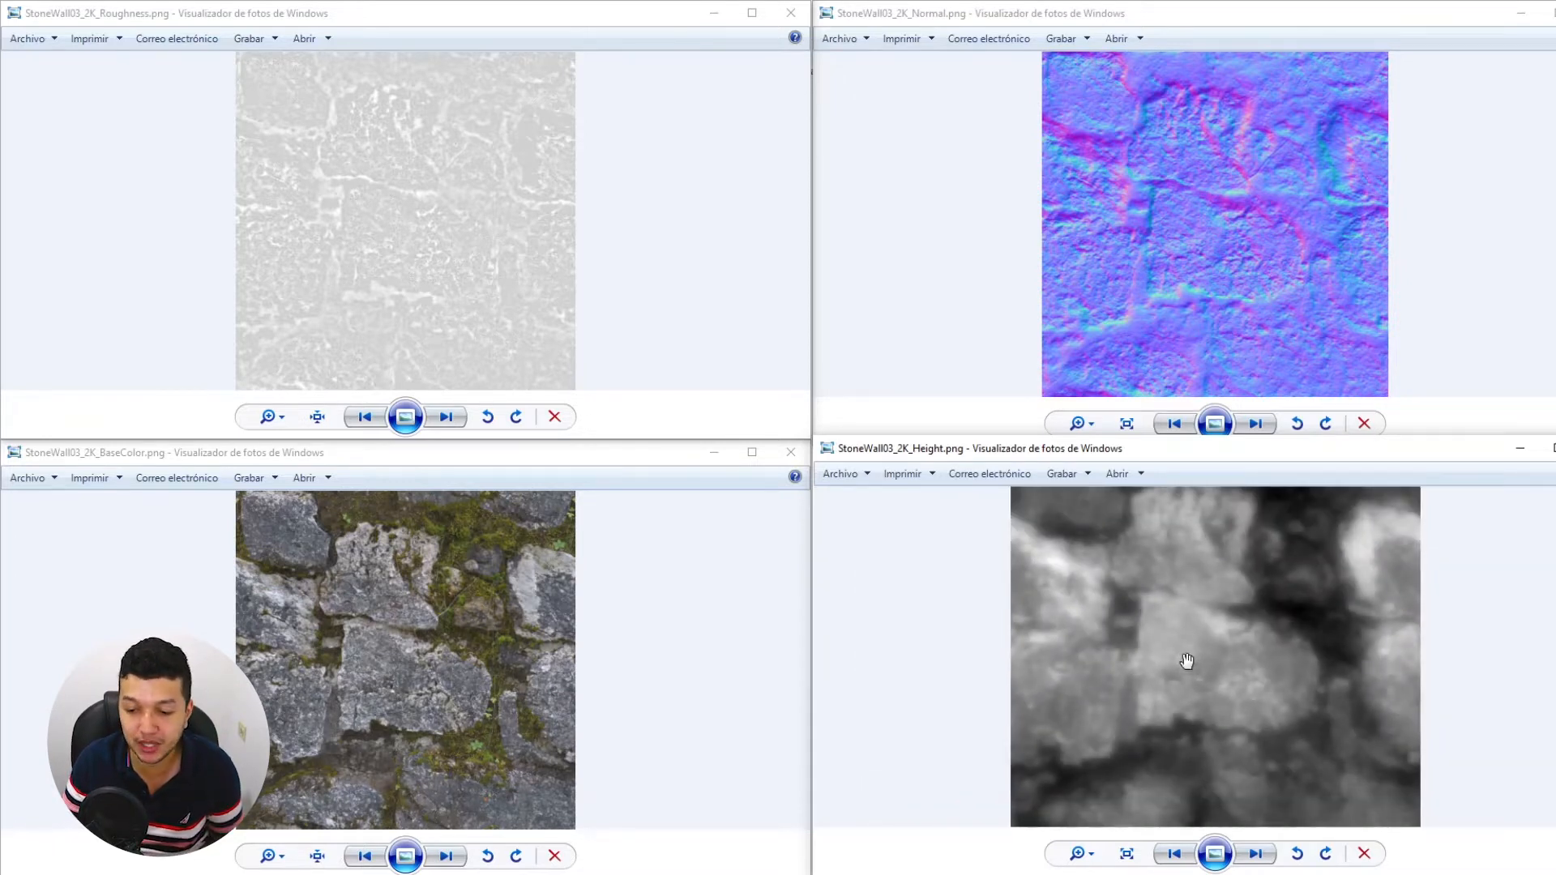
Compare the surface relief in StoneWall03_2K_Normal.png with the height map
left_click(1320, 260)
scroll(1320, 260, "up", 1)
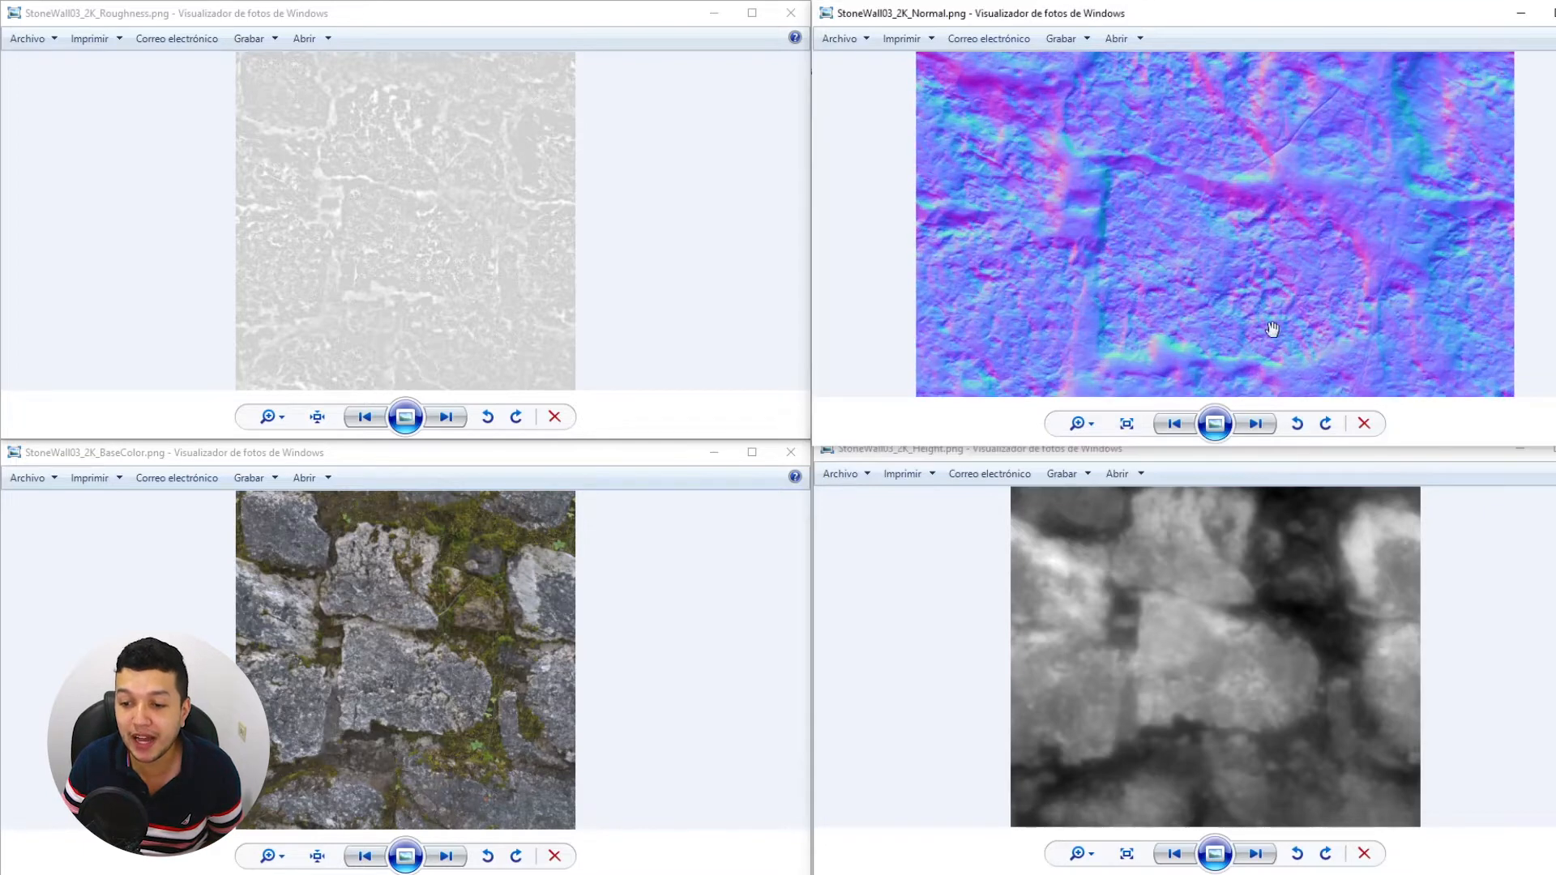
scroll(1218, 186, "down", 1)
scroll(1240, 598, "down", 1)
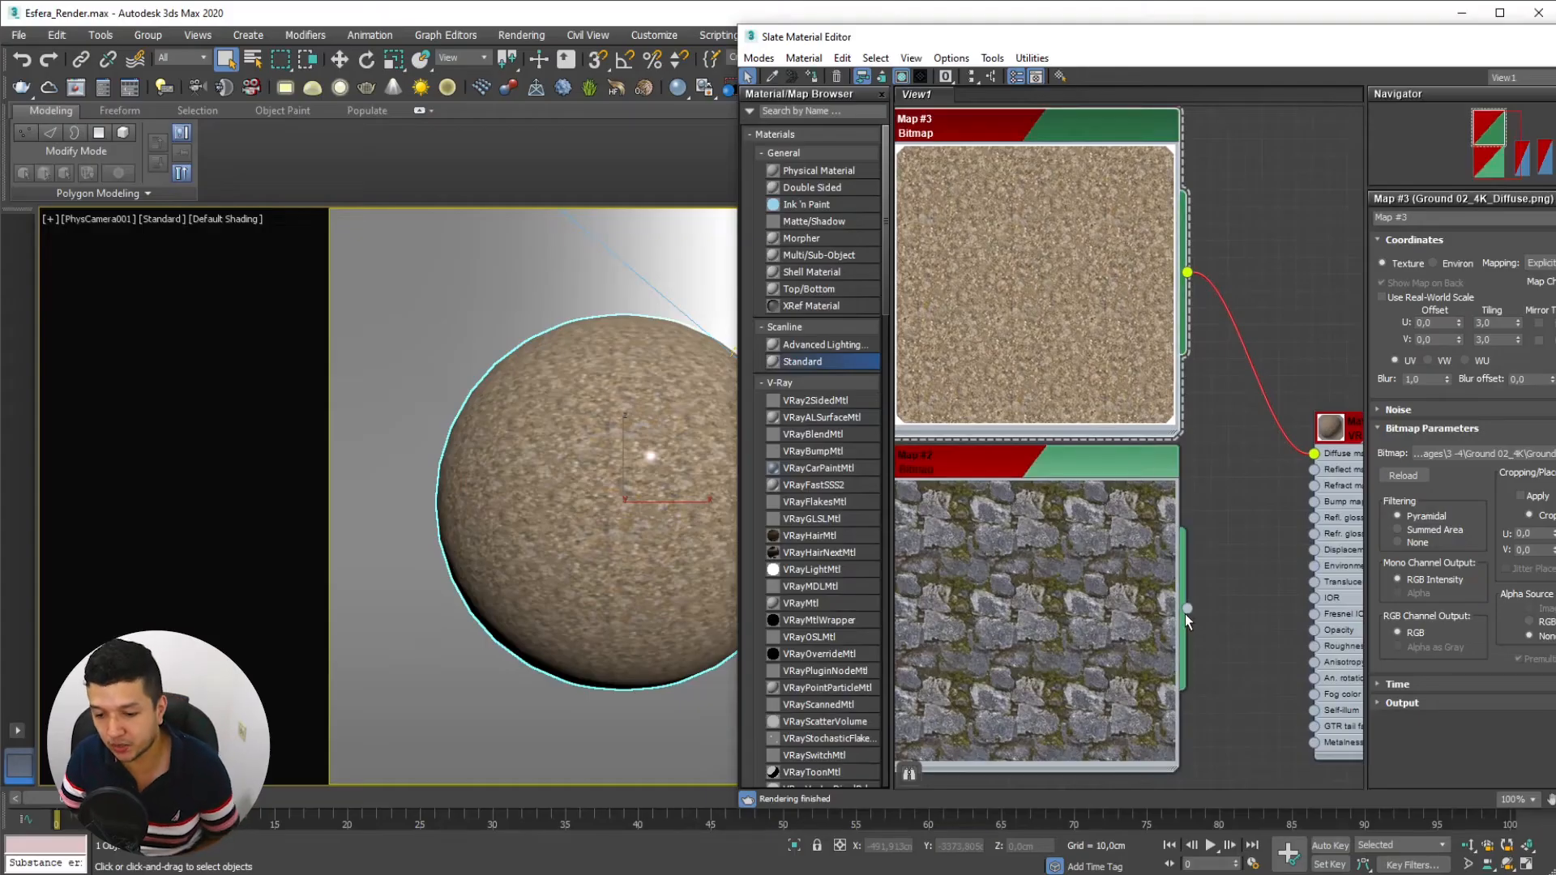
Replace the ground bitmap in the material's diffuse slot with the StoneWall03_2K_BaseColor bitmap, delete the ground node and set U and V tiling to 1
left_click_drag(1188, 608, 1313, 453)
key("Delete")
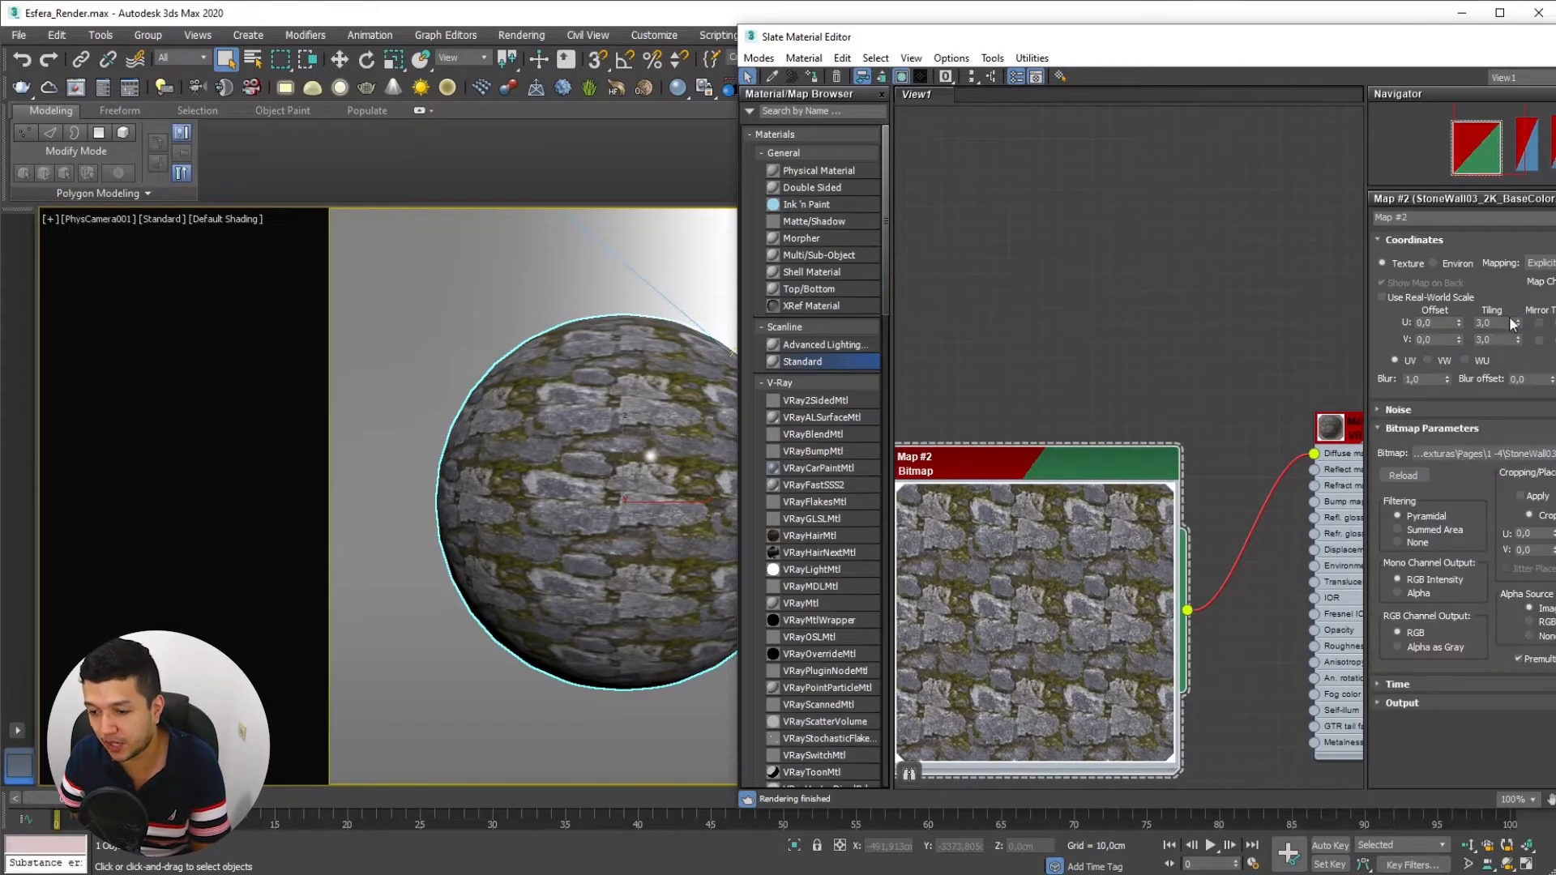
left_click_drag(1507, 323, 1374, 328)
type("1")
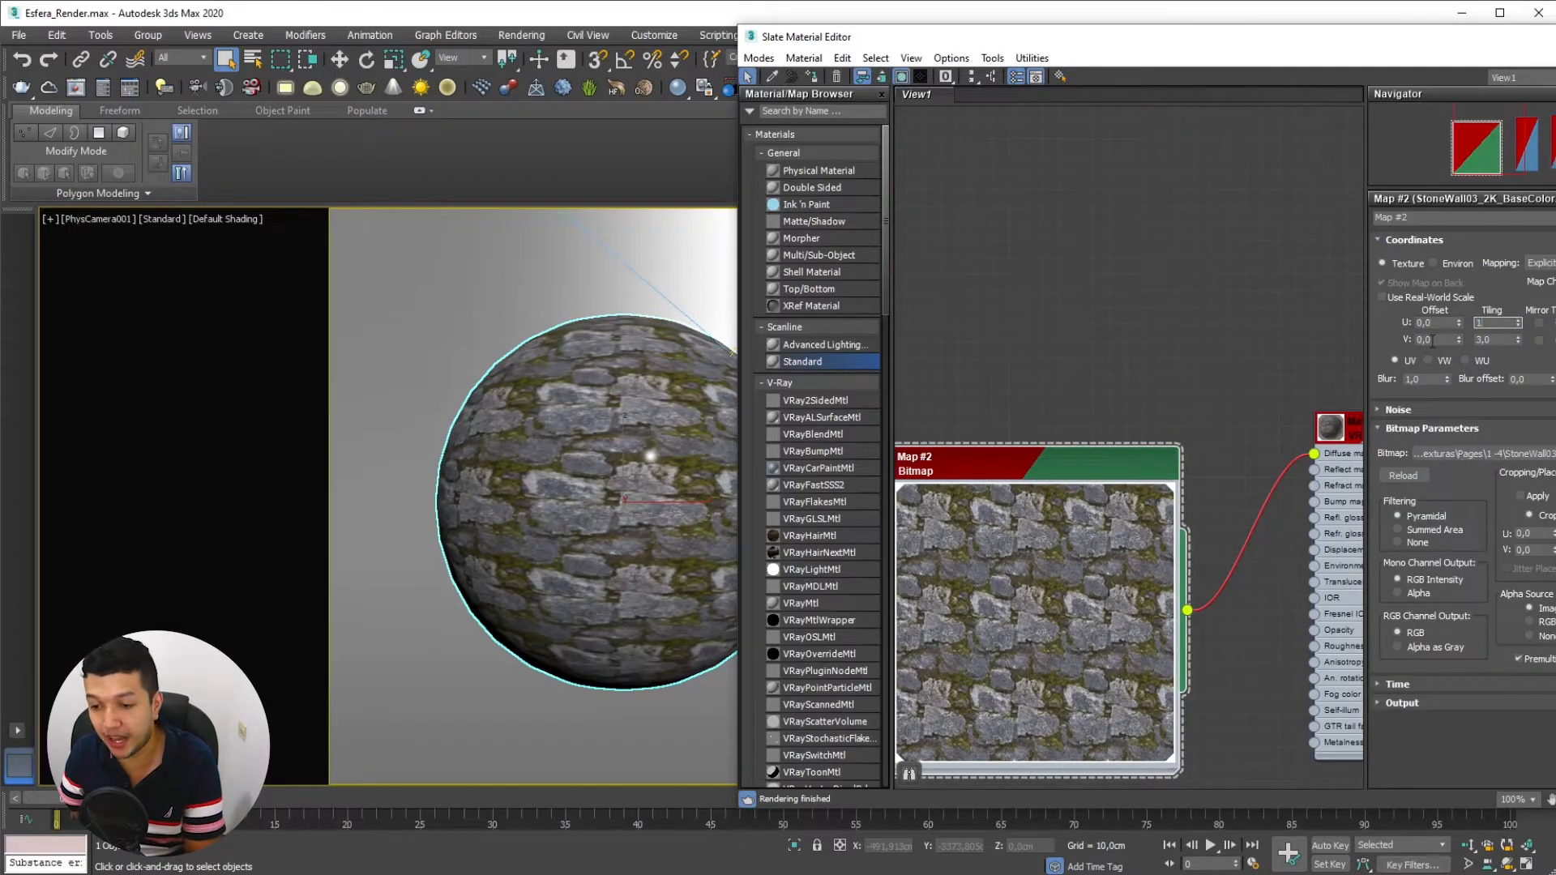
left_click_drag(1499, 340, 1378, 356)
type("1")
key("Return")
Move and shrink the stone base colour node, and bring in StoneWall03_2K_Normal.png as a bitmap node below it
left_click_drag(1108, 458, 1125, 306)
middle_click_drag(1248, 589, 1213, 494)
left_click_drag(1159, 529, 1059, 429)
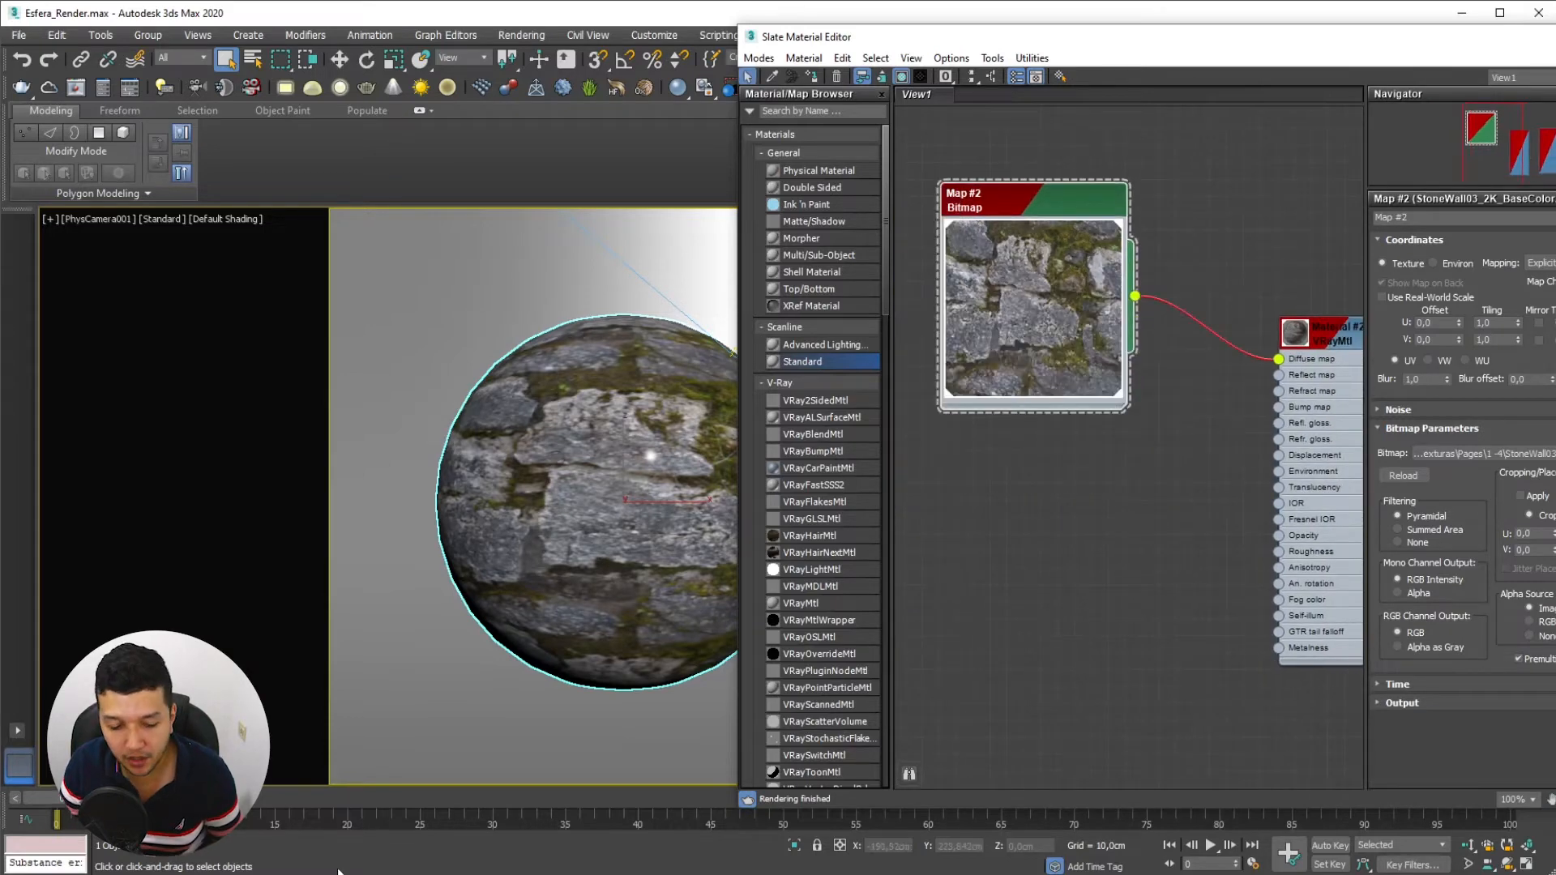
left_click_drag(1555, 507, 981, 538)
left_click_drag(1012, 369, 1003, 317)
middle_click_drag(1003, 476, 1098, 460)
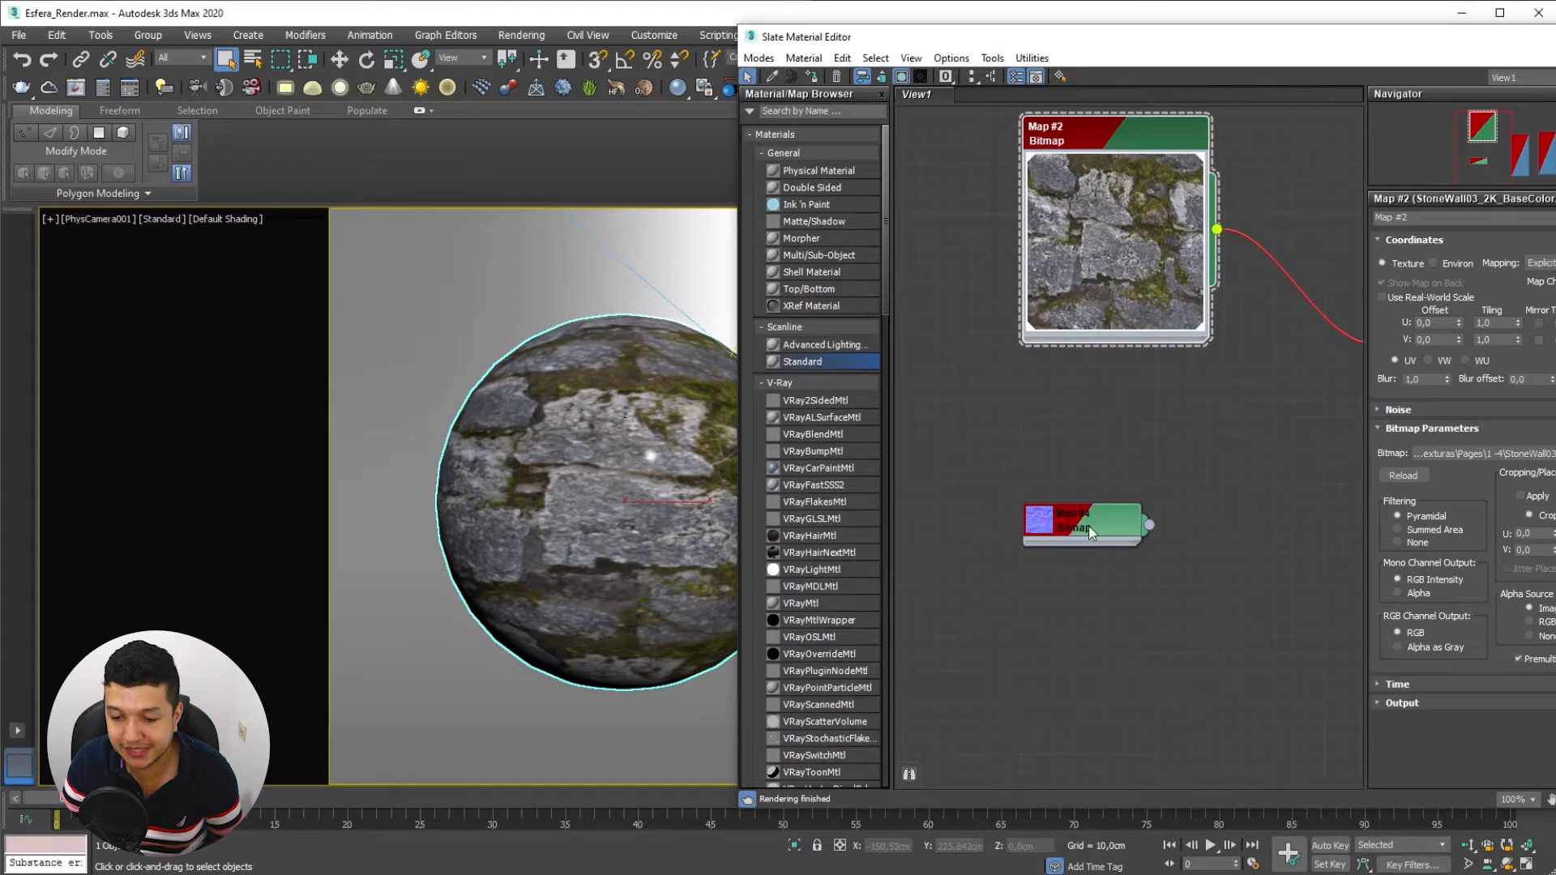
Show the normal bitmap's parameters and position its node just beneath the base colour node
left_click_drag(1094, 519, 1042, 486)
double_click(1042, 486)
middle_click_drag(1141, 588, 1060, 579)
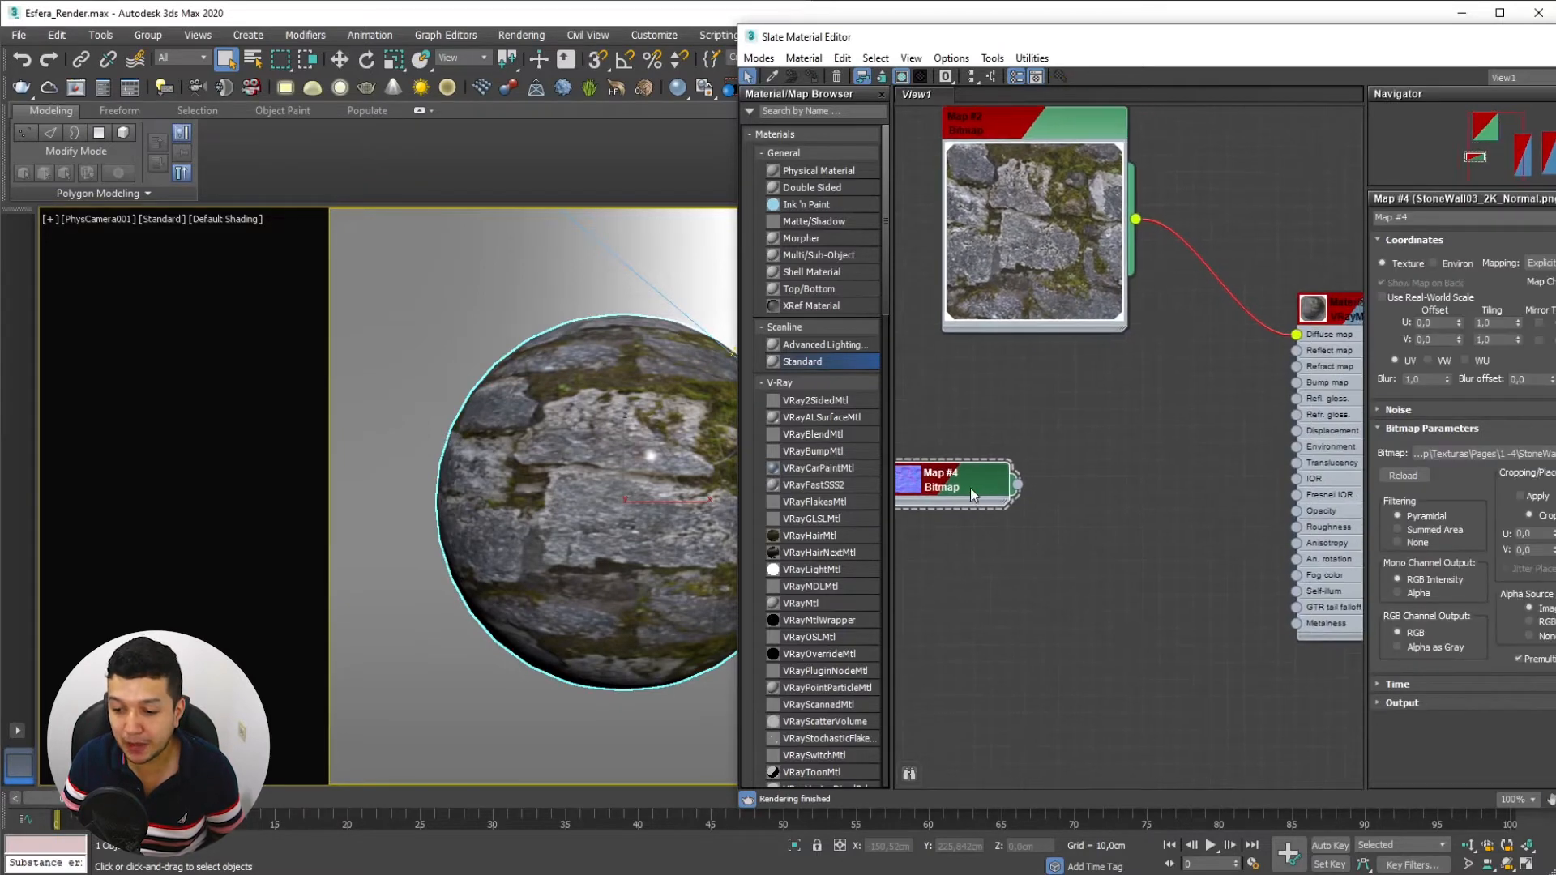
left_click_drag(976, 496, 1063, 461)
middle_click_drag(1091, 531, 1080, 531)
left_click_drag(1051, 458, 1026, 459)
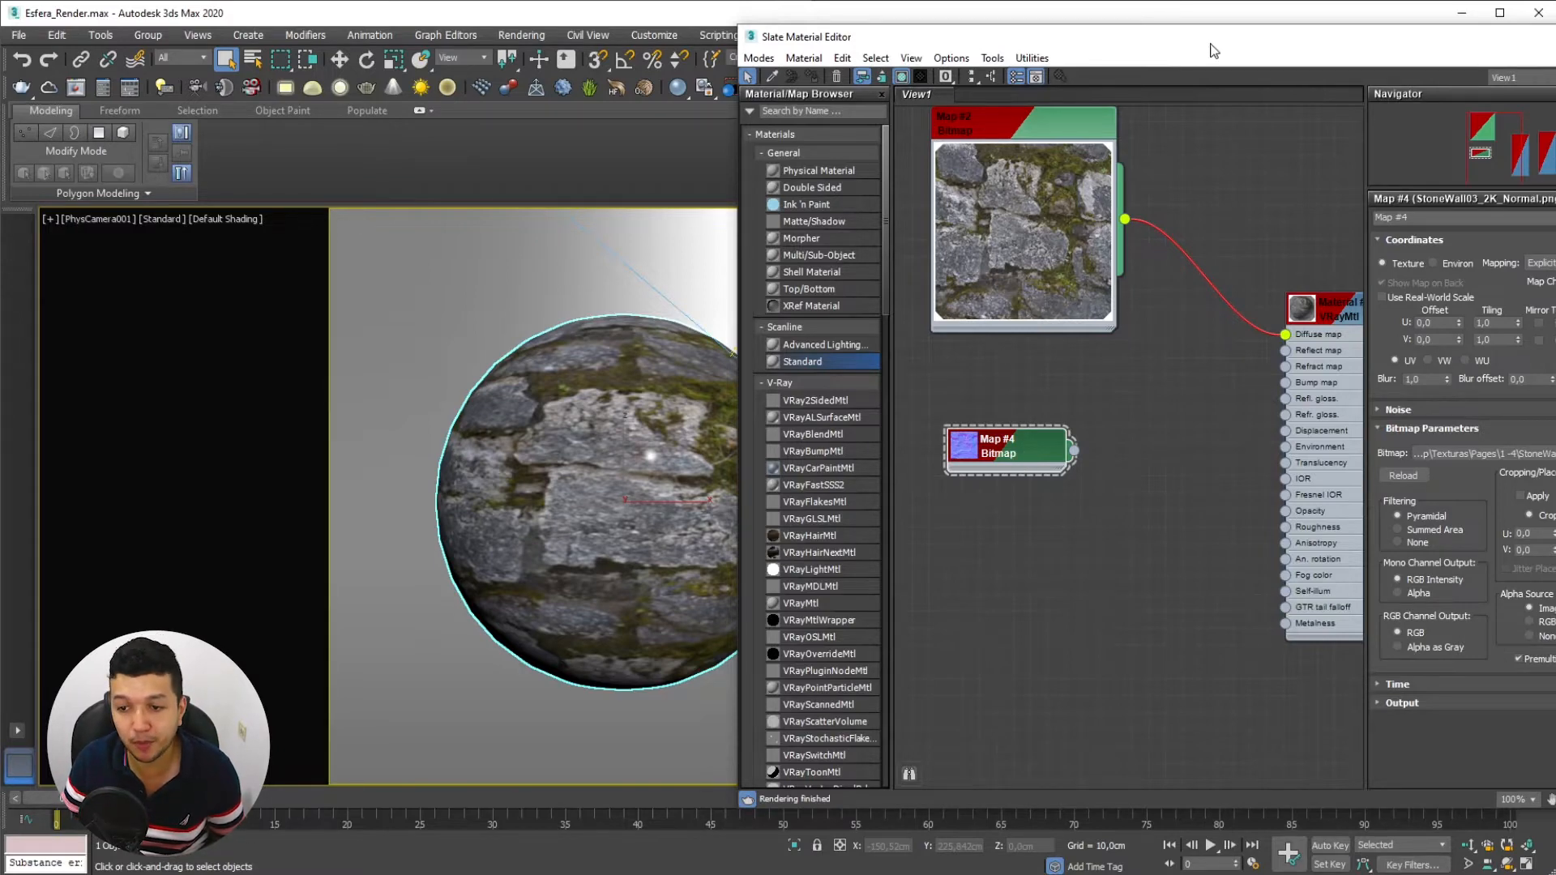
Reload StoneWall03_2K_Normal.png in its bitmap node with the gamma override set to 1,0
left_click_drag(1213, 50, 1040, 57)
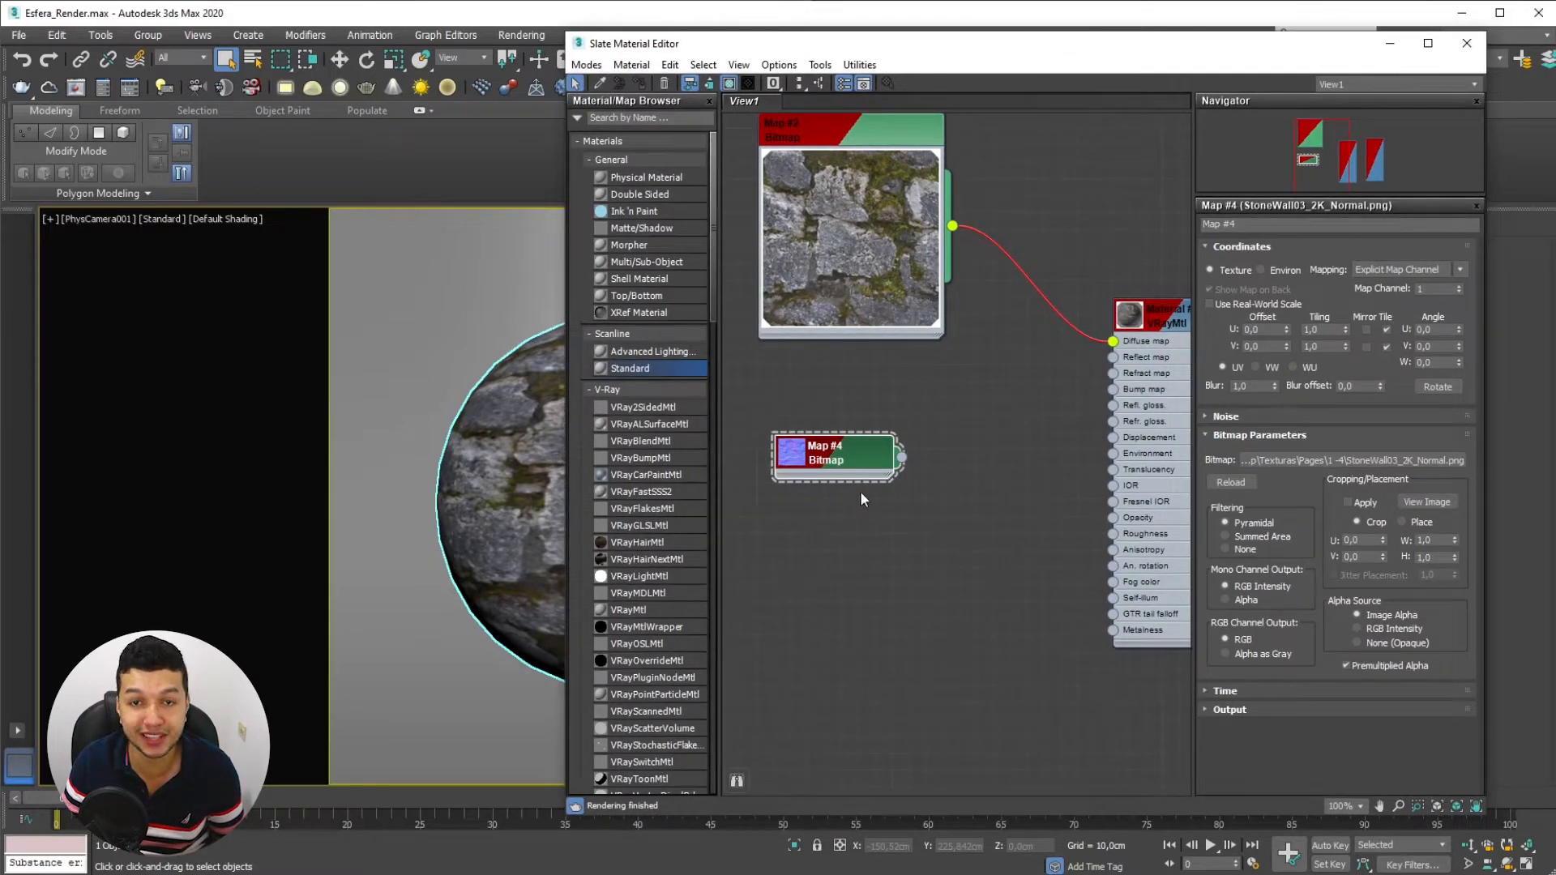
left_click(1383, 460)
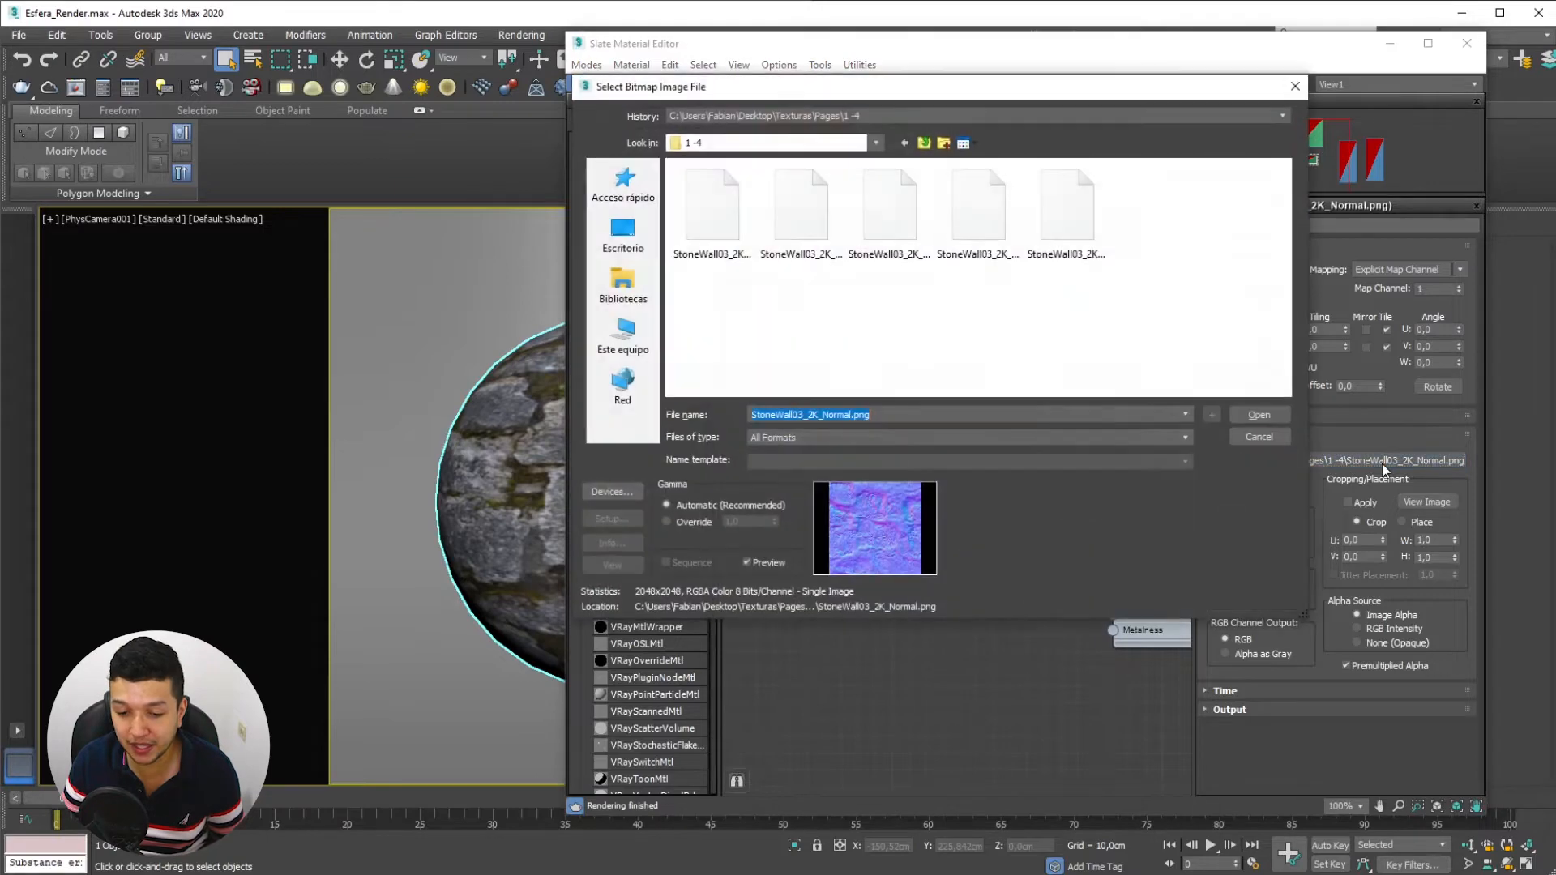
left_click(667, 522)
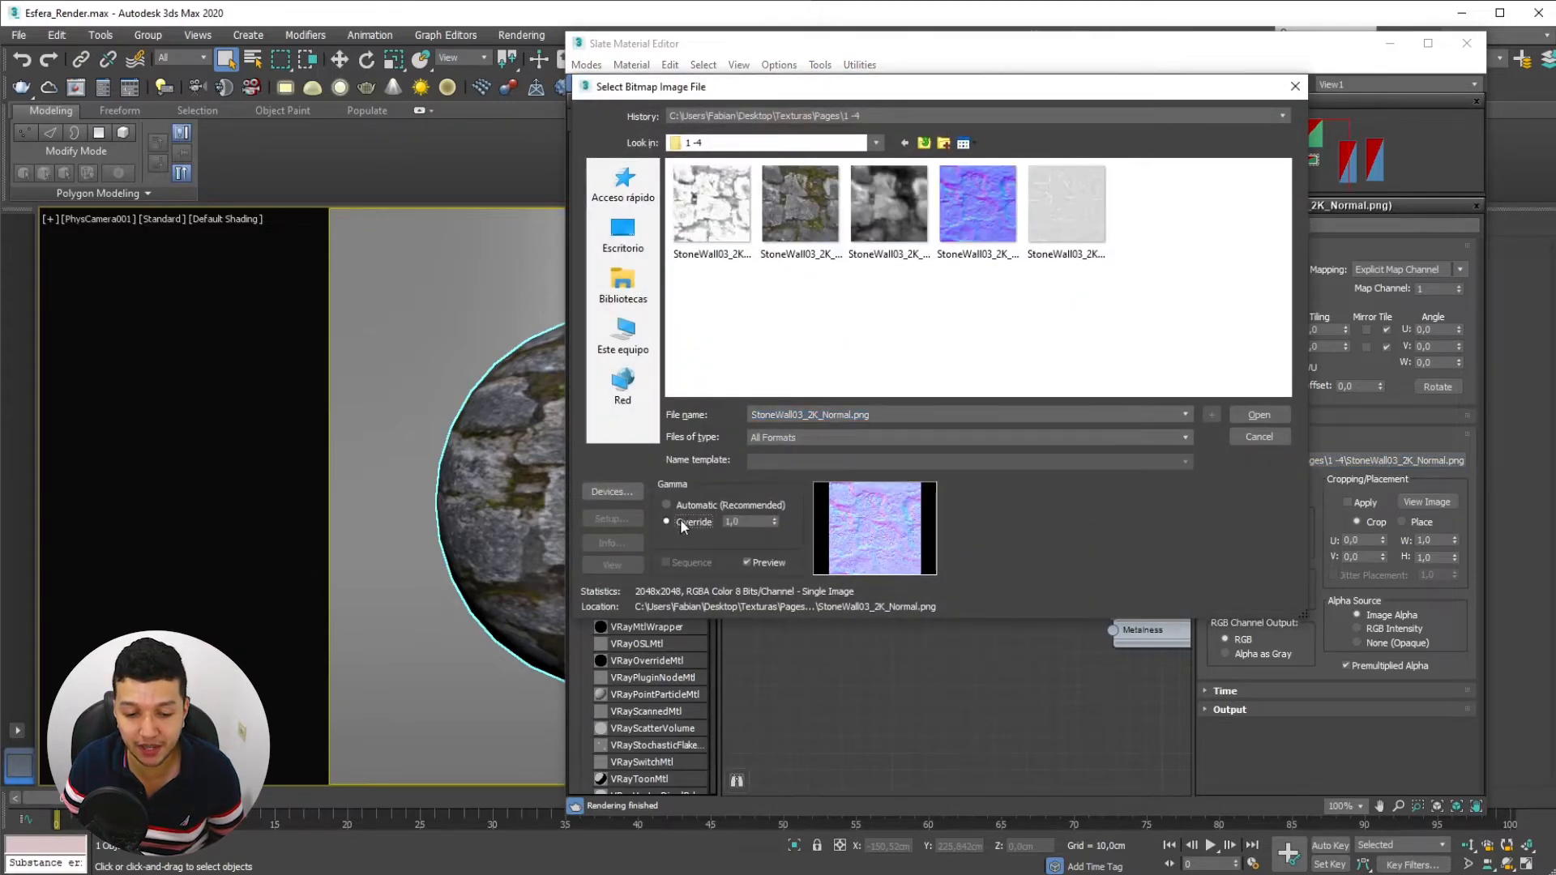
double_click(733, 521)
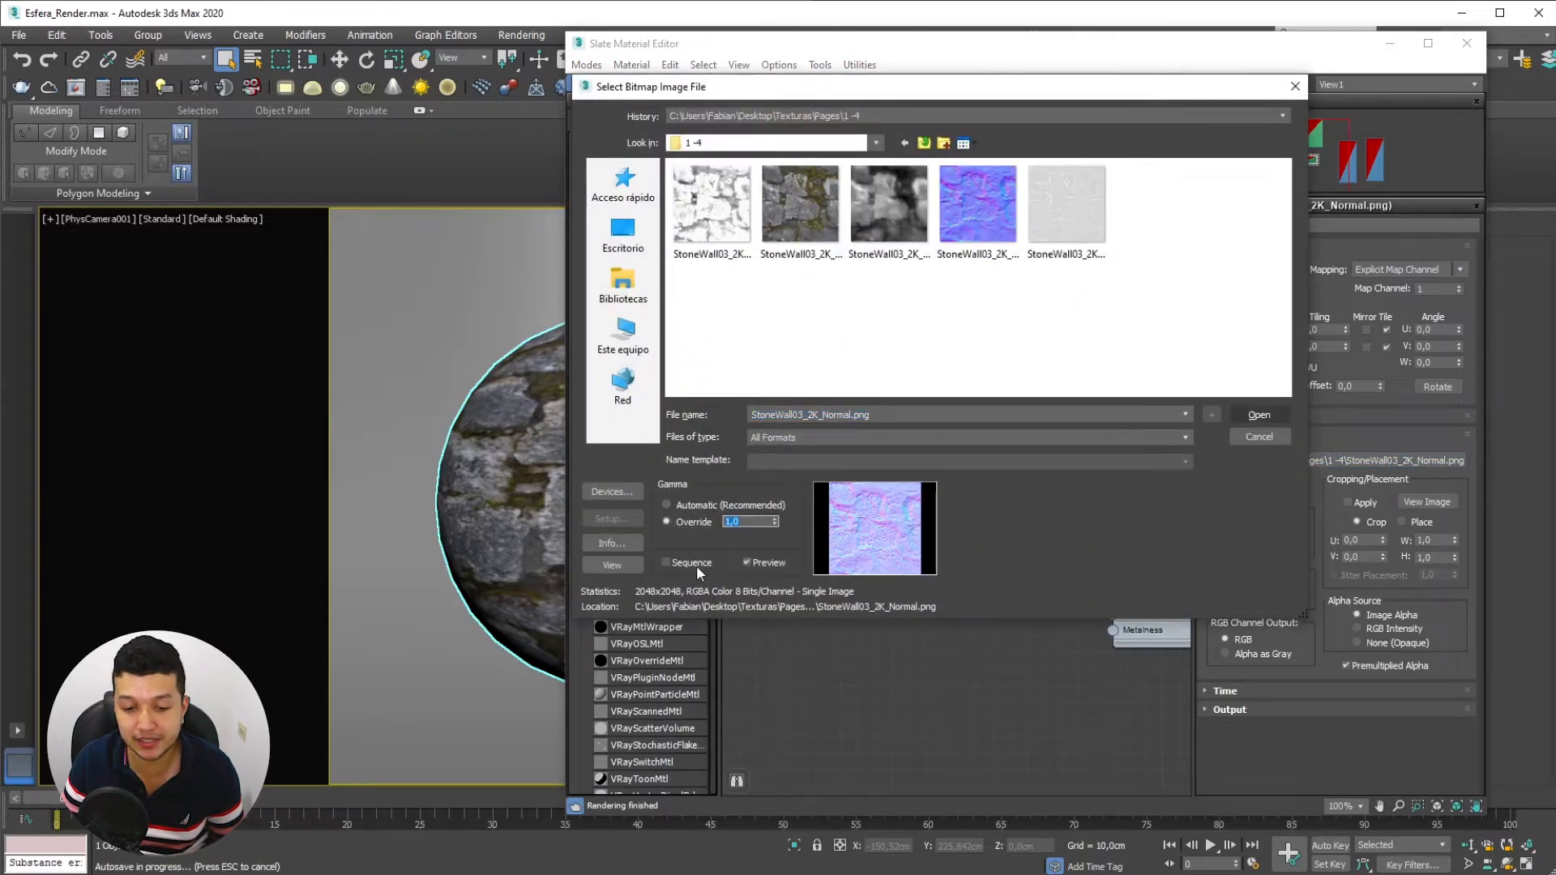
left_click(1260, 415)
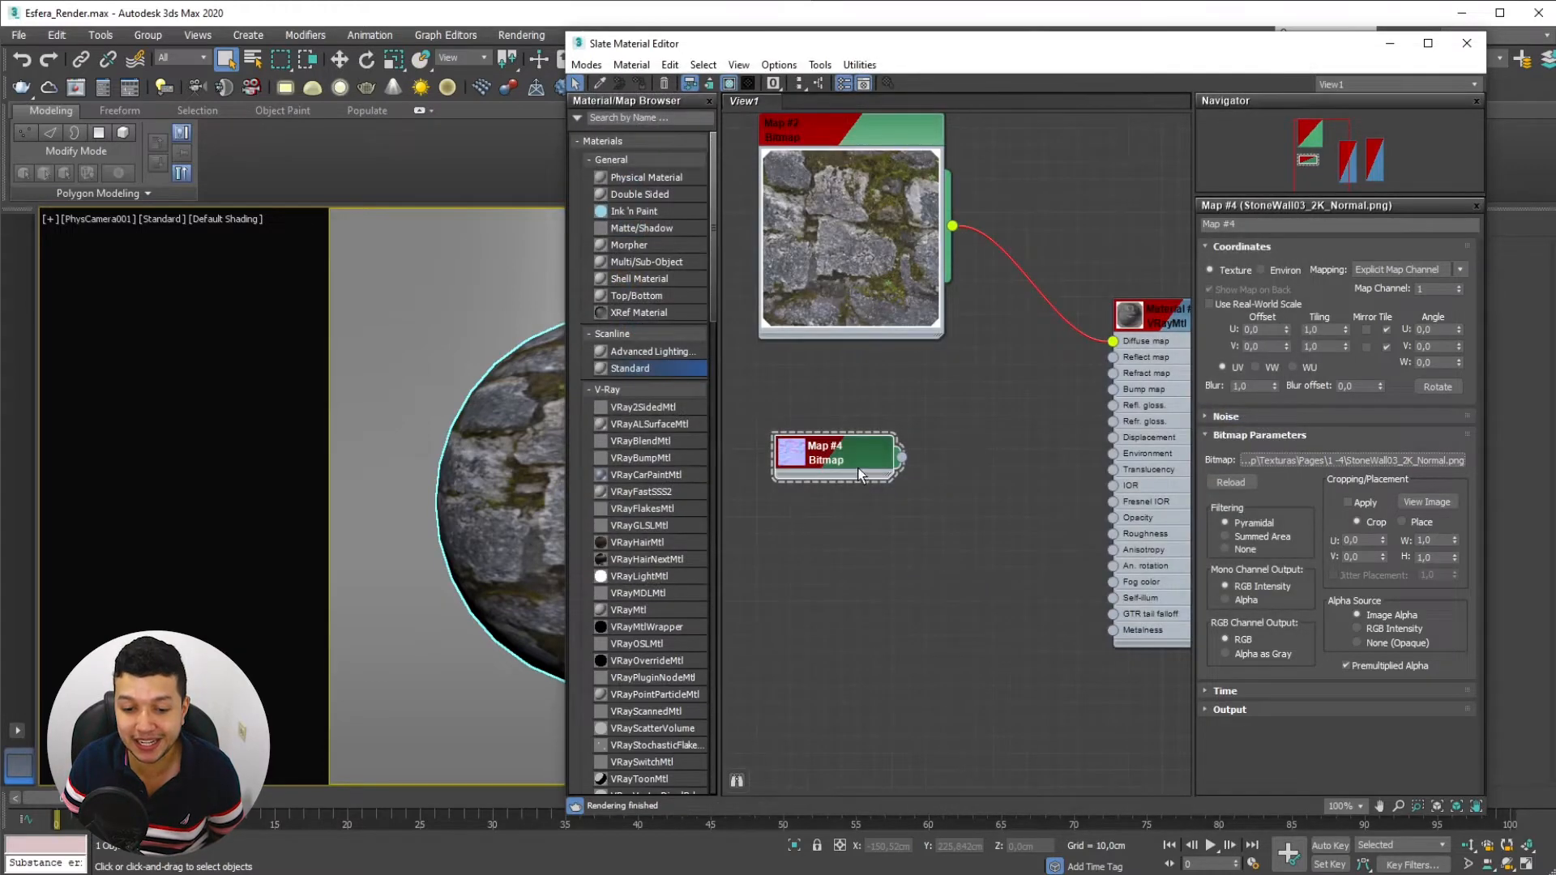
Enlarge the normal bitmap node's preview and arrange it with free space before the material node
left_click(770, 450)
left_click_drag(852, 454, 819, 429)
middle_click_drag(820, 430, 892, 392)
left_click_drag(892, 392, 860, 394)
middle_click_drag(937, 429, 911, 452)
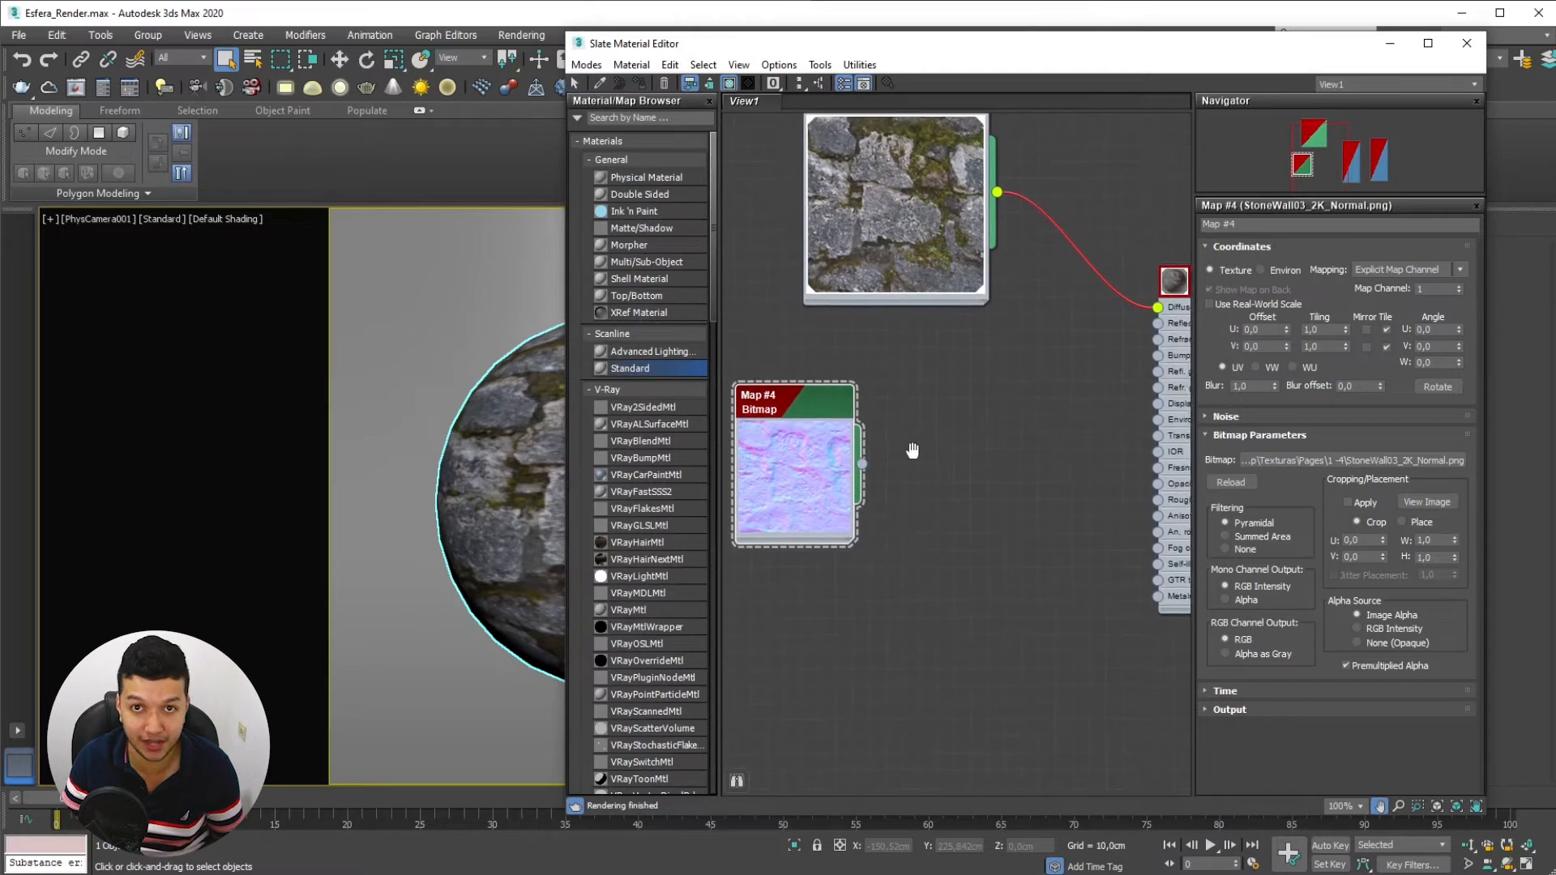
Feed the normal bitmap into the Normal map input of a new VRayNormalMap and connect that map to the material's Bump map
left_click_drag(932, 405, 932, 405)
mouse_move(974, 428)
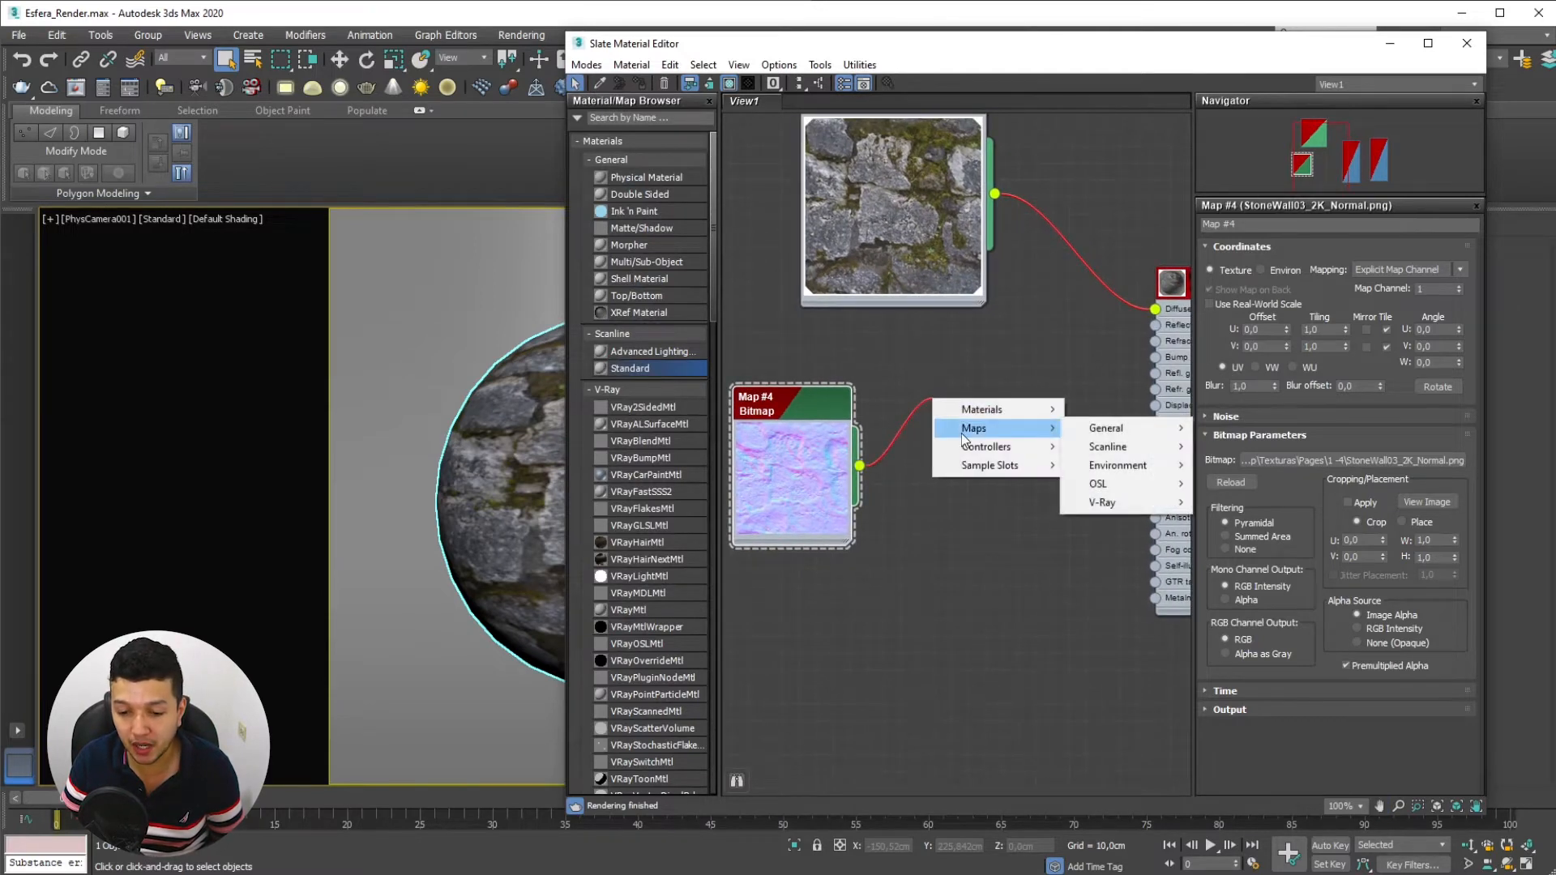
mouse_move(1105, 504)
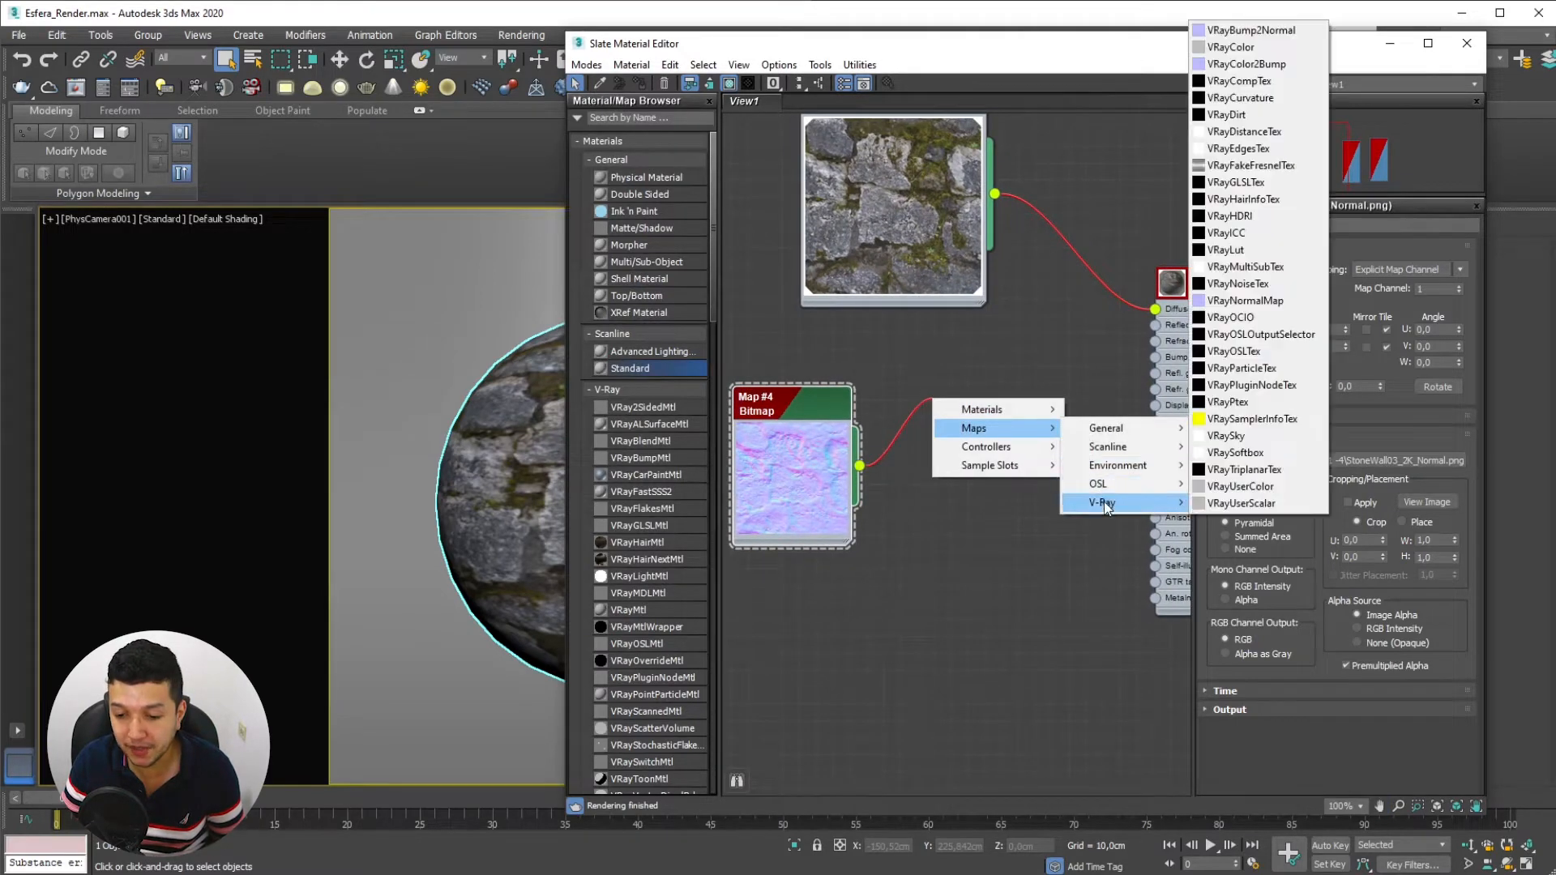
left_click(1245, 301)
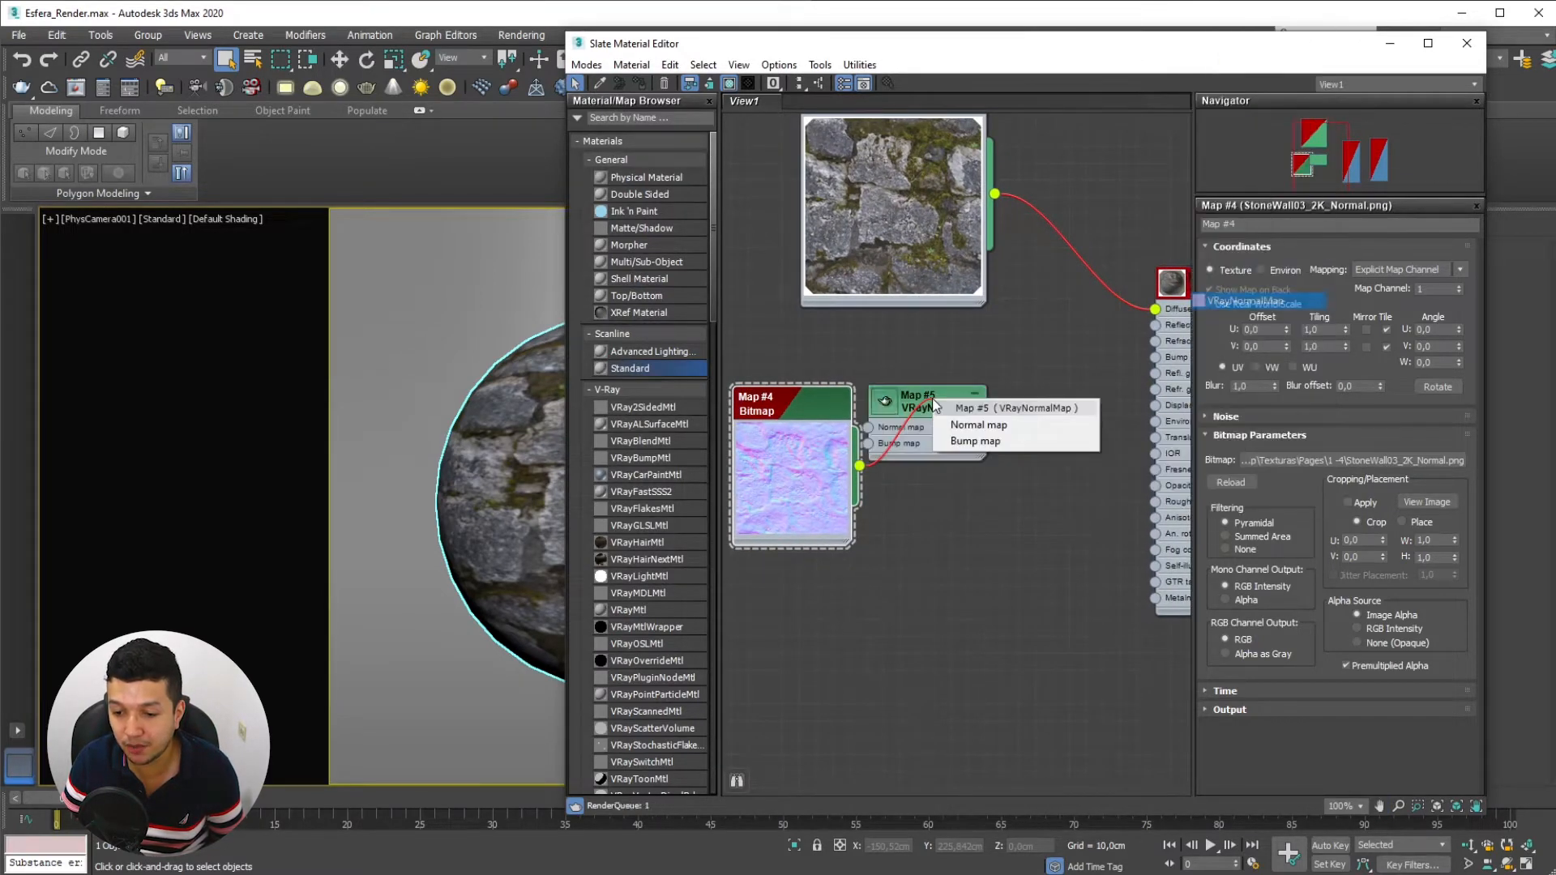
left_click(1044, 427)
middle_click_drag(991, 427, 879, 427)
left_click_drag(880, 423, 1043, 358)
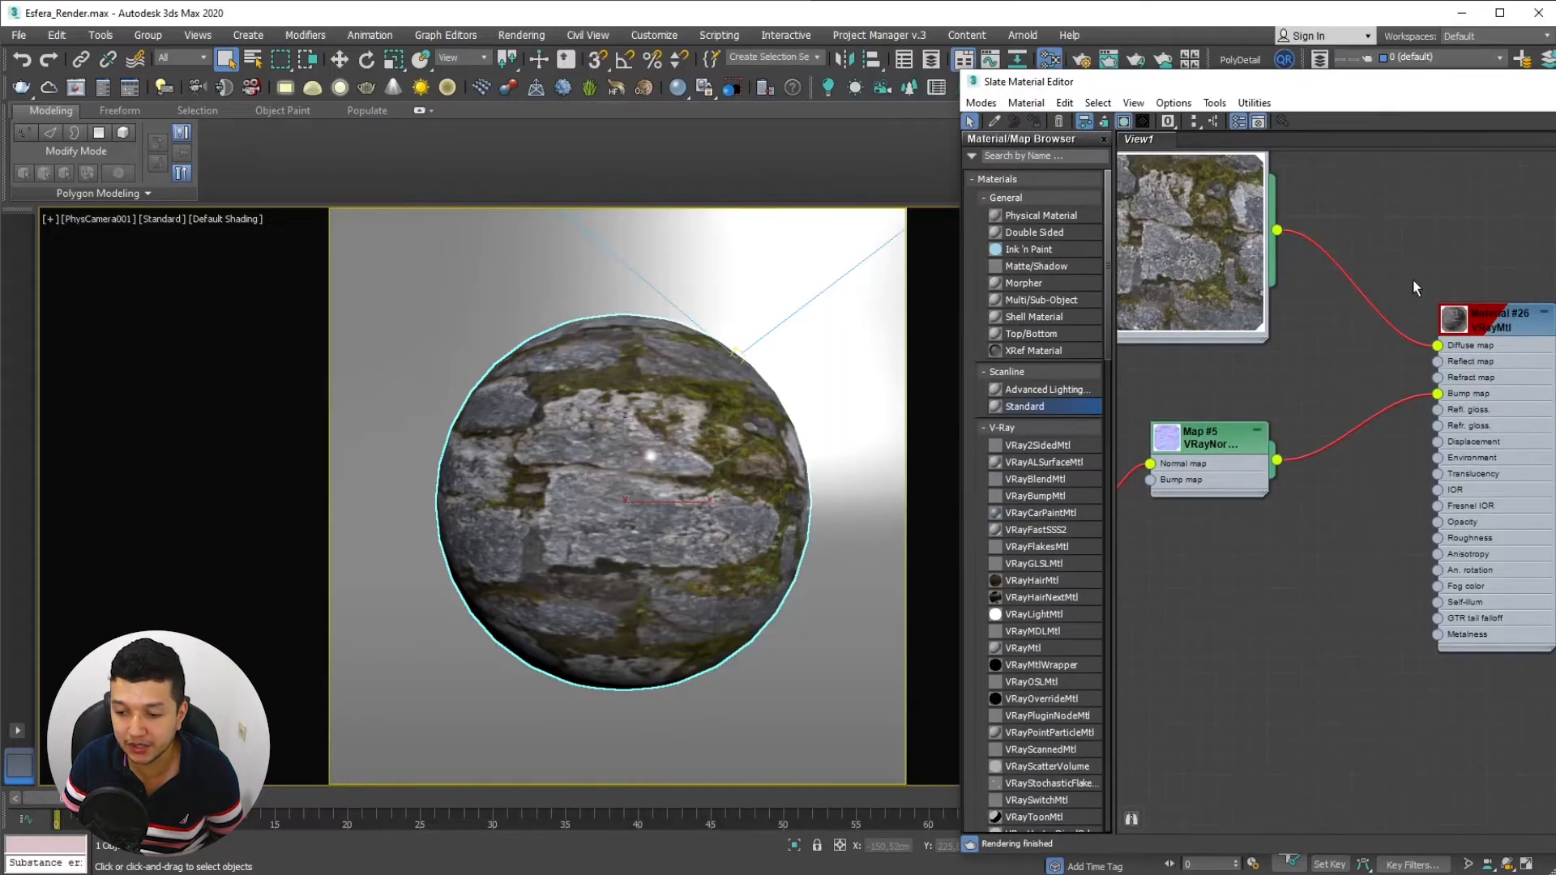
Disconnect the VRayNormalMap from the material's Bump map, check the white reflection colour, and render the sphere
left_click(1431, 387)
key("Delete")
left_click_drag(1474, 91, 1169, 92)
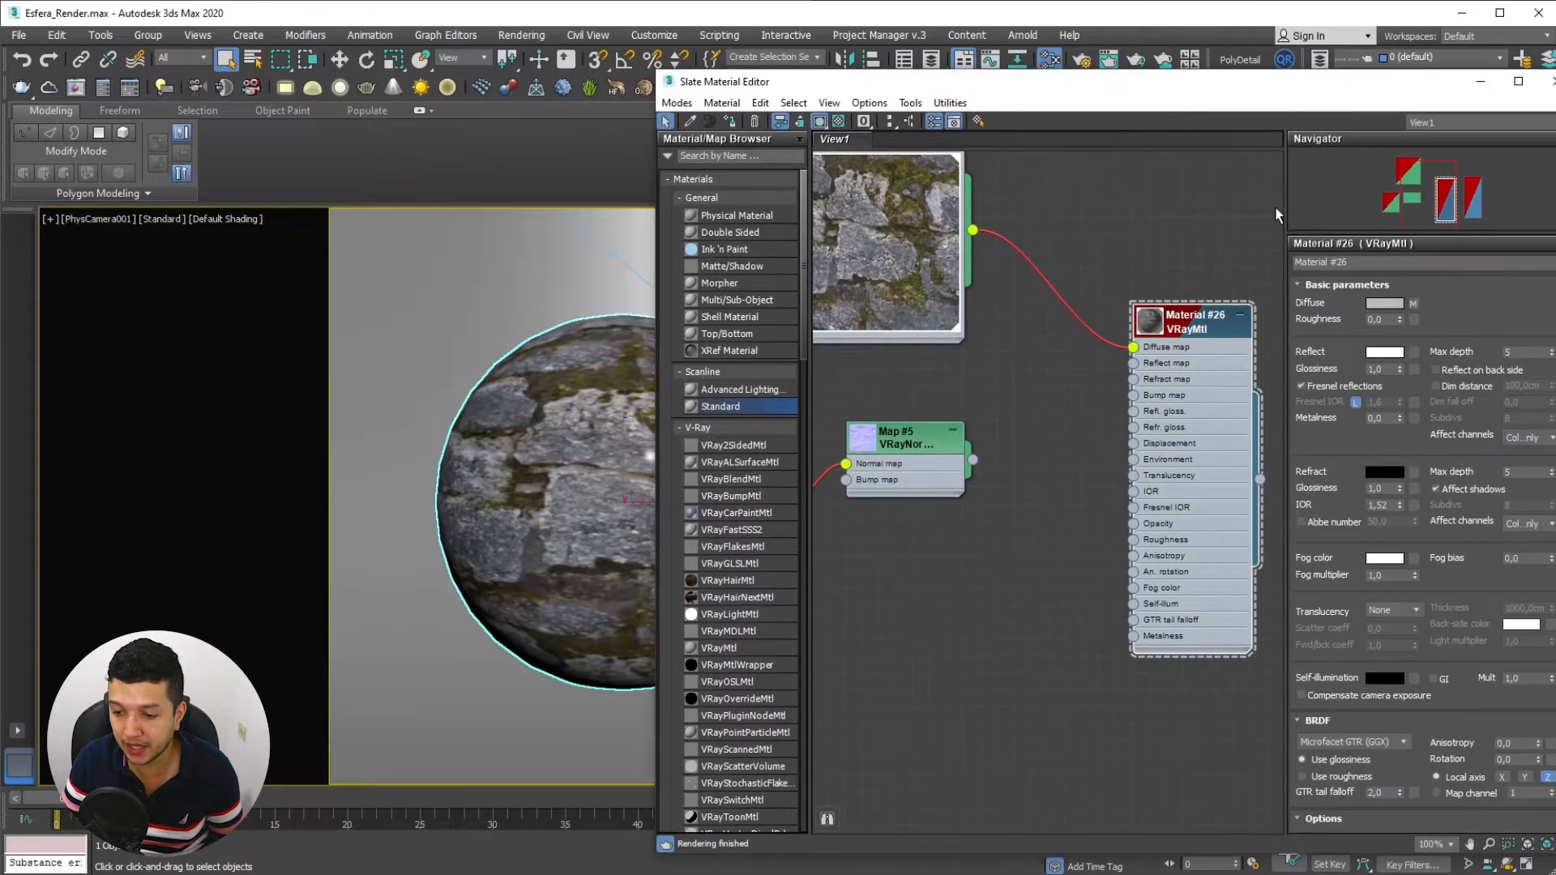
left_click(1385, 354)
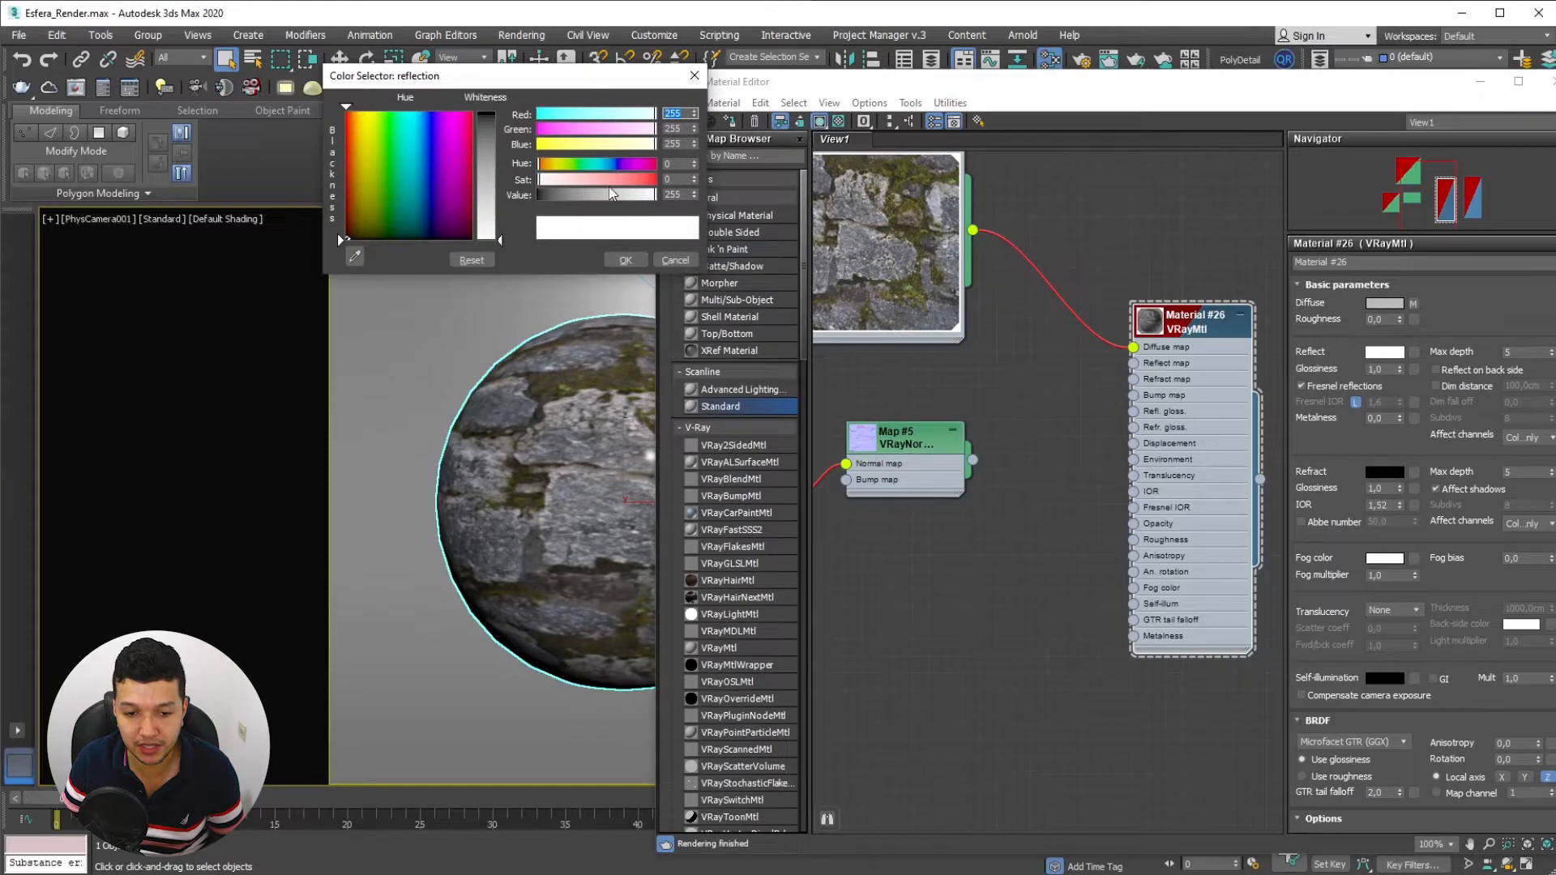
left_click(629, 262)
left_click_drag(810, 81, 1161, 103)
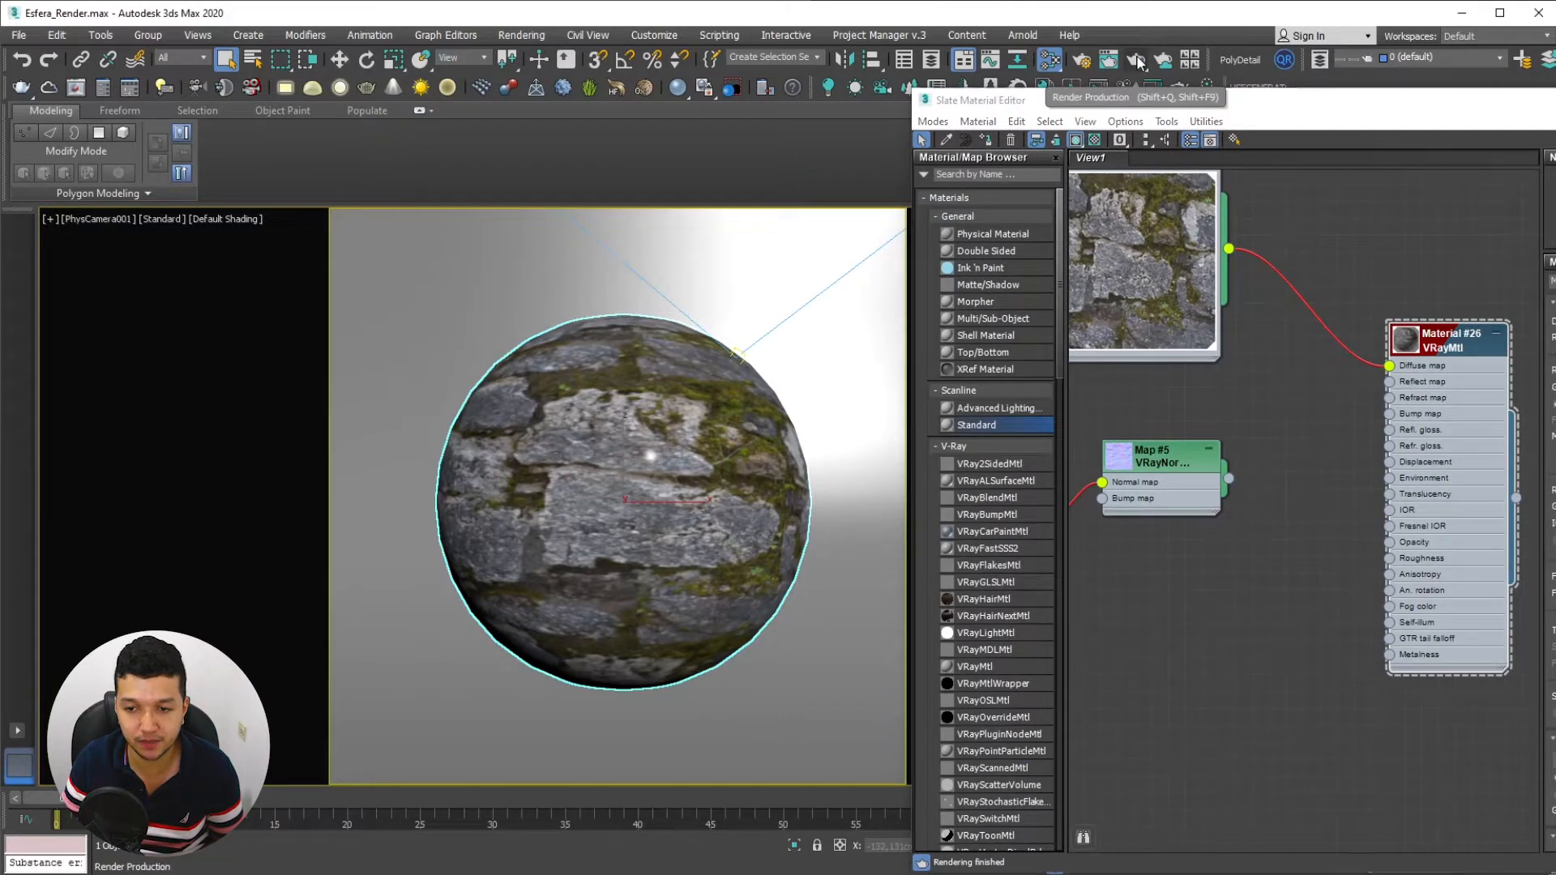
left_click(1138, 63)
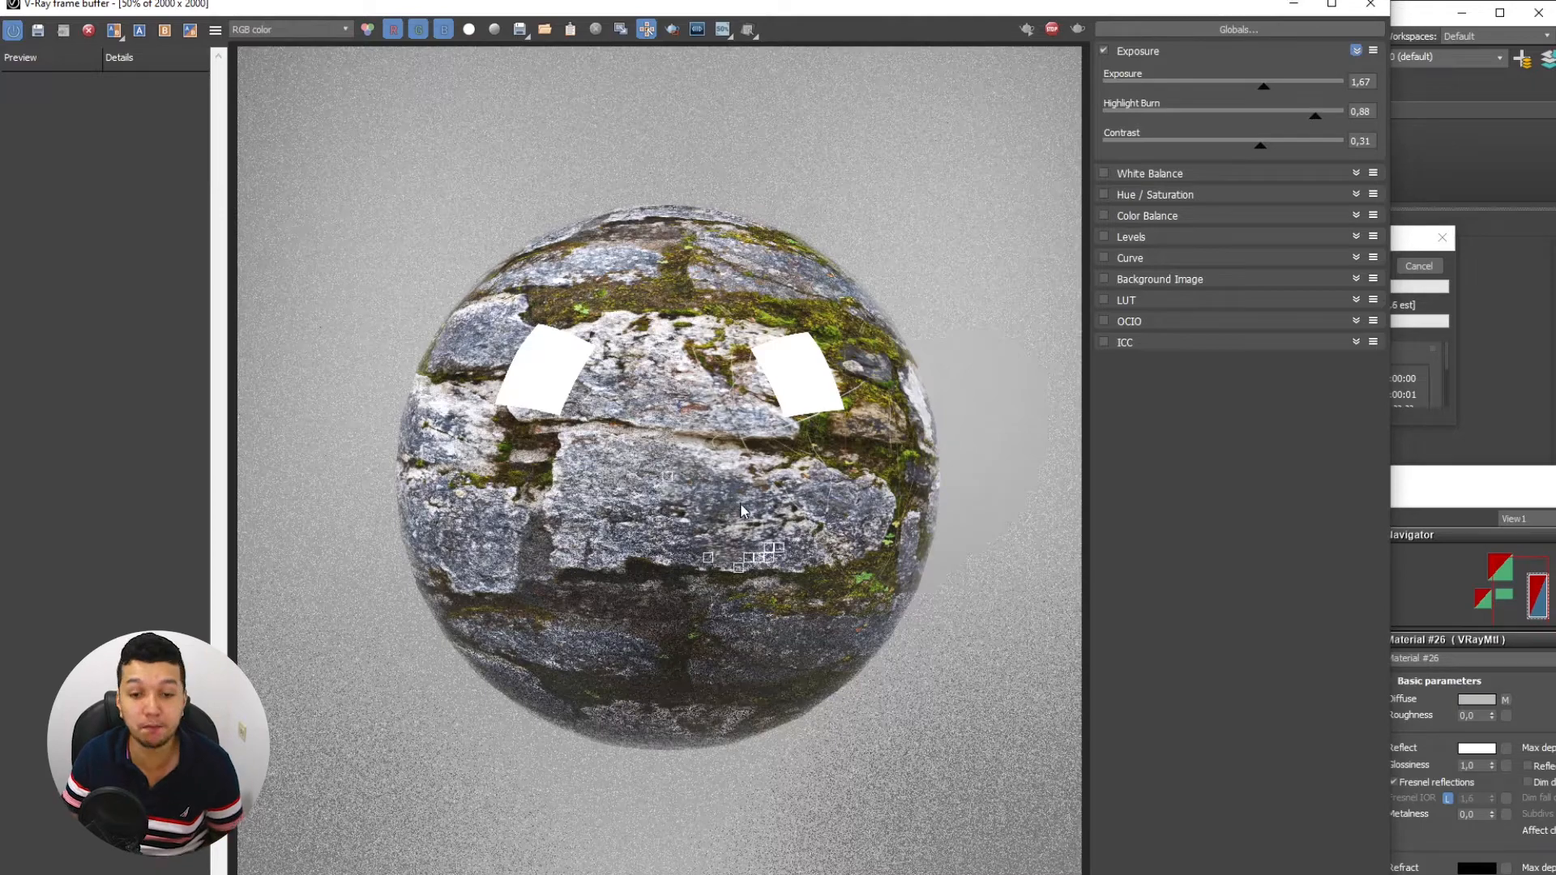
Examine the render up close, comparing the reflections and stone relief on the sphere without the normal map
scroll(757, 395, "up", 2)
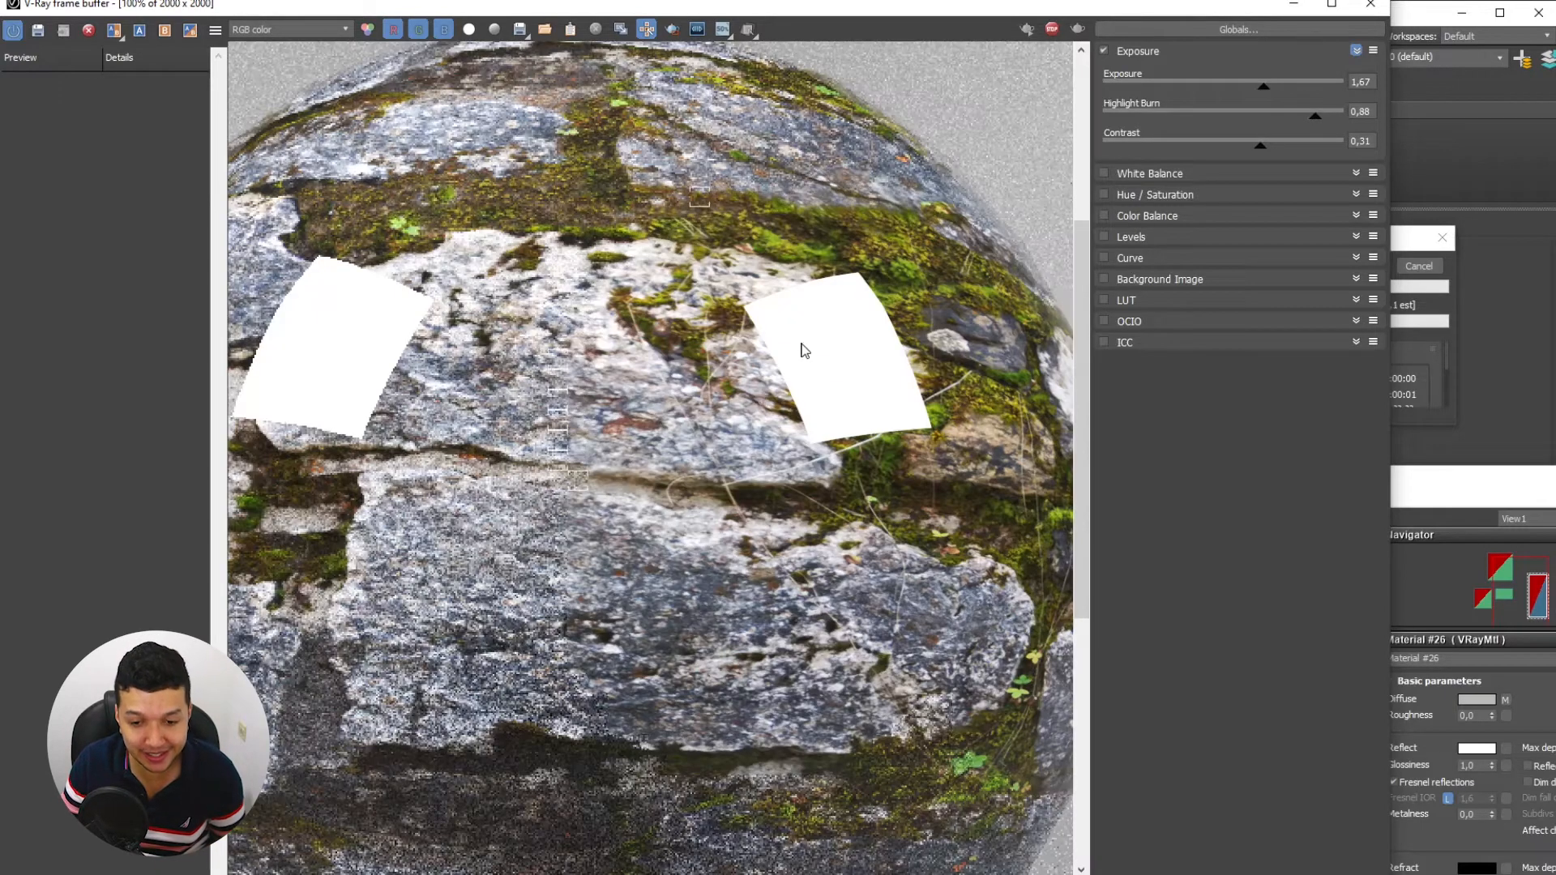
scroll(754, 364, "down", 3)
scroll(798, 380, "up", 2)
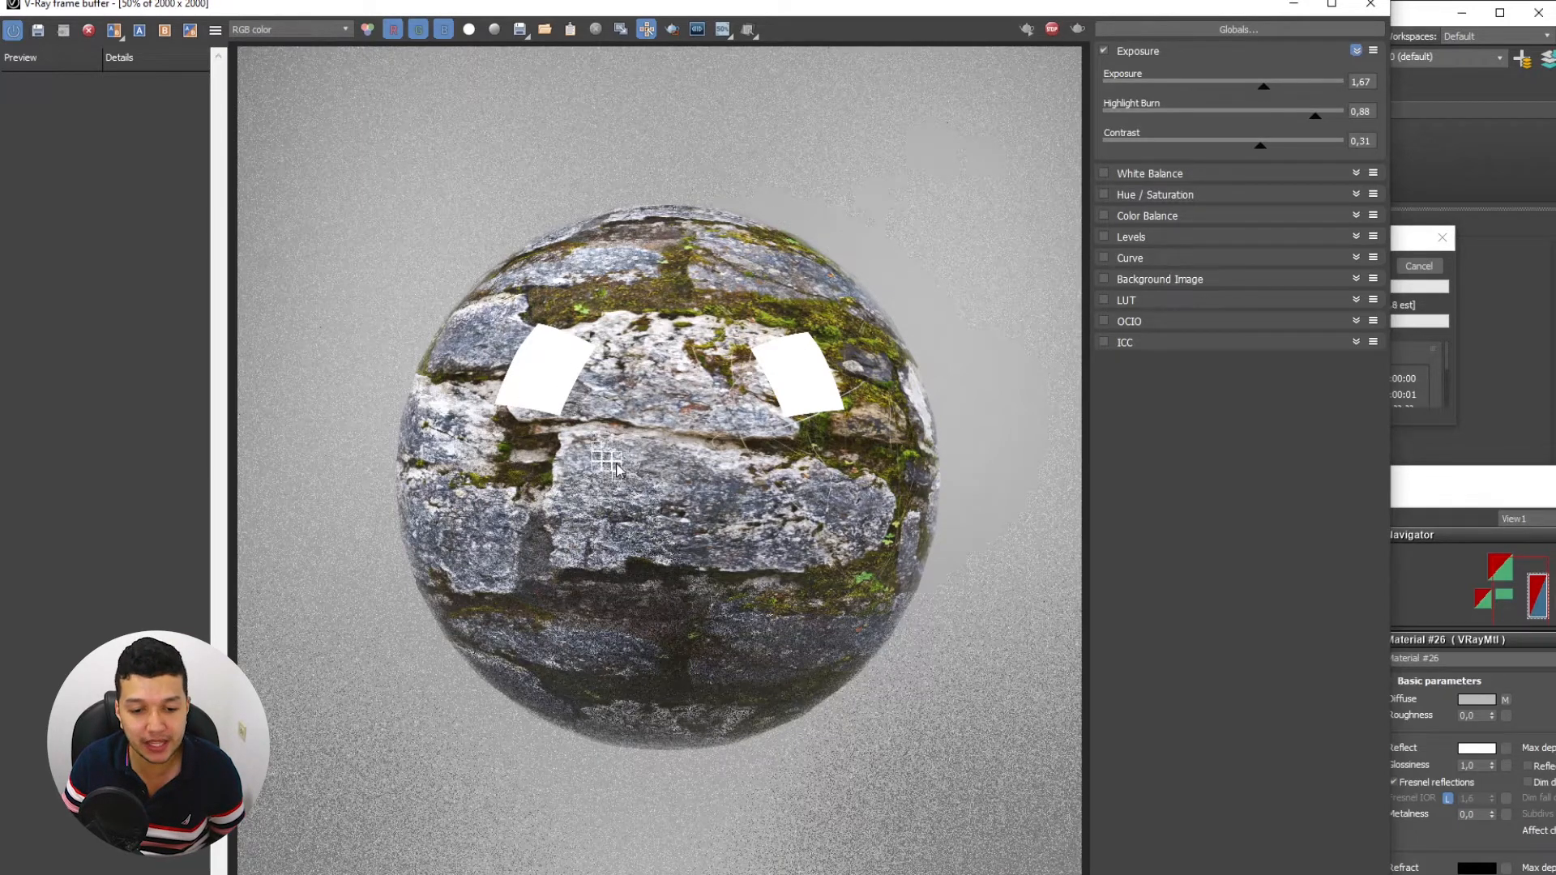
scroll(567, 391, "up", 1)
middle_click_drag(918, 318, 769, 297)
scroll(848, 426, "down", 1)
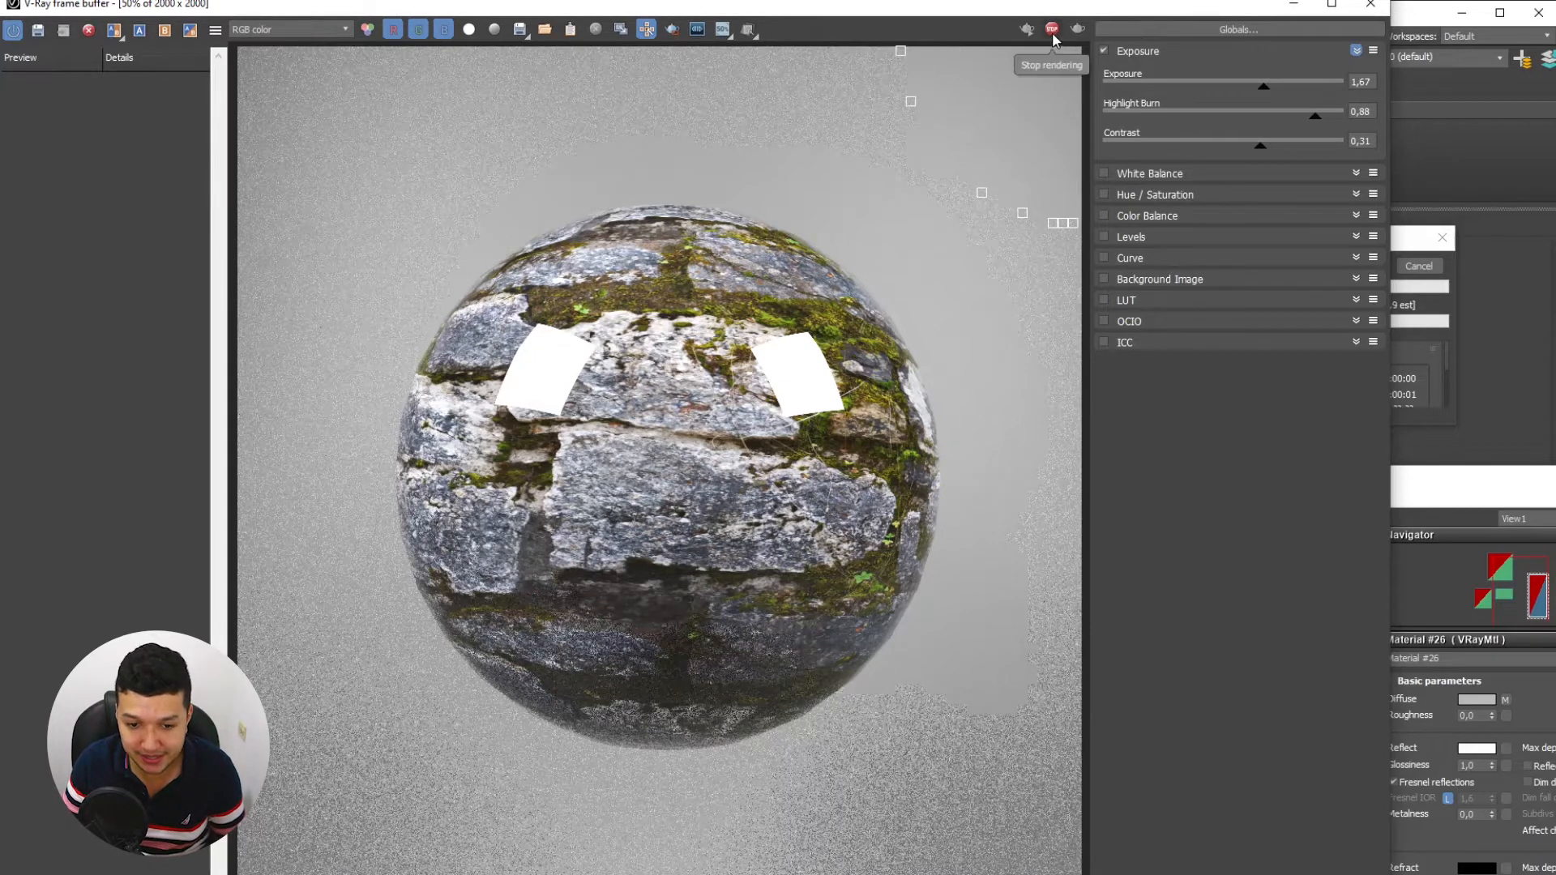
scroll(649, 407, "up", 2)
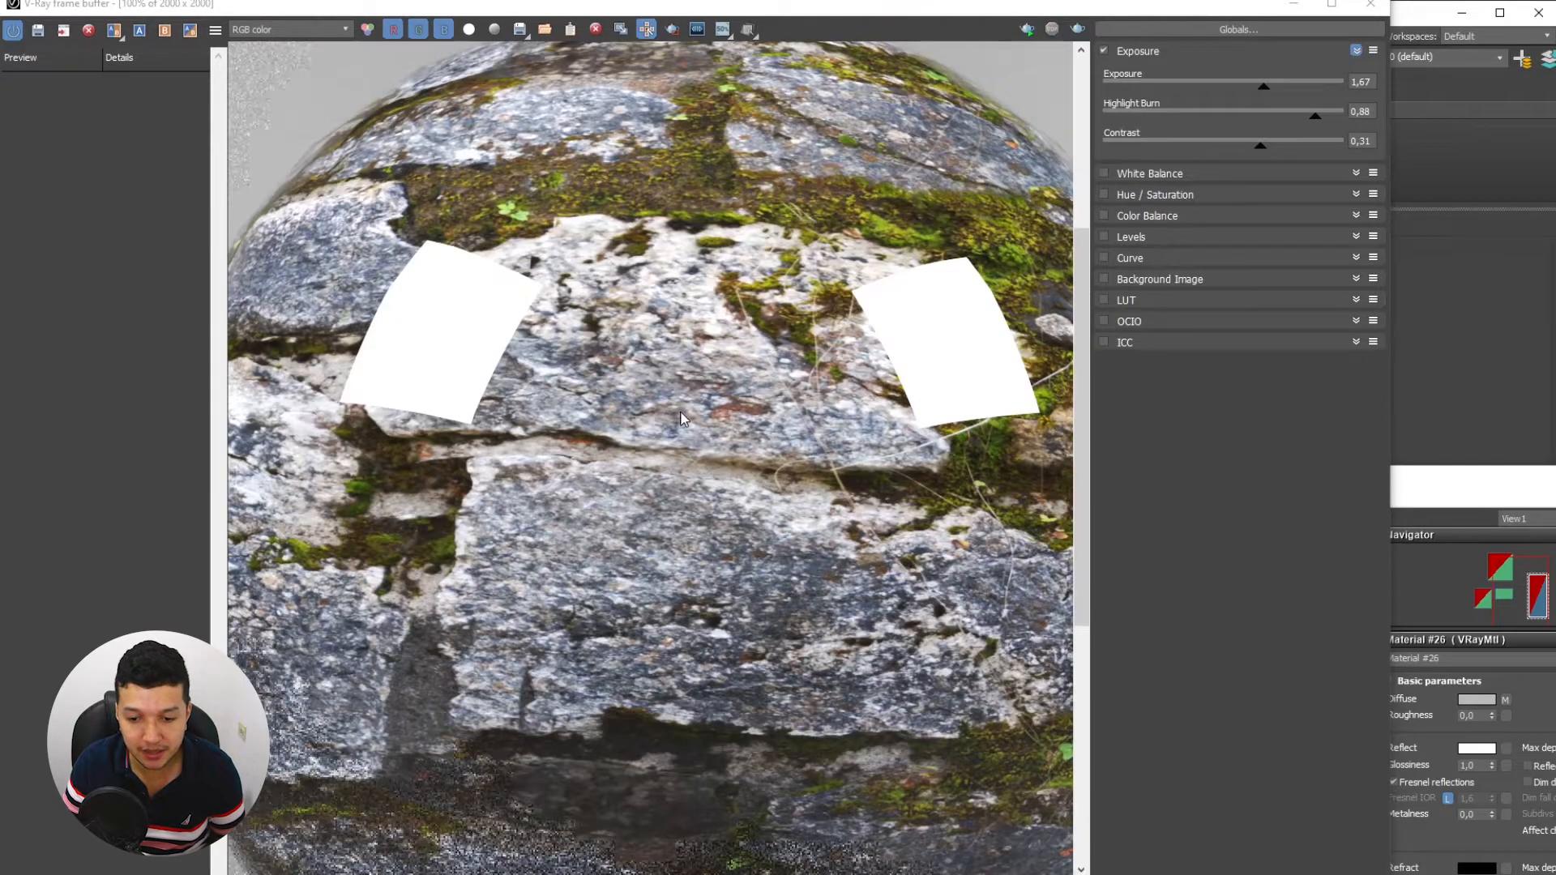
middle_click_drag(872, 449, 707, 420)
scroll(708, 419, "down", 2)
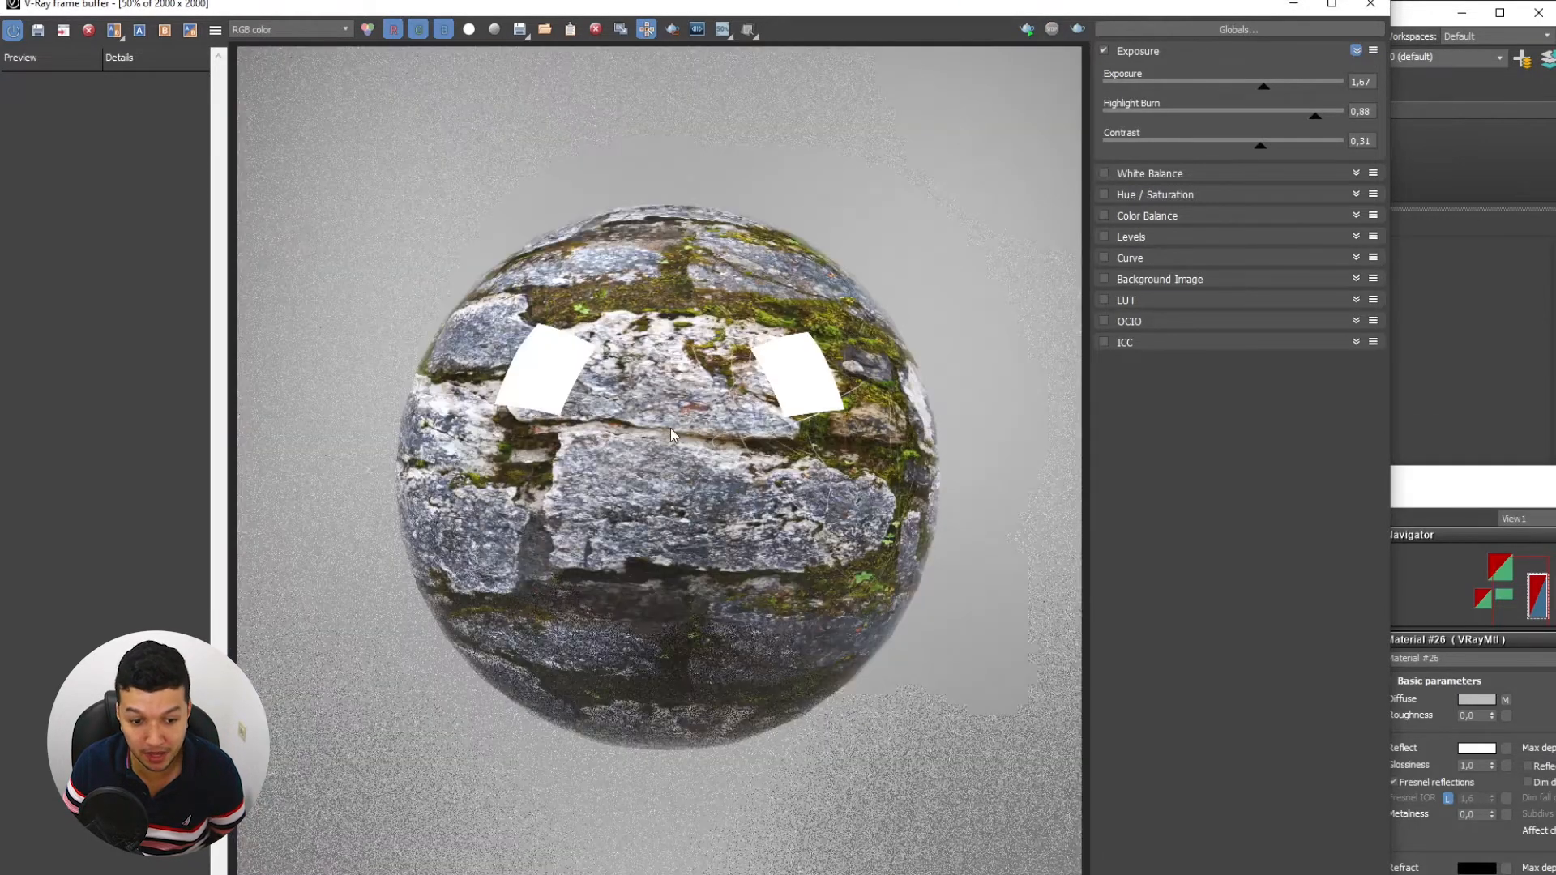
scroll(479, 402, "up", 2)
middle_click_drag(702, 438, 567, 444)
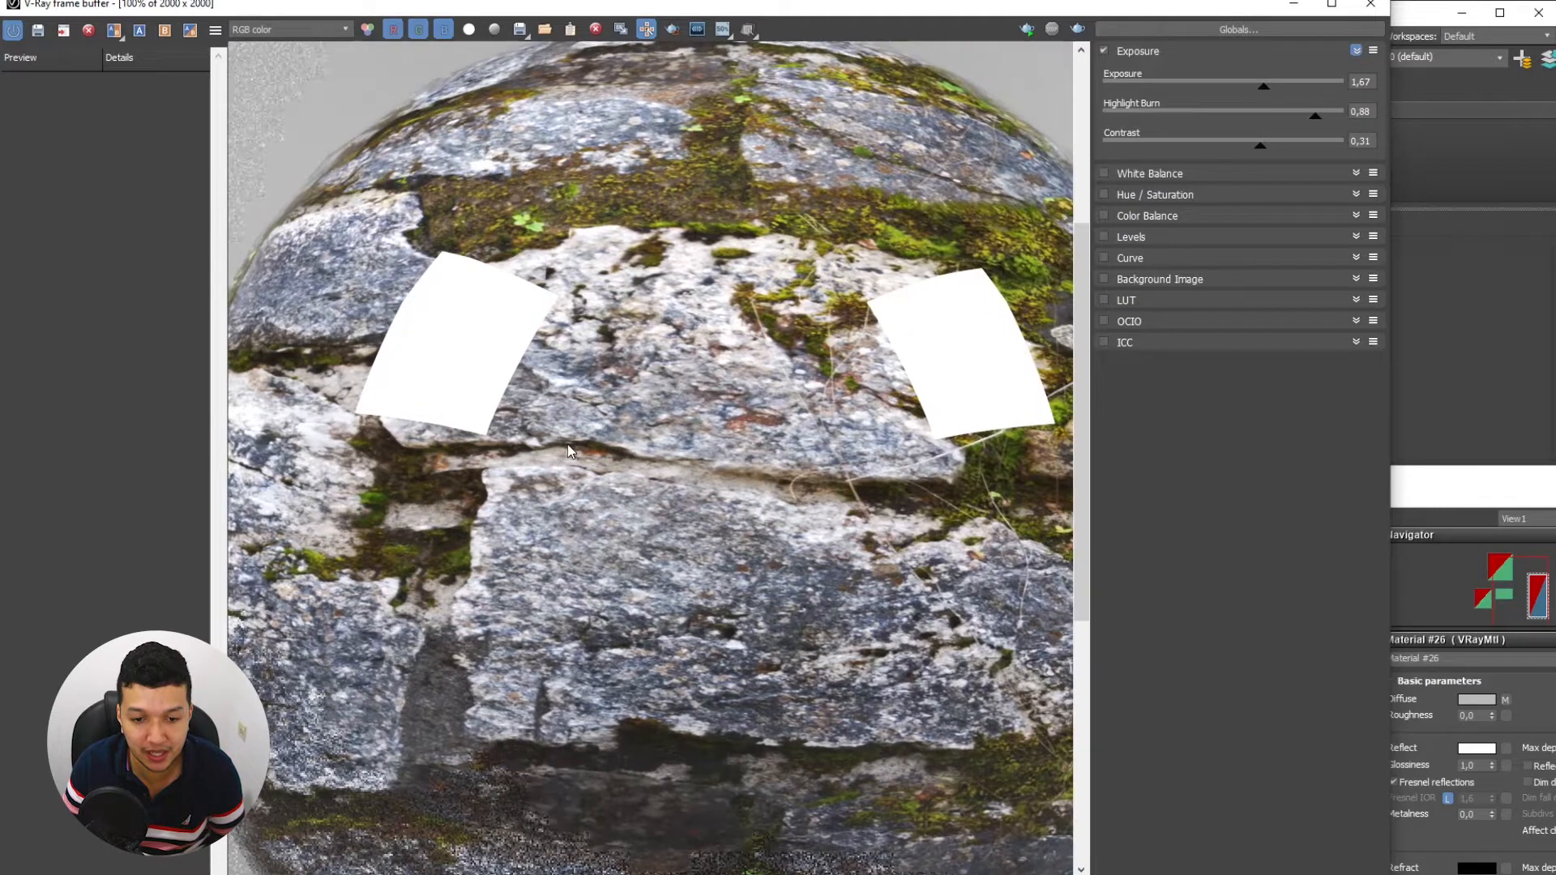
scroll(567, 444, "down", 2)
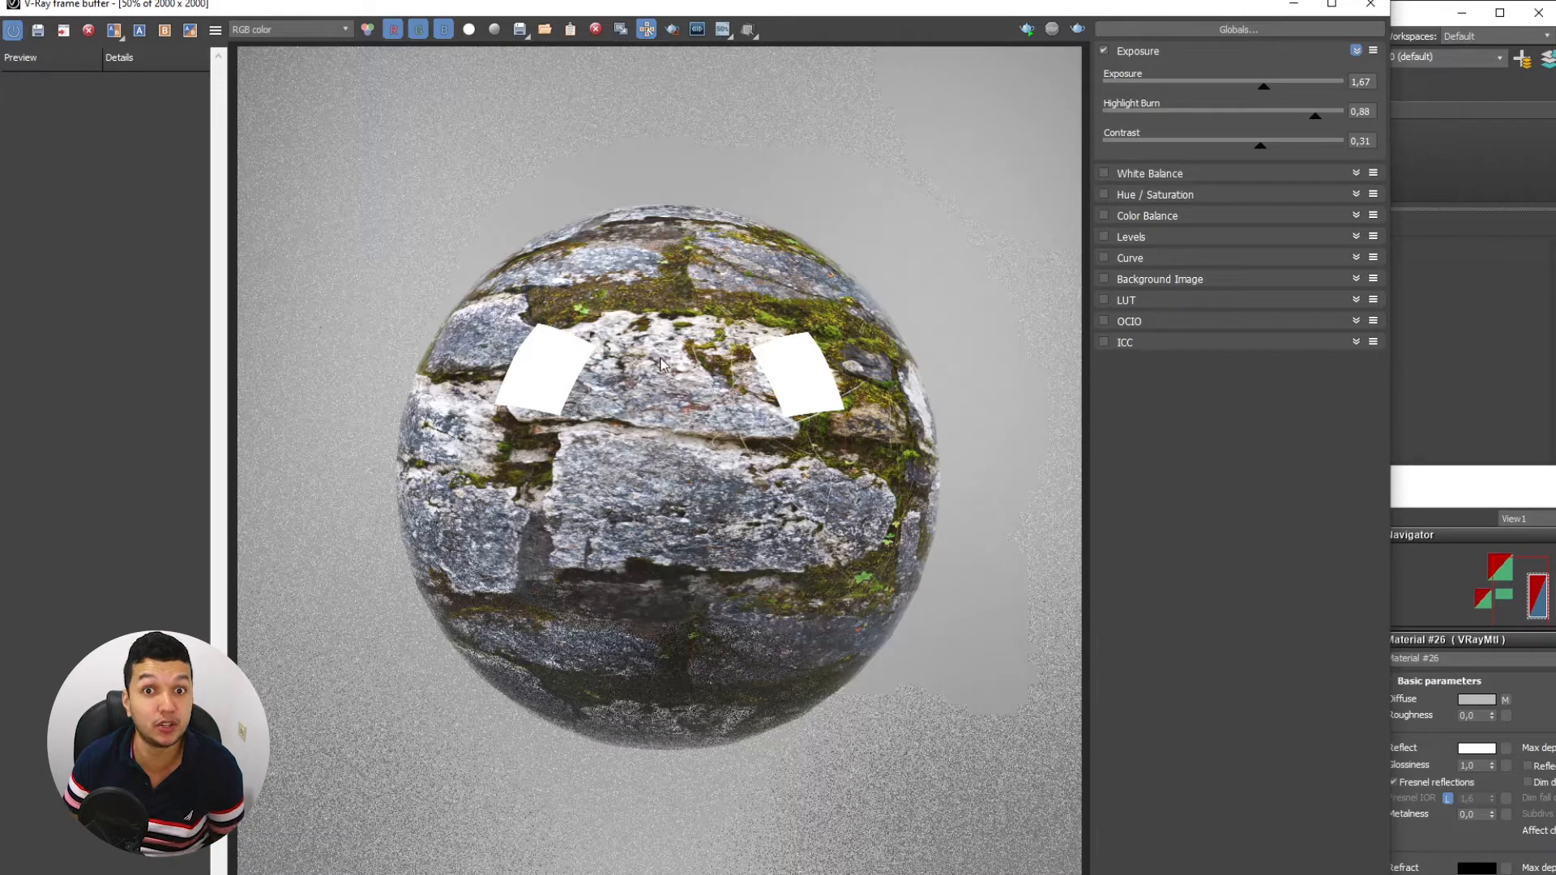
Reconnect the VRayNormalMap to the material's Bump map, with the bump amount at 100,0
left_click(1456, 486)
left_click_drag(1421, 484, 1297, 158)
middle_click_drag(915, 584, 892, 509)
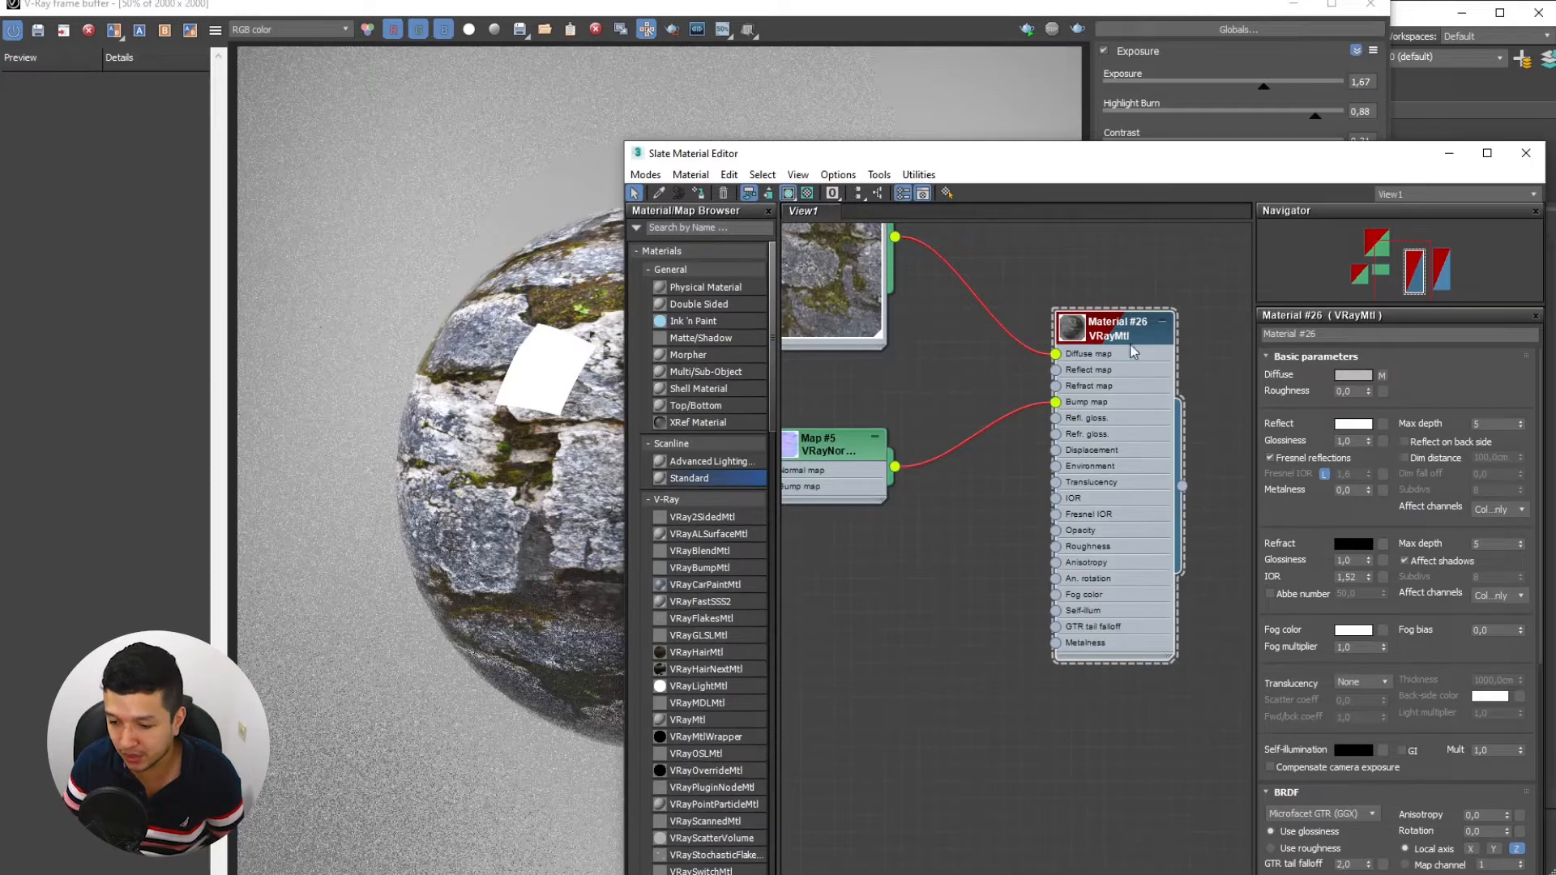
left_click_drag(1262, 154, 1187, 52)
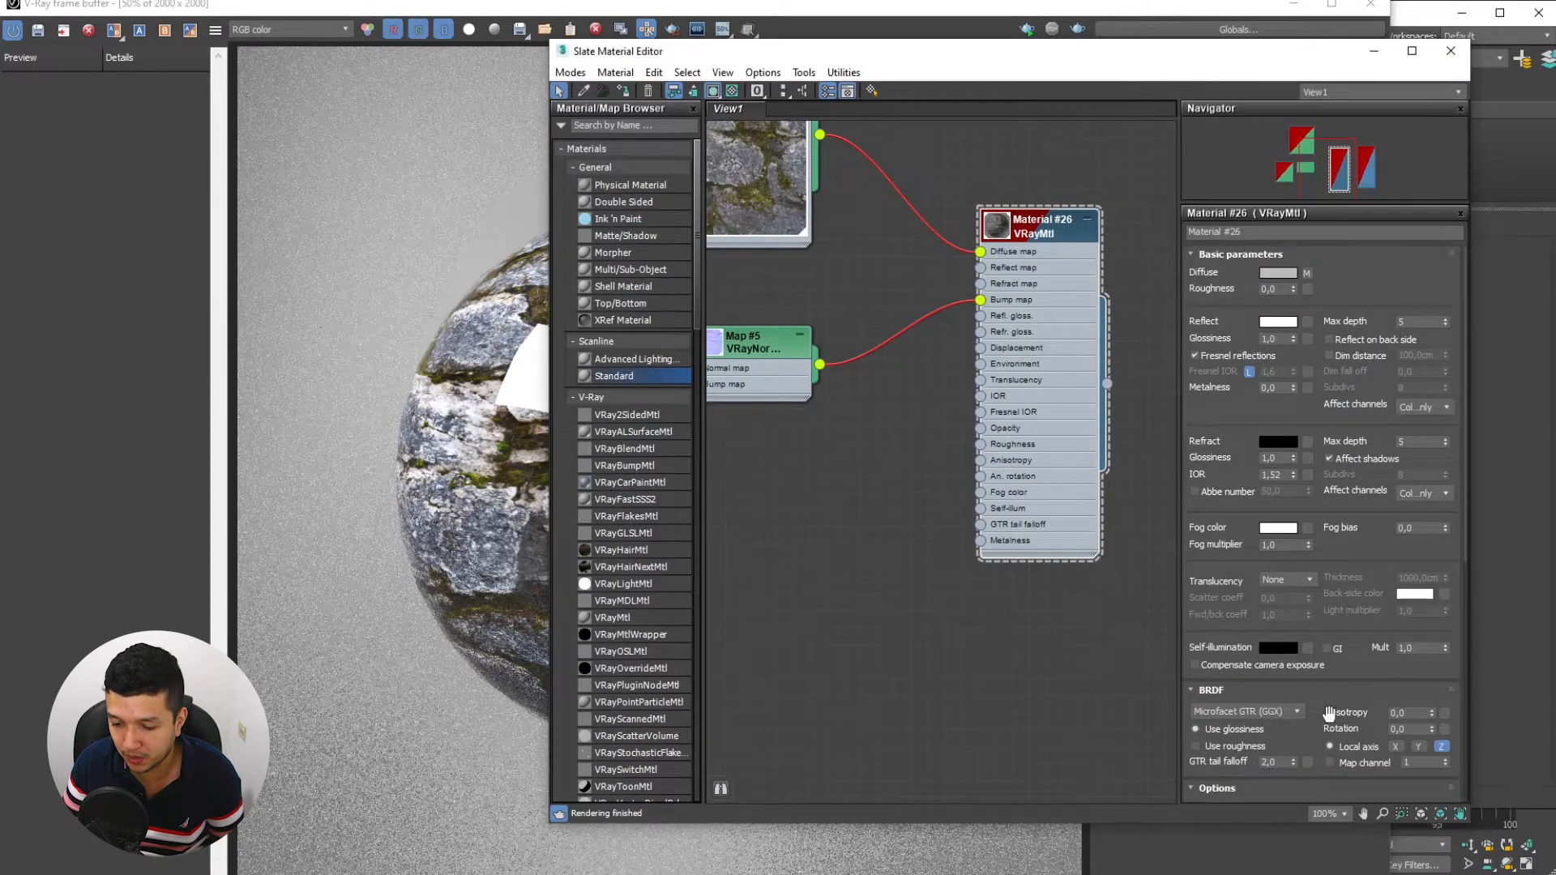
scroll(1329, 713, "down", 5)
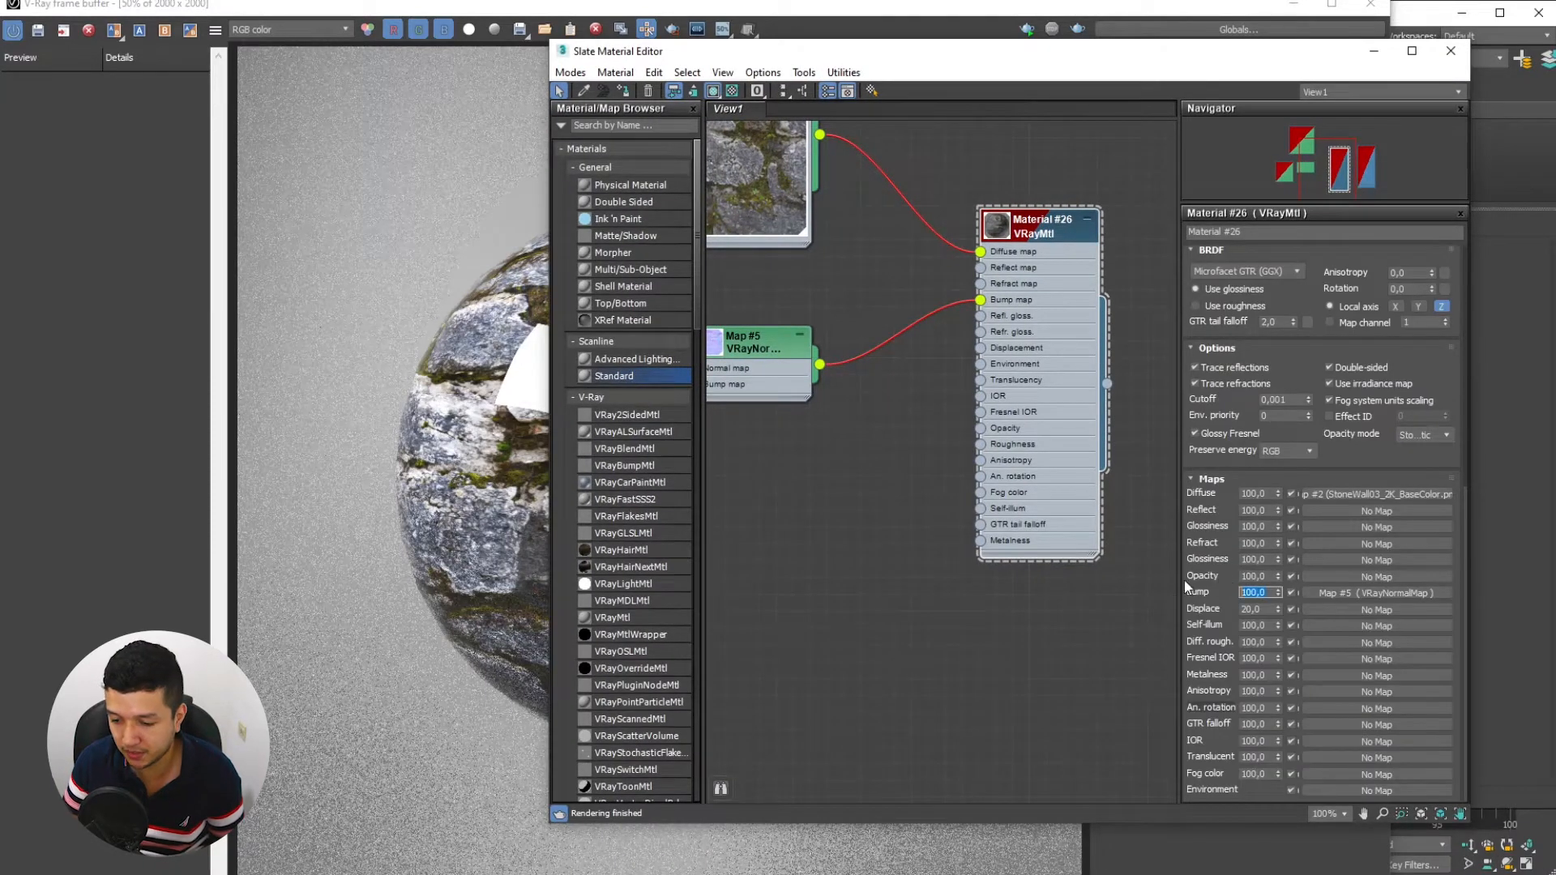
middle_click_drag(959, 515, 1141, 502)
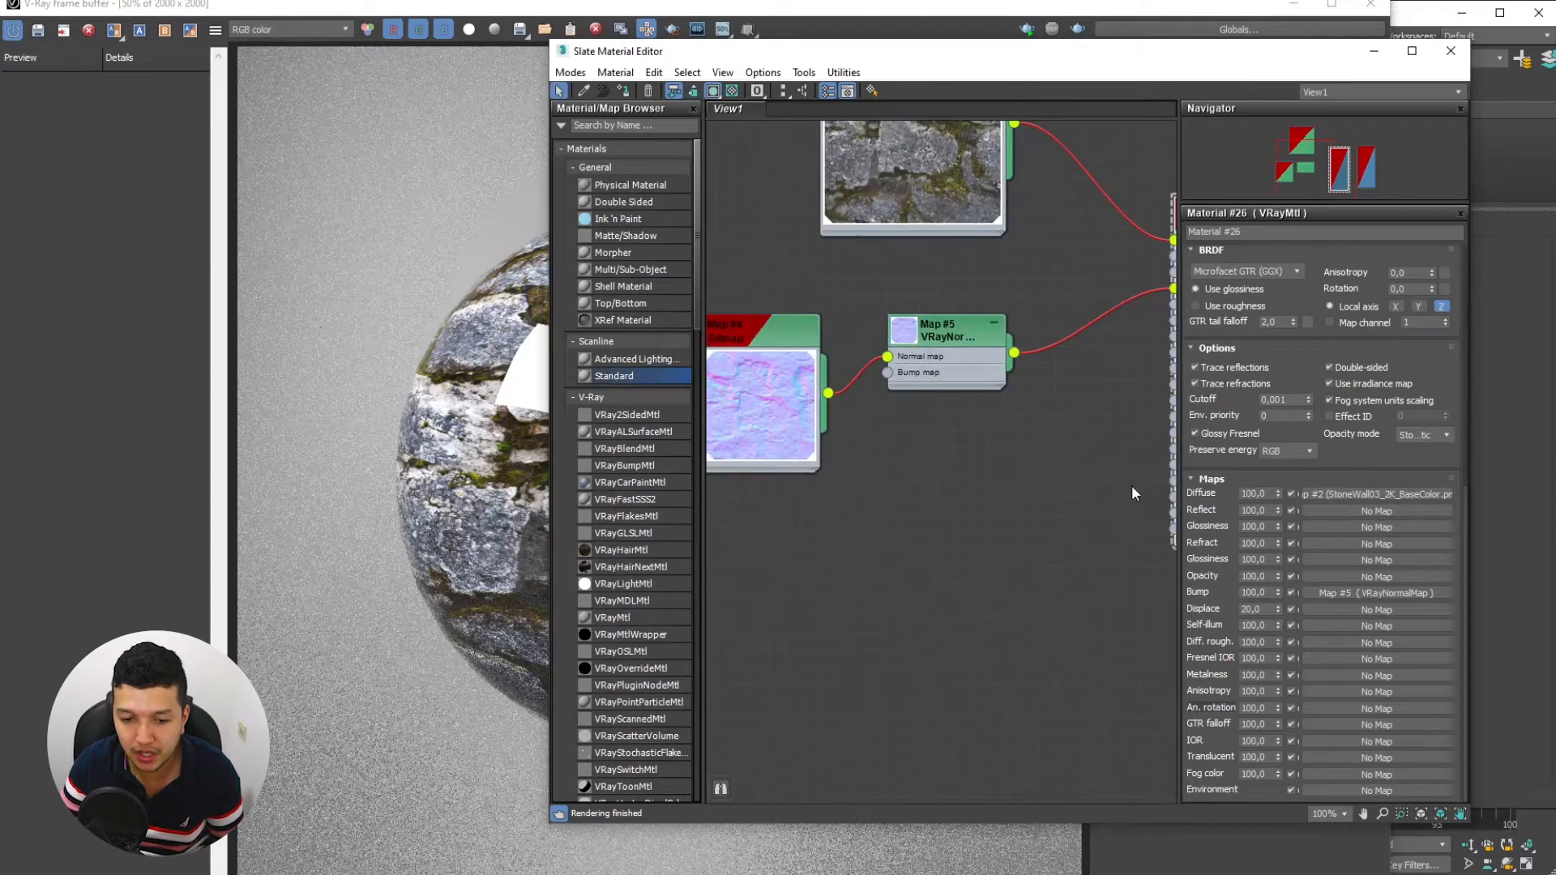
Set the VRayNormalMap's normal map multiplier to 0,2 and render the sphere again
left_click(931, 314)
double_click(936, 322)
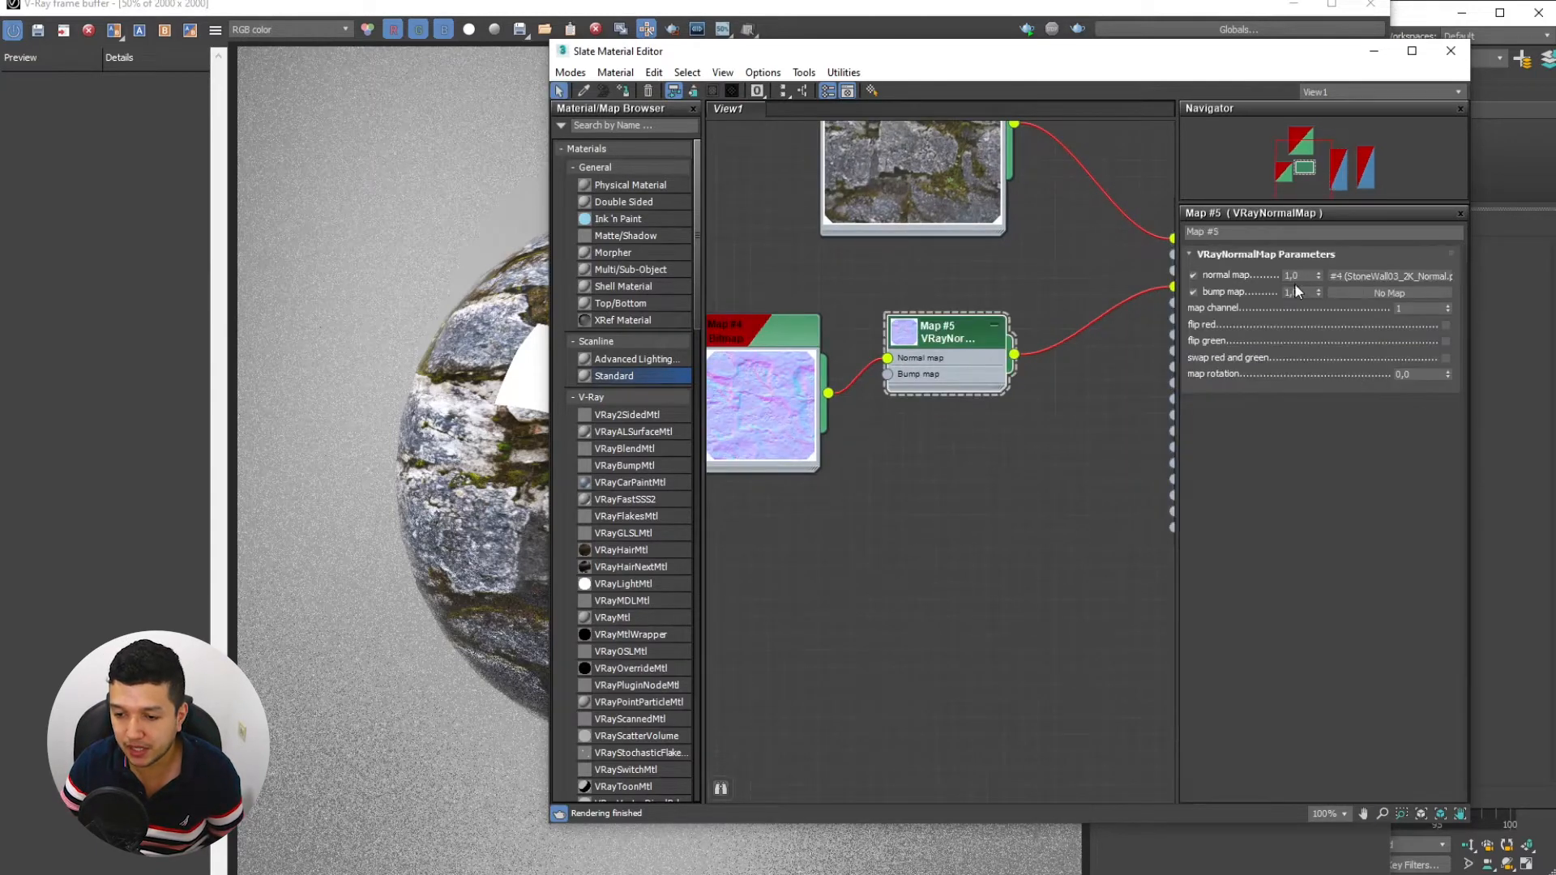
type("0,2")
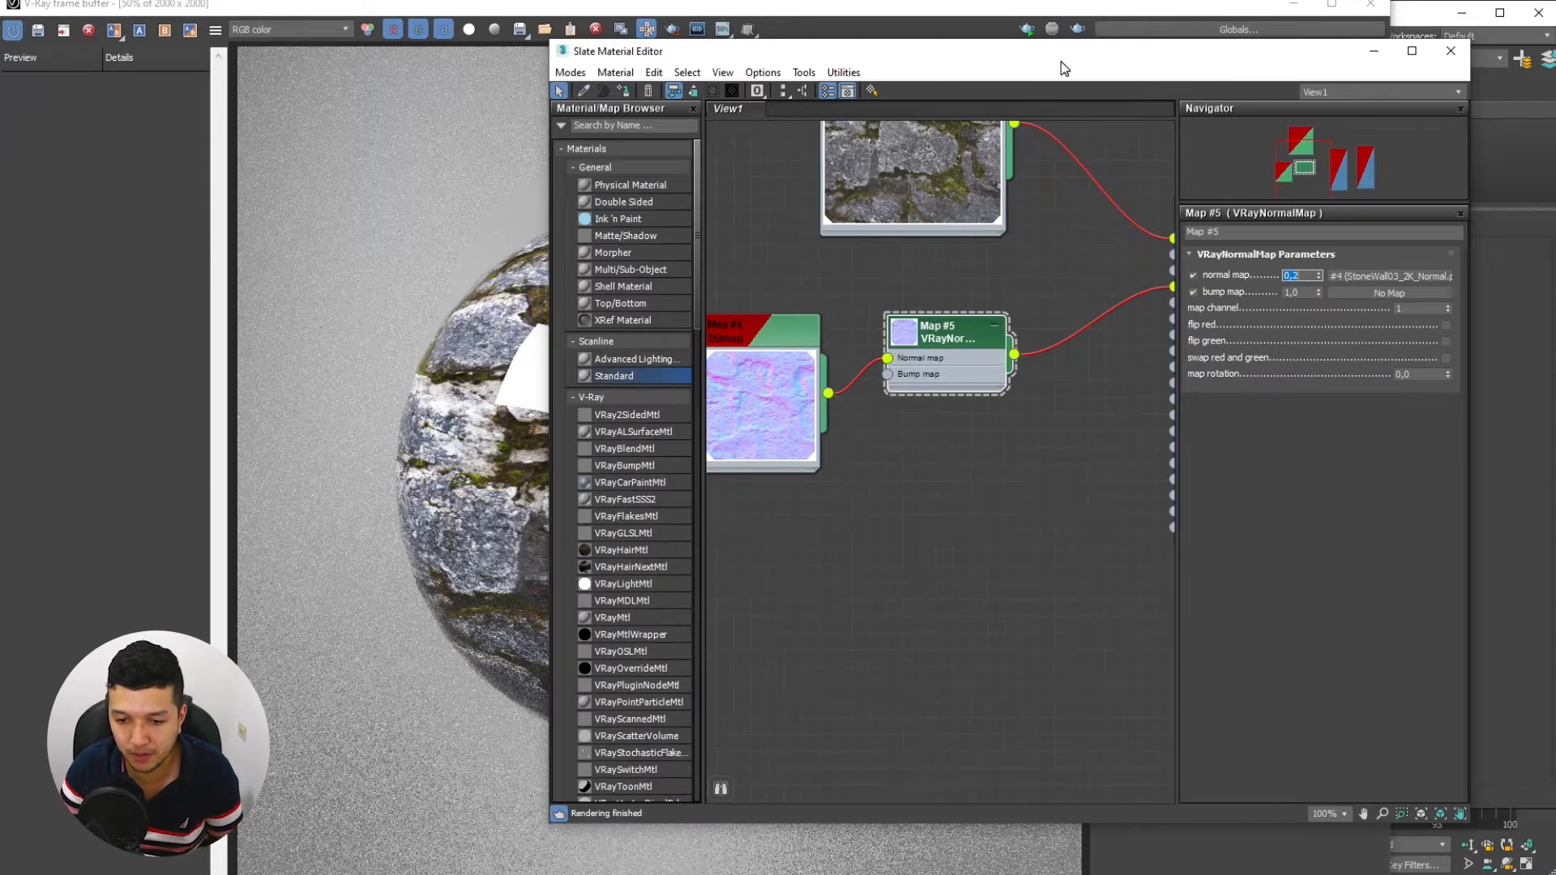
left_click_drag(1062, 61, 1555, 106)
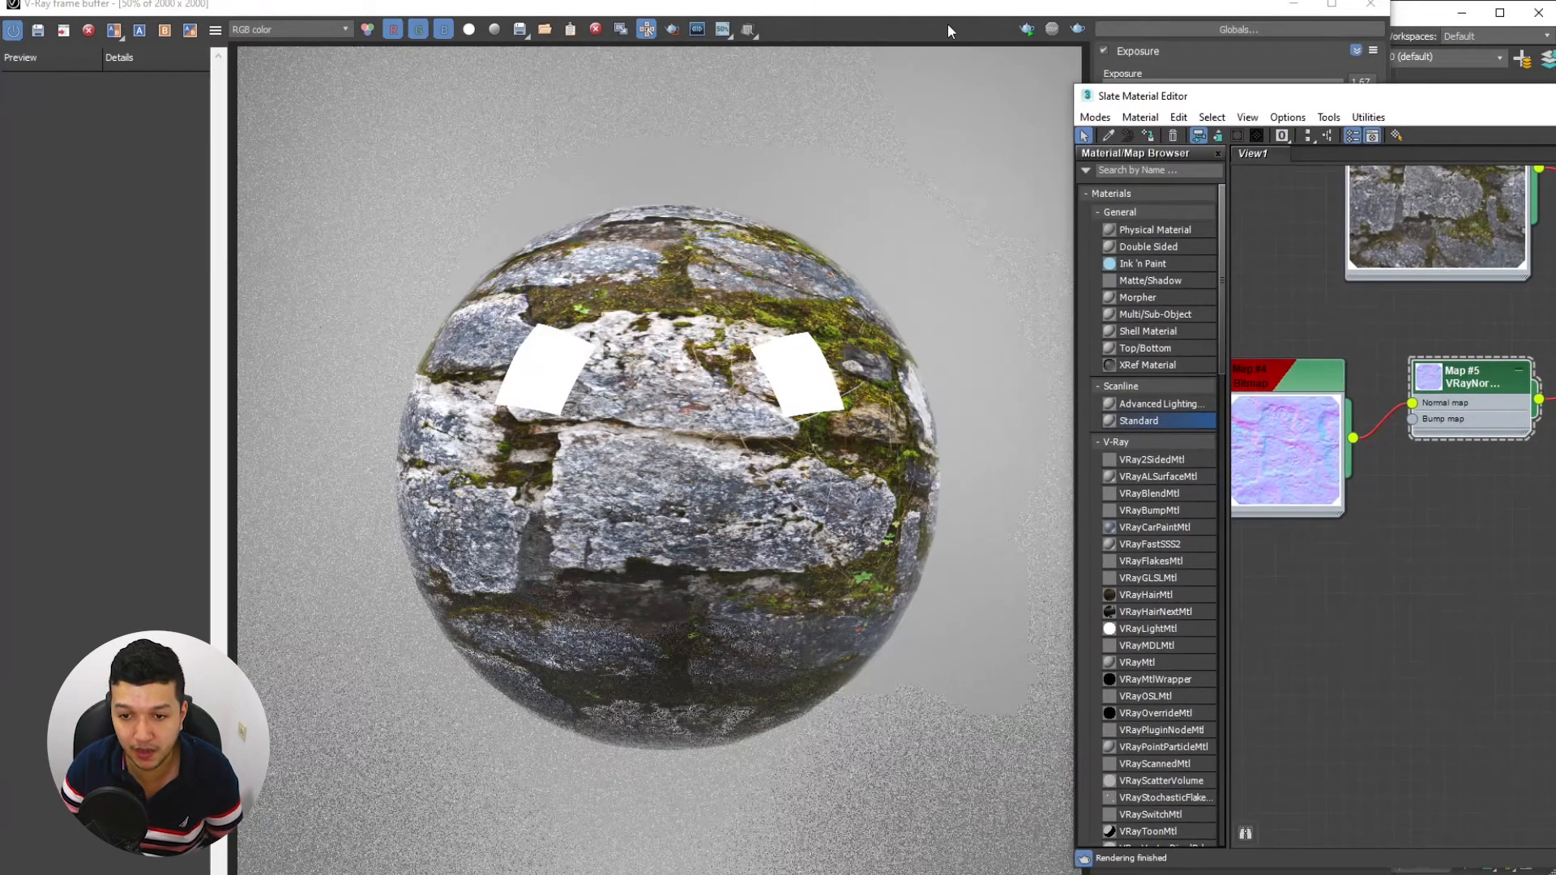
left_click_drag(1309, 99, 615, 98)
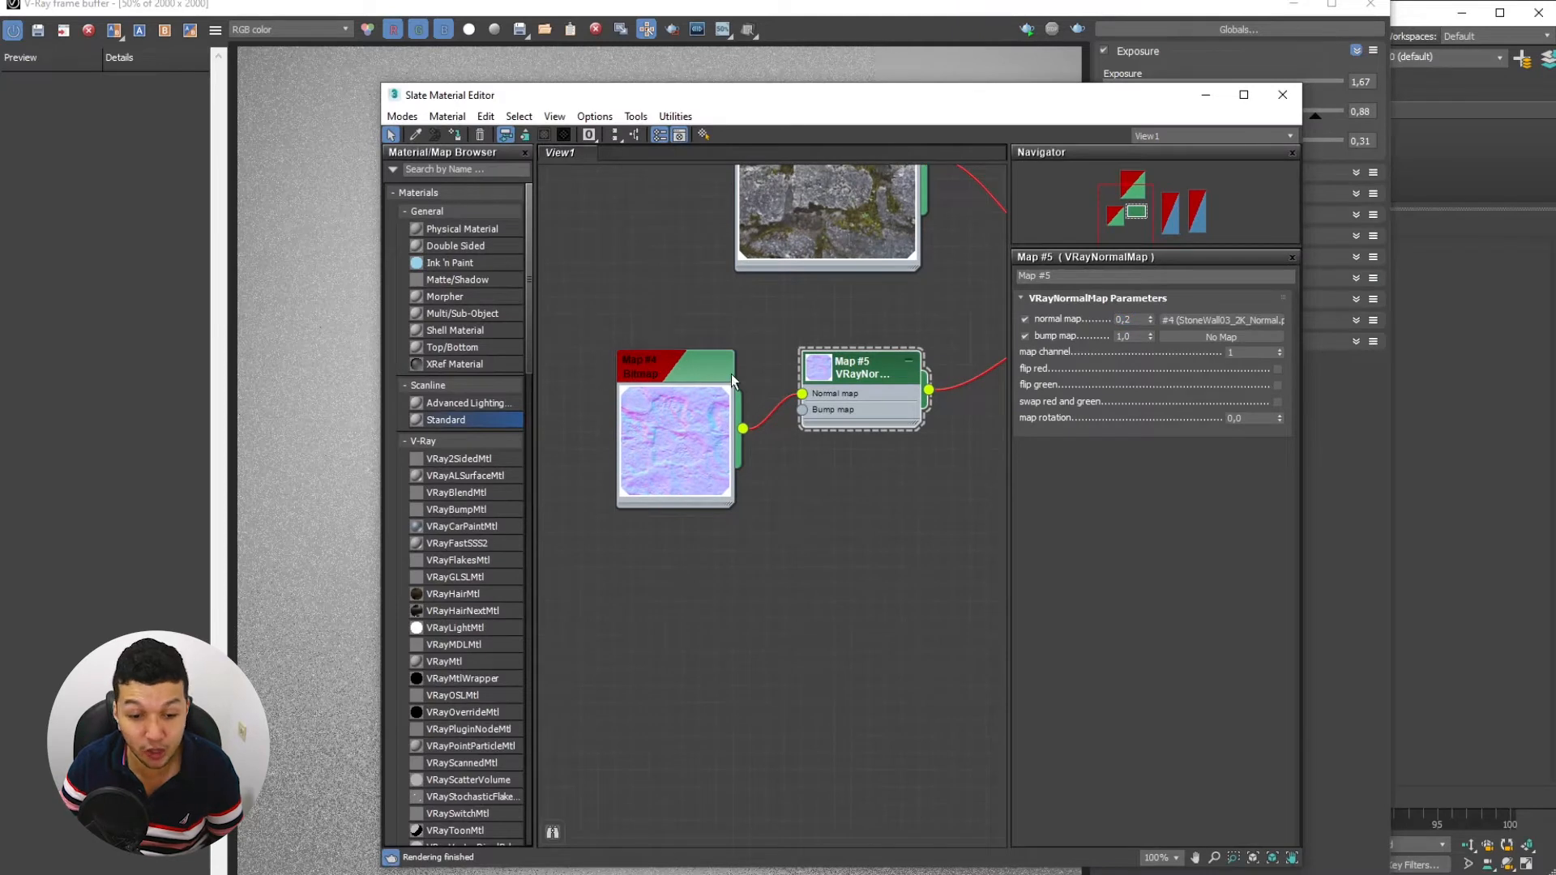
middle_click_drag(661, 397, 648, 441)
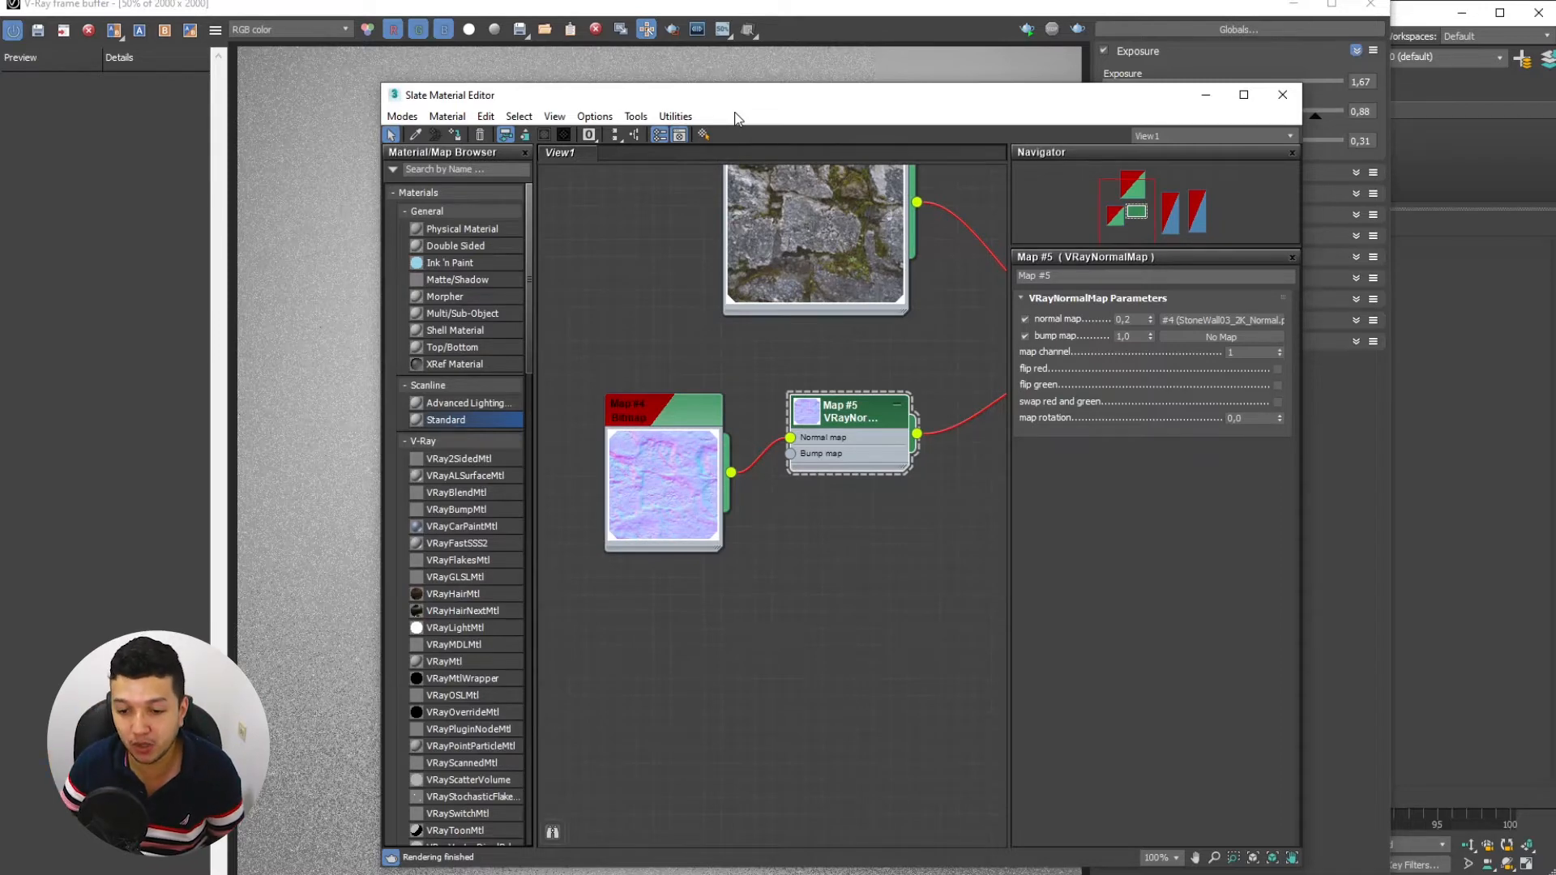
left_click_drag(939, 114, 1555, 154)
left_click(1076, 31)
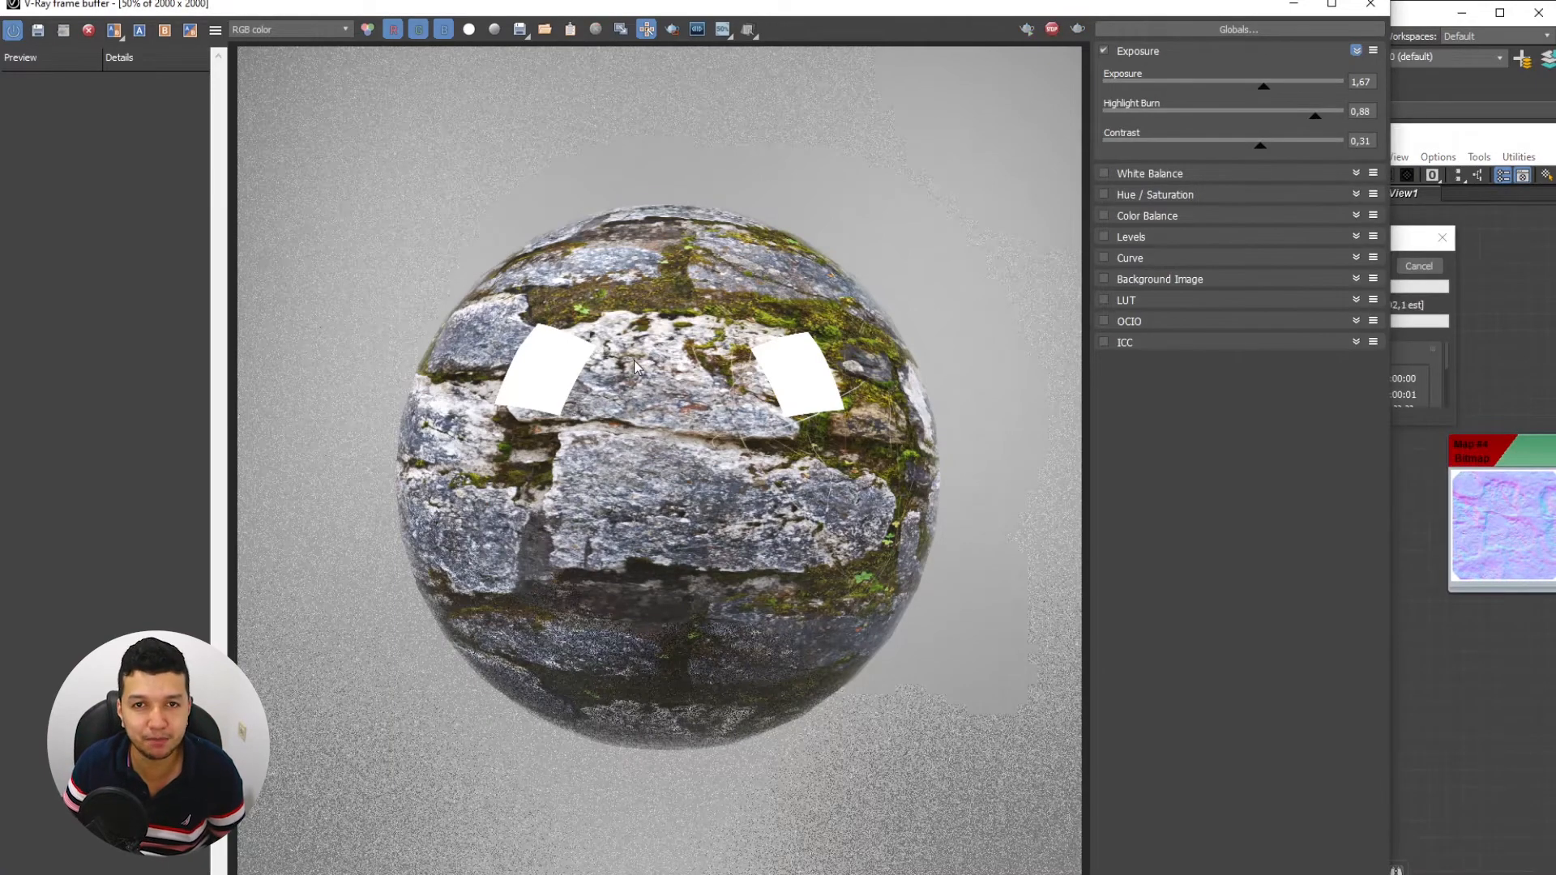
Examine how the normal map breaks up the light reflections and brings out the stone relief in the new render
scroll(742, 375, "up", 1)
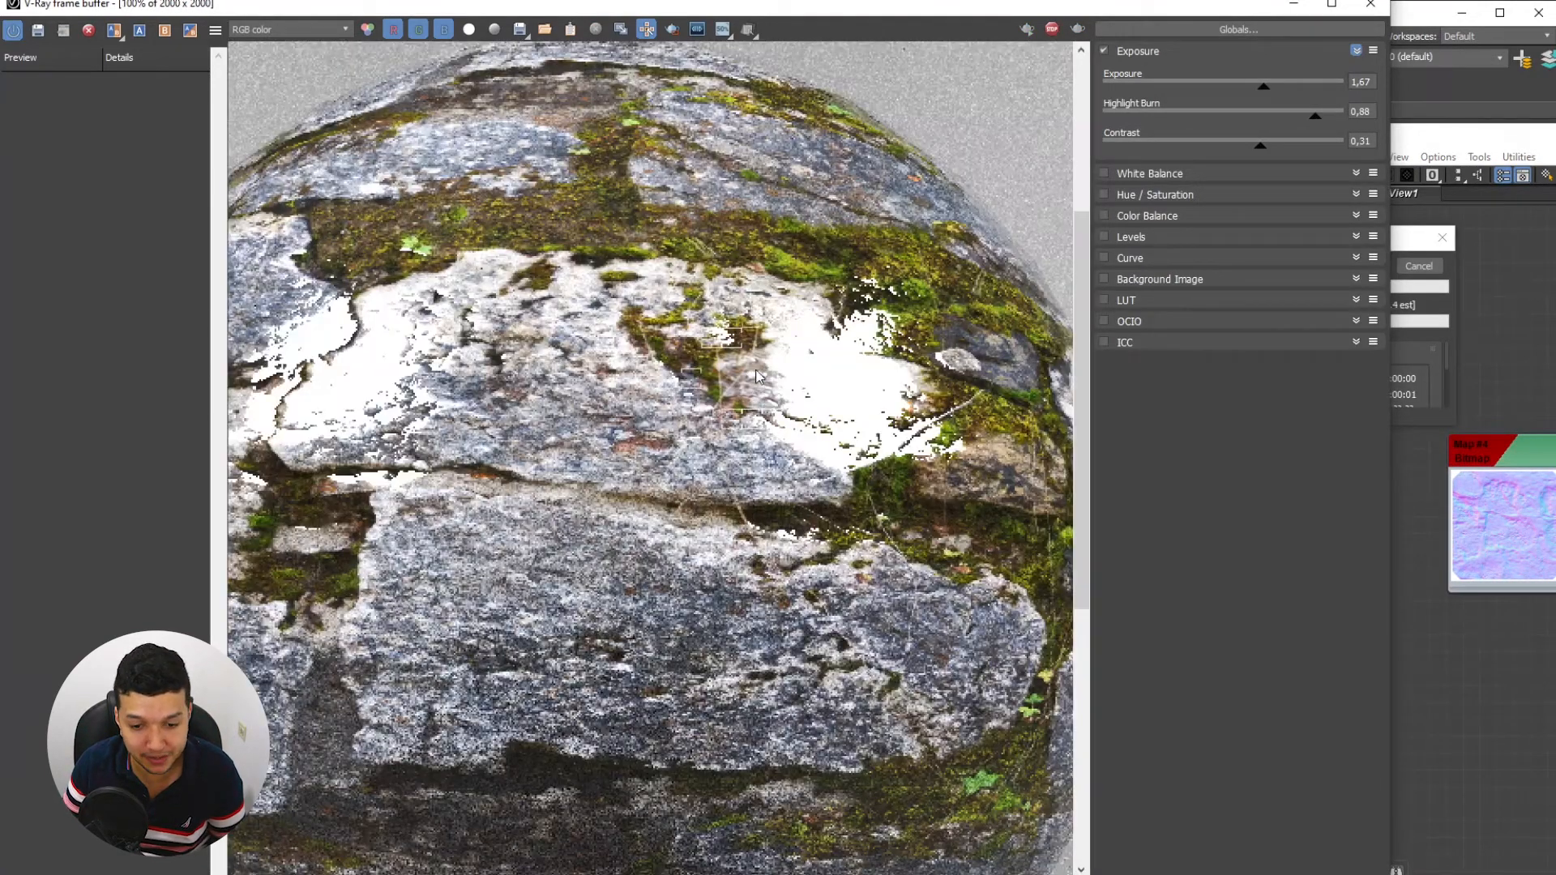
scroll(868, 434, "down", 1)
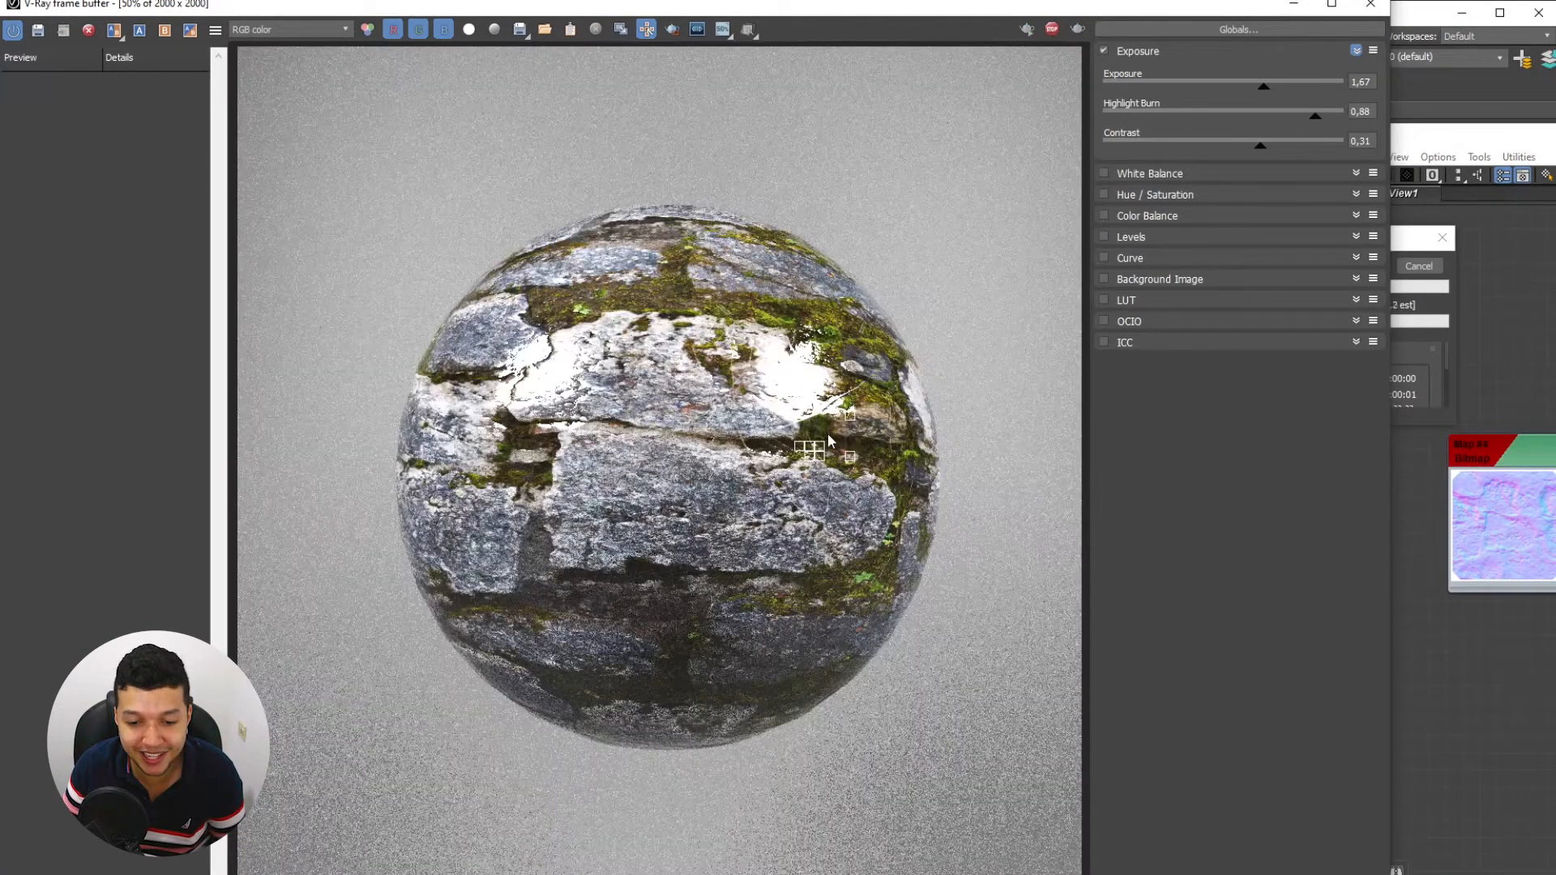
scroll(626, 435, "up", 1)
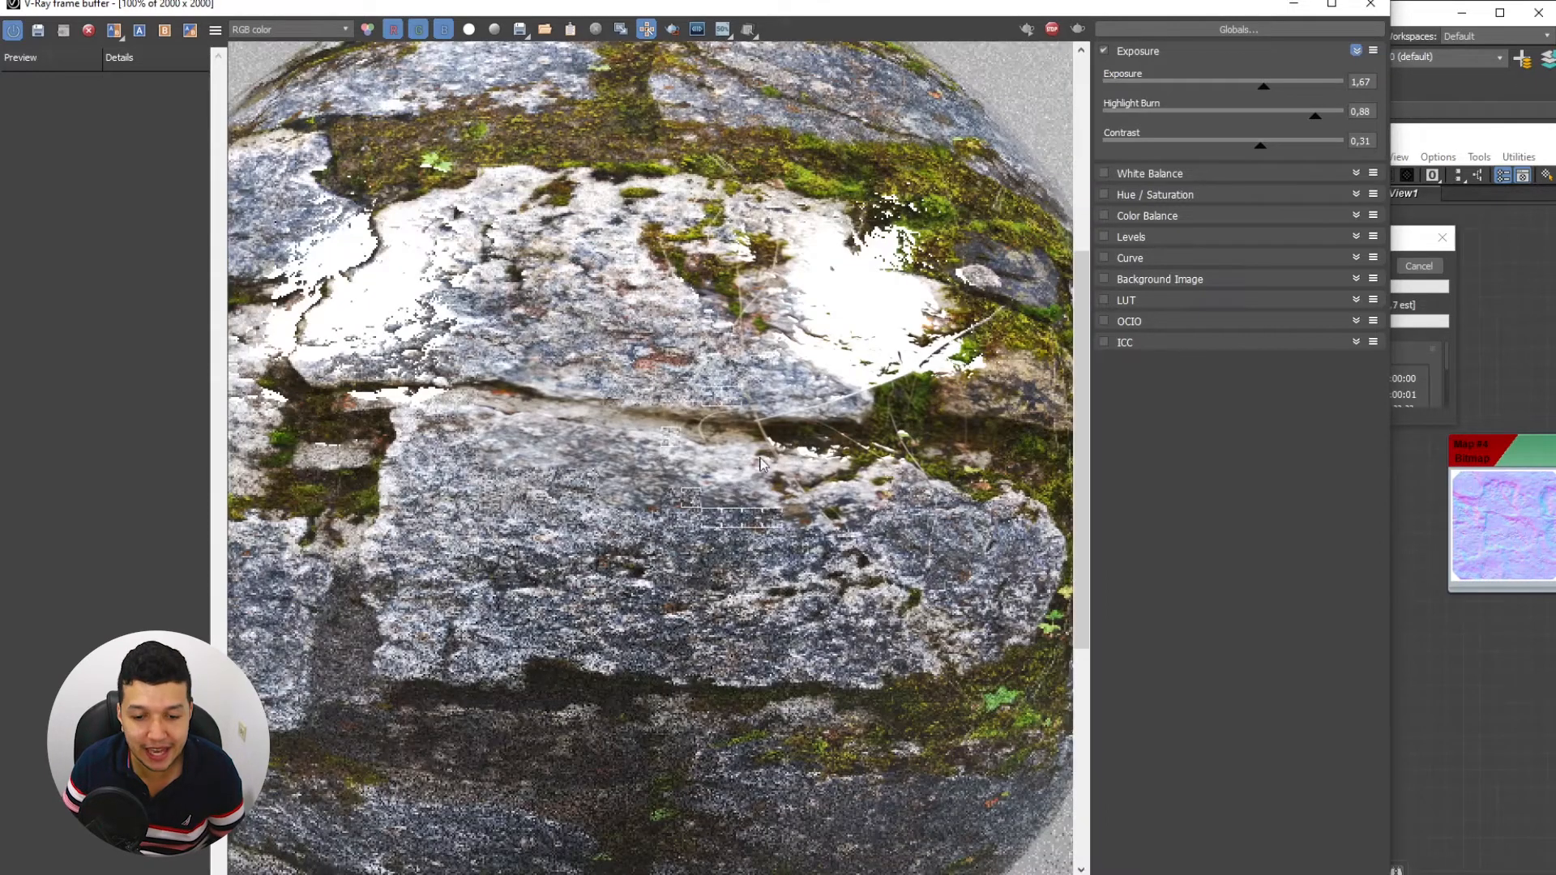
scroll(789, 445, "down", 1)
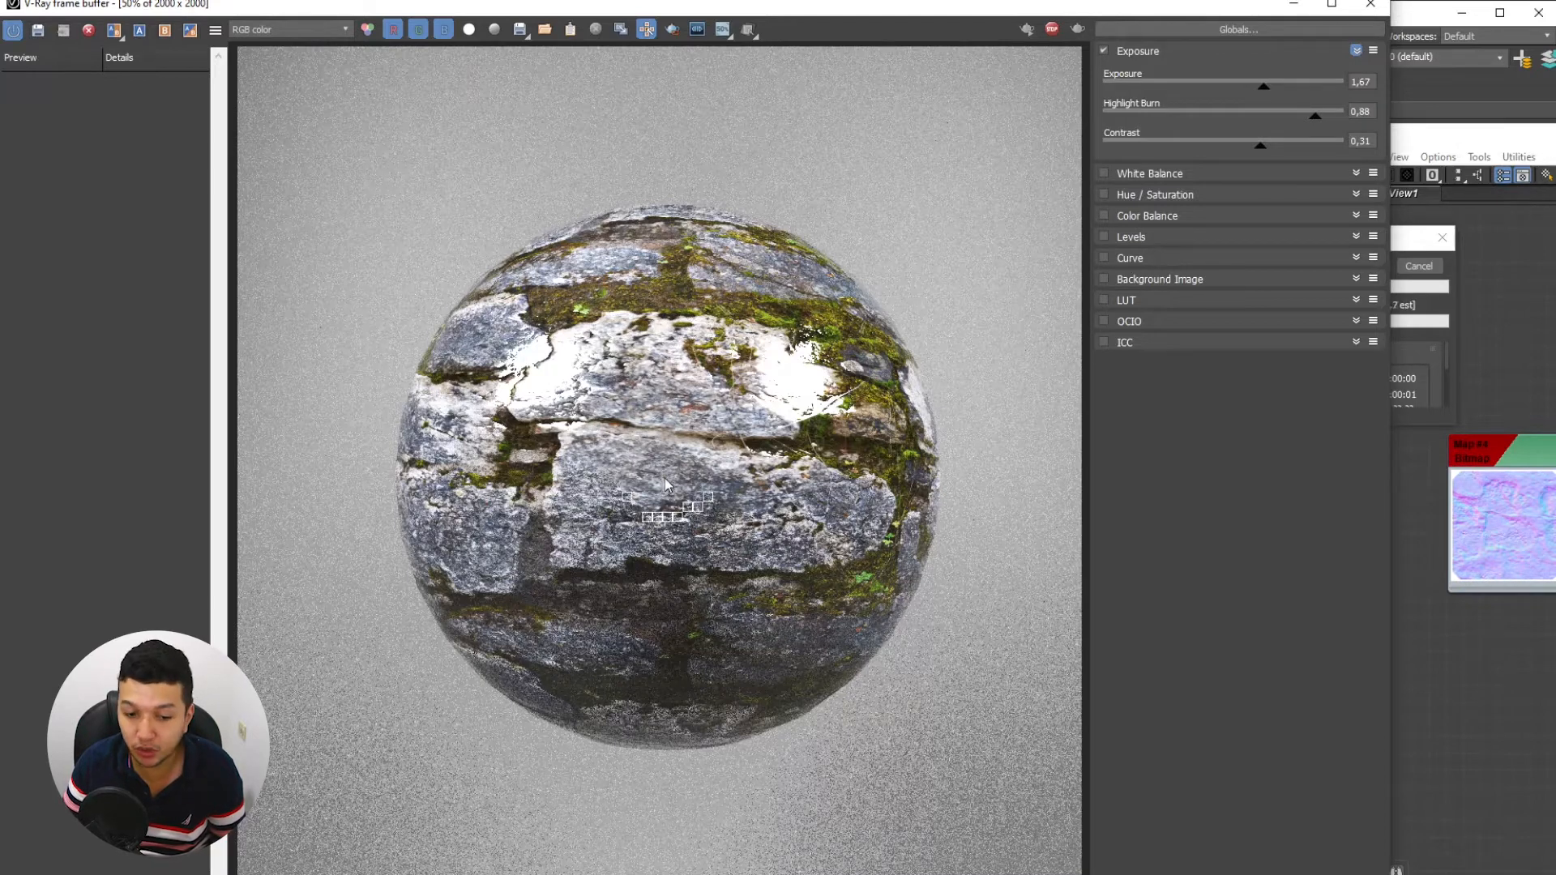
scroll(567, 449, "up", 2)
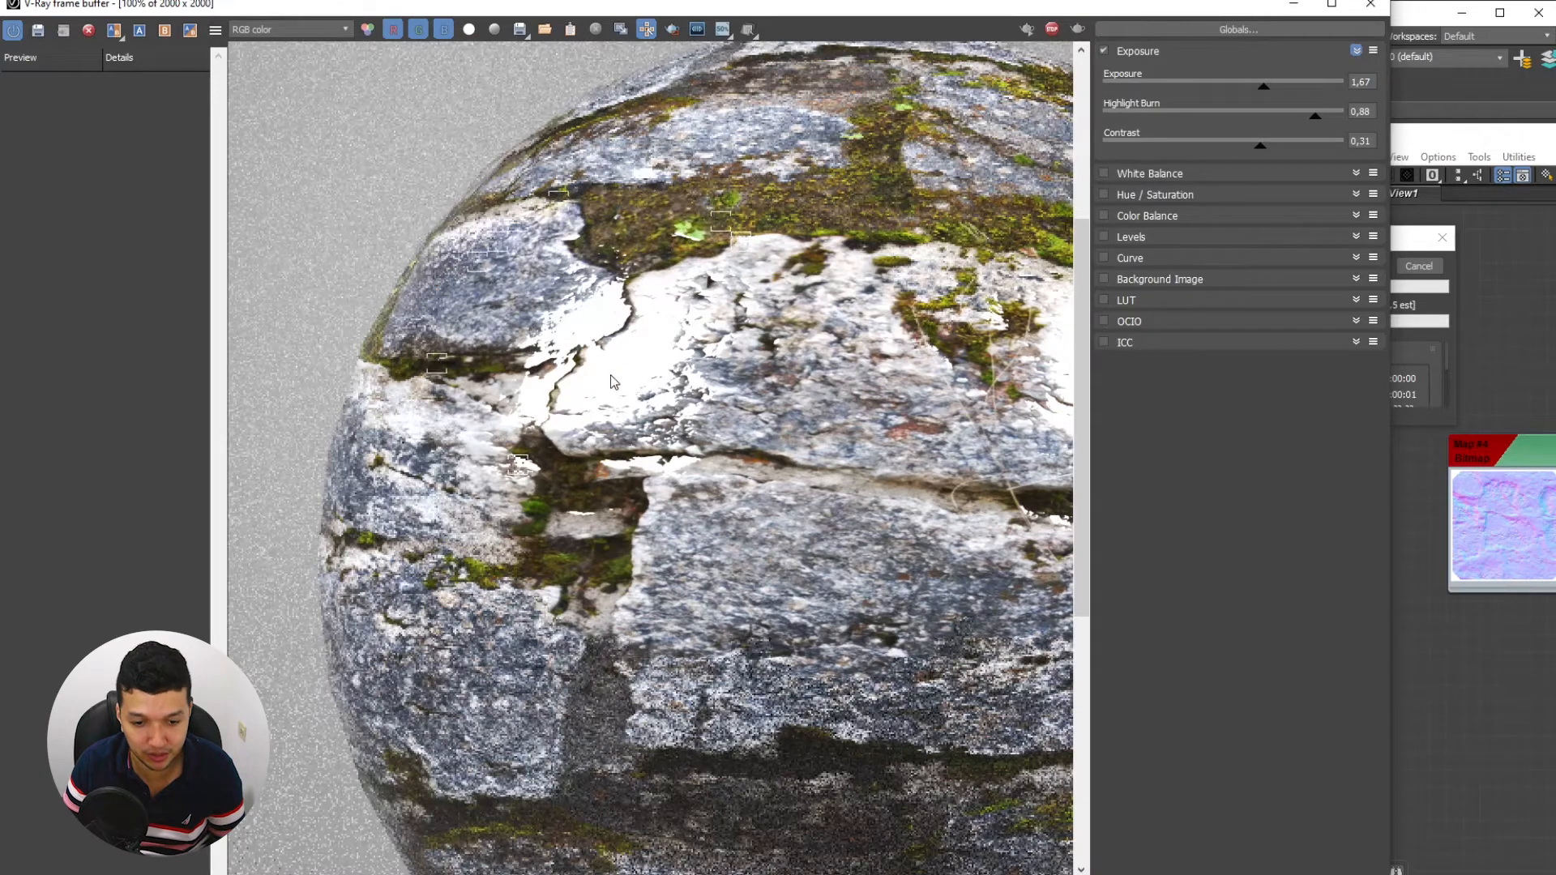
scroll(627, 410, "down", 2)
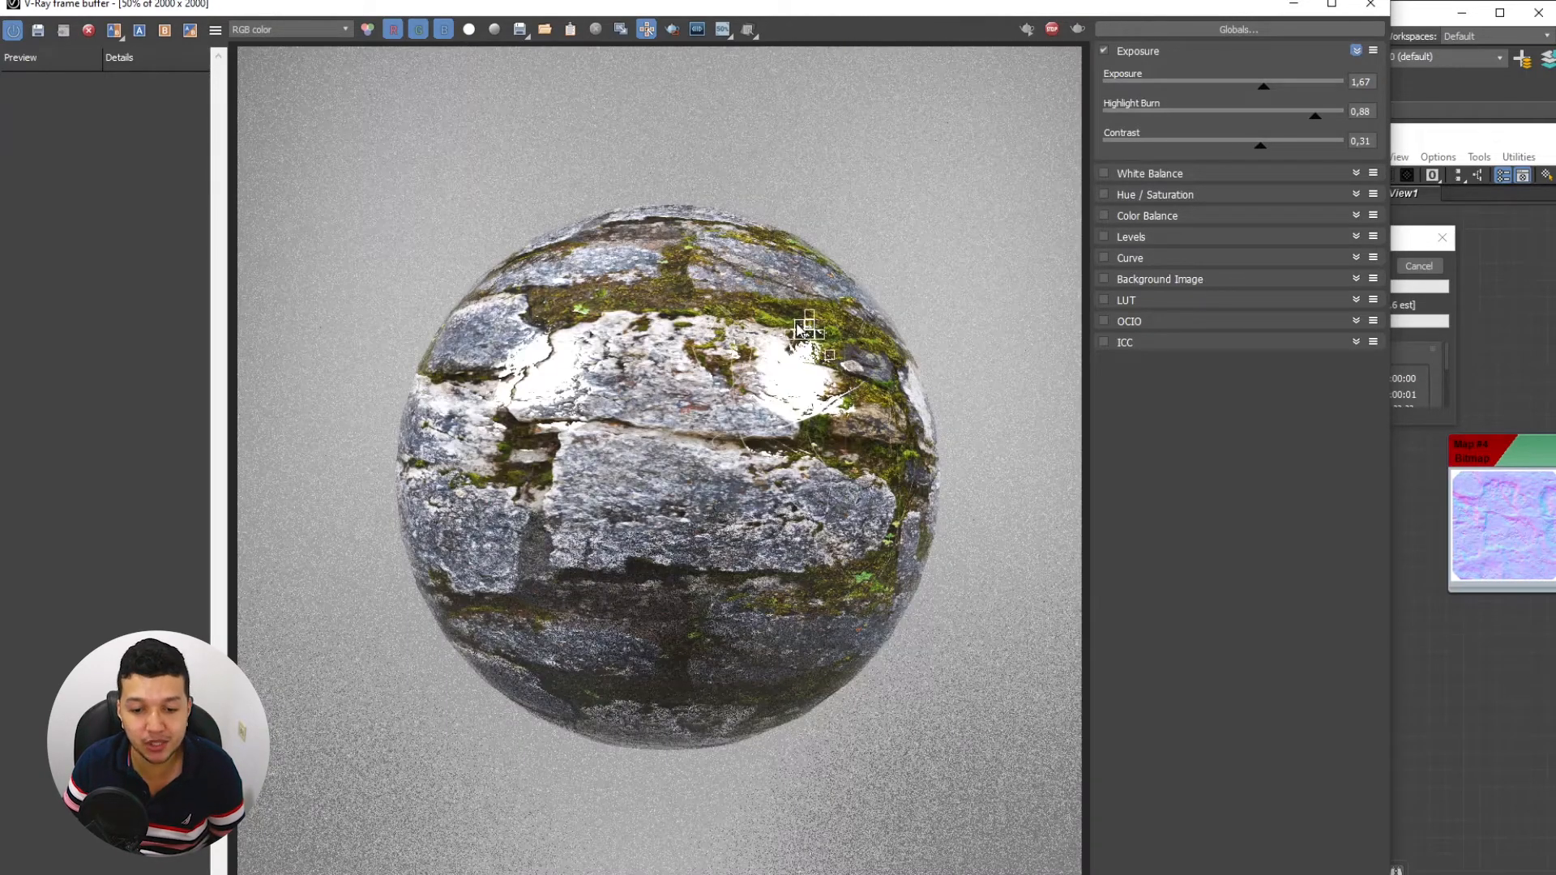
scroll(713, 426, "up", 2)
scroll(673, 434, "down", 2)
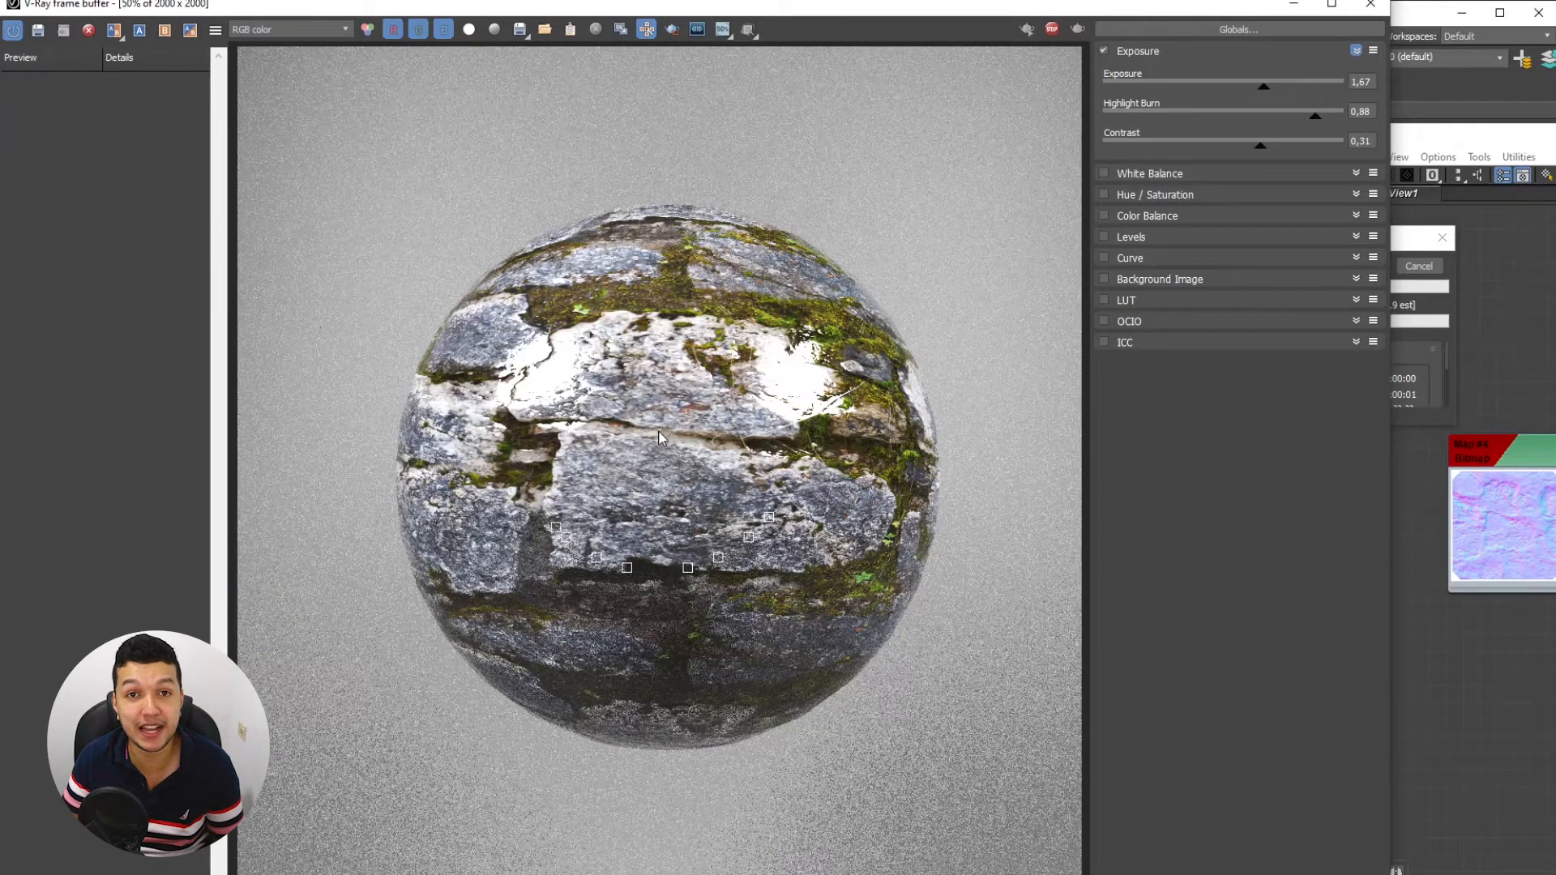
scroll(678, 416, "up", 2)
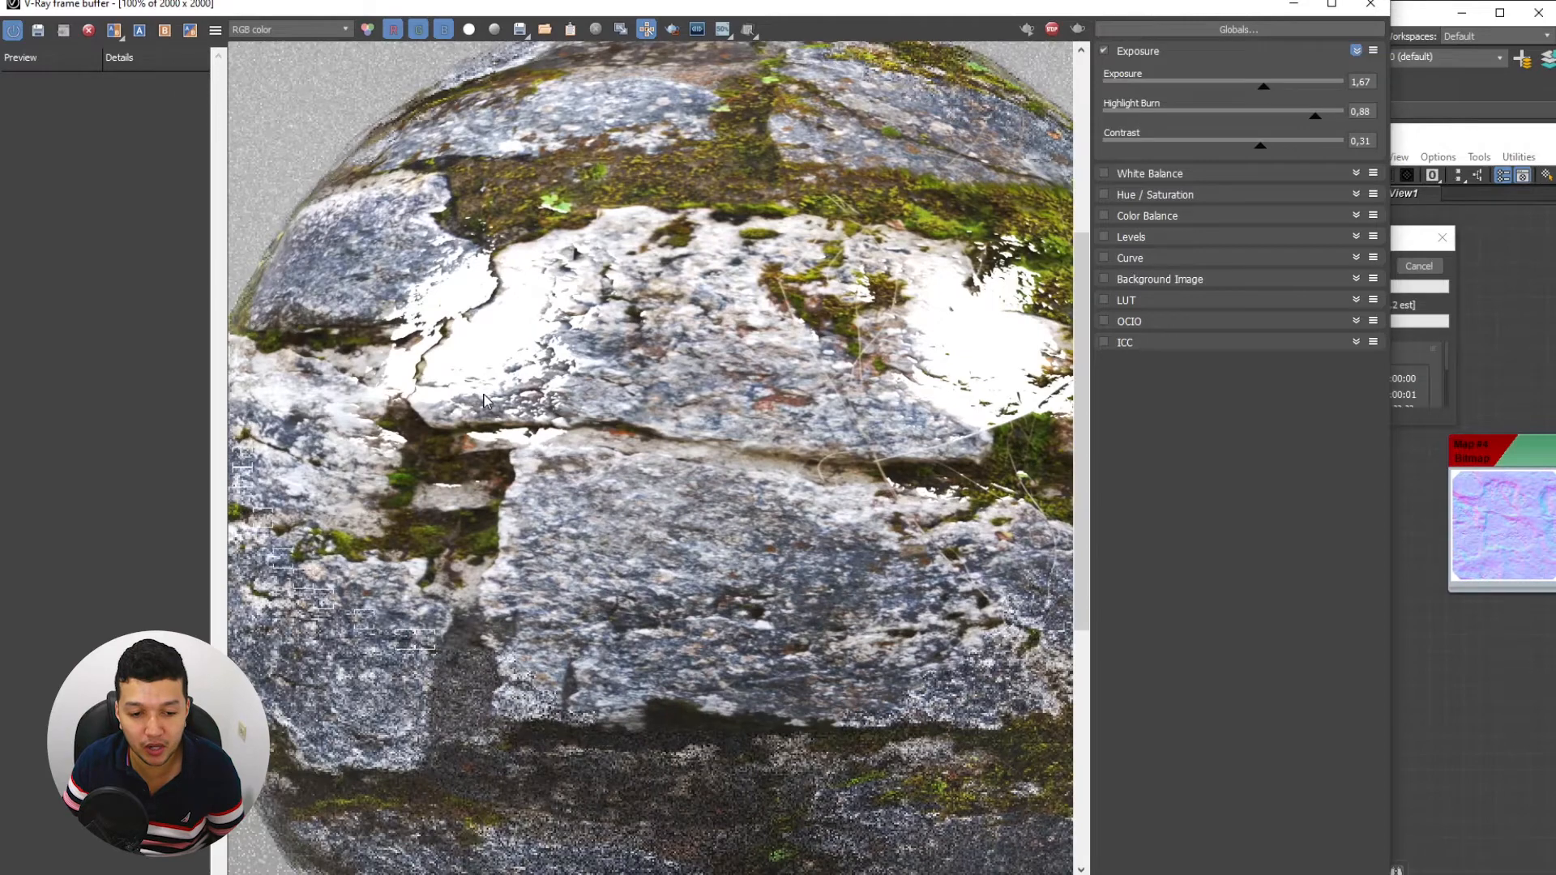
scroll(810, 243, "down", 2)
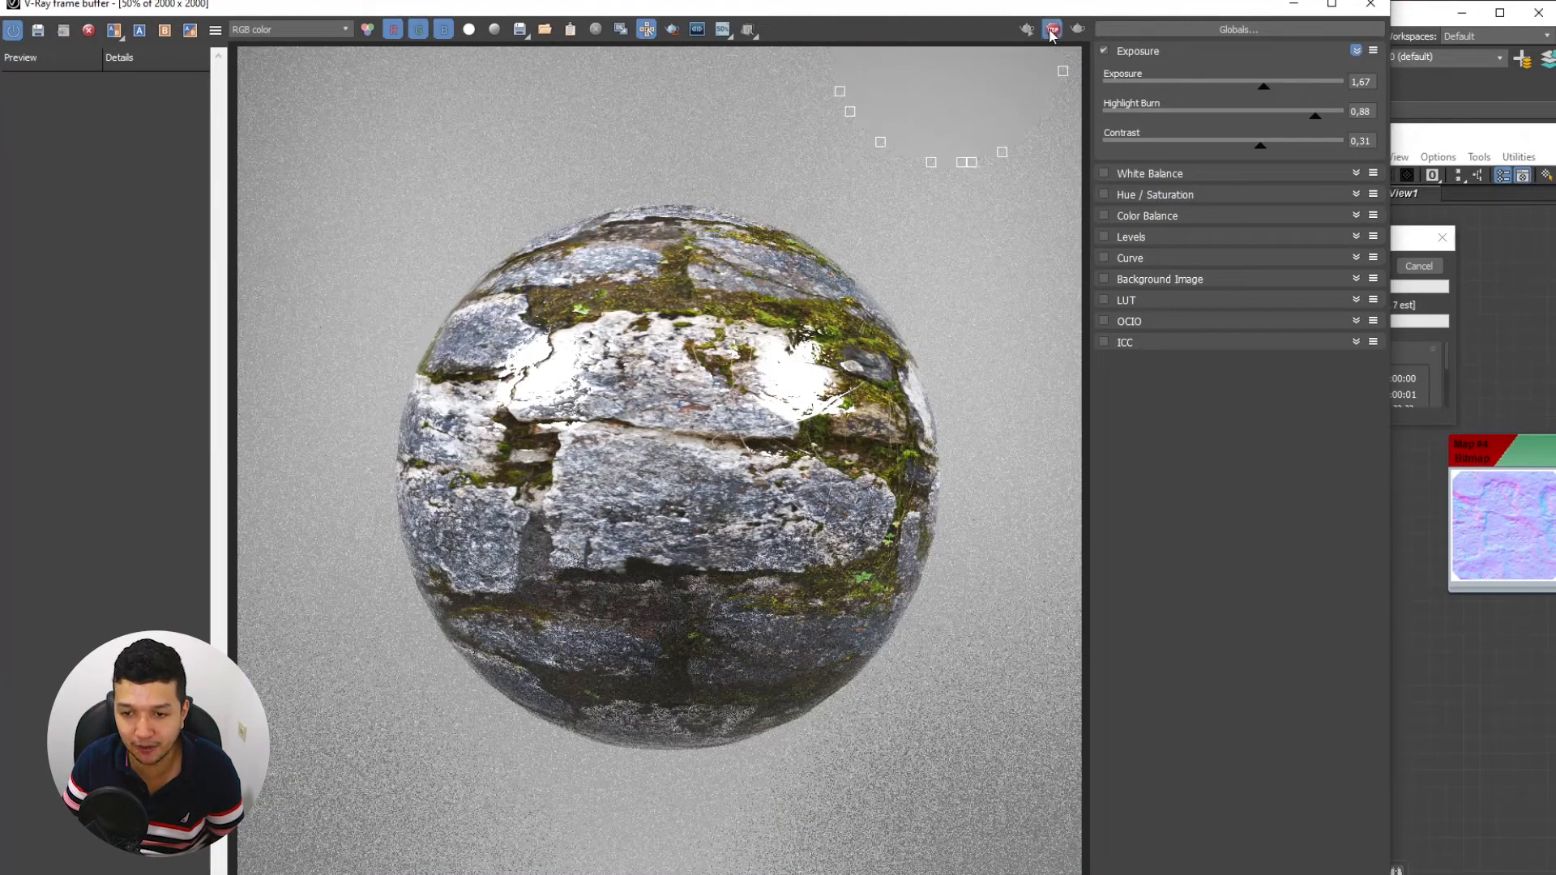
Add the pale greyscale stone wall map as a new bitmap node beneath the VRayNormalMap and enlarge its preview
left_click(1457, 657)
left_click_drag(1503, 140, 713, 104)
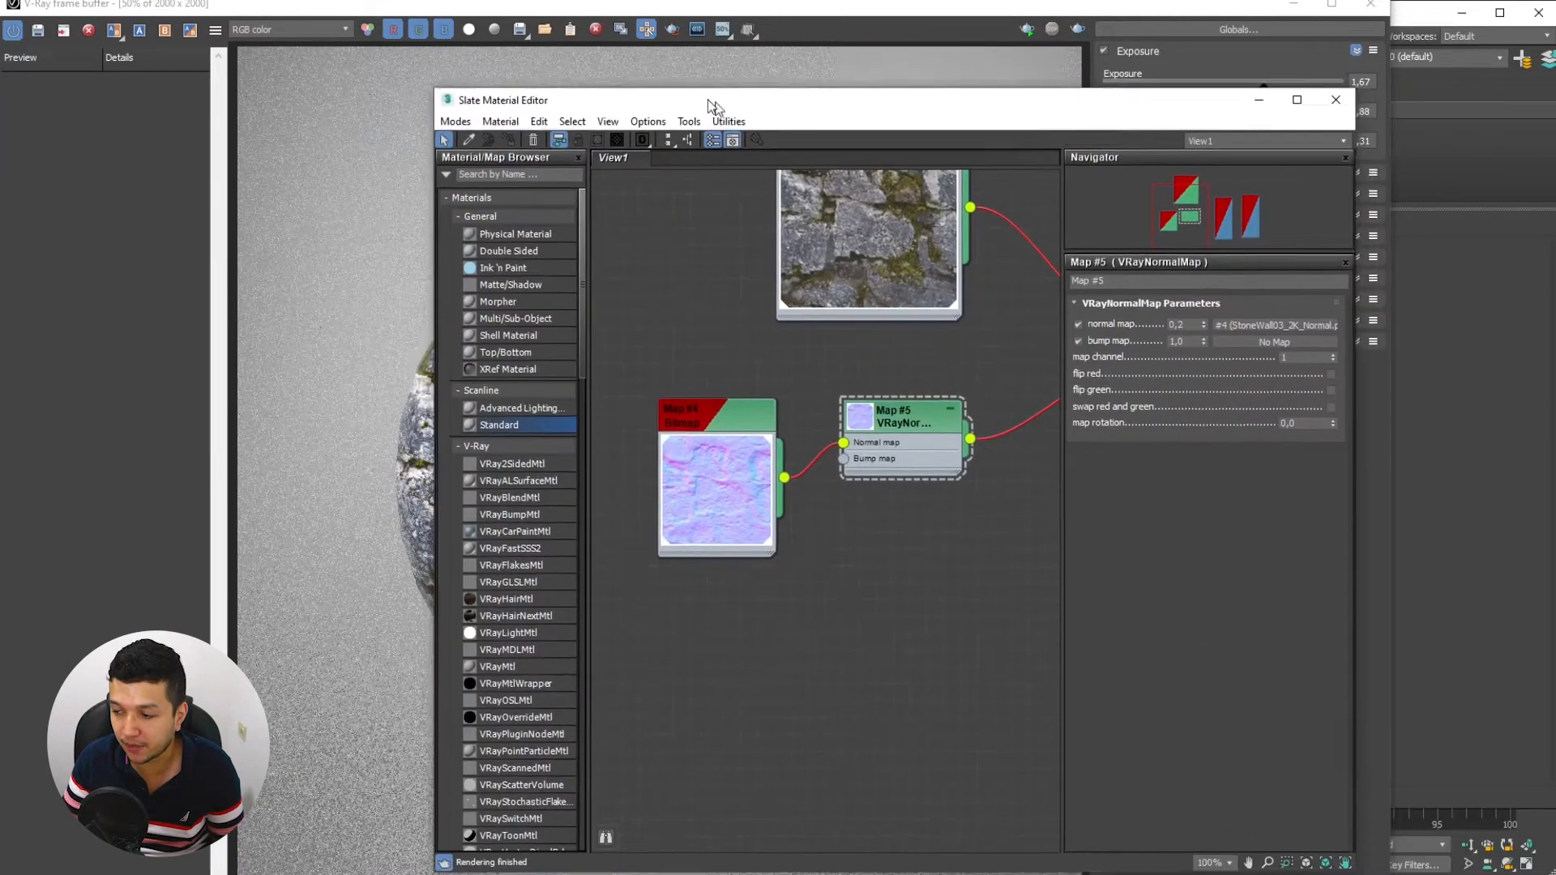
left_click_drag(713, 103, 655, 92)
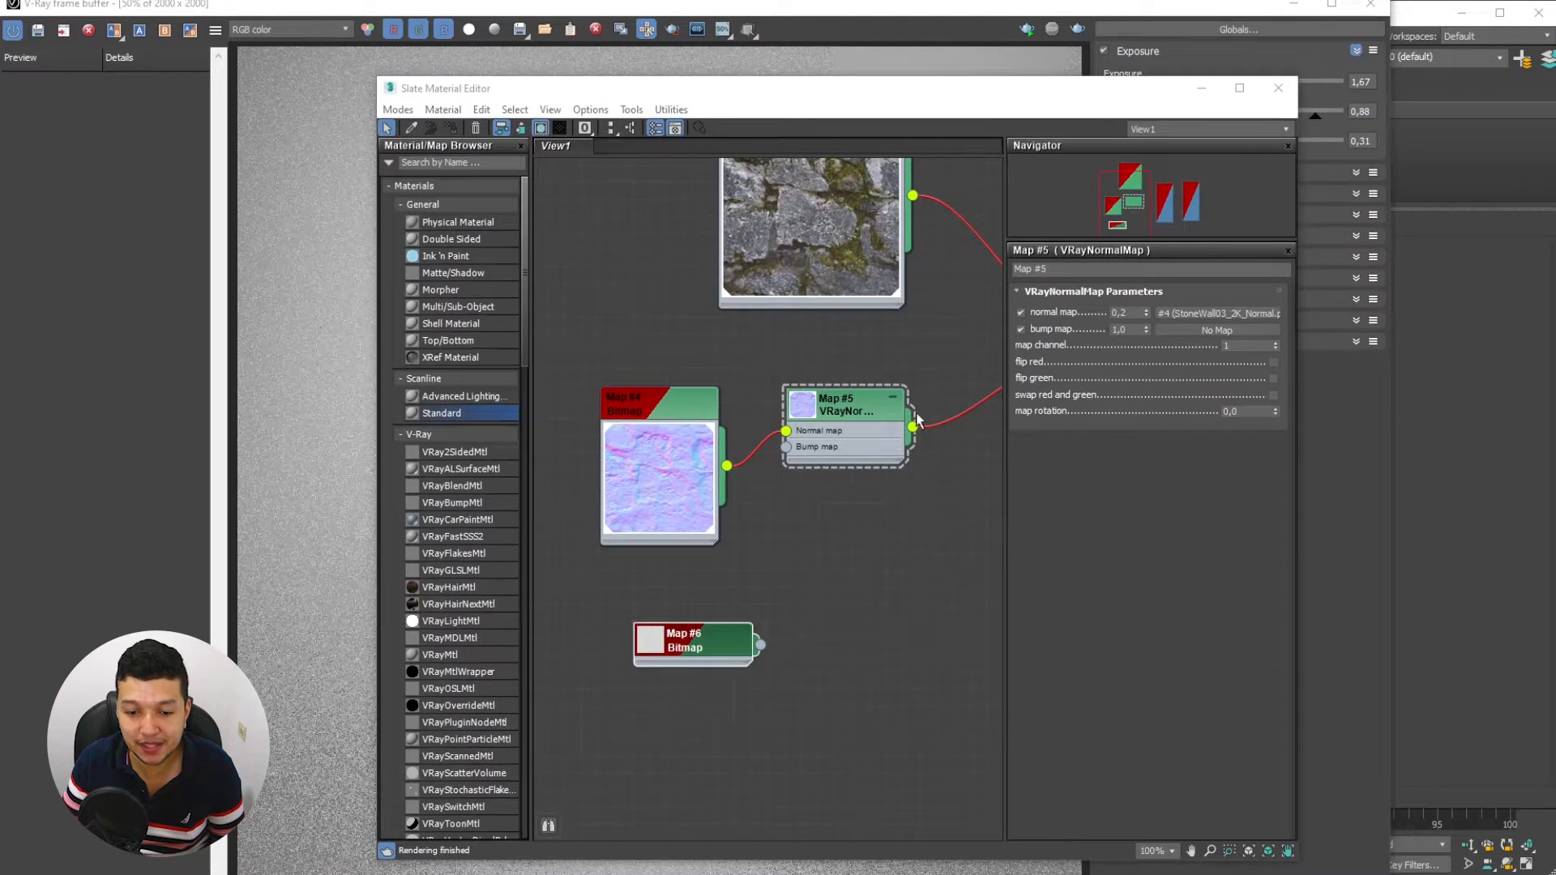
middle_click_drag(917, 420, 735, 409)
left_click_drag(541, 636, 694, 520)
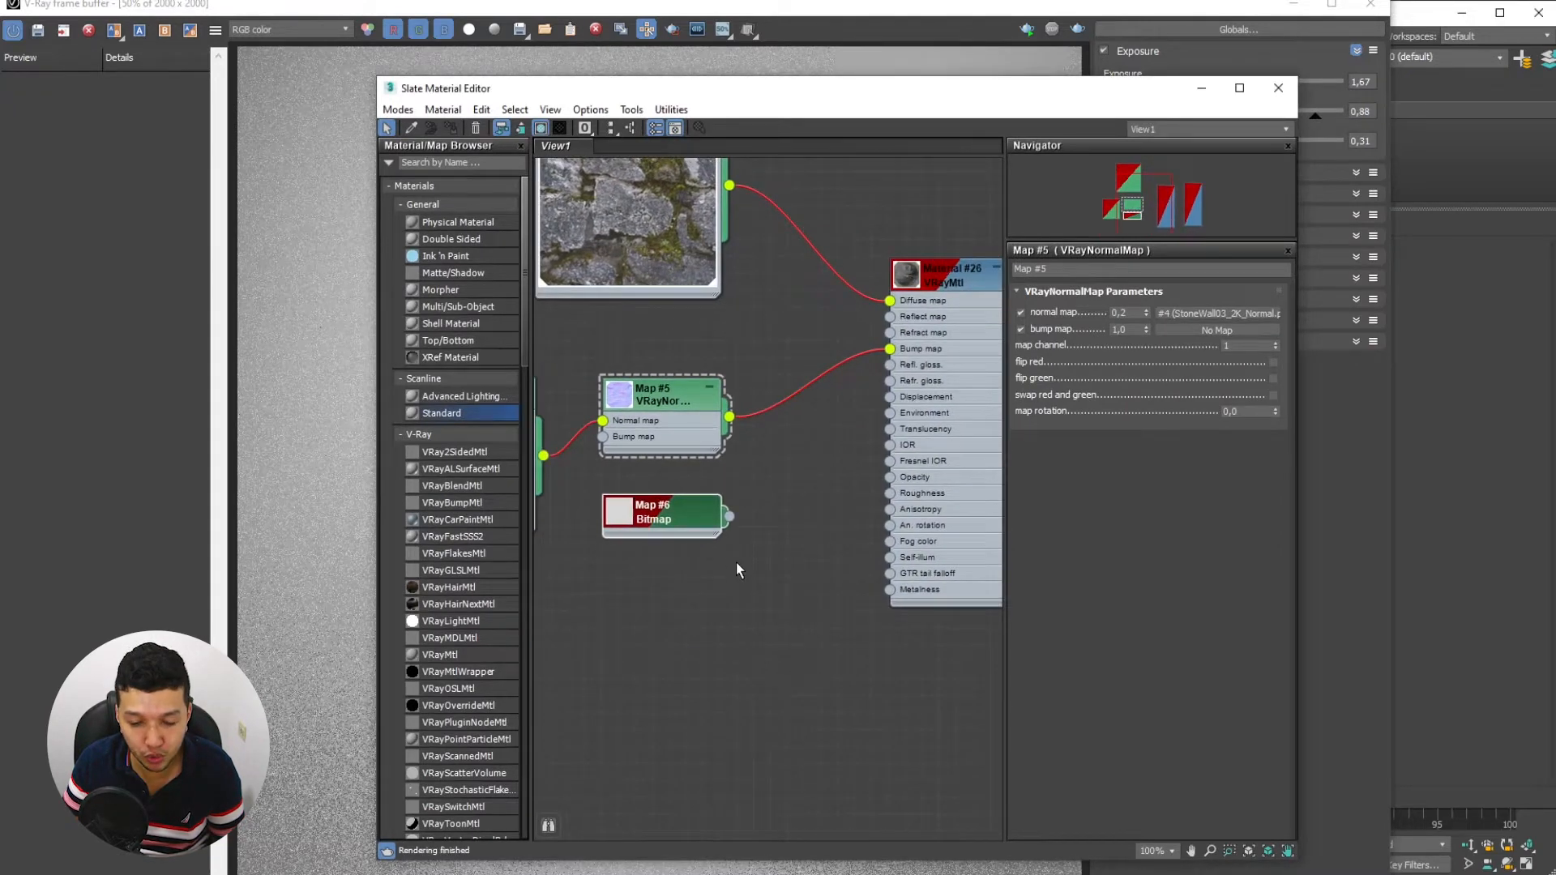
scroll(739, 570, "up", 2)
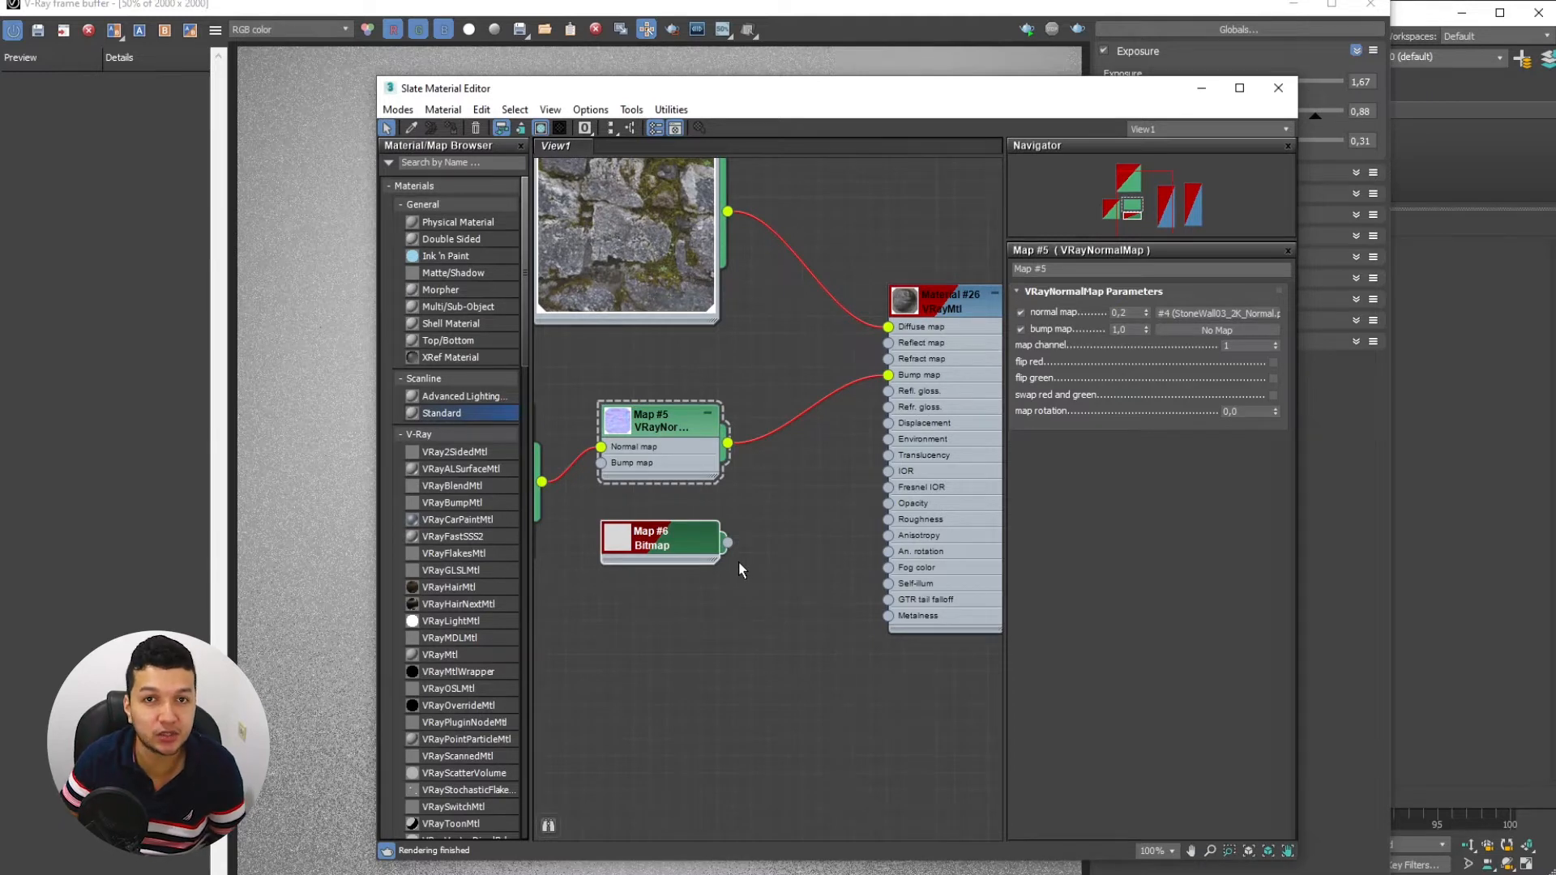
double_click(624, 540)
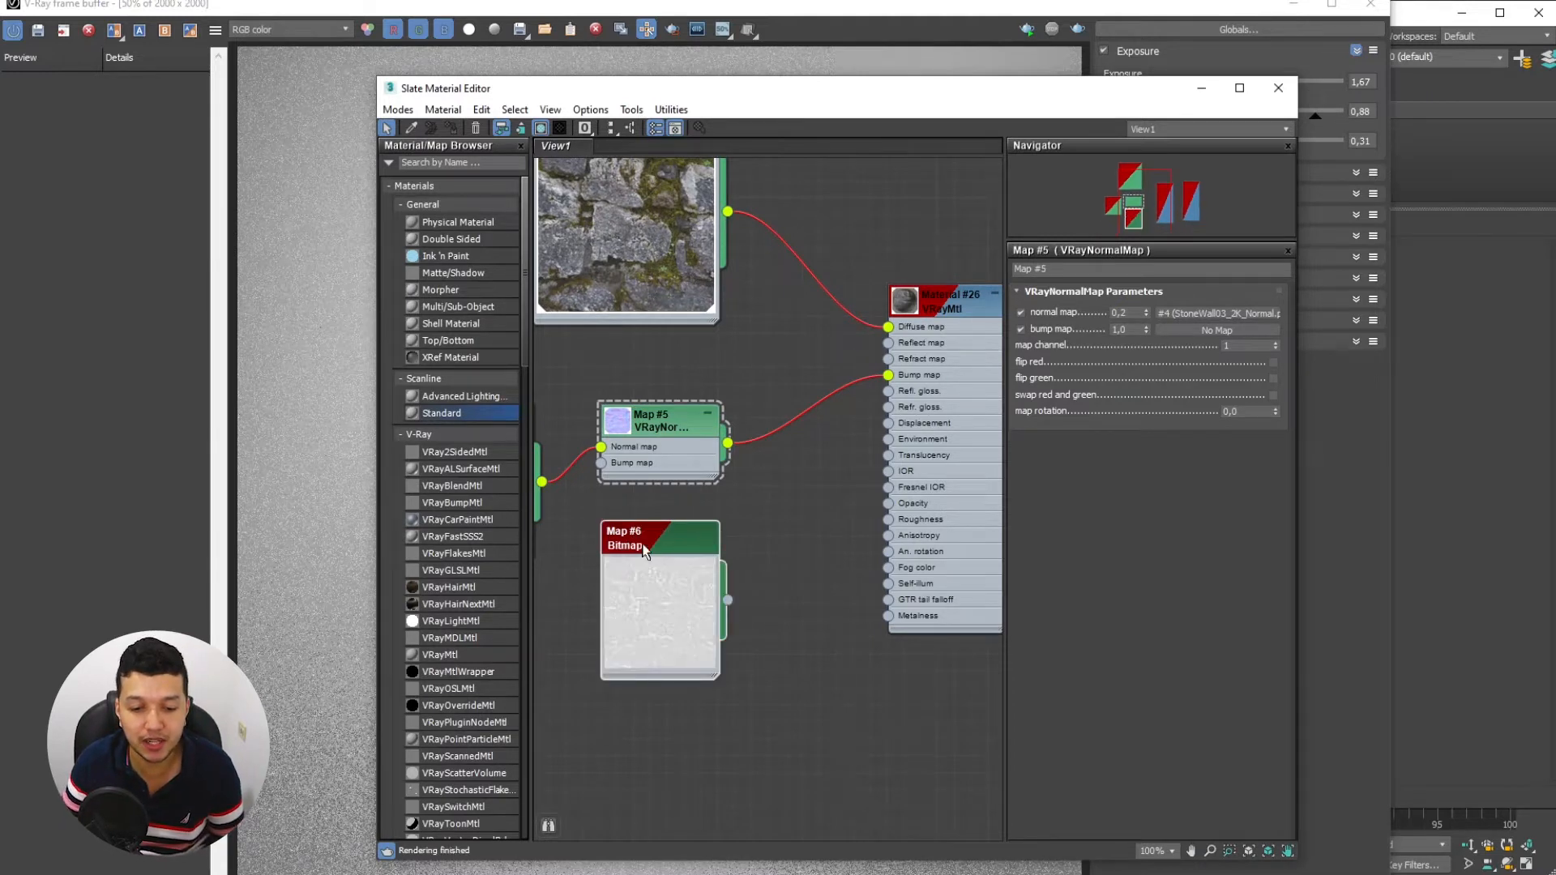
Switch the stone material's BRDF to Use roughness and connect the pale greyscale roughness bitmap to its Refl. gloss. input
left_click_drag(674, 532, 675, 517)
double_click(958, 300)
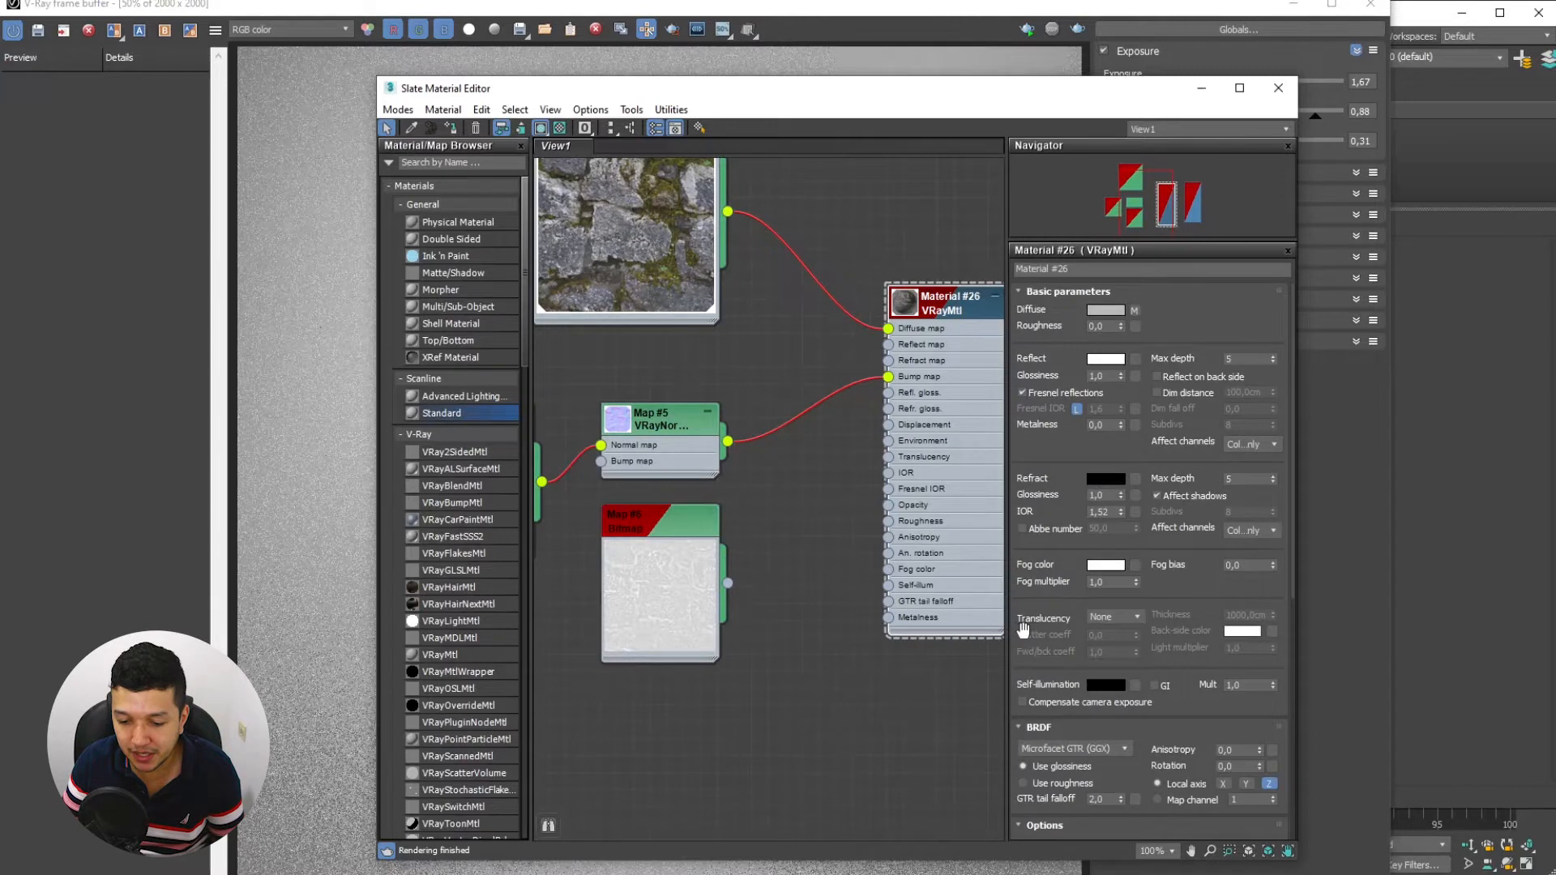
left_click(1057, 783)
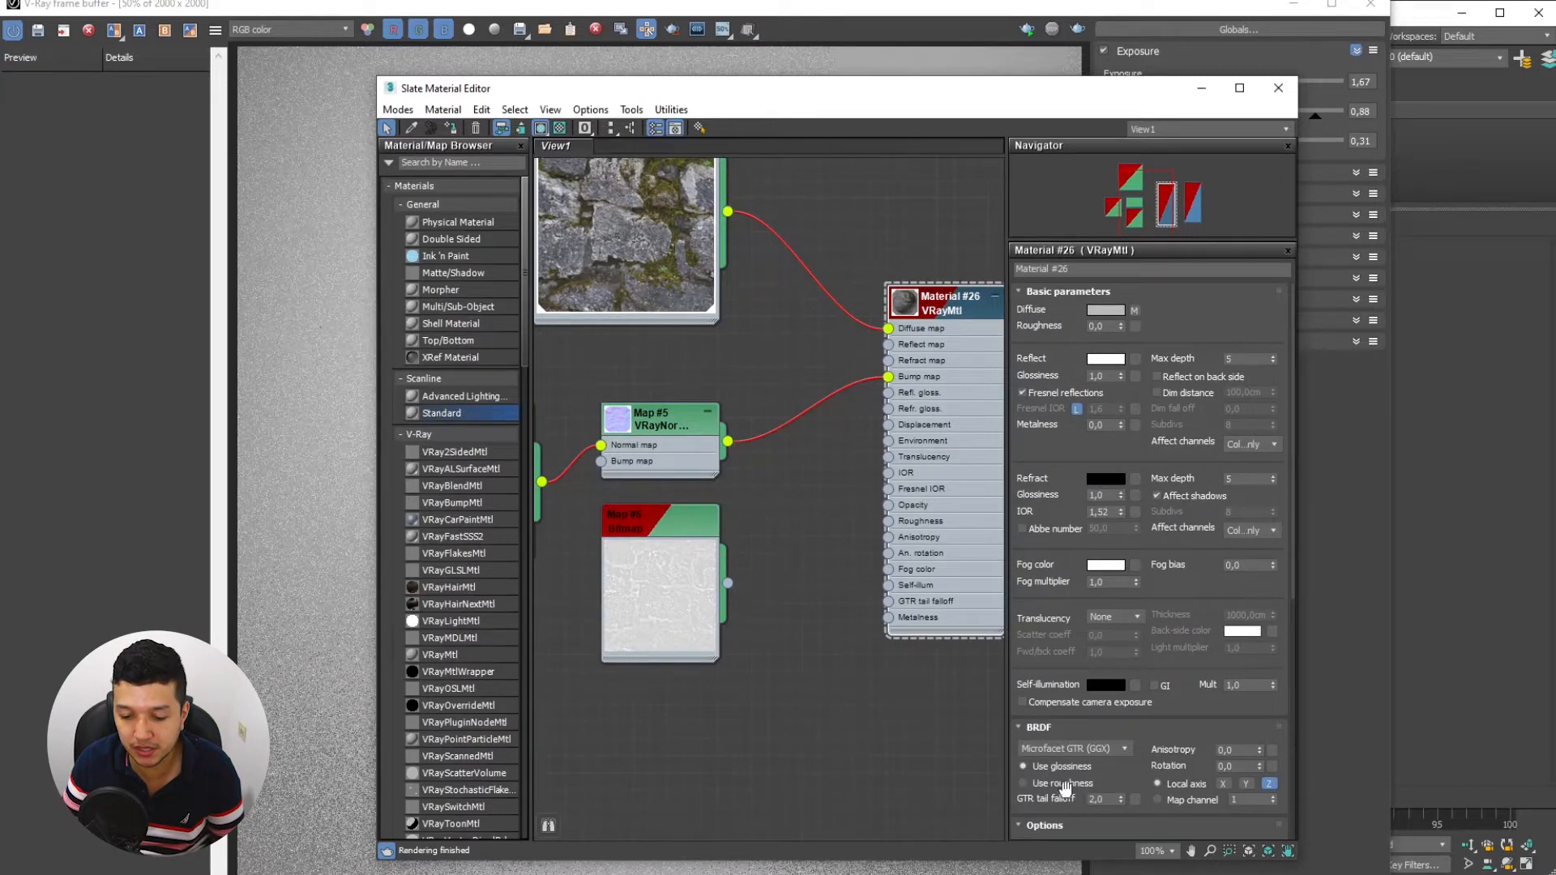
left_click_drag(834, 496, 889, 394)
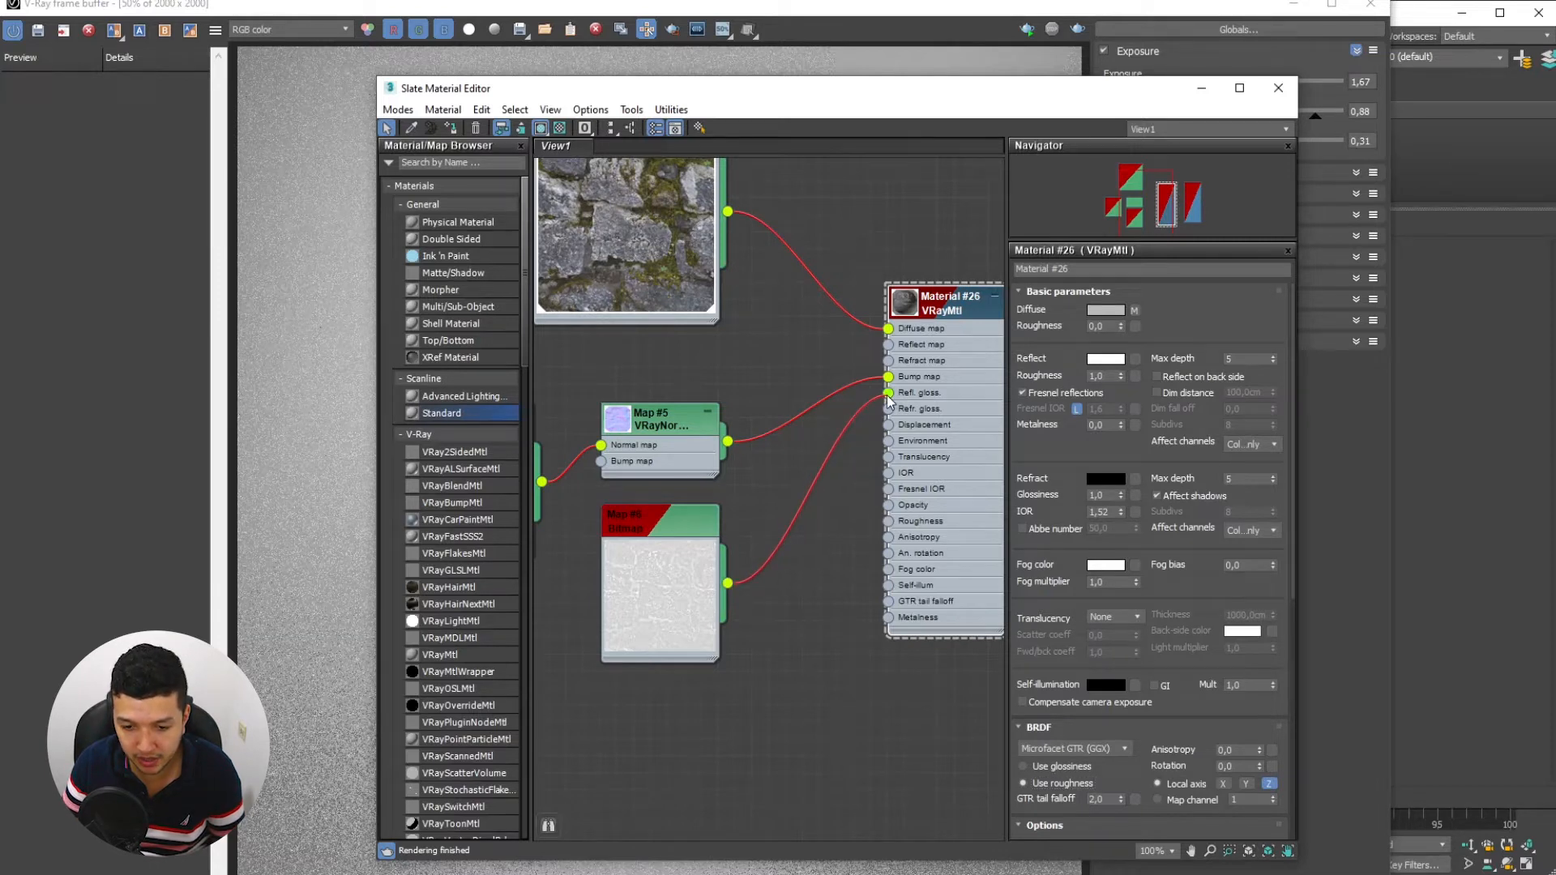
Enlarge the stone material node's preview and render the sphere with the roughness map applied
double_click(905, 303)
mouse_move(889, 509)
left_mouse_down()
mouse_move(872, 507)
mouse_move(889, 508)
left_mouse_up()
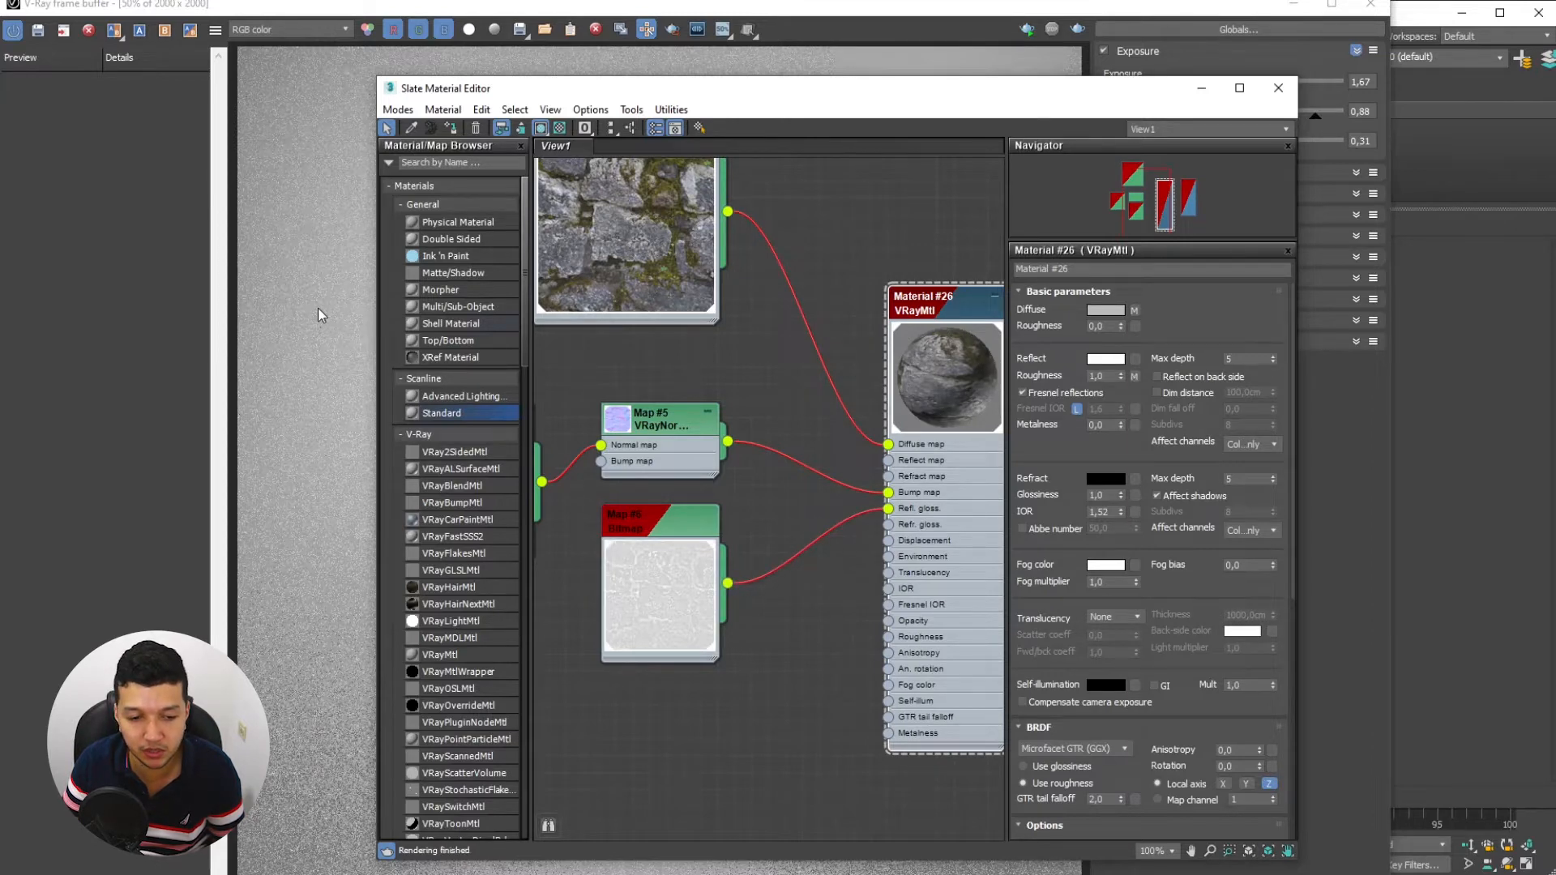
left_click(320, 310)
left_click(1077, 29)
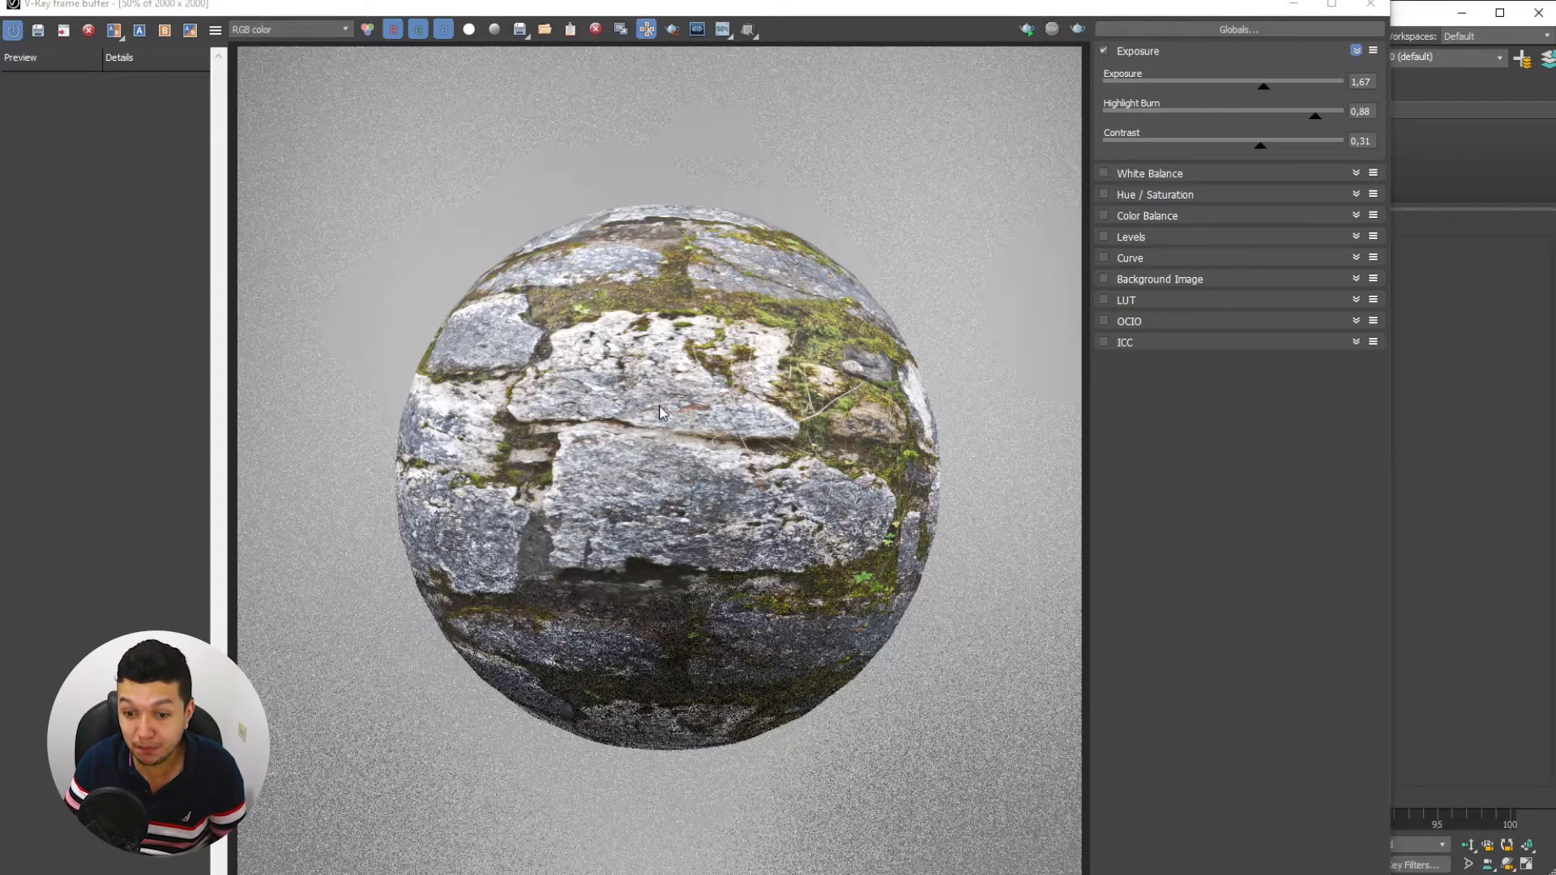
Add the StoneWall03_2K_Height.png map as a new bitmap node below the other maps and enlarge its preview
left_click_drag(1270, 6, 762, 57)
left_click(1011, 167)
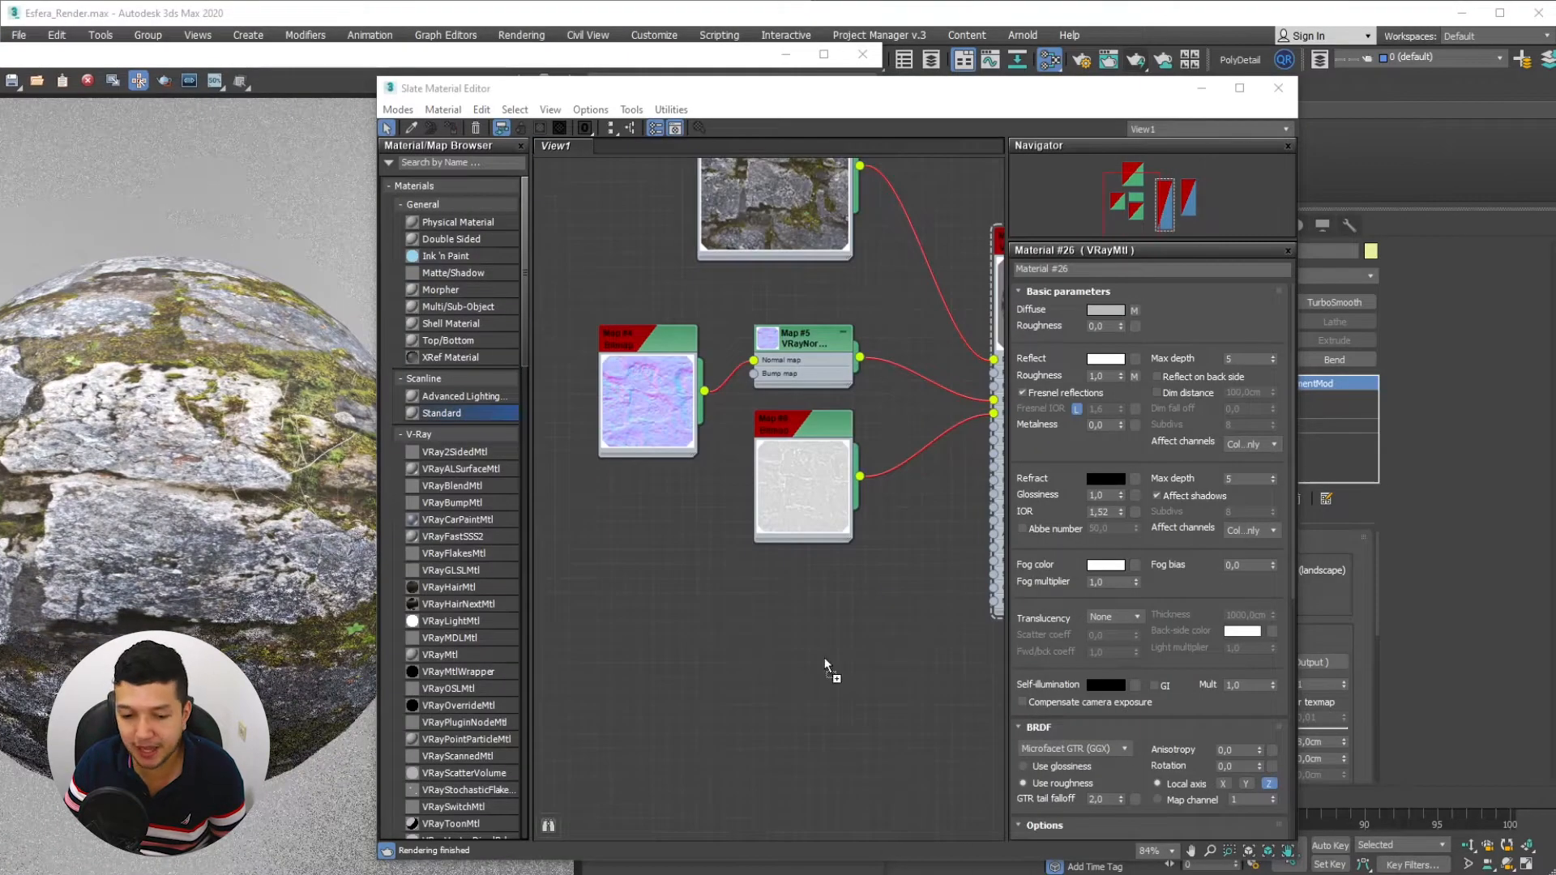
left_click_drag(825, 658, 640, 675)
middle_click_drag(692, 692, 795, 484)
scroll(795, 484, "up", 2)
double_click(746, 499)
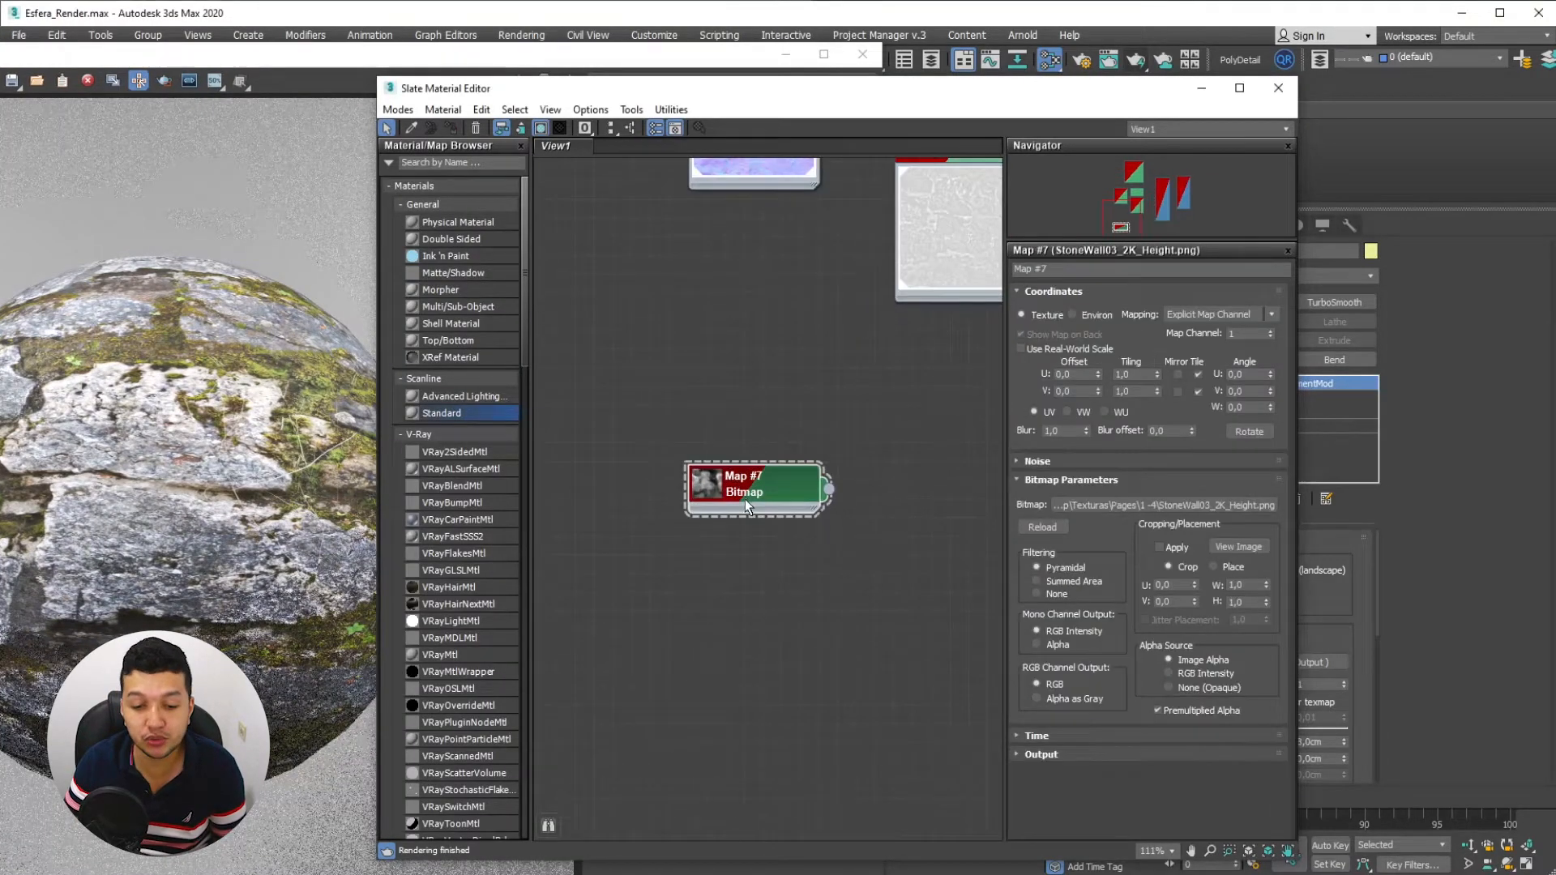
double_click(723, 493)
left_click_drag(765, 480, 765, 392)
Reload StoneWall03_2K_Height.png in its bitmap node with the gamma override at 1,0 and reposition the node
left_click(1204, 509)
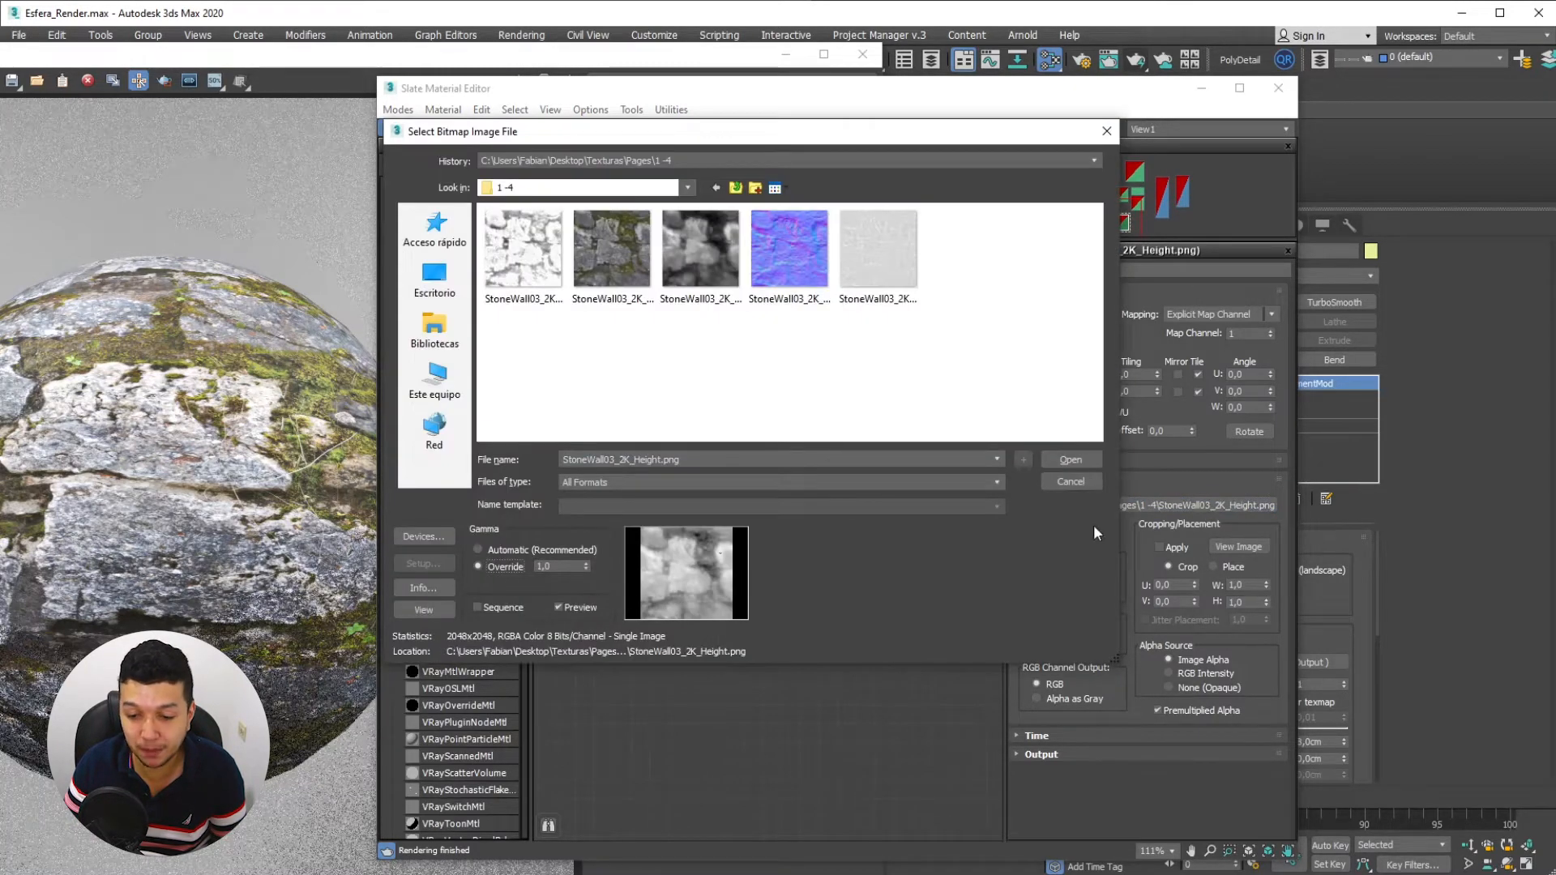
left_click(1068, 458)
scroll(767, 392, "down", 1)
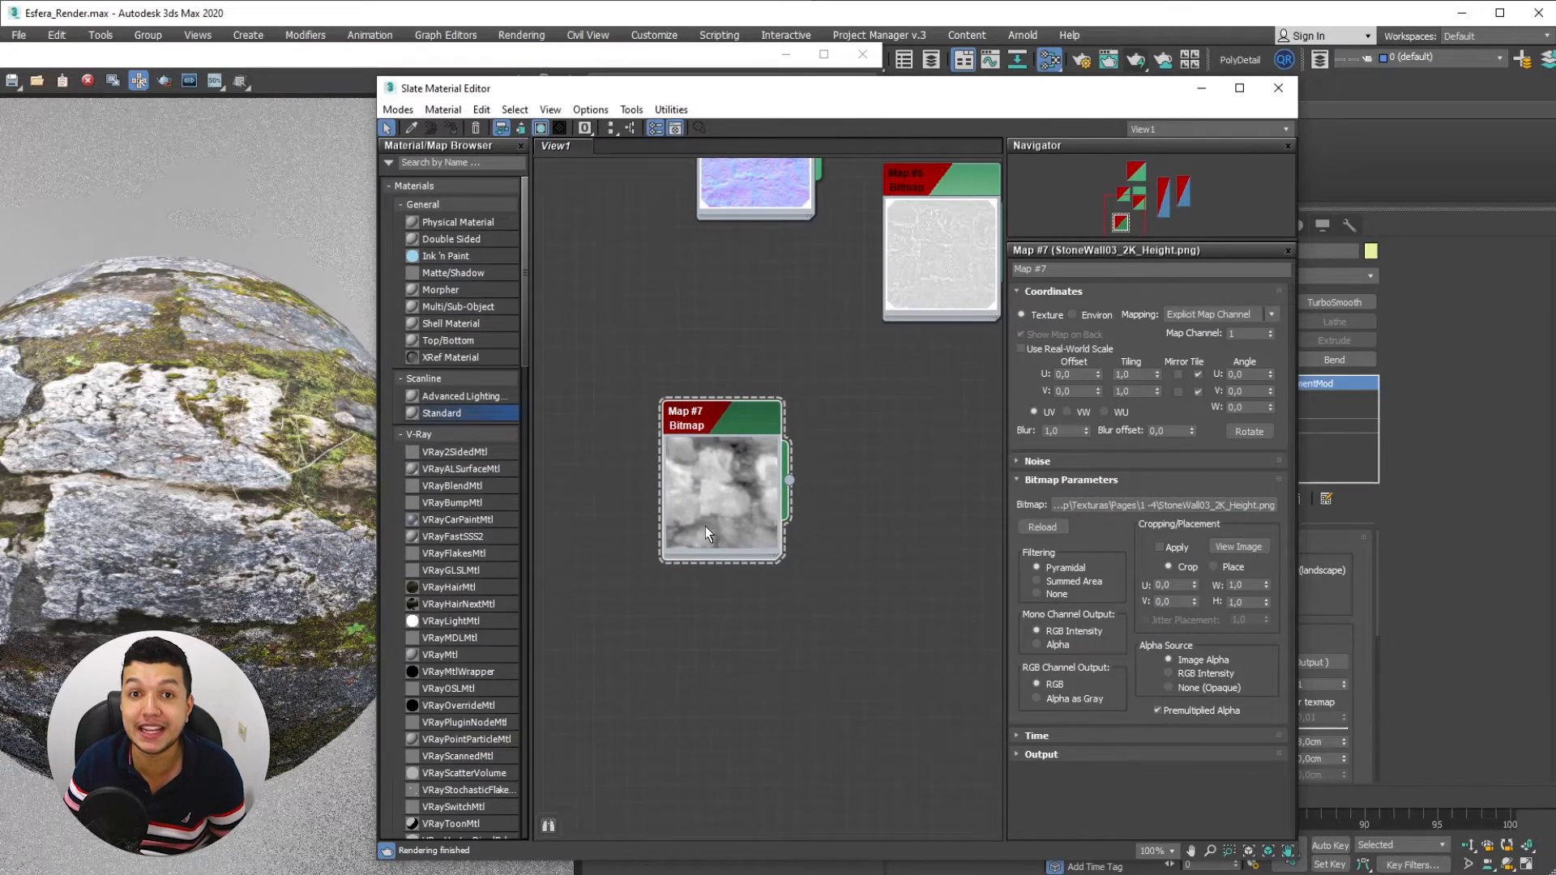
left_click_drag(705, 523, 722, 539)
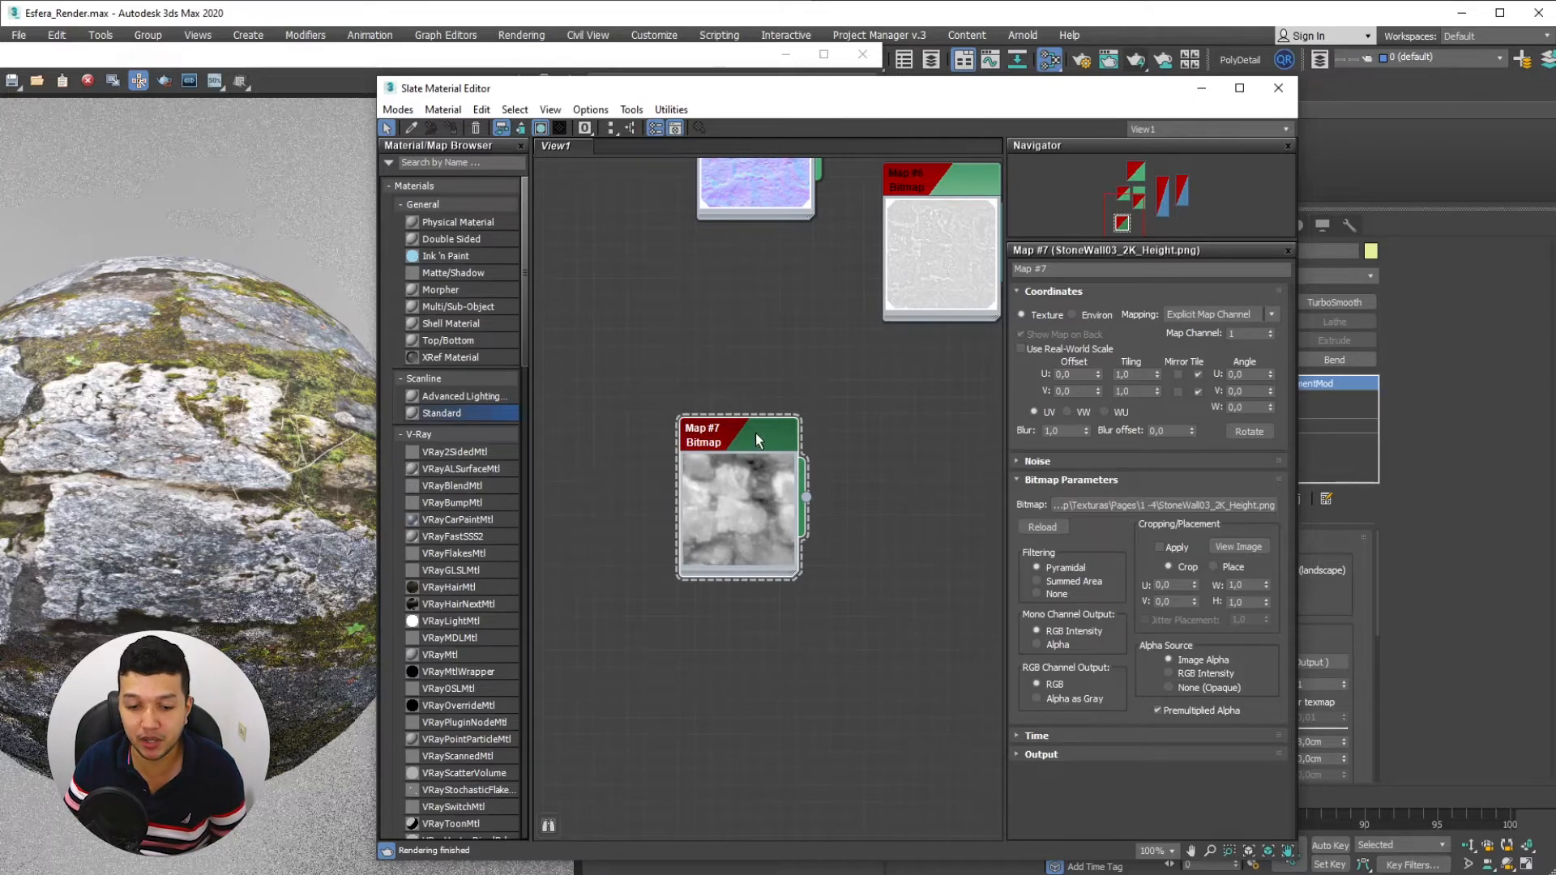
mouse_move(726, 443)
left_mouse_down()
mouse_move(741, 430)
mouse_move(743, 442)
left_mouse_up()
middle_click_drag(904, 547, 848, 595)
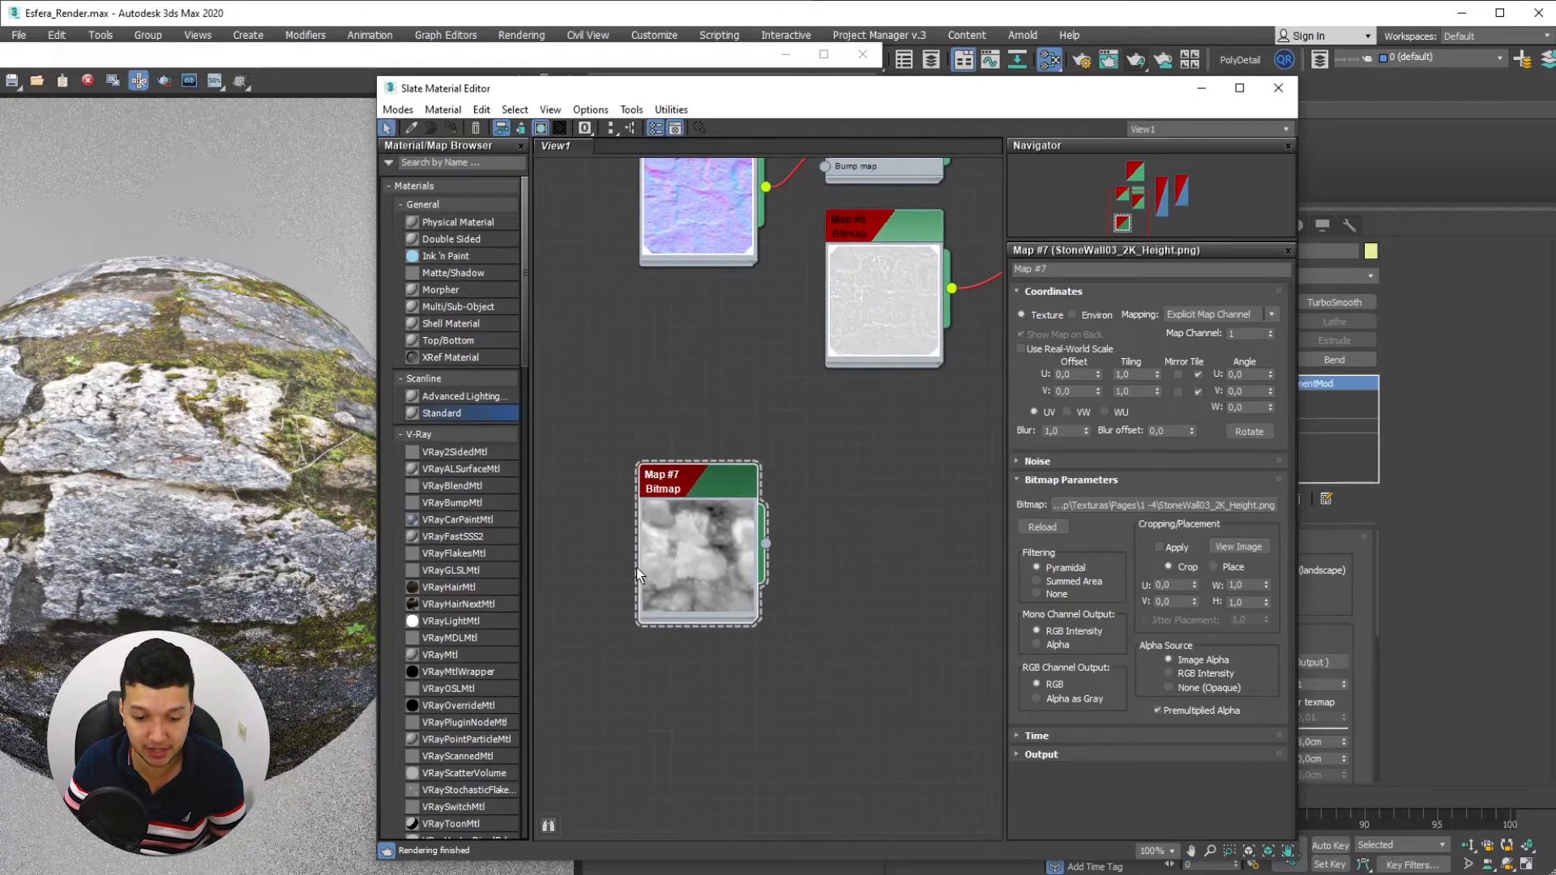
Locate VRayDisplacementMod among the modifiers available for the sphere
left_click_drag(770, 88, 493, 85)
left_click(1217, 384)
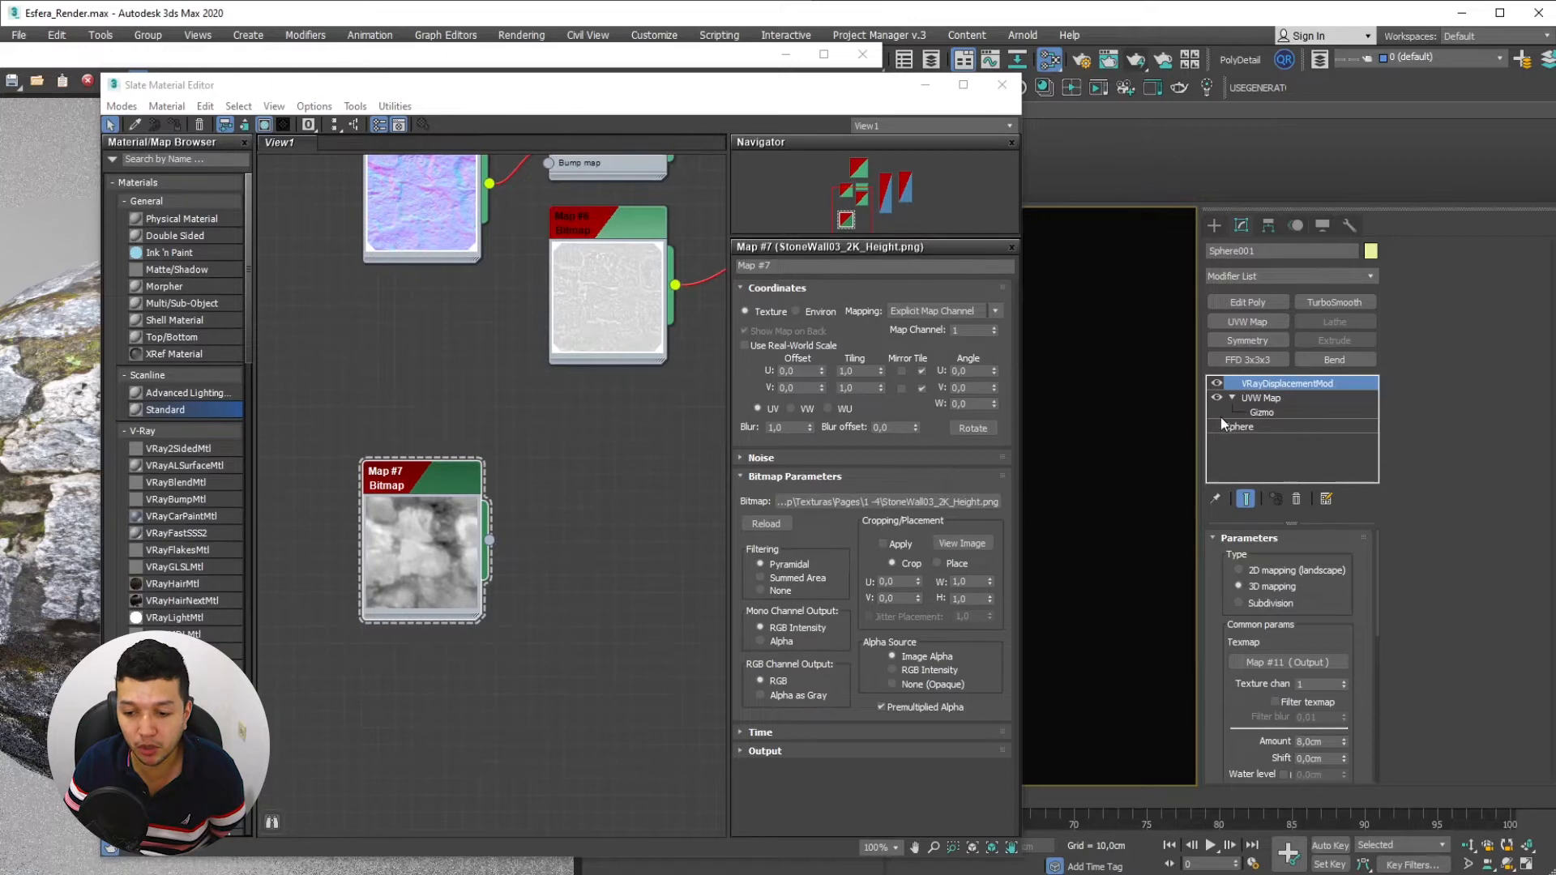
left_click(1378, 276)
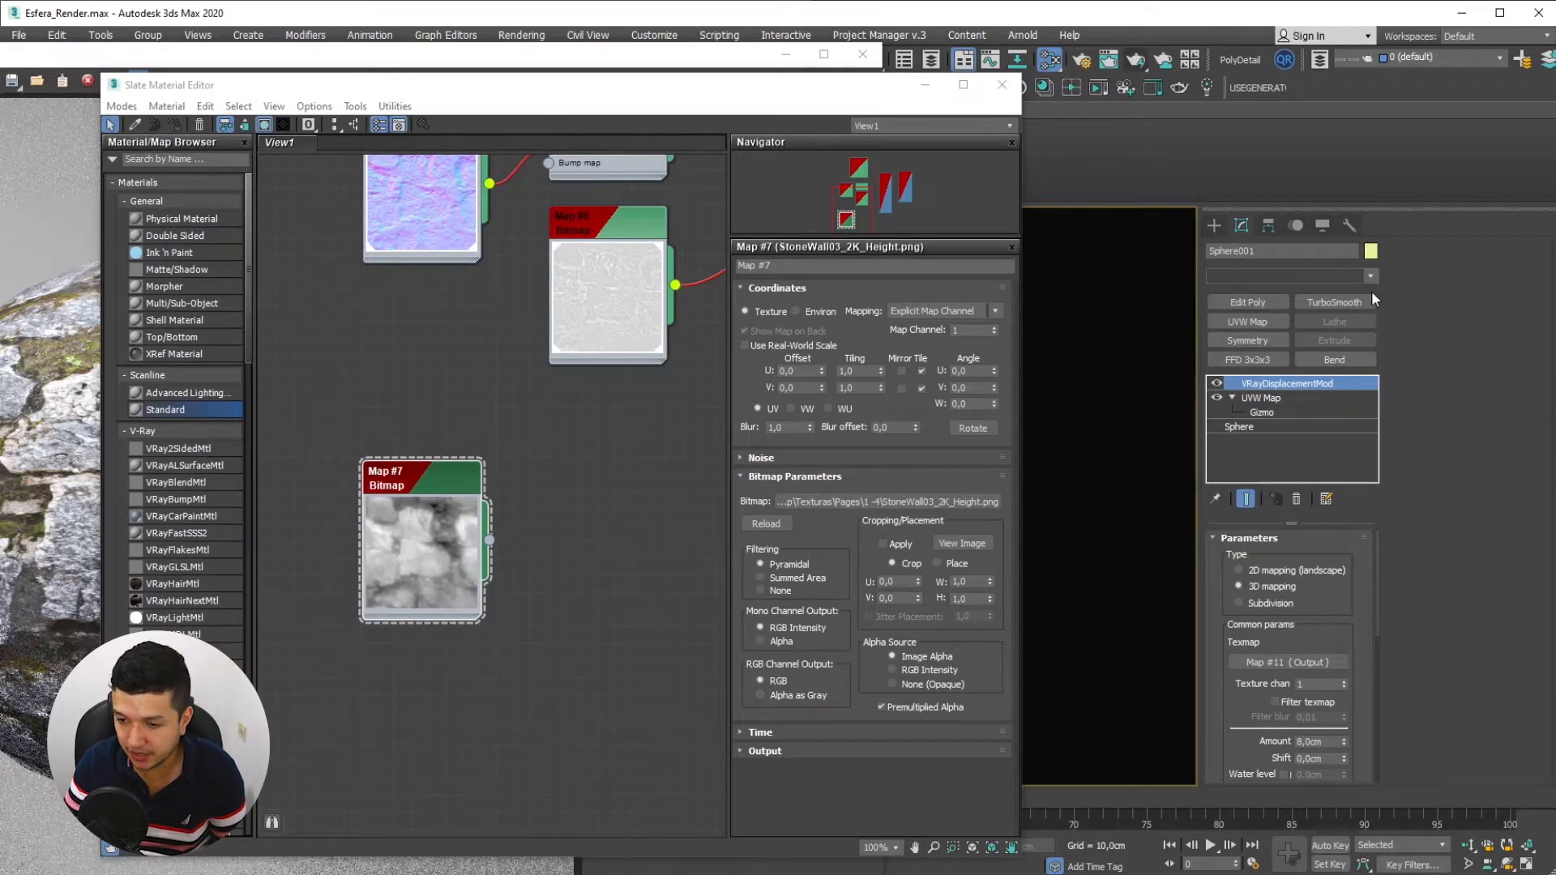
left_click_drag(1372, 308, 1395, 702)
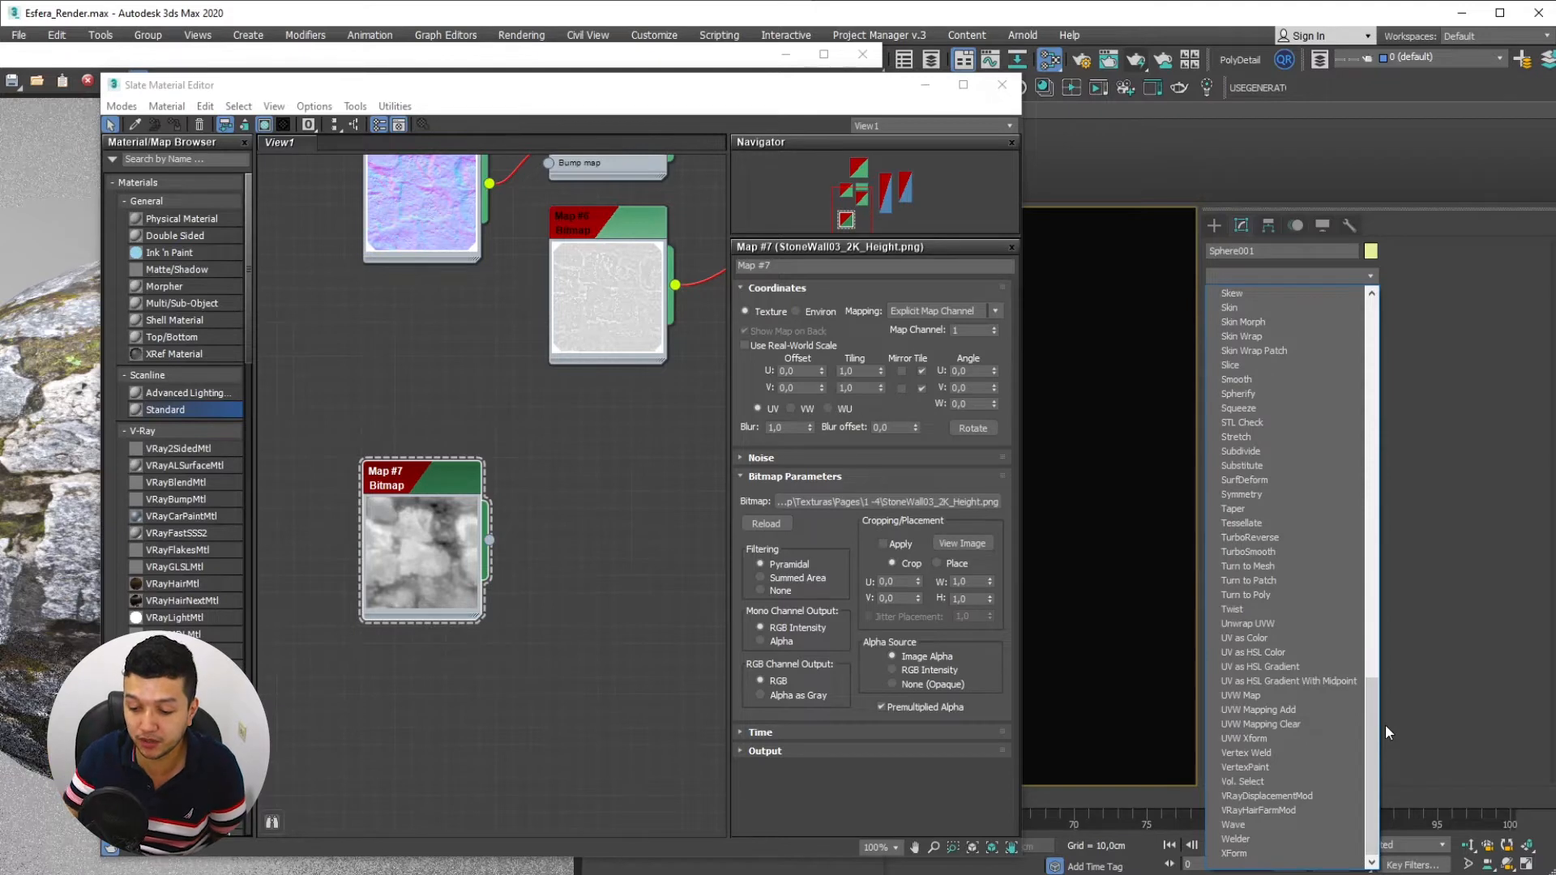
left_click(1286, 794)
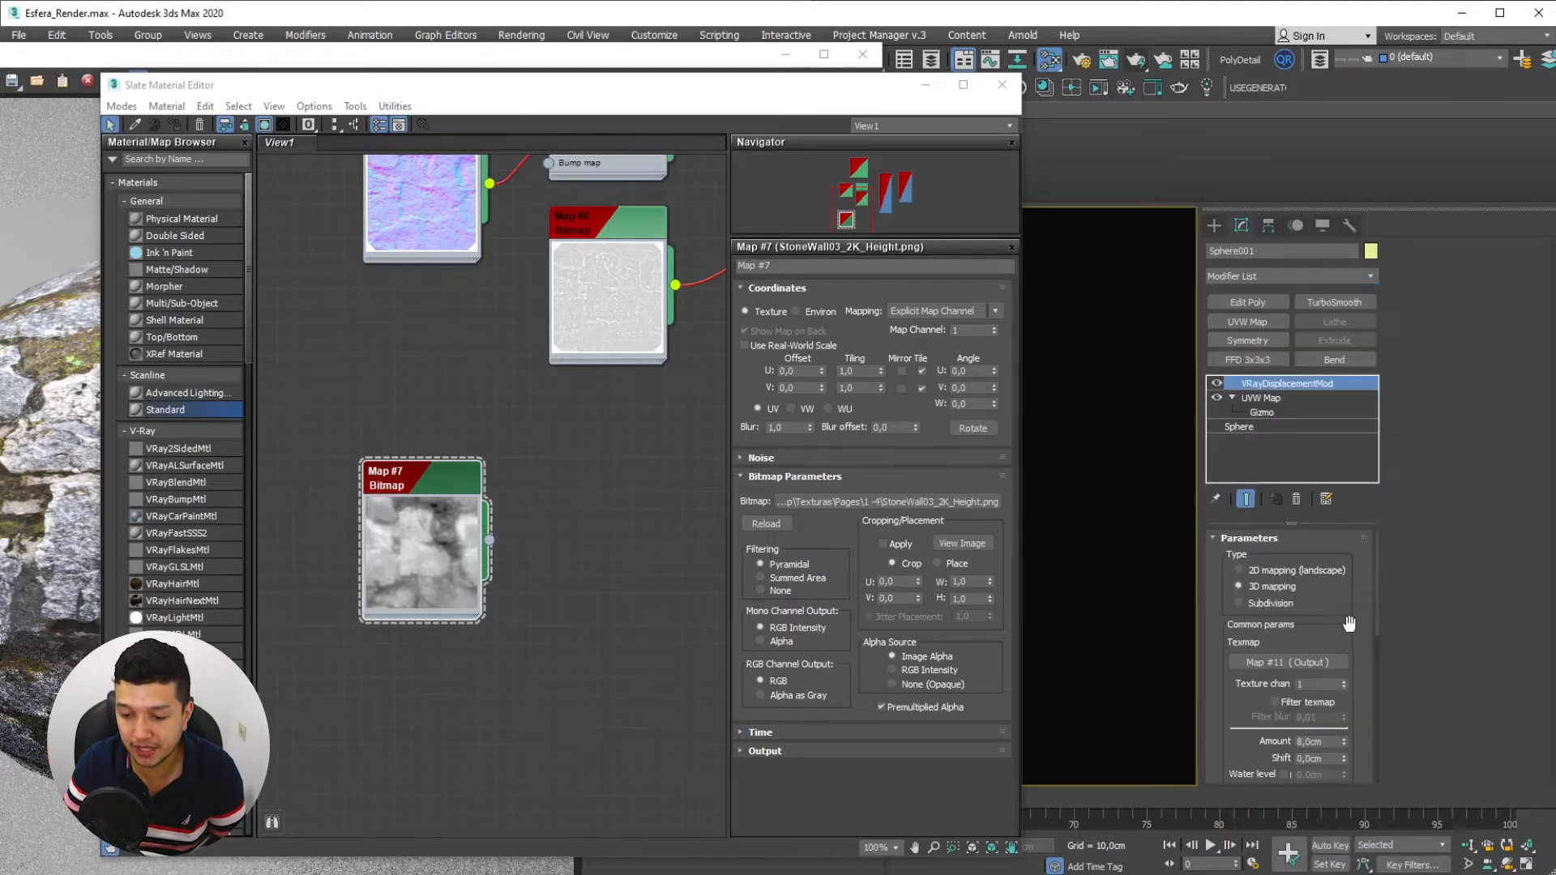
Assign the height bitmap as an instance to the VRayDisplacementMod's texmap, with the displacement amount at 10,0 cm
left_click_drag(1343, 610, 1344, 519)
left_click_drag(490, 541, 1264, 570)
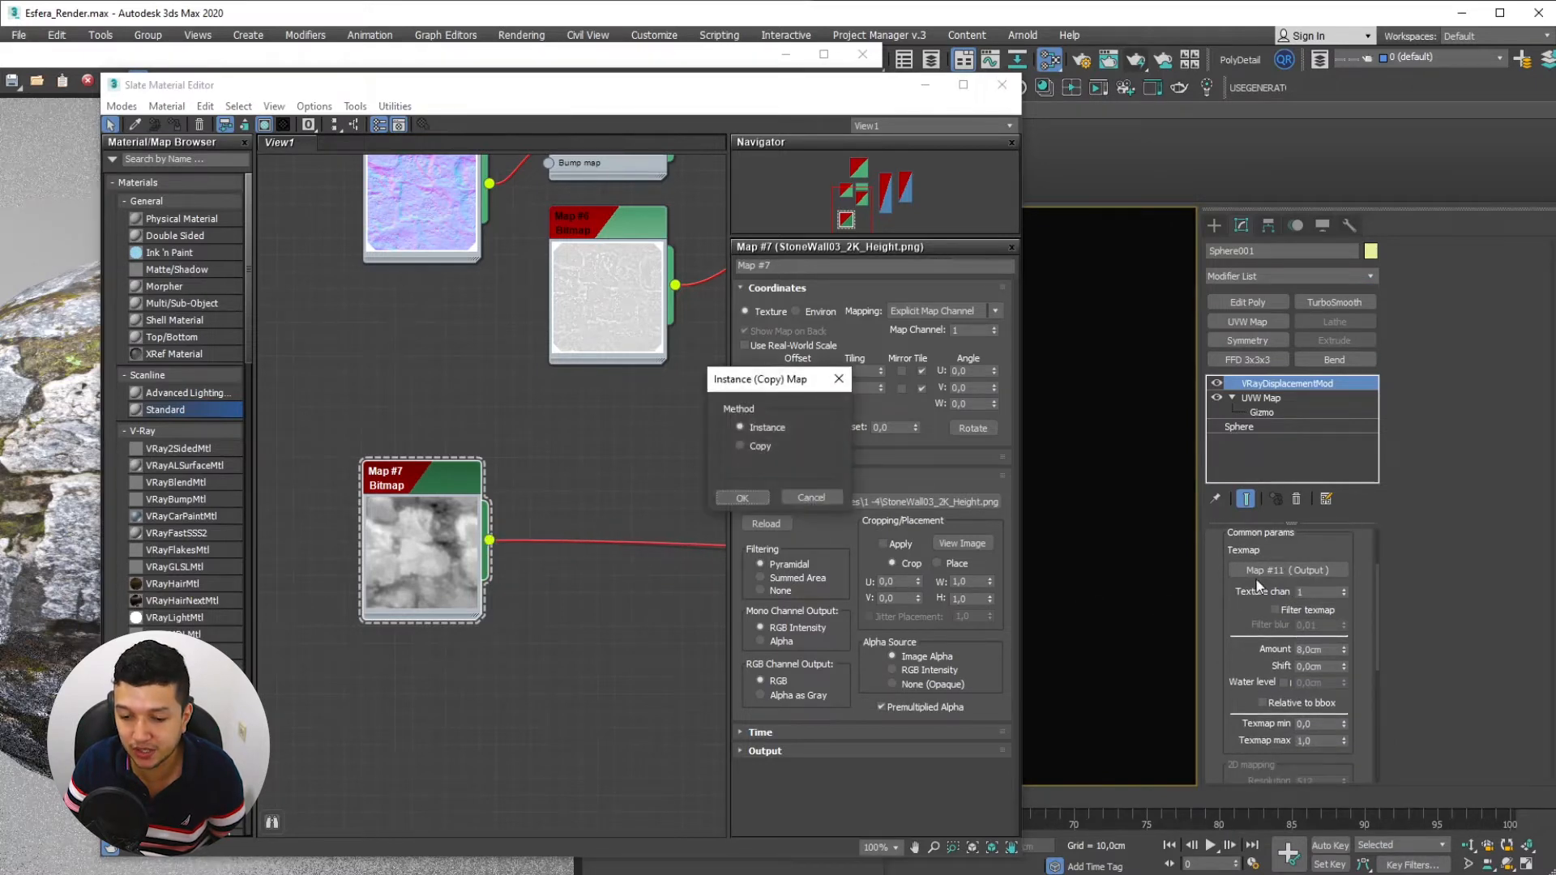
left_click(739, 497)
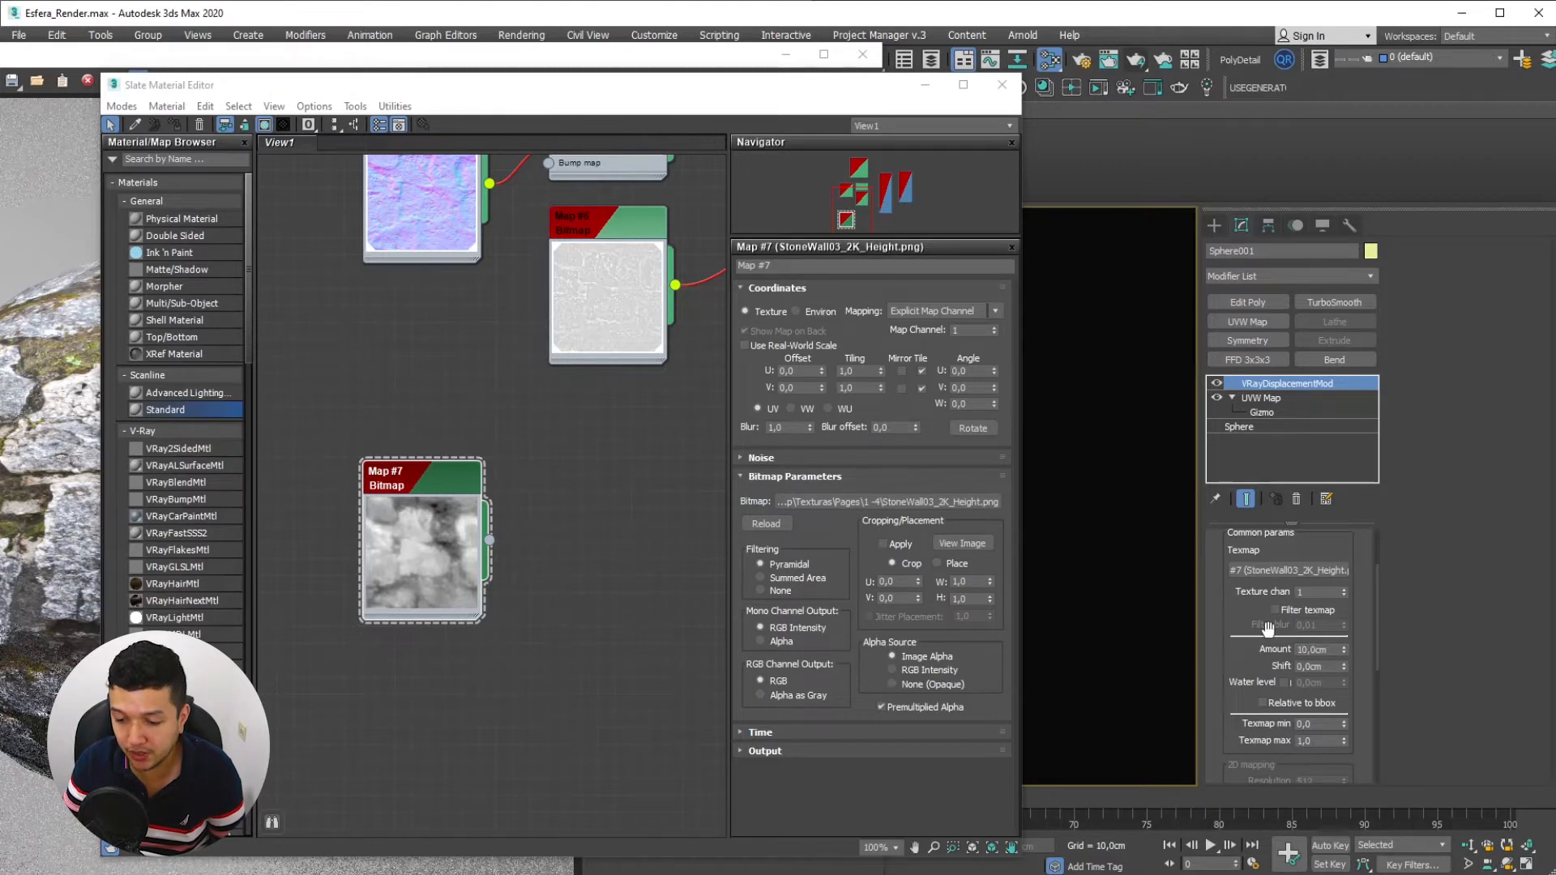
Move the height bitmap node beneath the roughness bitmap, closer to the stone material's inputs
middle_click_drag(584, 491, 495, 501)
left_click_drag(335, 486, 506, 437)
middle_click_drag(689, 363, 478, 463)
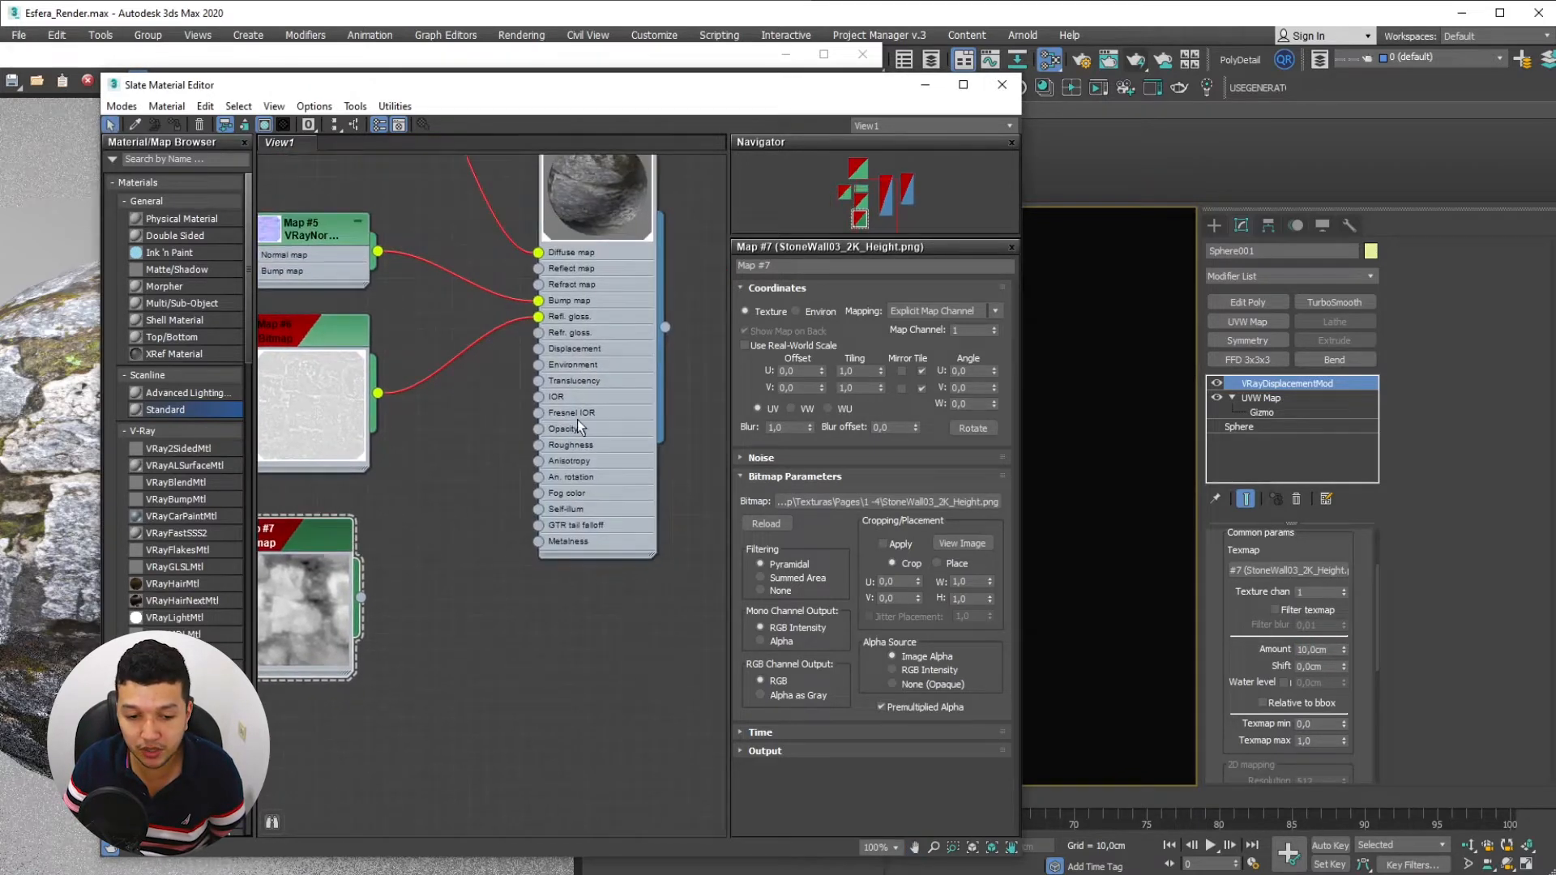
middle_click_drag(538, 393, 583, 395)
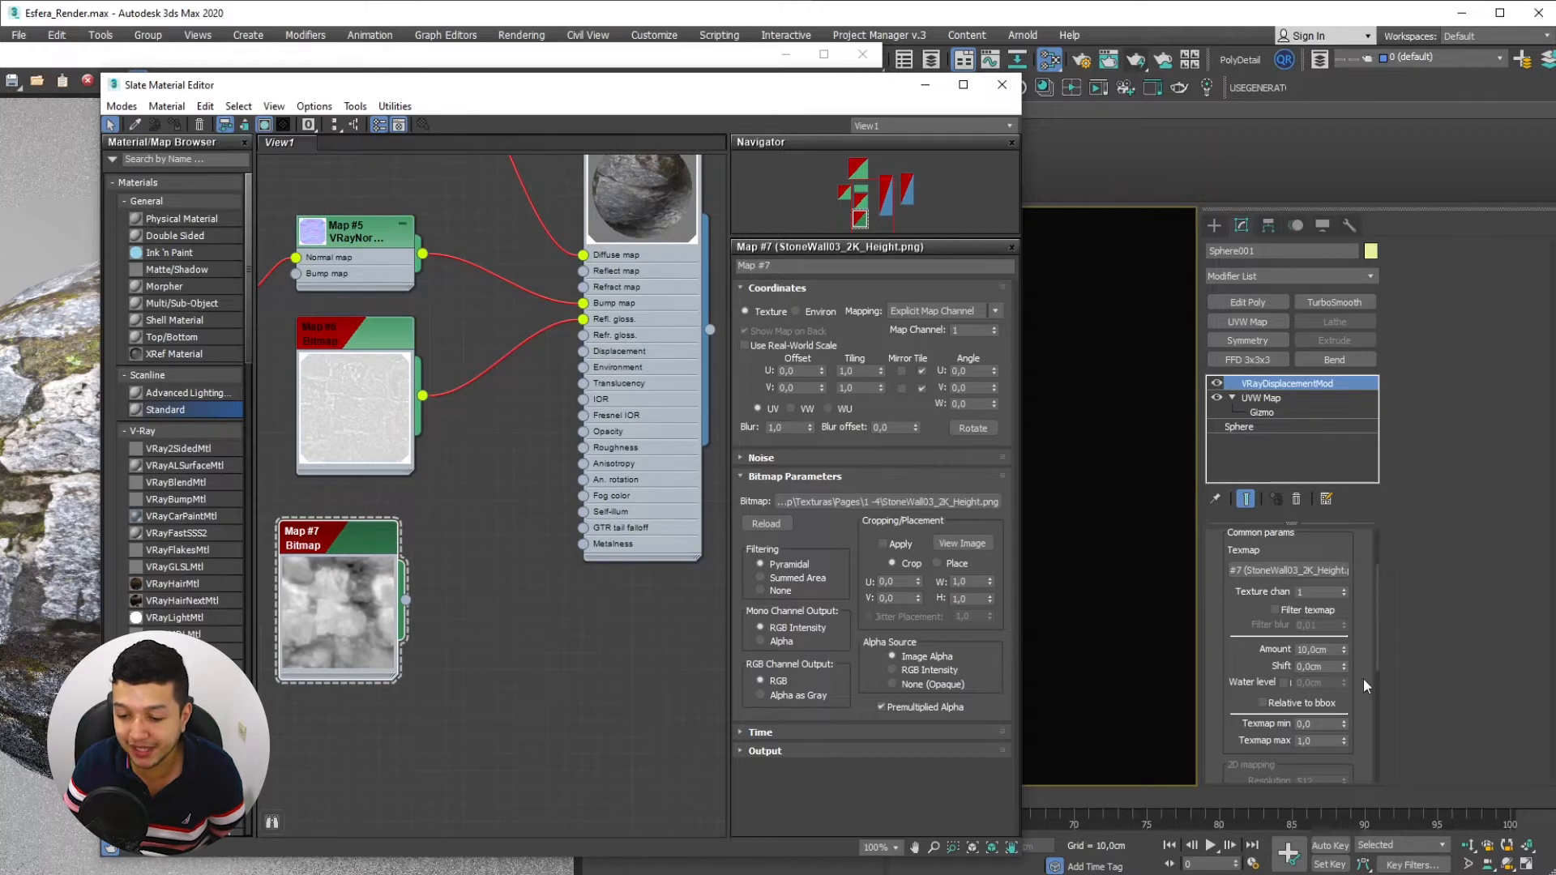
left_click_drag(1228, 688, 1232, 748)
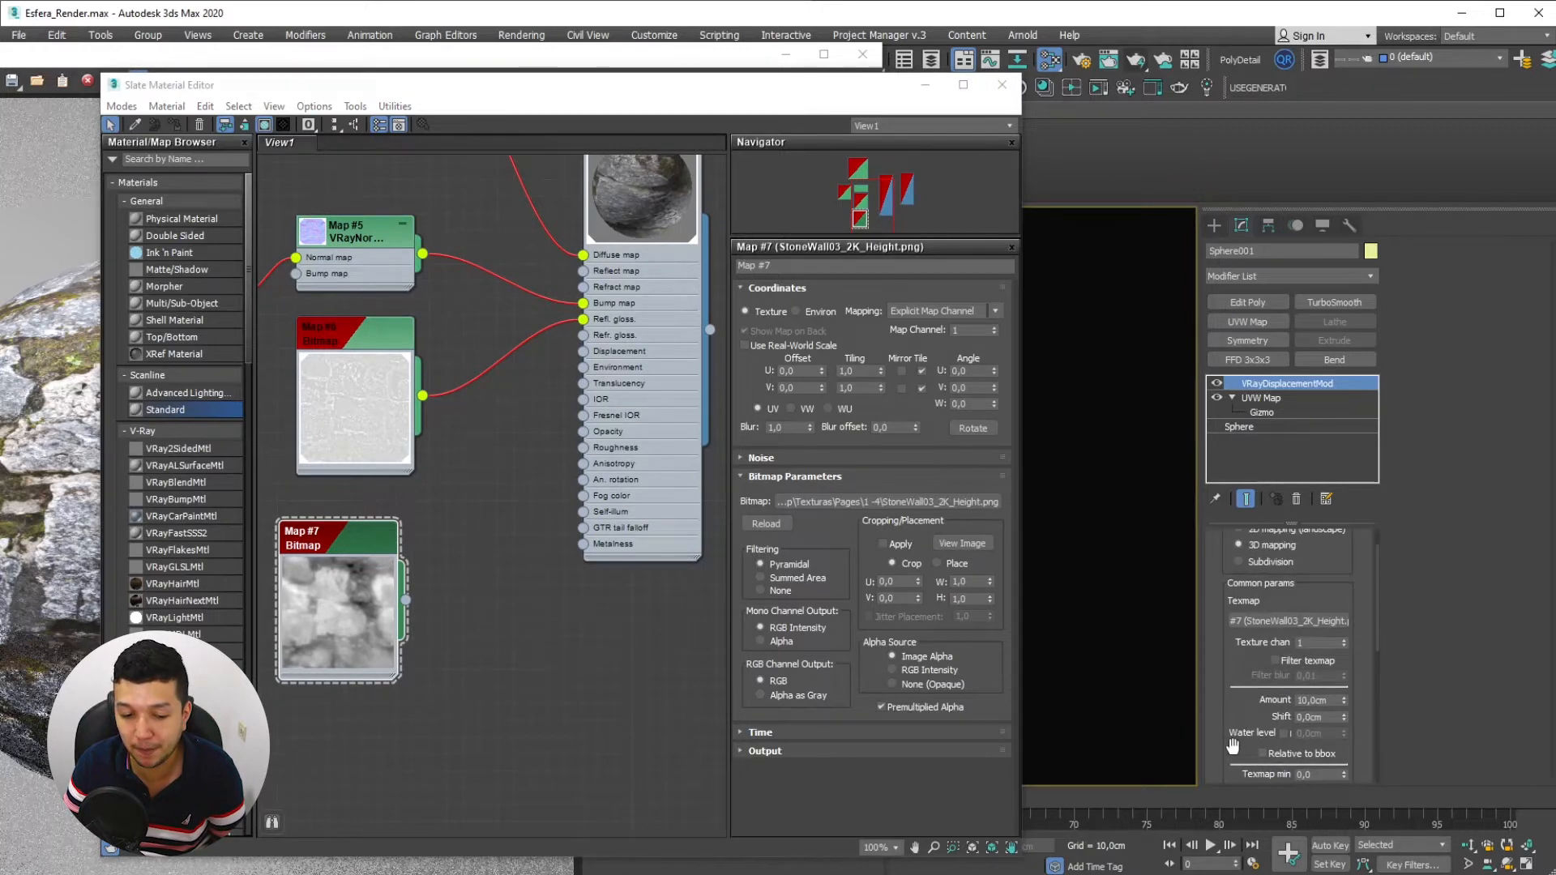
middle_click_drag(584, 457, 603, 519)
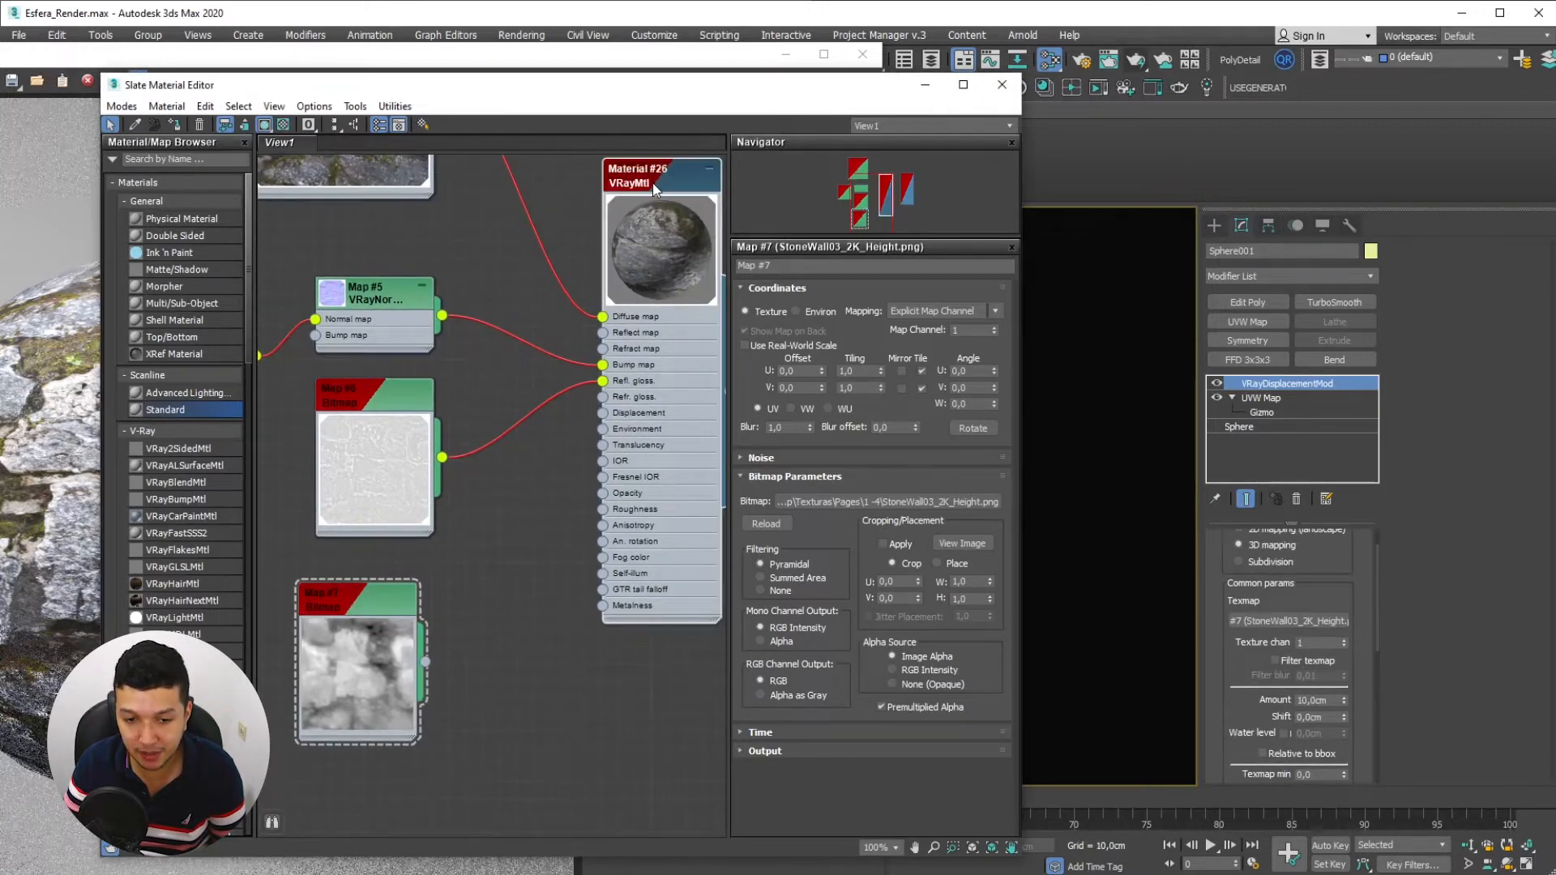
Examine the stone material's own Displace map entry and amount as an alternative to the sphere's displacement modifier
left_click(792, 751)
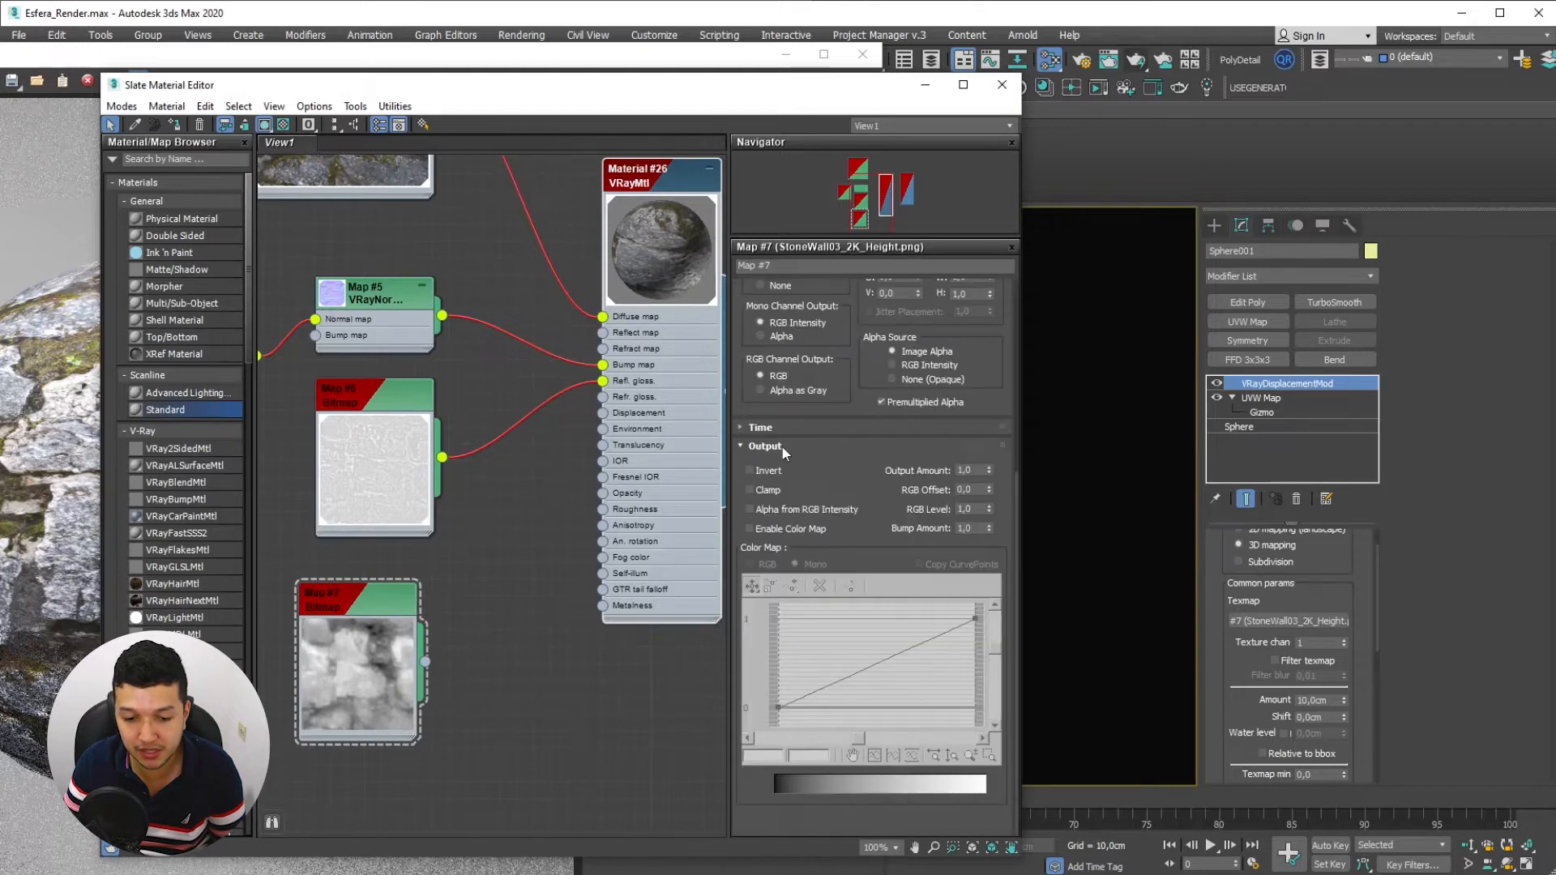
double_click(668, 178)
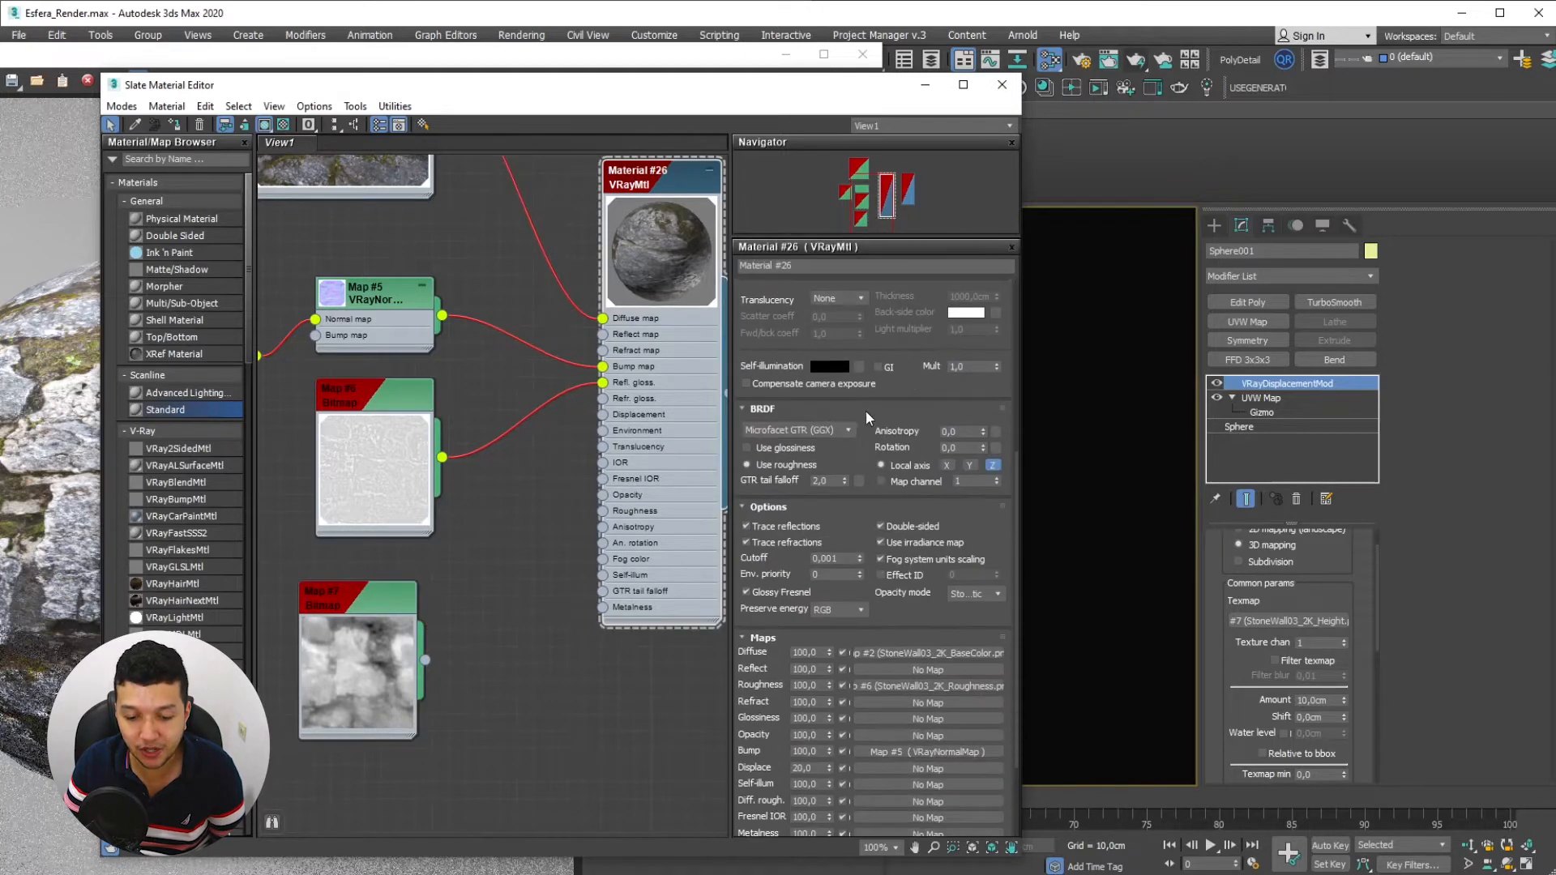
left_click_drag(769, 759, 753, 660)
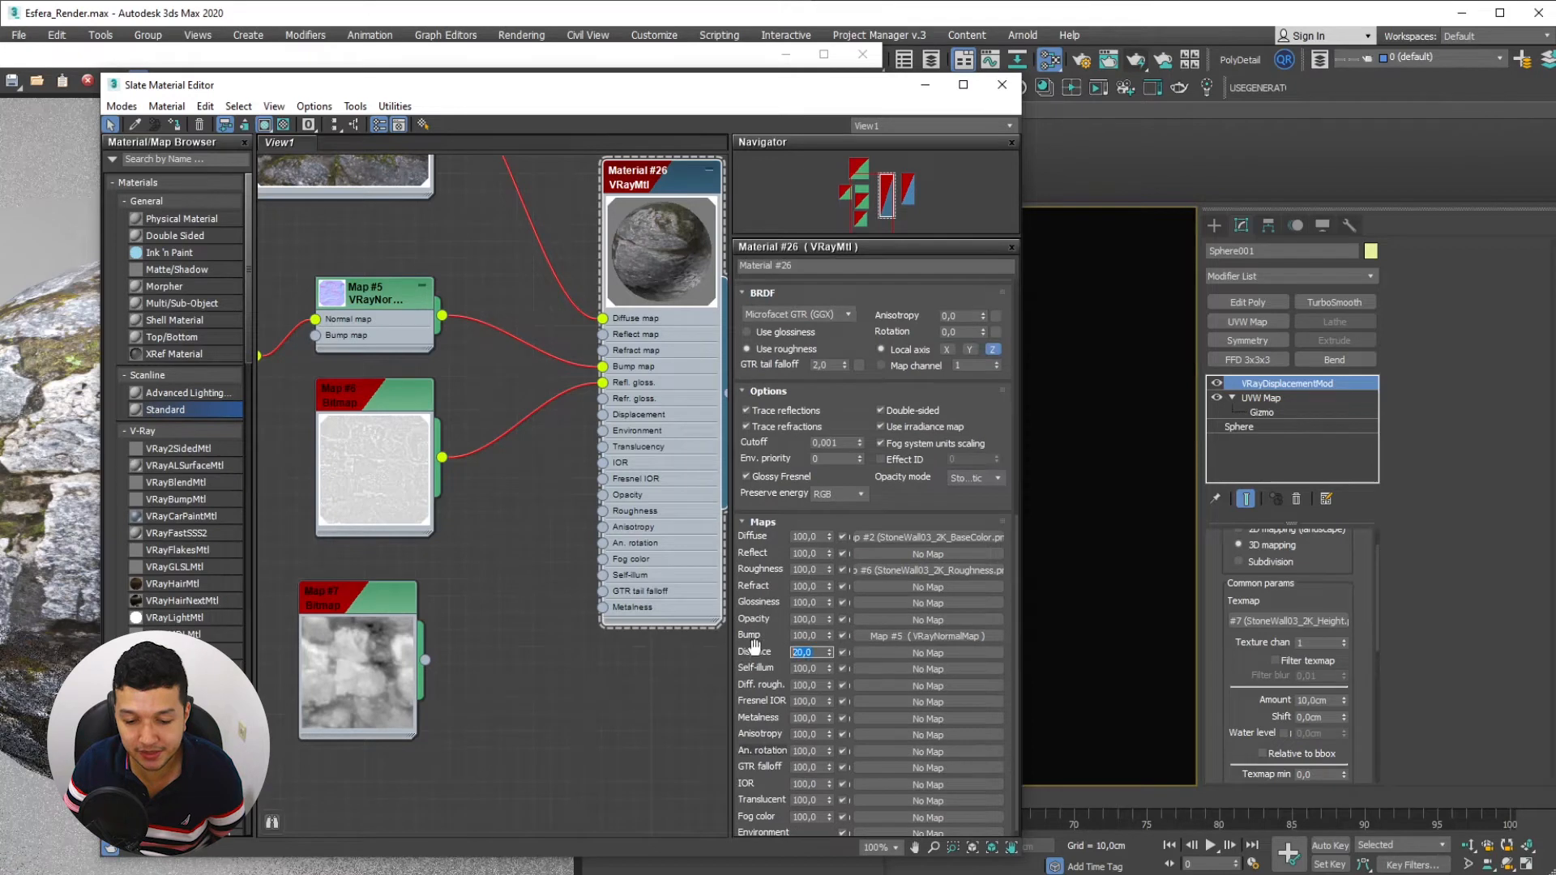
left_click_drag(1347, 565, 1333, 634)
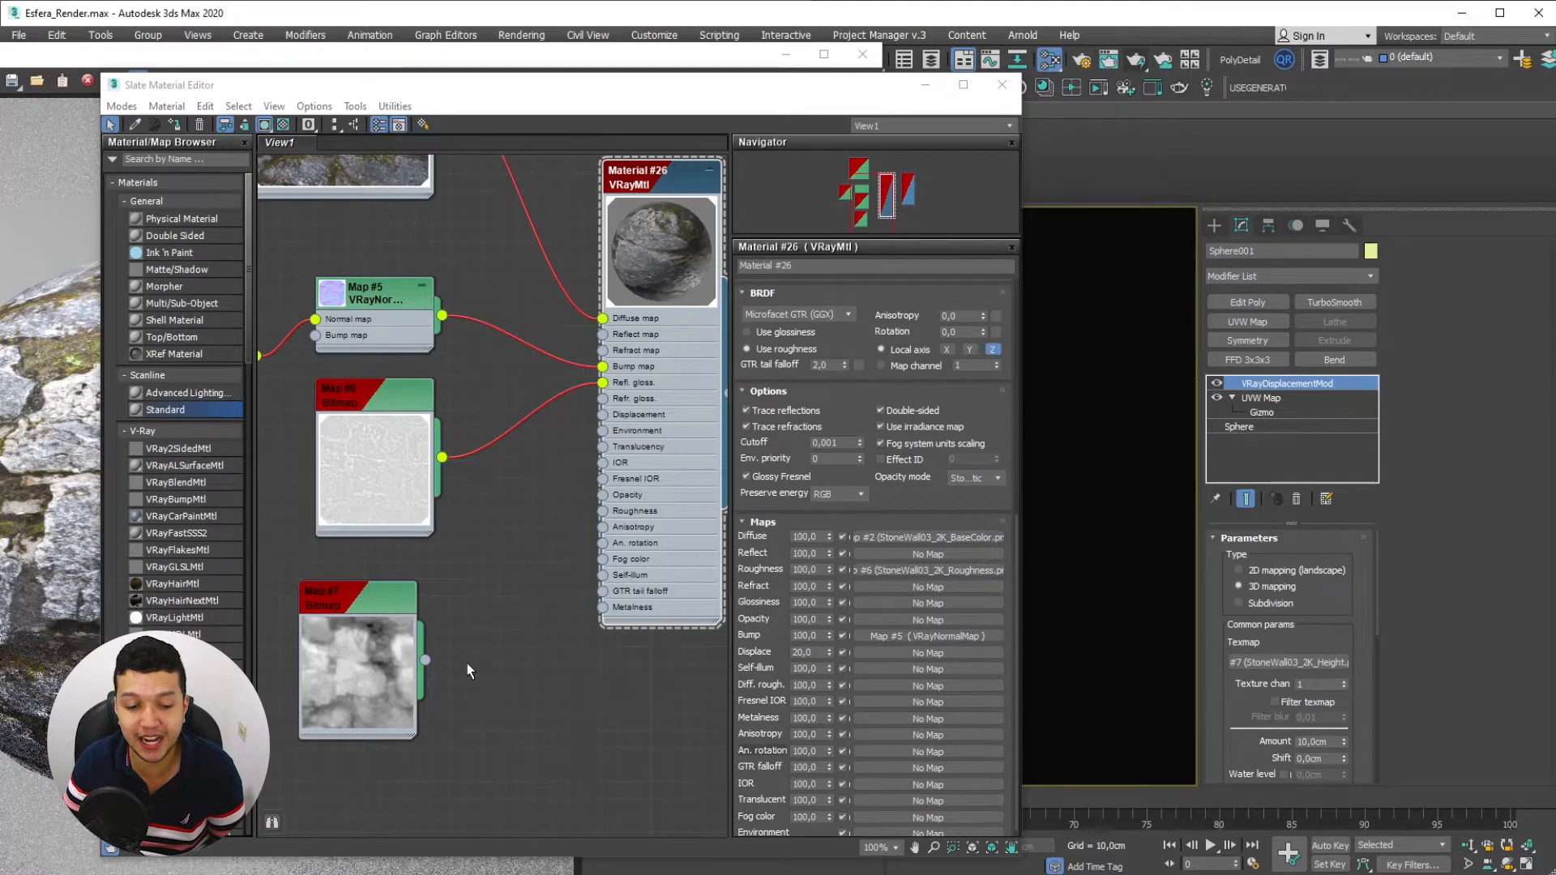
Align the height bitmap node under the roughness bitmap and render the sphere with the displacement applied
middle_click_drag(468, 671, 565, 474)
left_click_drag(457, 563, 484, 562)
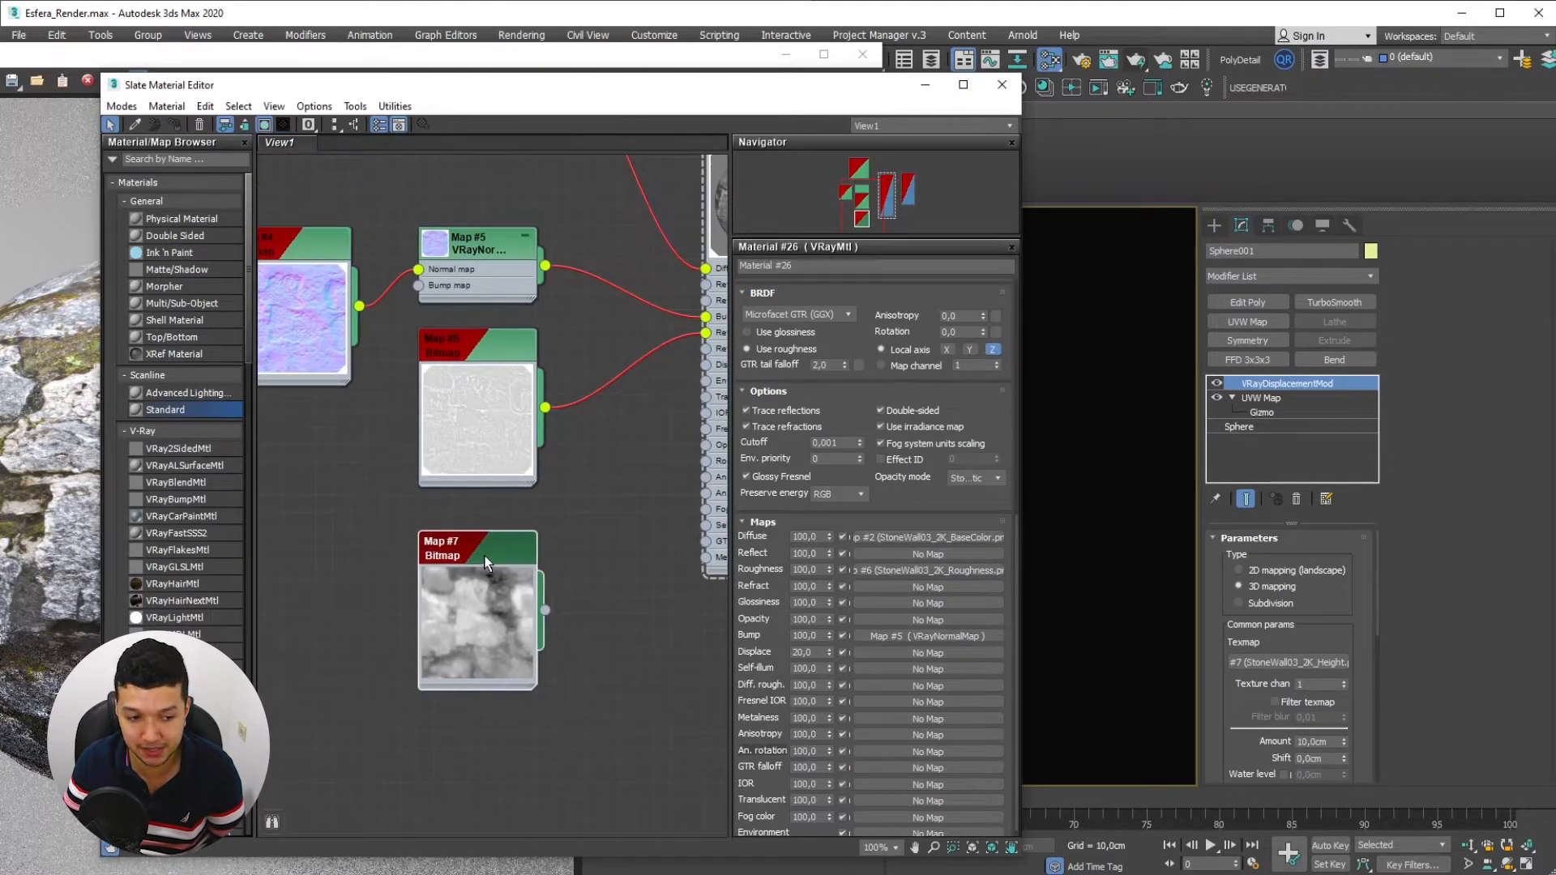
left_click_drag(1327, 606, 1335, 548)
left_click_drag(573, 55, 893, 16)
left_click(890, 43)
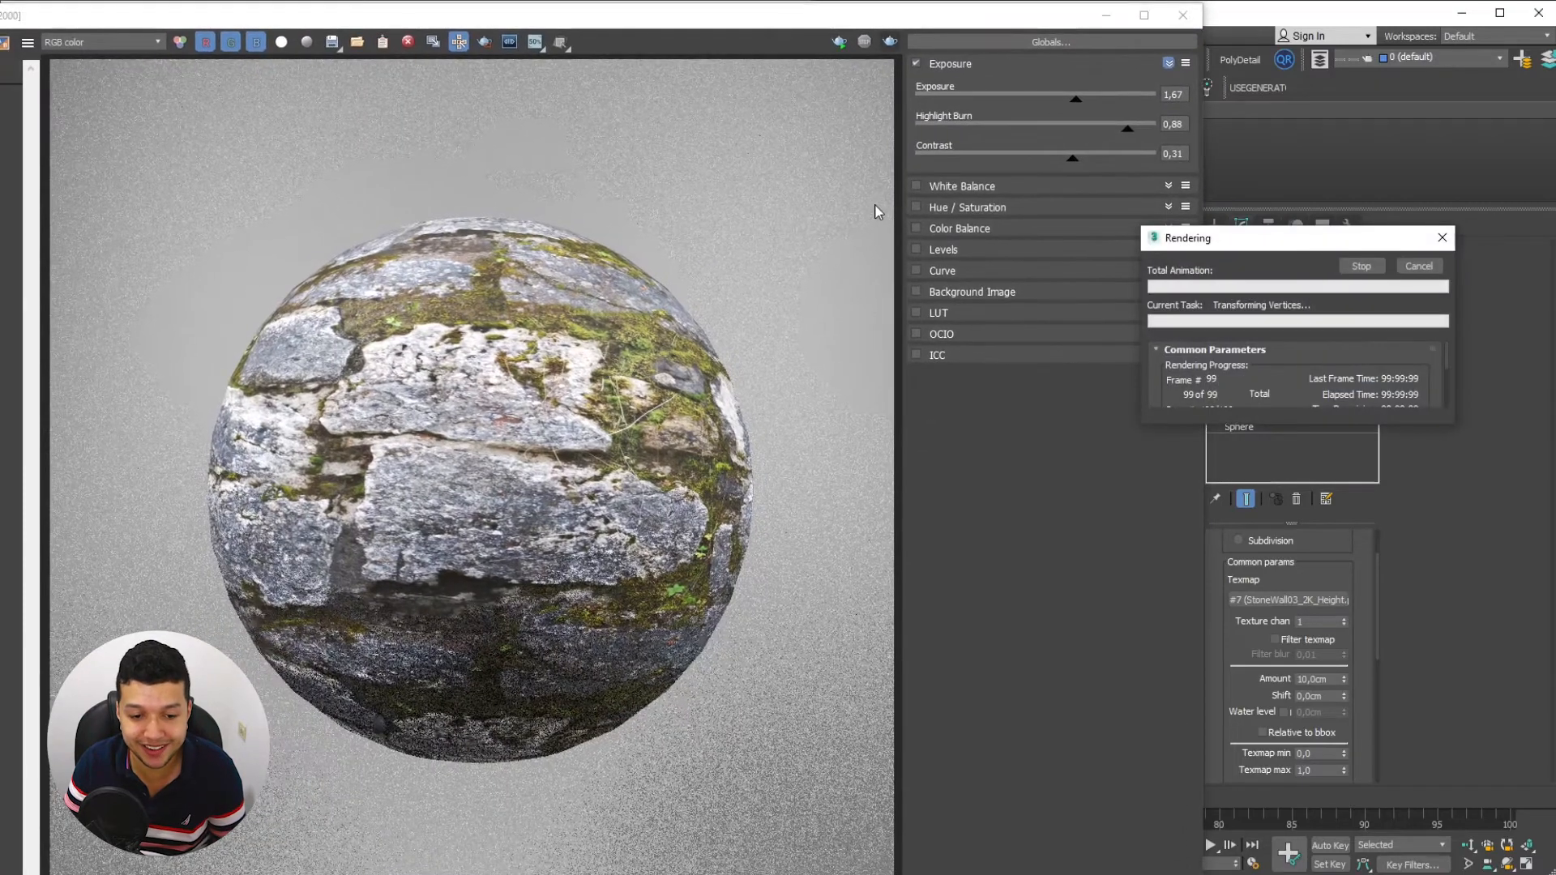
left_click_drag(606, 25, 795, 28)
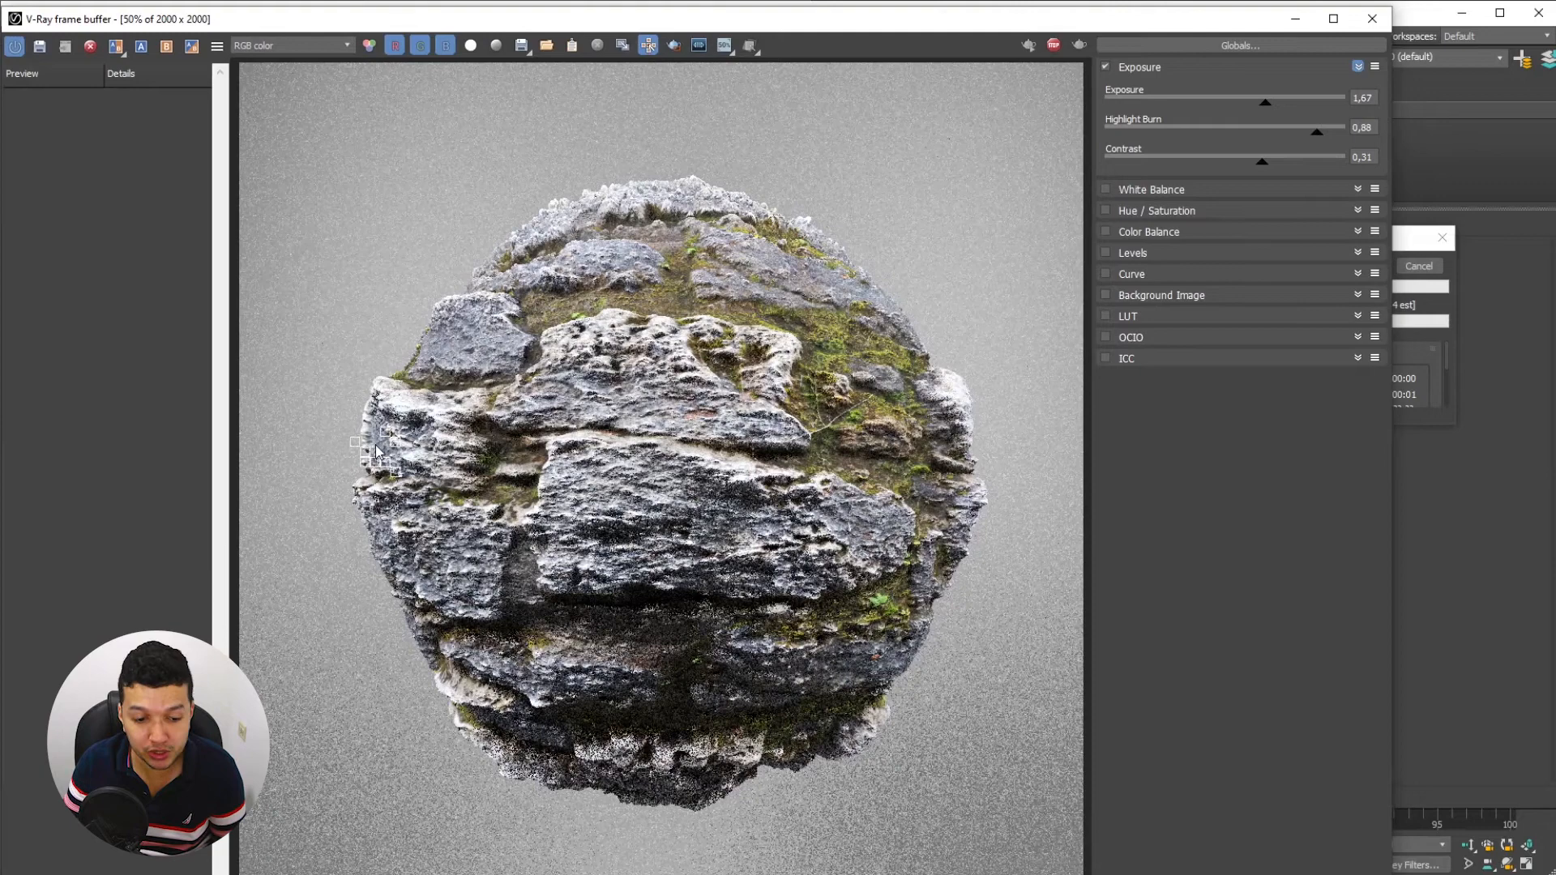
Examine the displaced stones and the sphere's silhouette up close in the render, comparing them with the StoneWall03_2K_Height.png image
scroll(376, 451, "up", 2)
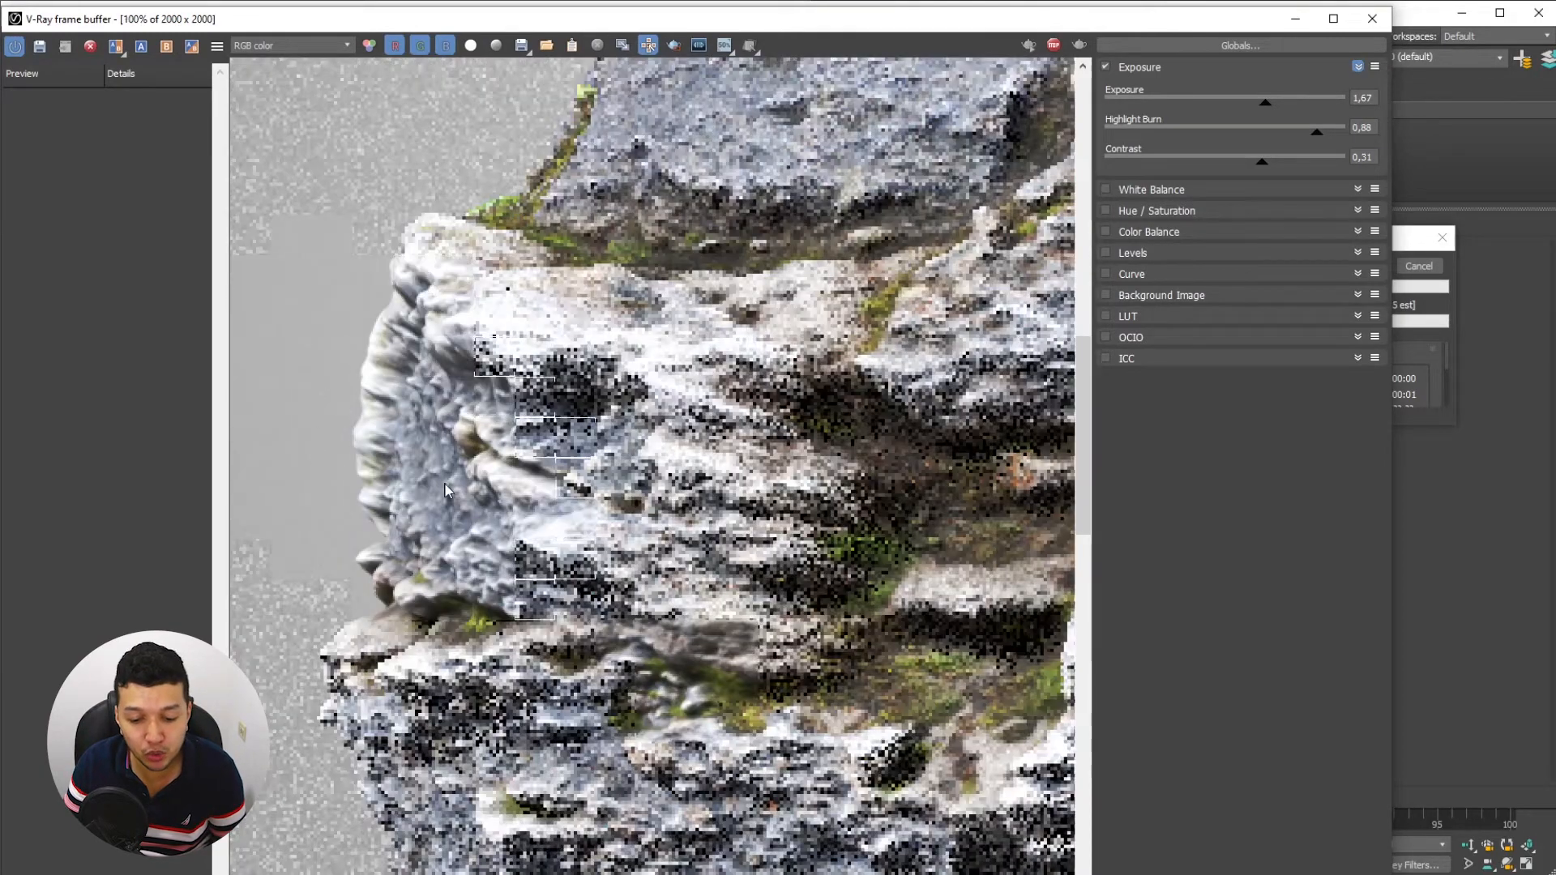
scroll(445, 490, "down", 1)
left_click(904, 873)
left_click(1054, 820)
scroll(1281, 677, "up", 3)
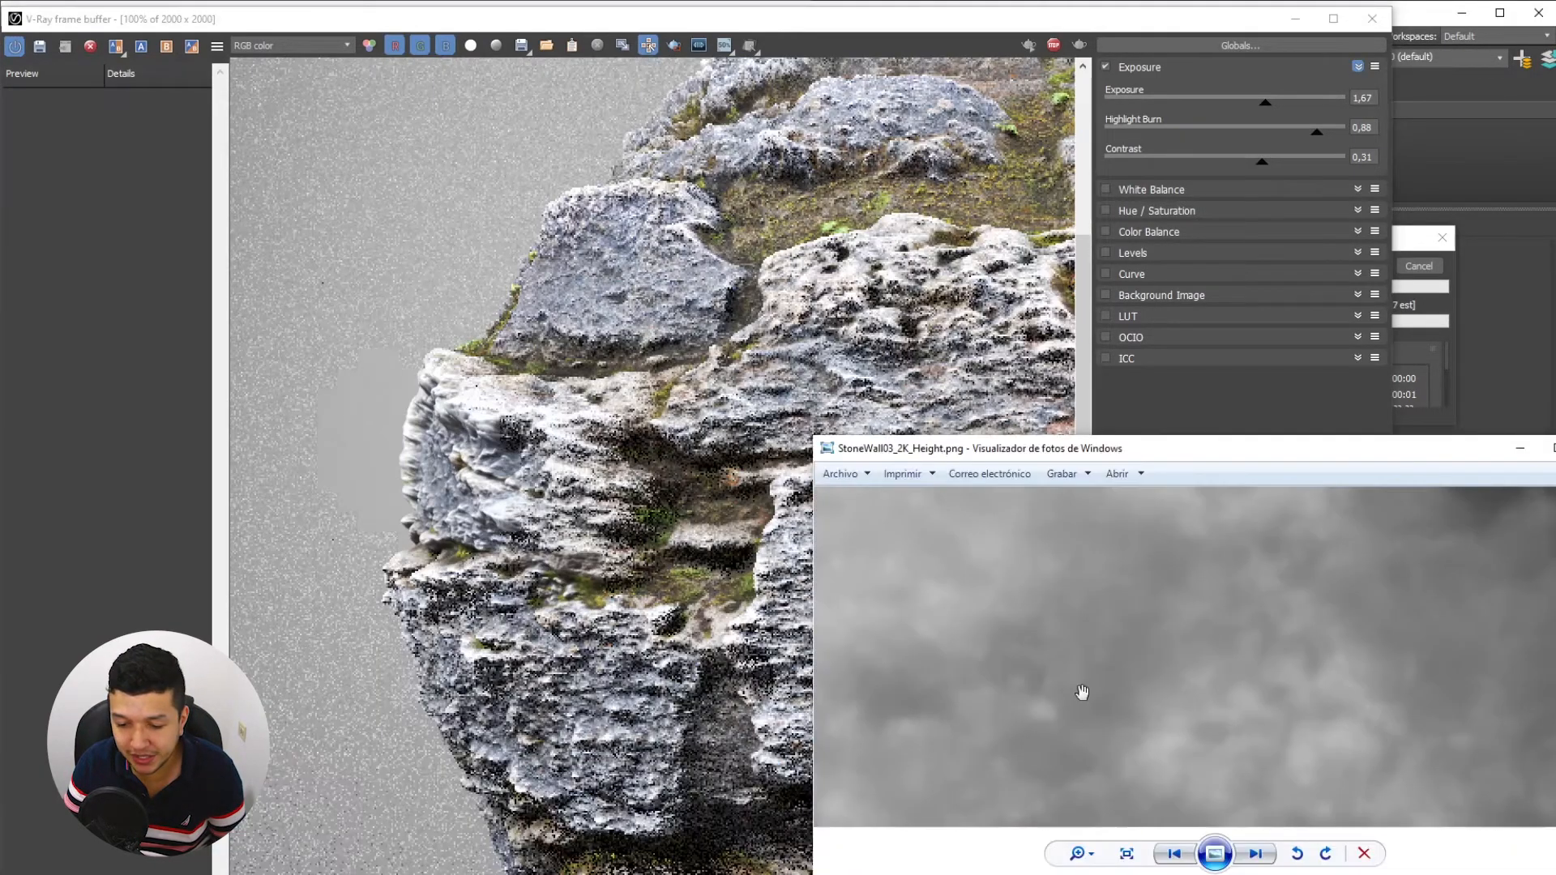
left_click(426, 461)
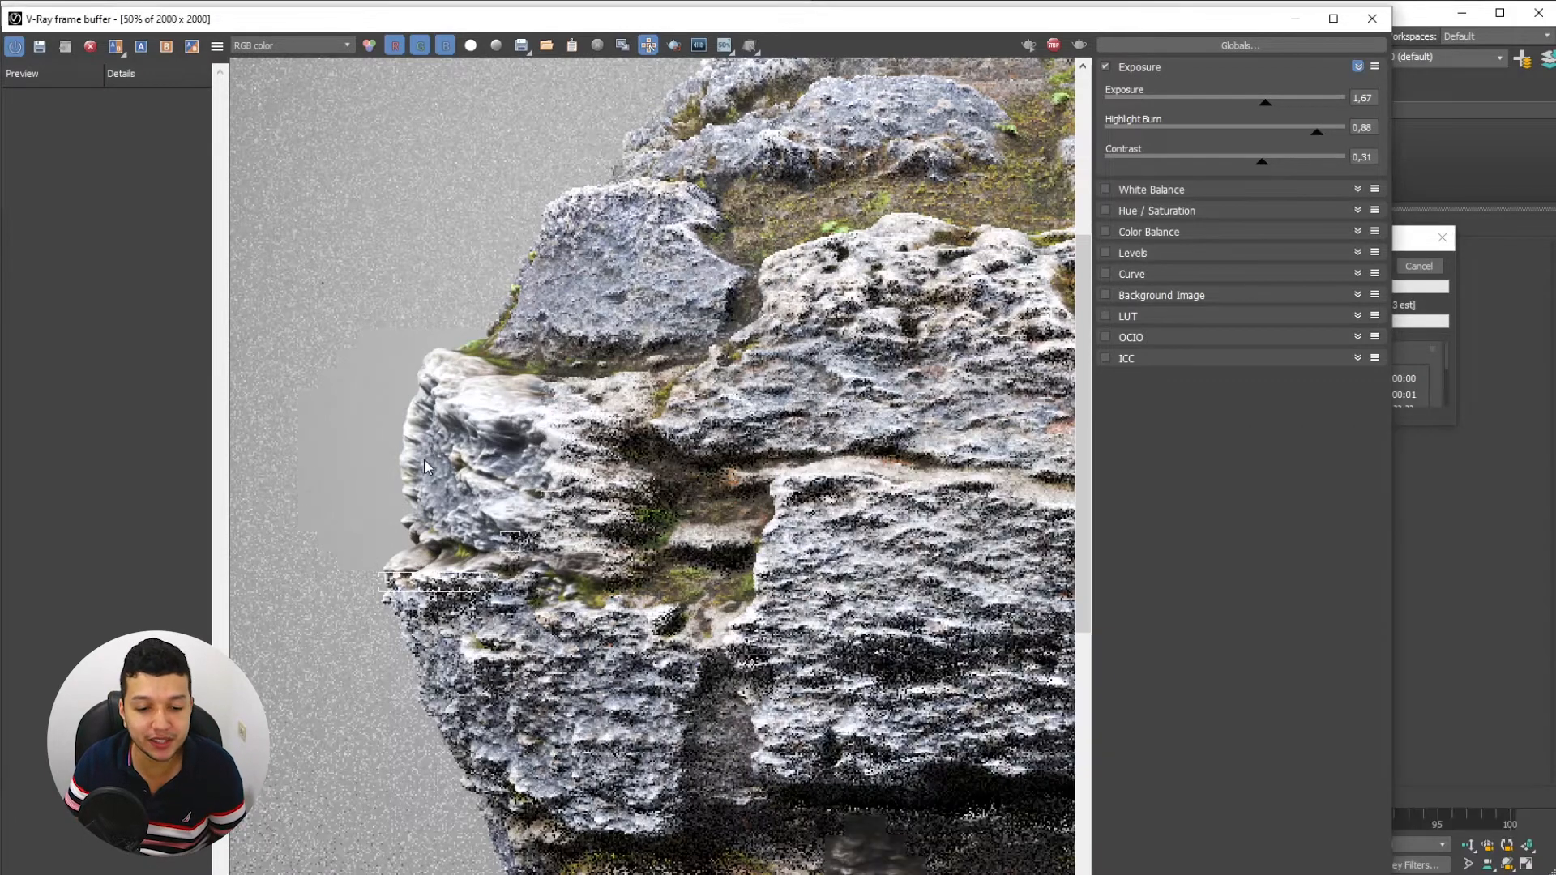
scroll(426, 466, "down", 1)
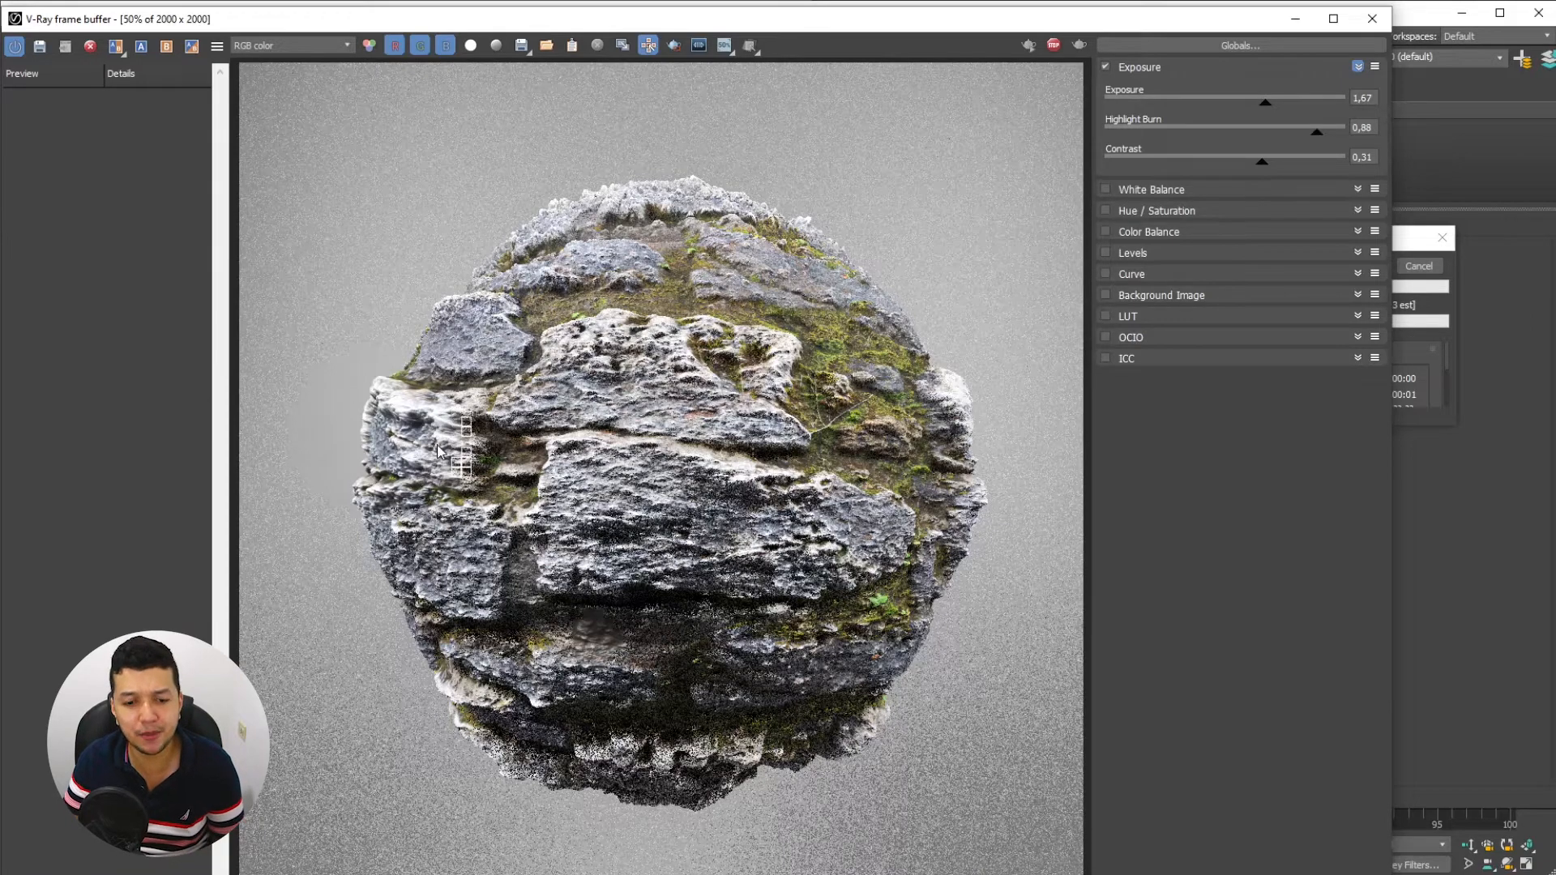
scroll(371, 440, "up", 2)
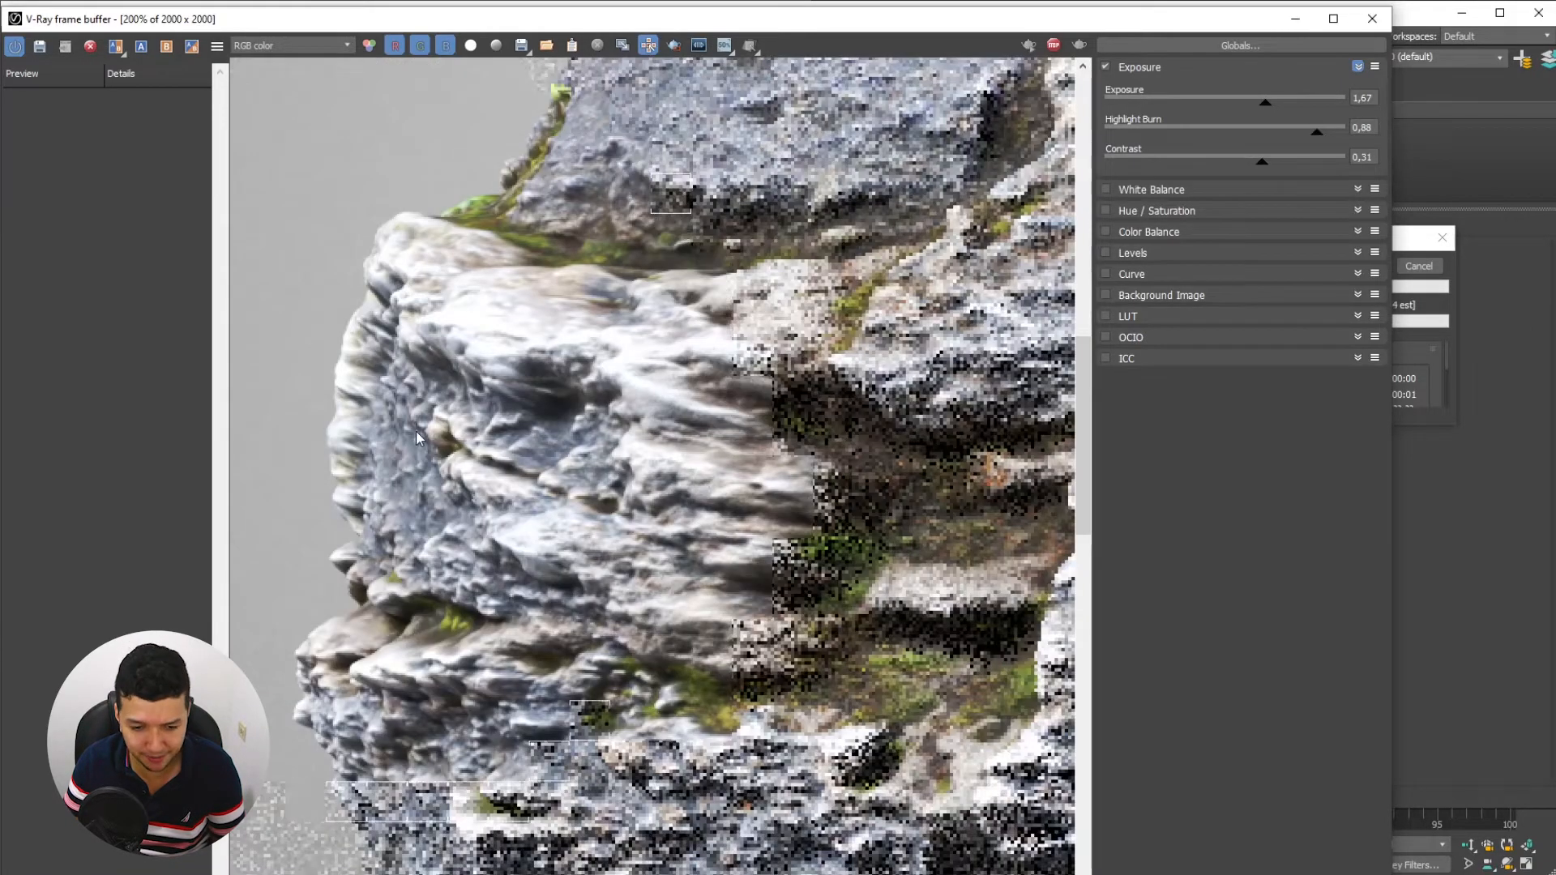
scroll(416, 430, "down", 2)
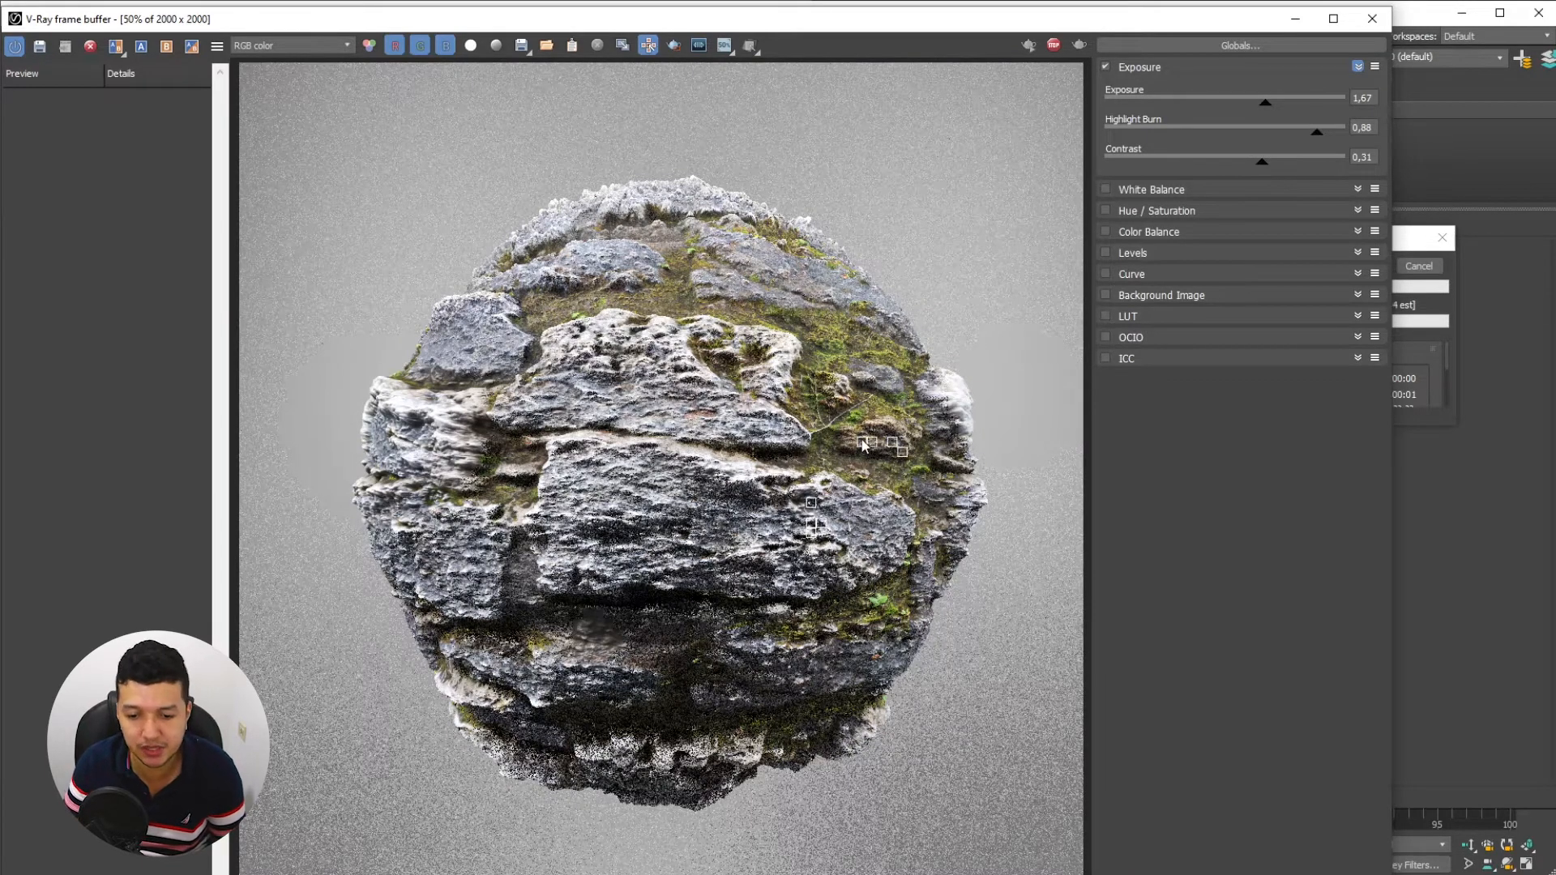
scroll(851, 445, "up", 2)
scroll(936, 425, "down", 2)
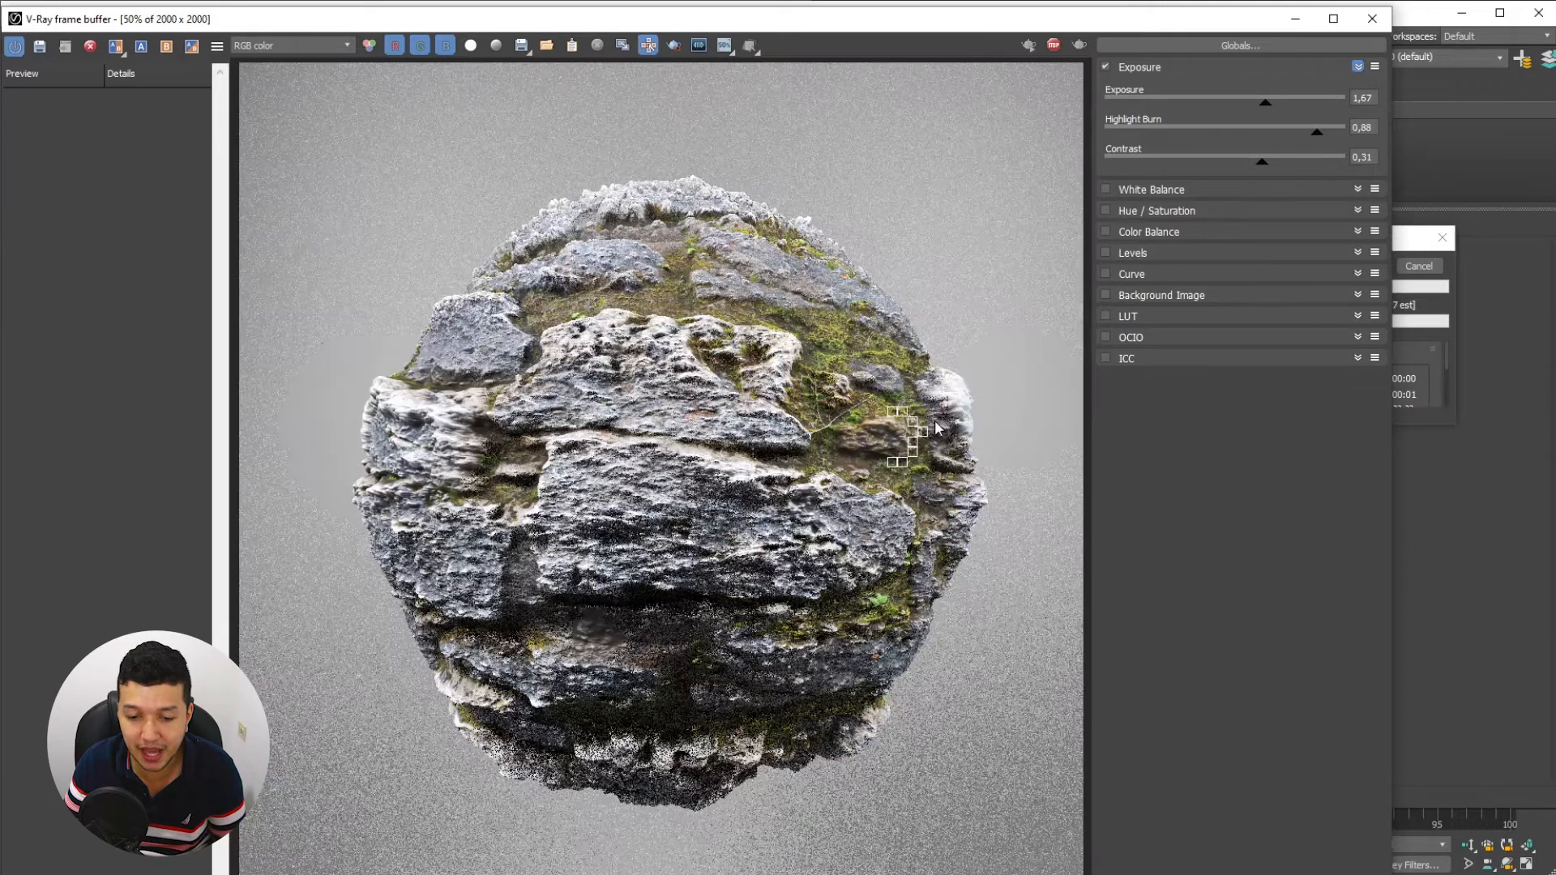
Examine the displaced stones along the sphere's side up close in the render and cancel the rendering
scroll(369, 405, "up", 2)
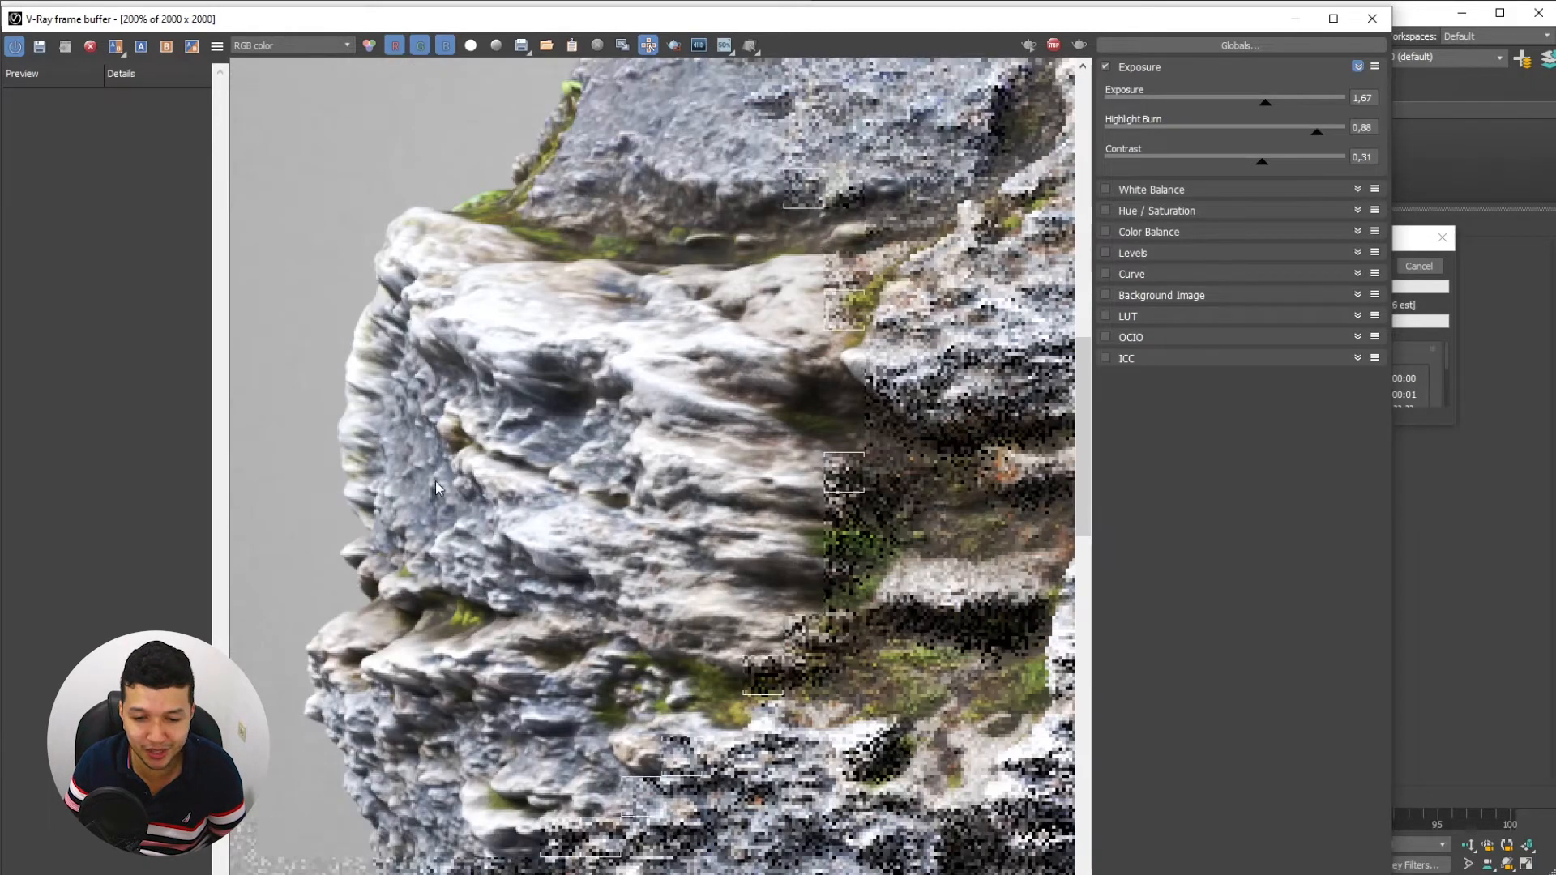
left_click(1411, 261)
left_click(1412, 261)
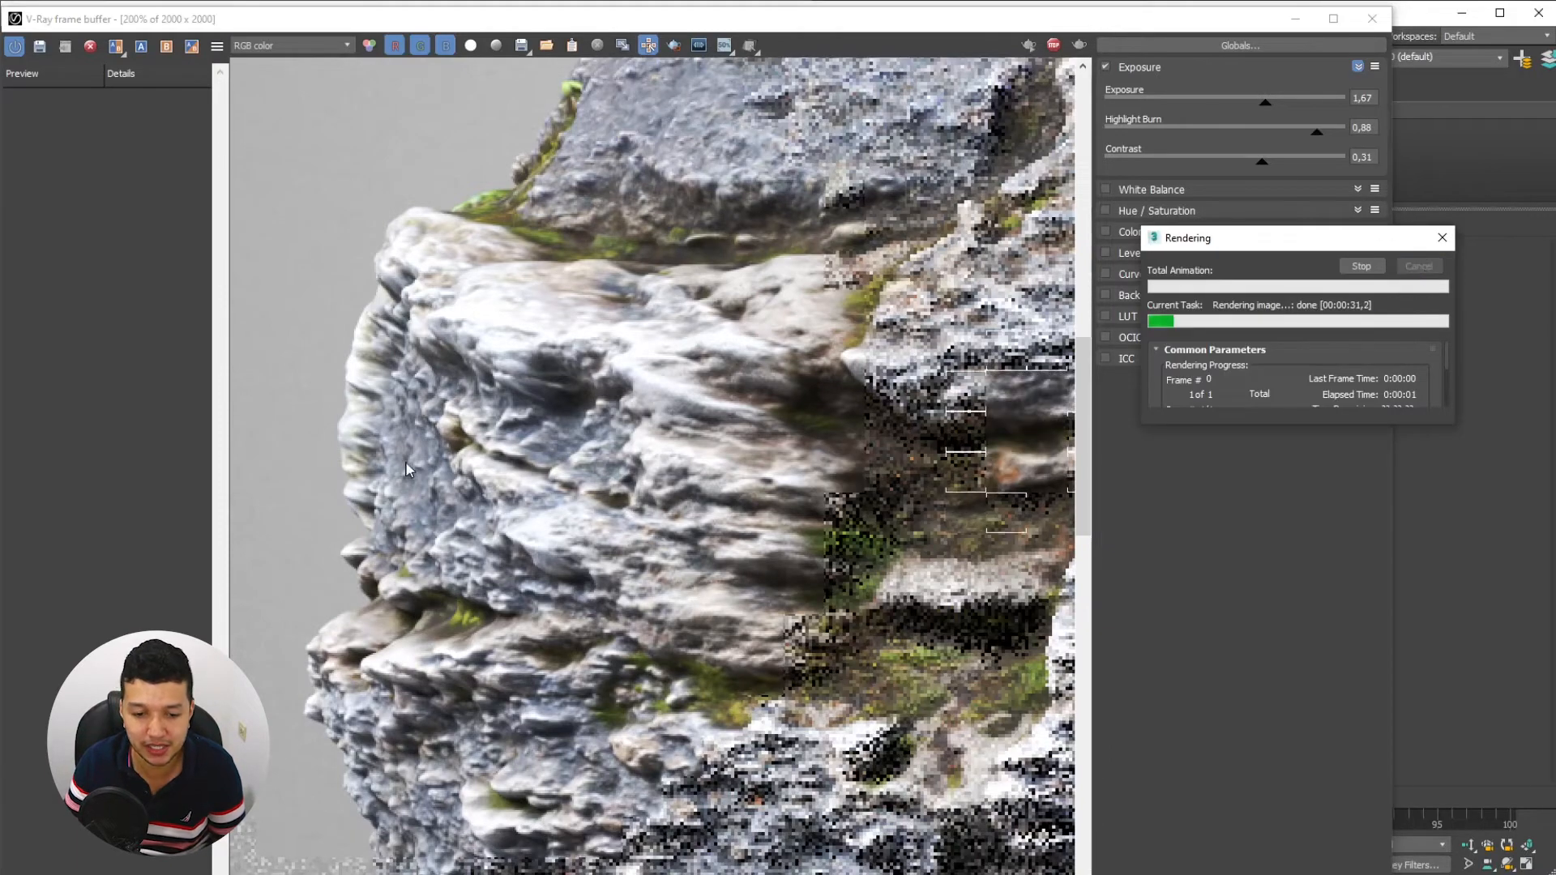
scroll(568, 362, "down", 1)
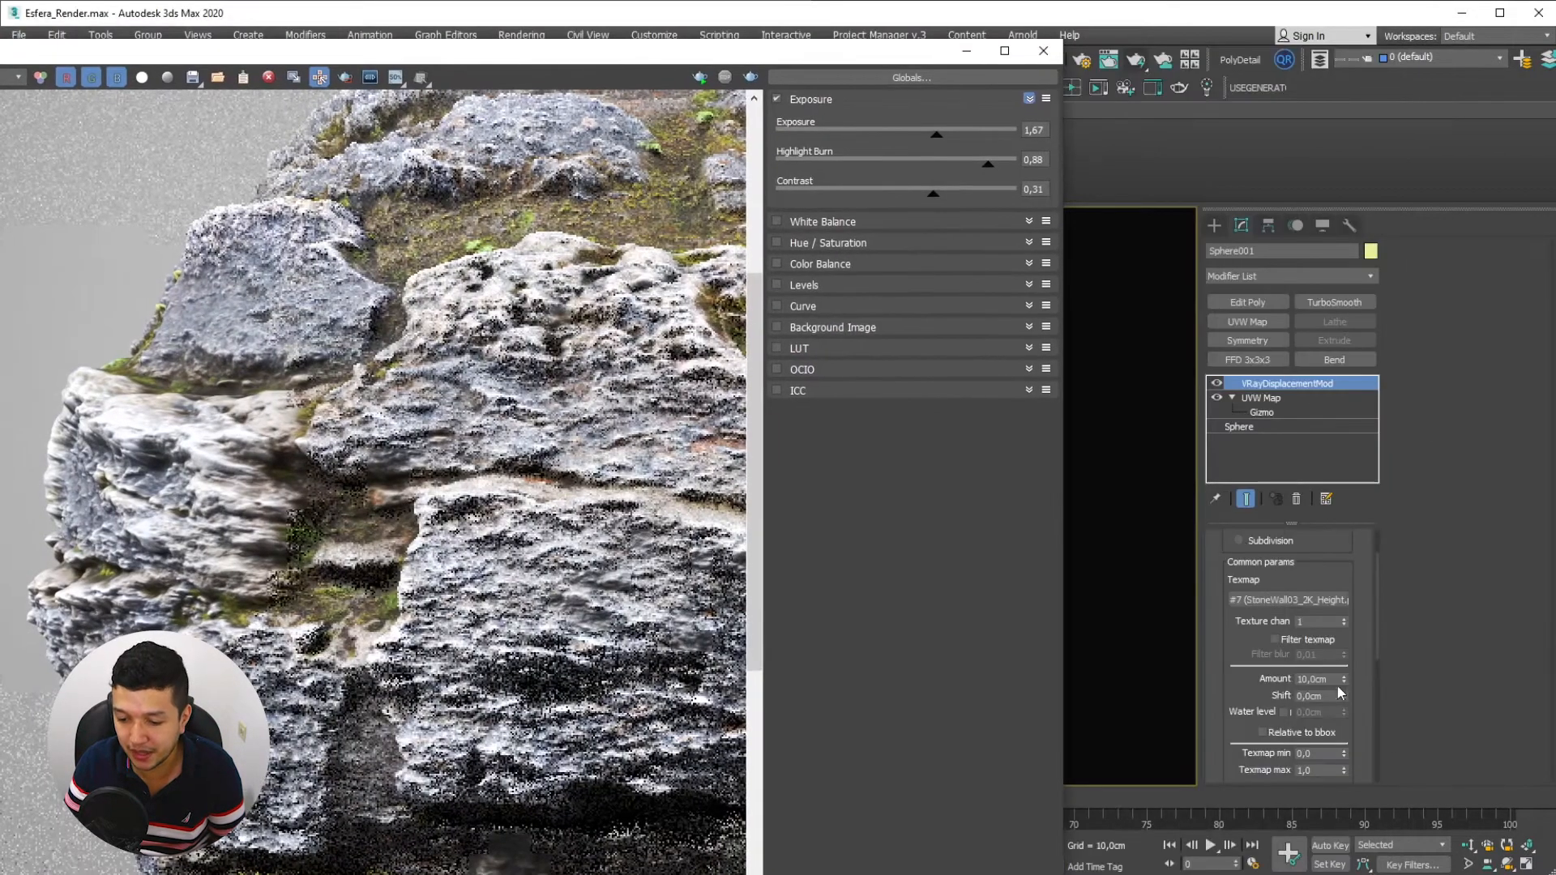
Set the sphere's displacement amount to 7 cm, enable Filter texmap, and render the sphere again
left_click(1333, 679)
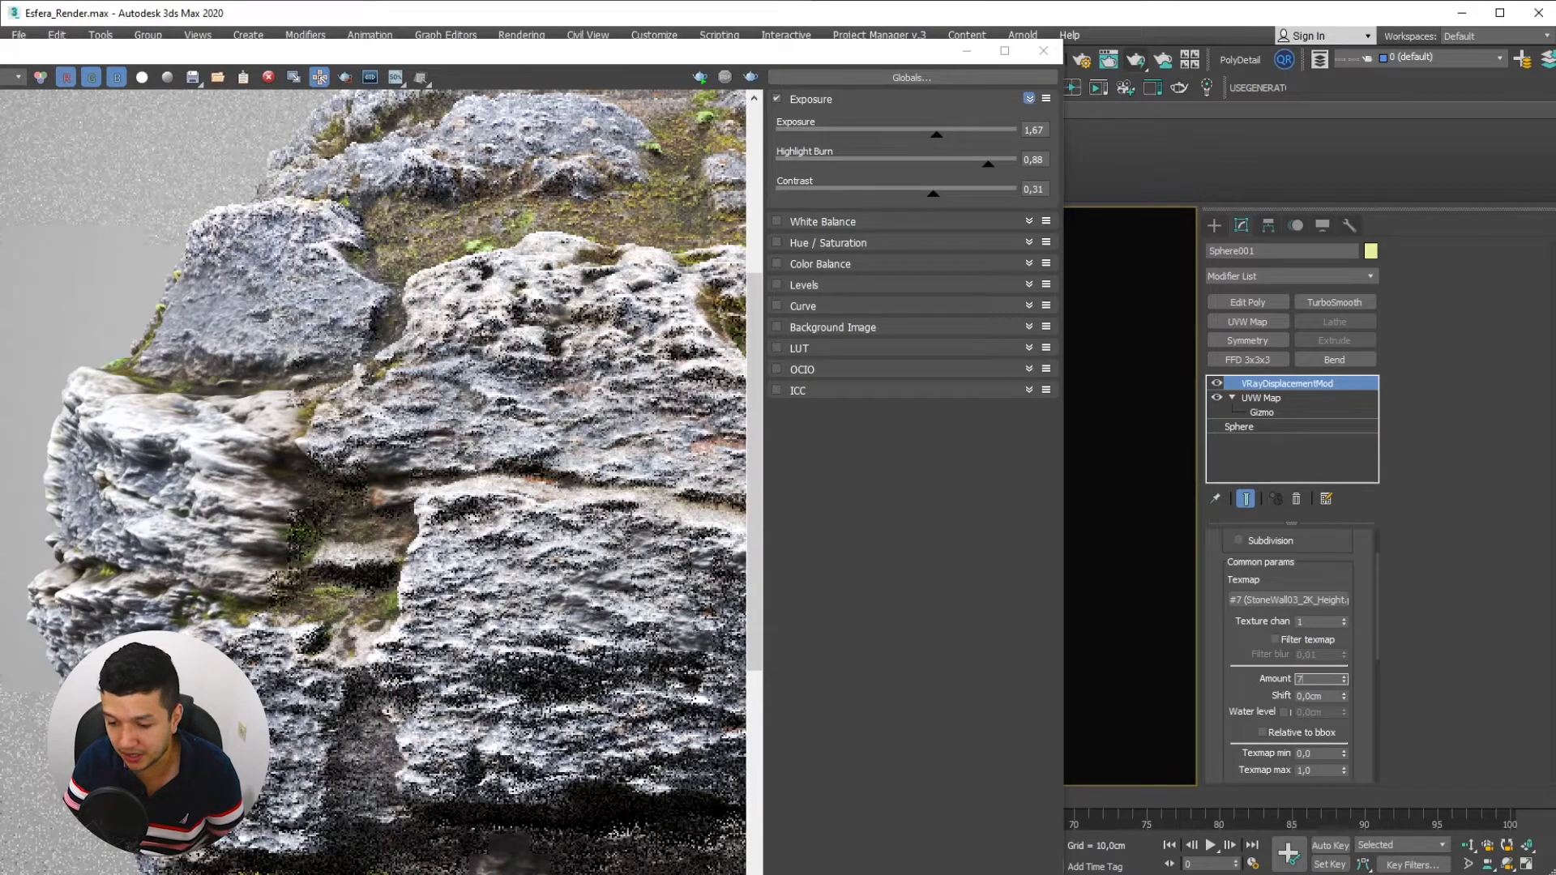
left_click_drag(451, 57, 485, 48)
left_click(1275, 640)
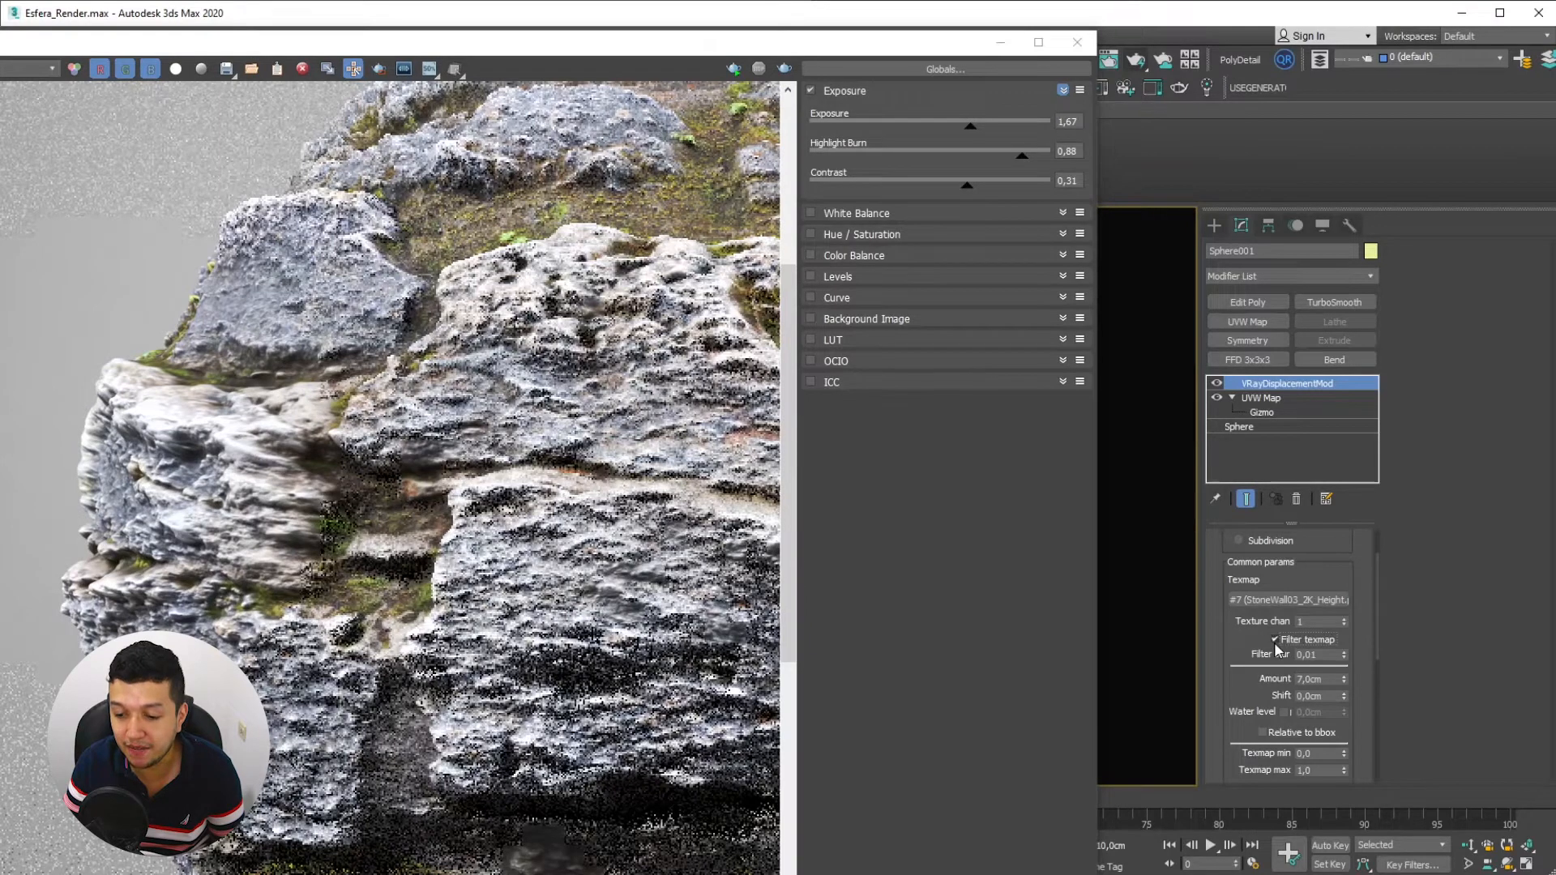
left_click(783, 69)
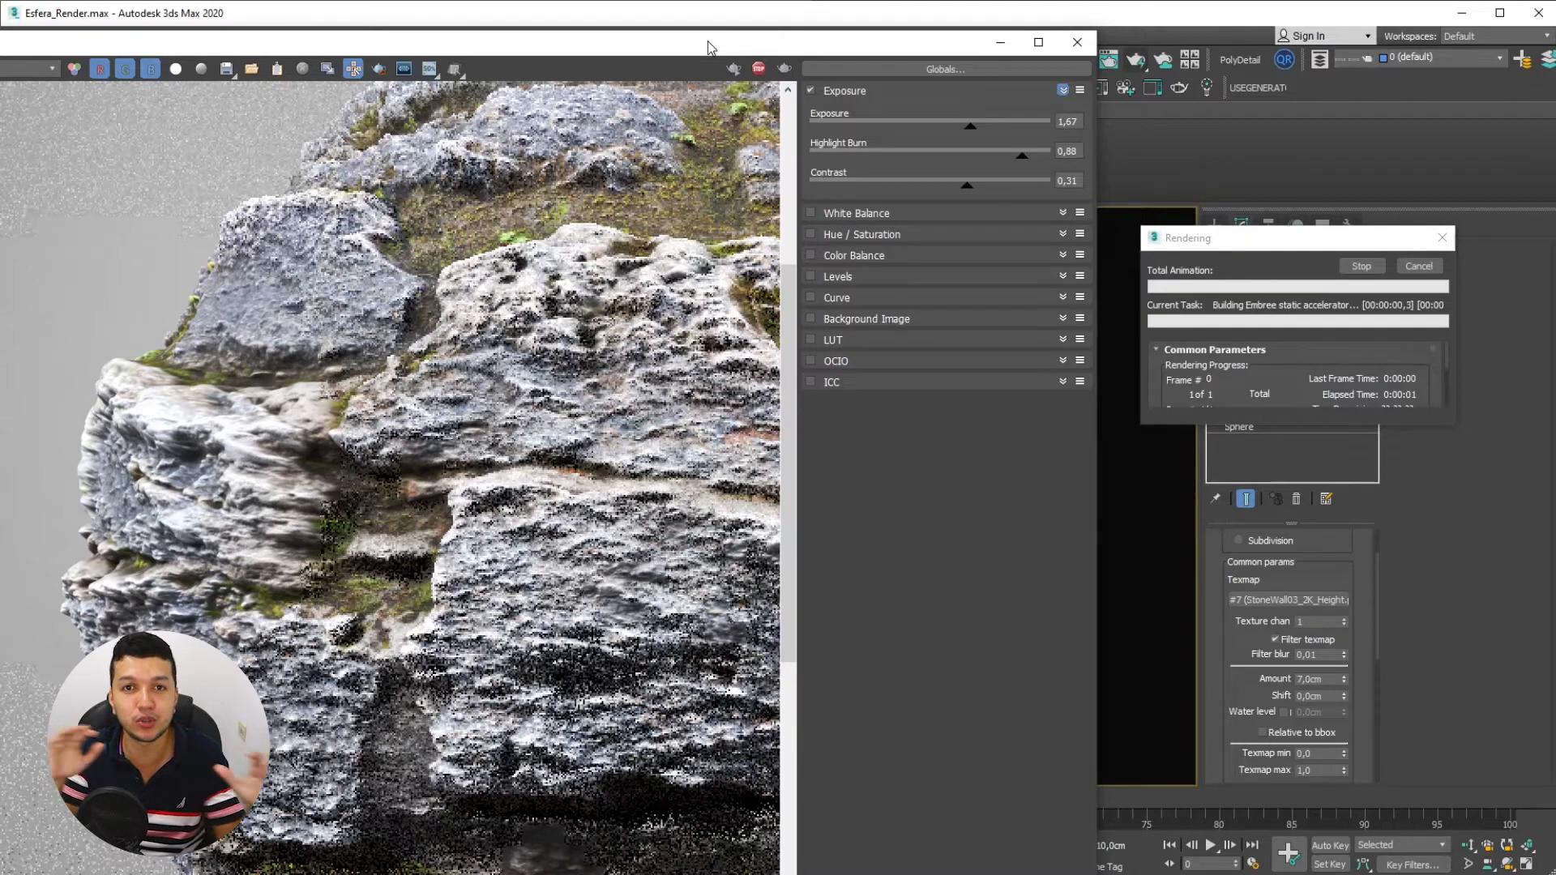
Examine the silhouette and central stones in the render with the filtered 7 cm displacement, then cancel the rendering
left_click_drag(762, 43, 953, 29)
scroll(726, 342, "down", 1)
scroll(332, 462, "up", 1)
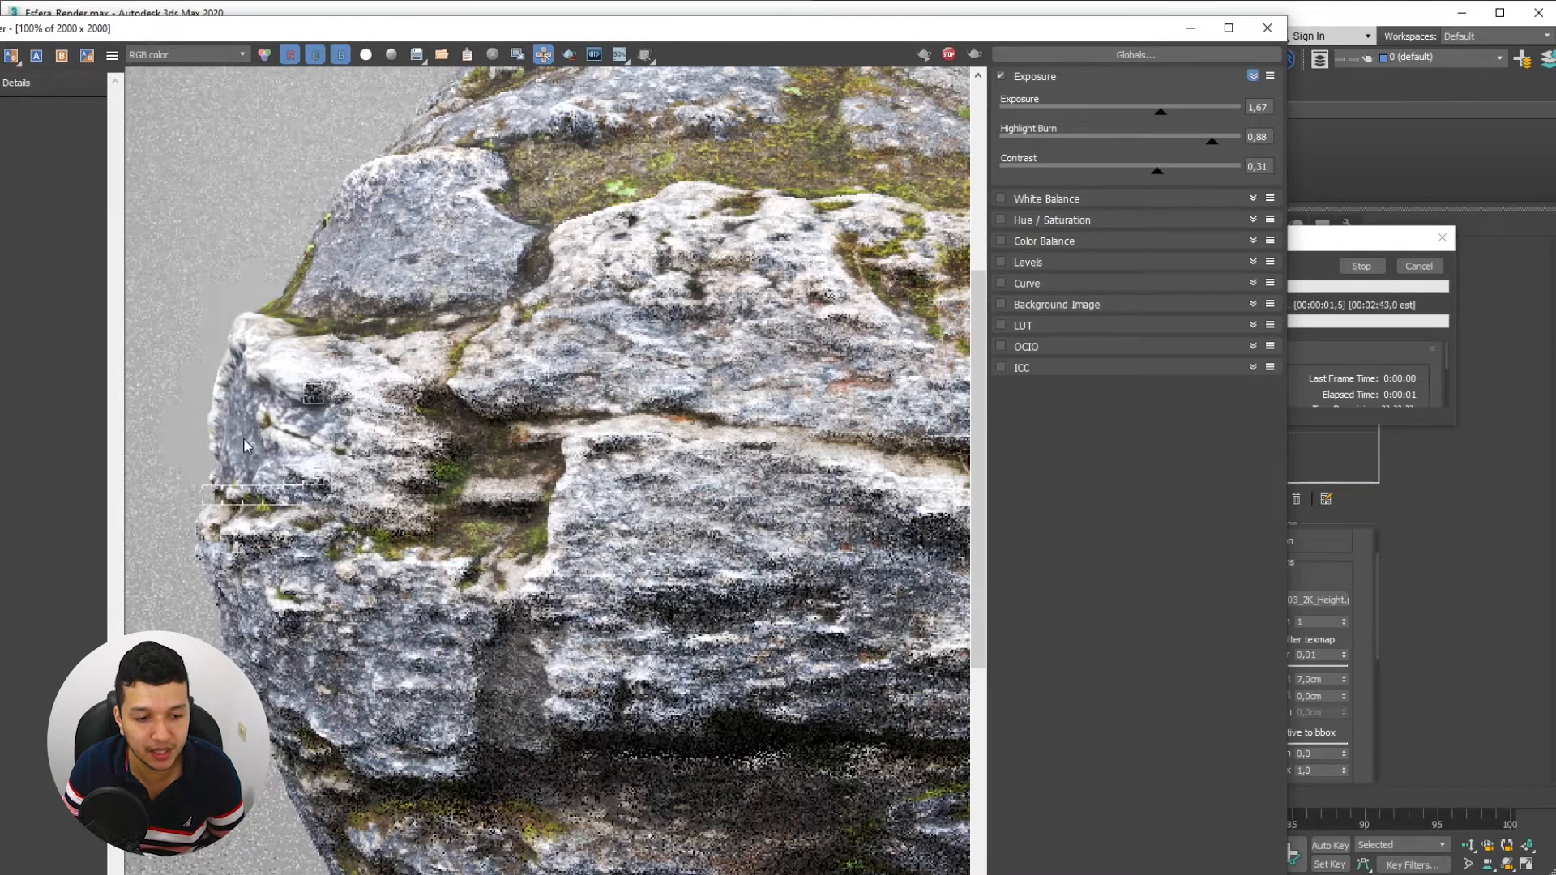
left_click_drag(997, 30, 835, 30)
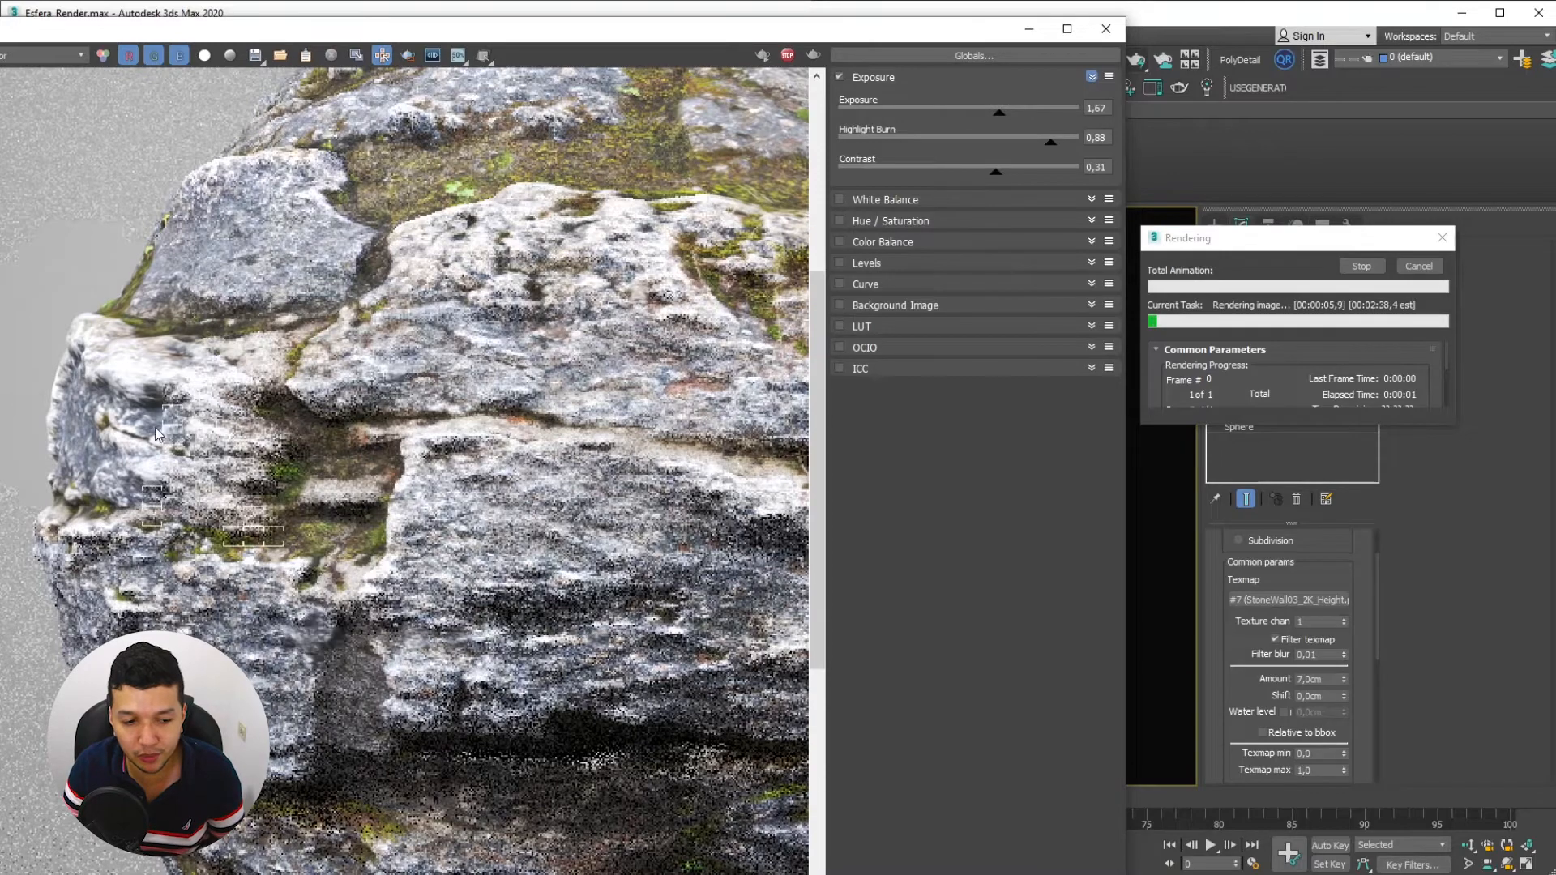
scroll(160, 475, "down", 1)
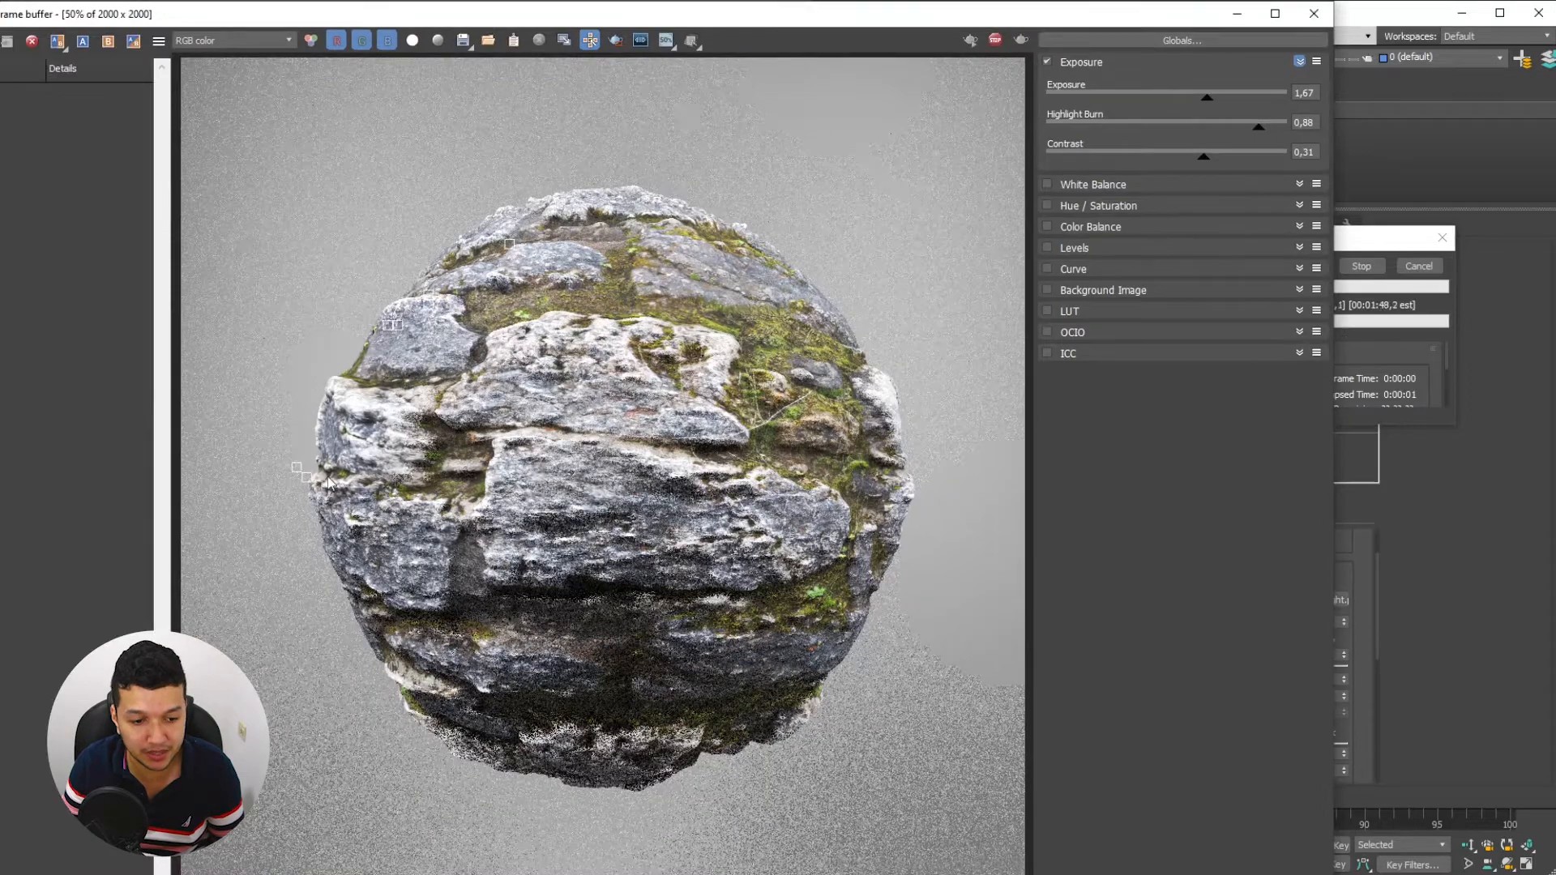
scroll(328, 476, "up", 1)
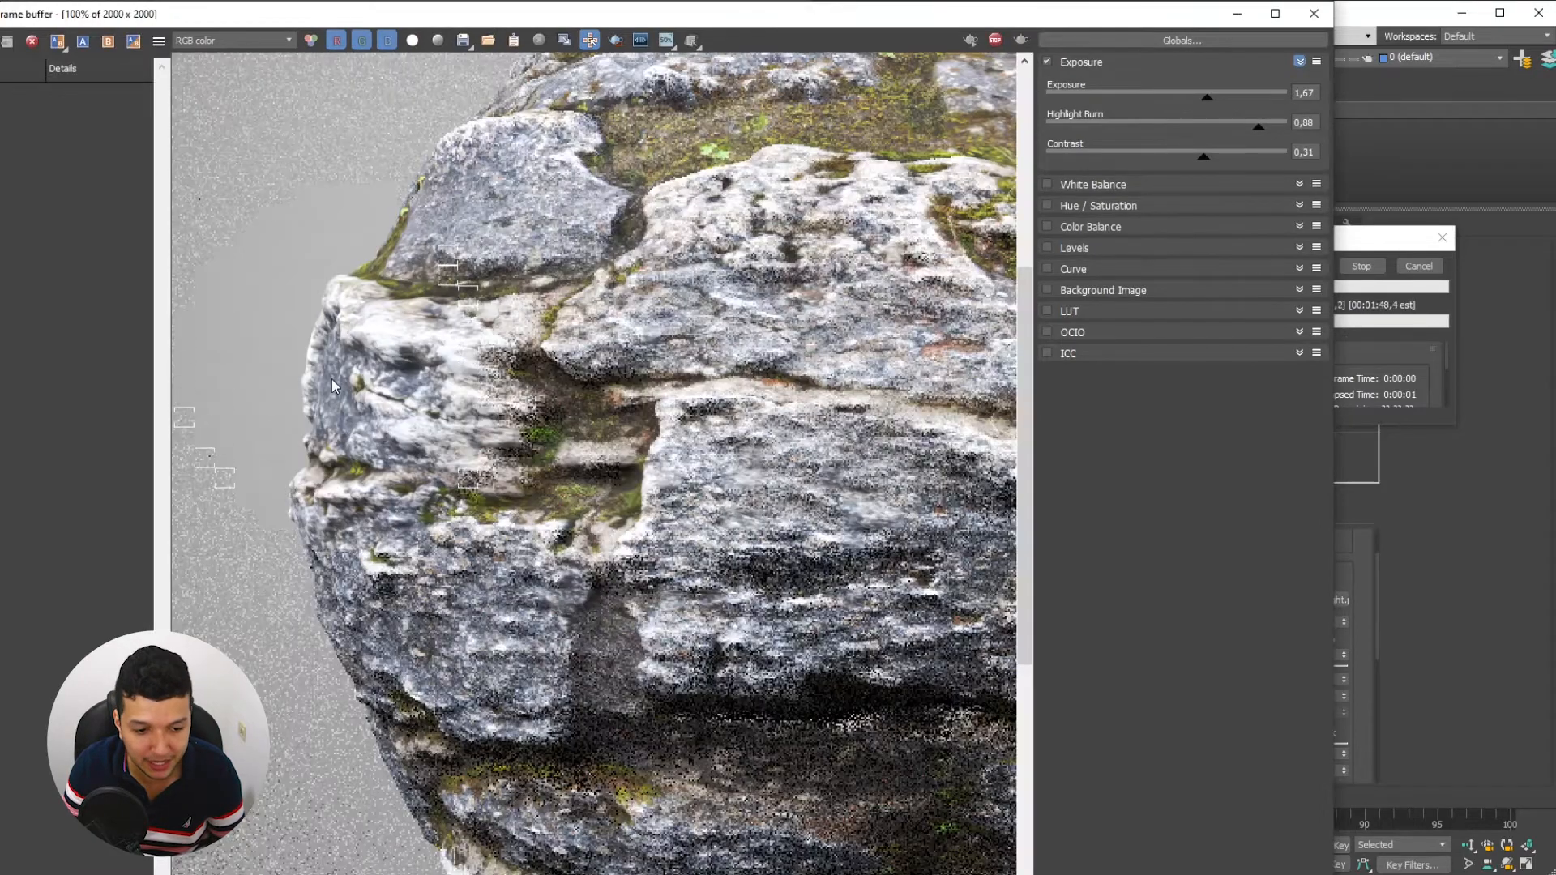
scroll(332, 379, "up", 1)
scroll(333, 450, "down", 1)
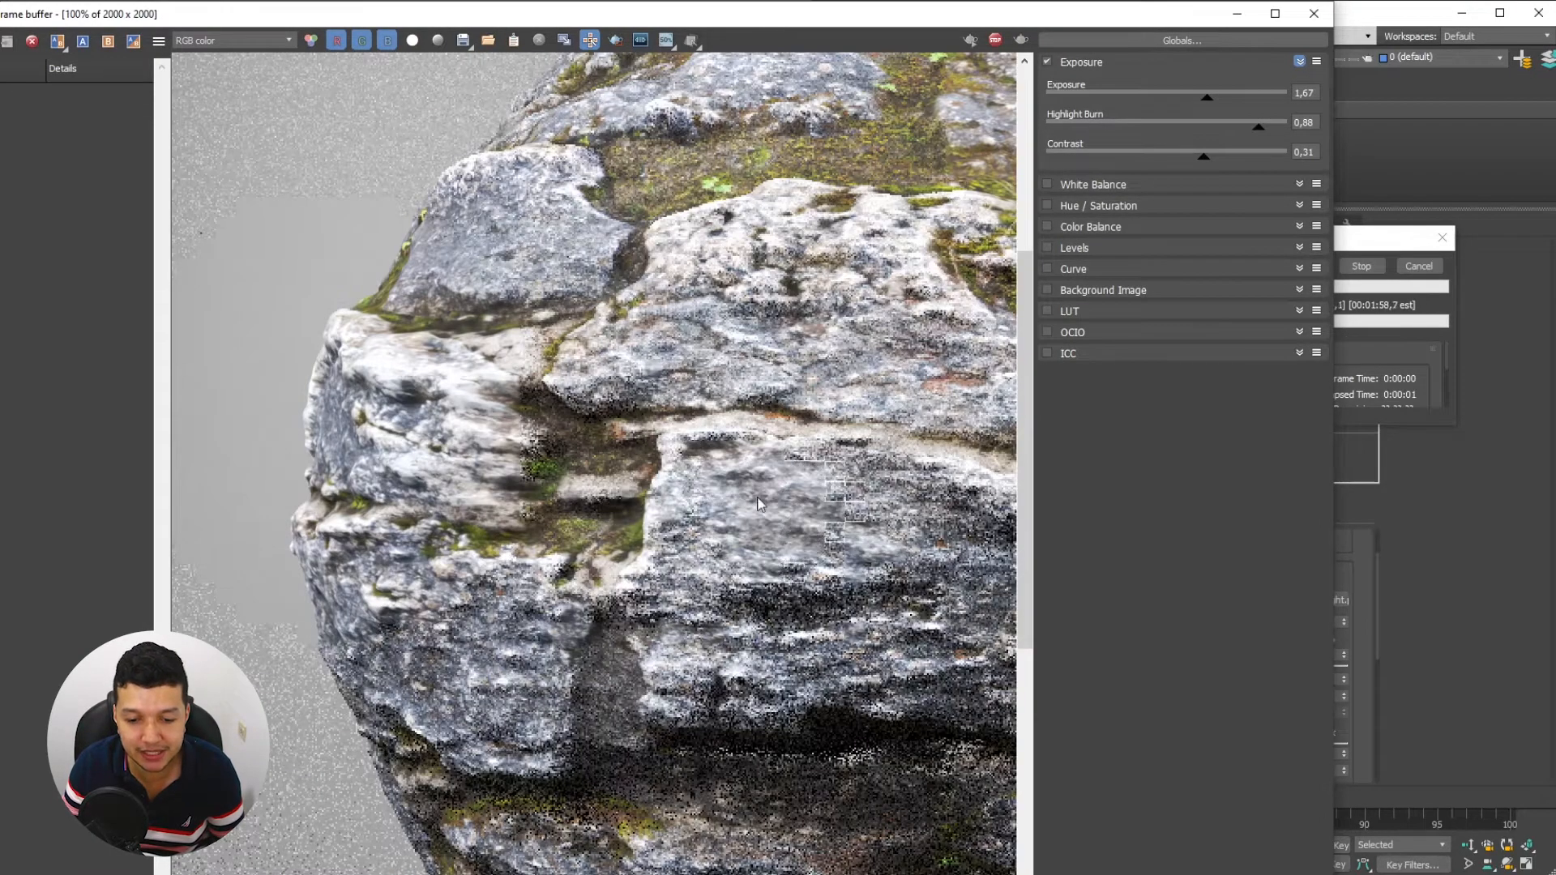
scroll(650, 478, "up", 1)
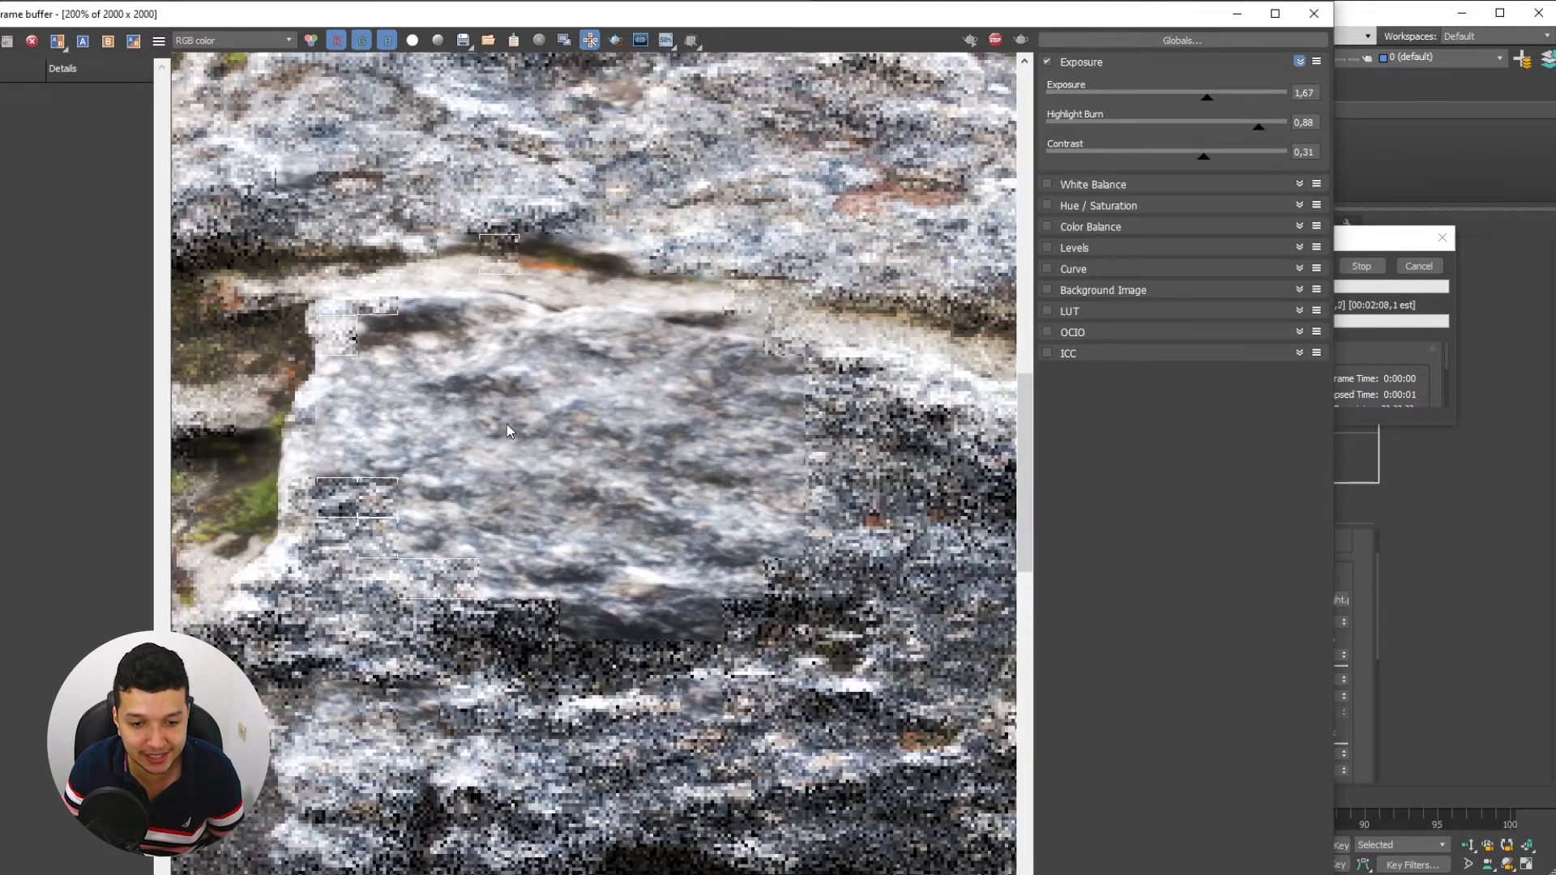
scroll(510, 429, "down", 1)
scroll(509, 468, "up", 1)
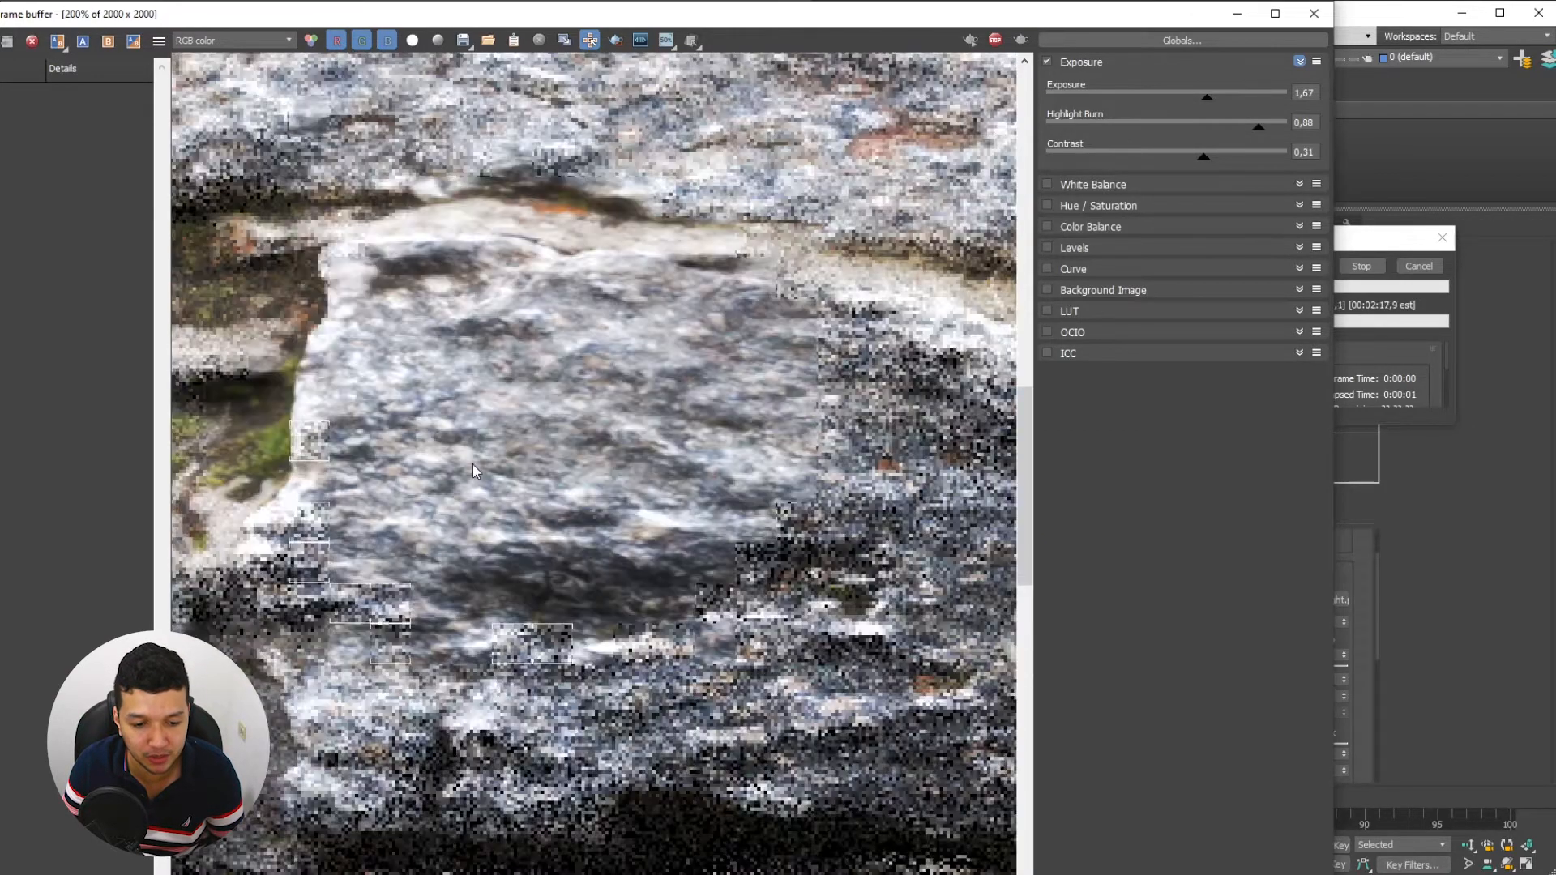
scroll(566, 525, "down", 1)
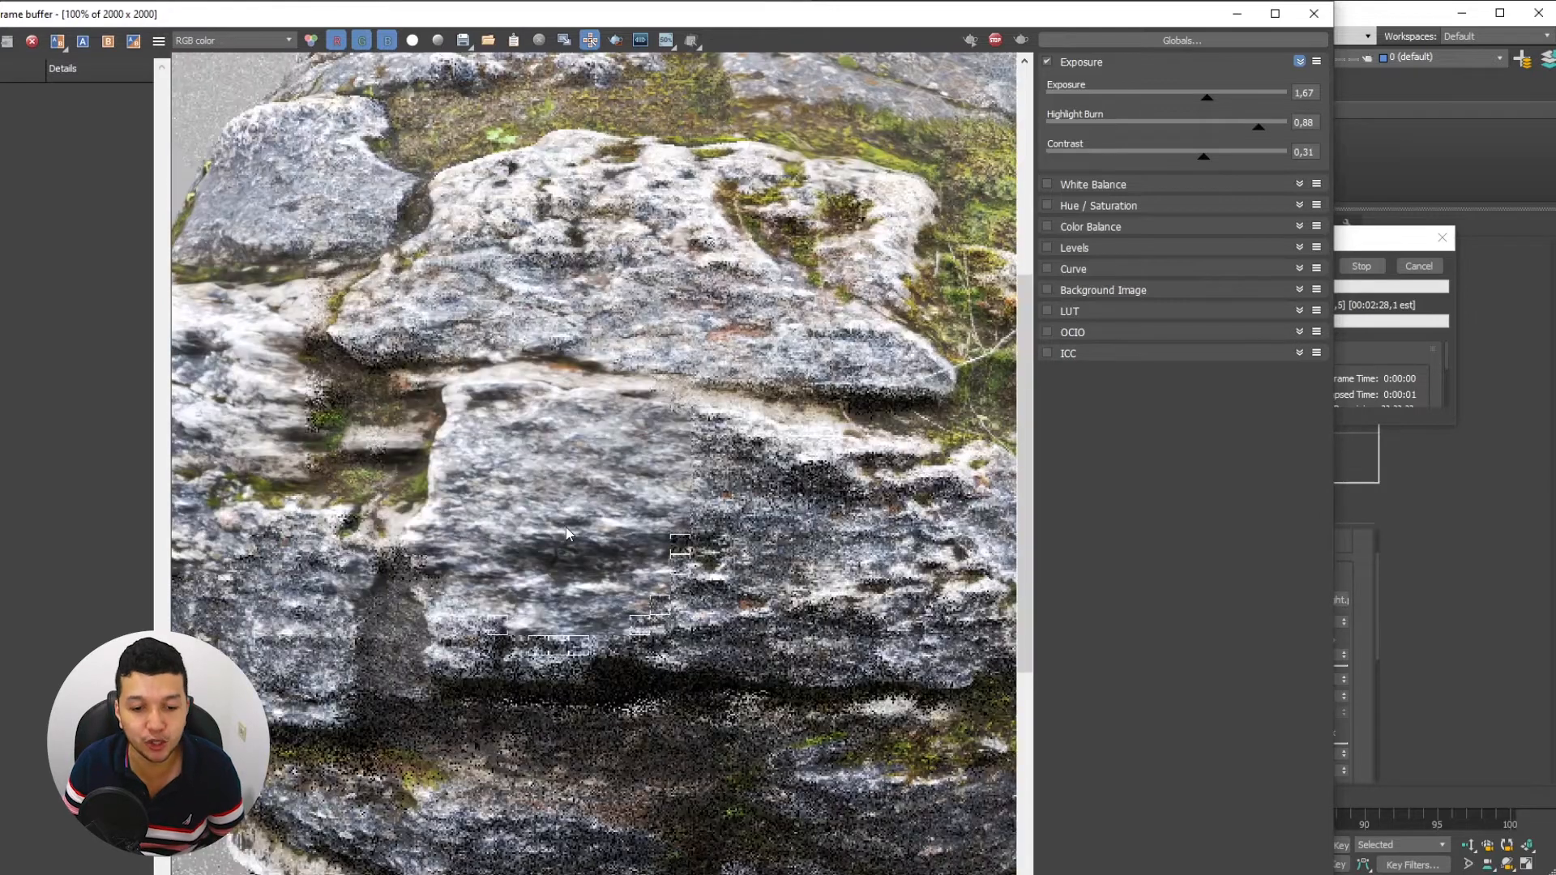
left_click(1426, 274)
left_click(1429, 274)
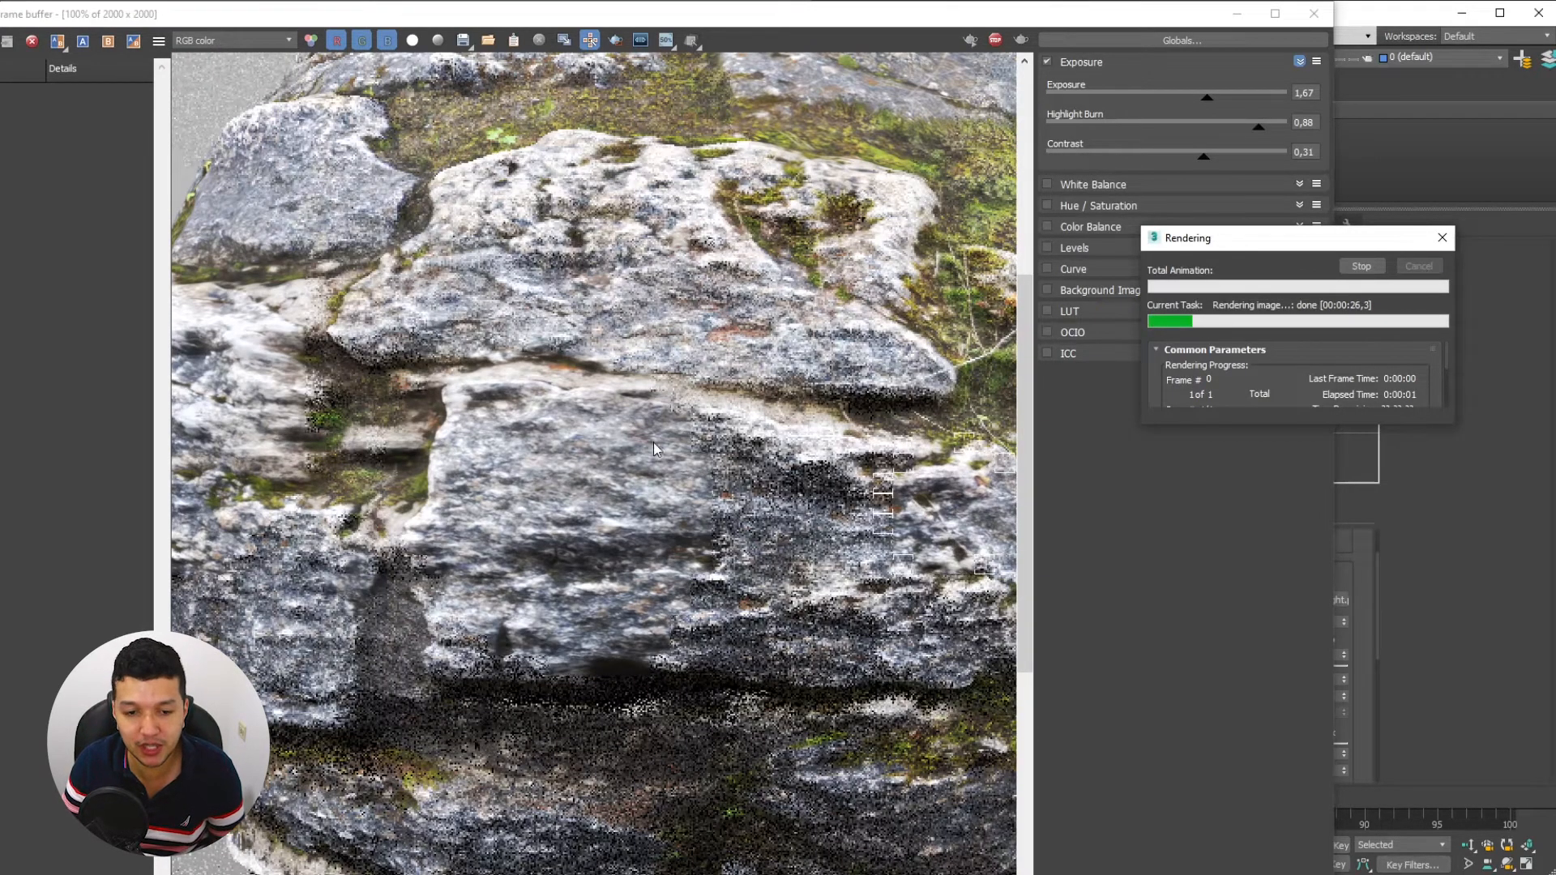
scroll(654, 438, "down", 1)
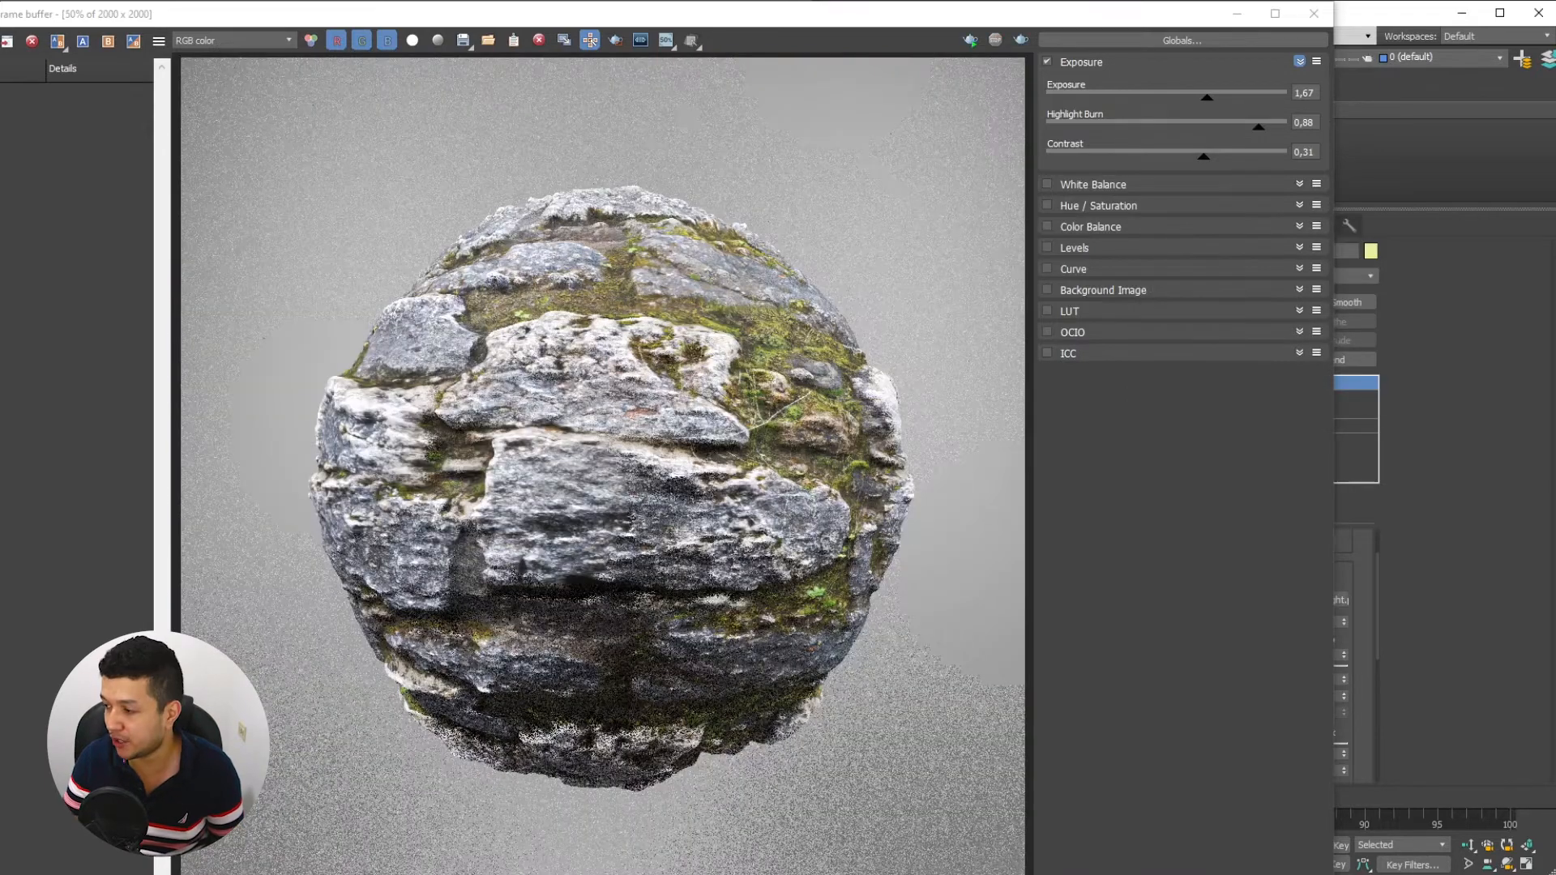
Review the normal and roughness images in the stone wall texture folder, then minimize the render window
left_click_drag(534, 207, 676, 111)
left_click(614, 425)
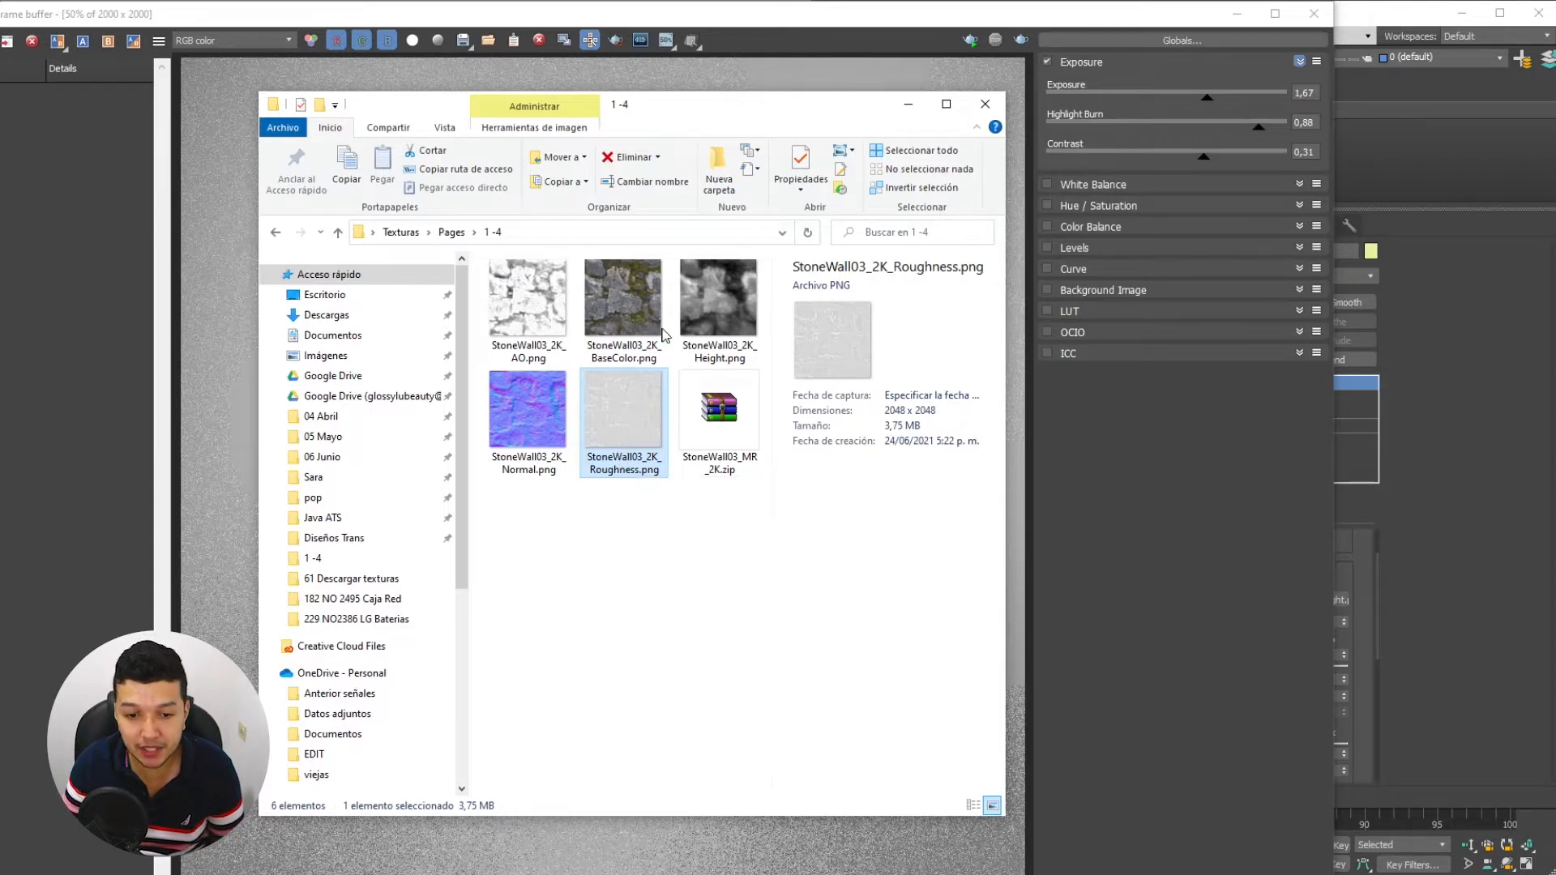
left_click(540, 439)
left_click(590, 462)
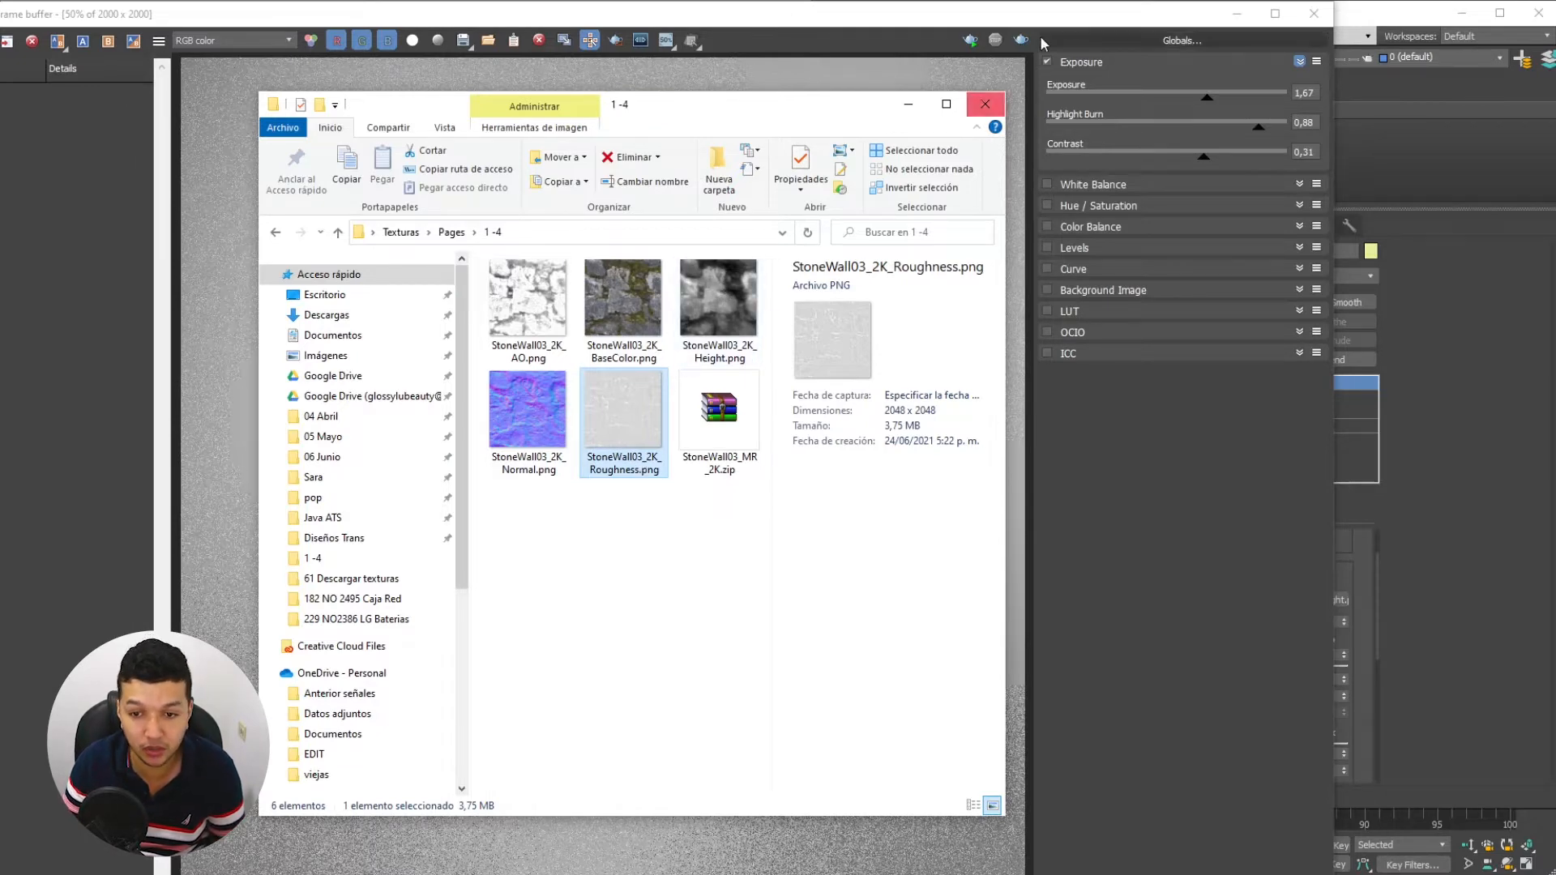
left_click(1235, 15)
Reposition the base color bitmap node above the normal and roughness nodes in the stone material's graph
middle_click_drag(387, 354, 526, 575)
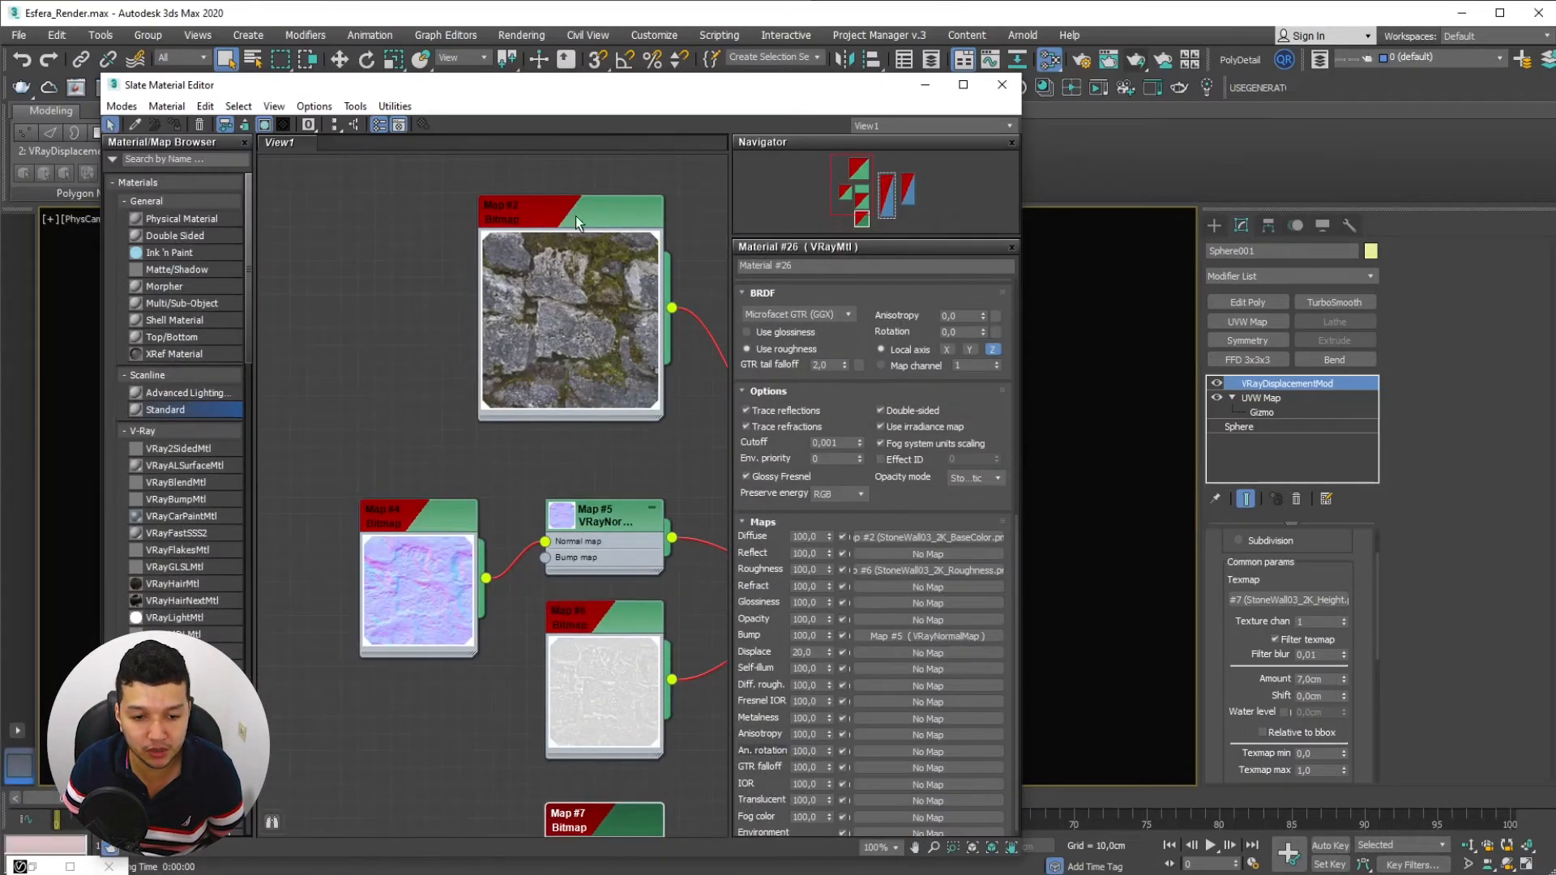
left_click_drag(577, 223, 543, 206)
scroll(527, 275, "down", 4)
middle_click_drag(632, 415, 440, 353)
middle_click_drag(434, 504, 565, 470)
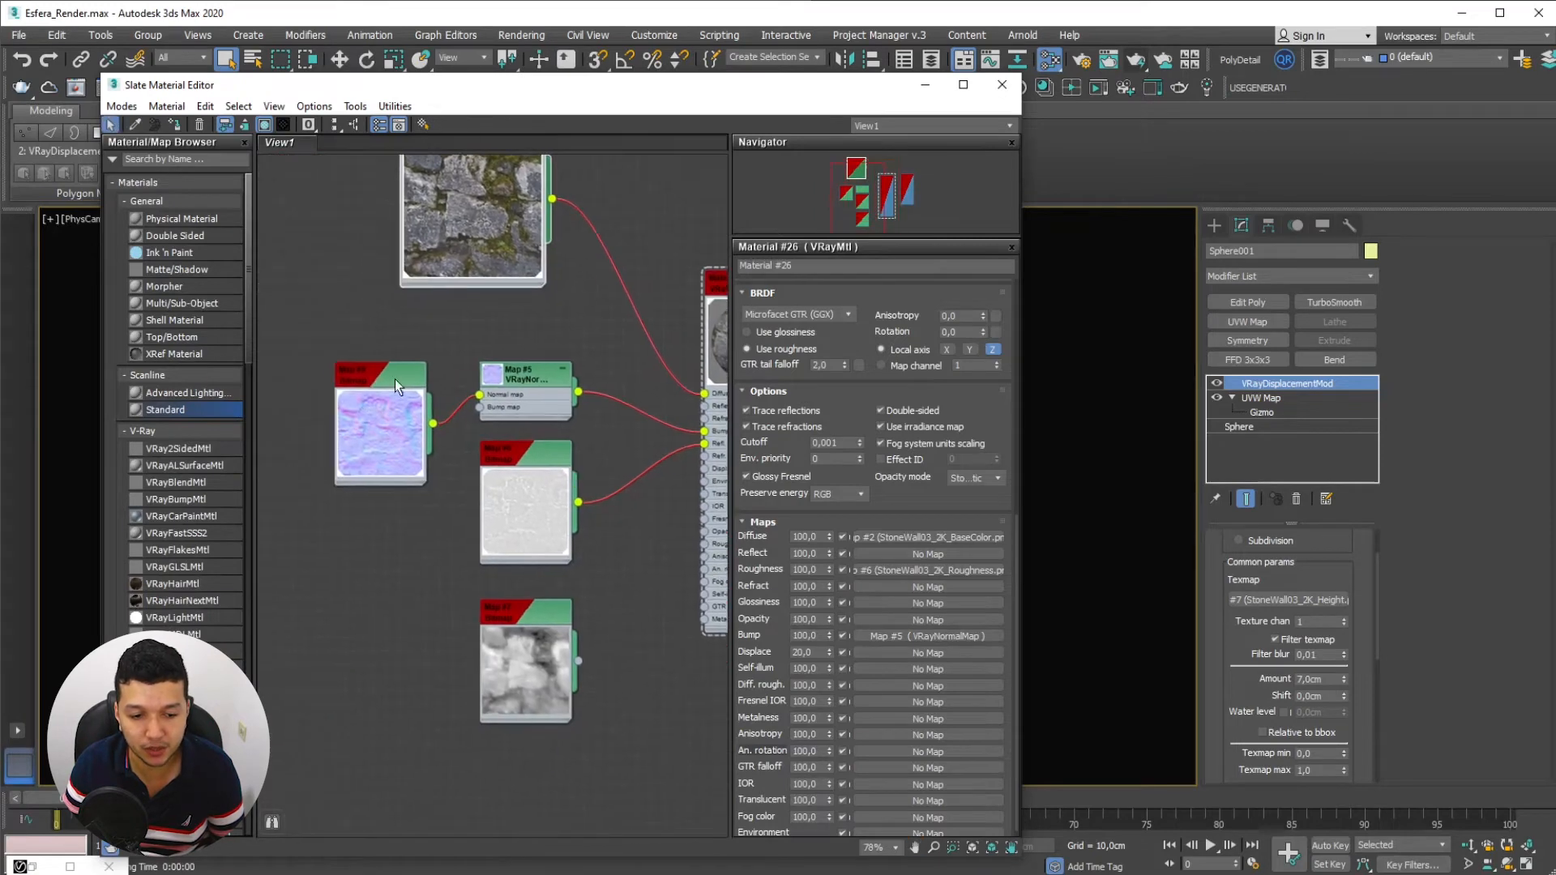
middle_click_drag(594, 548, 558, 637)
left_click_drag(450, 326, 478, 325)
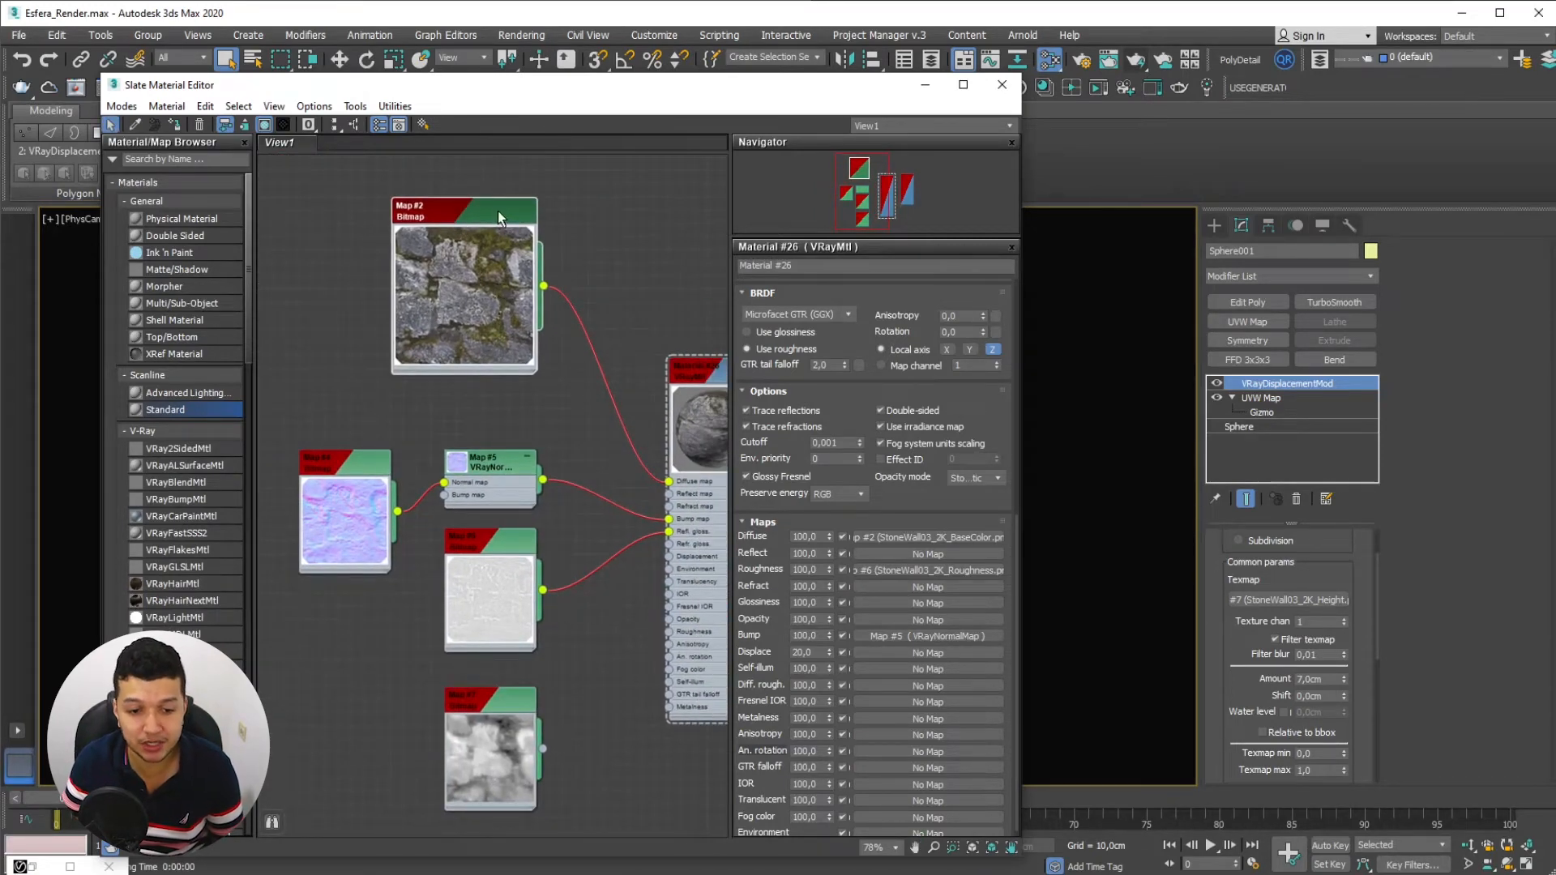
left_click_drag(498, 217, 525, 217)
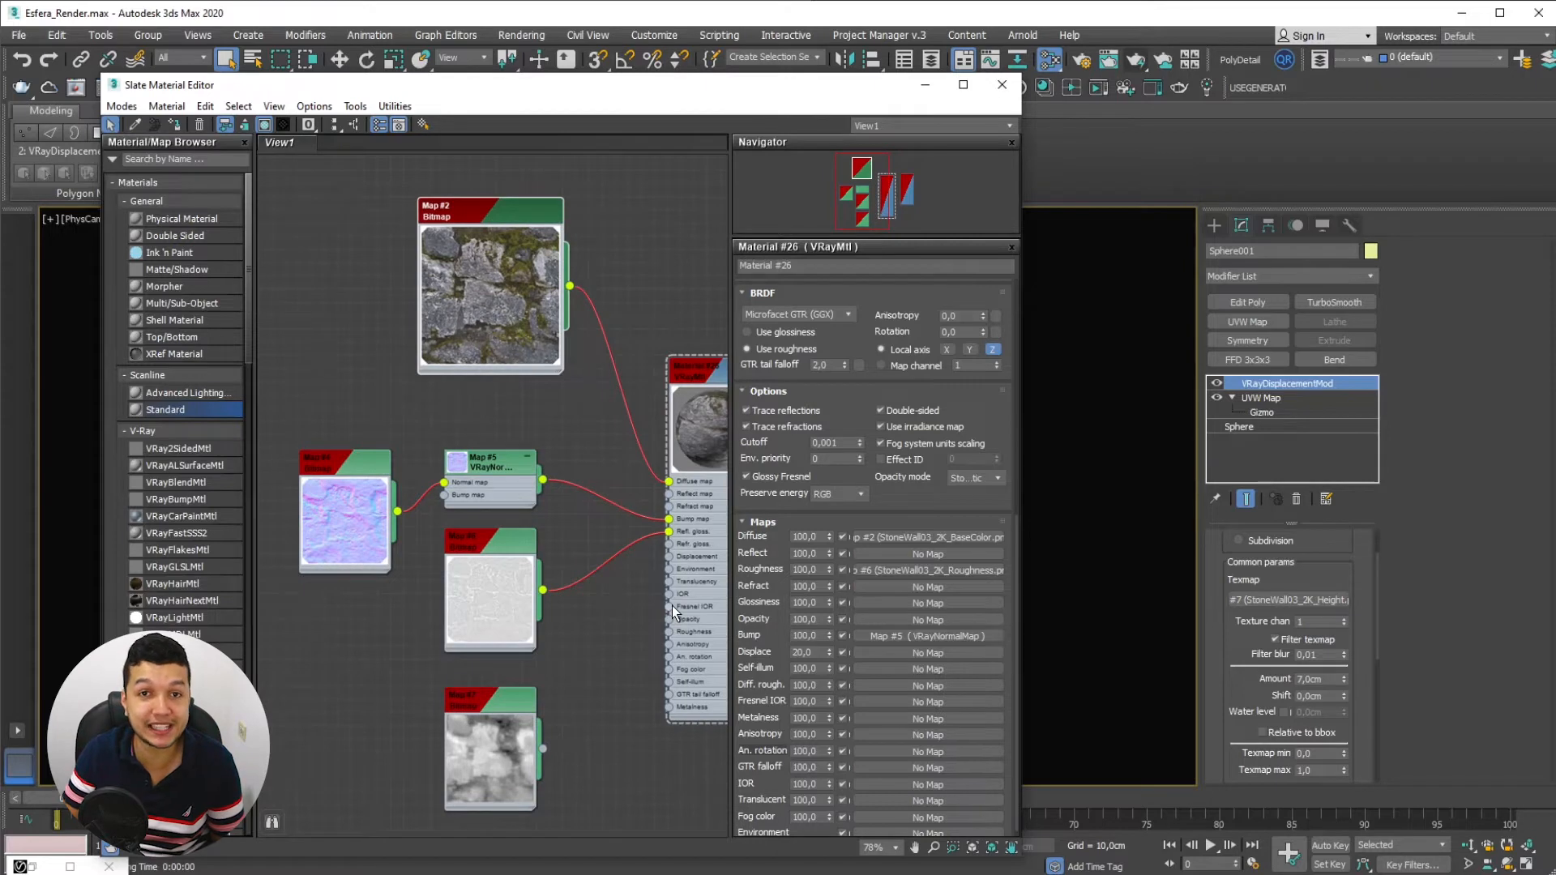
Review the height bitmap's parameters and the map connections into the stone material, shifting the base color node slightly
middle_click_drag(560, 625, 546, 530)
double_click(499, 543)
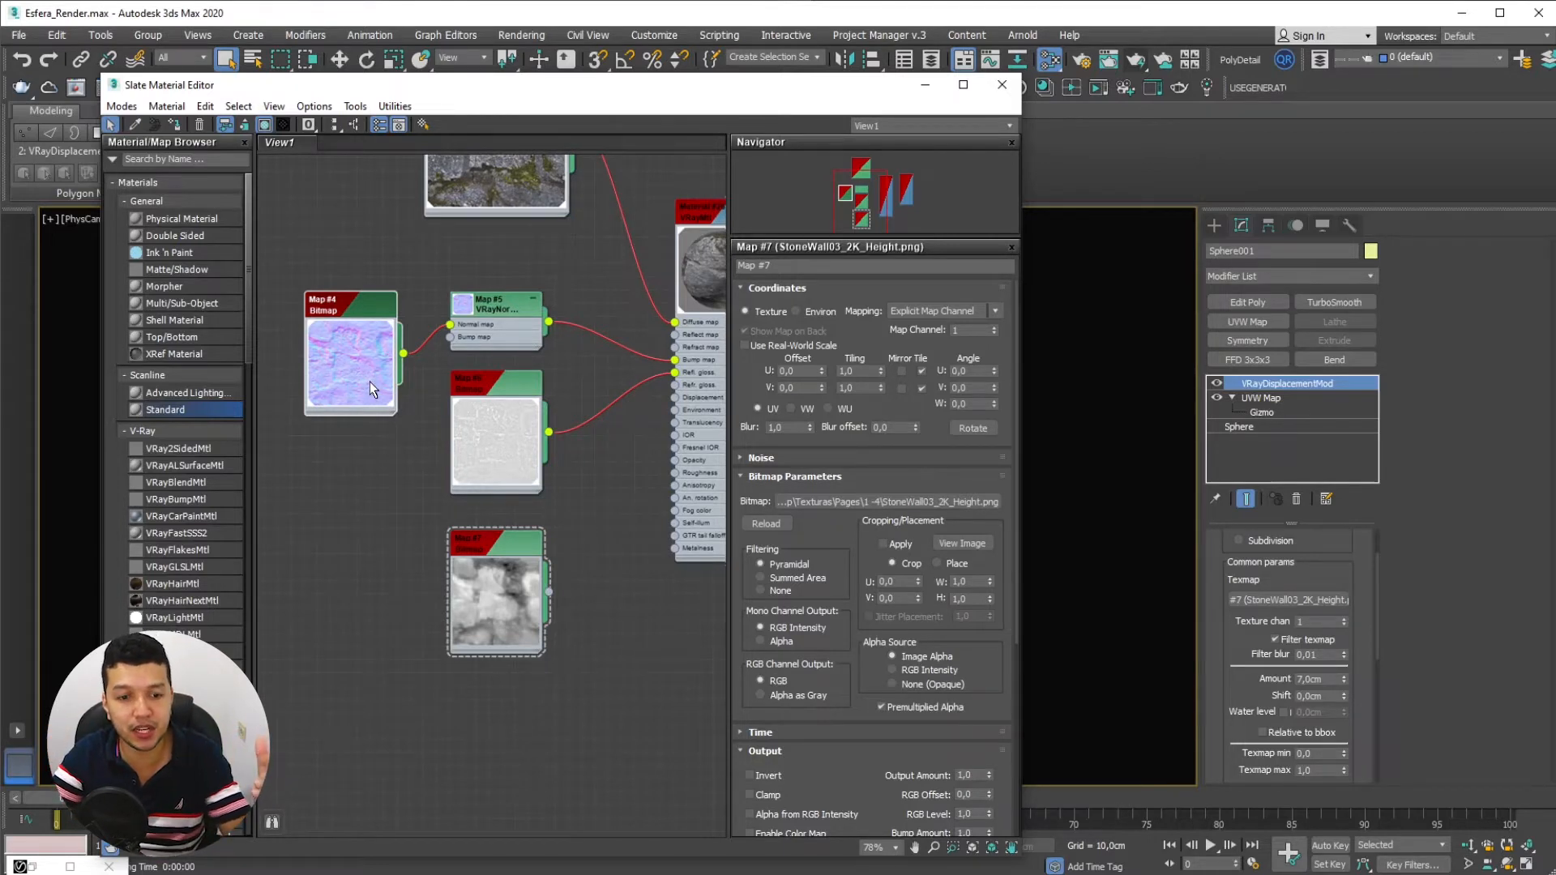
middle_click_drag(346, 376, 360, 559)
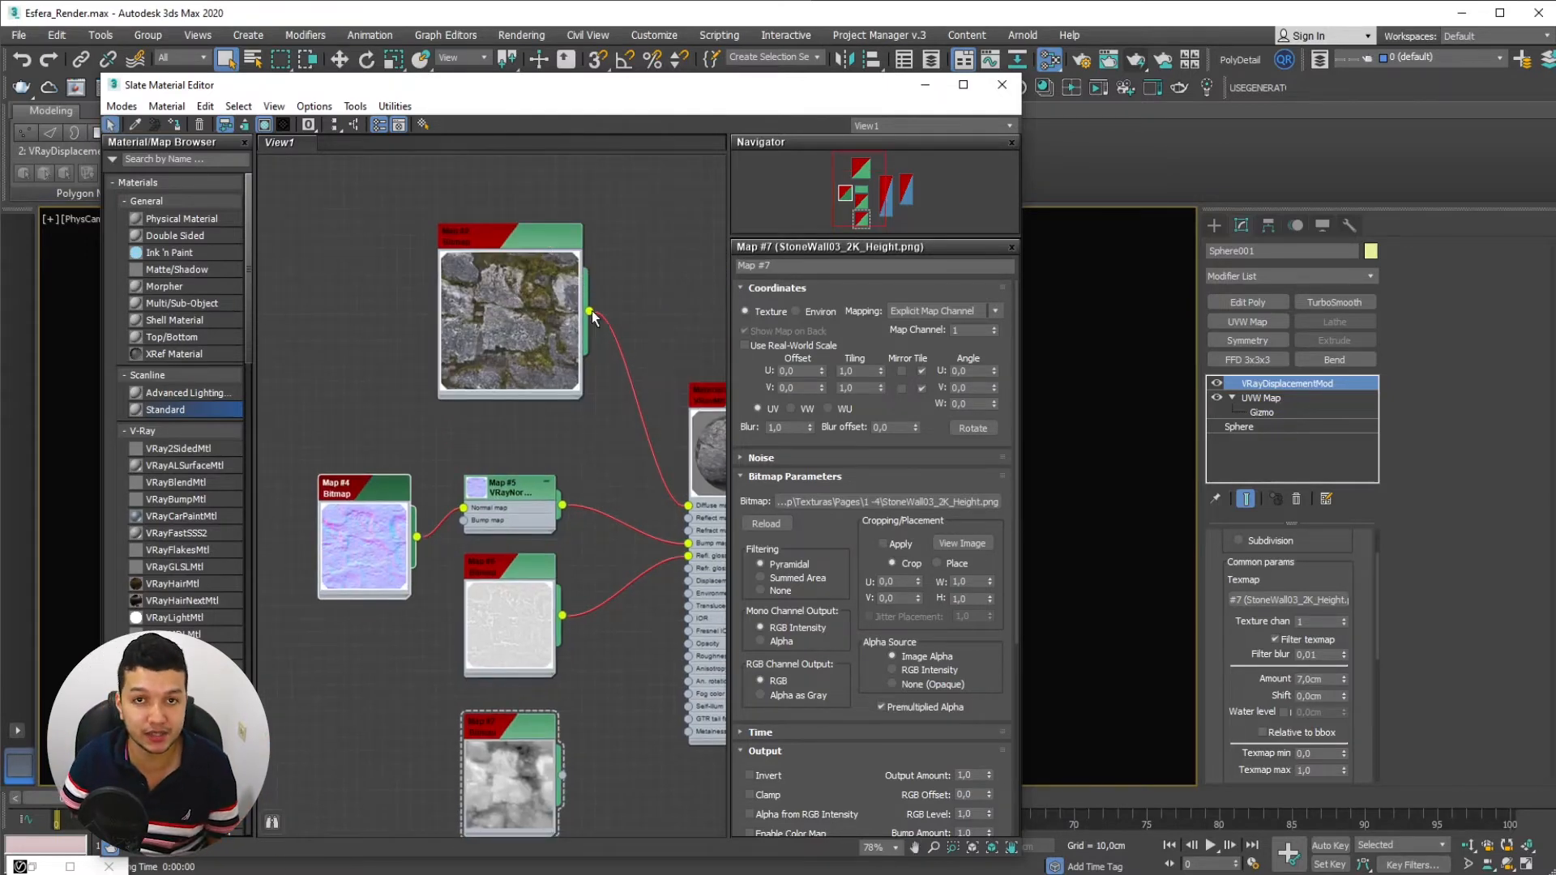
middle_click_drag(596, 320, 553, 256)
scroll(570, 298, "down", 1)
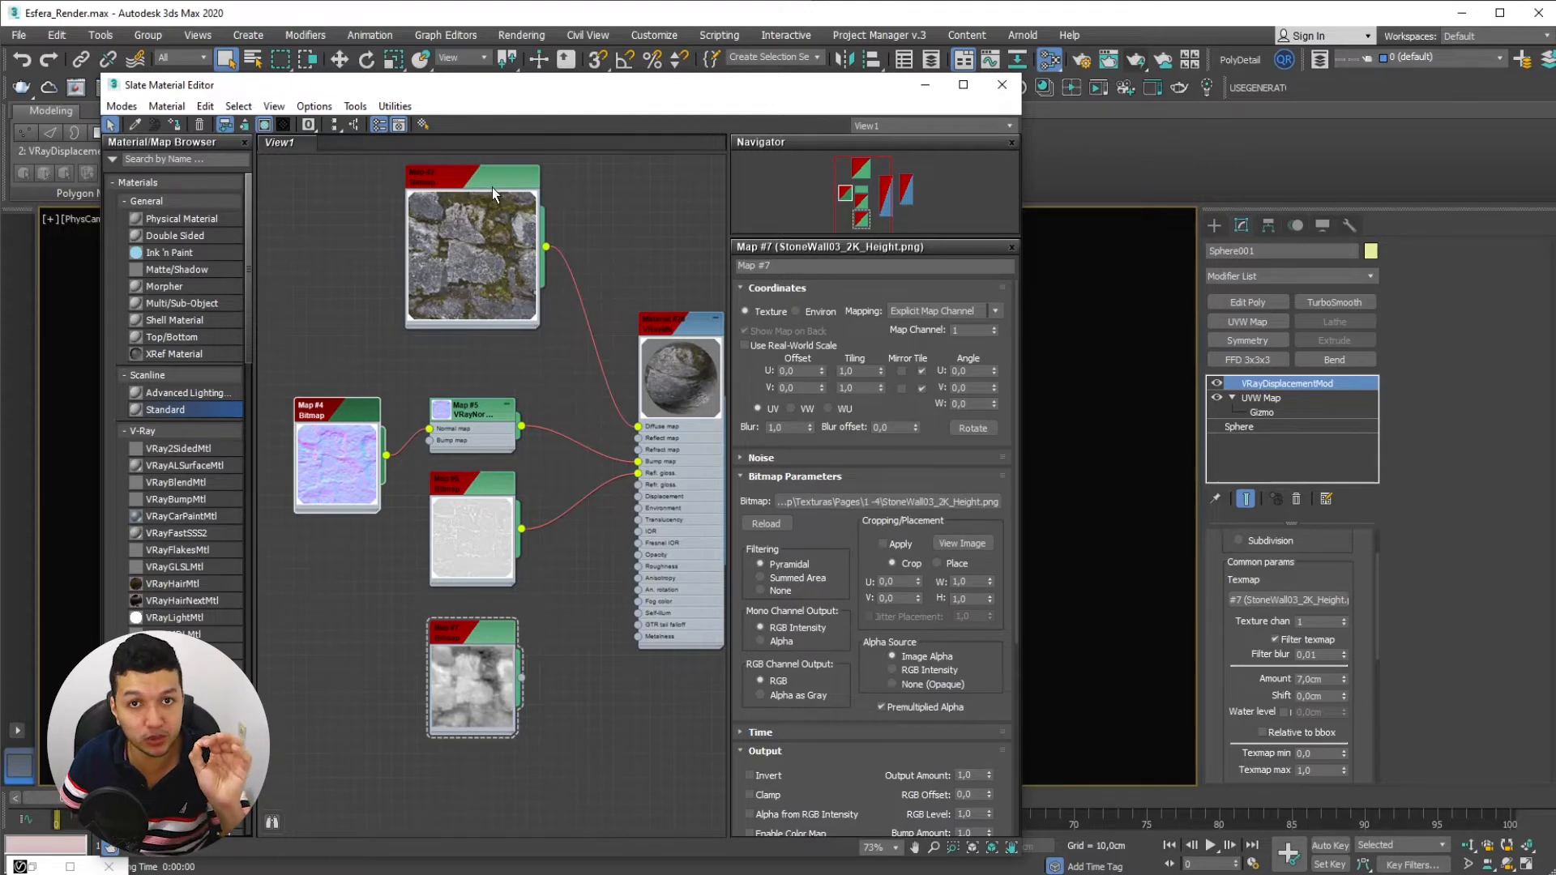
mouse_move(493, 188)
left_mouse_down()
mouse_move(517, 197)
mouse_move(480, 198)
left_mouse_up()
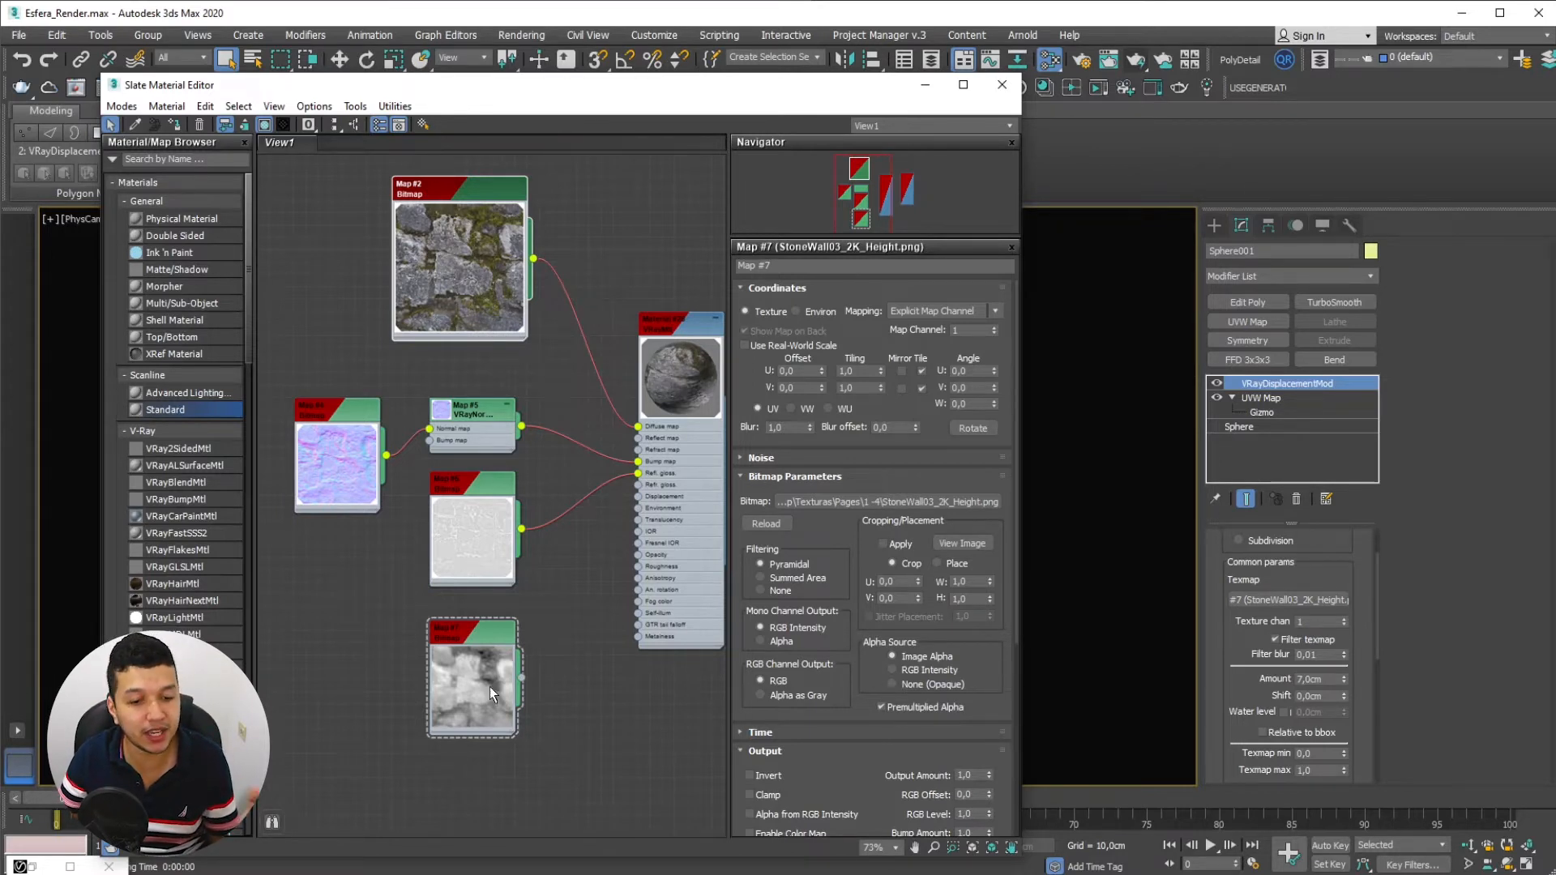
left_click(481, 632)
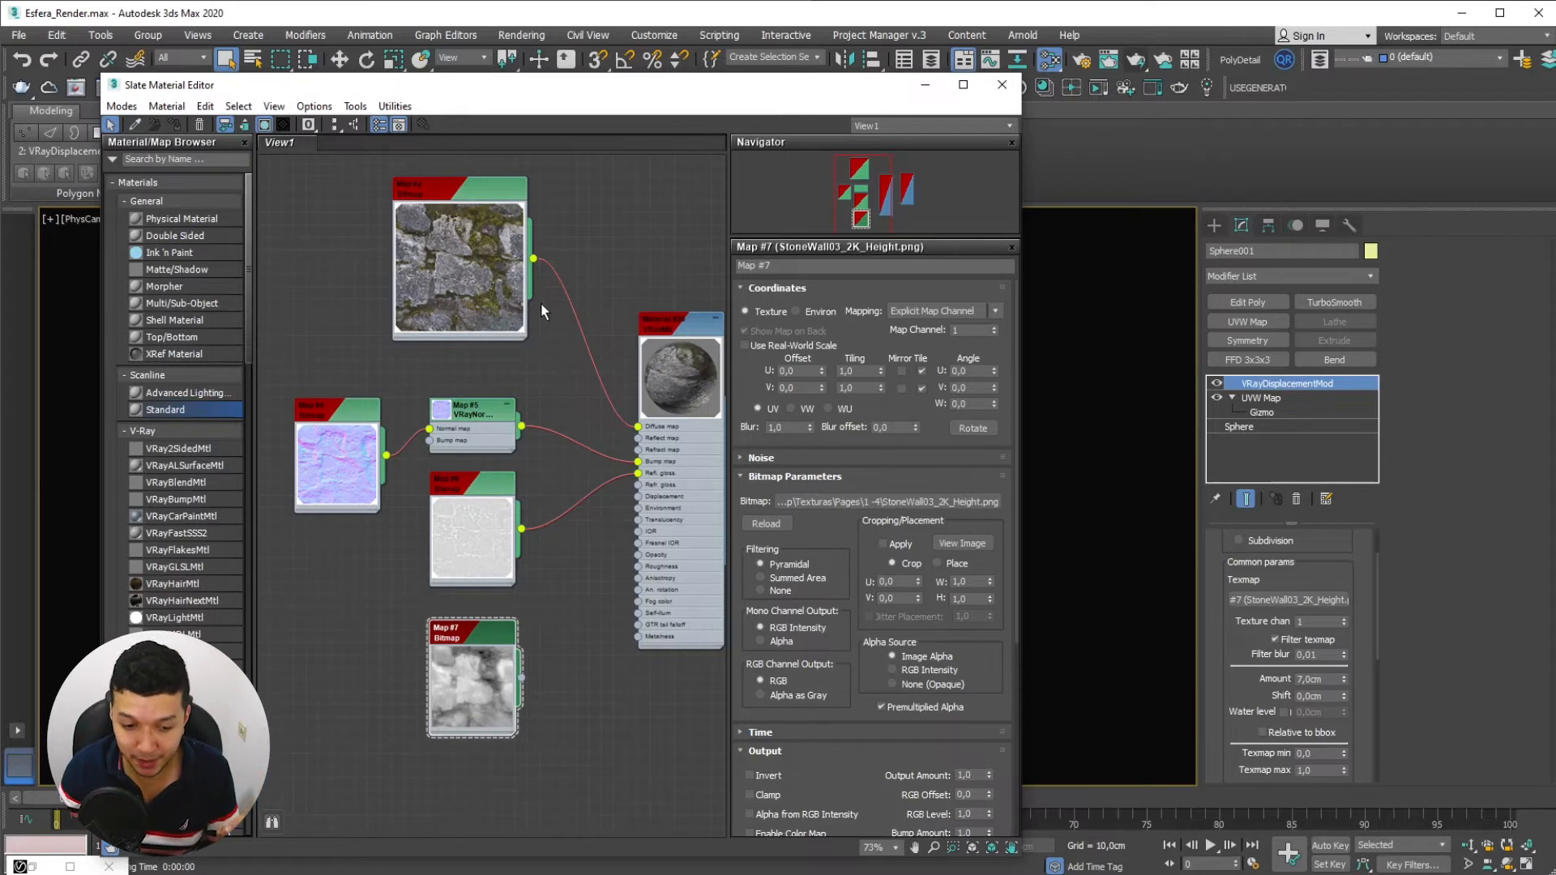
scroll(541, 304, "down", 3)
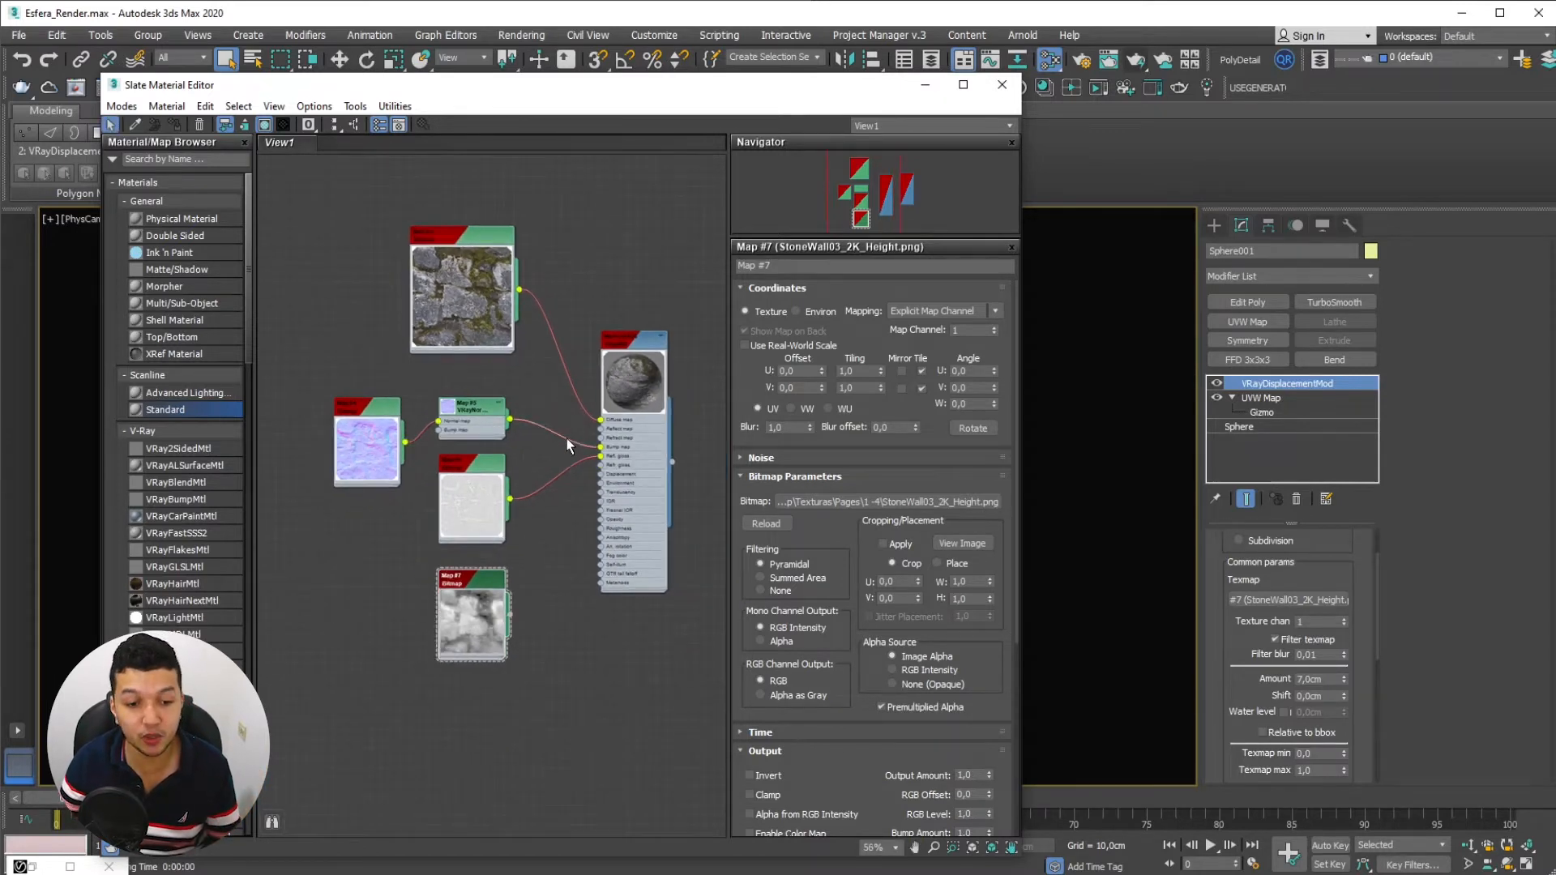
middle_click_drag(565, 428, 535, 446)
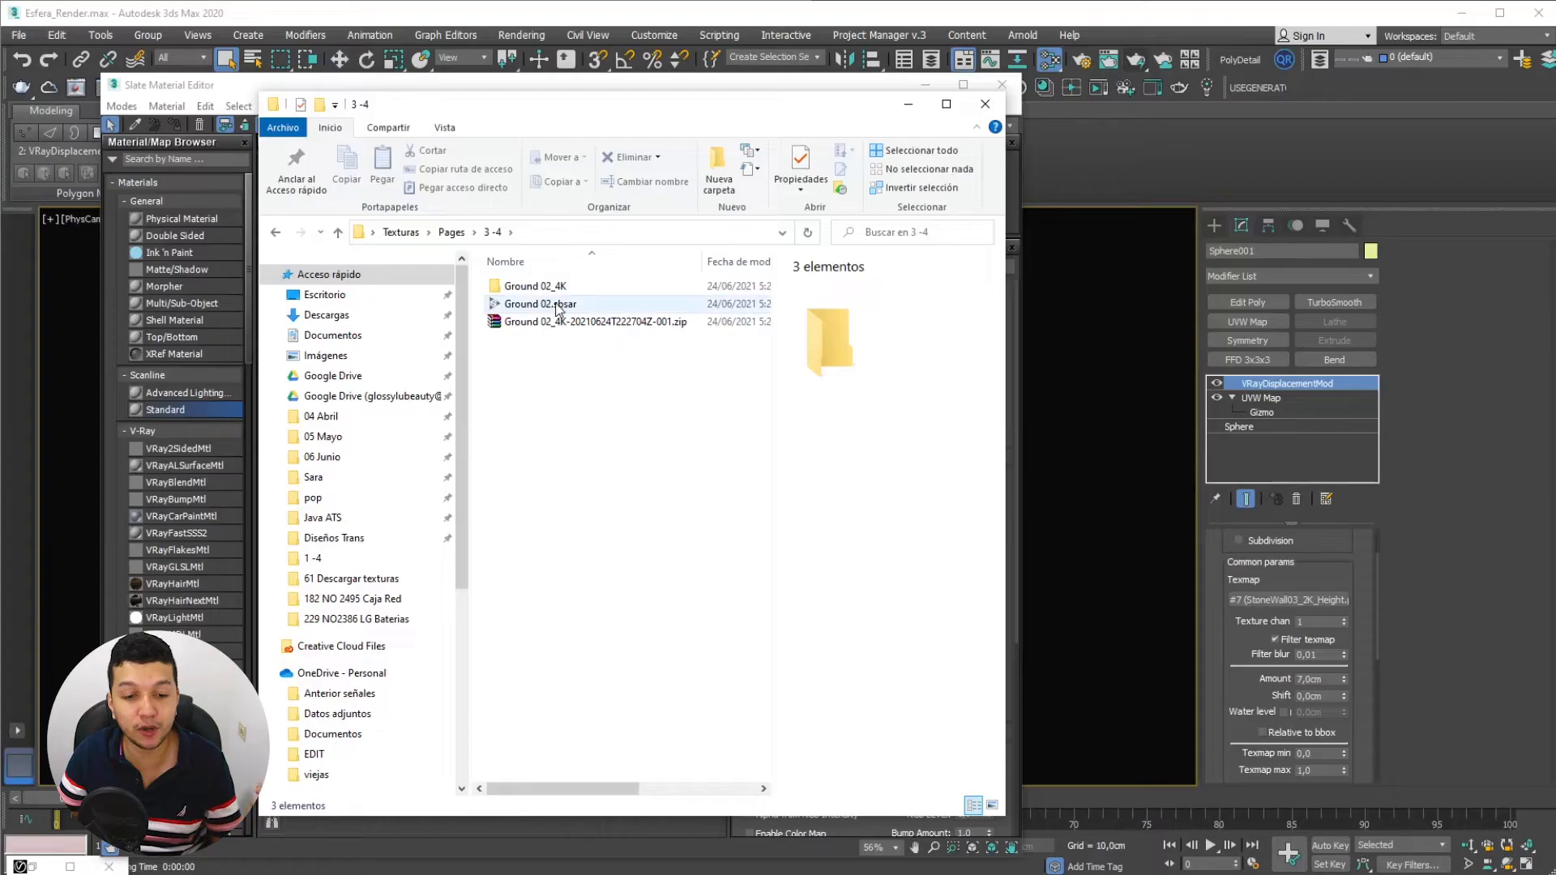
Inspect the Ground 02.sbsar file in the "3 -4" texture folder and move the folder window aside
left_click(570, 304)
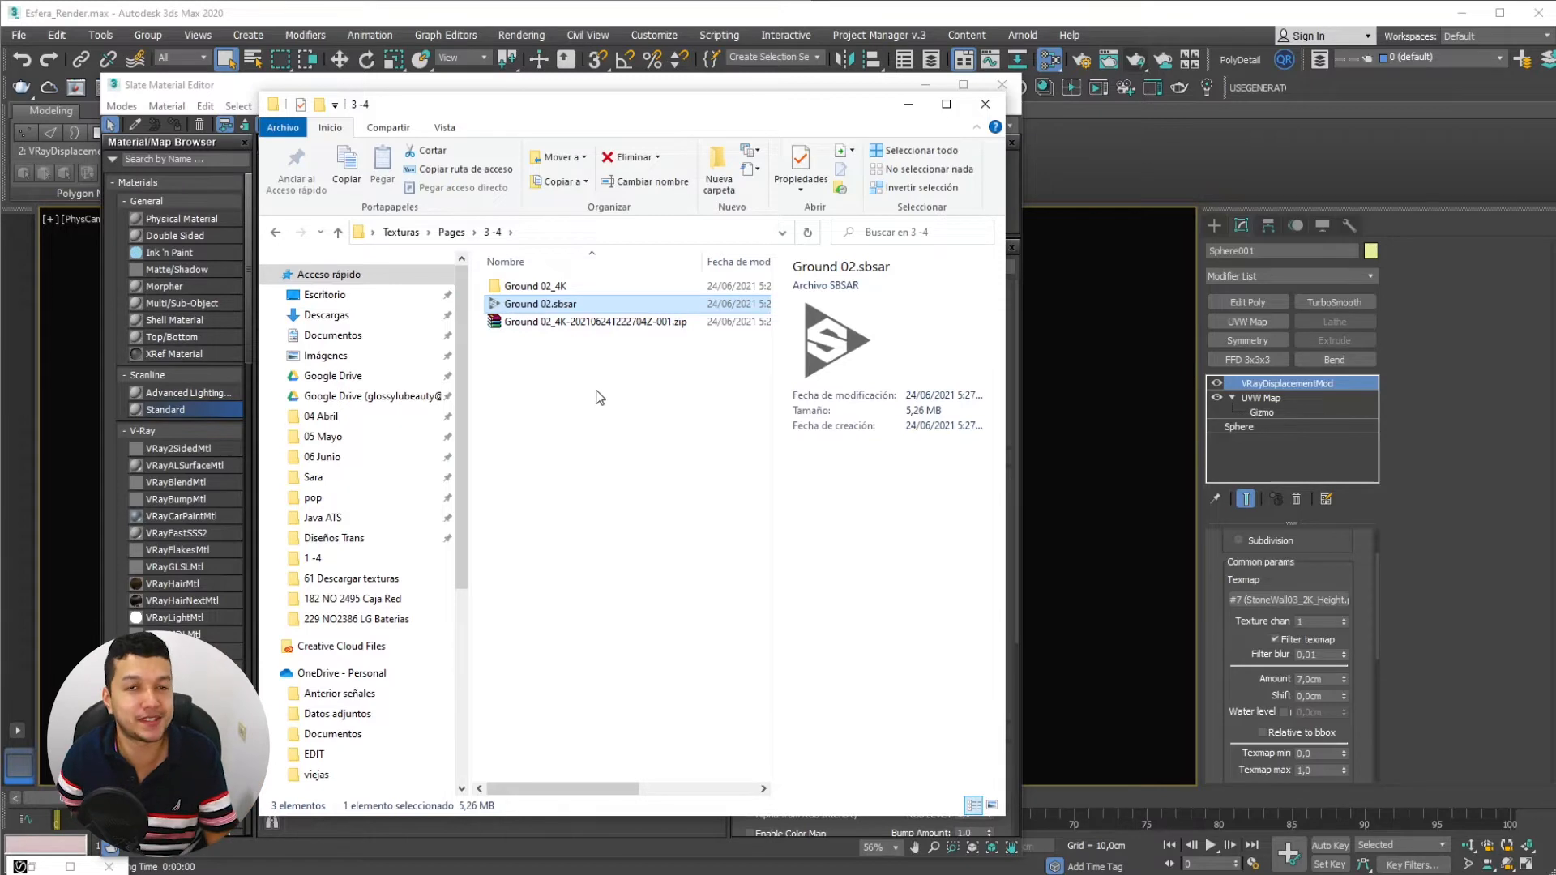
left_click(596, 390)
left_click(570, 305)
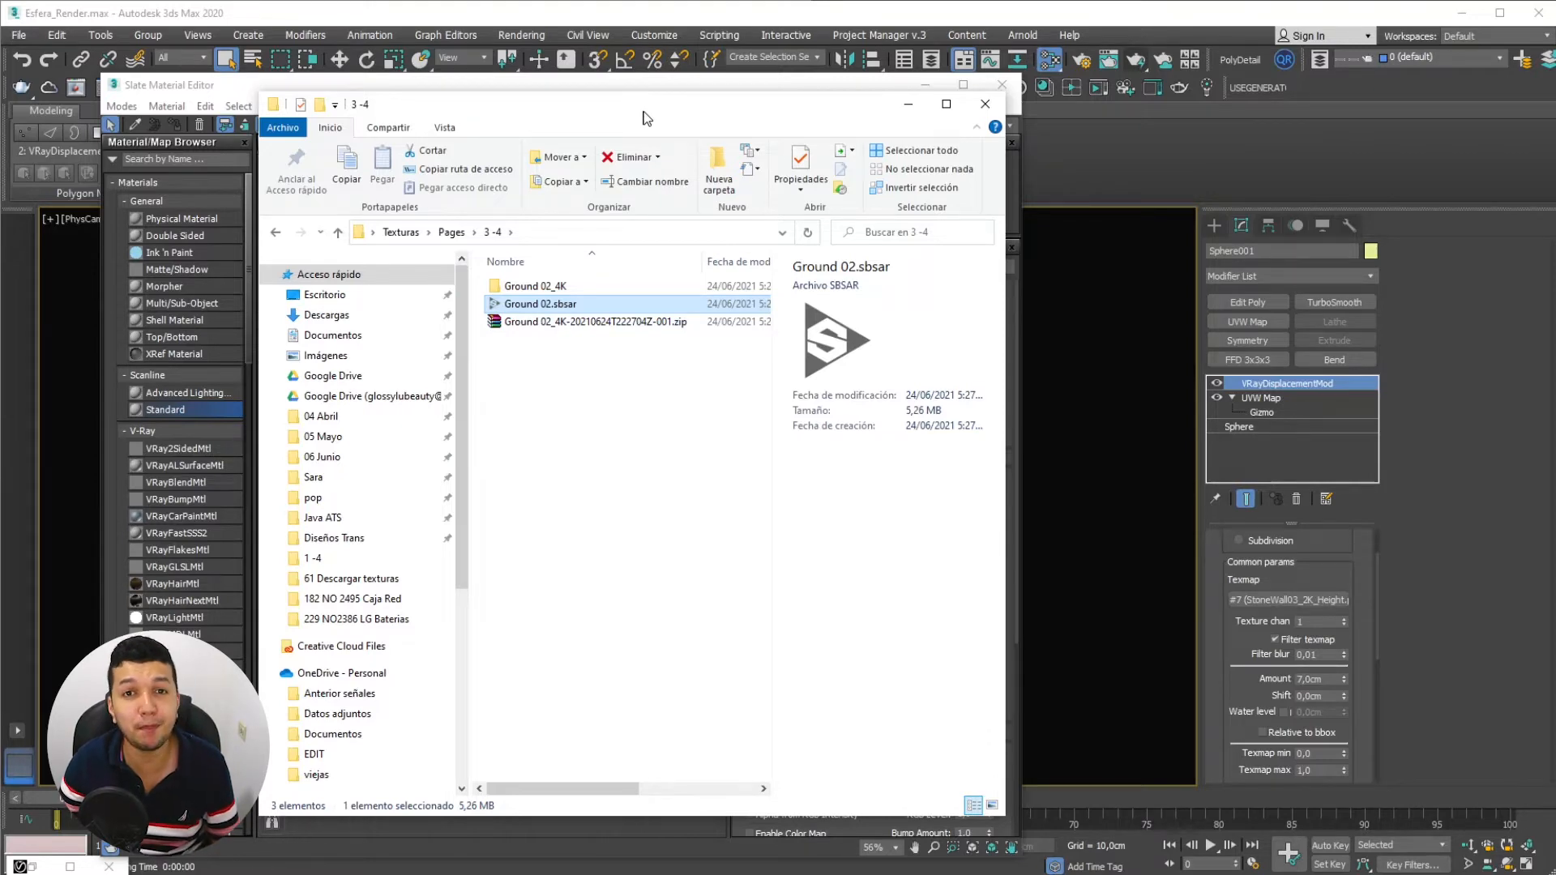
left_click_drag(644, 111, 1555, 223)
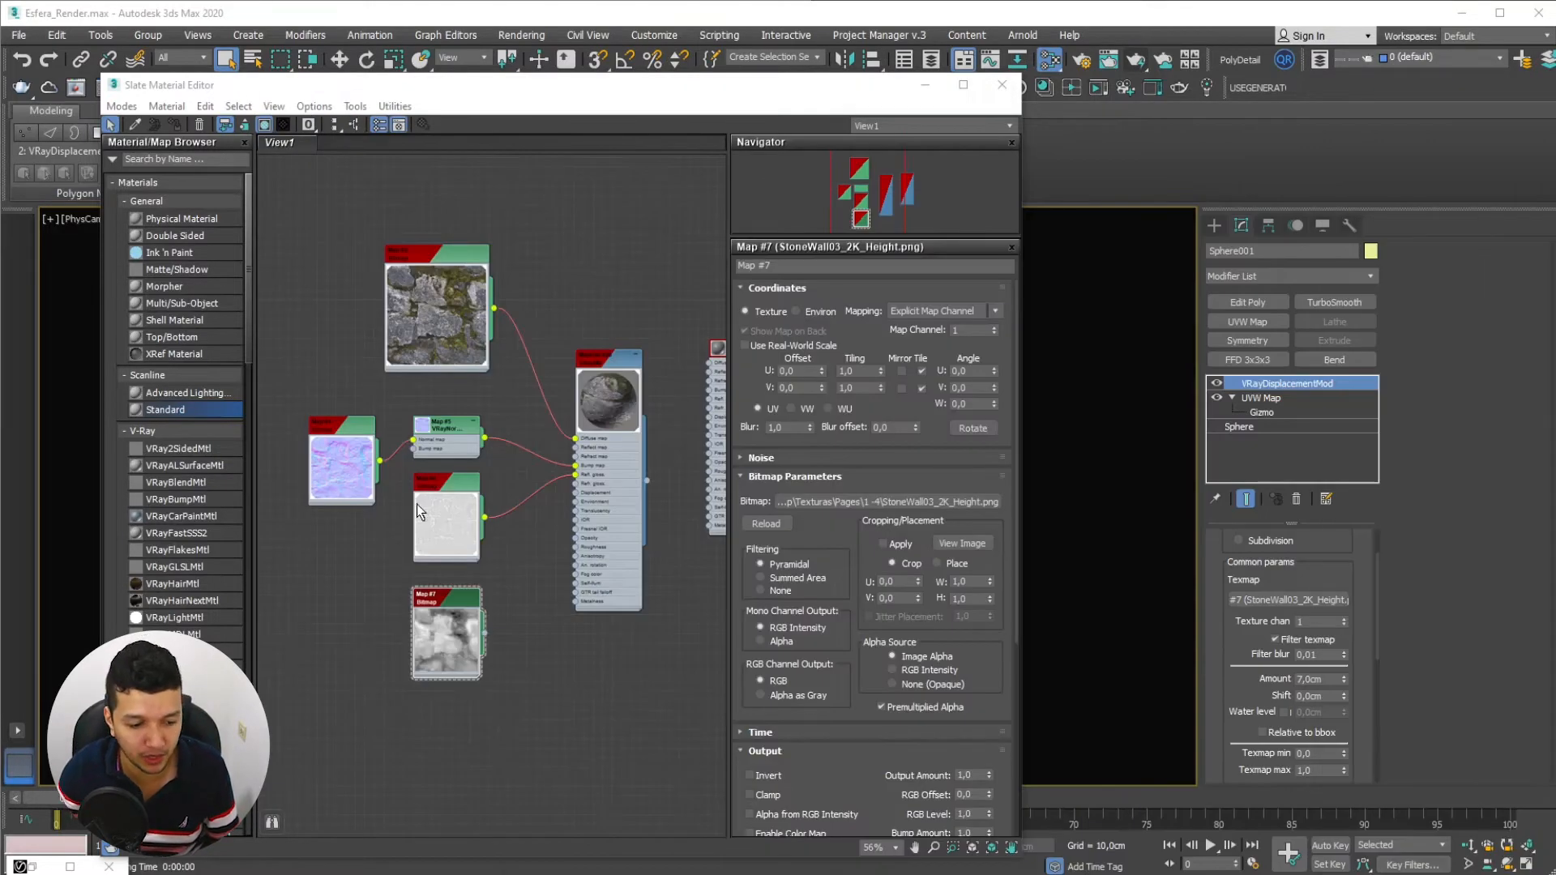
Add a Noise map to the material graph and place its node below the height bitmap
middle_click_drag(418, 510, 478, 363)
scroll(178, 519, "down", 15)
left_click_drag(162, 406, 897, 814)
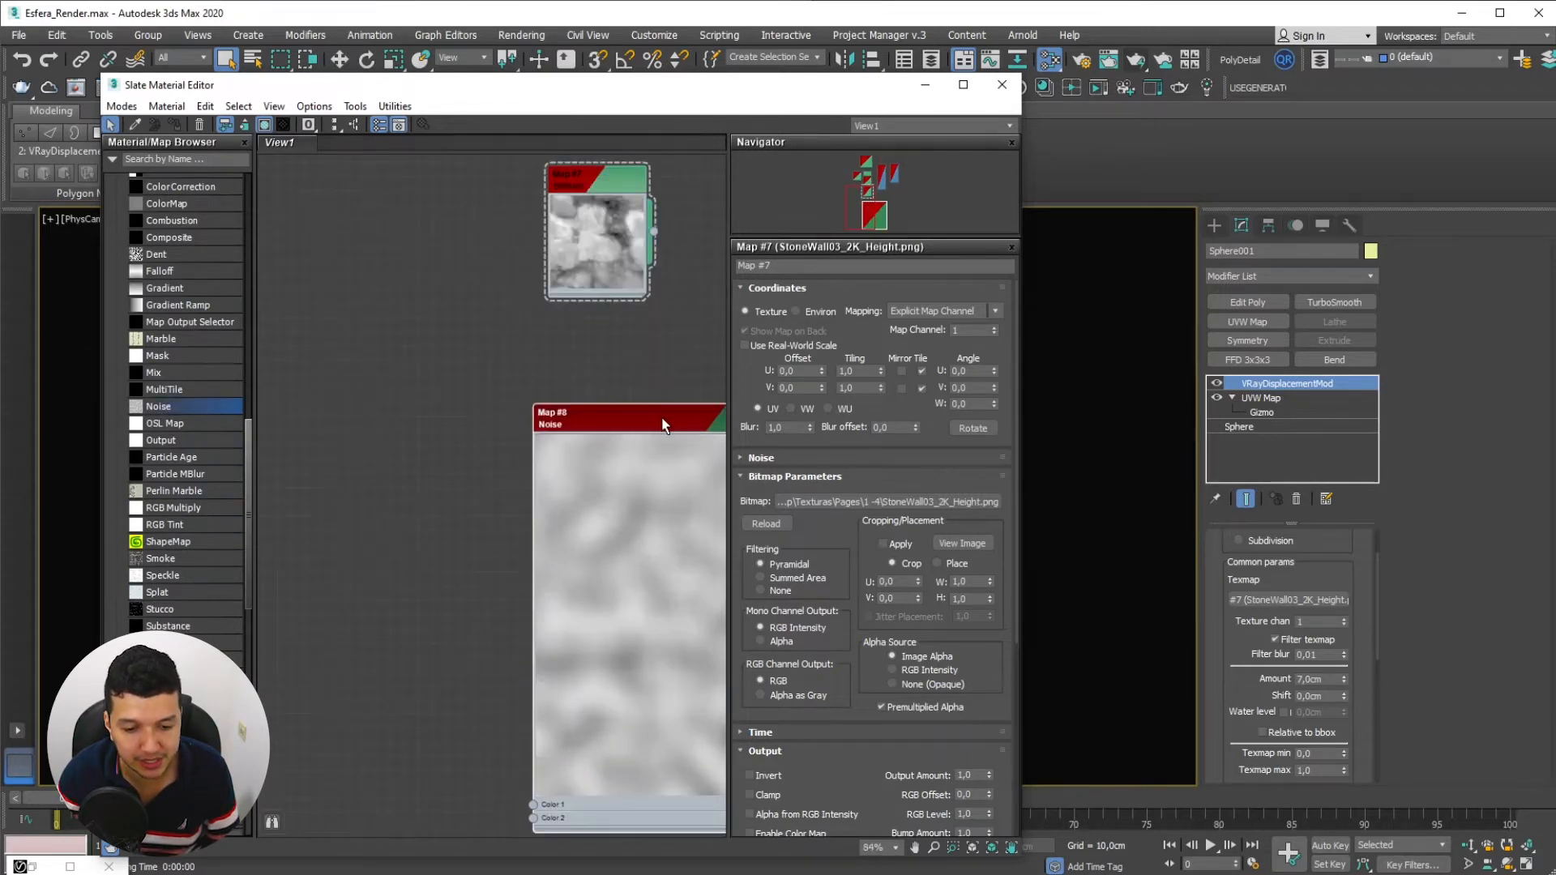
left_click_drag(660, 421, 392, 295)
scroll(480, 431, "down", 1)
middle_click_drag(473, 376, 551, 312)
middle_click_drag(619, 522, 547, 492)
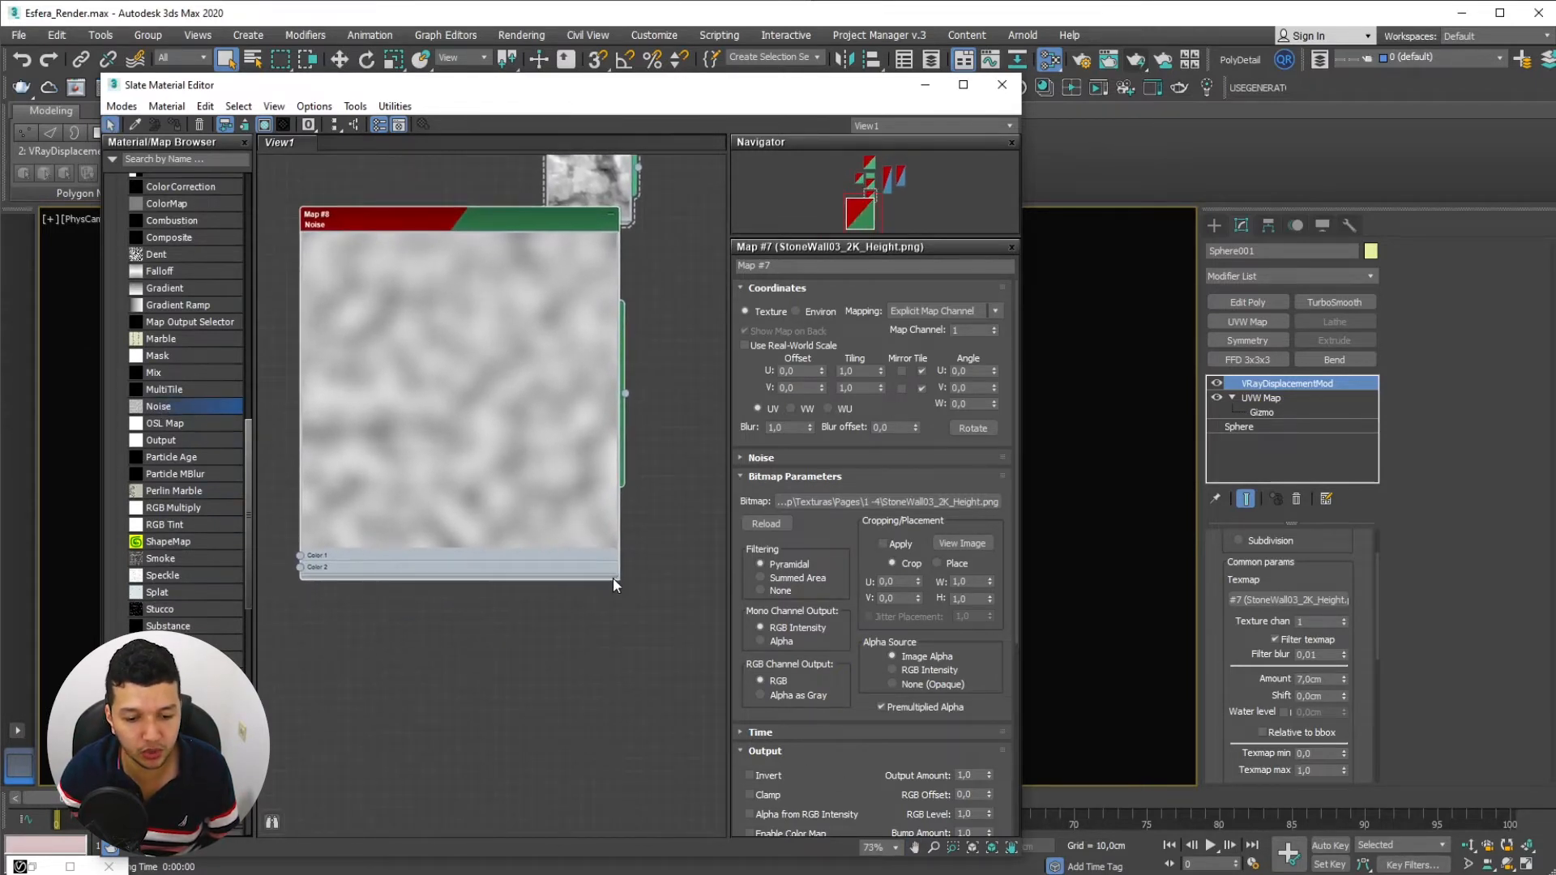
left_click_drag(502, 222, 525, 365)
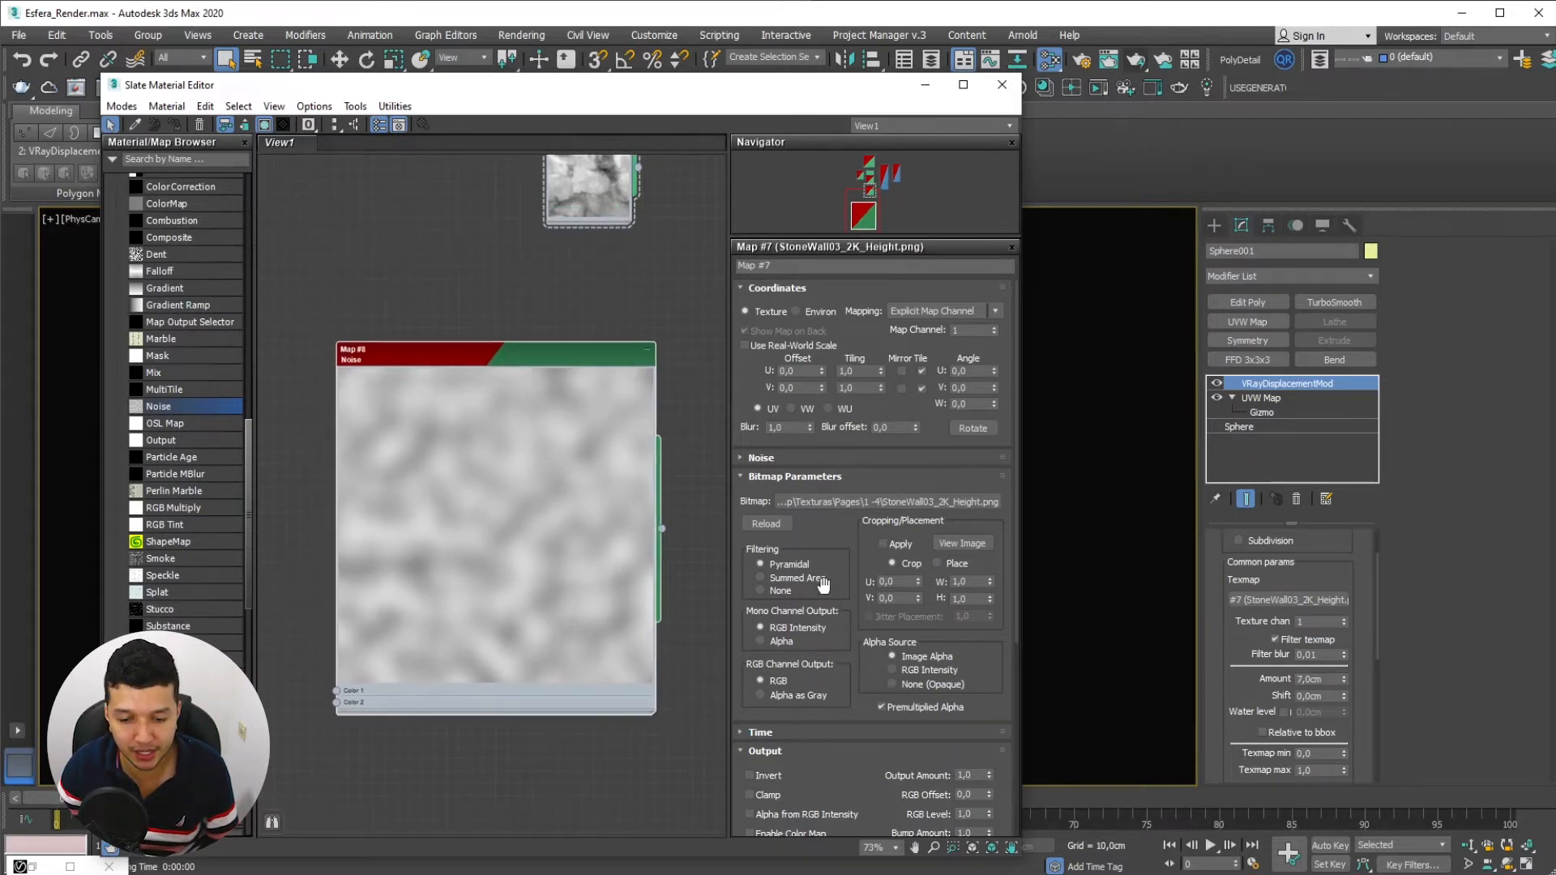
Set the Noise map's type to Fractal and its size to 20
left_click_drag(872, 765, 873, 594)
double_click(489, 345)
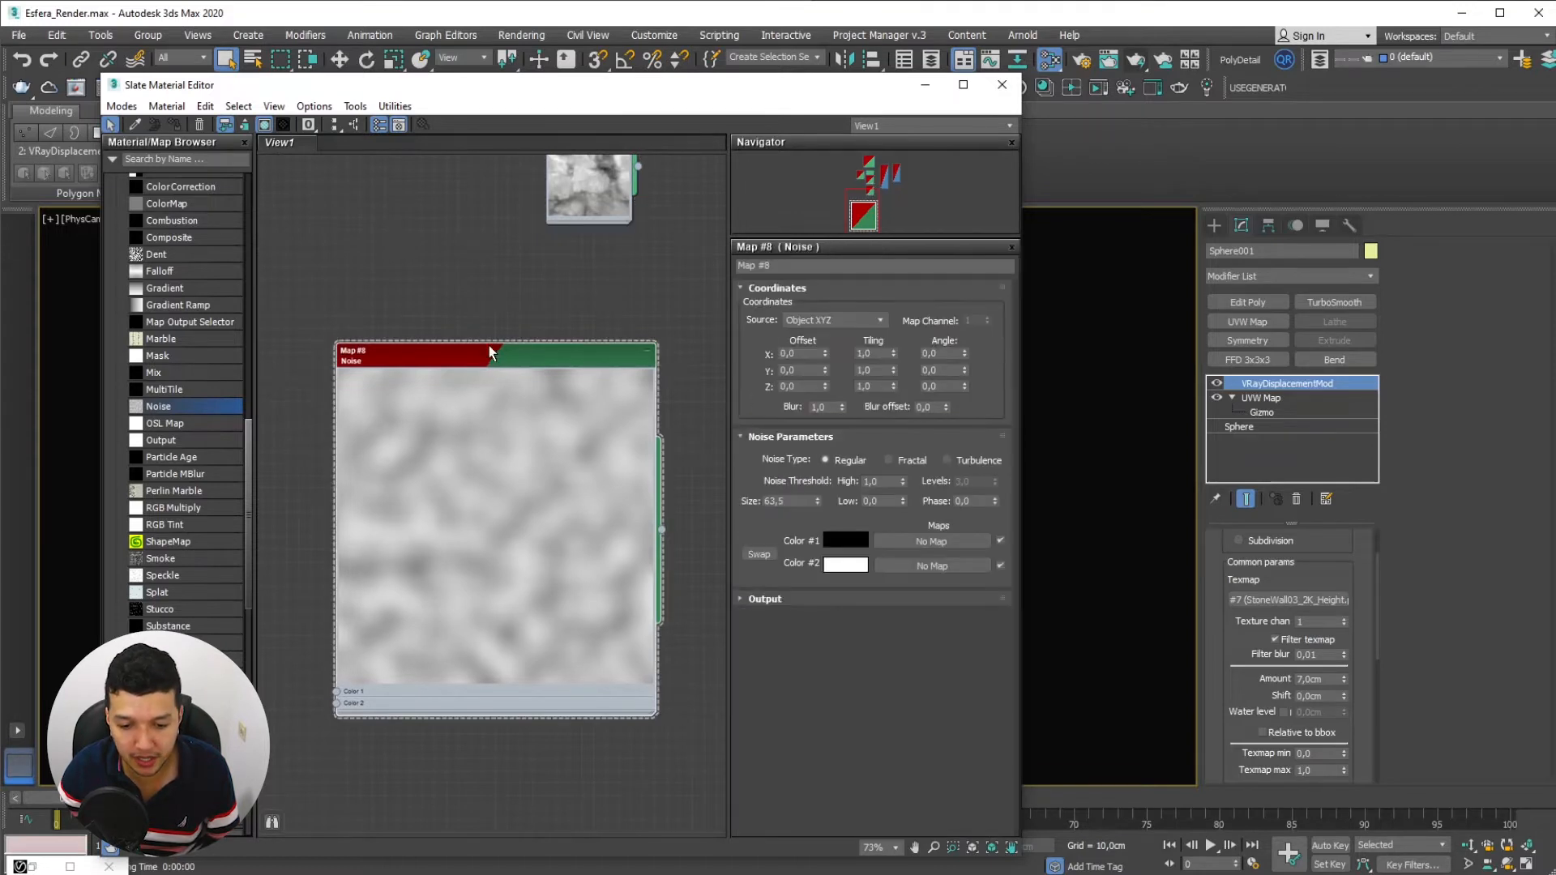
left_click(911, 461)
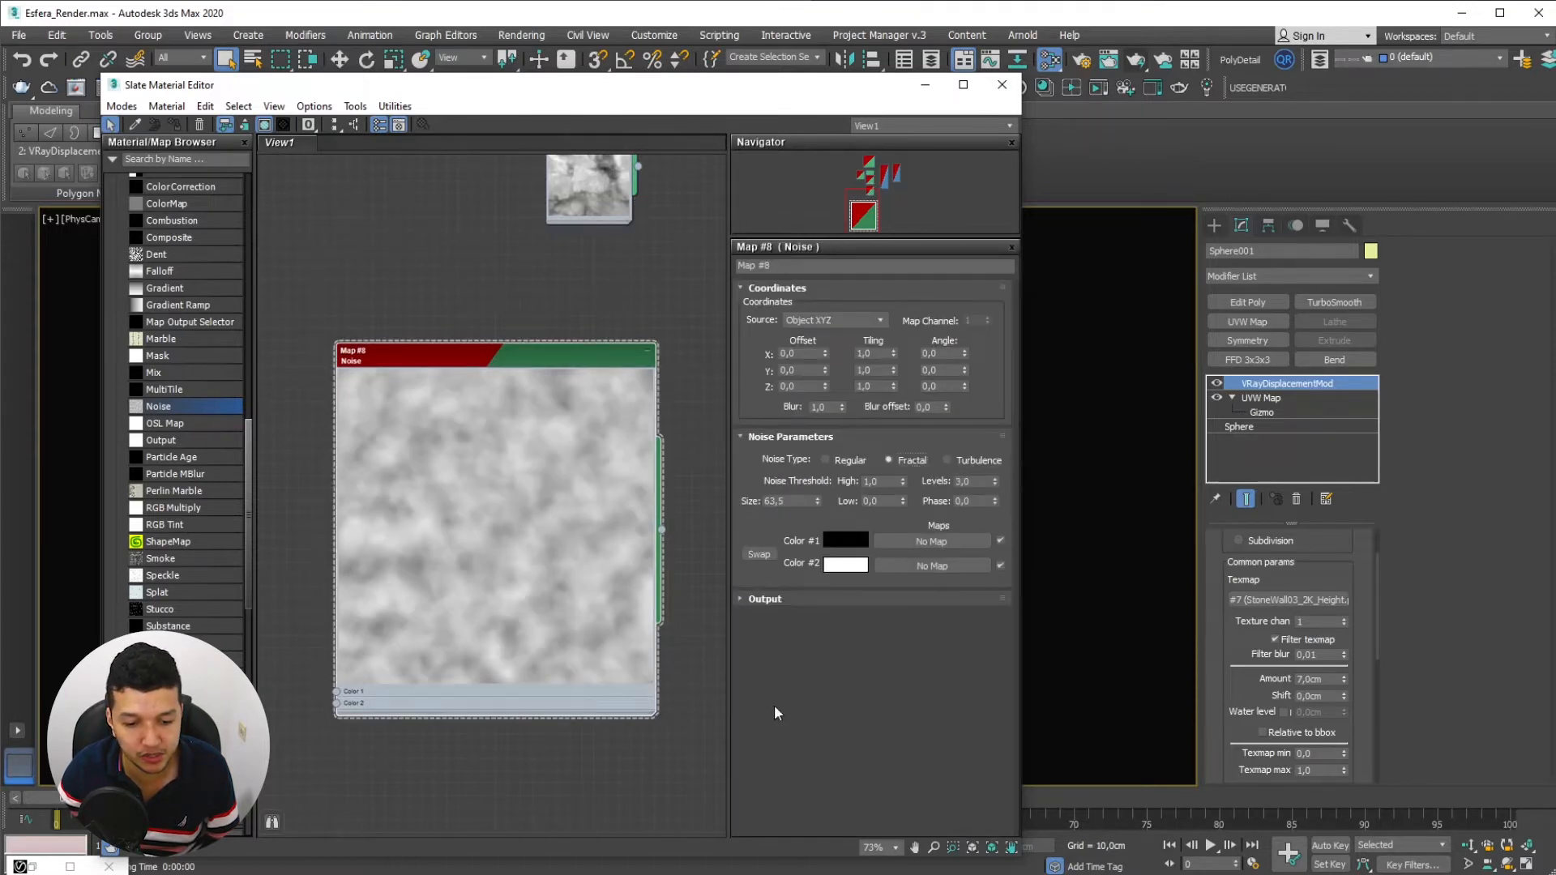
left_click_drag(799, 501, 693, 503)
type("20")
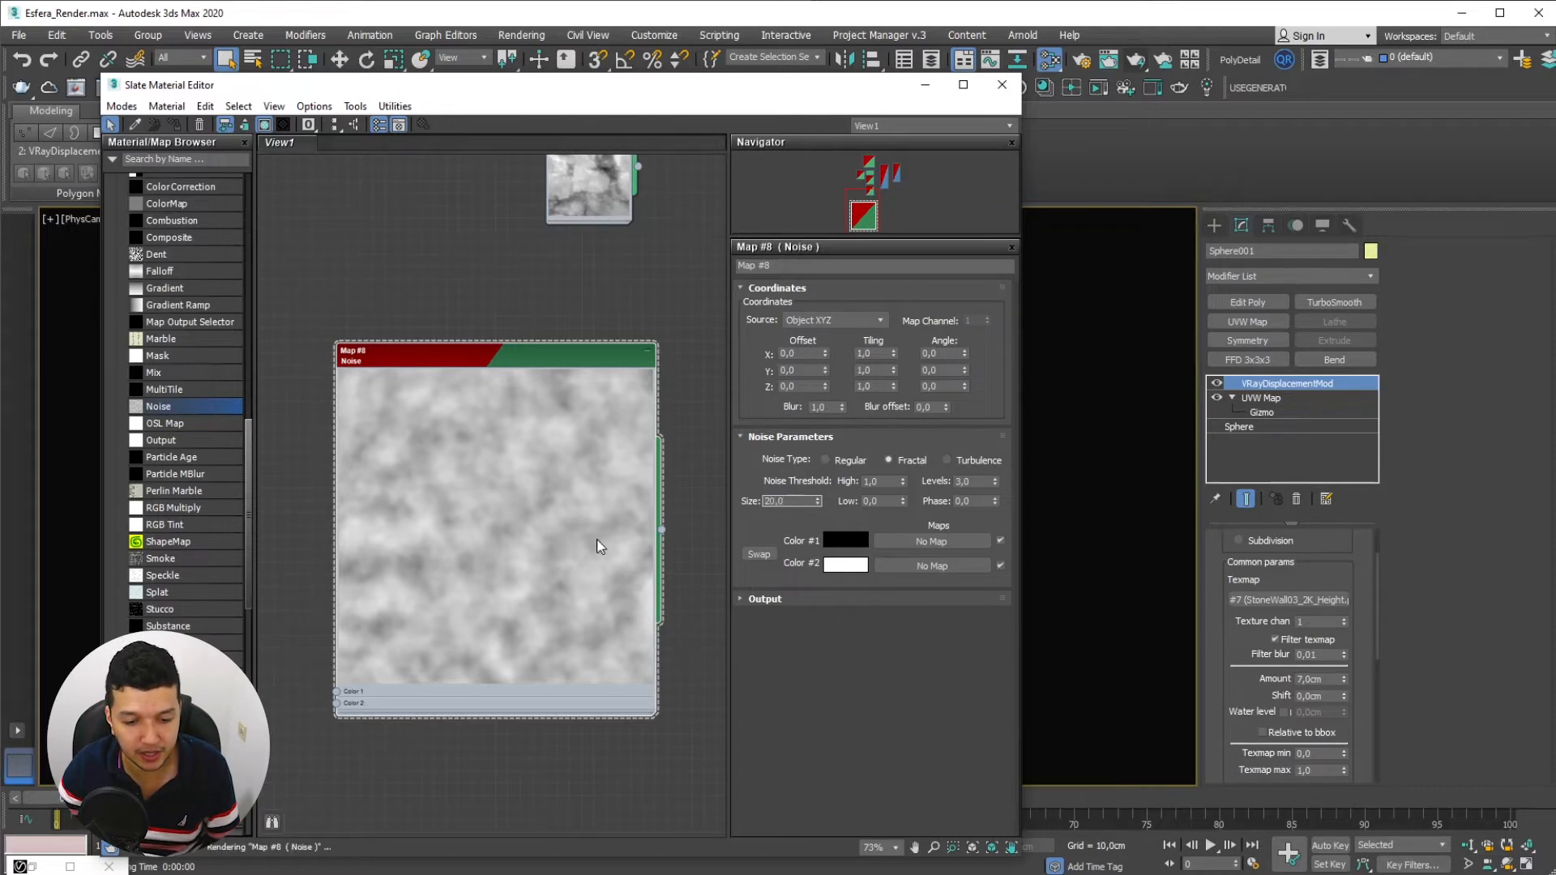
key("Return")
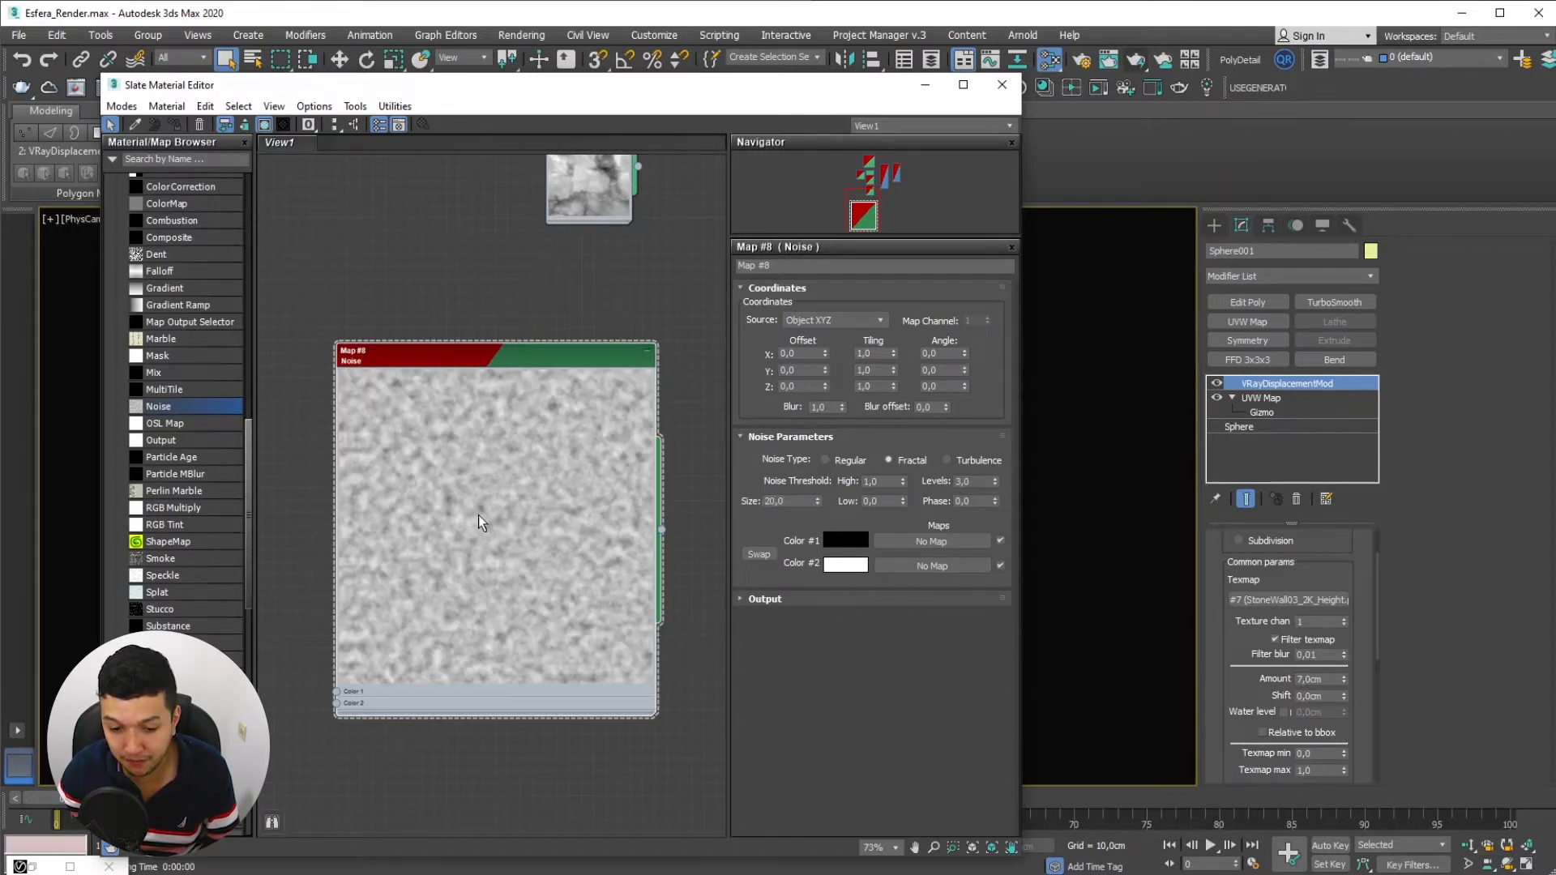
left_click_drag(775, 500, 713, 492)
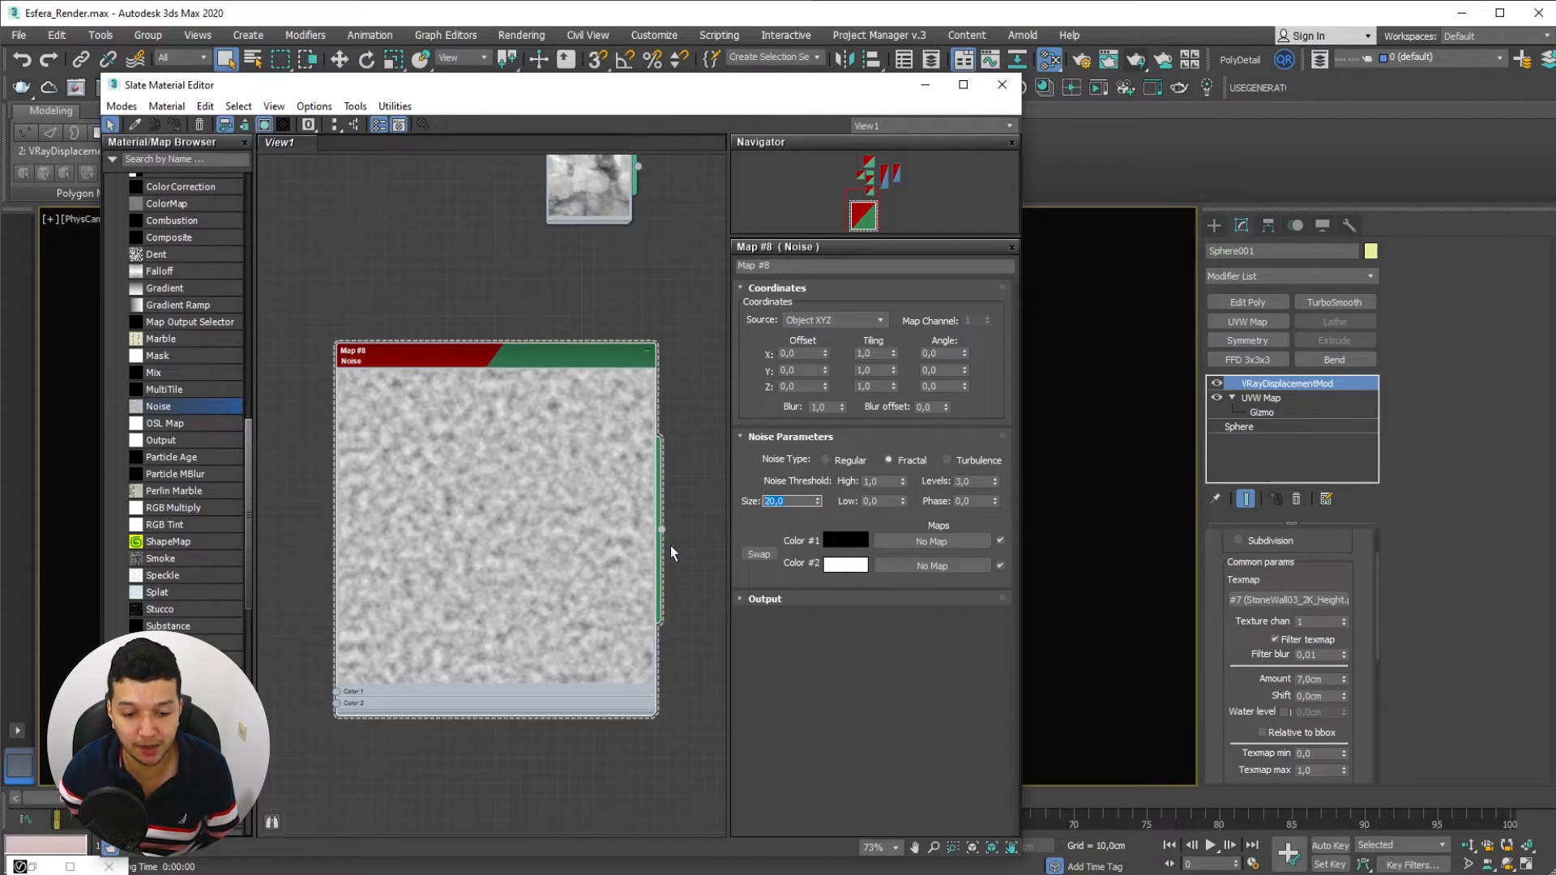
middle_click_drag(664, 582, 620, 619)
scroll(620, 620, "down", 2)
scroll(434, 649, "up", 2)
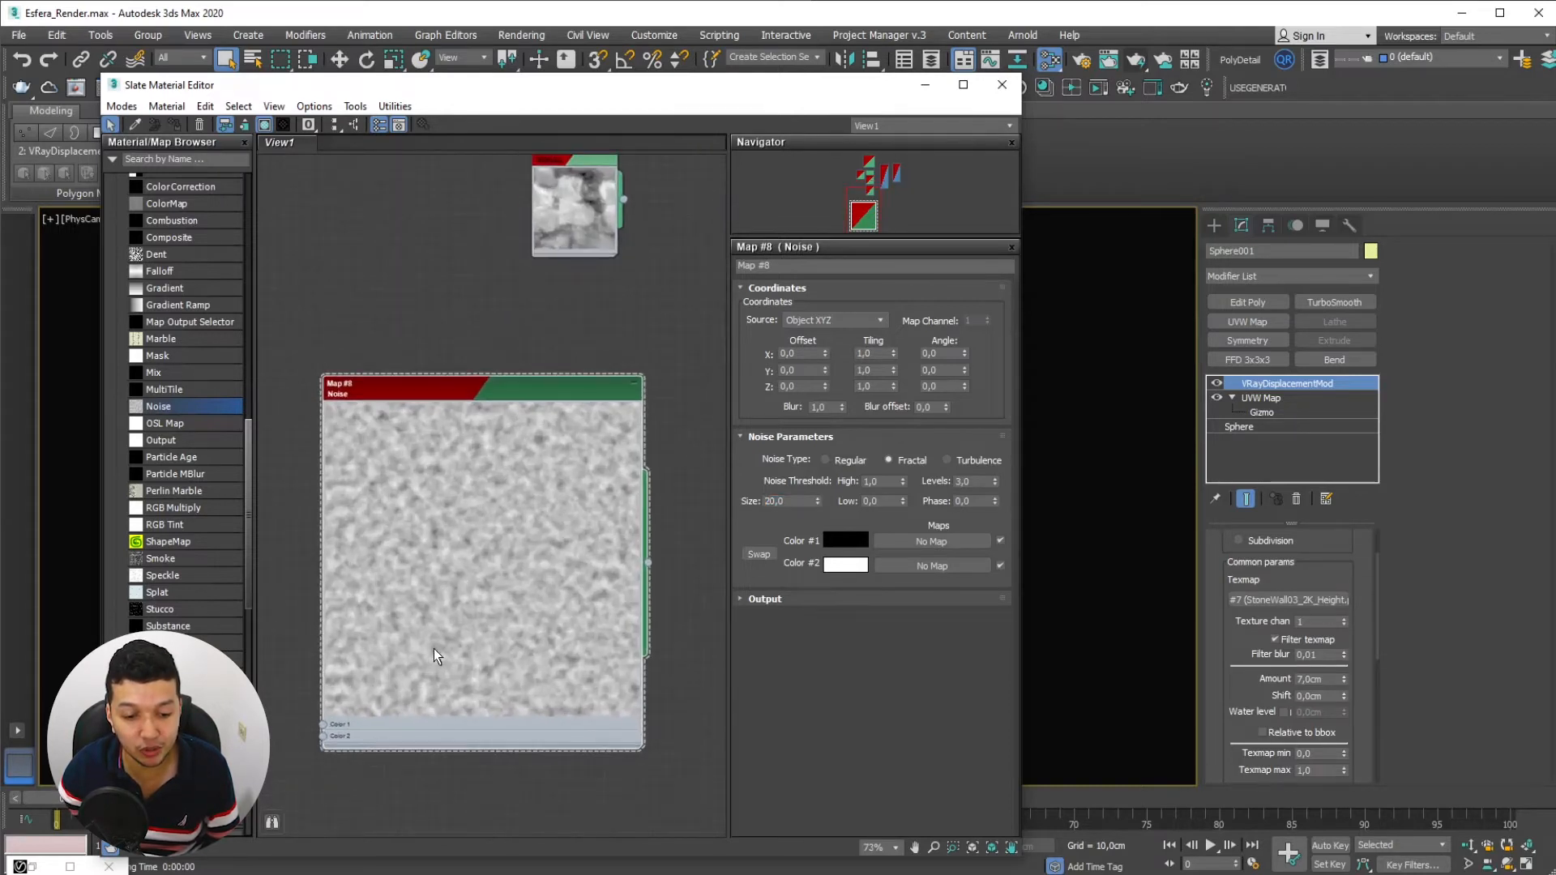
middle_click_drag(434, 649, 398, 572)
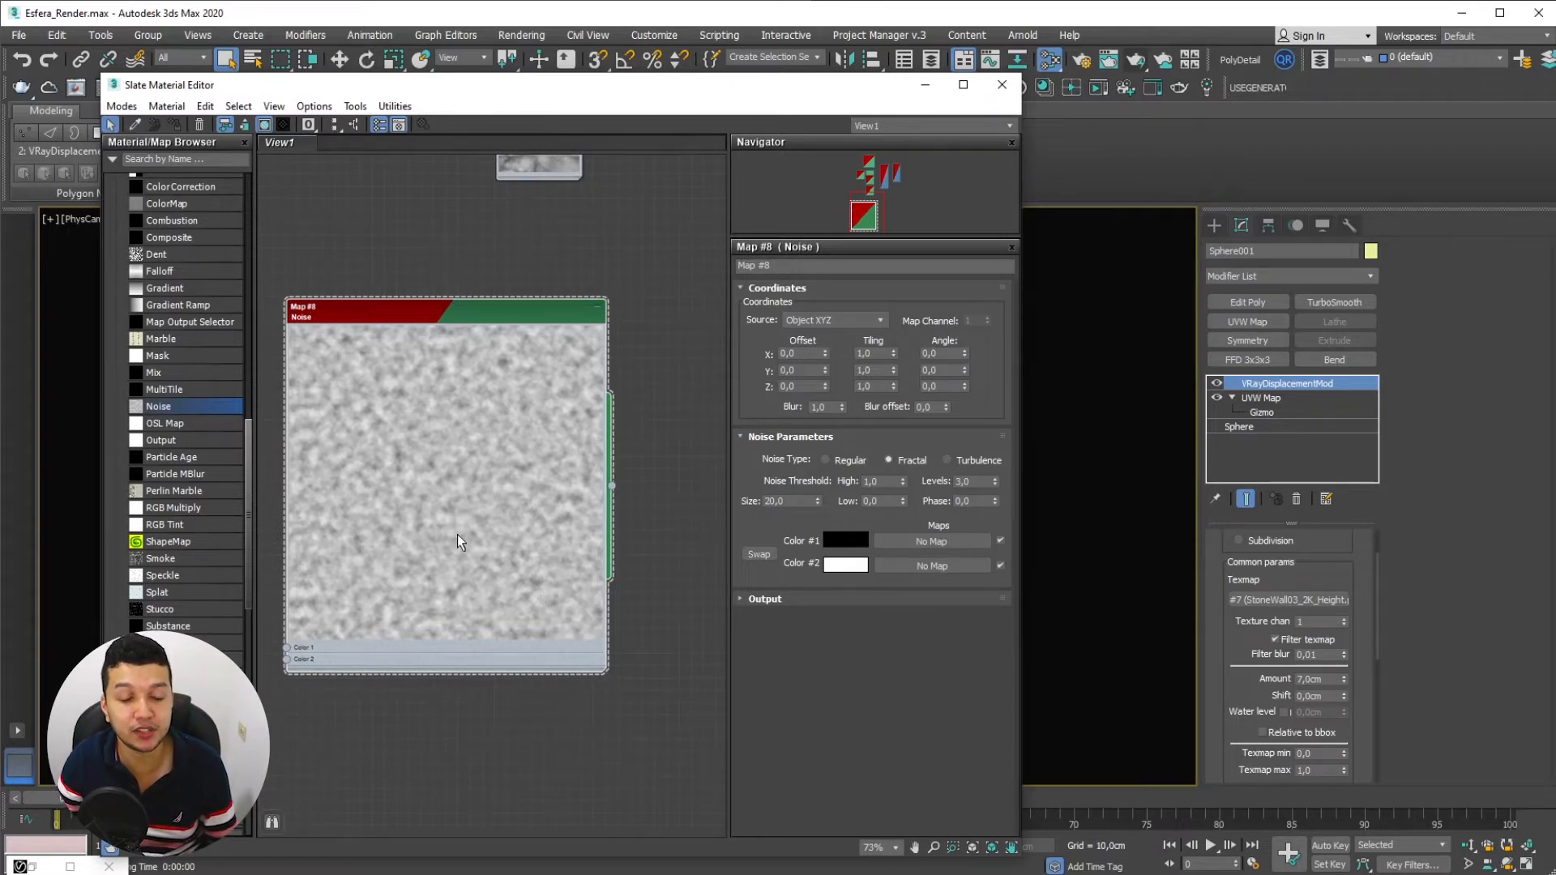
Delete the Noise map node from the material graph and move the folder window aside
middle_click_drag(432, 371, 488, 411)
key("Delete")
middle_click_drag(486, 182, 508, 625)
scroll(578, 607, "down", 1)
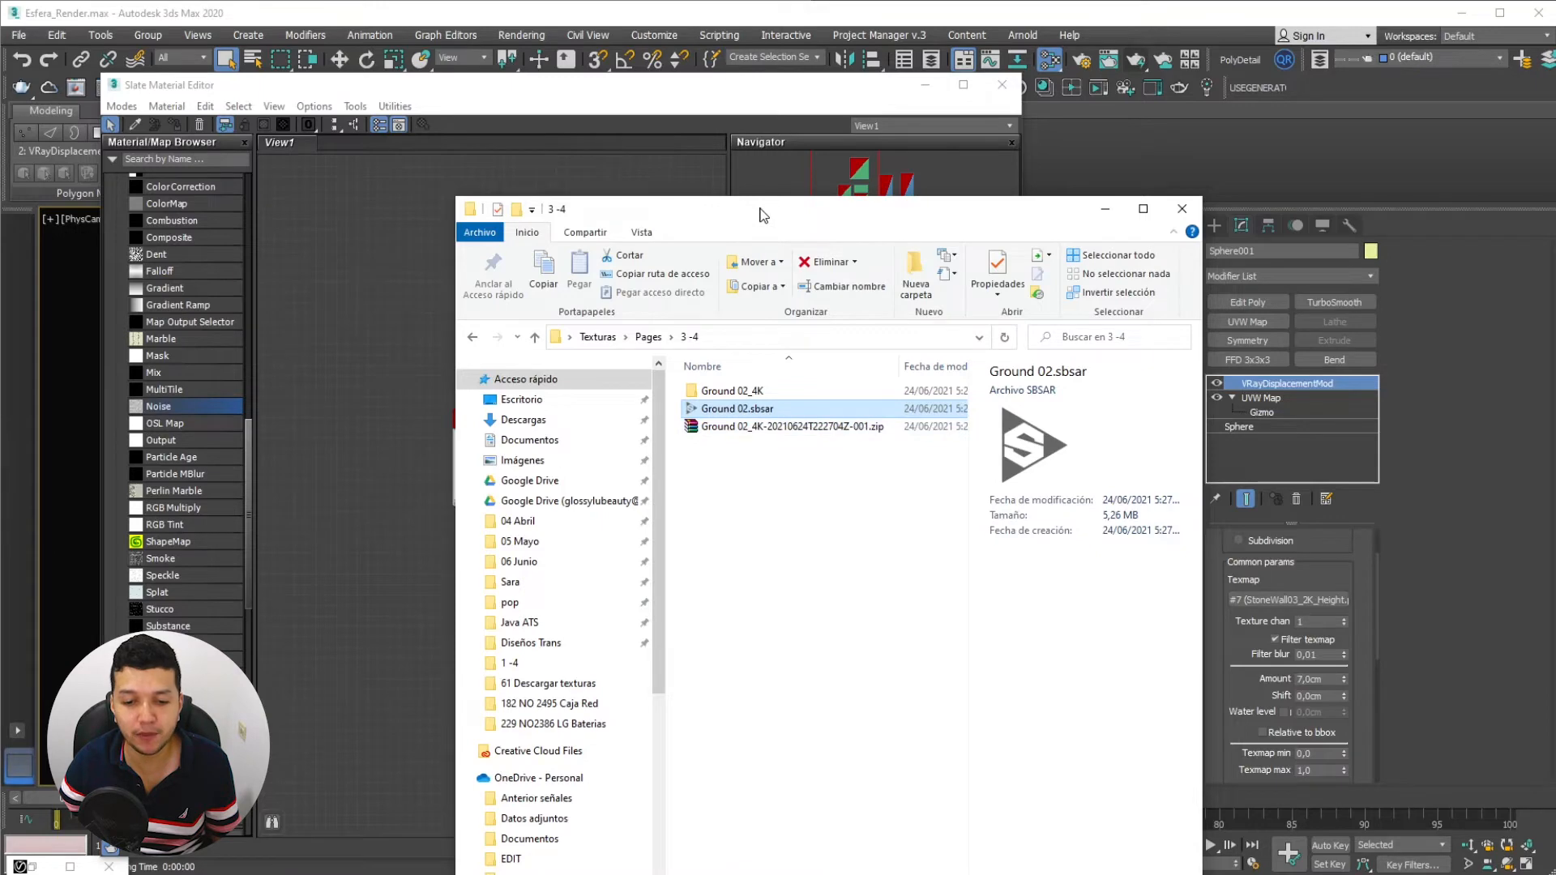
left_click_drag(762, 217, 1555, 475)
Delete the base color, normal, roughness and height bitmap nodes, keeping the VRayNormalMap node linked to the stone material
middle_click_drag(322, 463, 328, 462)
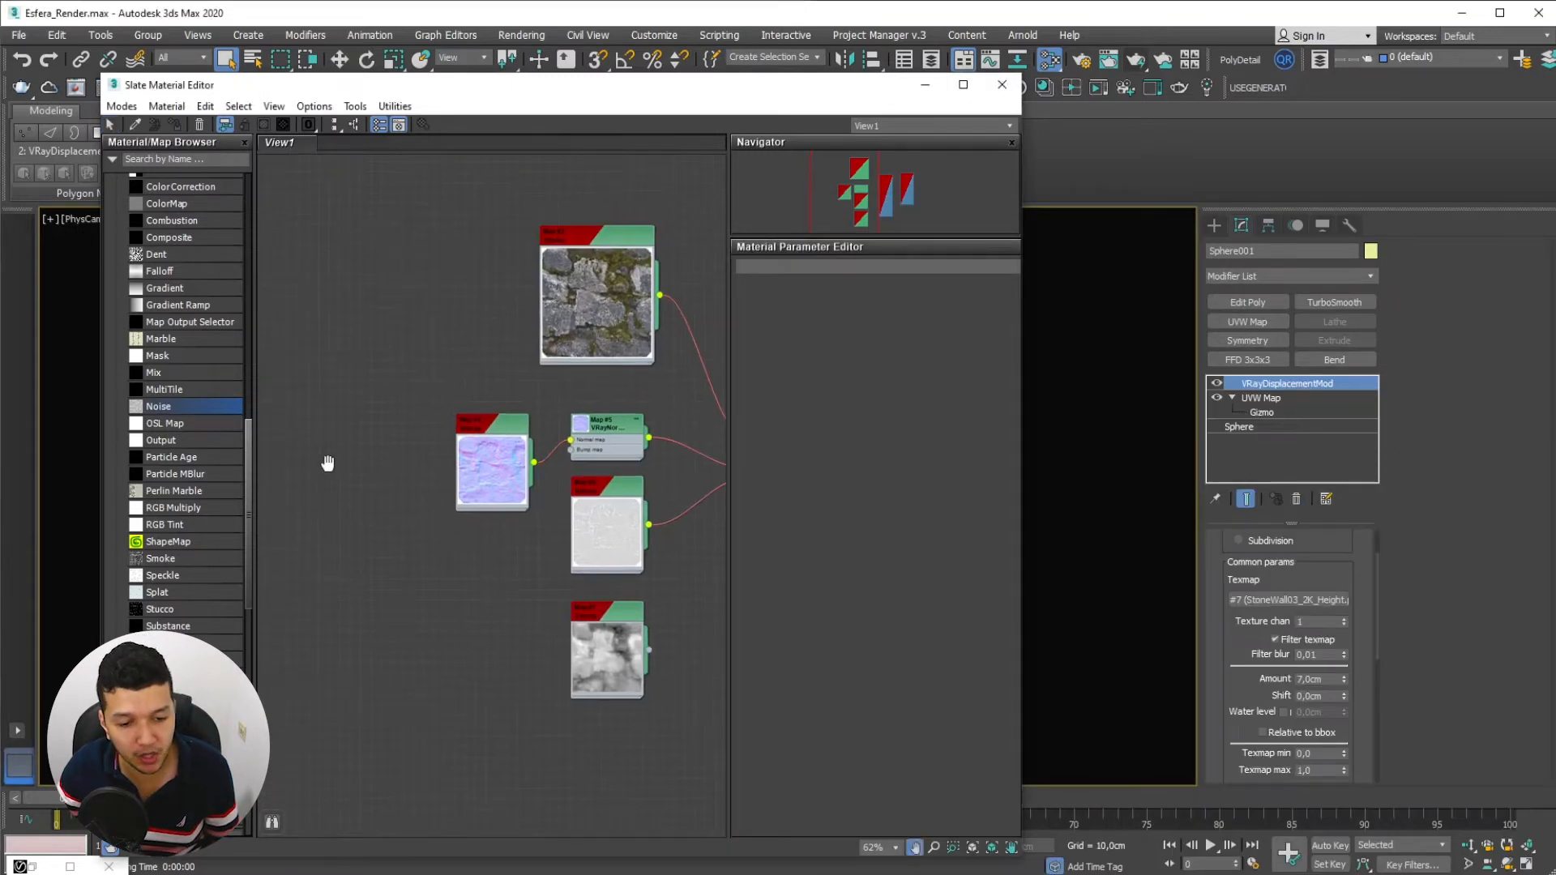
scroll(327, 463, "down", 3)
left_click_drag(304, 215, 346, 504)
key("Delete")
left_click(434, 303)
key("Delete")
left_click(434, 473)
key("Delete")
left_click(438, 575)
key("Delete")
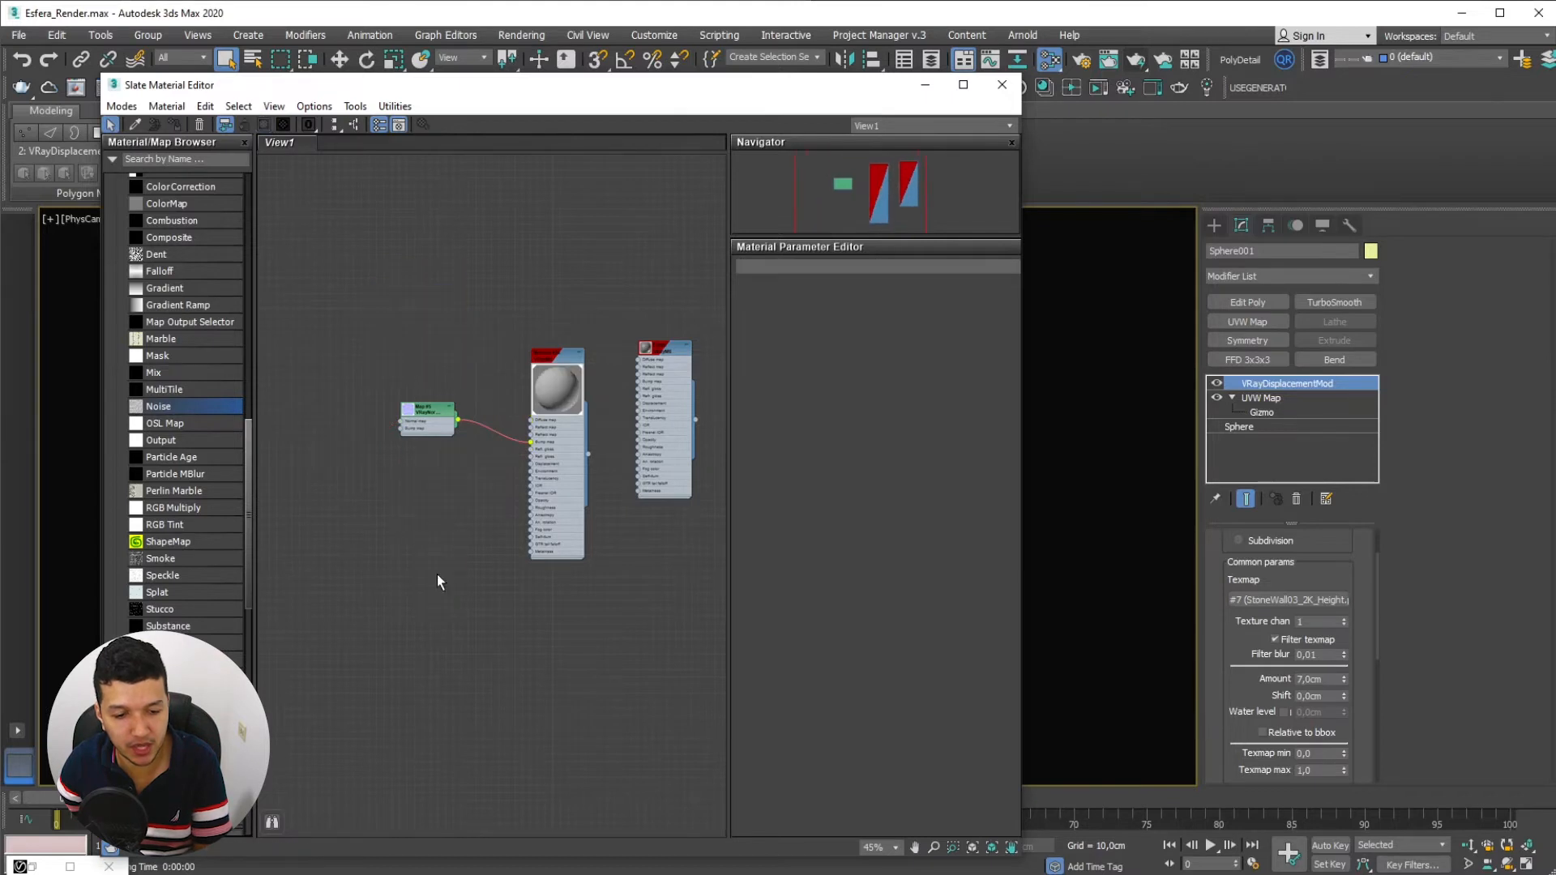
Add a Substance map to the material graph beside the VRayNormalMap node
middle_click_drag(408, 496, 517, 475)
left_click_drag(168, 625, 410, 366)
scroll(396, 372, "up", 2)
scroll(396, 371, "up", 2)
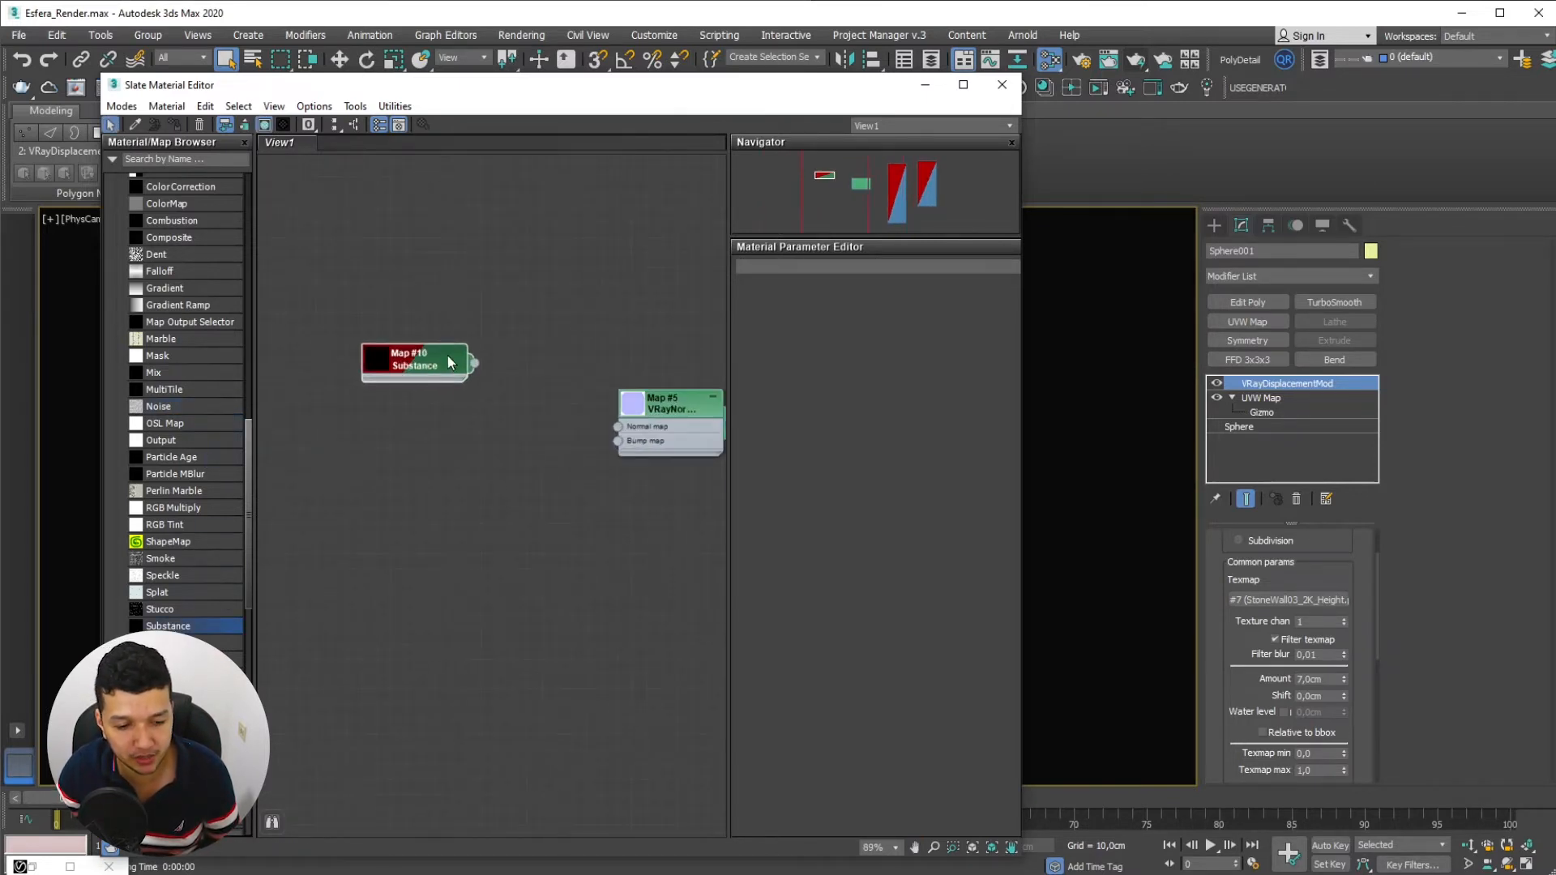
Load random_rubble_masonry_rounded_stone_wall.sbsar from the "Stone ADobe" folder inside textures into the Substance map
double_click(397, 371)
left_click(825, 340)
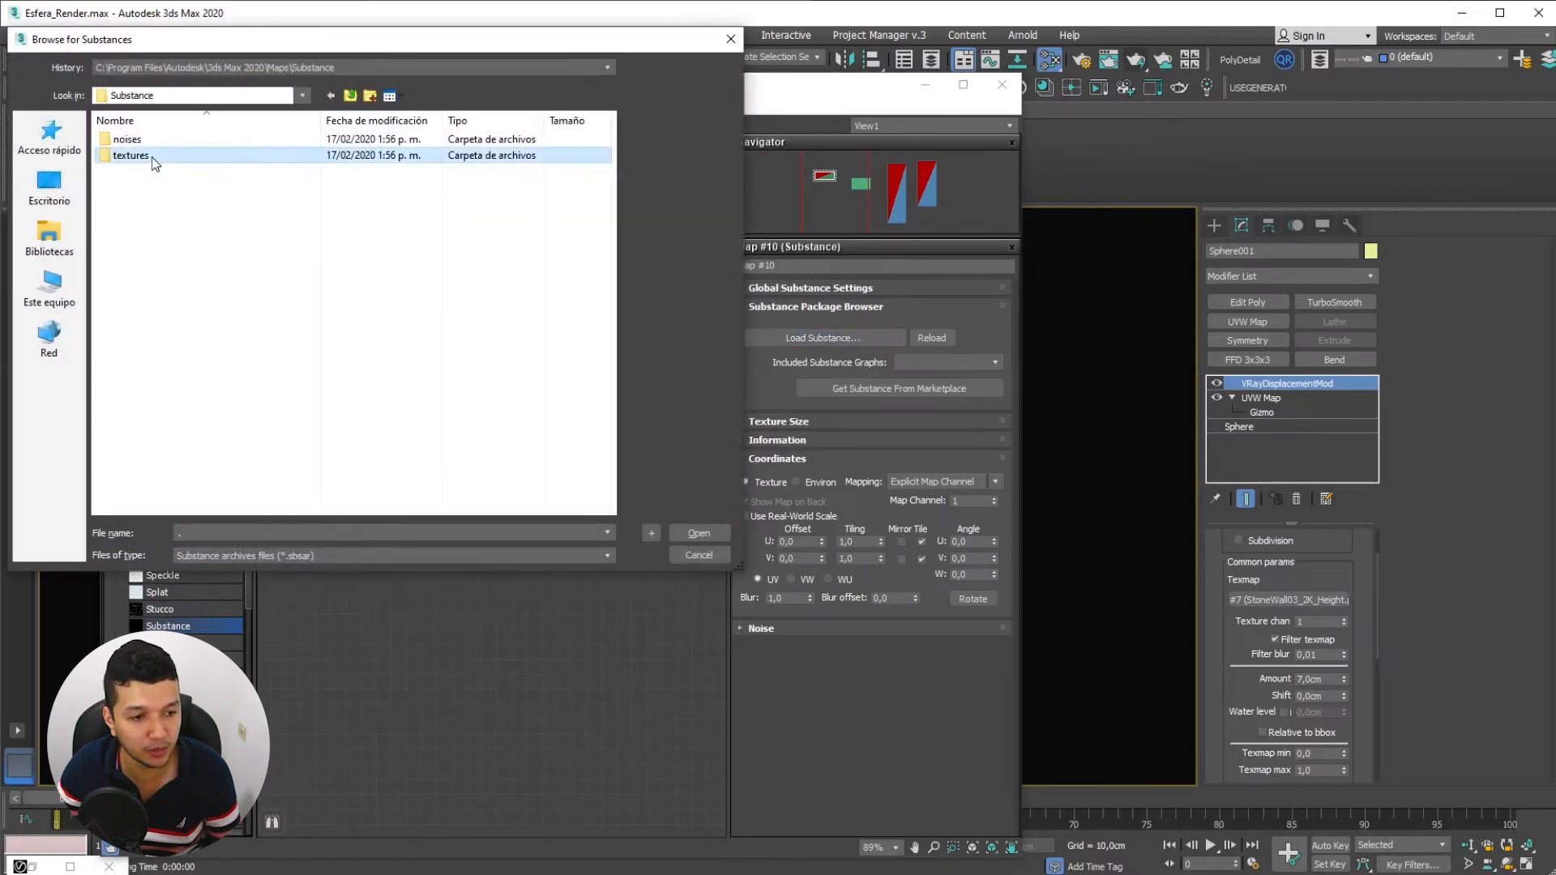
double_click(153, 157)
scroll(254, 371, "down", 10)
scroll(255, 371, "up", 10)
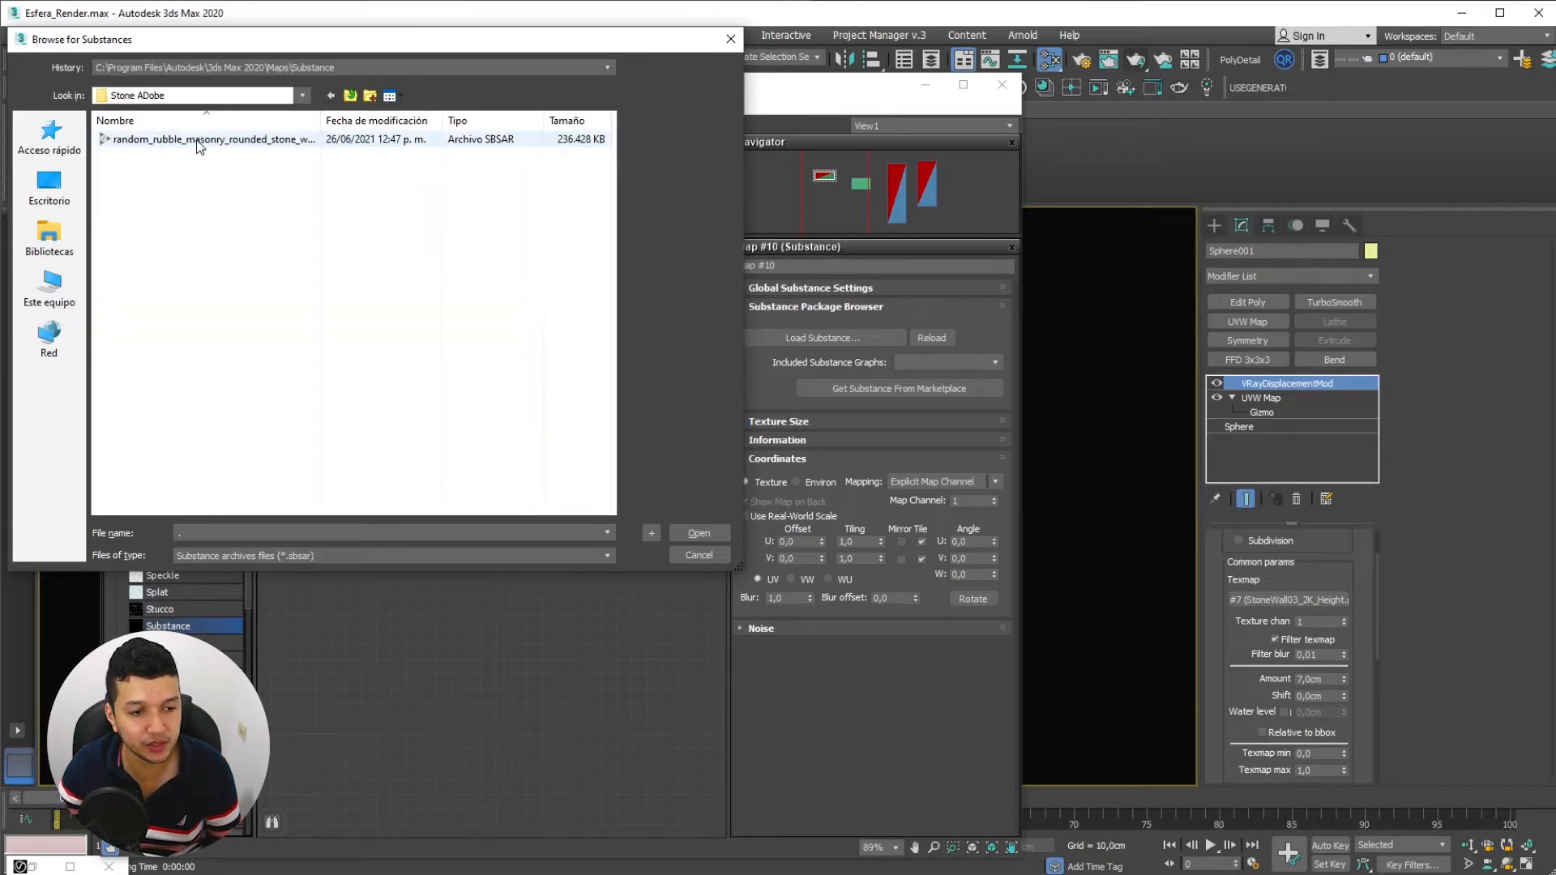
left_click(199, 142)
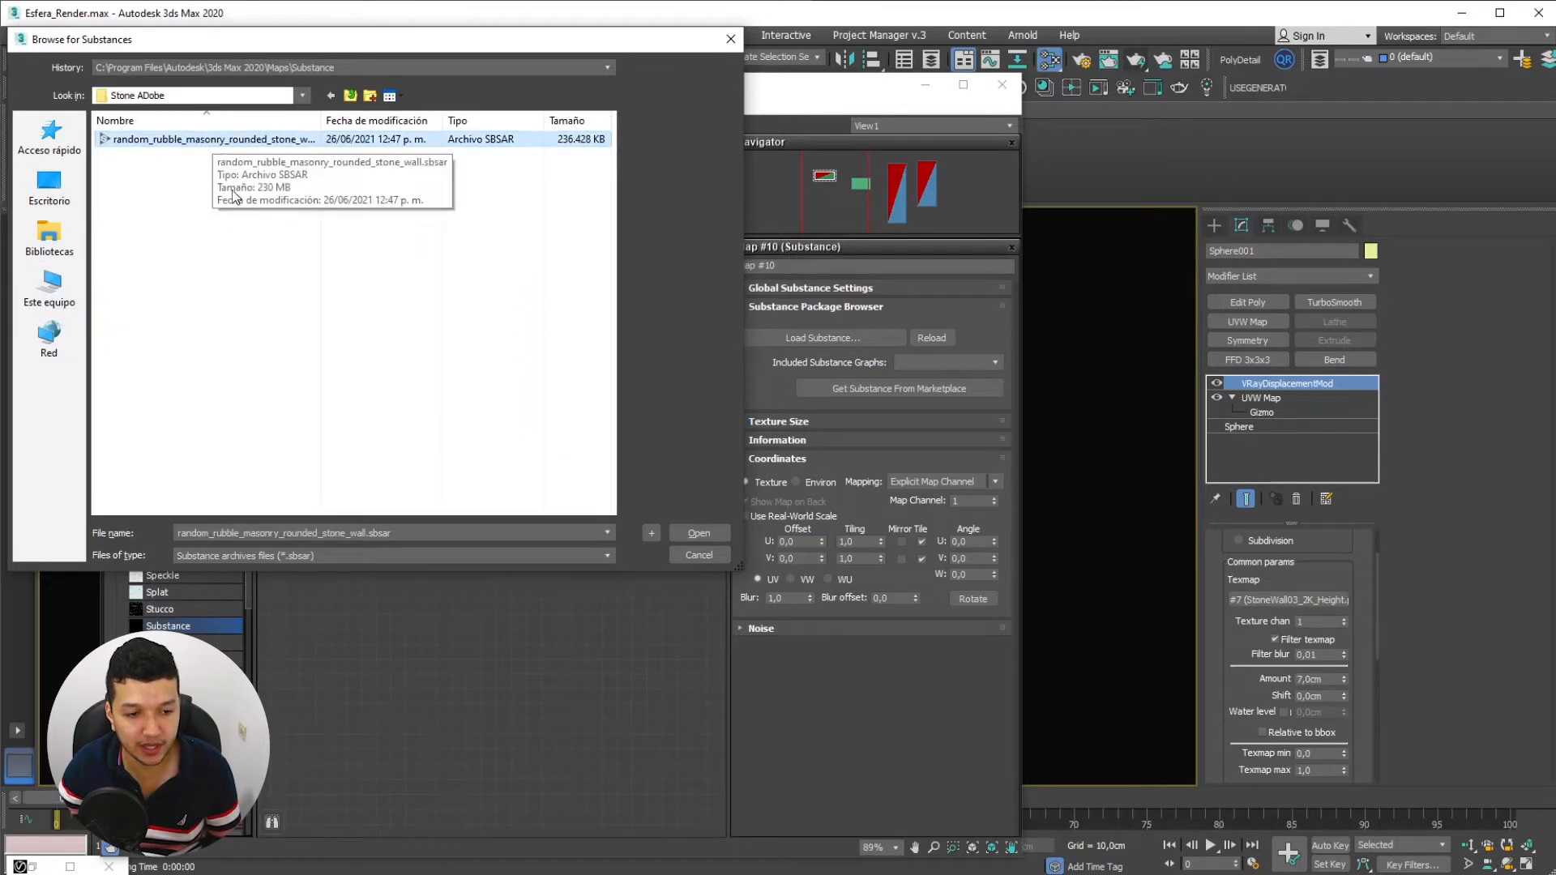
double_click(219, 142)
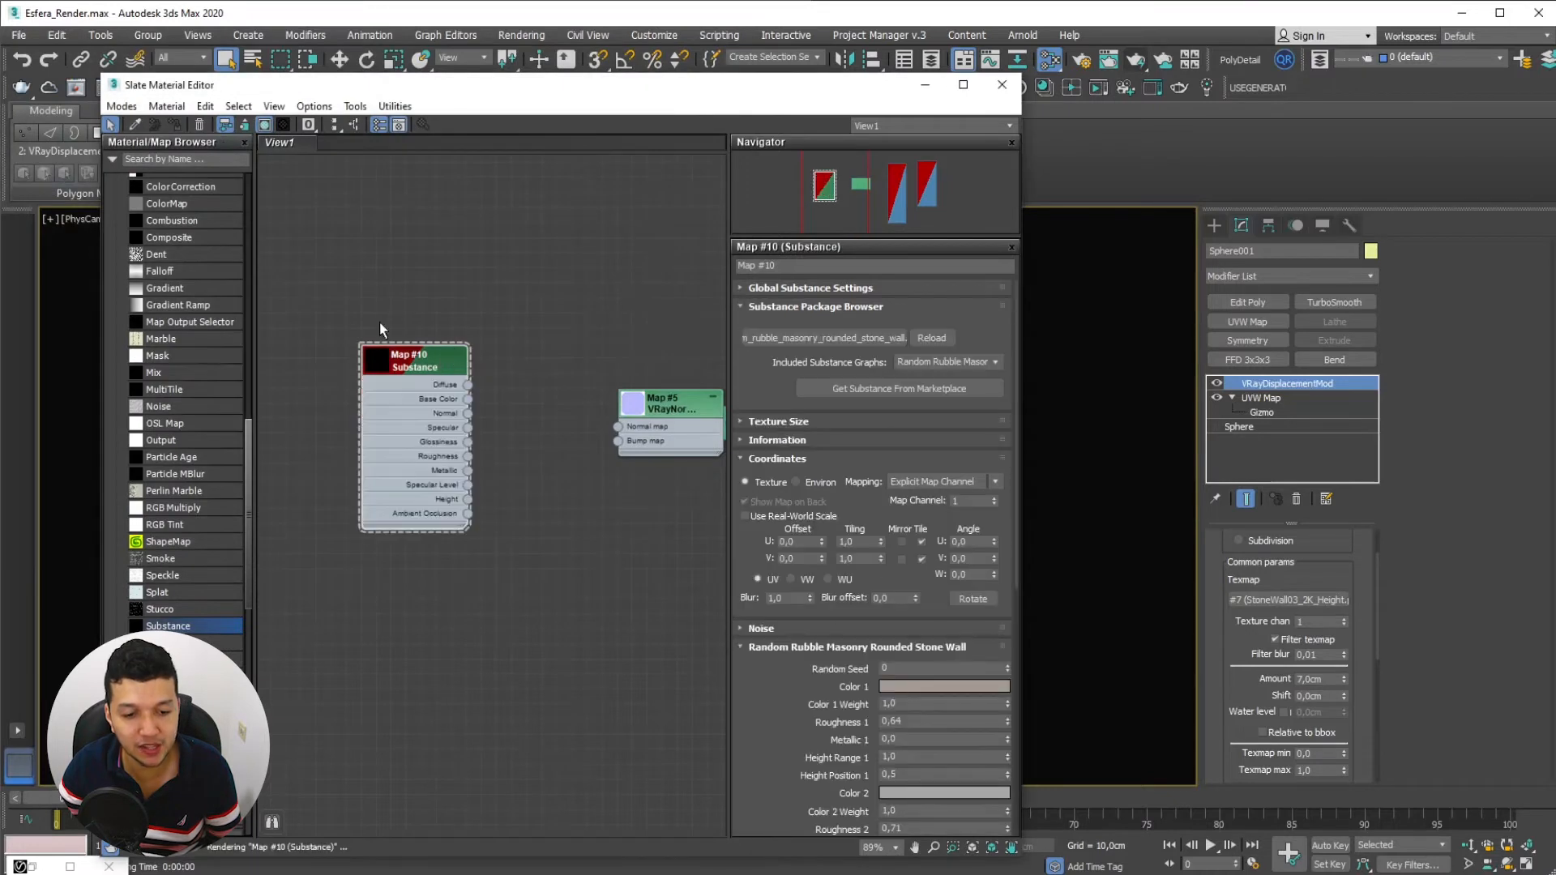
Arrange the Substance and VRayNormalMap nodes in front of the stone material so their connectors are accessible
scroll(485, 379, "up", 2)
left_click_drag(439, 349, 491, 238)
scroll(525, 253, "down", 2)
middle_click_drag(527, 254, 420, 275)
middle_click_drag(495, 674, 458, 681)
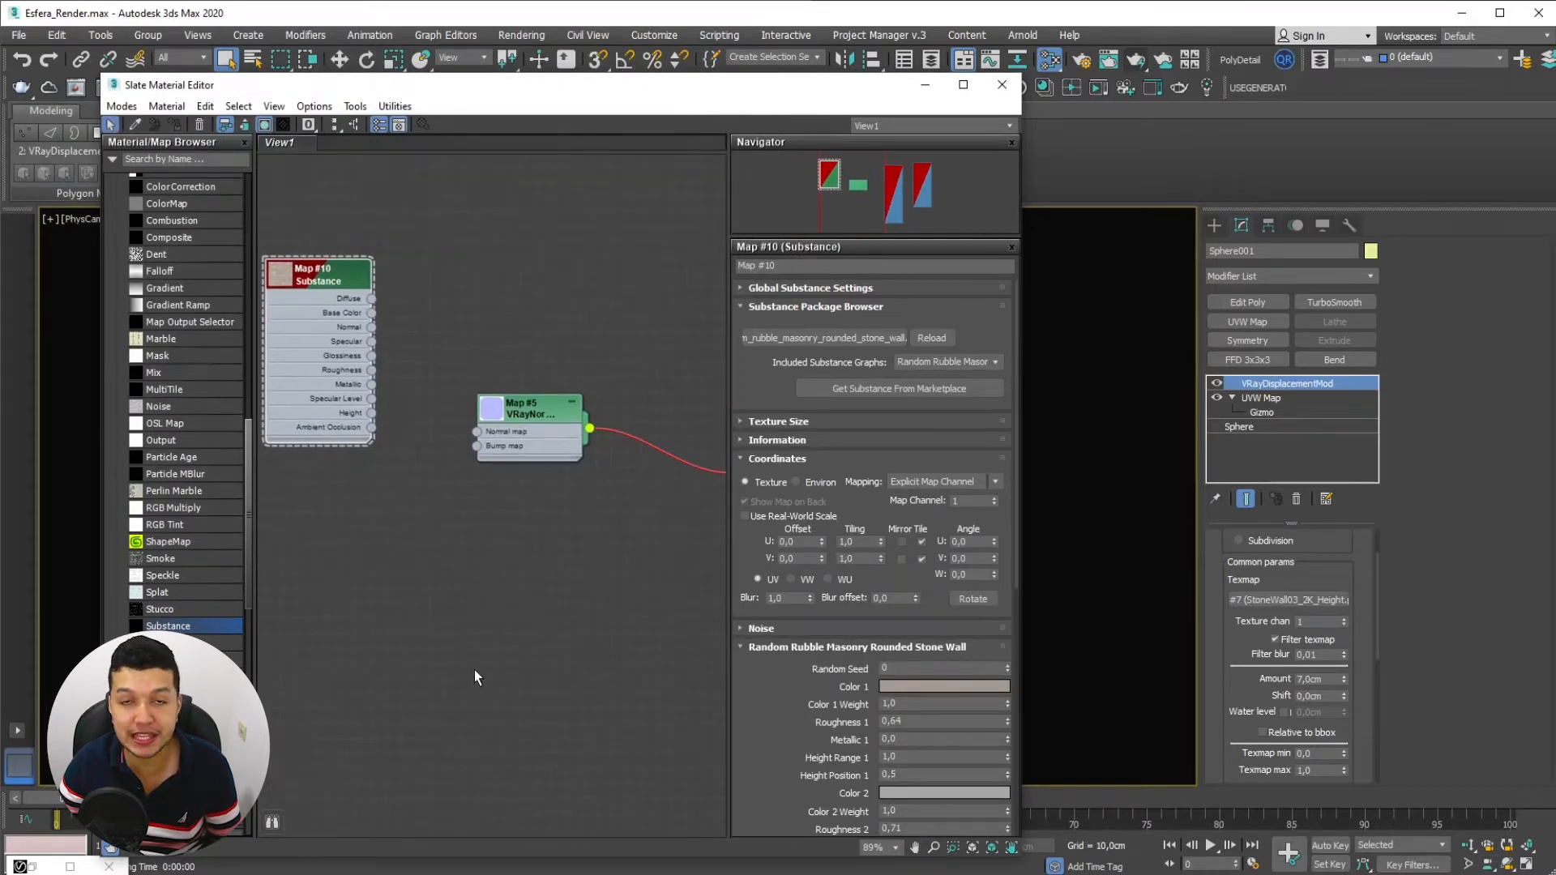
middle_click_drag(451, 610, 506, 574)
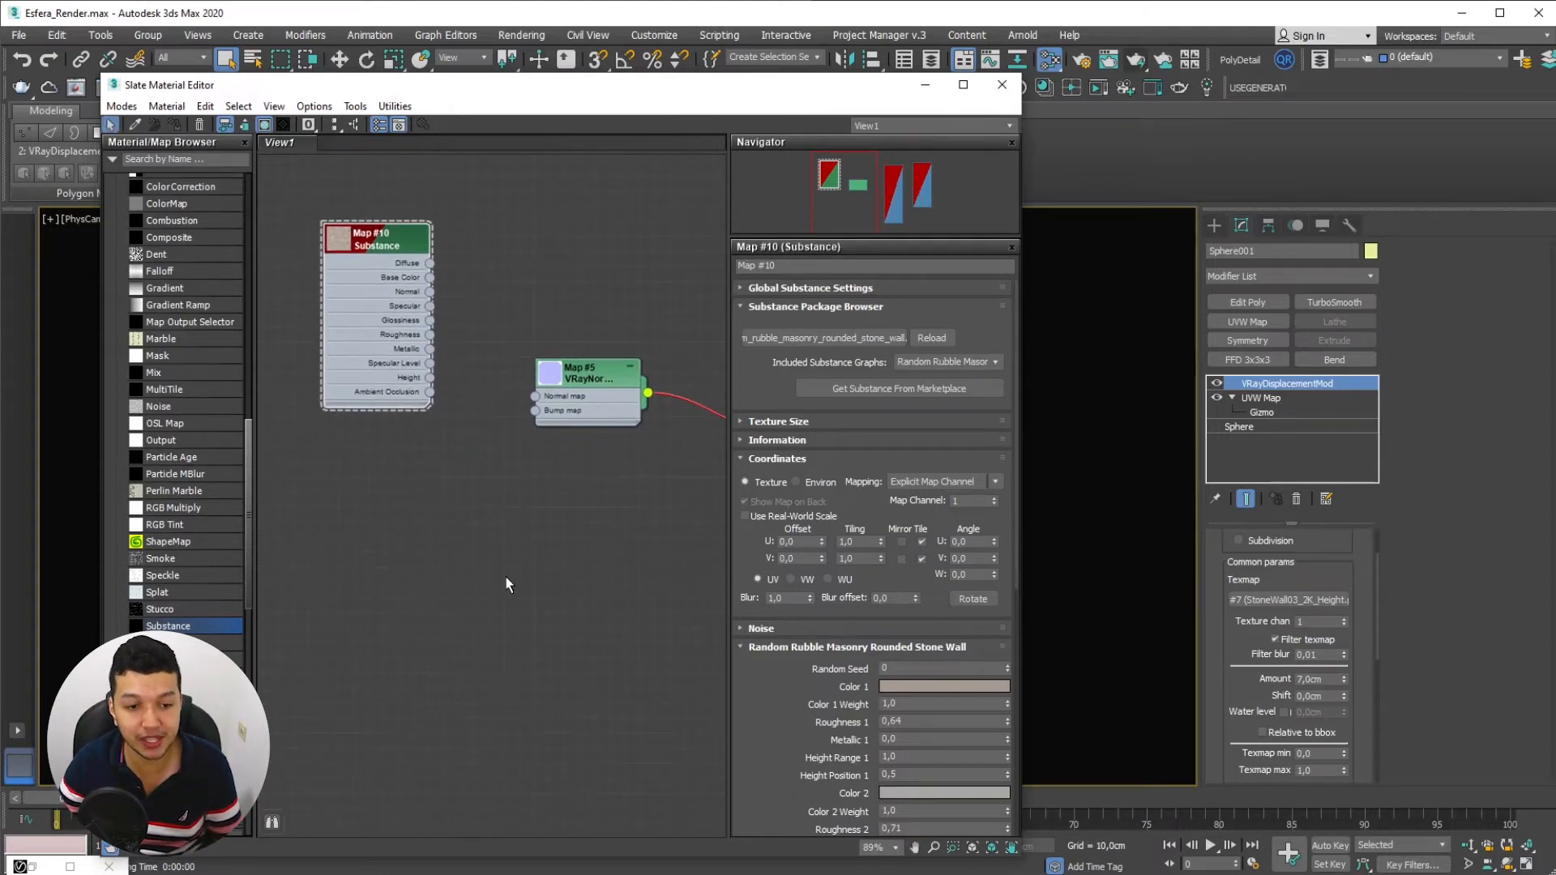
scroll(479, 556, "down", 2)
middle_click_drag(525, 562, 446, 527)
left_click_drag(462, 419, 492, 450)
left_click_drag(282, 293, 331, 340)
middle_click_drag(421, 415, 386, 396)
scroll(349, 423, "up", 1)
middle_click_drag(309, 348, 355, 340)
scroll(399, 349, "up", 1)
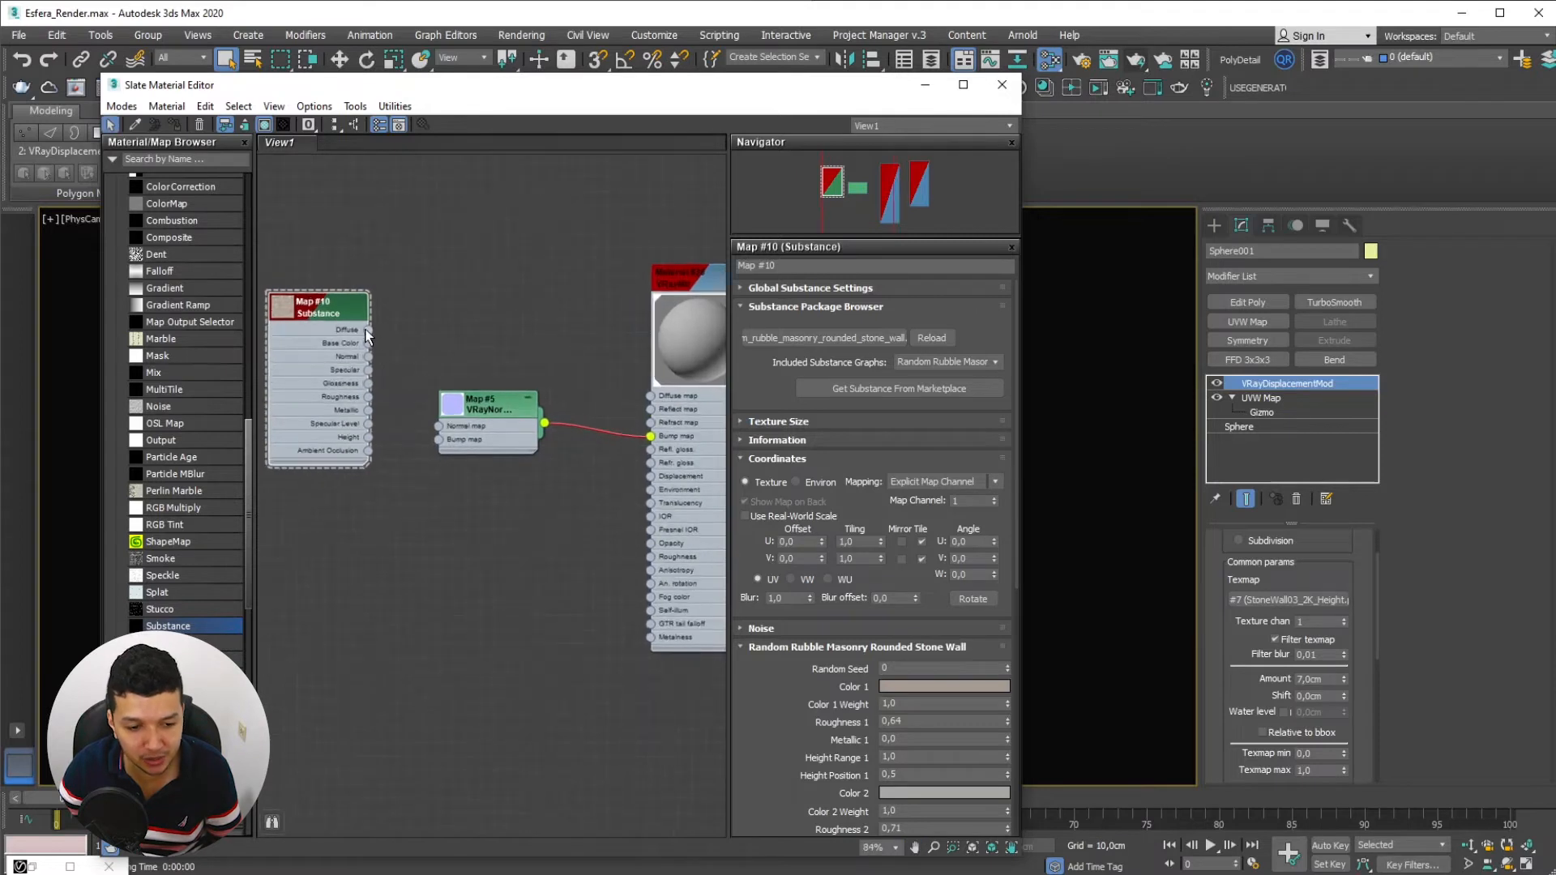
Connect the Substance's Diffuse output to Diffuse map, Normal to the VRayNormalMap's normal input, Roughness to Refl. gloss. and Specular to Reflect map
left_click_drag(459, 293, 650, 396)
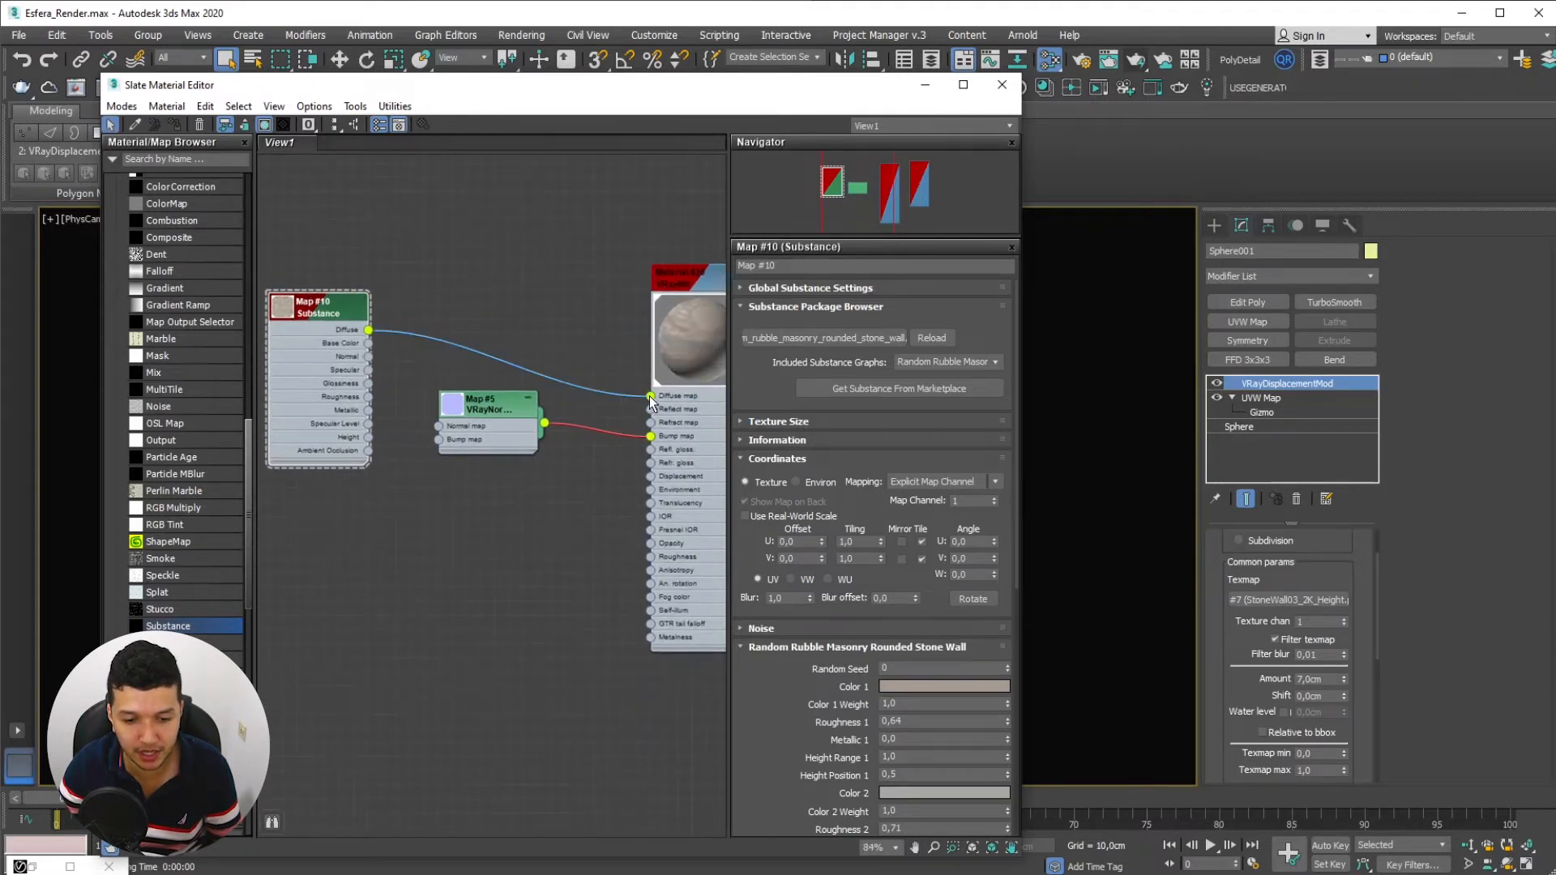
left_click_drag(353, 362, 438, 426)
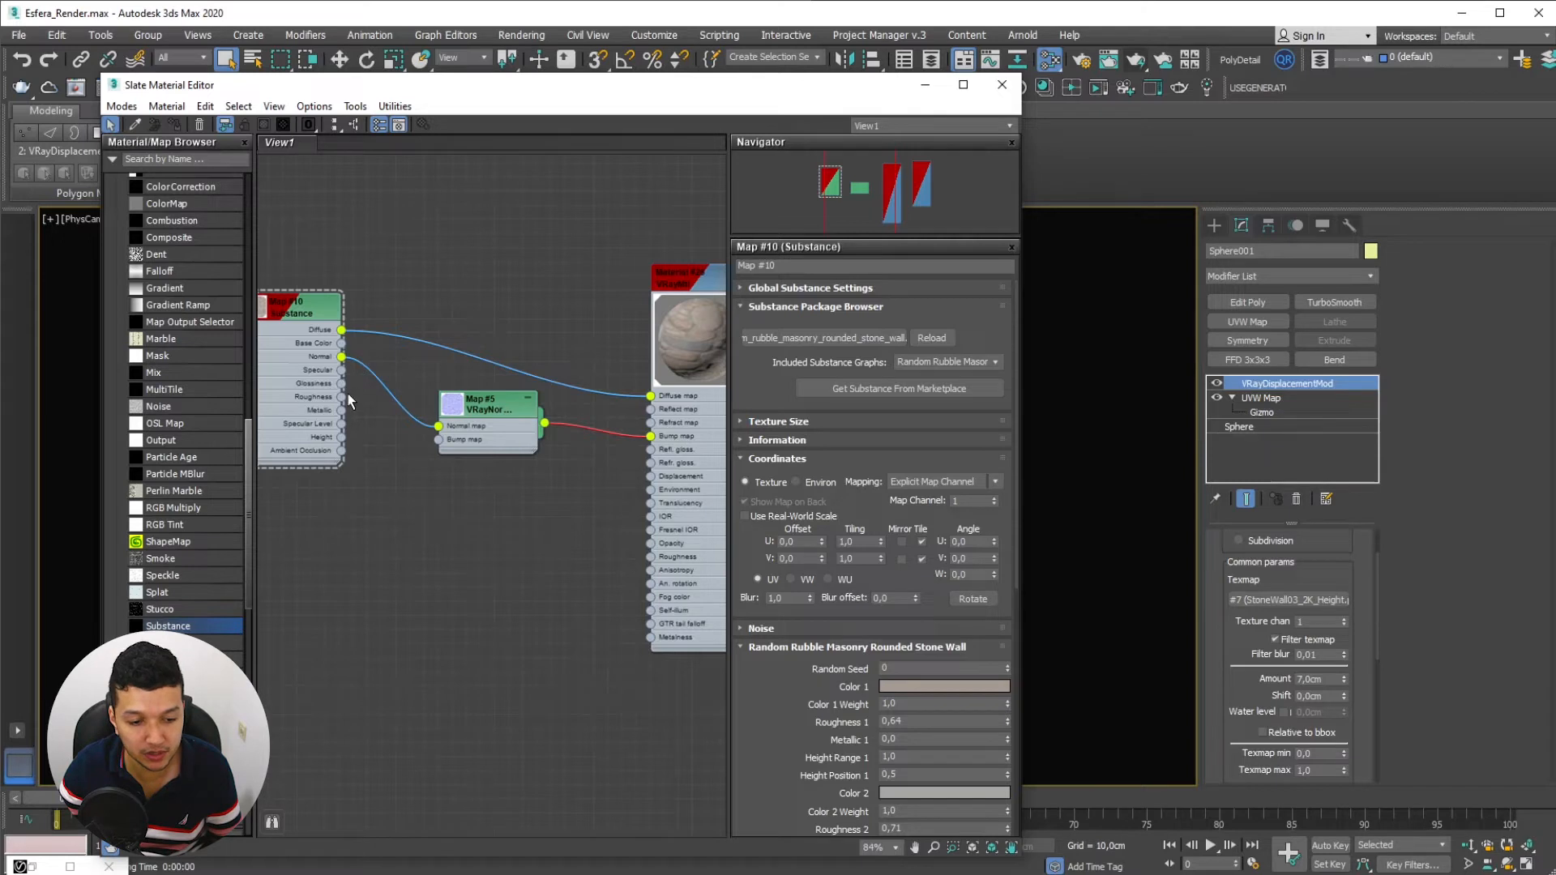
left_click_drag(341, 396, 651, 449)
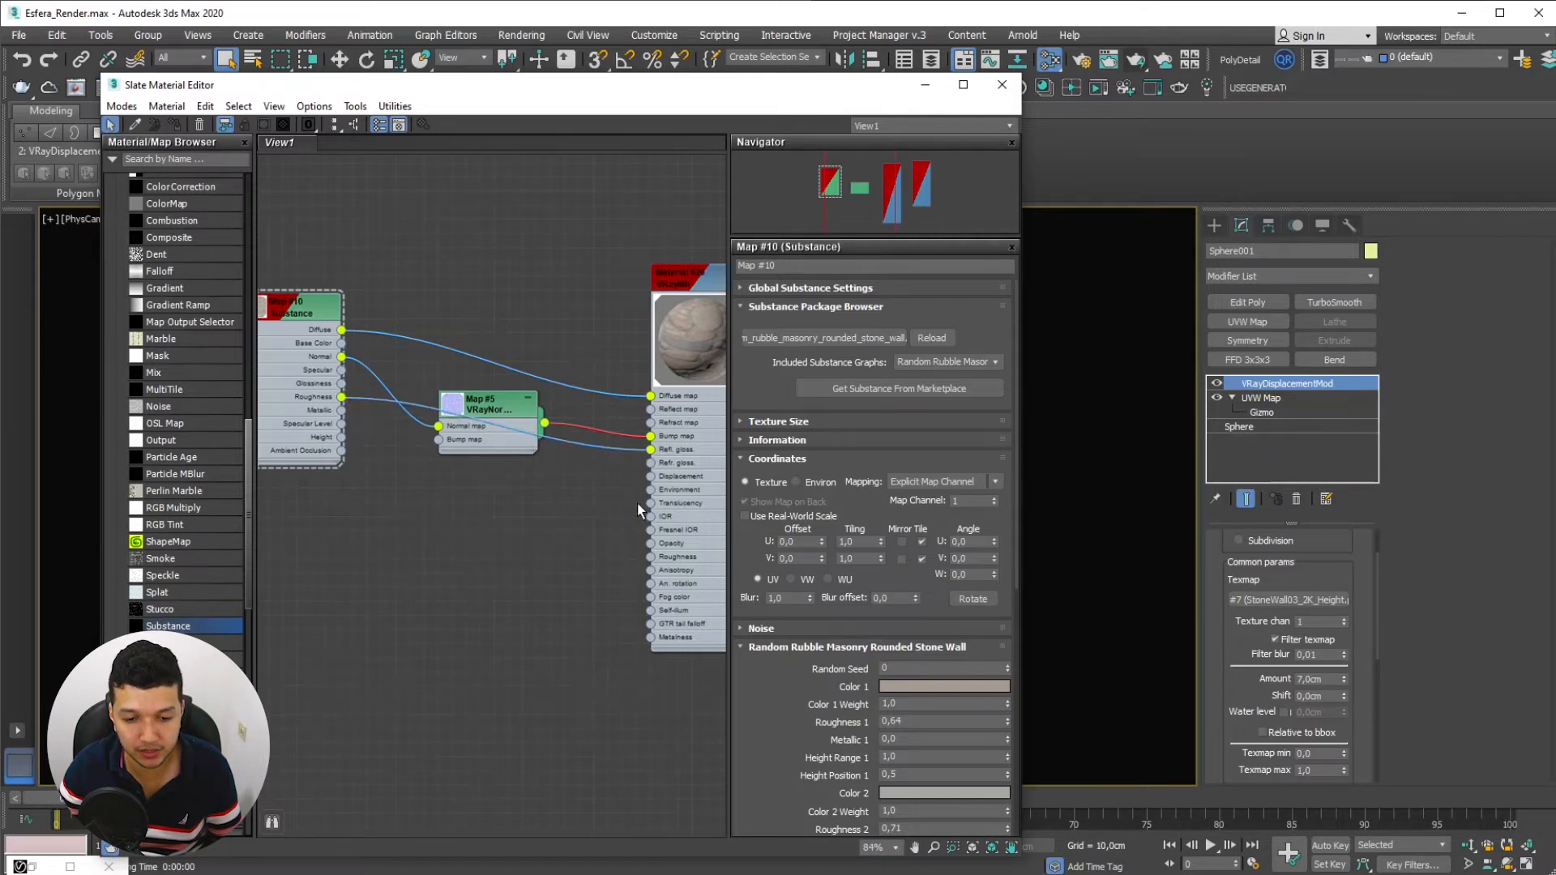
middle_click_drag(640, 503, 615, 504)
left_click_drag(317, 369, 627, 410)
middle_click_drag(413, 466, 473, 438)
middle_click_drag(549, 471, 510, 471)
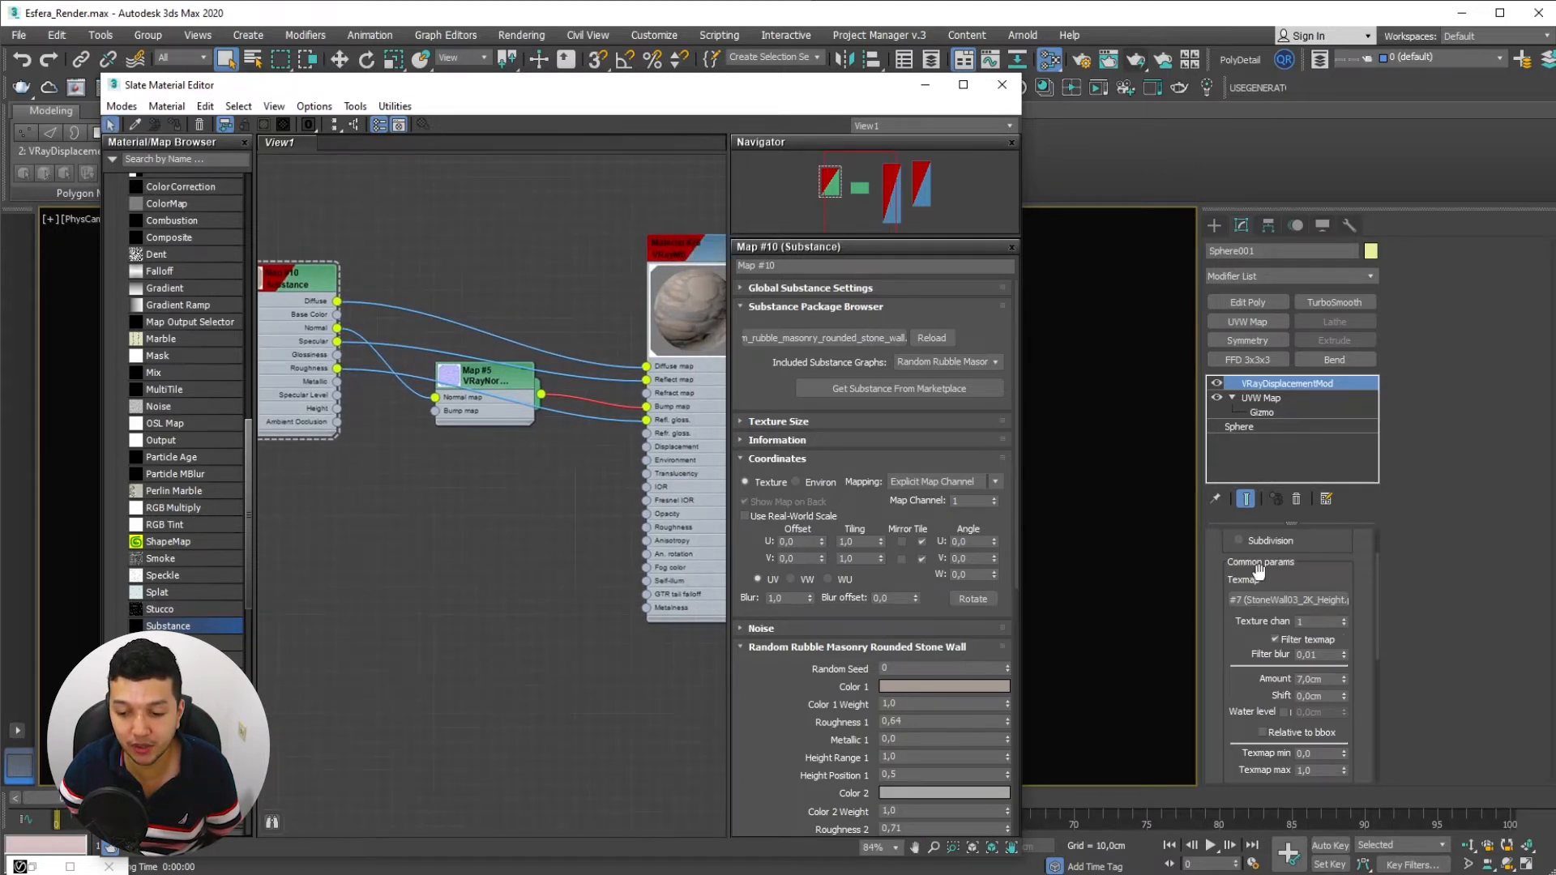
Assign the Substance map's Height output as the texmap of the sphere's VRayDisplacementMod, nudging the Substance node slightly
middle_click_drag(444, 635, 454, 582)
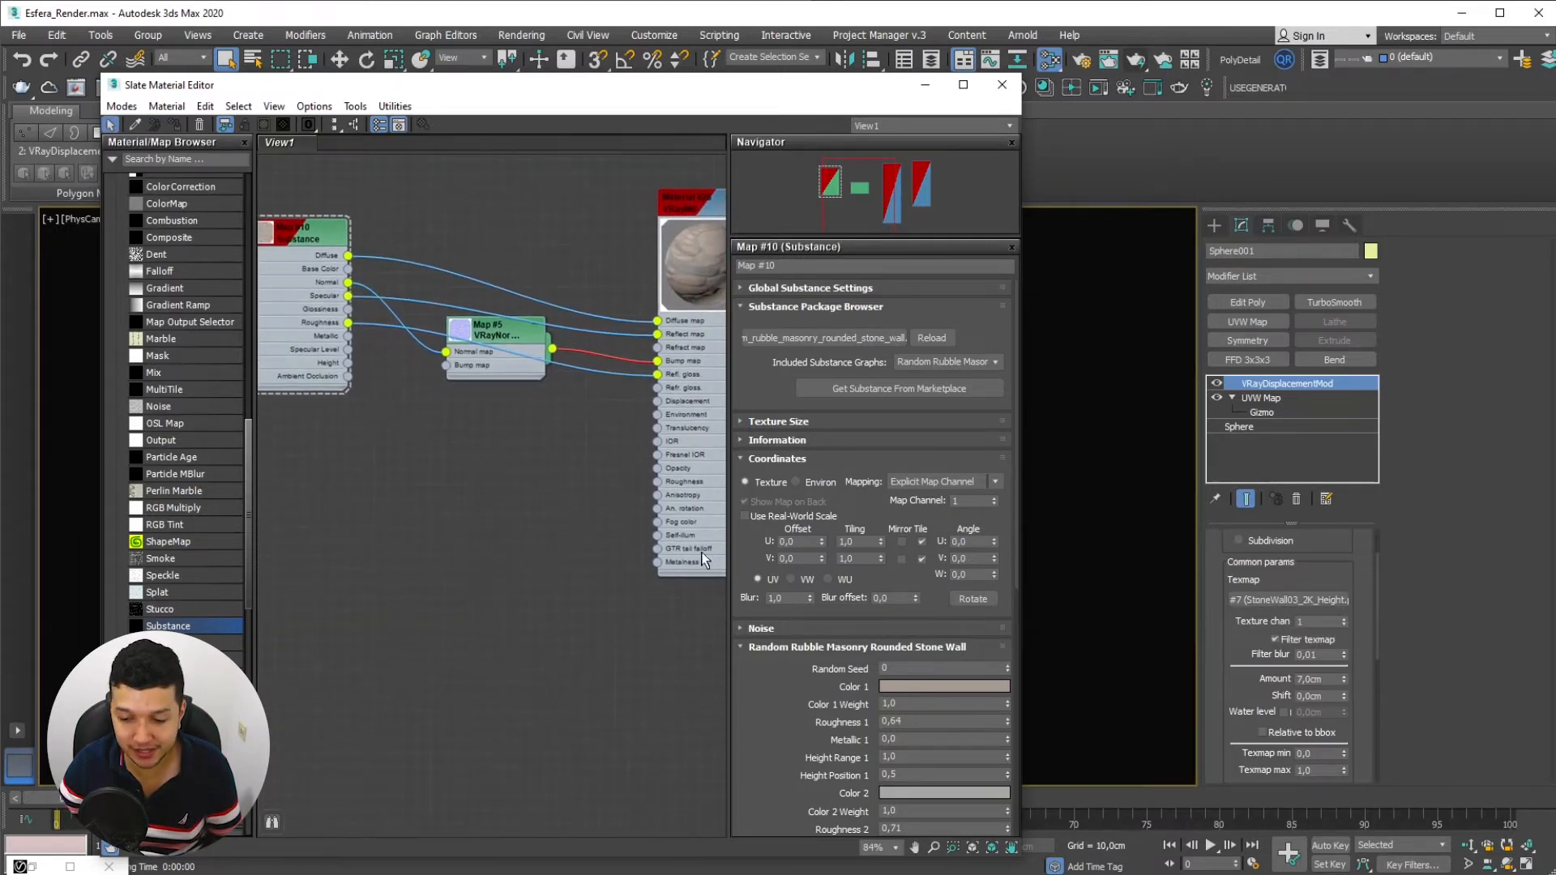
left_click_drag(301, 237, 299, 253)
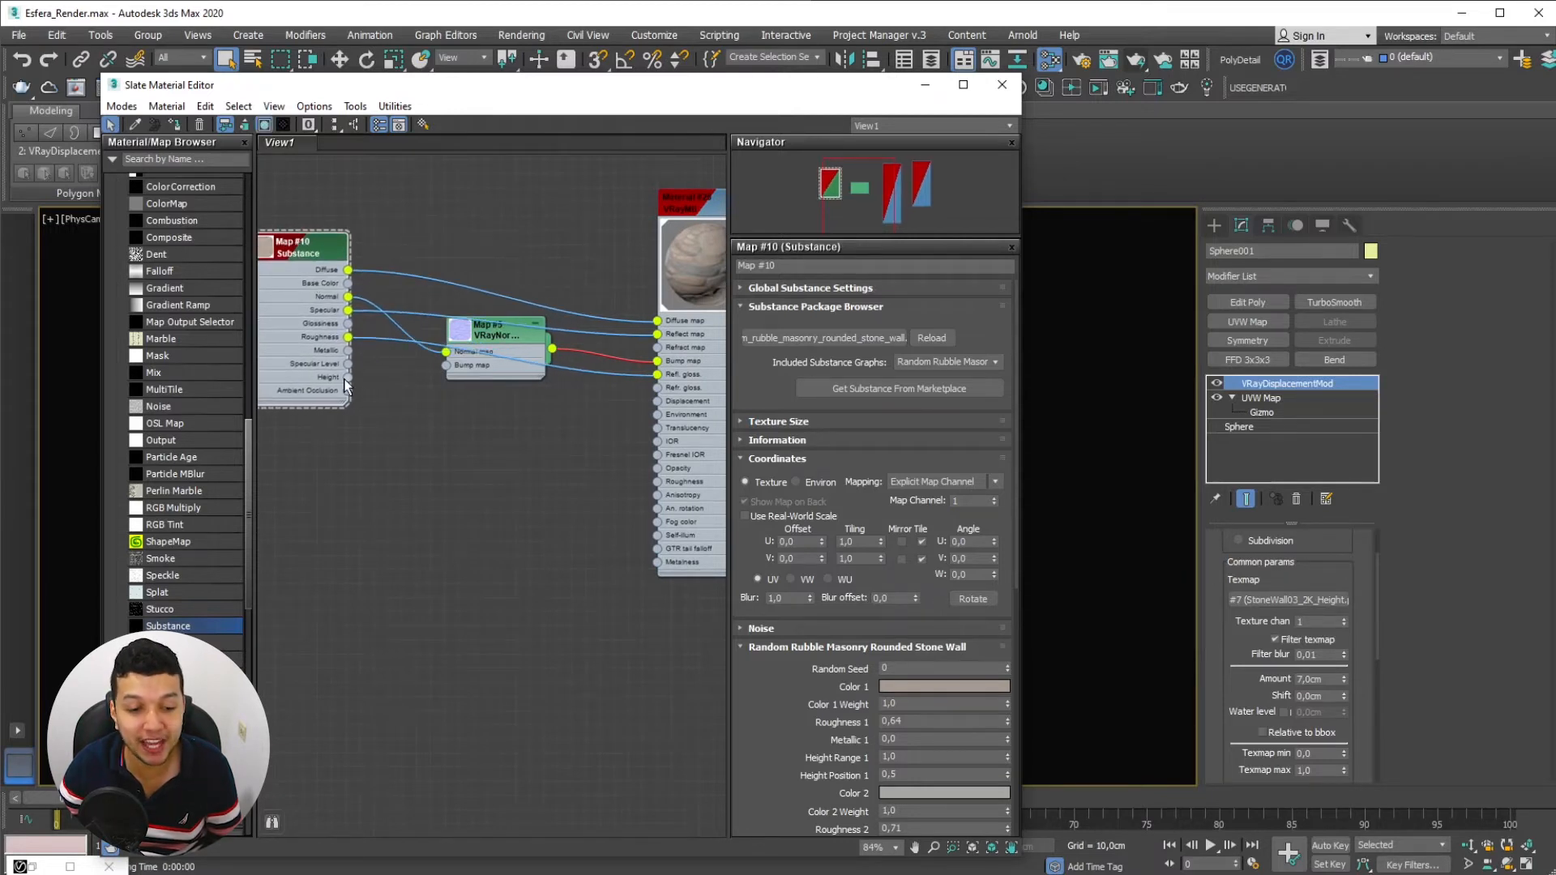
left_click_drag(384, 440, 1256, 595)
left_click(741, 494)
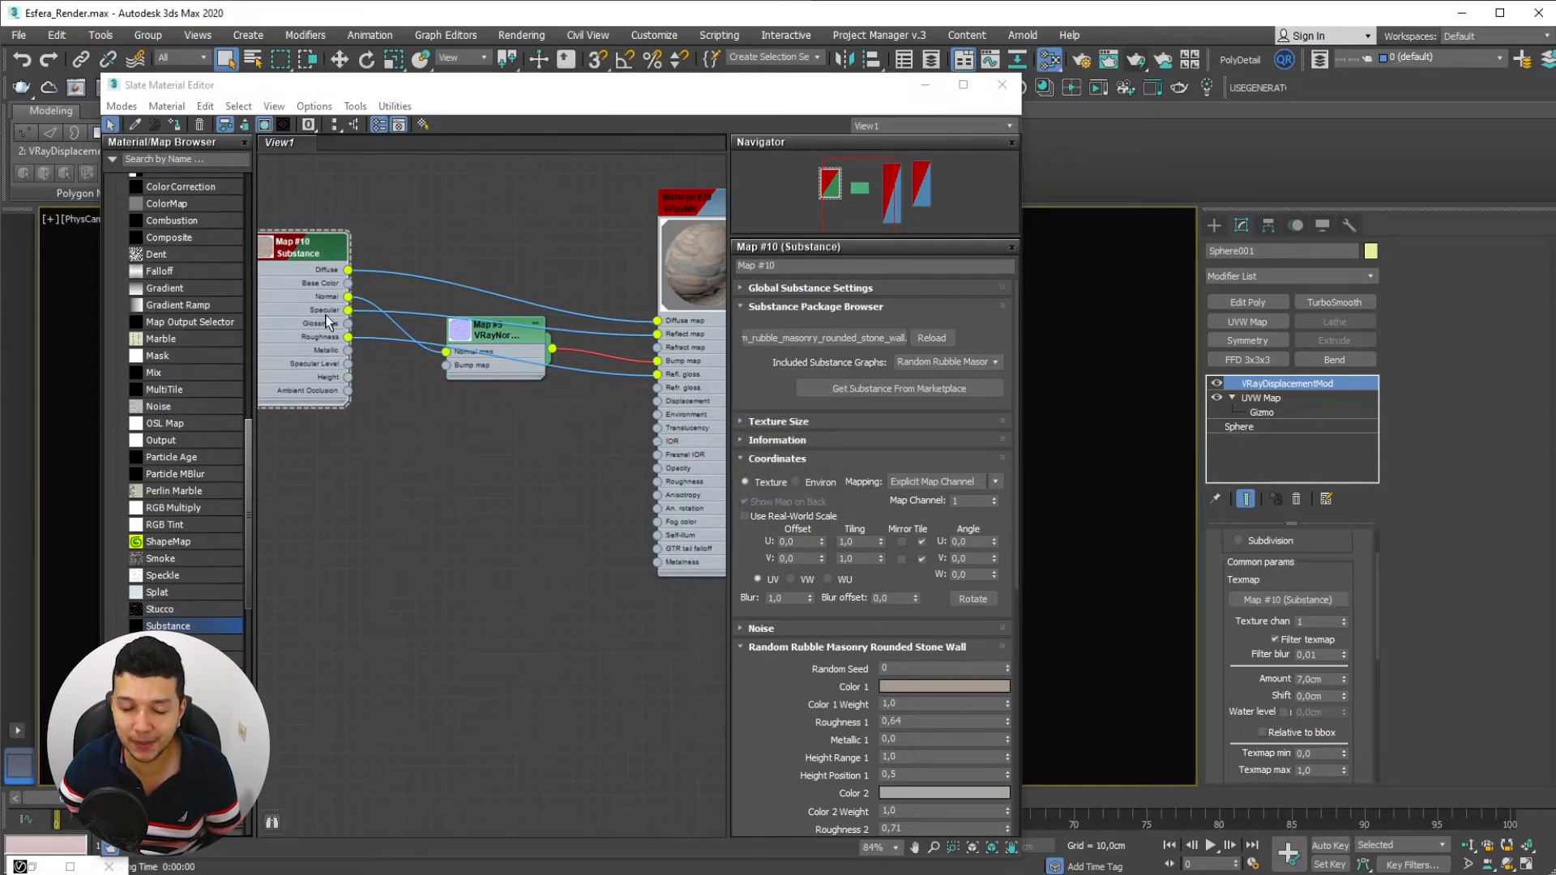
left_click_drag(295, 244, 308, 244)
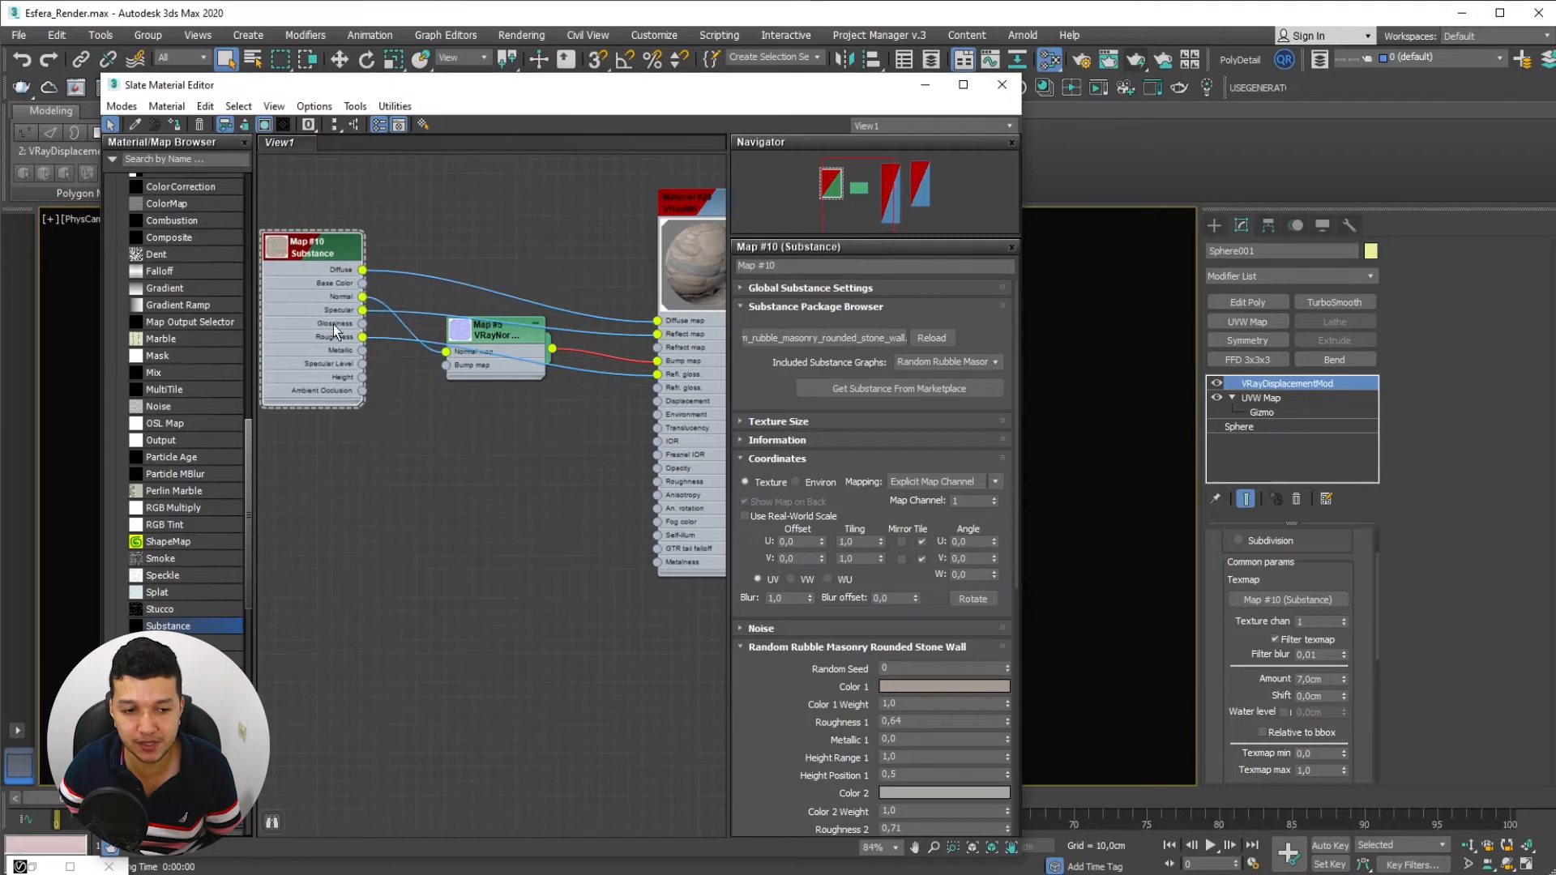
middle_click_drag(333, 325, 378, 346)
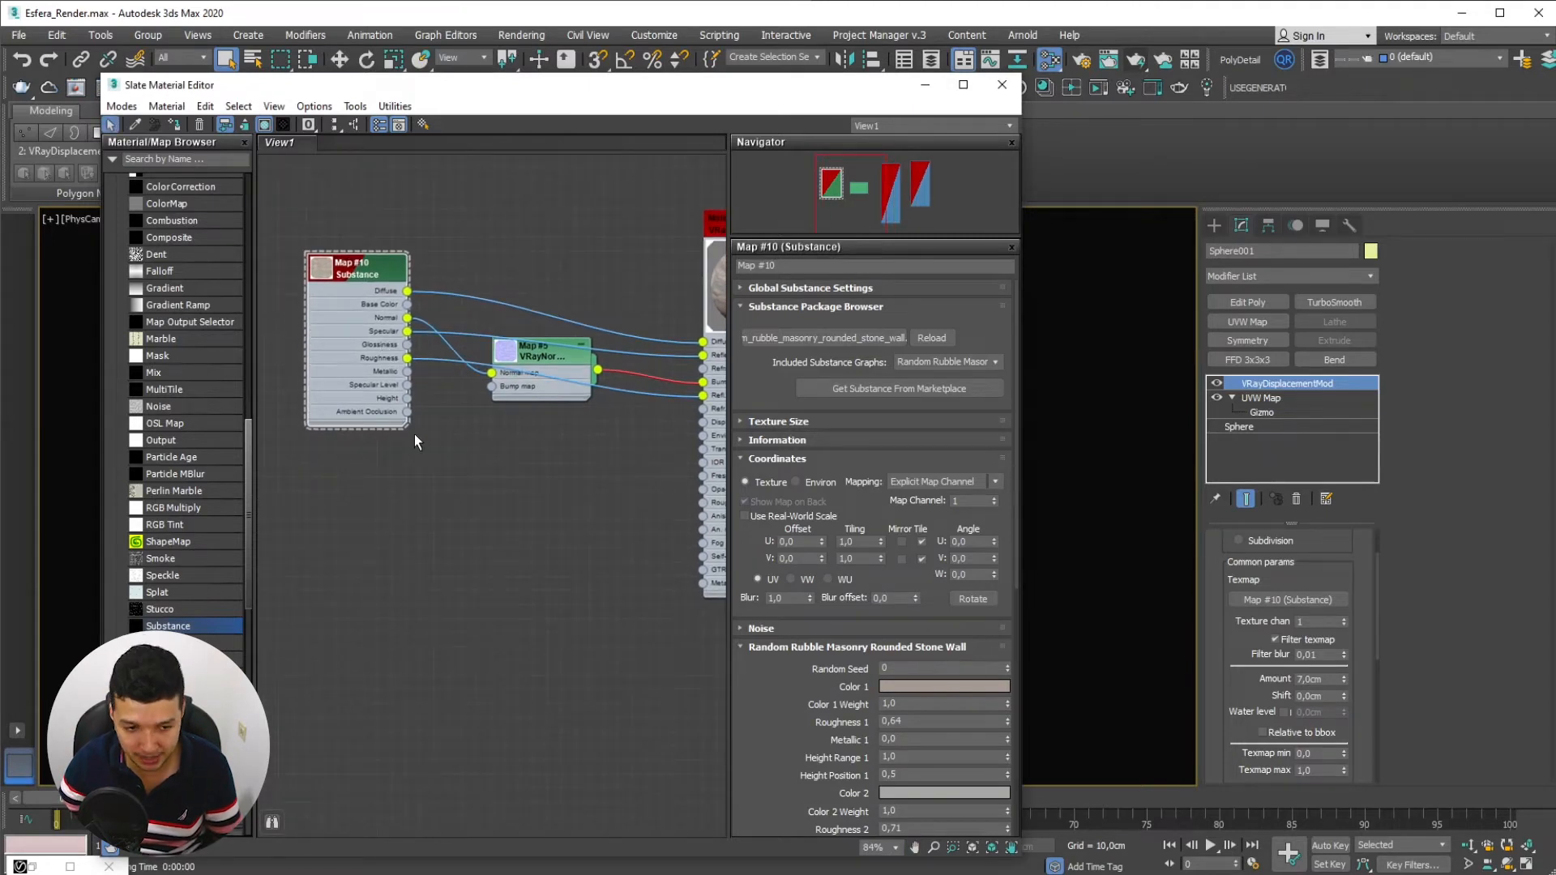
middle_click_drag(415, 435, 425, 445)
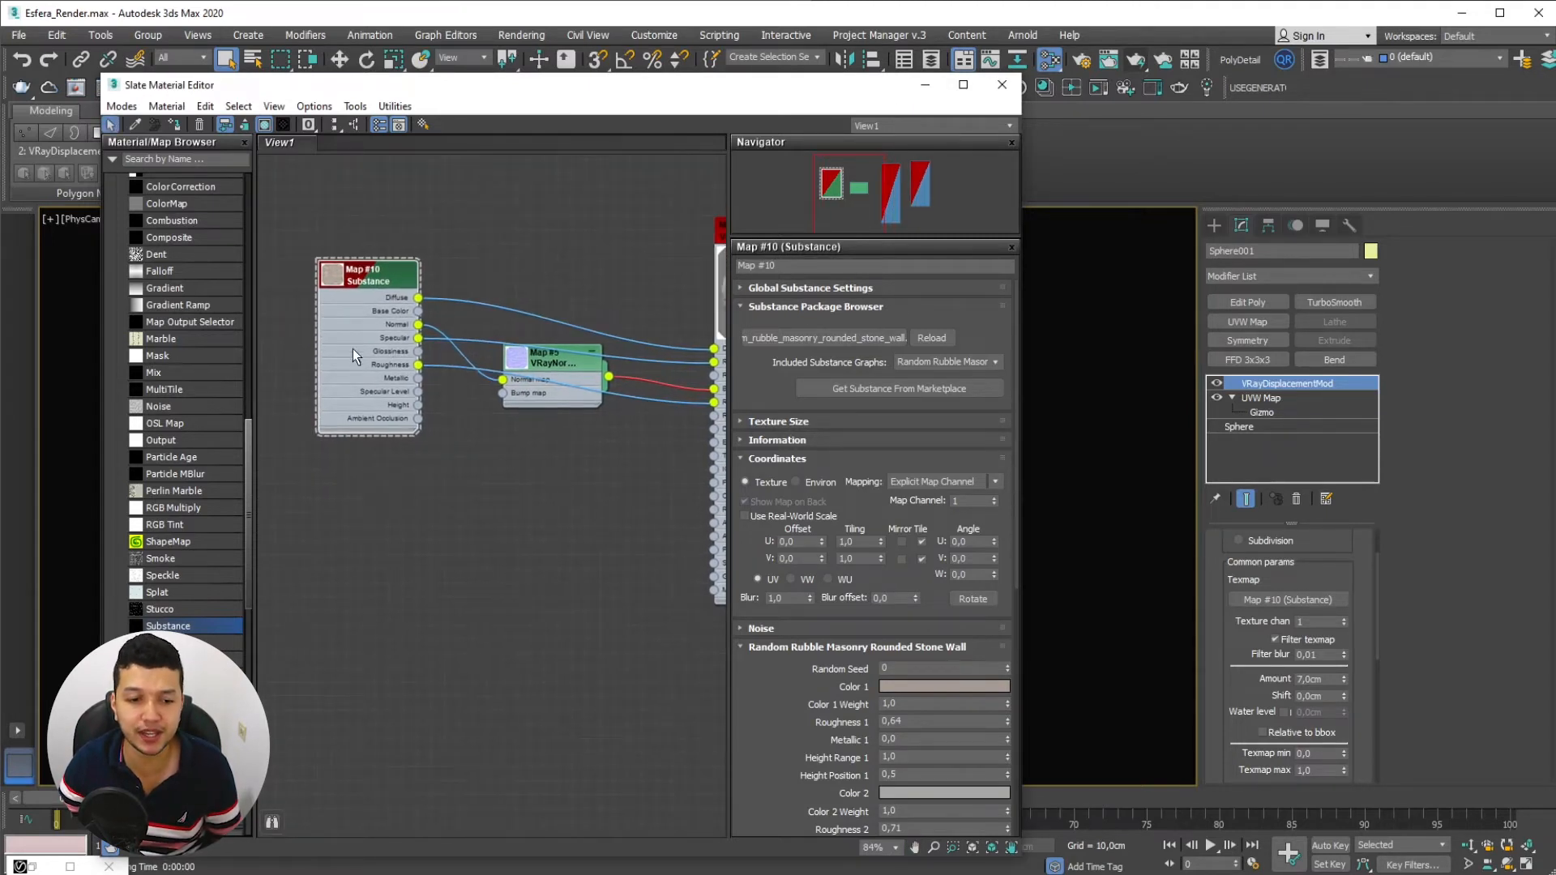
middle_click_drag(441, 445, 425, 394)
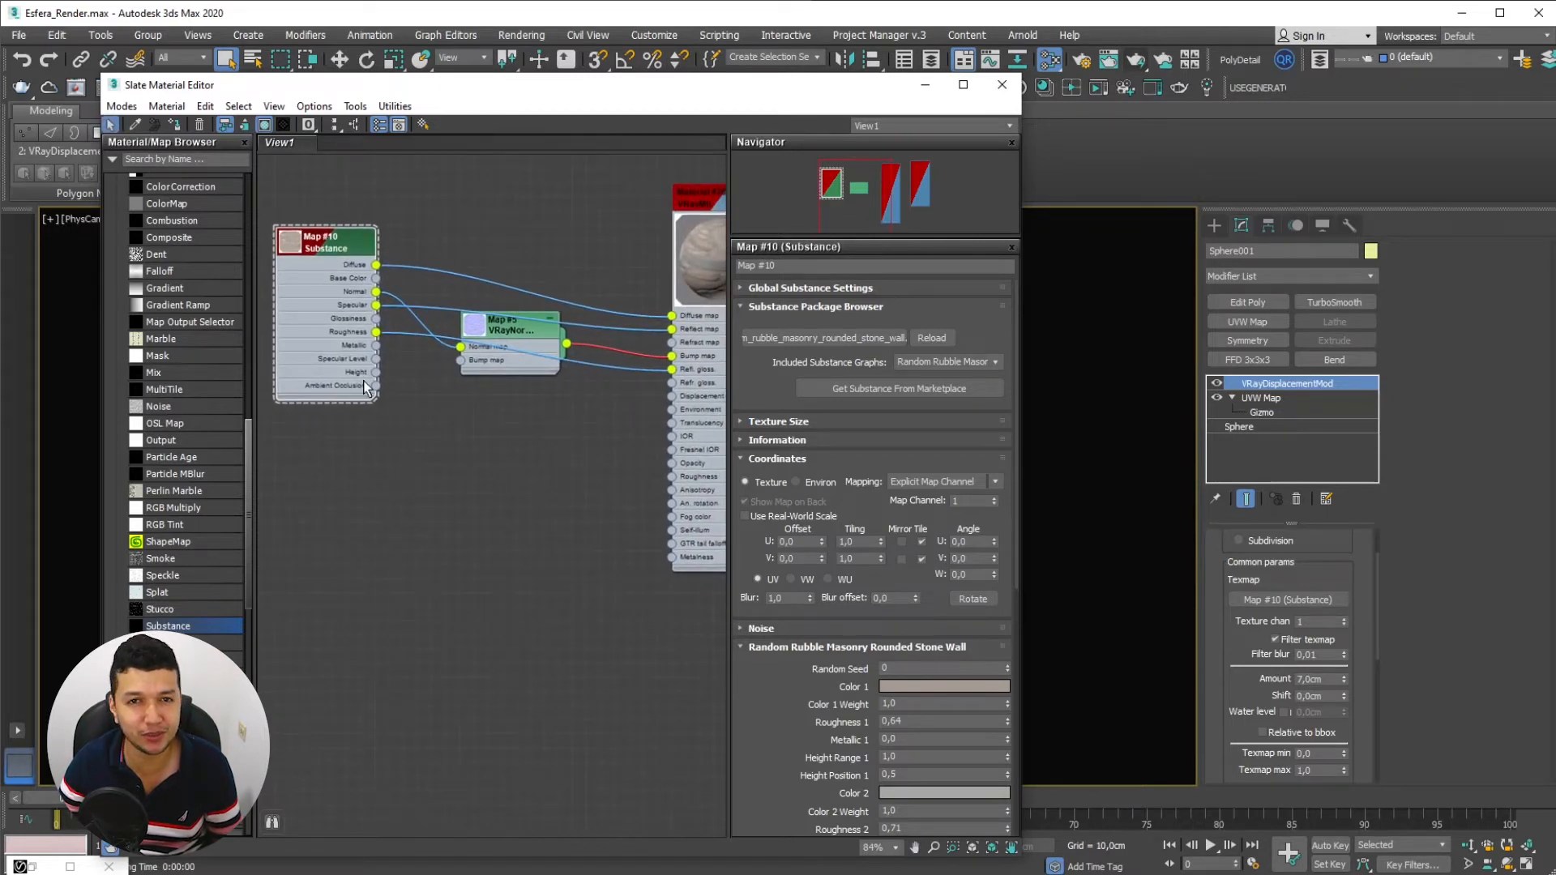
Move the material editor off the viewport and set the sphere's displacement amount to 2 cm
left_click_drag(695, 90, 1555, 194)
left_click(1331, 679)
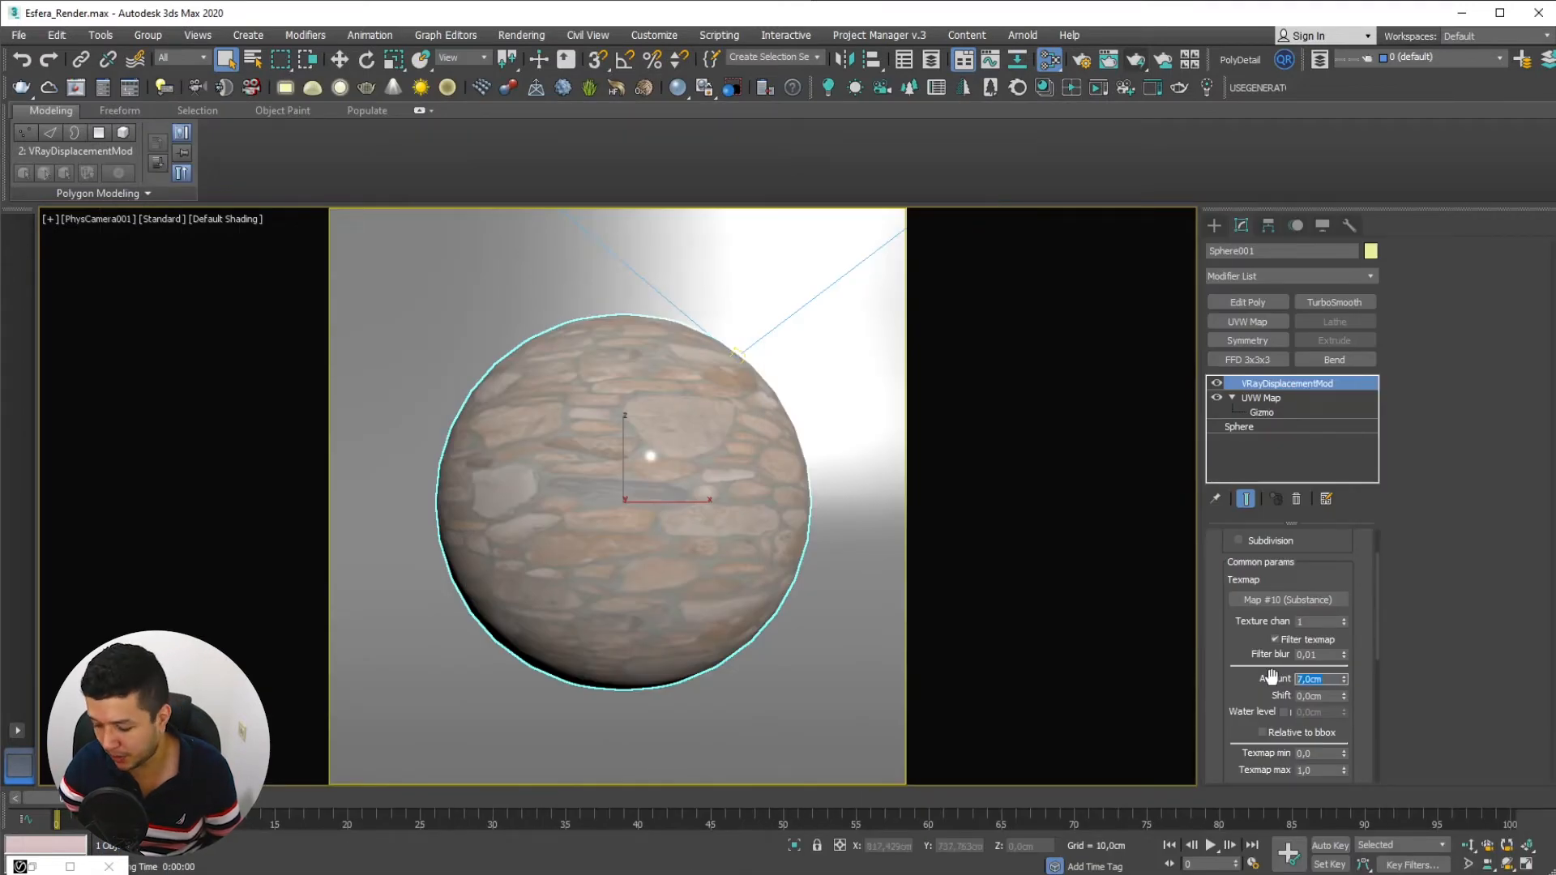
type("2")
key("Return")
Render the camera view, examine the stone relief on the sphere up close, and cancel the render
key("shift+q")
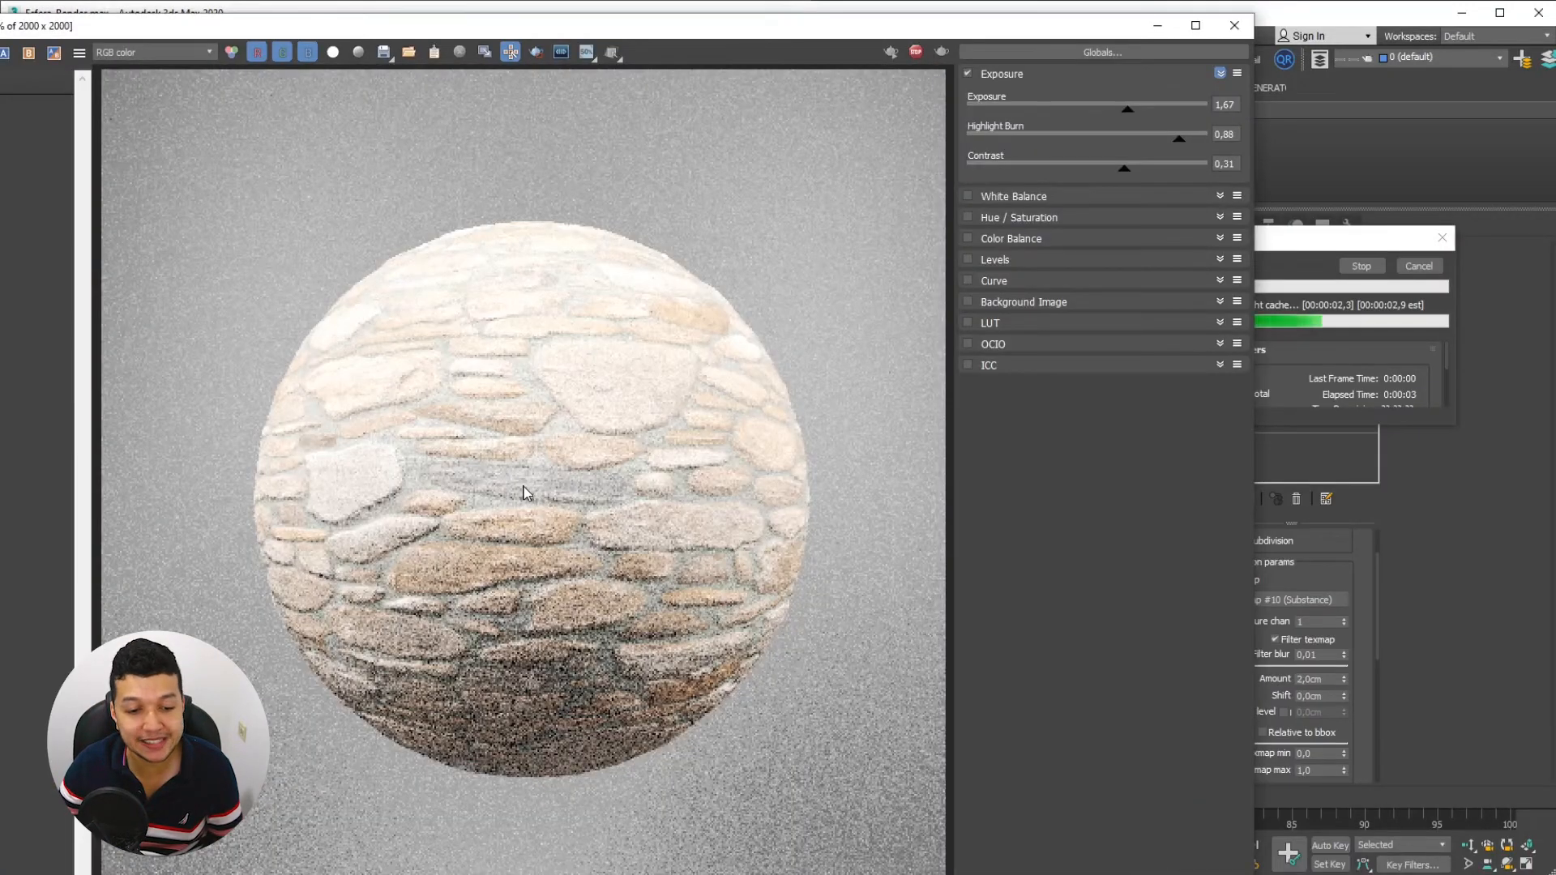
scroll(409, 491, "up", 2)
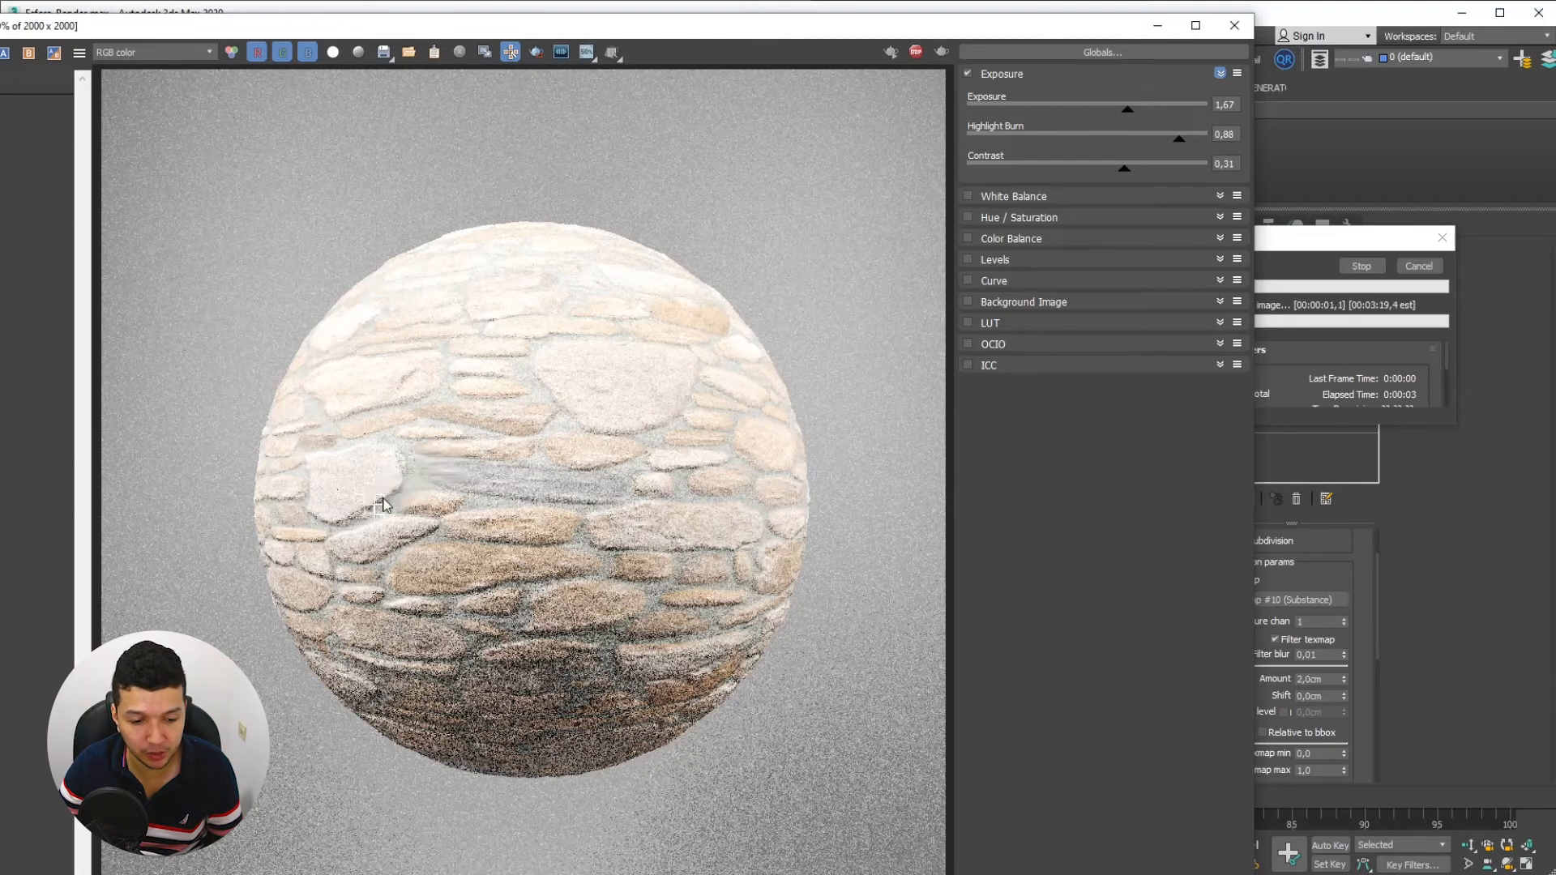
scroll(581, 480, "down", 2)
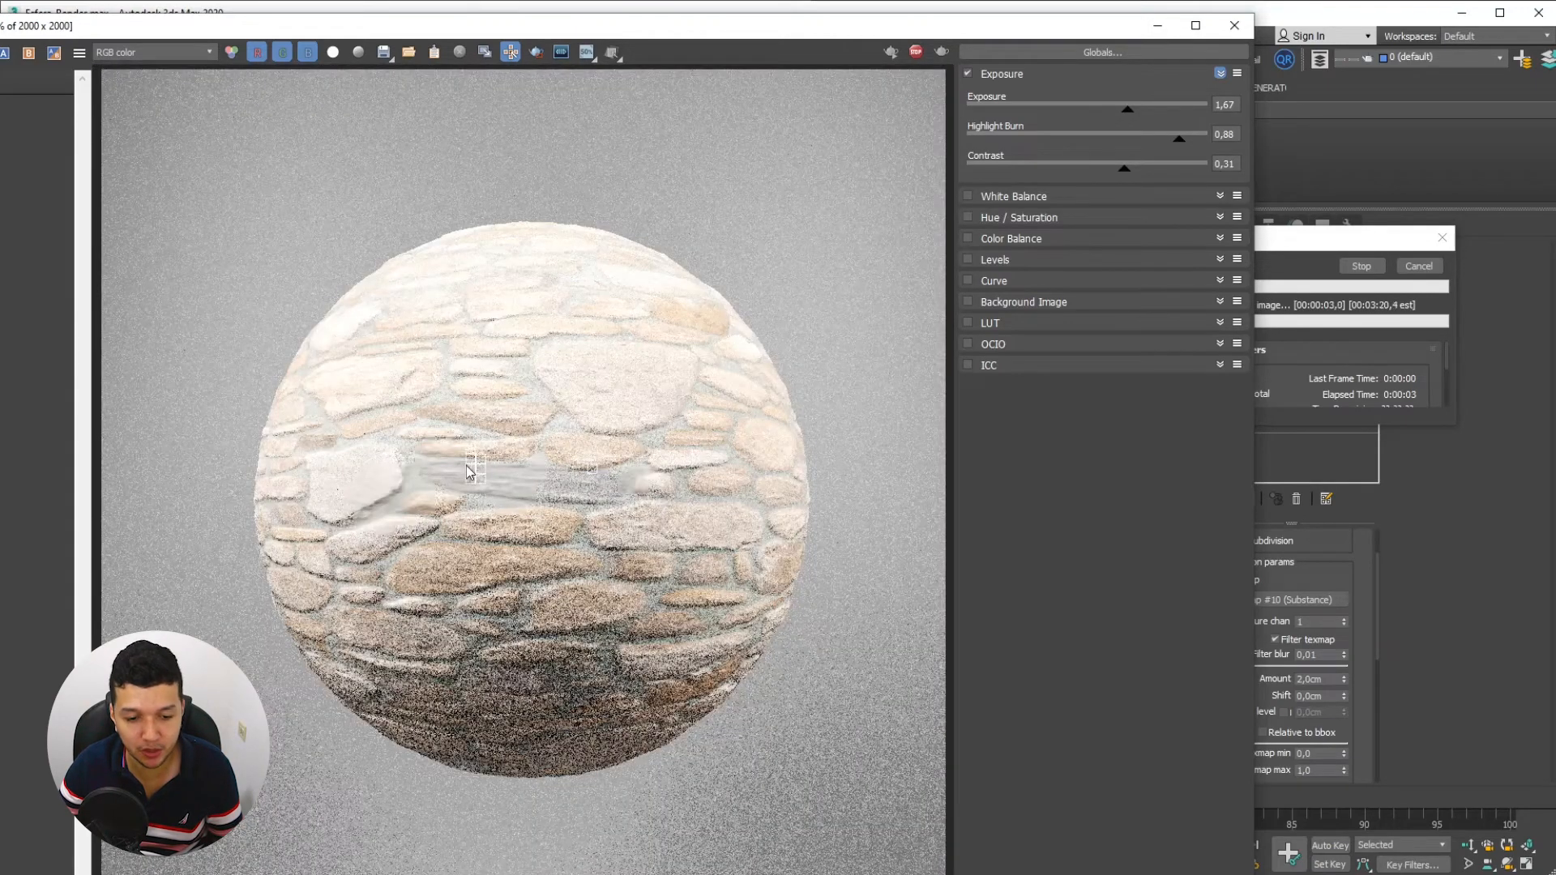
scroll(435, 496, "up", 2)
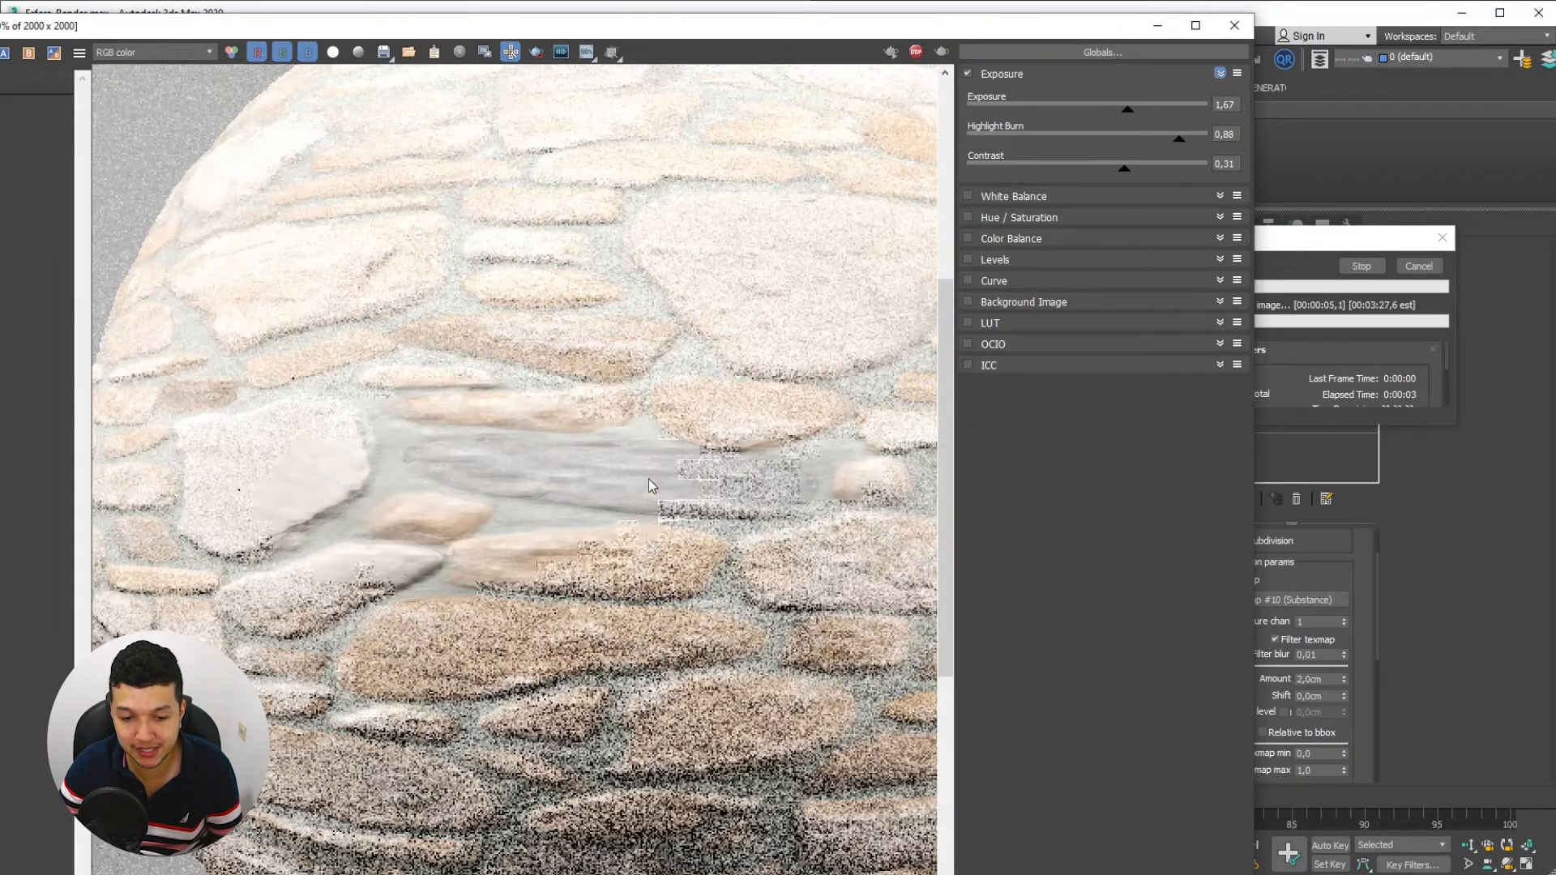
scroll(648, 486, "down", 2)
left_click(1430, 270)
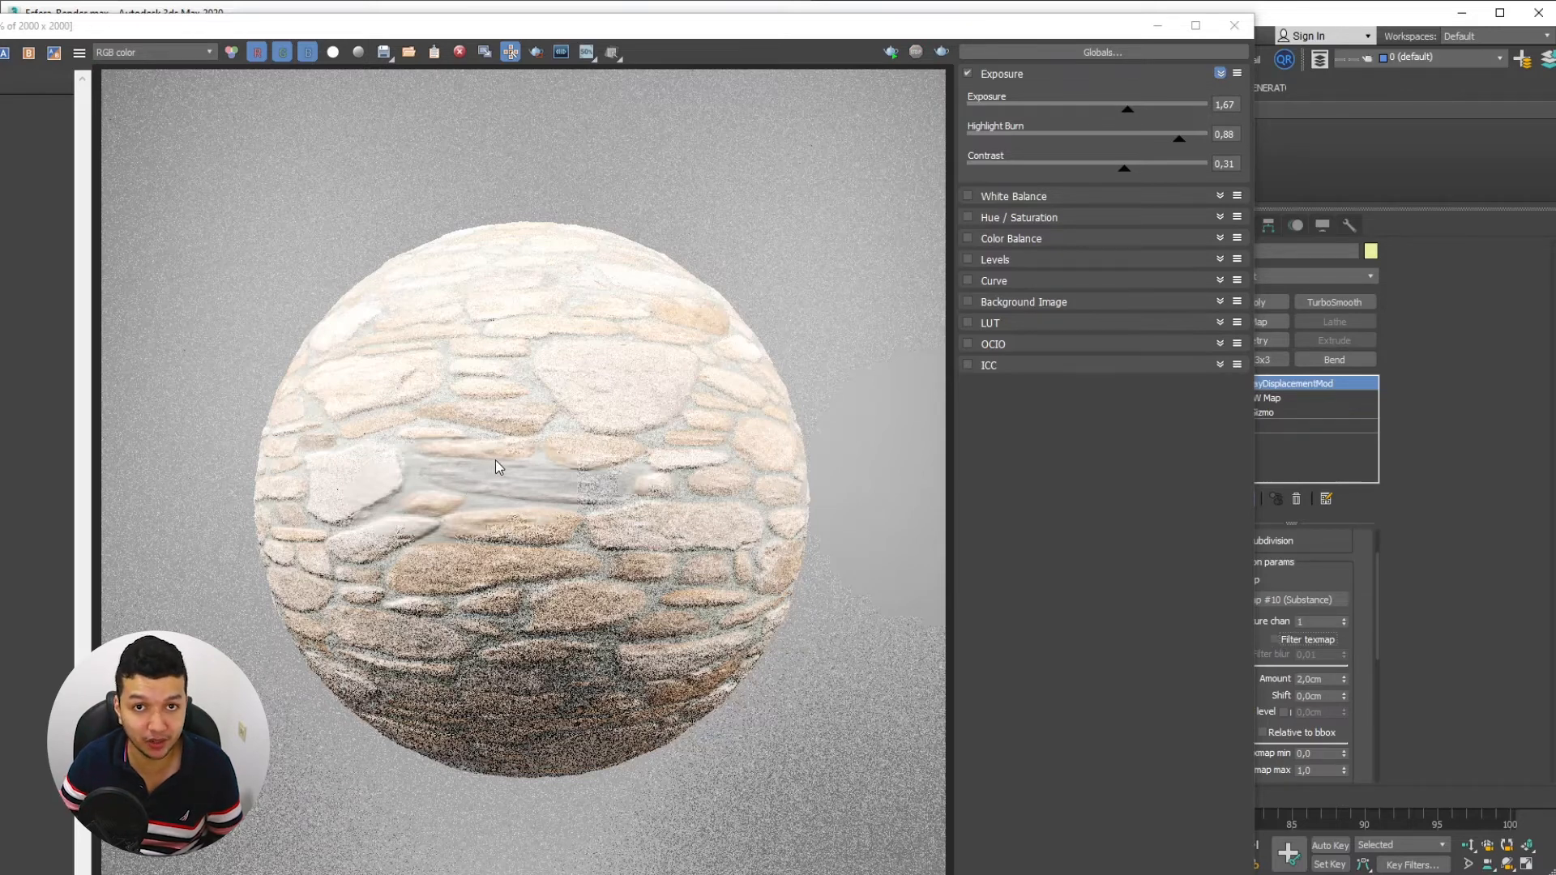
Render the camera view again, inspect the stones' surface relief at close range and full view, and cancel the render
left_click(943, 51)
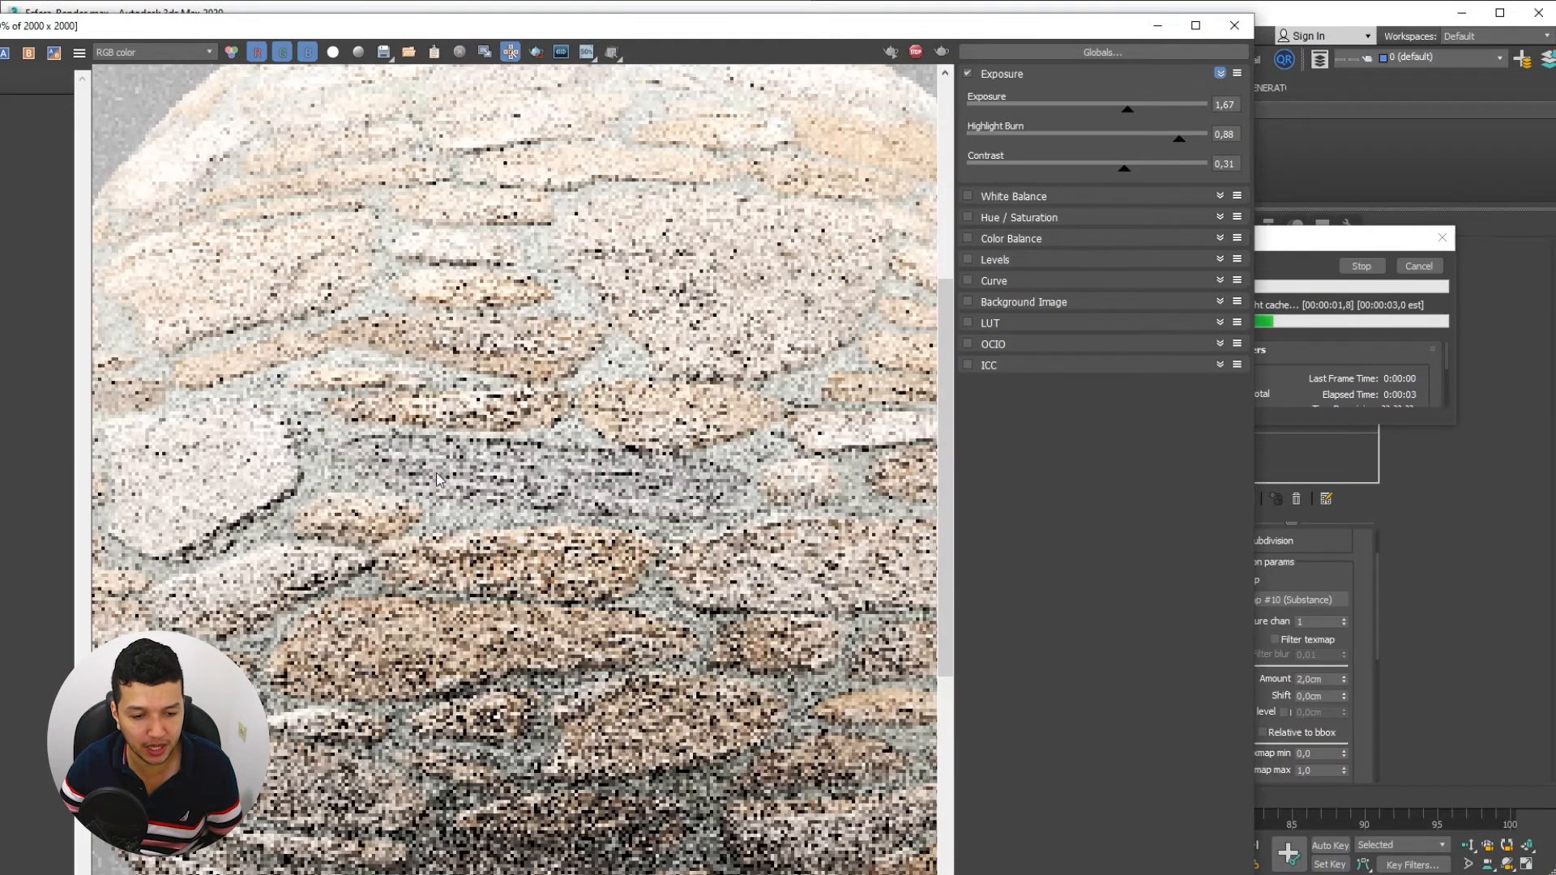
scroll(428, 474, "up", 3)
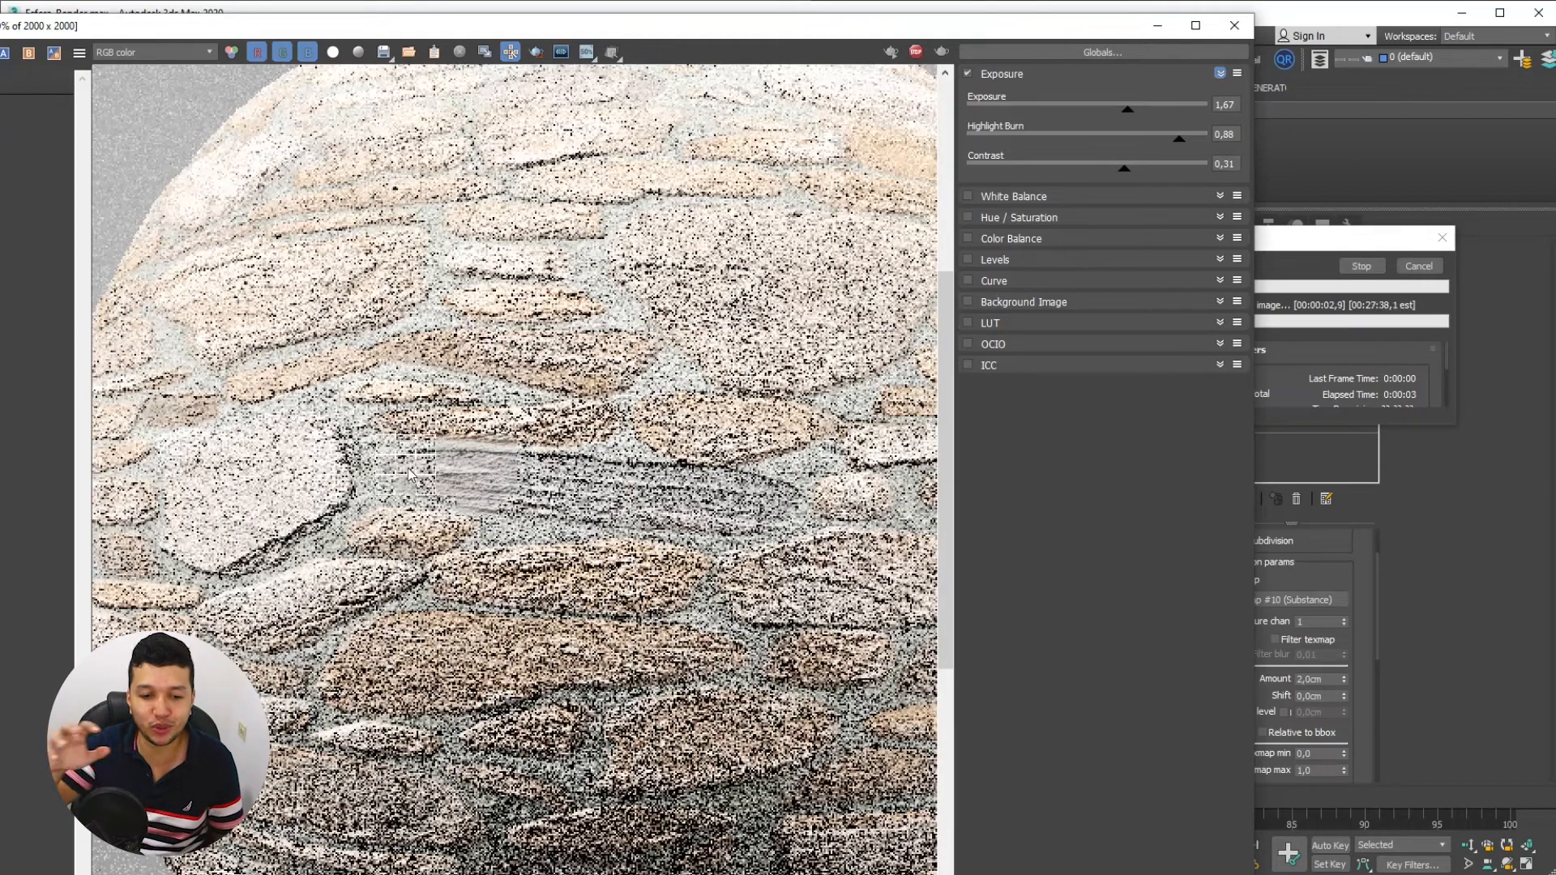
scroll(423, 484, "down", 3)
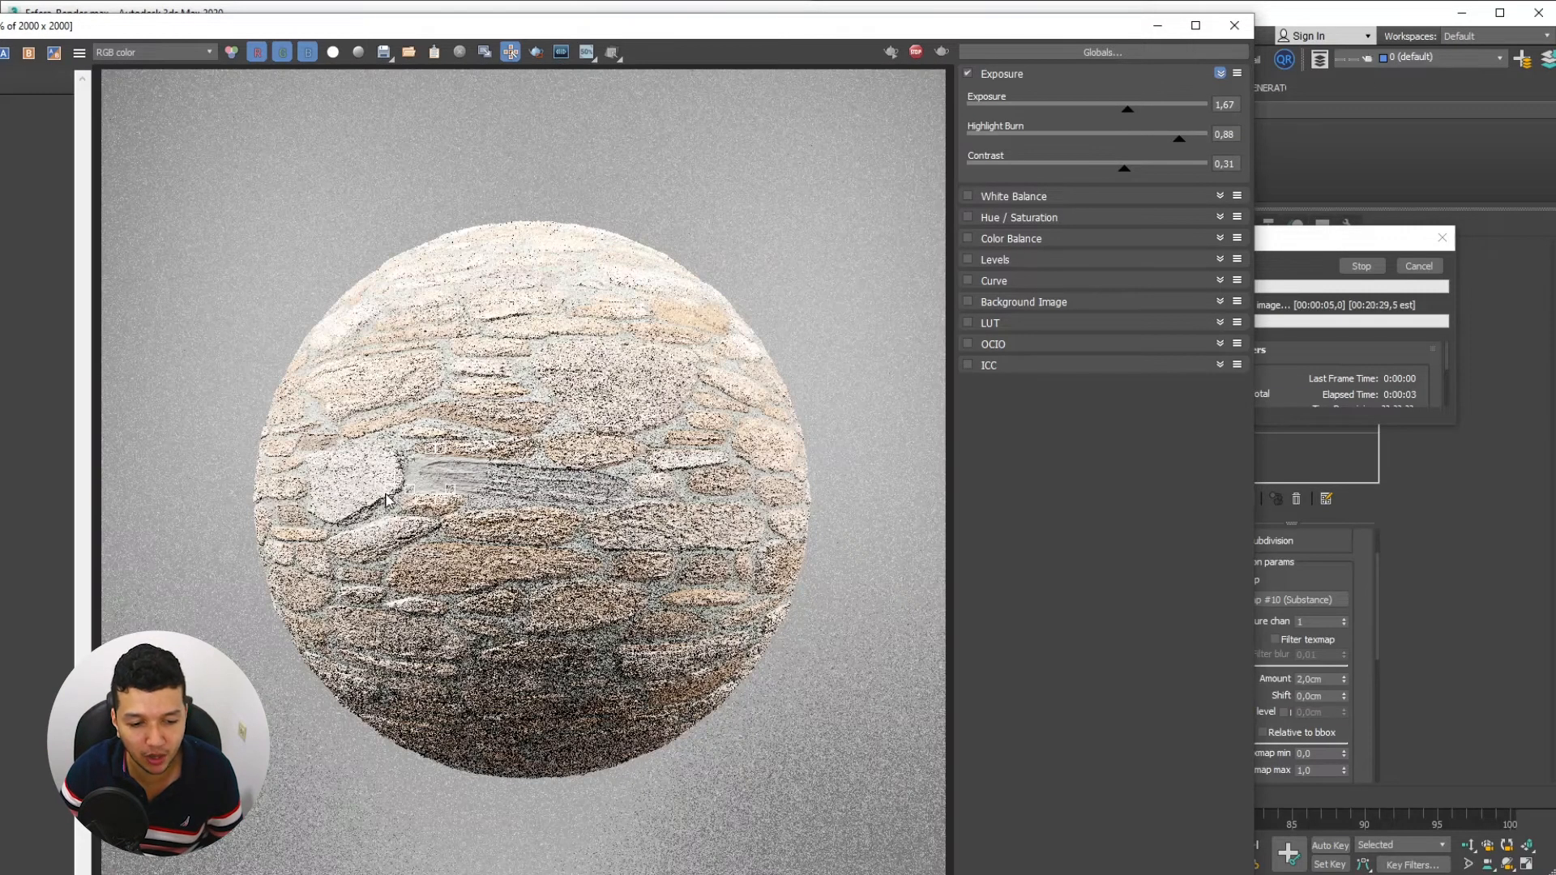
scroll(490, 485, "up", 3)
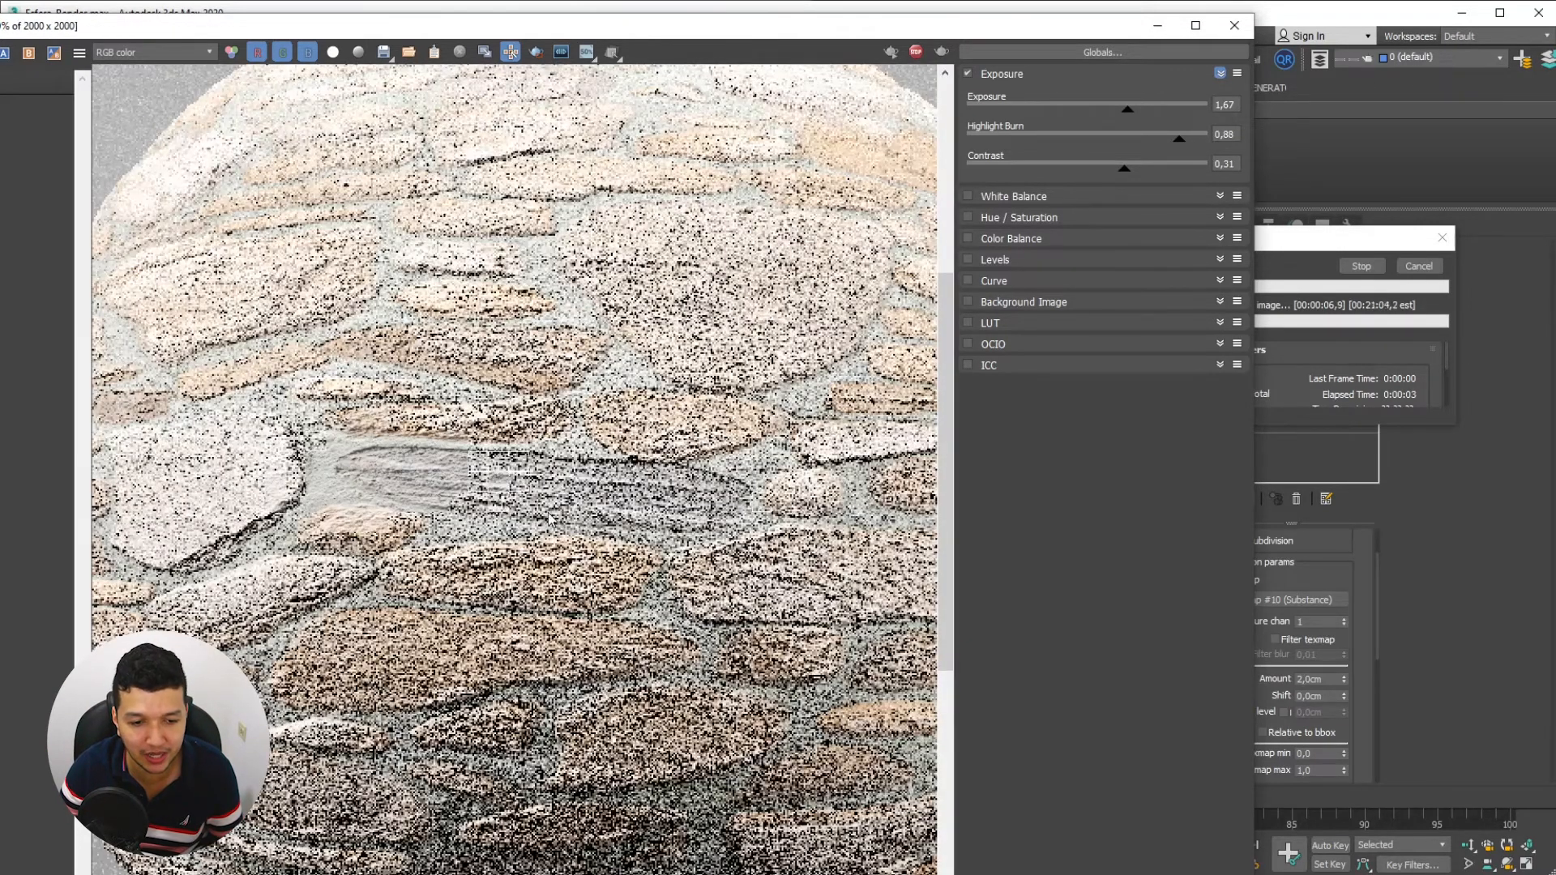
scroll(486, 478, "down", 3)
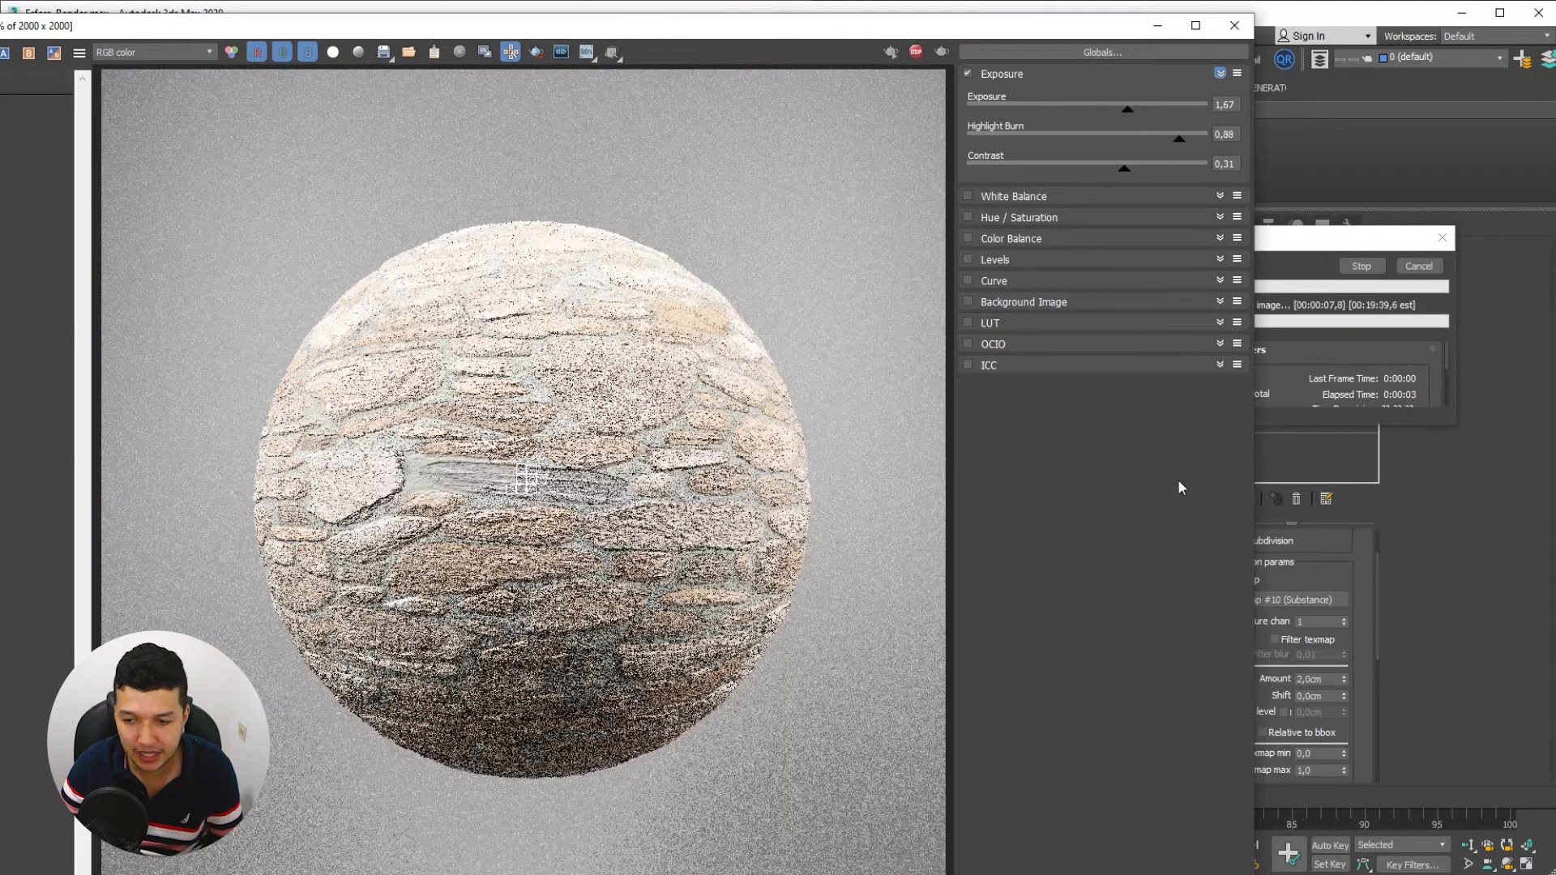
left_click(1422, 267)
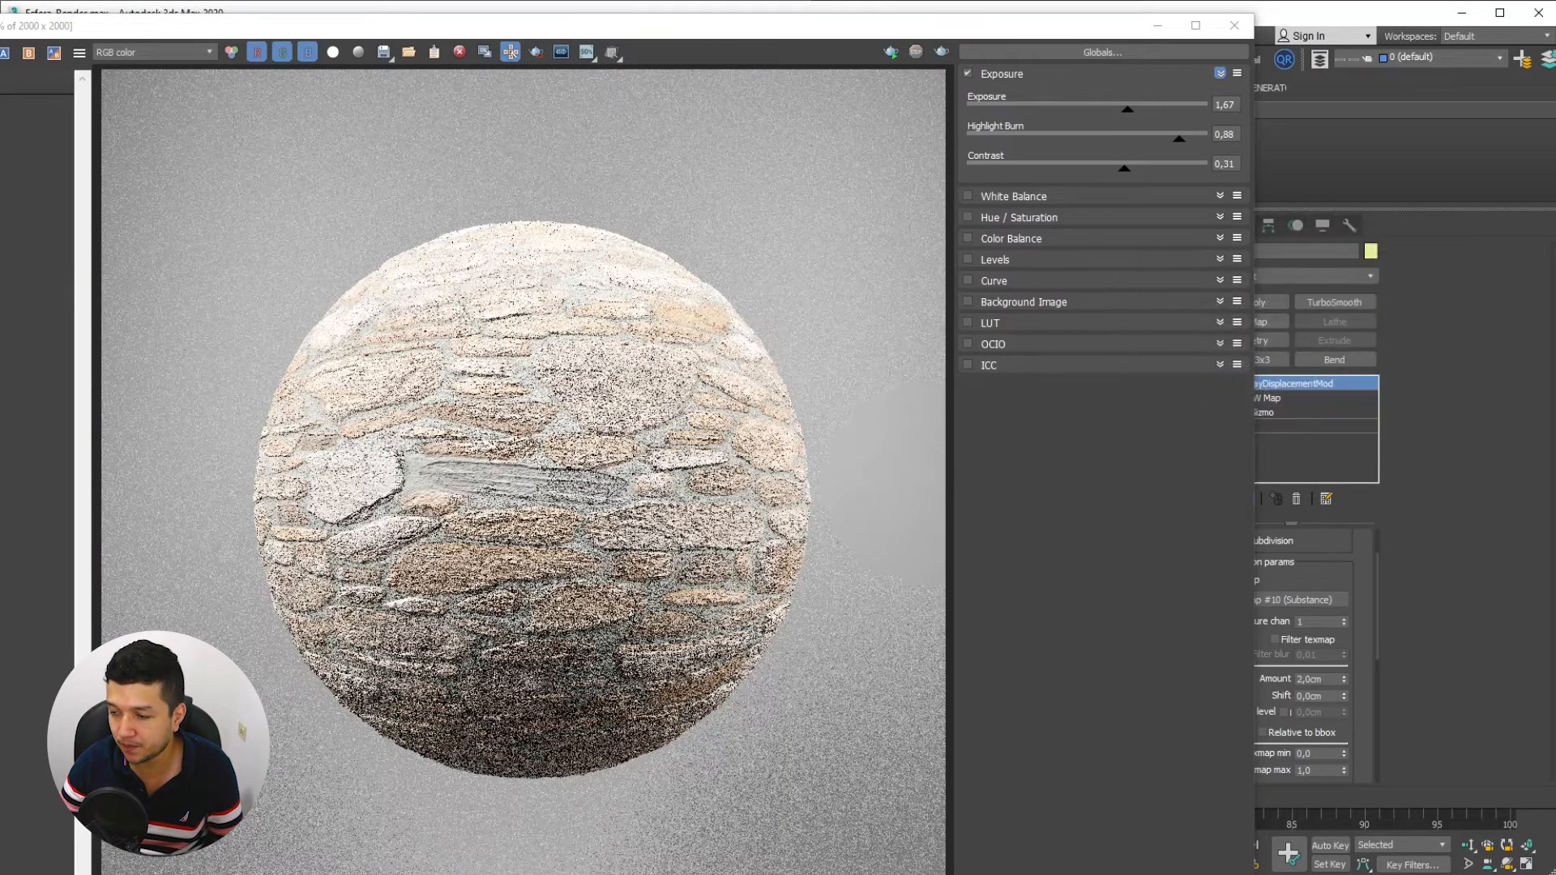
Add a General Output map in the material editor, fed by the Substance map's Height output
key("m")
left_click_drag(384, 384, 453, 447)
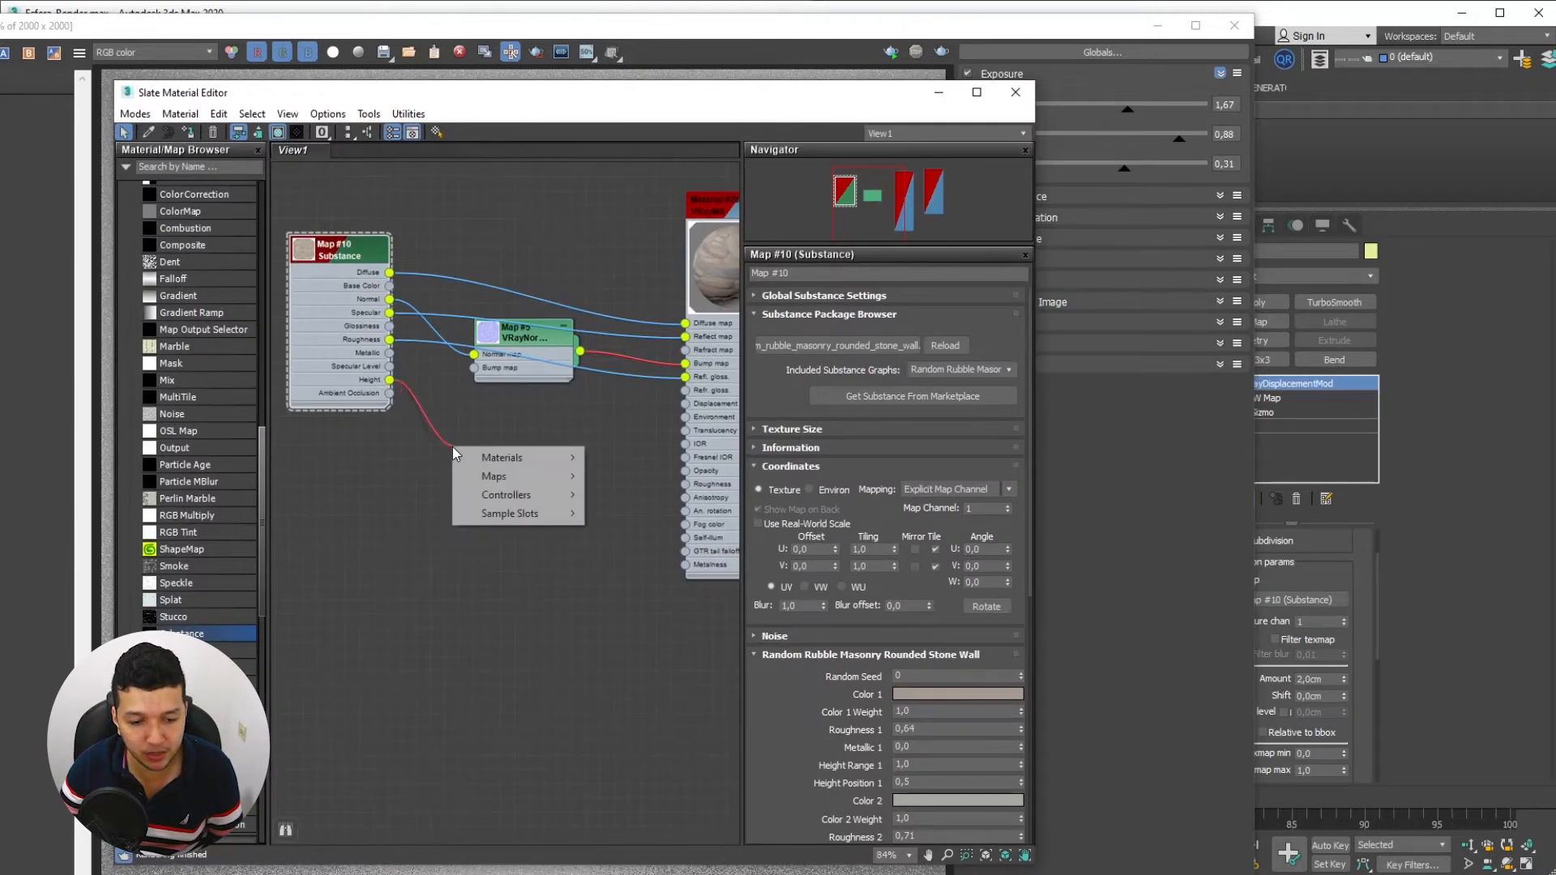
mouse_move(467, 463)
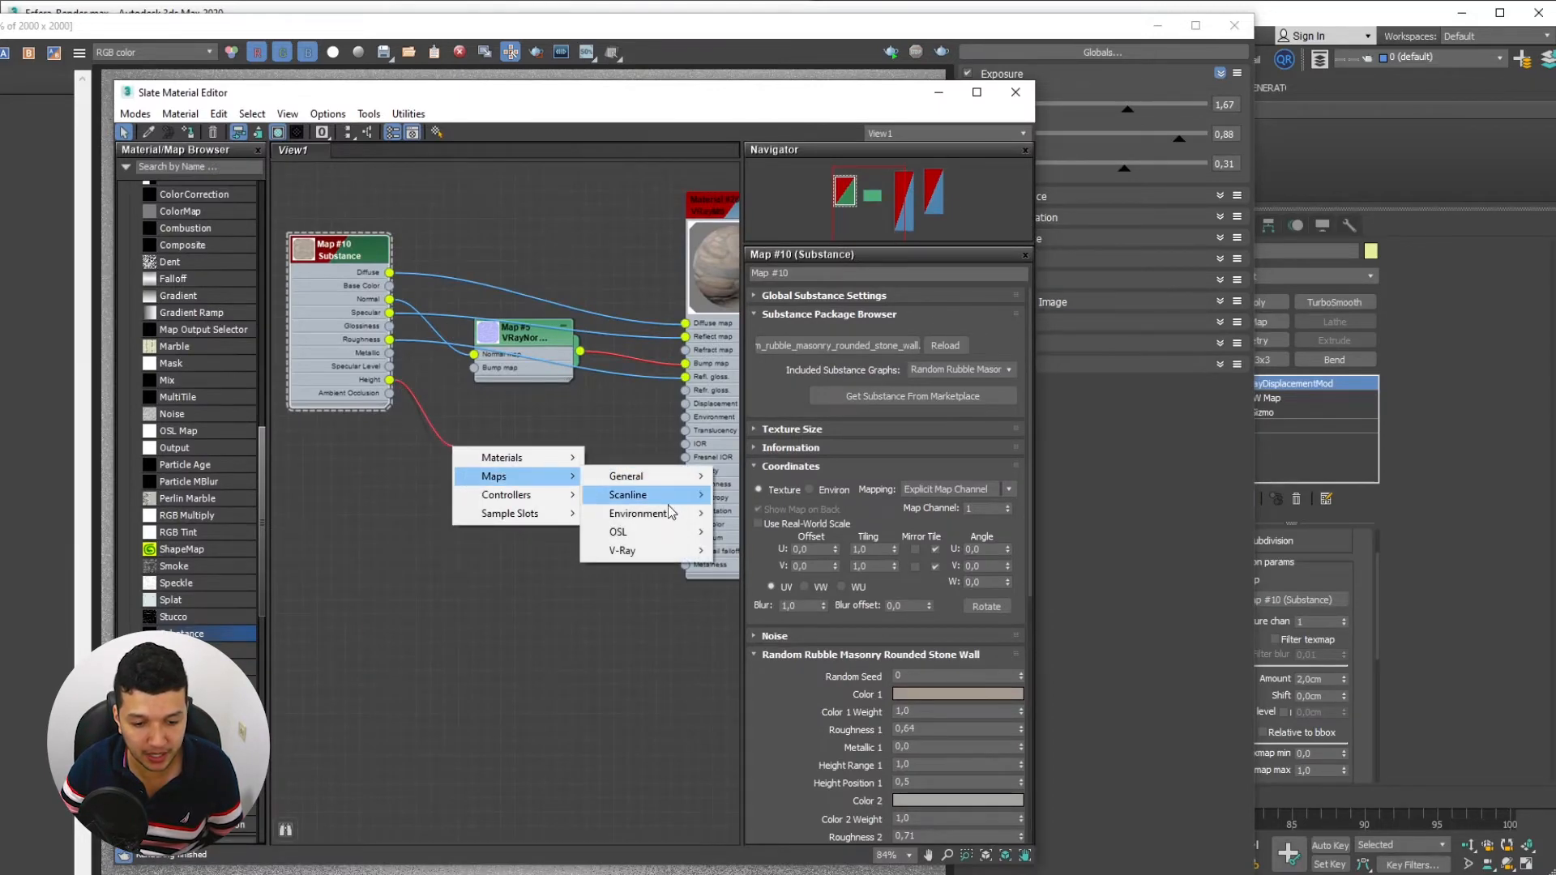
mouse_move(656, 482)
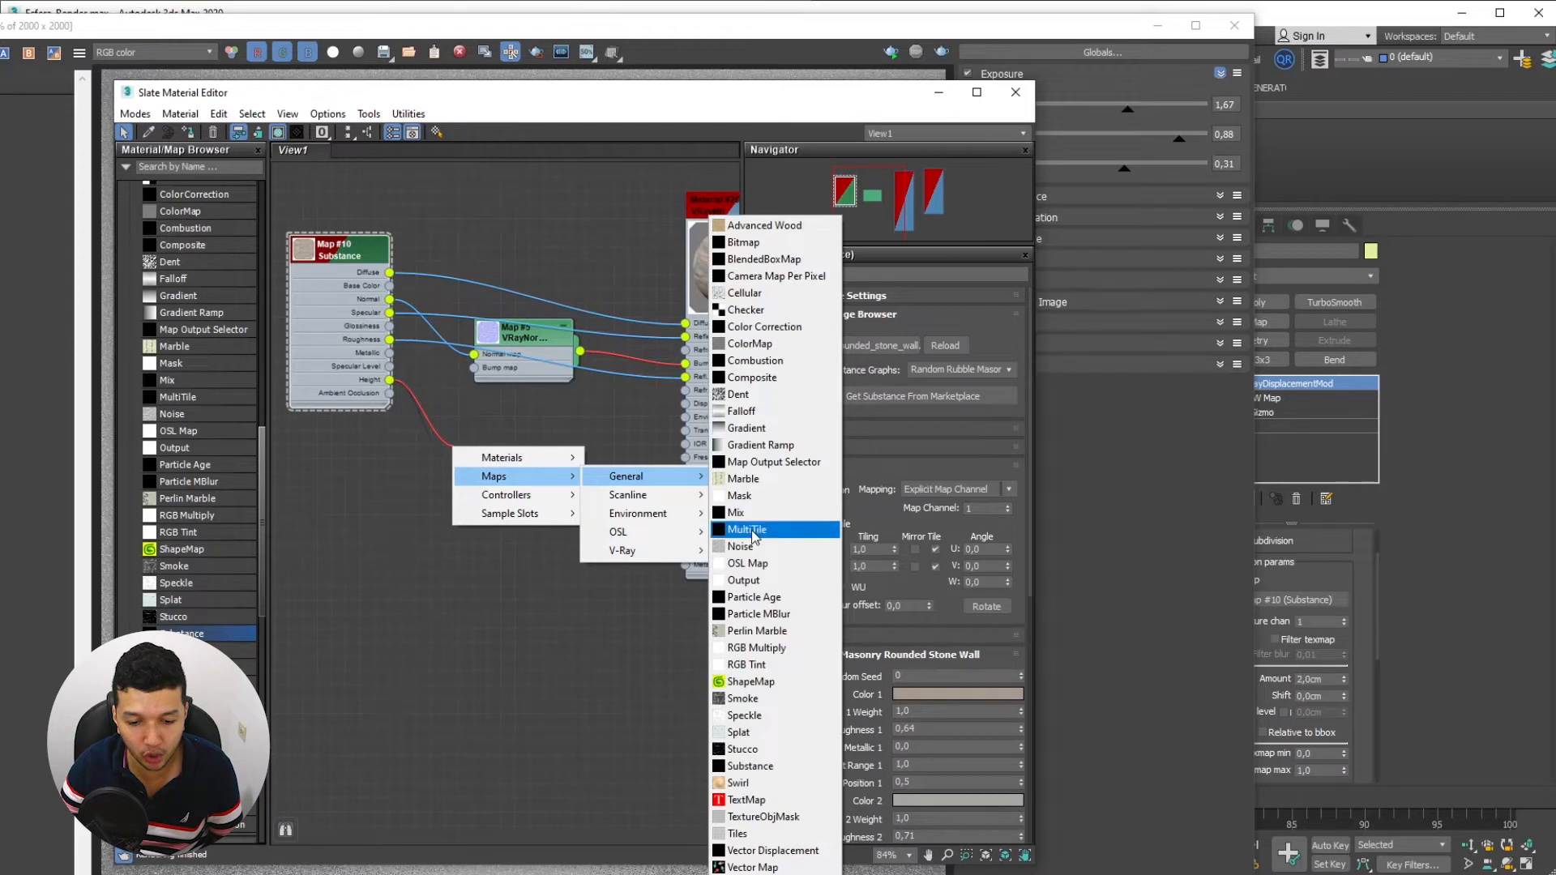
left_click(743, 580)
Place a second Output map, space out the nodes, connect the Substance's Height output to it, and delete that duplicate map
left_click_drag(172, 454, 450, 536)
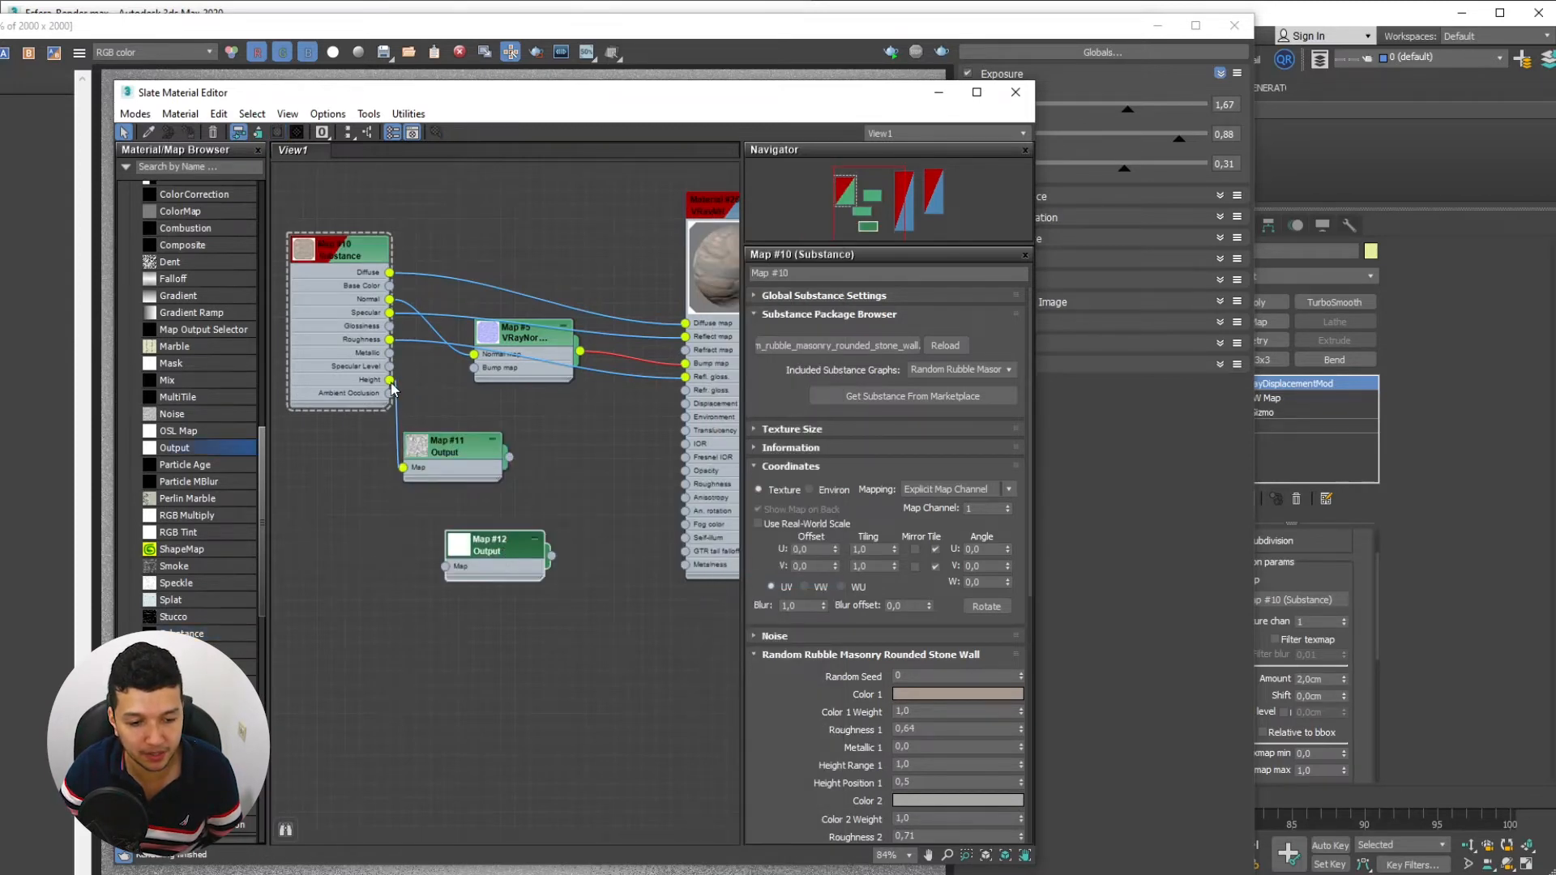
left_click_drag(466, 454, 507, 426)
left_click_drag(356, 250, 315, 235)
left_click_drag(349, 365, 445, 566)
left_click(482, 702)
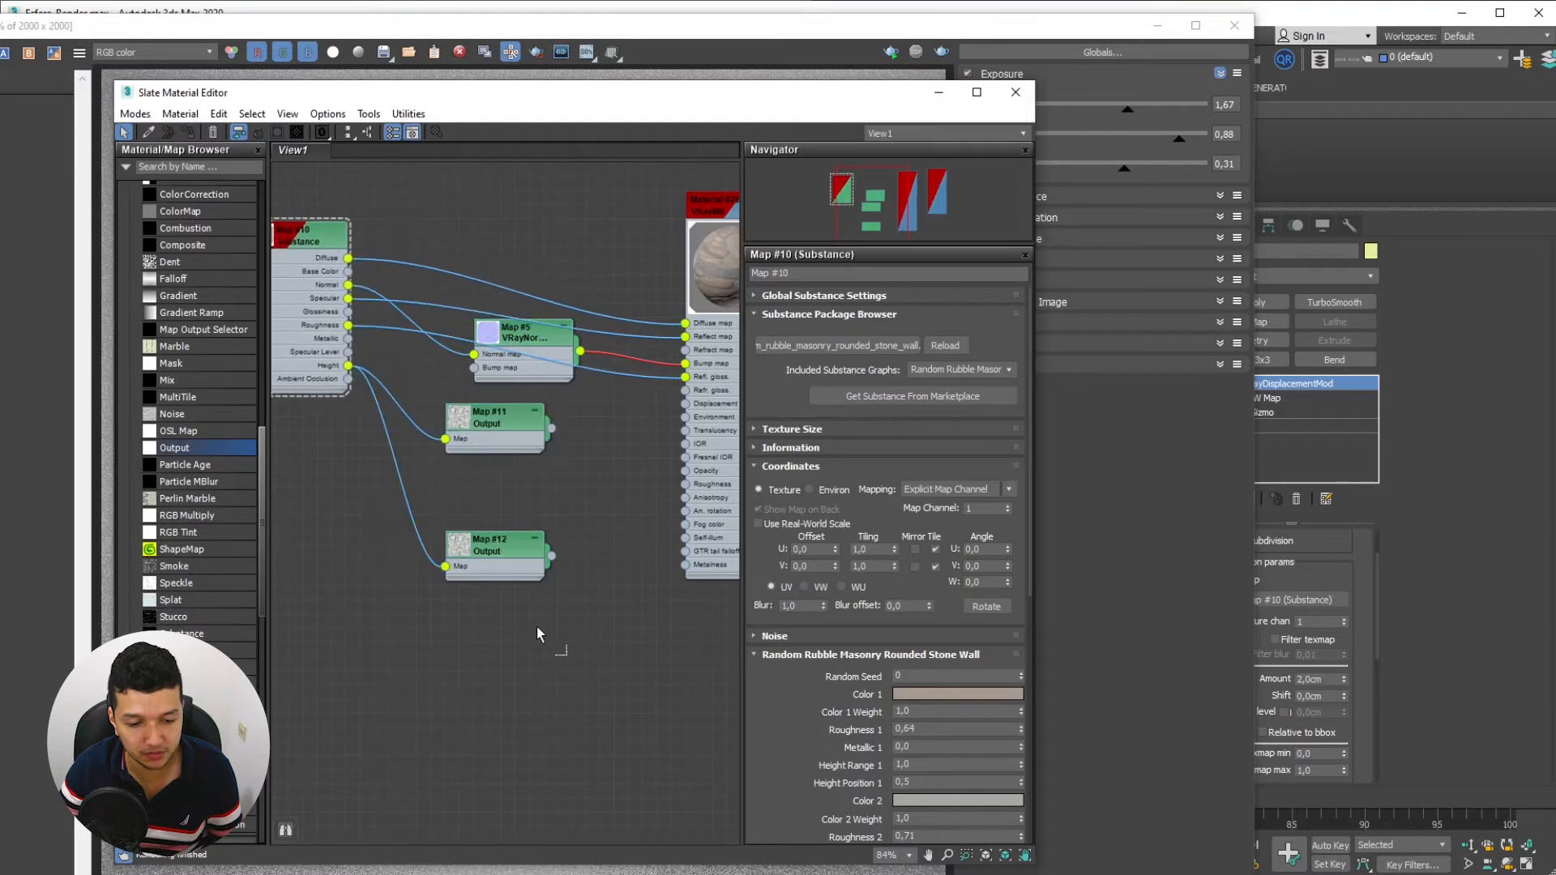
left_click_drag(568, 655, 431, 531)
key("Delete")
Assign the Output map as the texmap of the sphere's VRayDisplacementMod, replacing the direct Substance connection
left_click_drag(550, 428, 687, 443)
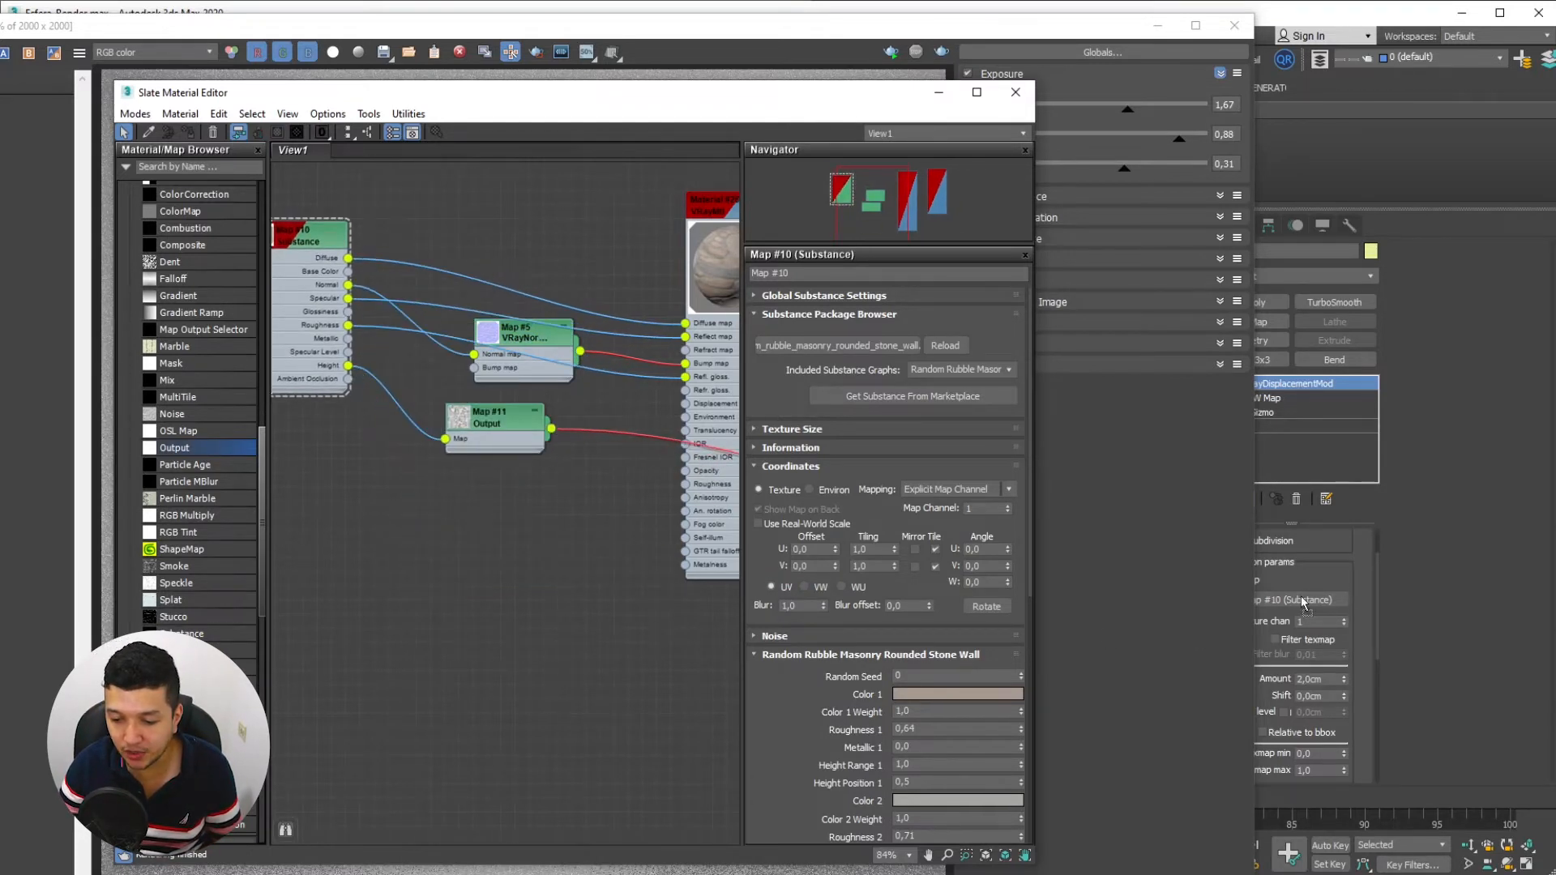
left_click_drag(1303, 604, 1302, 604)
left_click(748, 495)
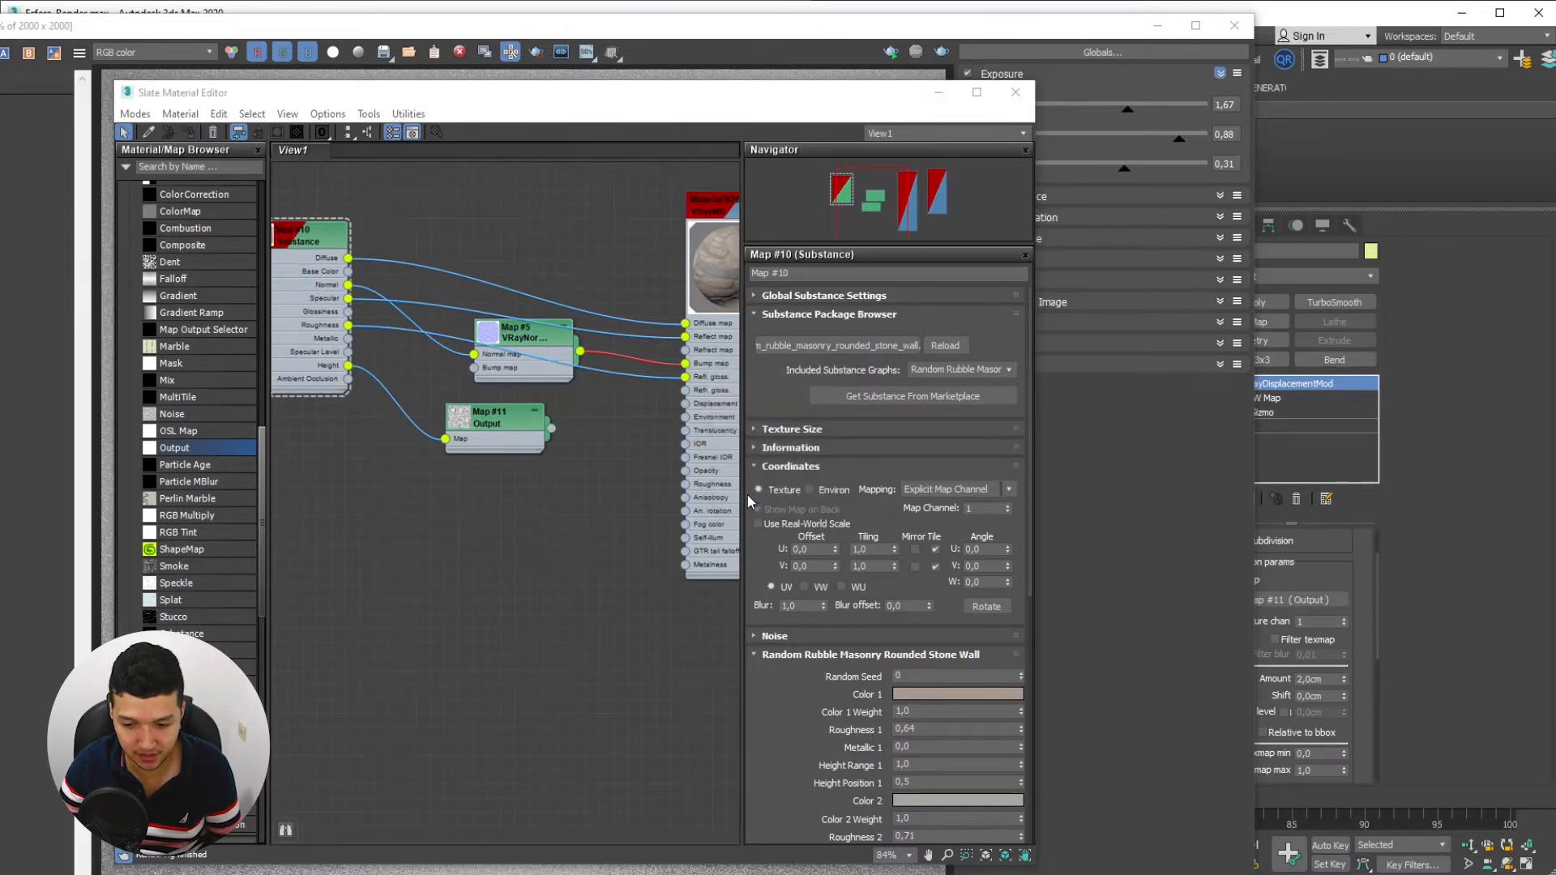
Render the camera view, examine the displaced stones and joints up close, stop the render and minimize the frame buffer
left_click(1152, 520)
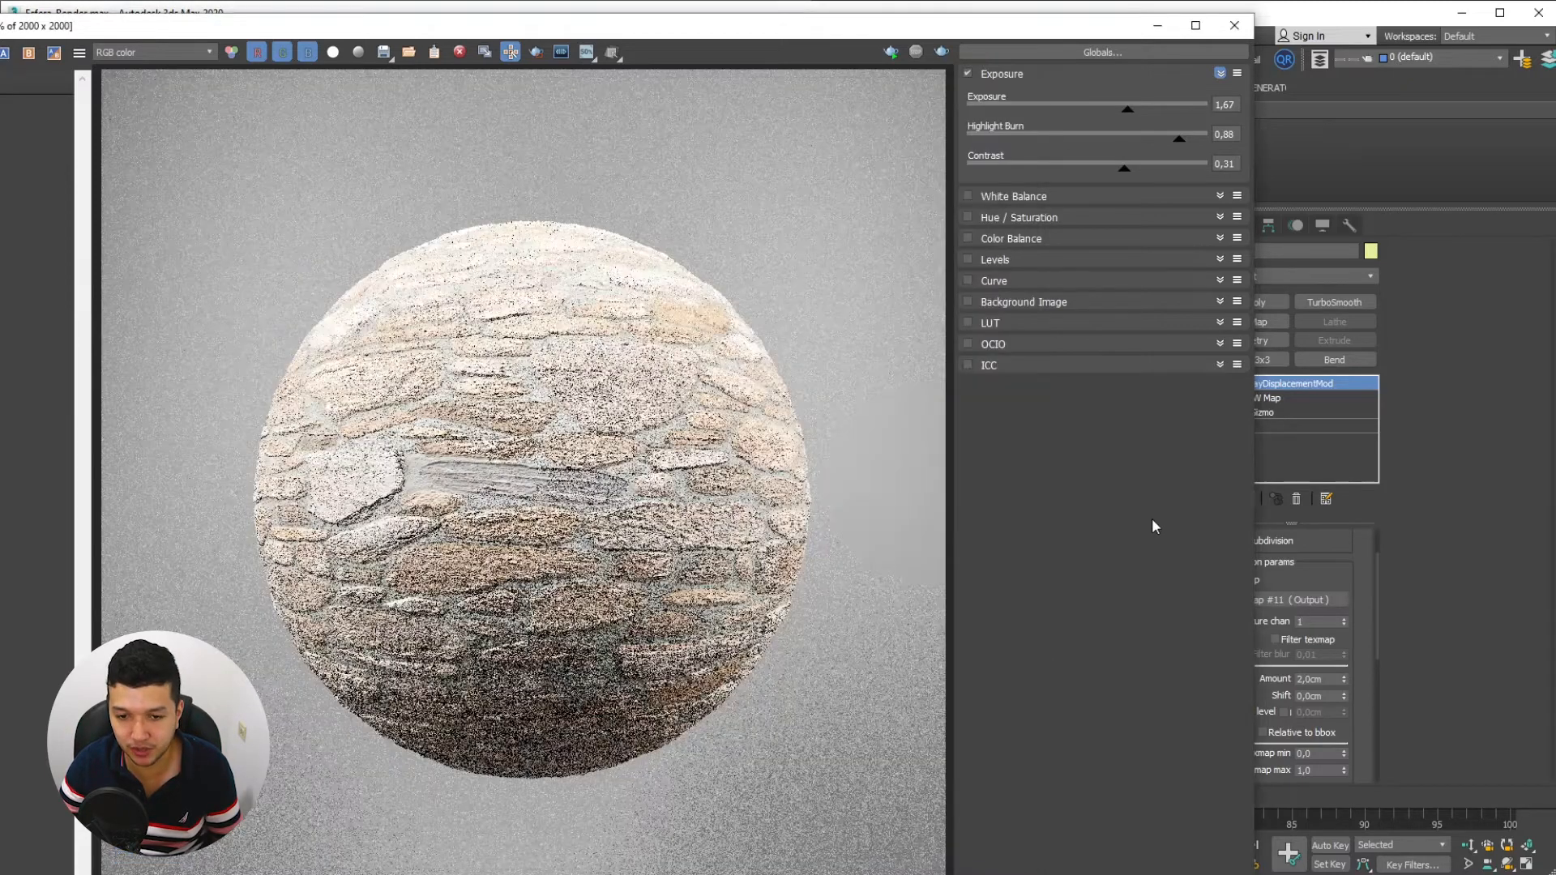
left_click(941, 51)
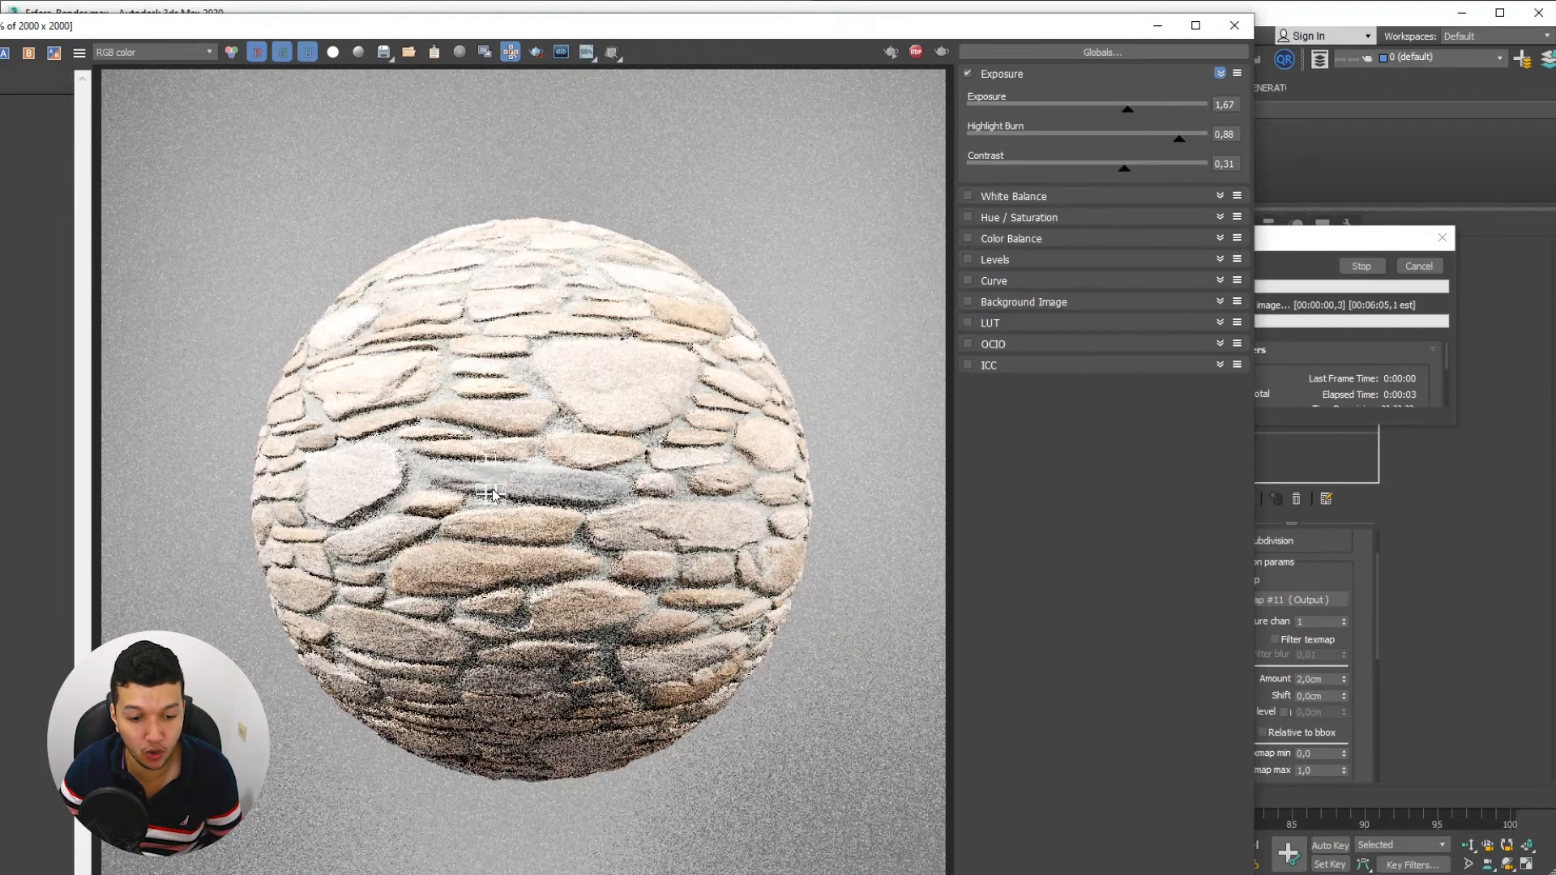
scroll(499, 486, "up", 3)
scroll(582, 518, "down", 3)
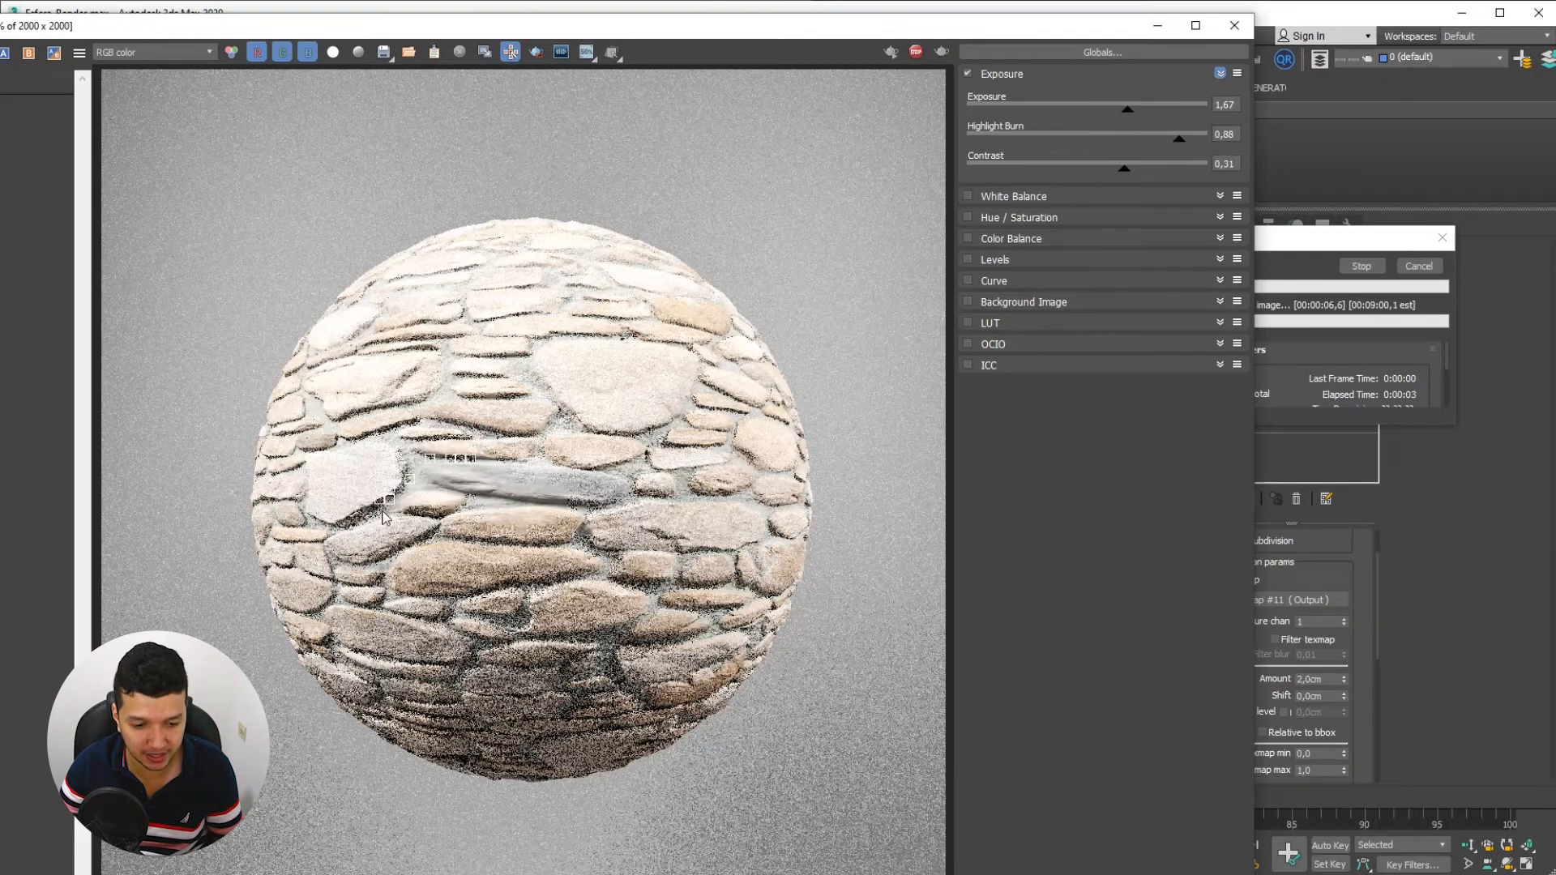
scroll(569, 503, "up", 3)
scroll(585, 486, "down", 3)
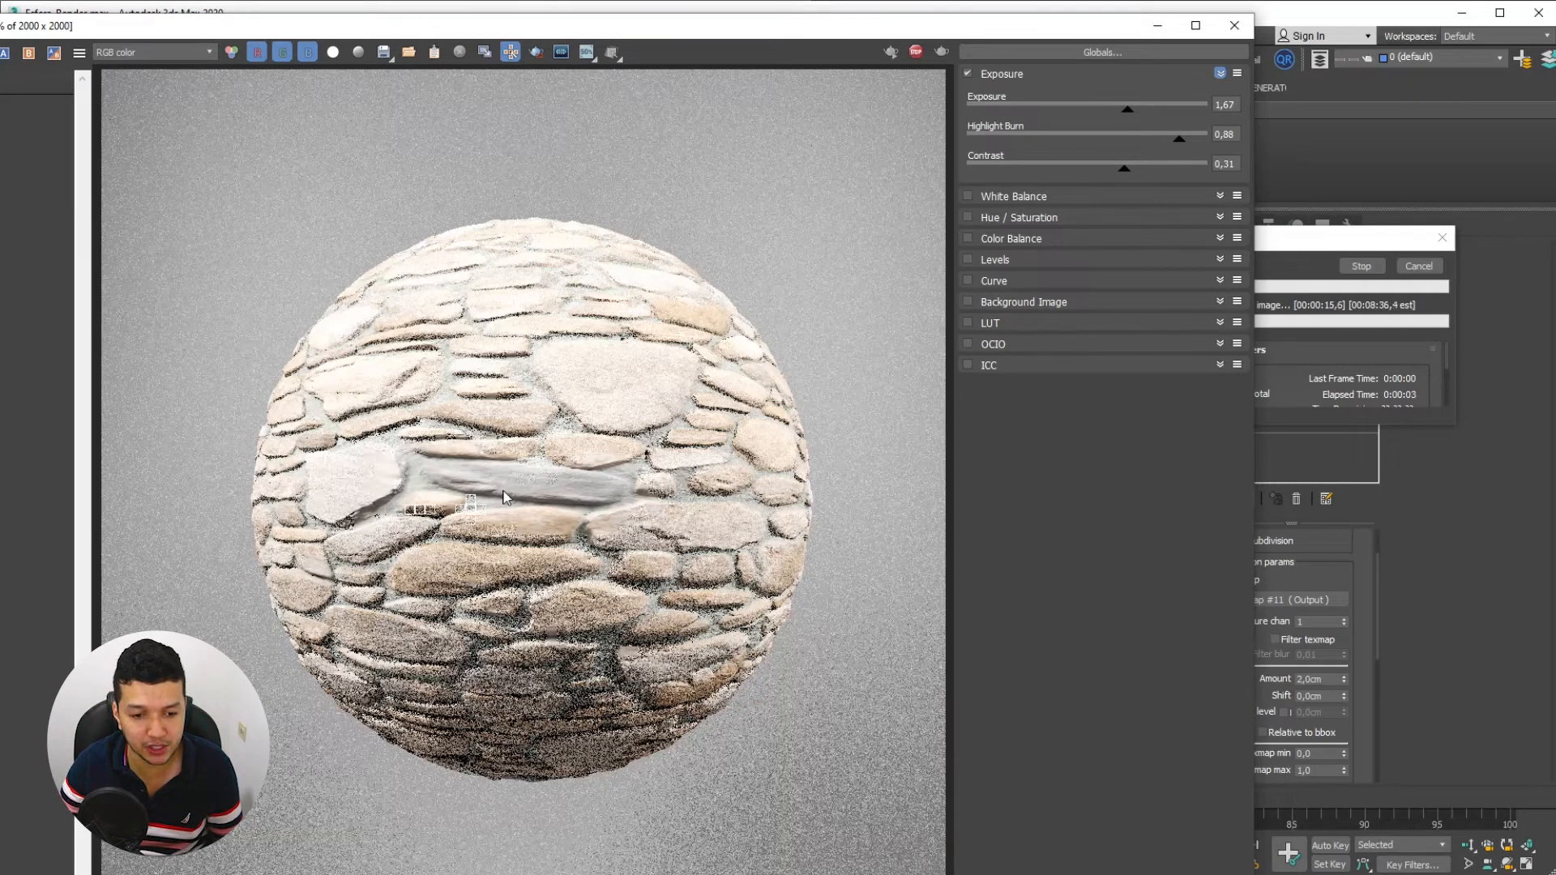
scroll(535, 466, "up", 2)
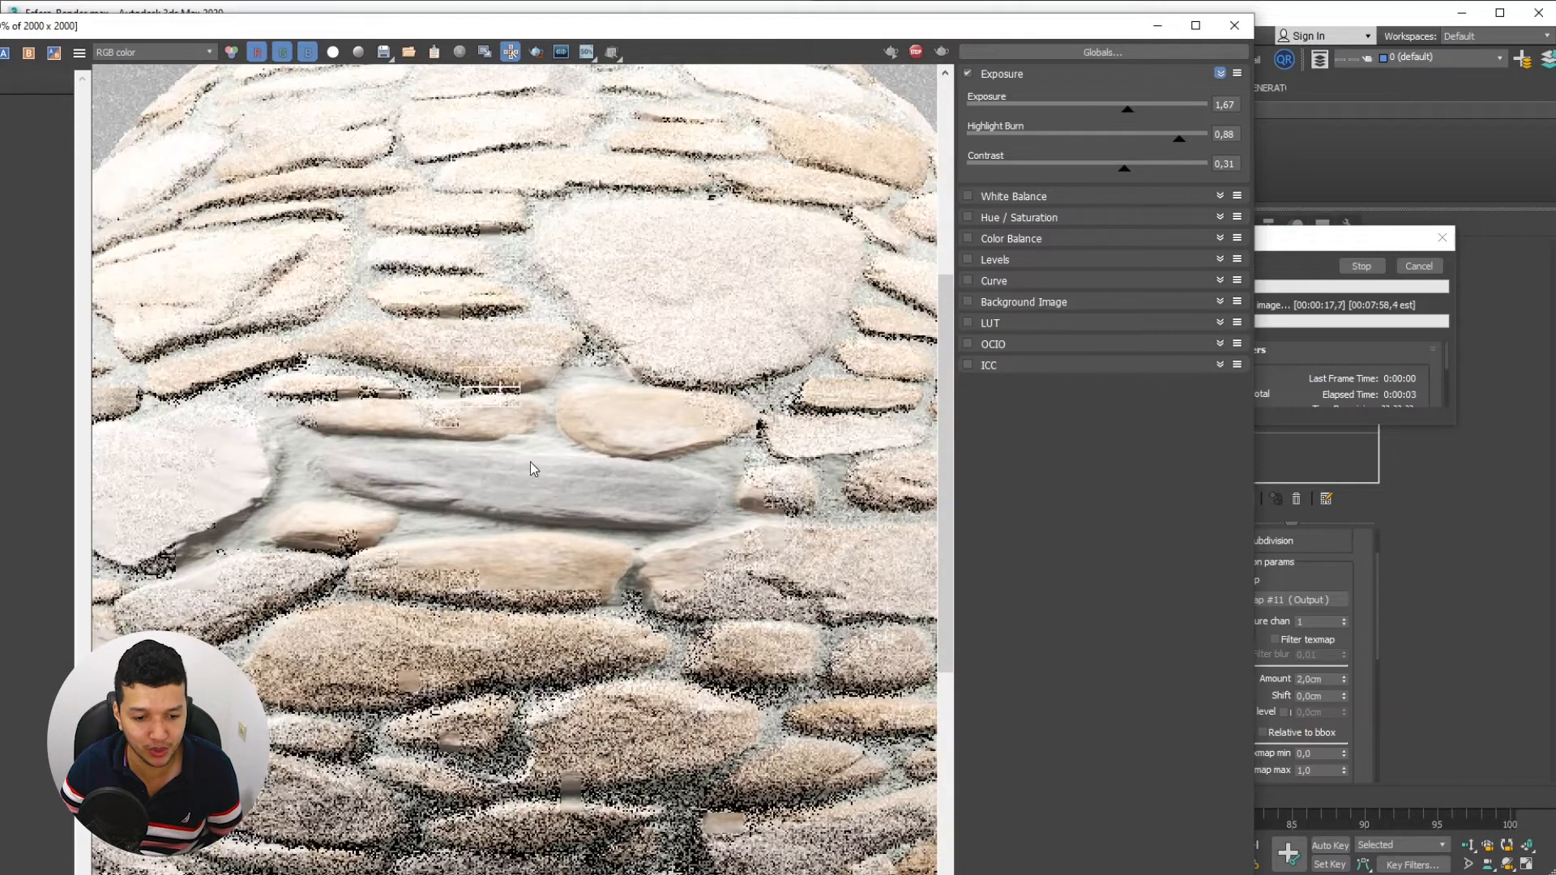
scroll(530, 458, "down", 2)
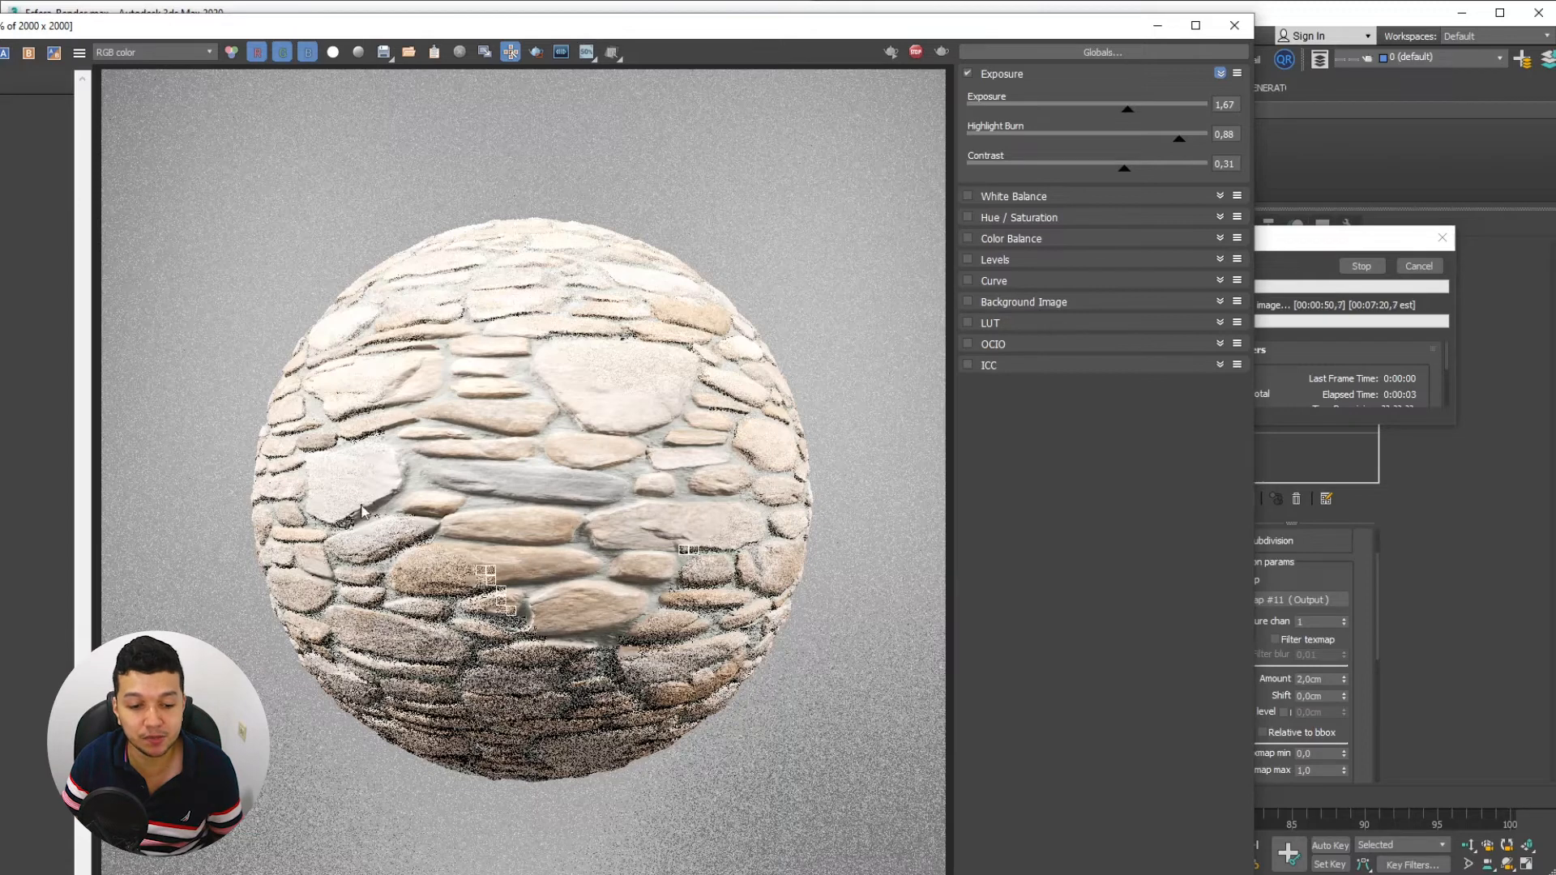
scroll(610, 391, "up", 2)
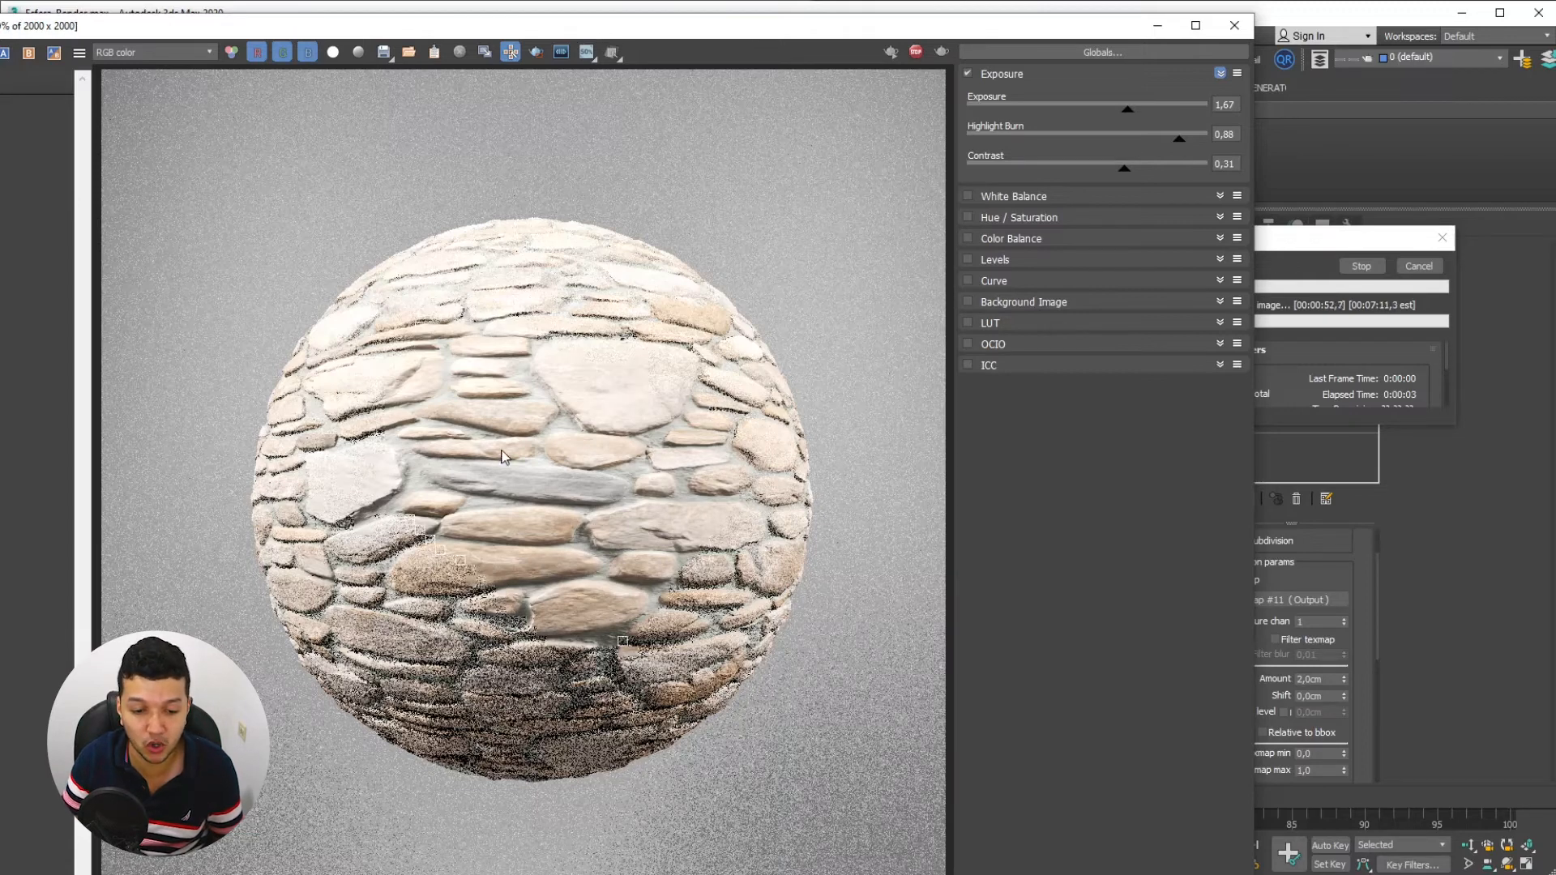
middle_click_drag(650, 411, 532, 346)
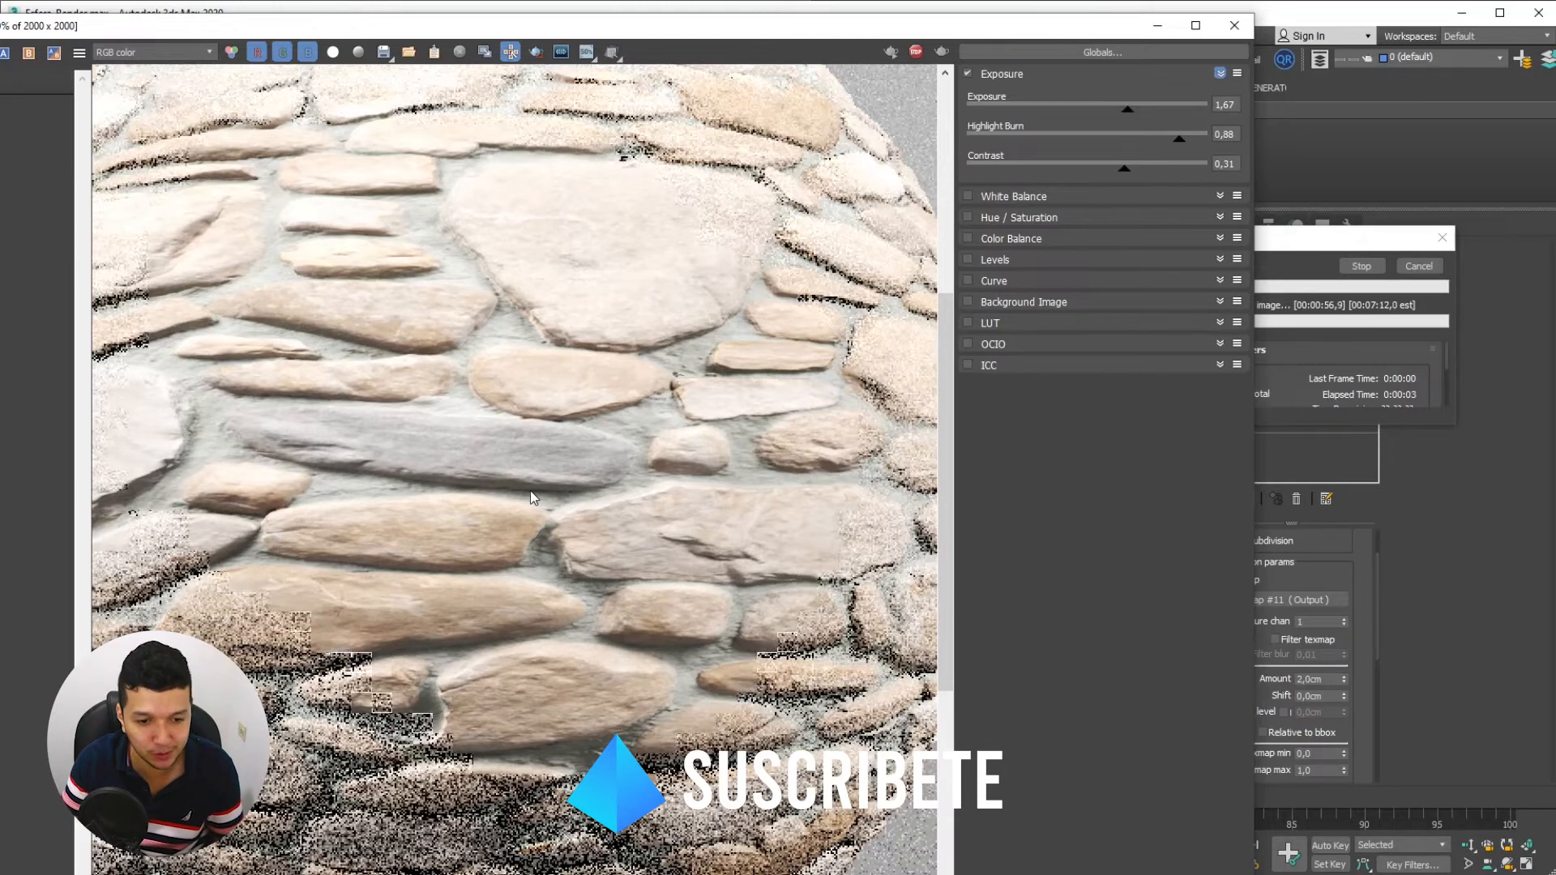
scroll(530, 496, "down", 3)
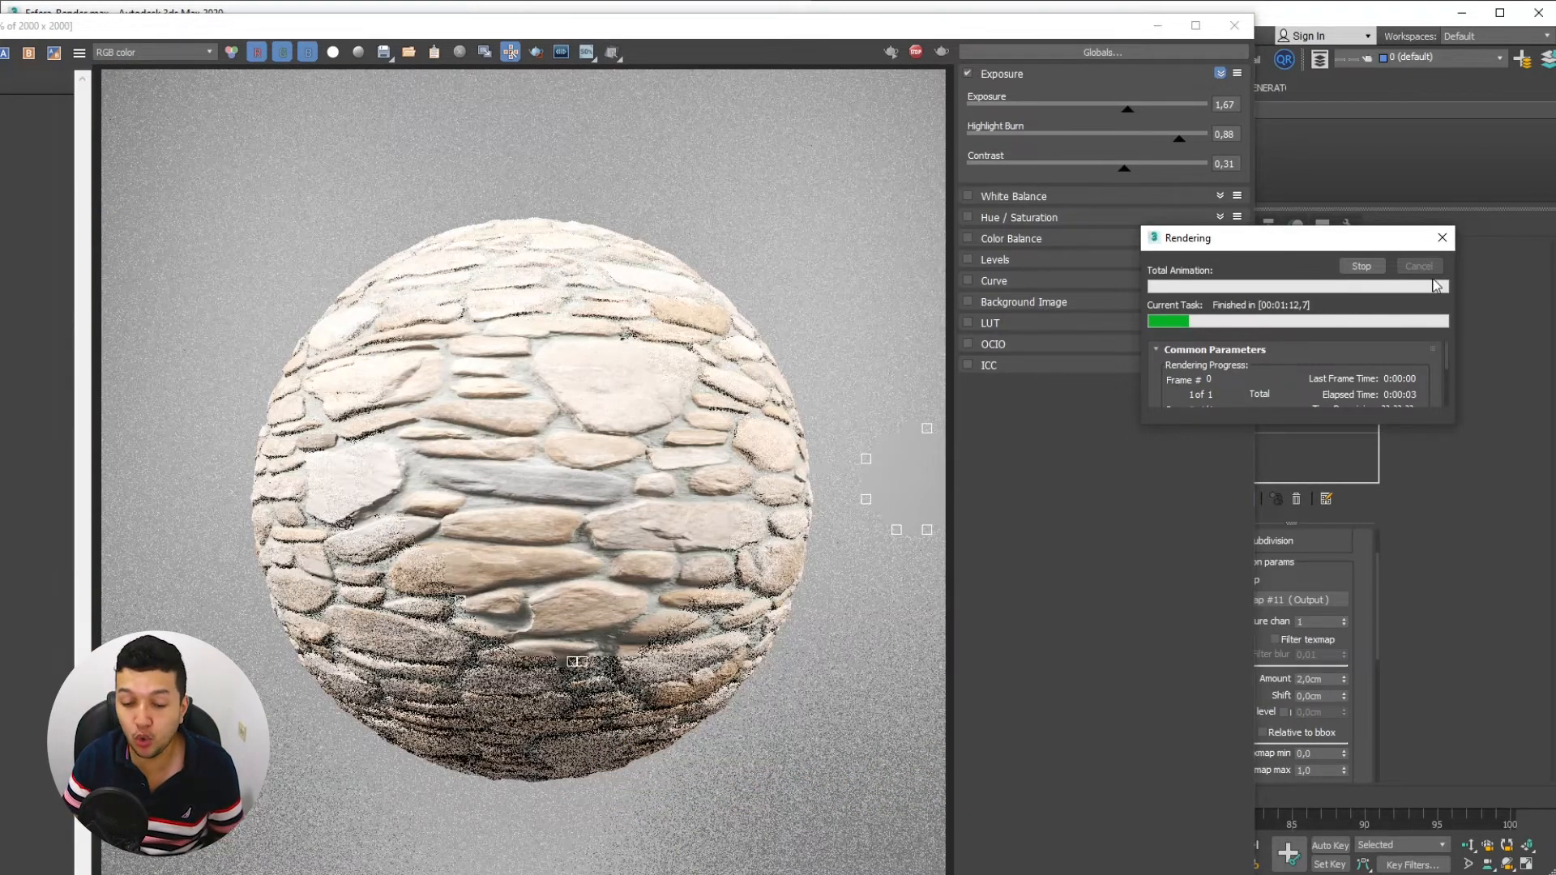
left_click(1157, 25)
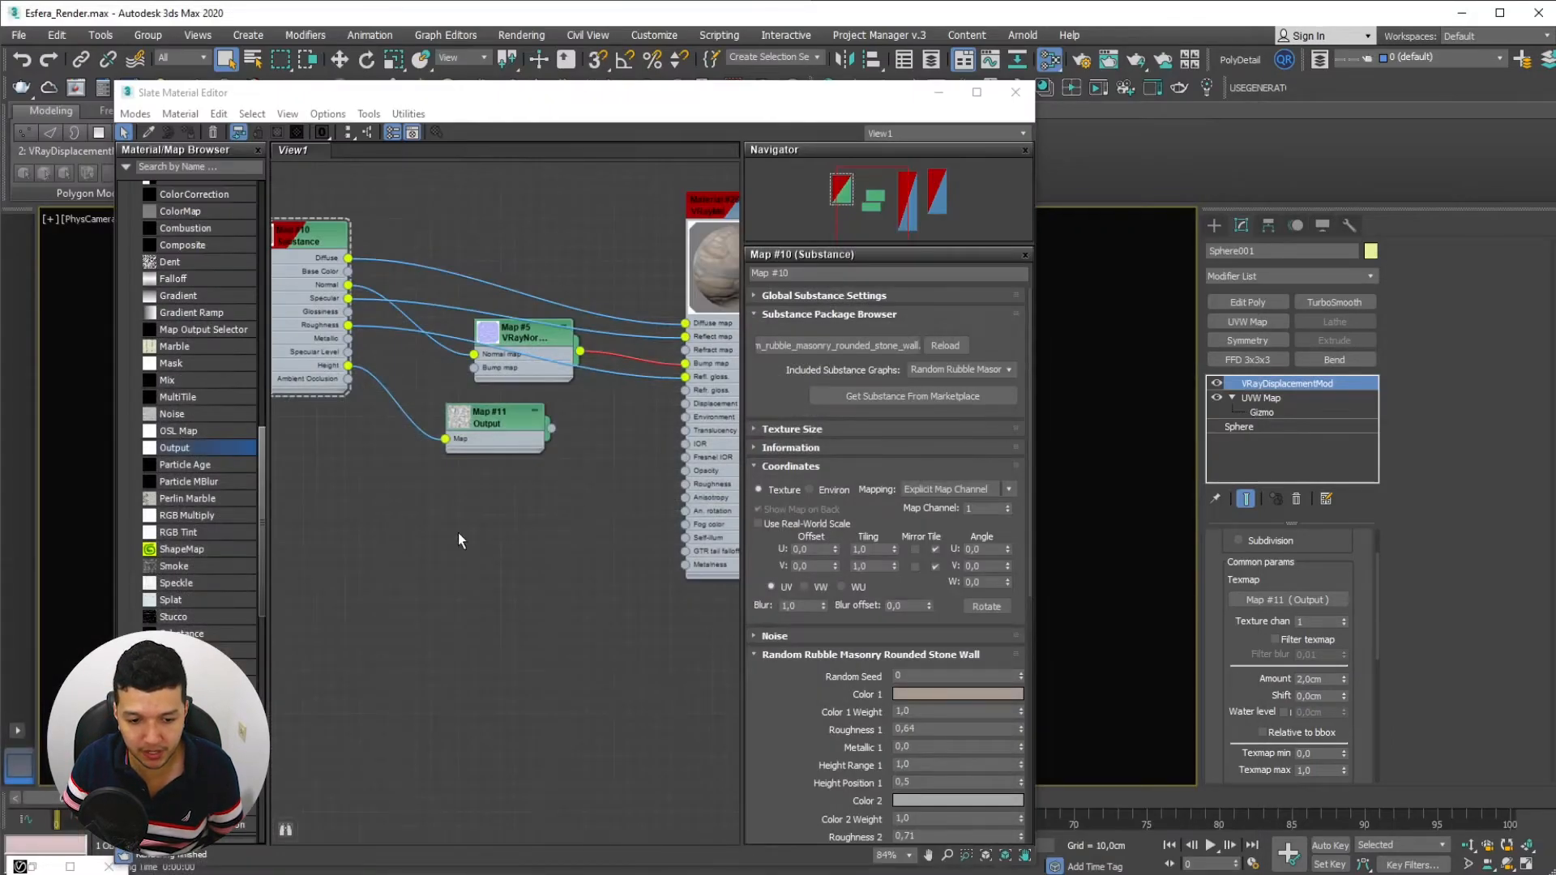
Move the Output map node clear of the VRayNormalMap and enlarge its thumbnail preview
middle_click_drag(458, 533, 536, 546)
scroll(411, 469, "down", 1)
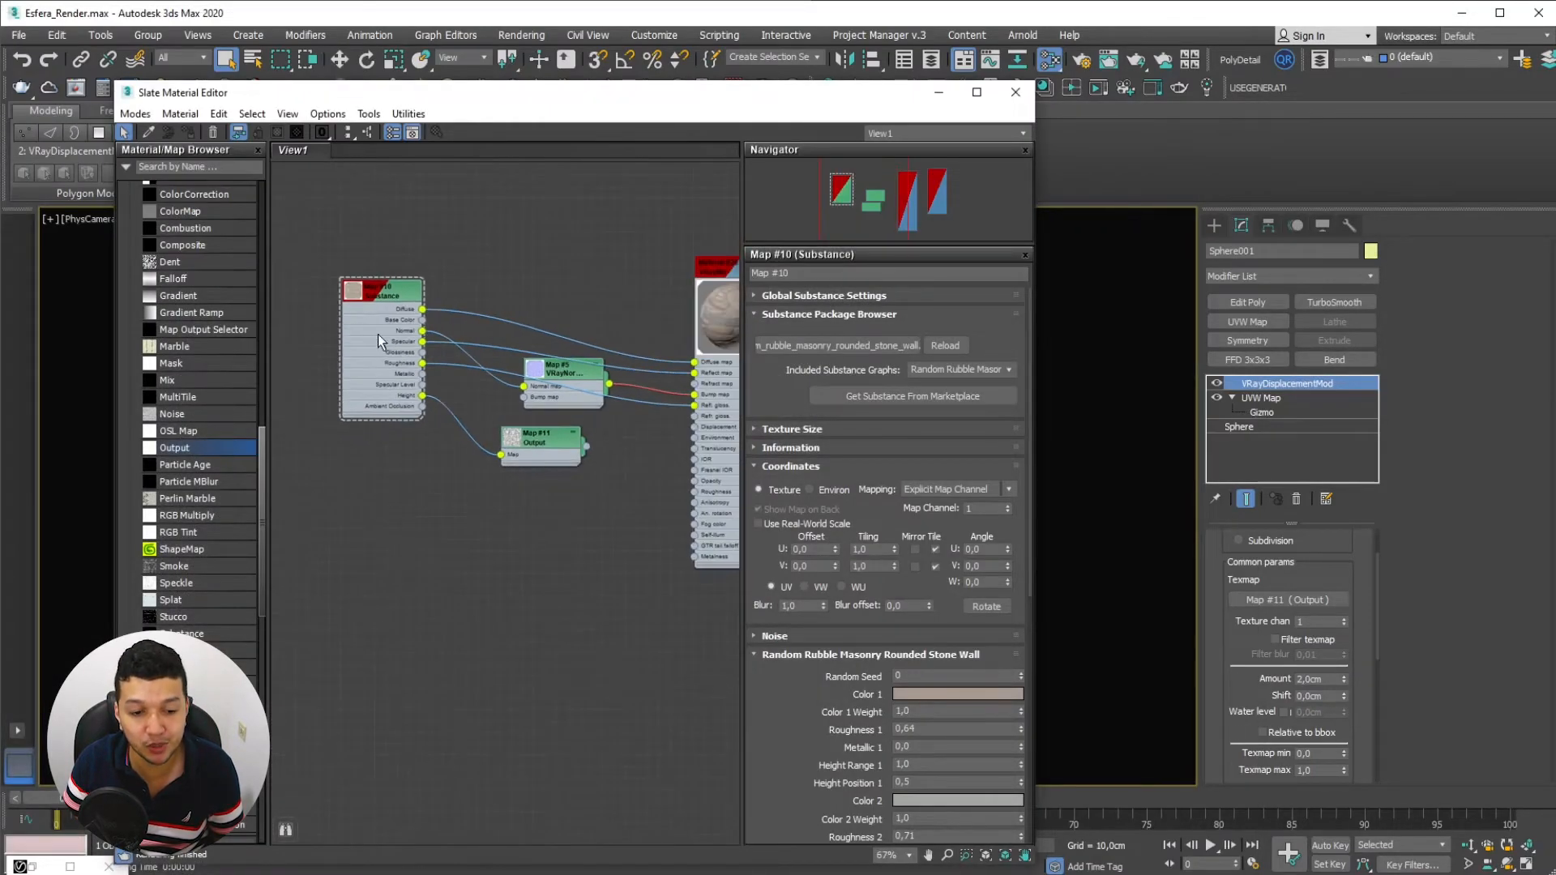
scroll(431, 434, "up", 2)
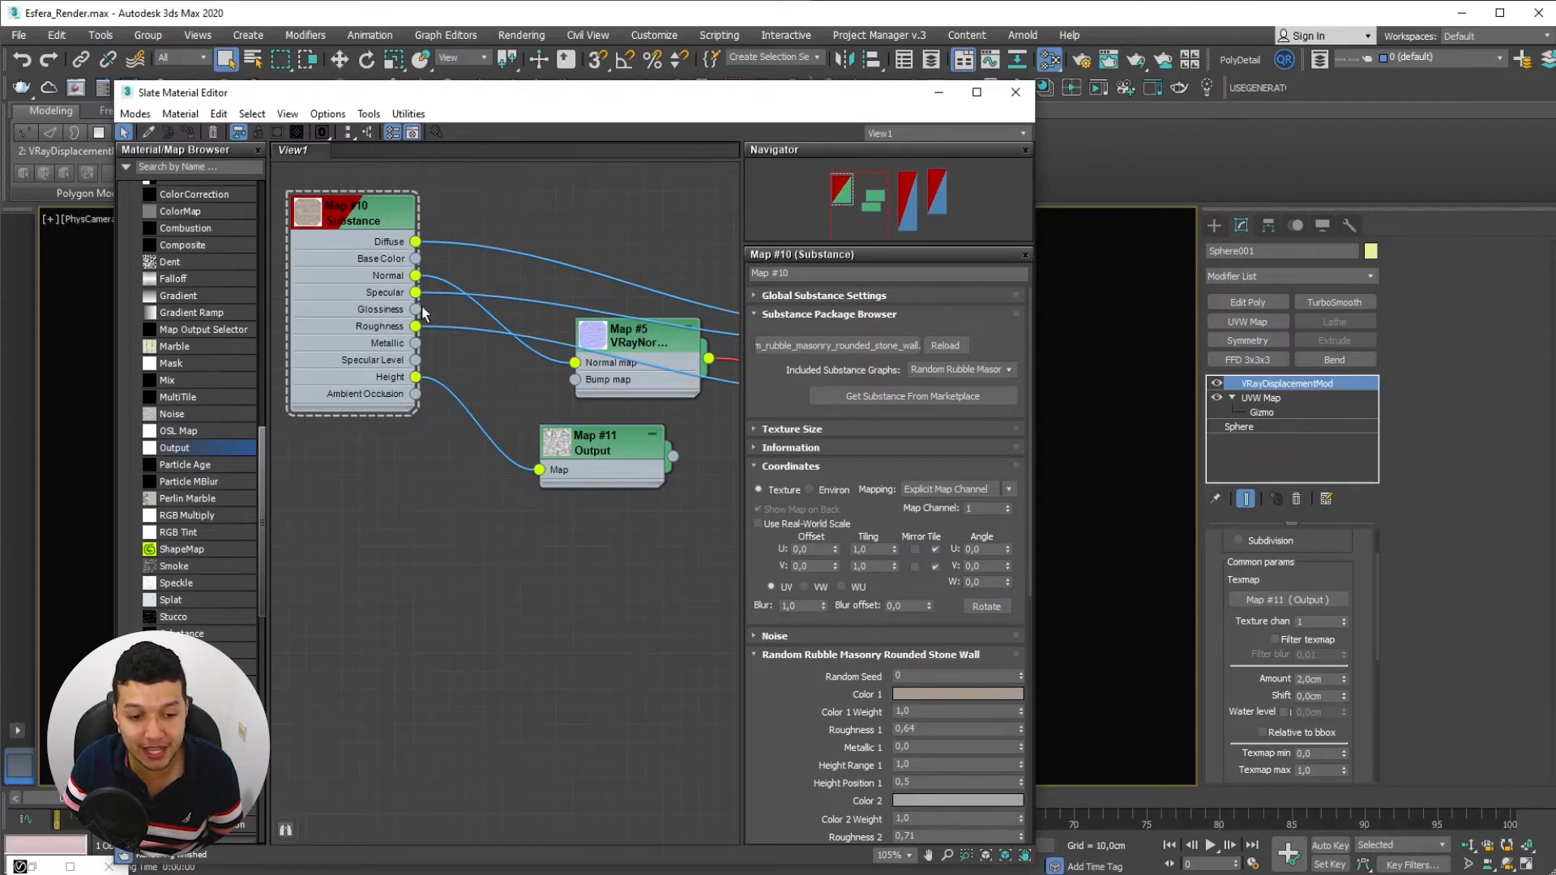
left_click_drag(614, 454, 596, 489)
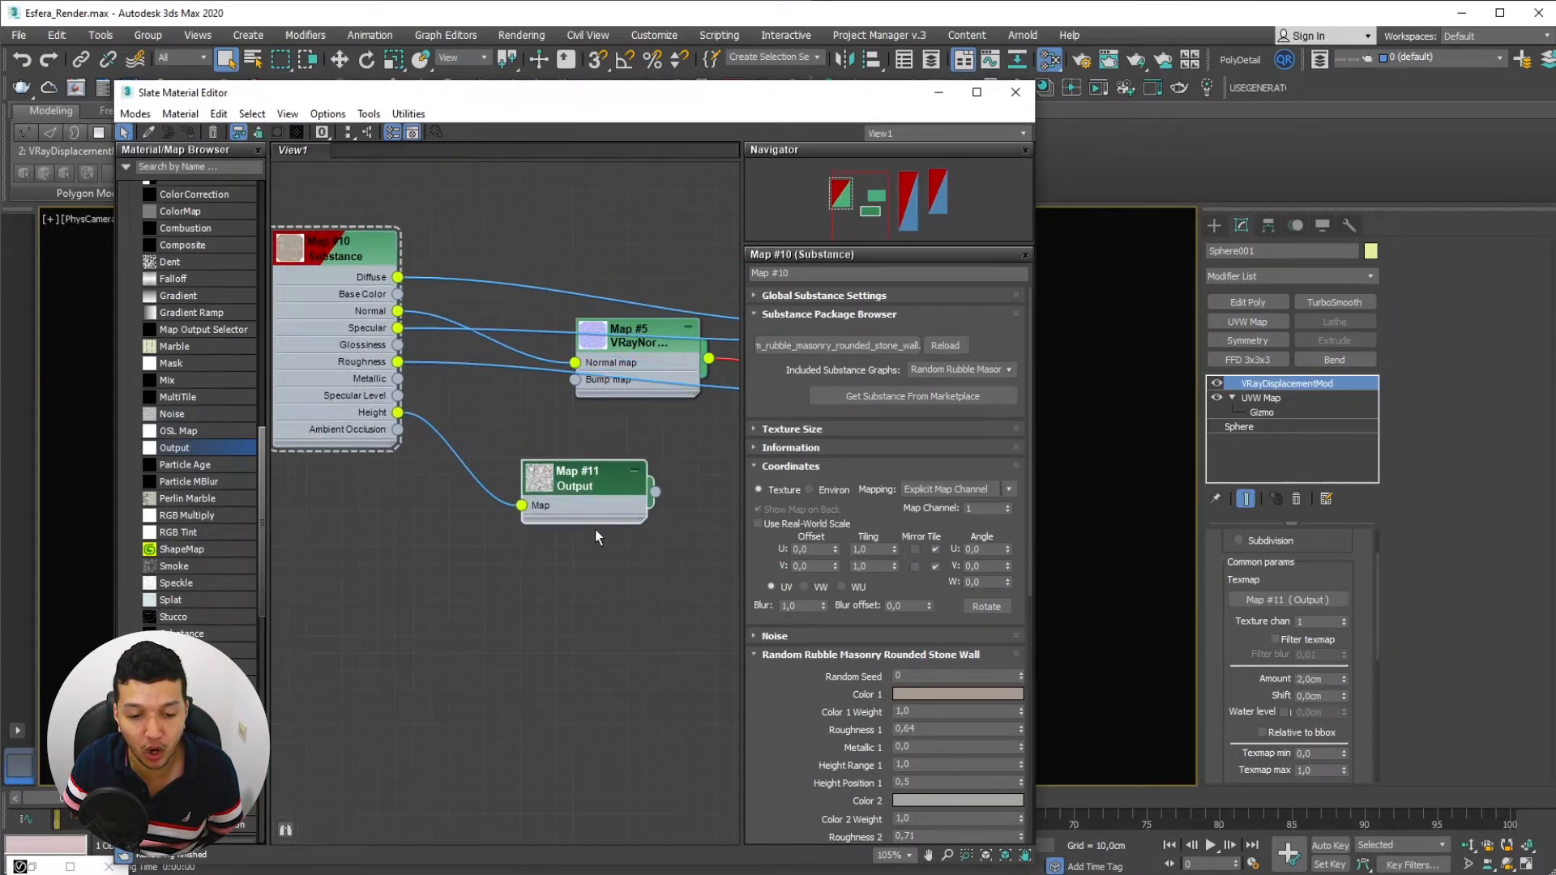
left_click(551, 473)
Start a Render Map export of the Output map and set its dimensions to 2048 by 2048
right_click(590, 483)
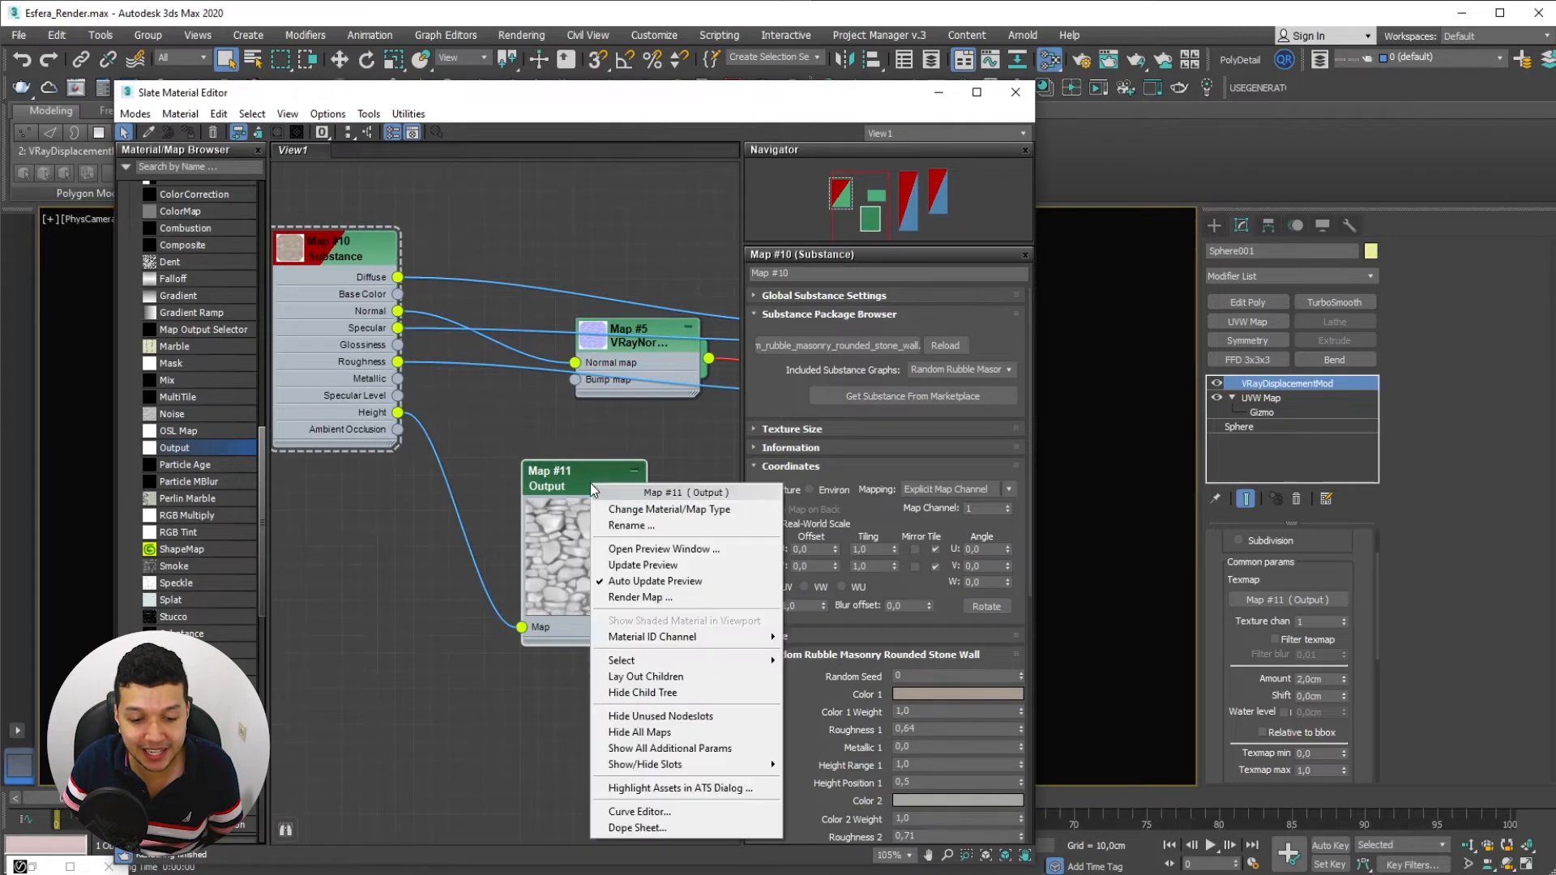
left_click(674, 598)
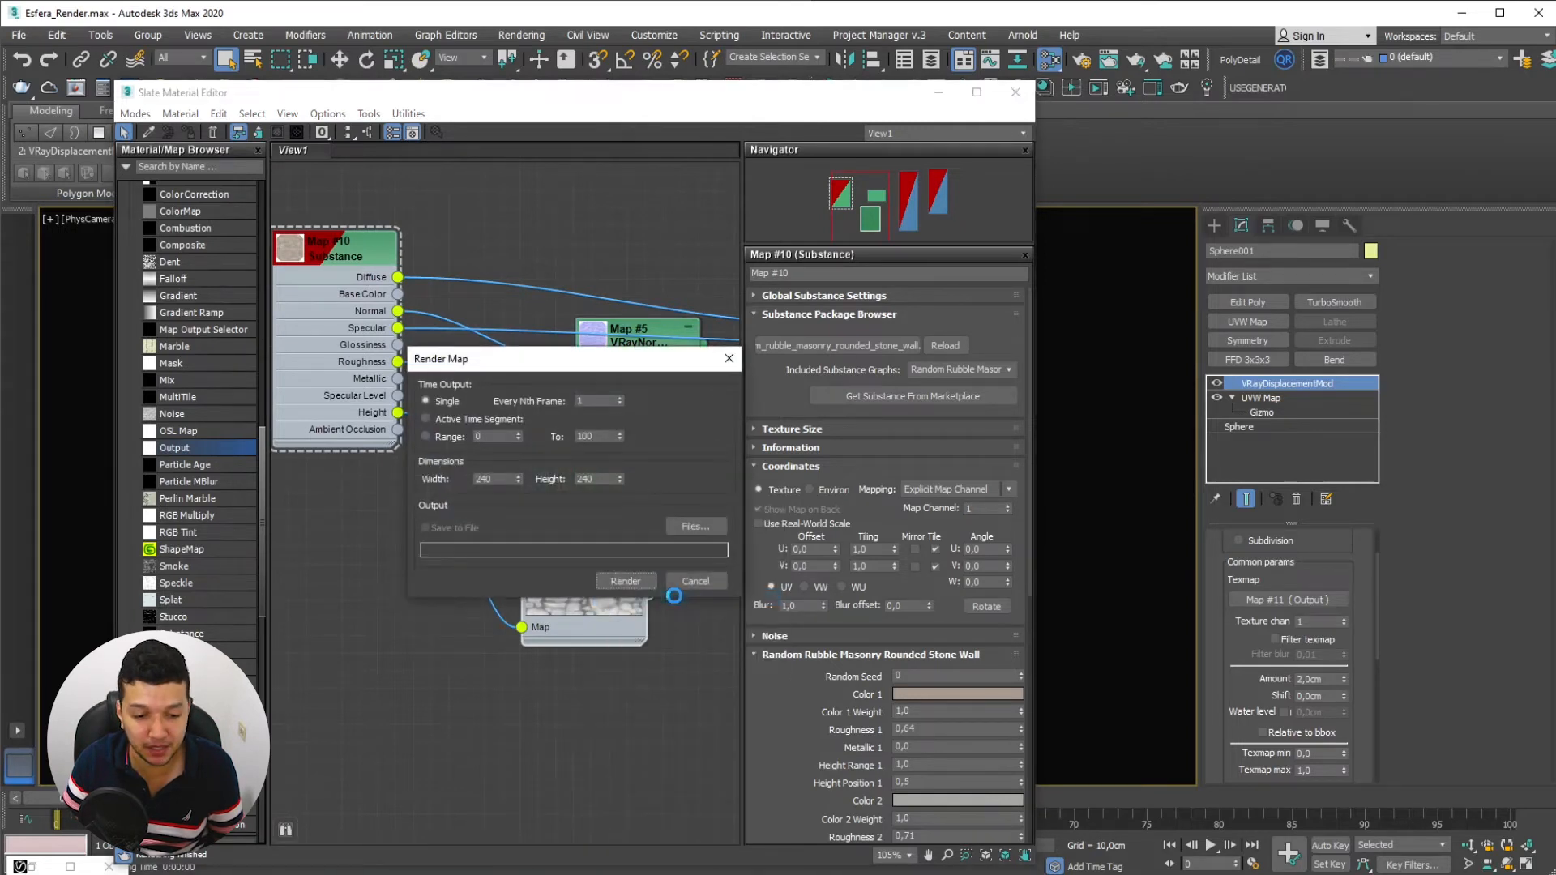
double_click(492, 480)
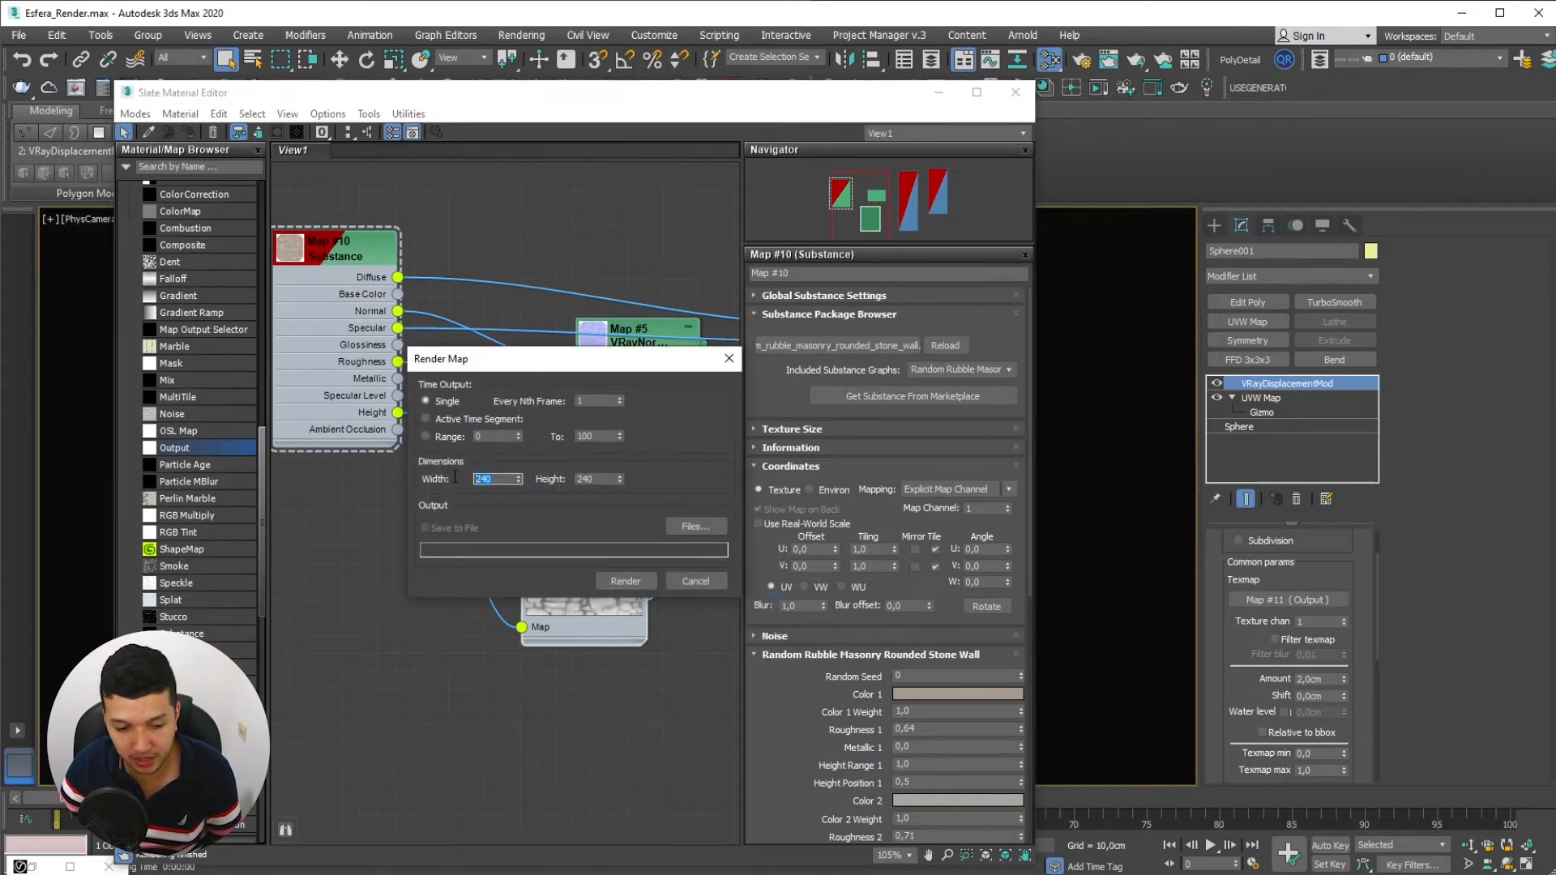
type("2048")
key("Tab")
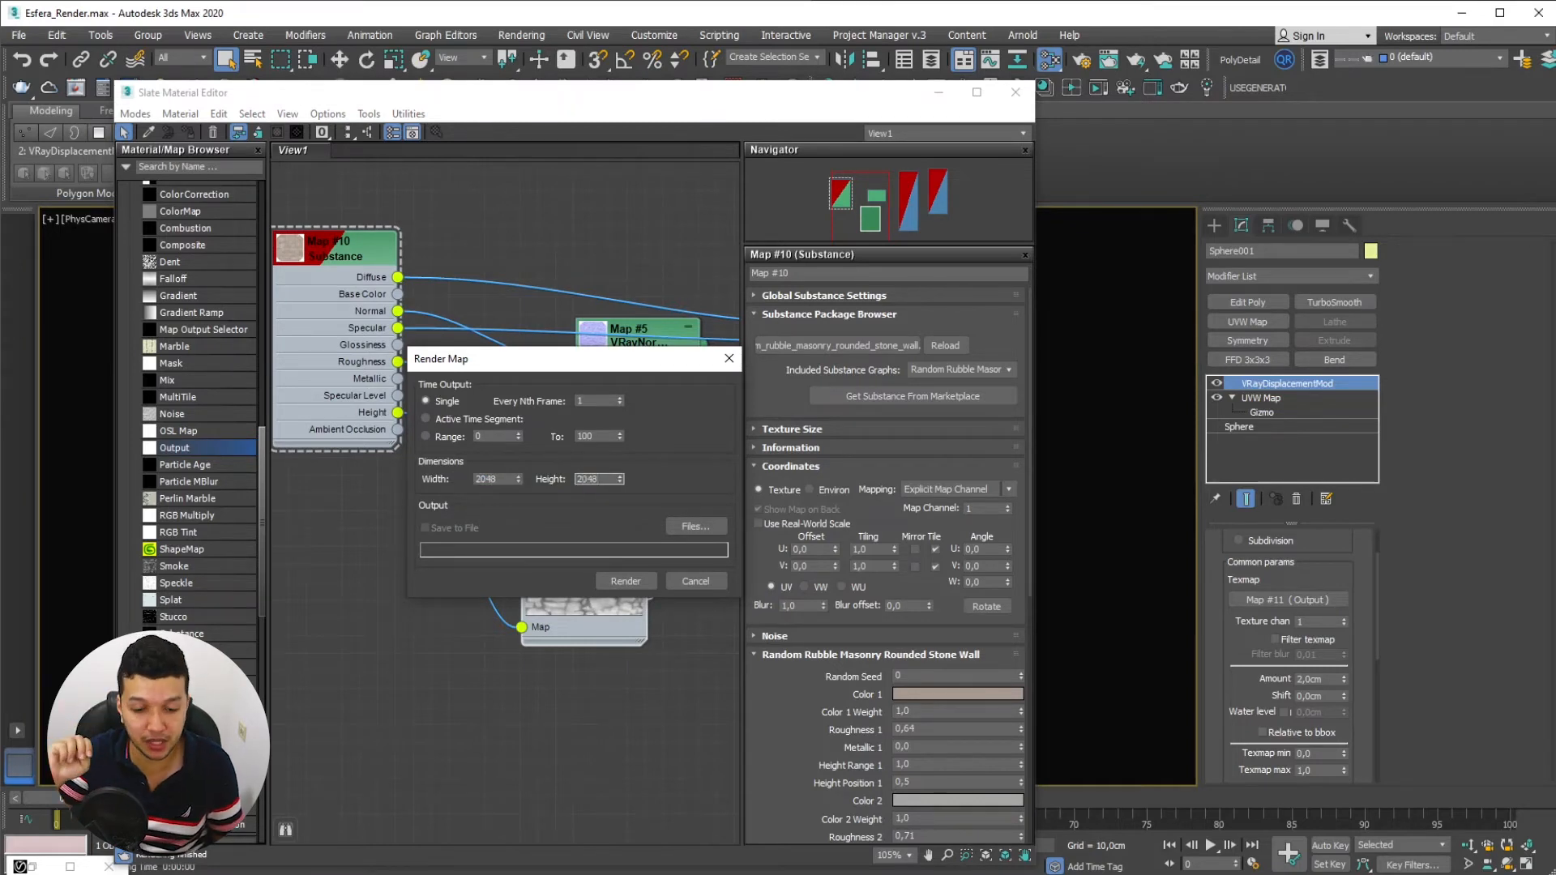
Set the map's output file to a JPEG named Displacement in the Stone ADobe folder and save that choice
left_click(696, 528)
left_click(672, 690)
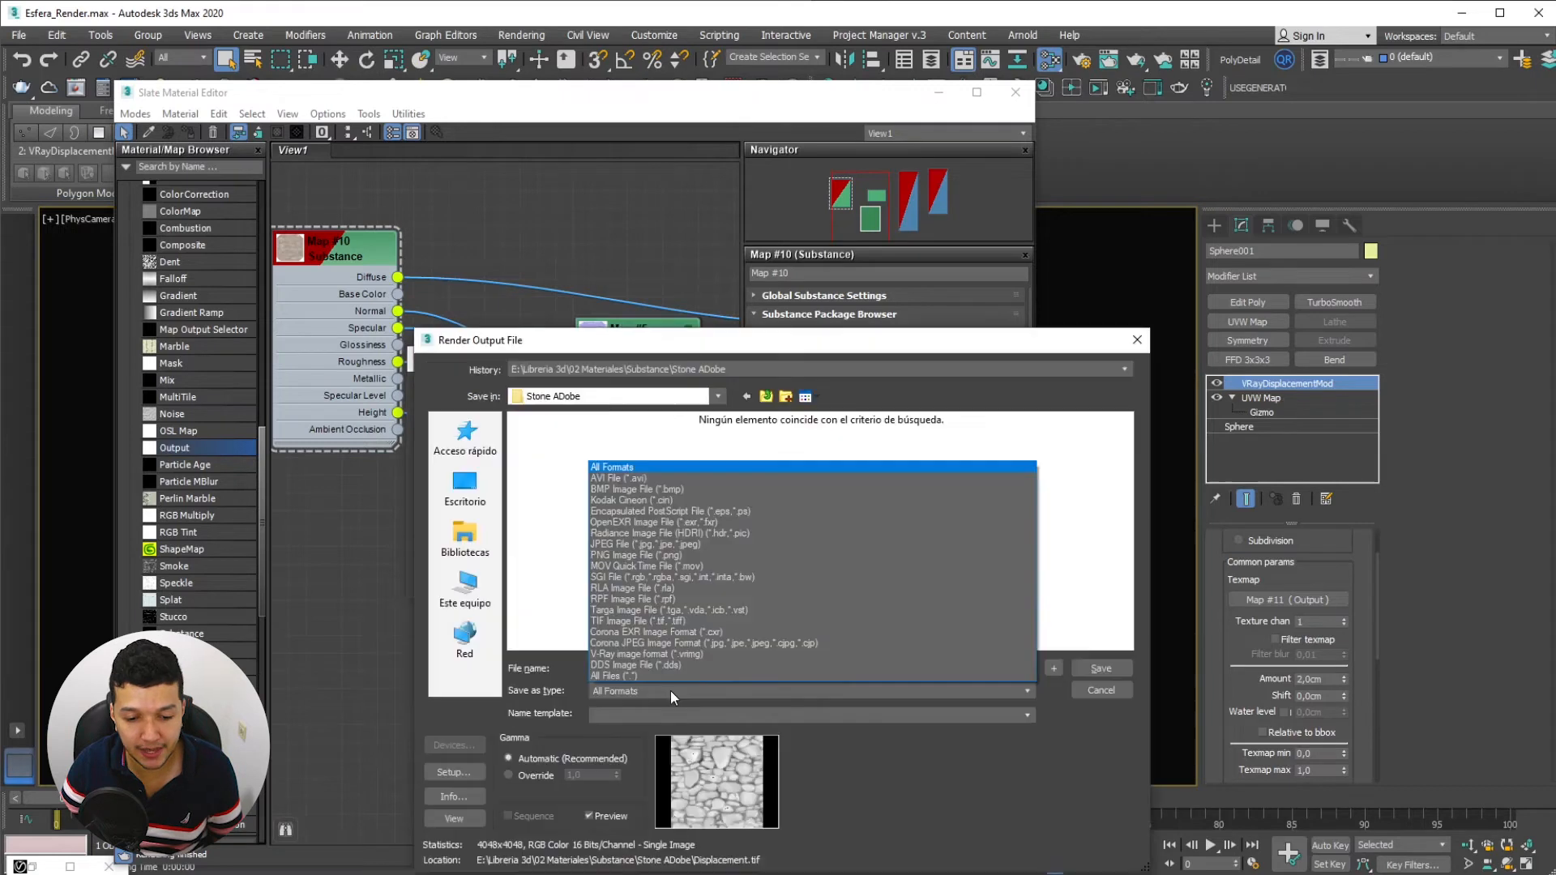
left_click(630, 544)
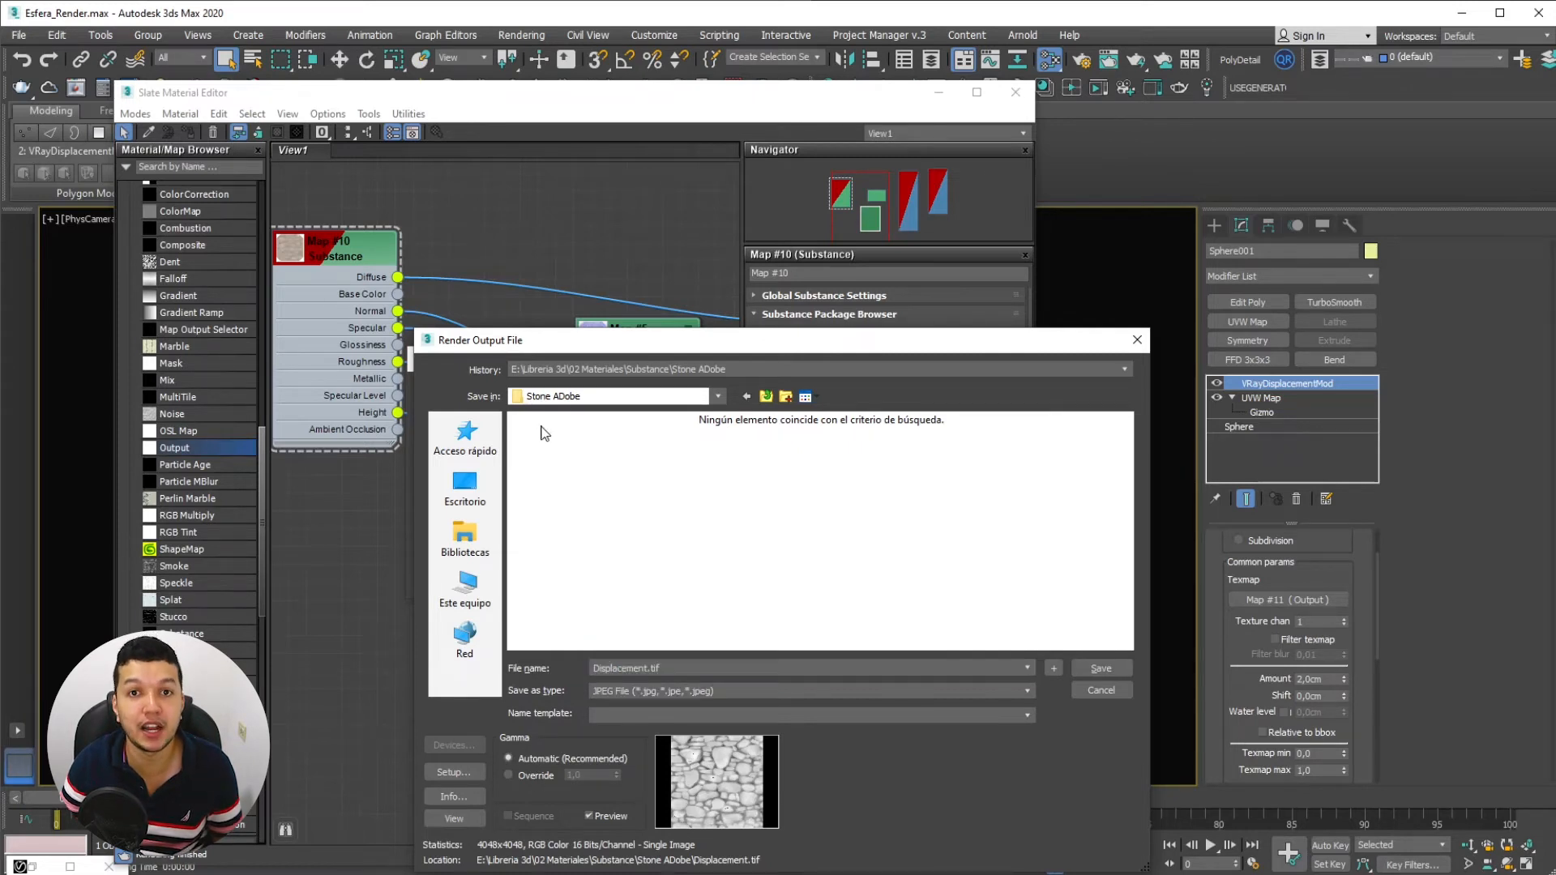
left_click(689, 692)
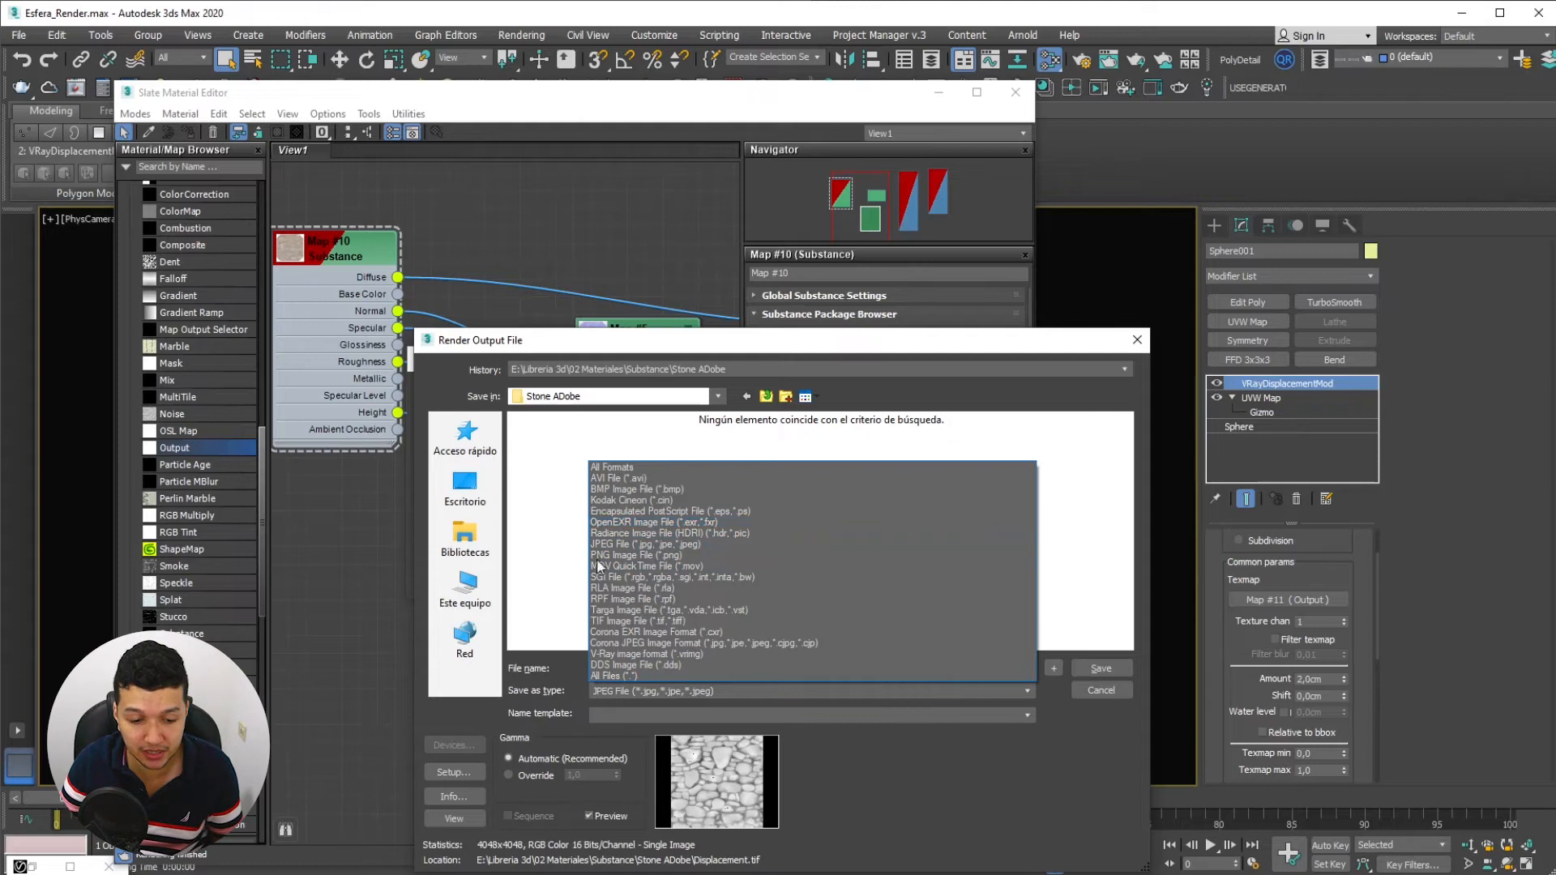
left_click(547, 578)
left_click(676, 670)
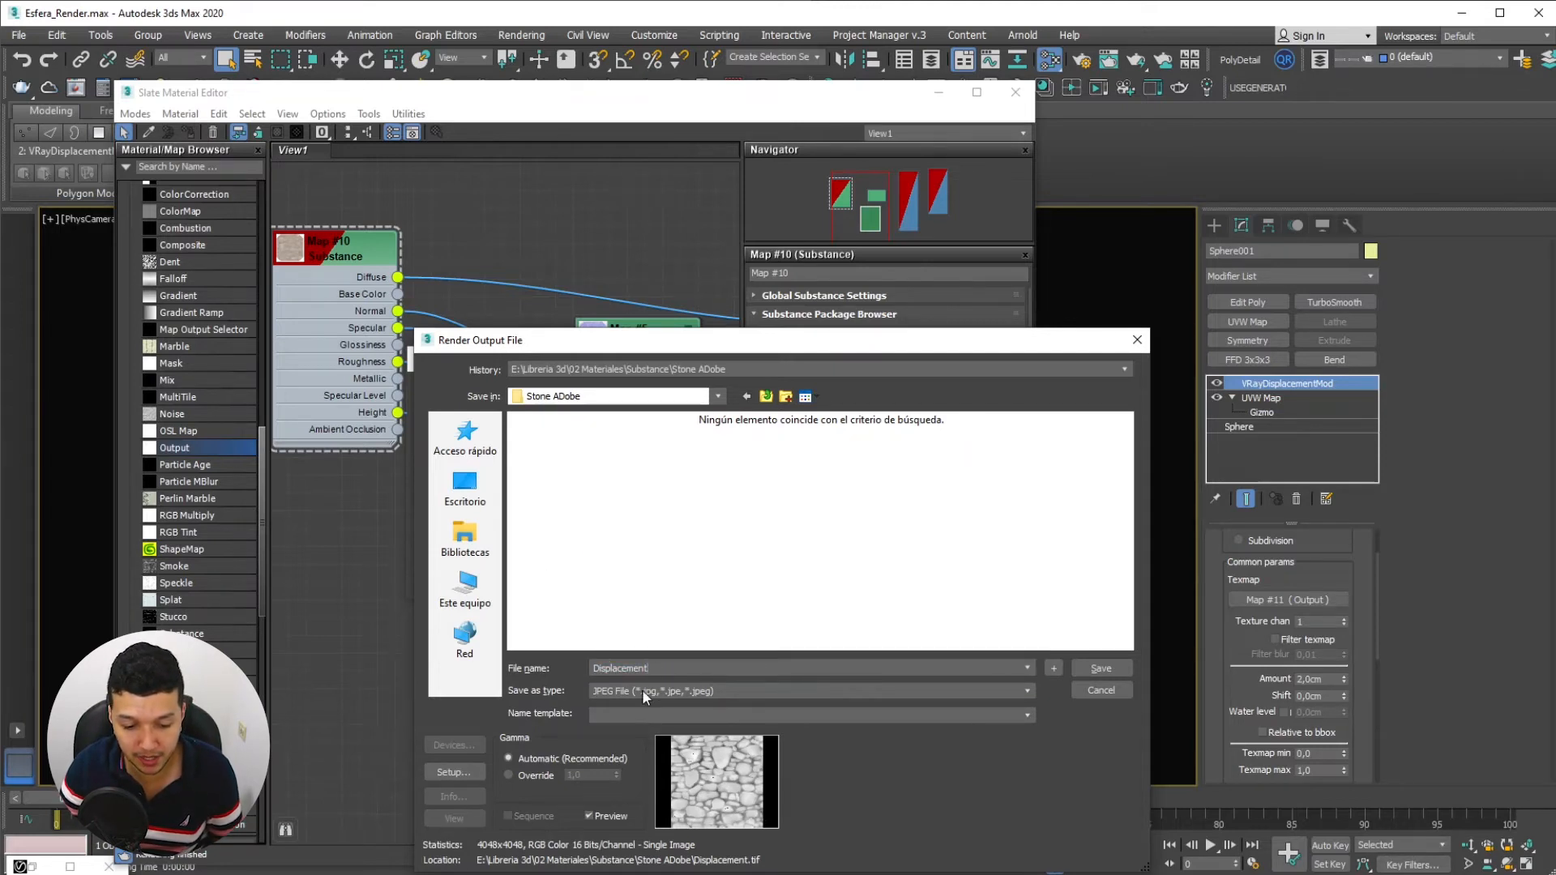
left_click(1102, 671)
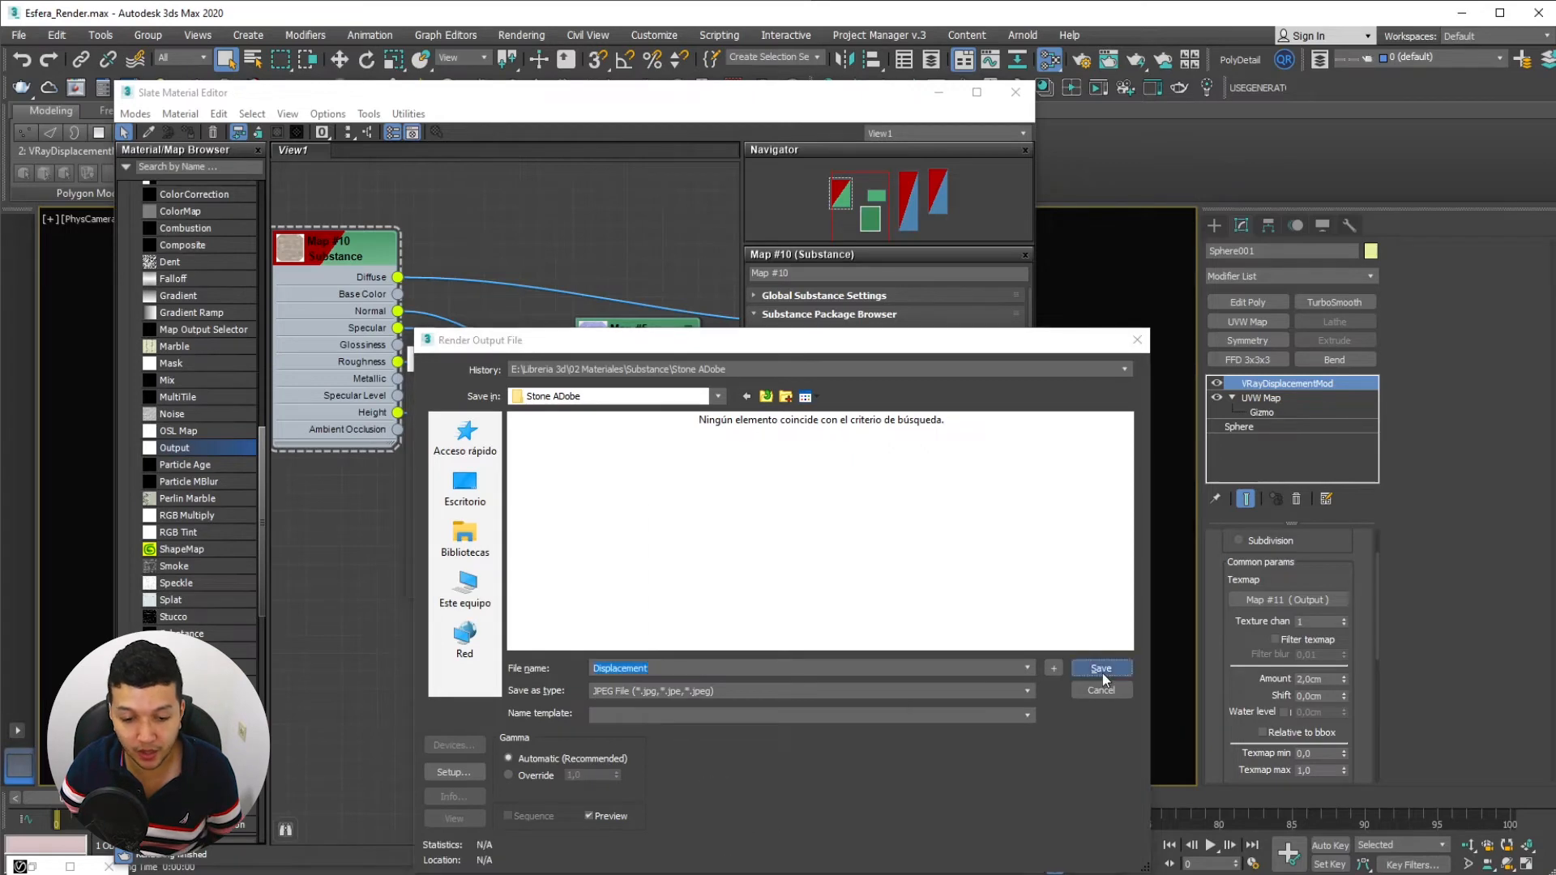
Accept the JPEG options, render the Output map to the Displacement file, and close the rendered preview
left_click(726, 702)
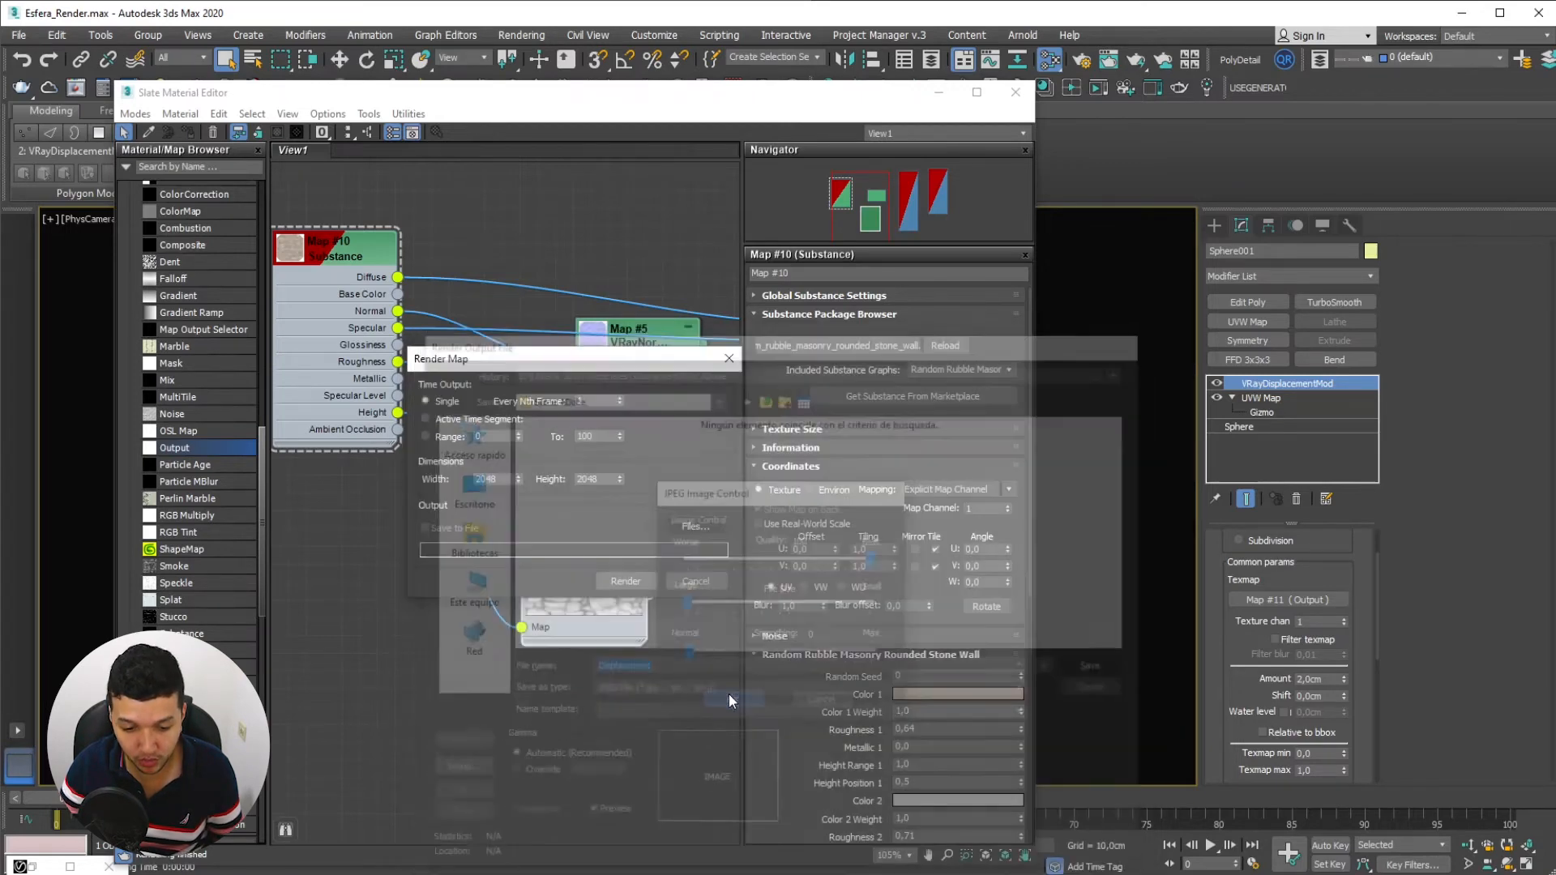
left_click(627, 582)
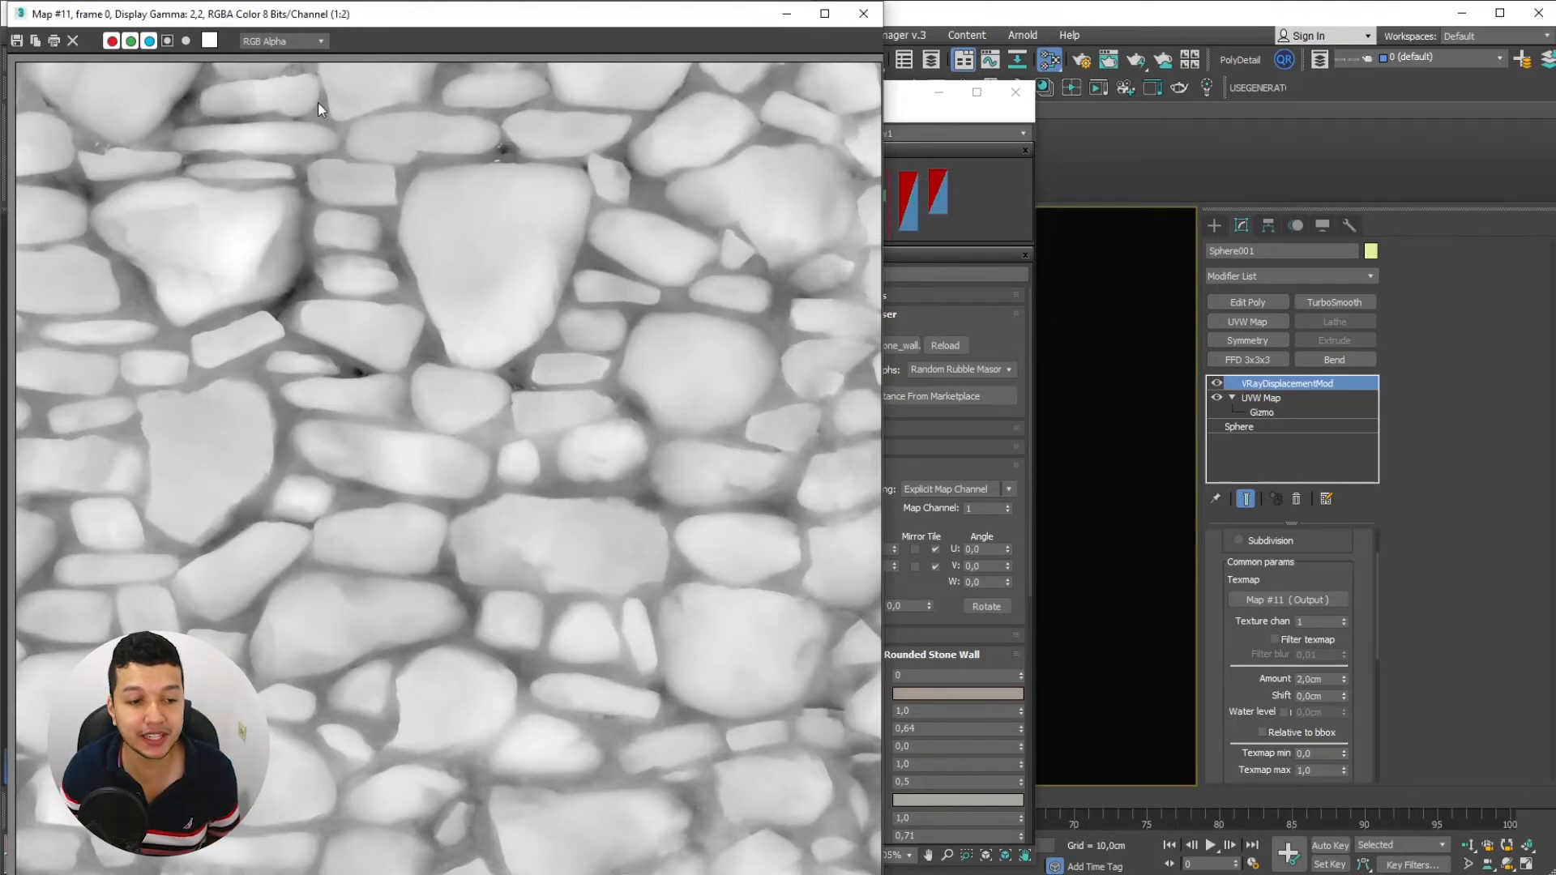
left_click(864, 14)
middle_click_drag(688, 564, 445, 571)
middle_click_drag(464, 483, 583, 542)
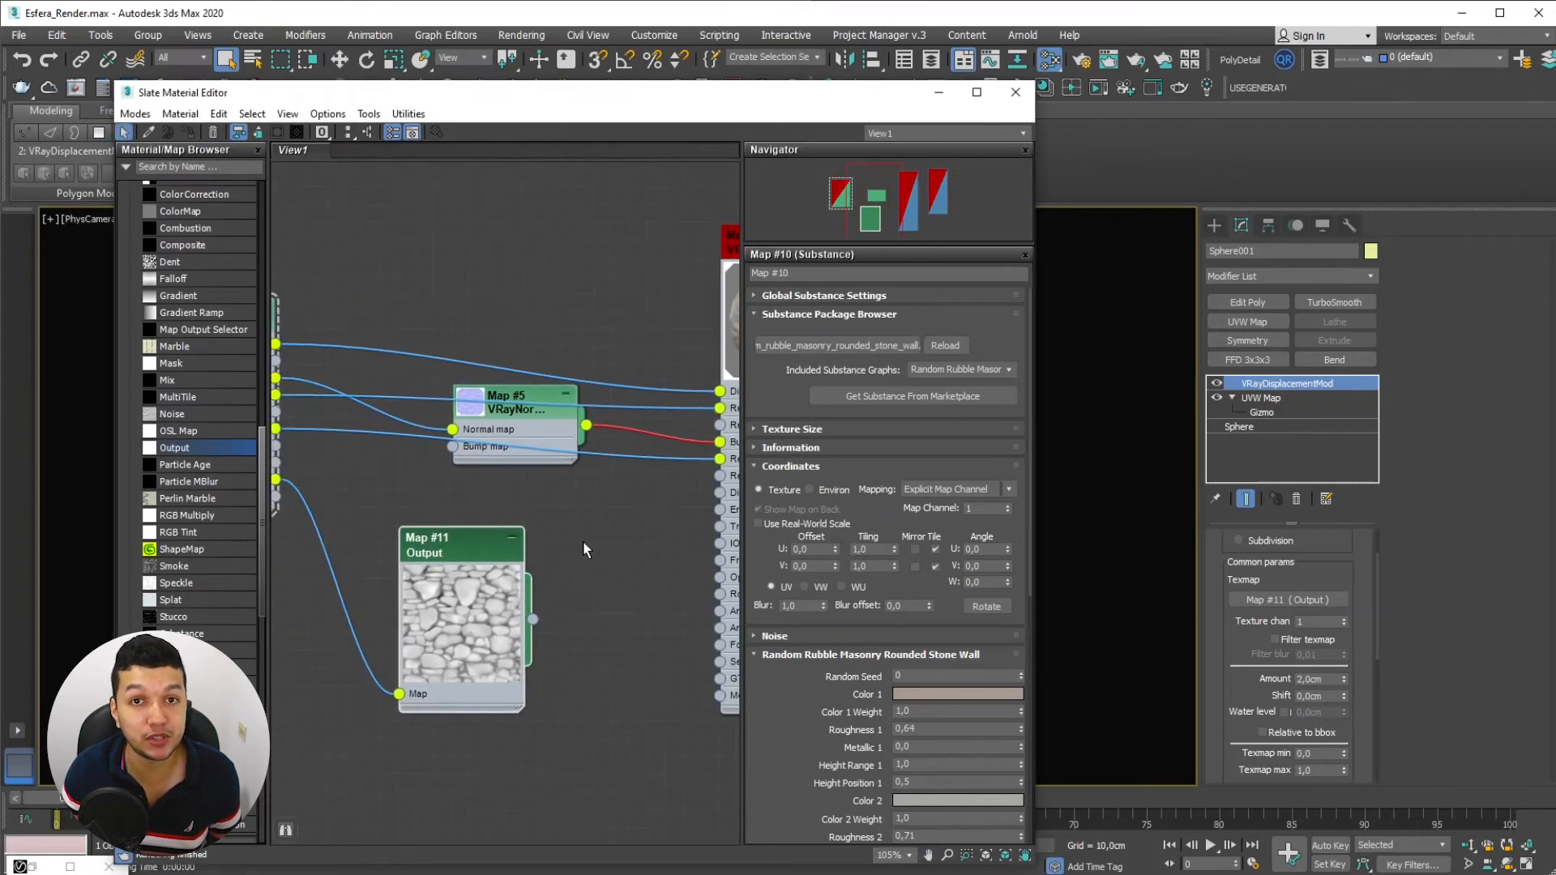
Switch to File Explorer and examine the exported Displacement.jpg in the Stone ADobe folder
key("alt+Tab")
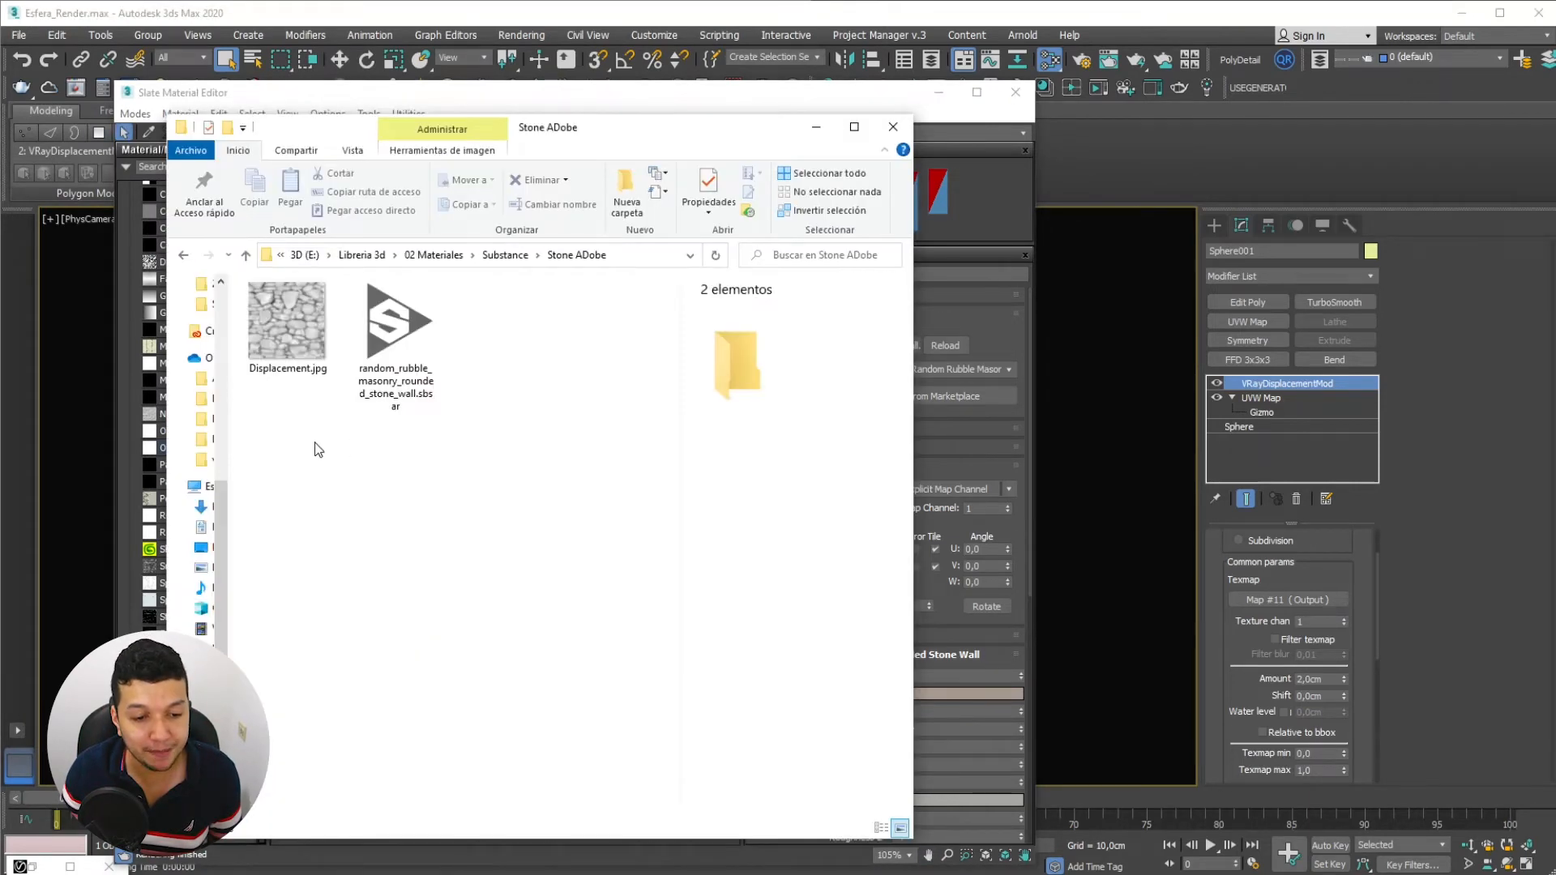
double_click(298, 330)
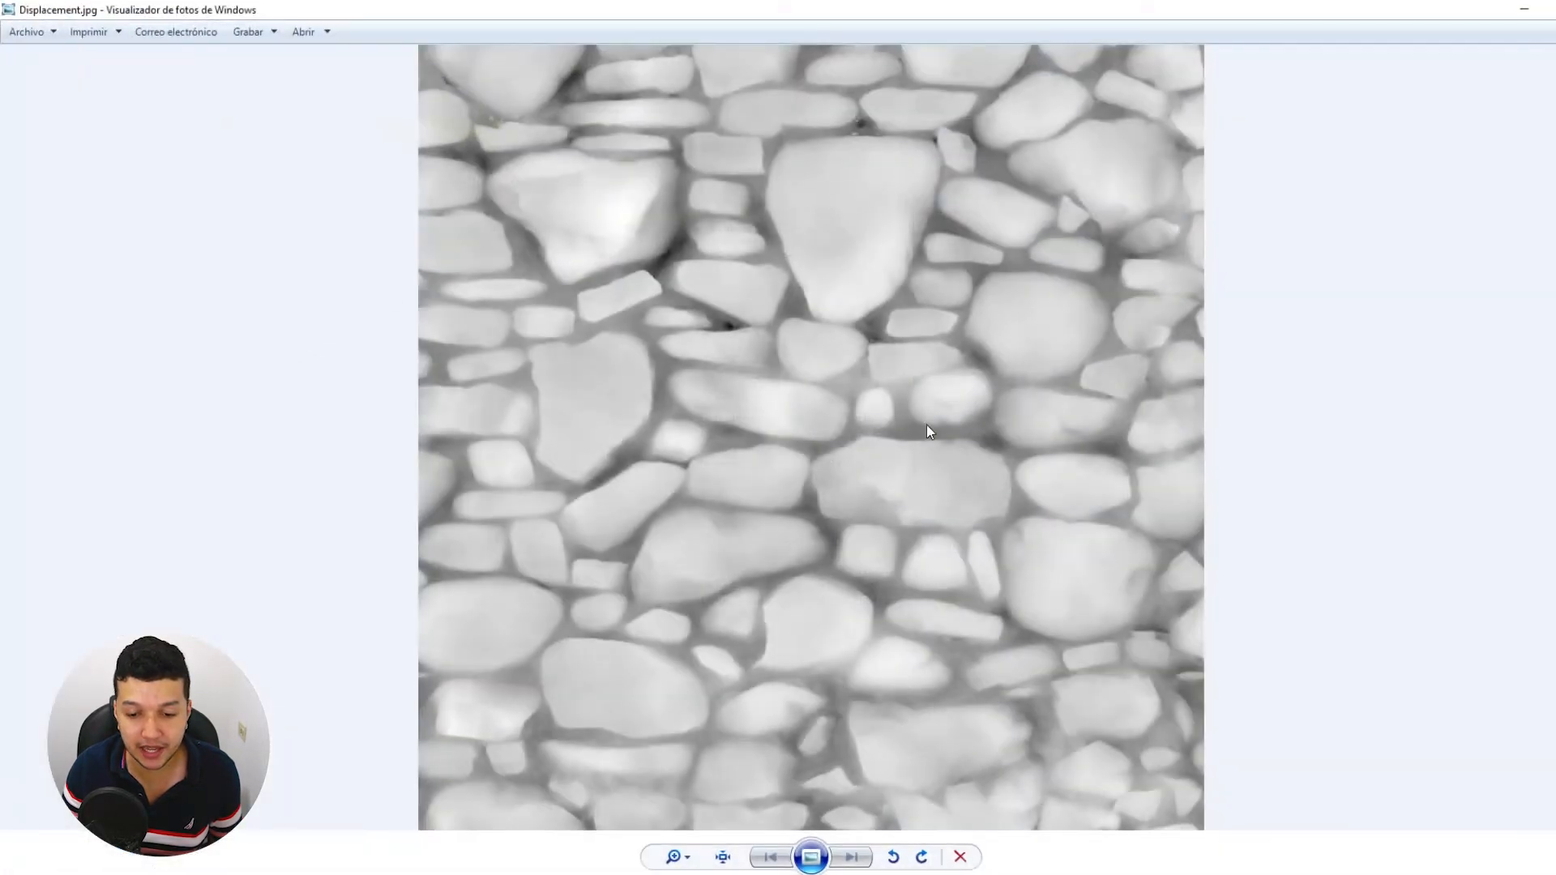
scroll(925, 462, "up", 5)
scroll(927, 521, "down", 5)
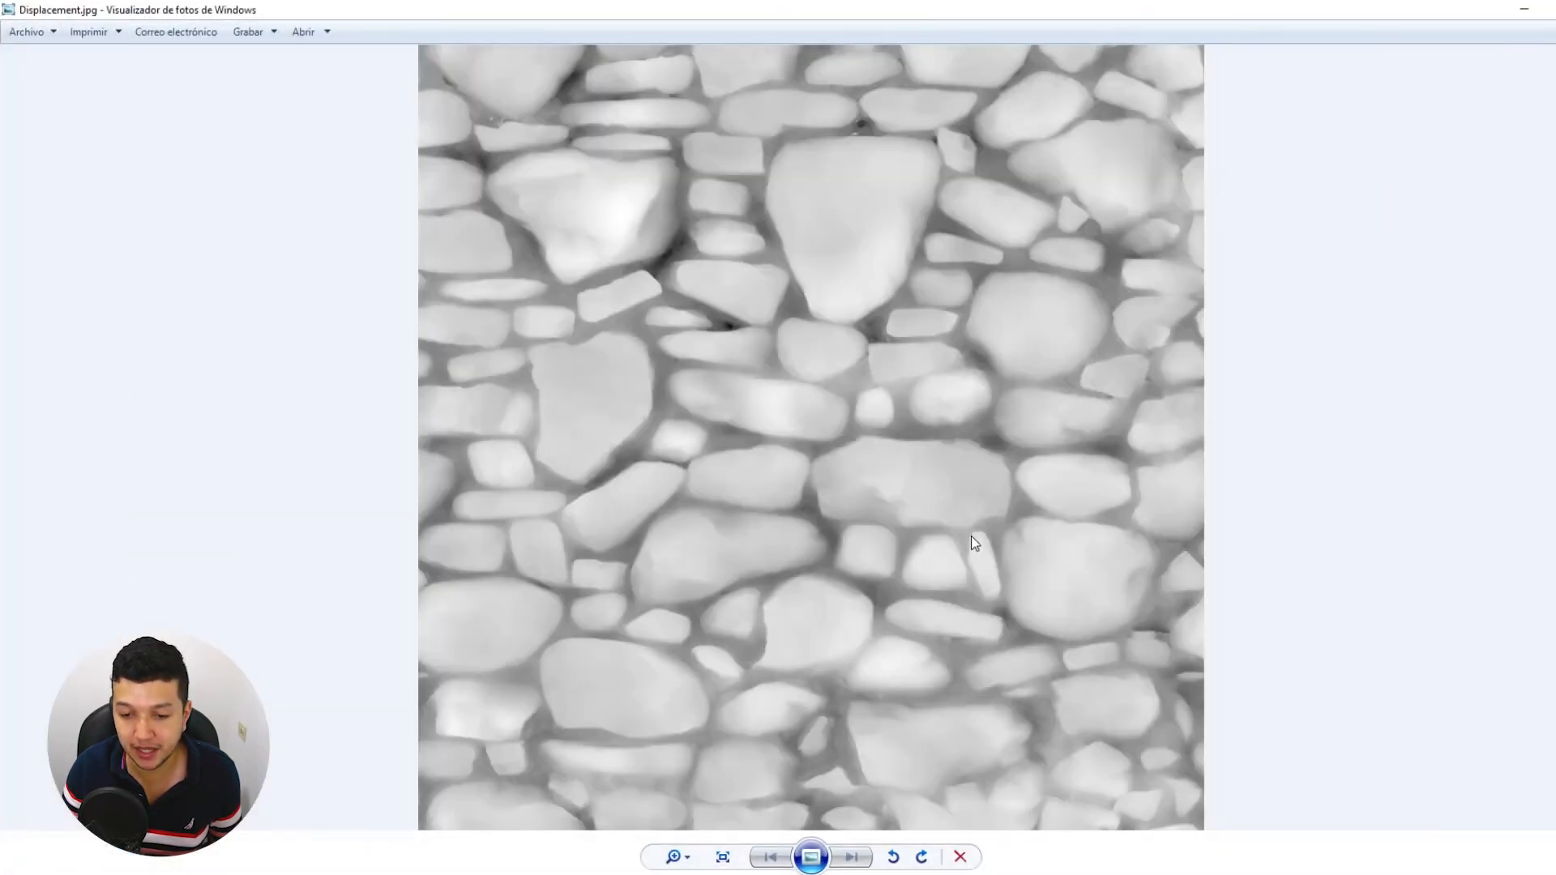
left_click(1546, 8)
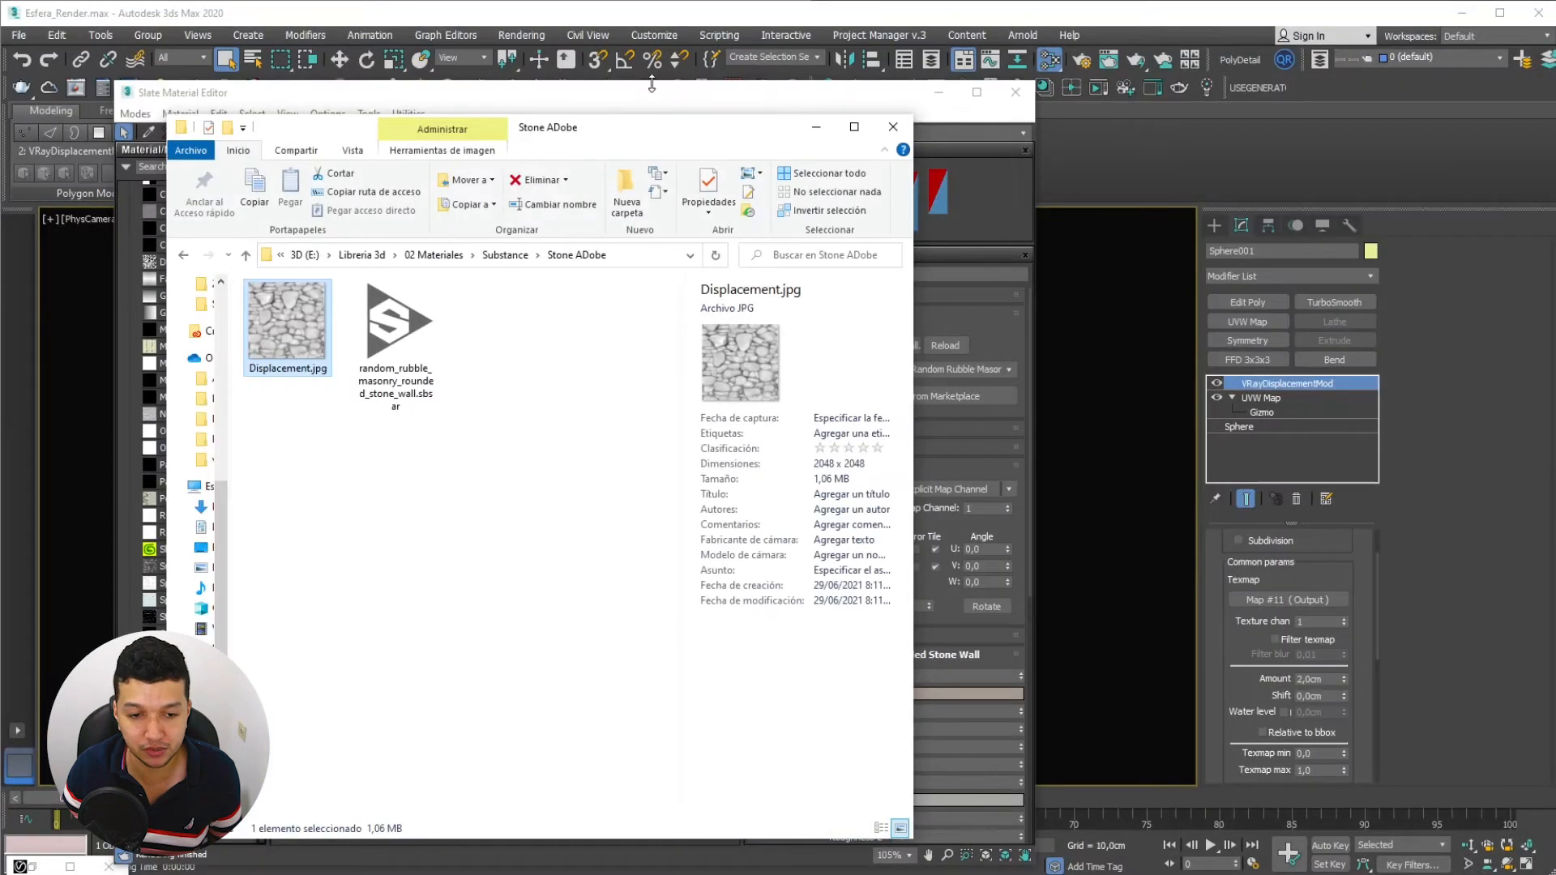
Add Displacement.jpg from the Stone ADobe folder to the material graph as a Bitmap node and open its parameters
left_click_drag(653, 129, 1270, 187)
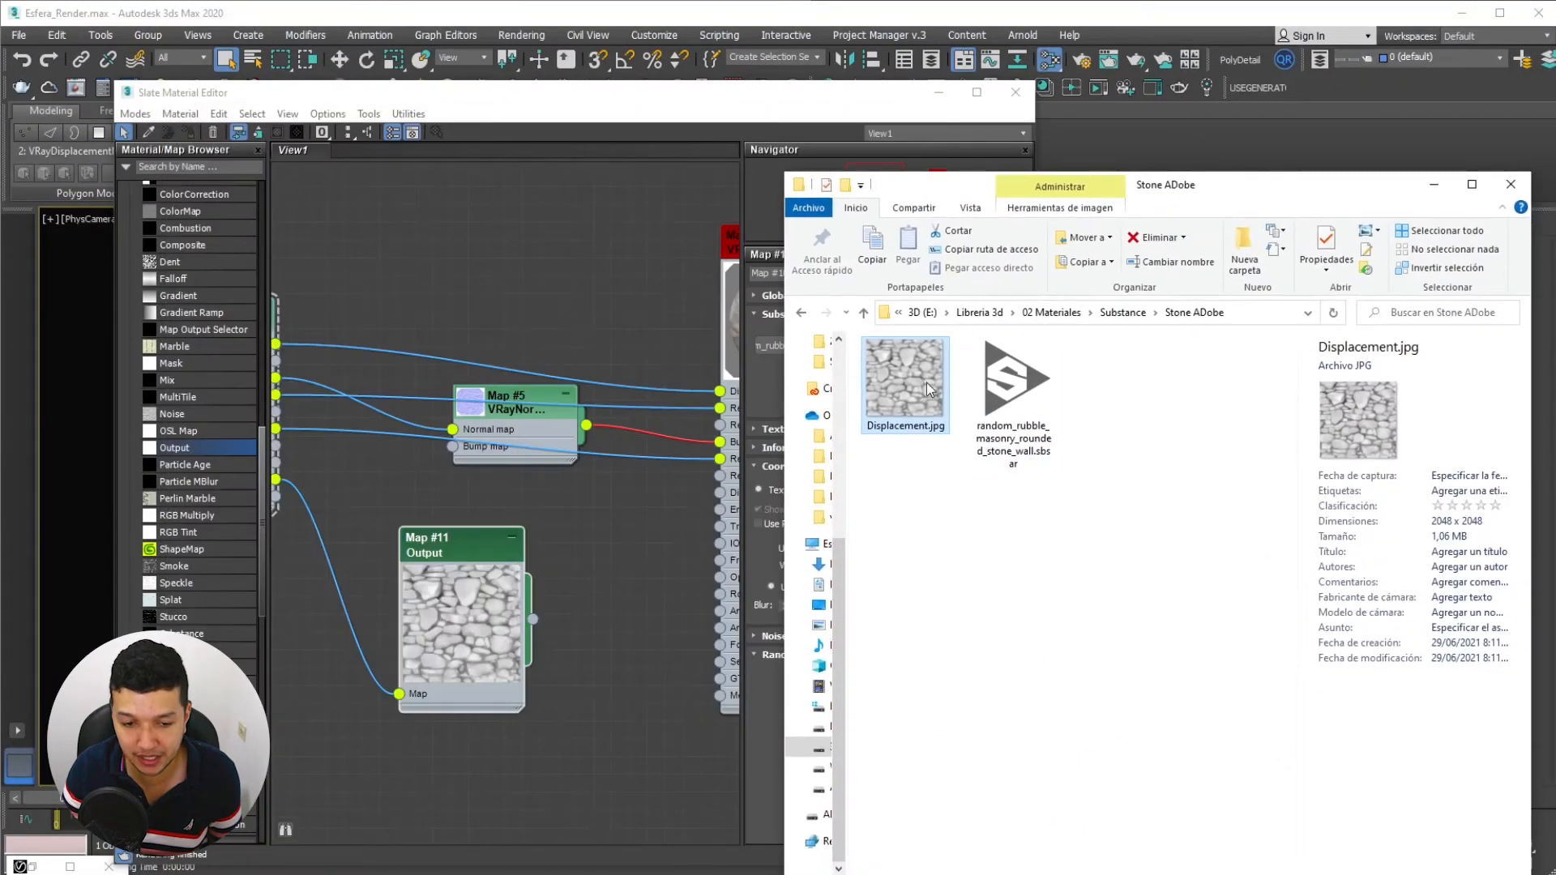
left_click_drag(926, 383, 485, 215)
double_click(484, 214)
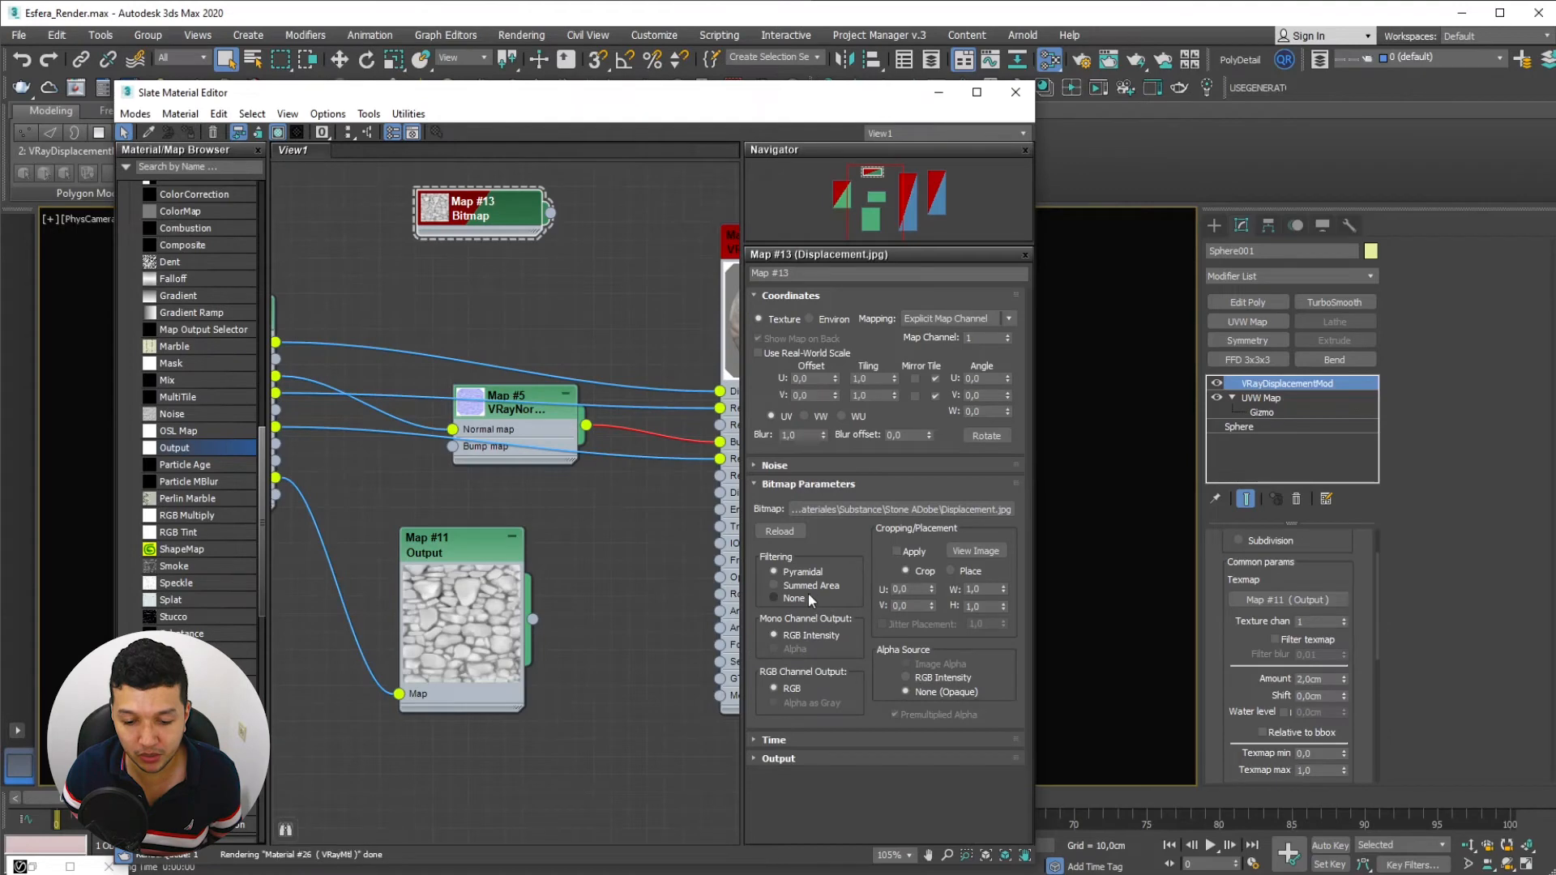
Set the new bitmap's filtering to None and reload Displacement.jpg with a gamma override of 1.0
left_click(921, 509)
left_click(215, 571)
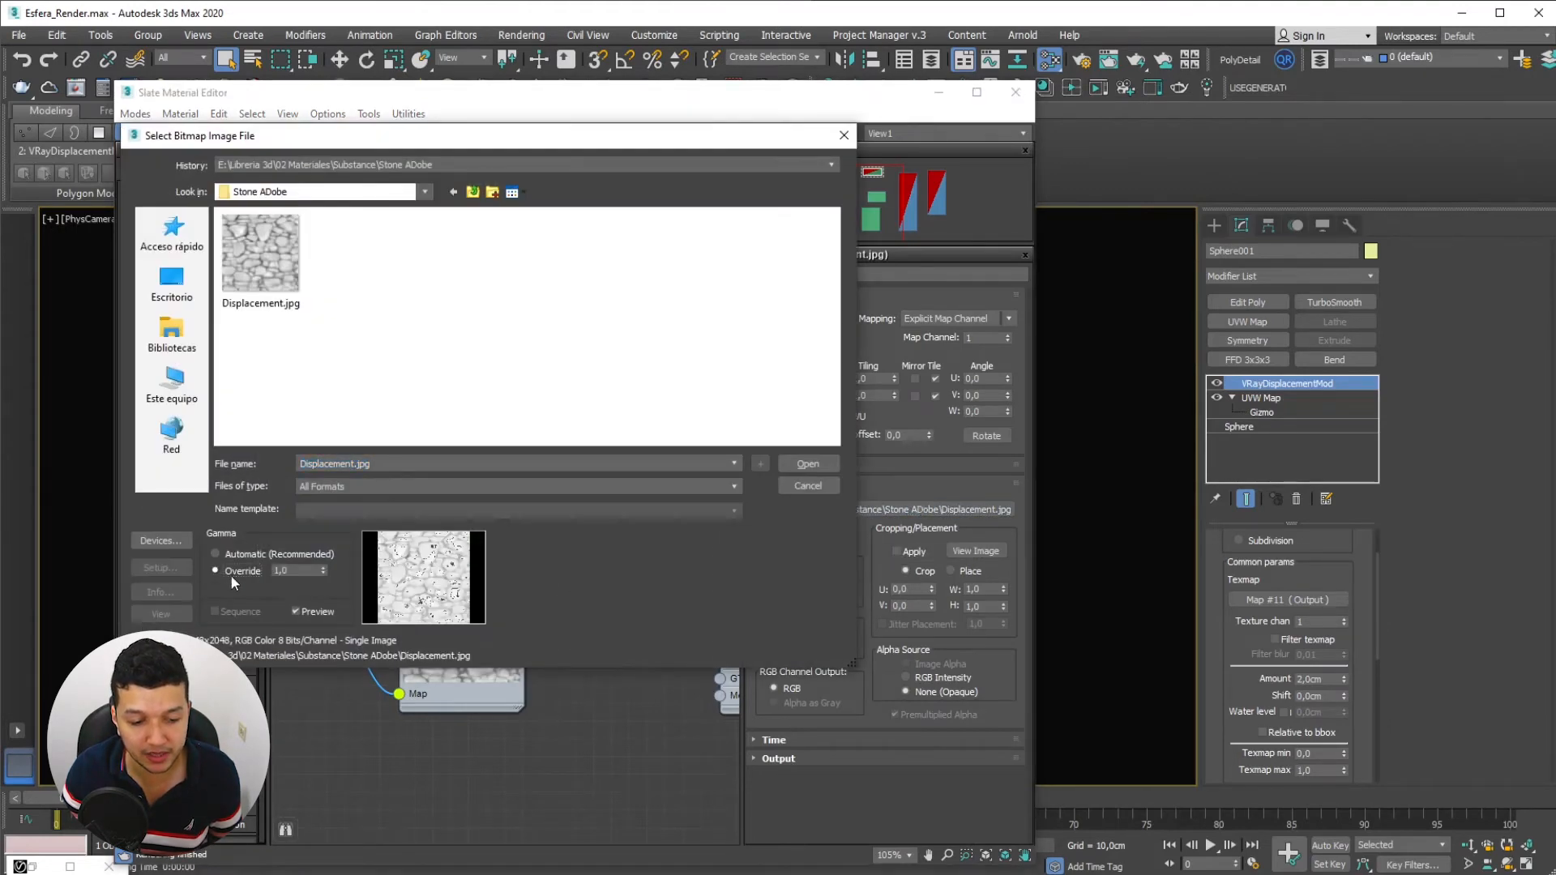
left_click(805, 463)
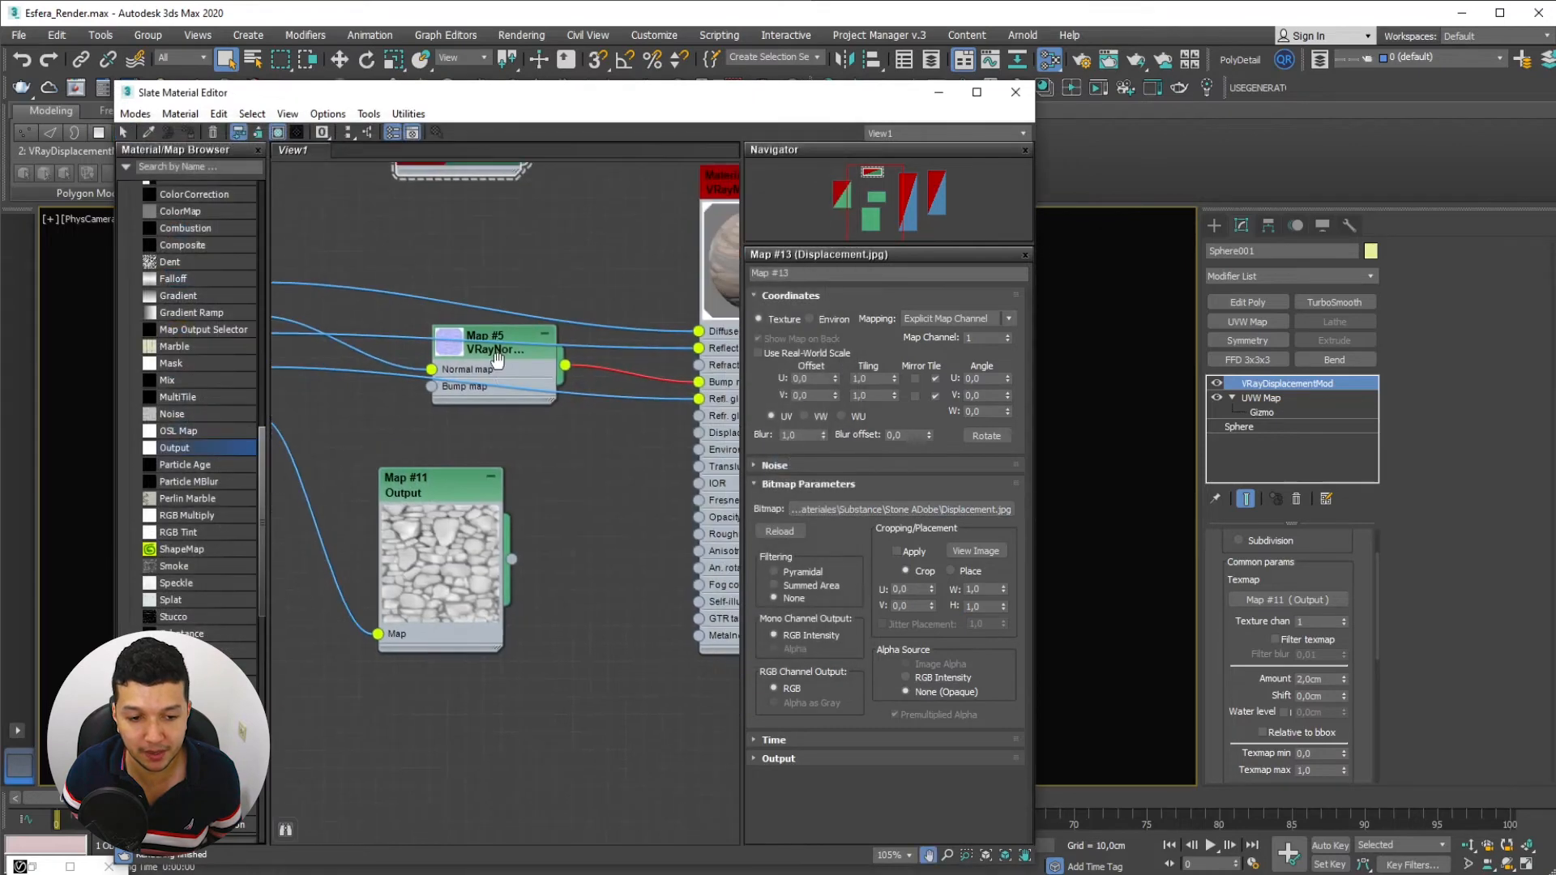
Move the Displacement bitmap node beside the Output map and assign it as the texmap of the sphere's VRayDisplacementMod
left_click_drag(486, 259, 593, 567)
middle_click_drag(592, 567, 517, 400)
left_click_drag(560, 390, 1295, 600)
left_click(742, 503)
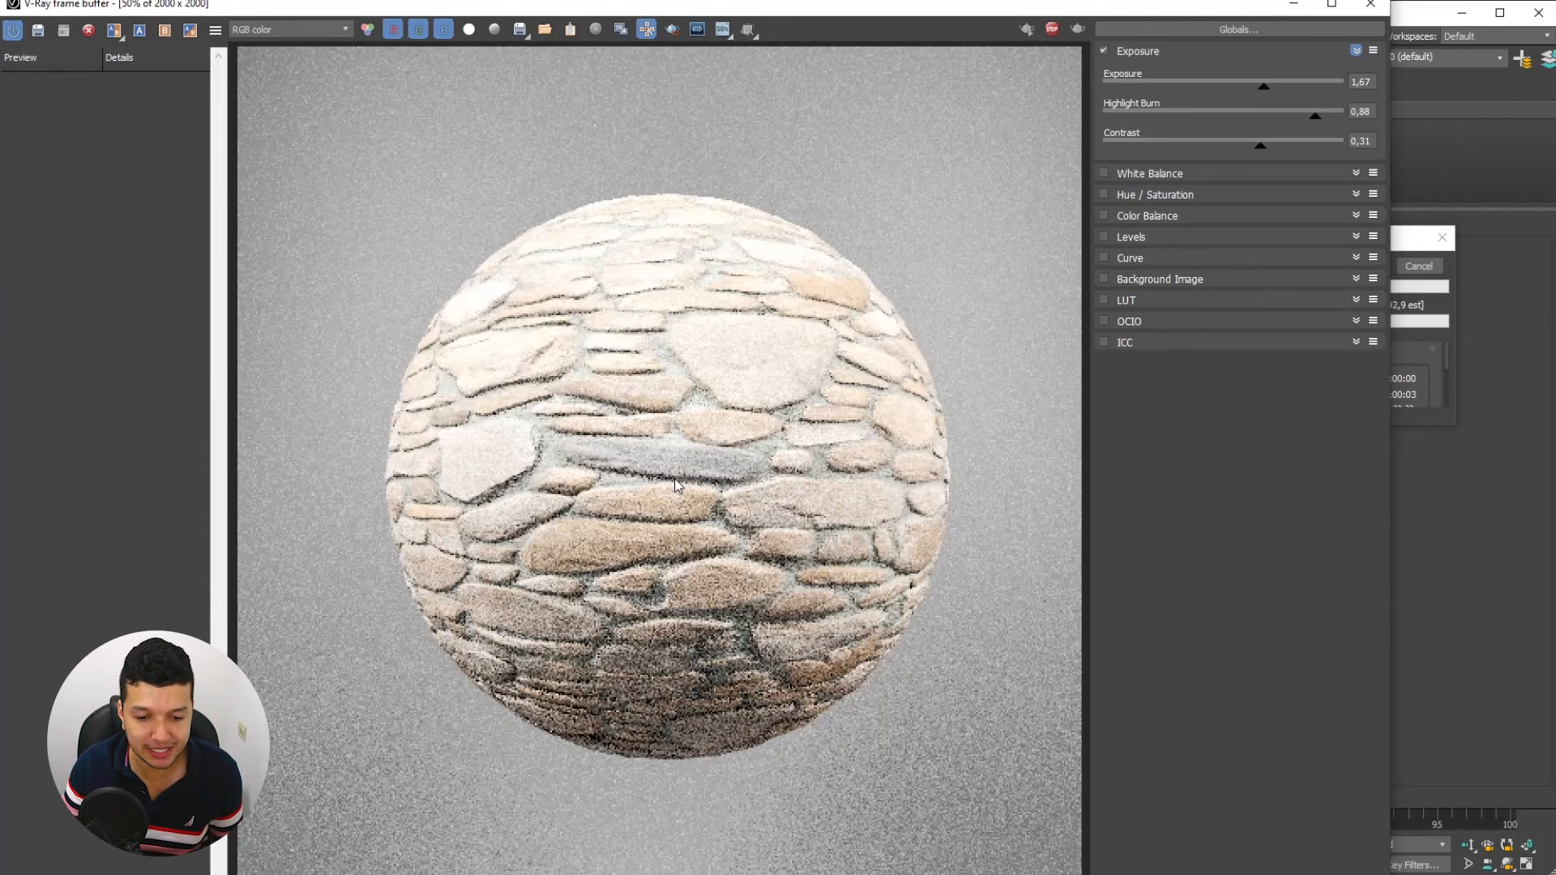
Examine the rendered sphere's bitmap-driven stone displacement at 100% zoom, return to the full view, and cancel the render
double_click(687, 479)
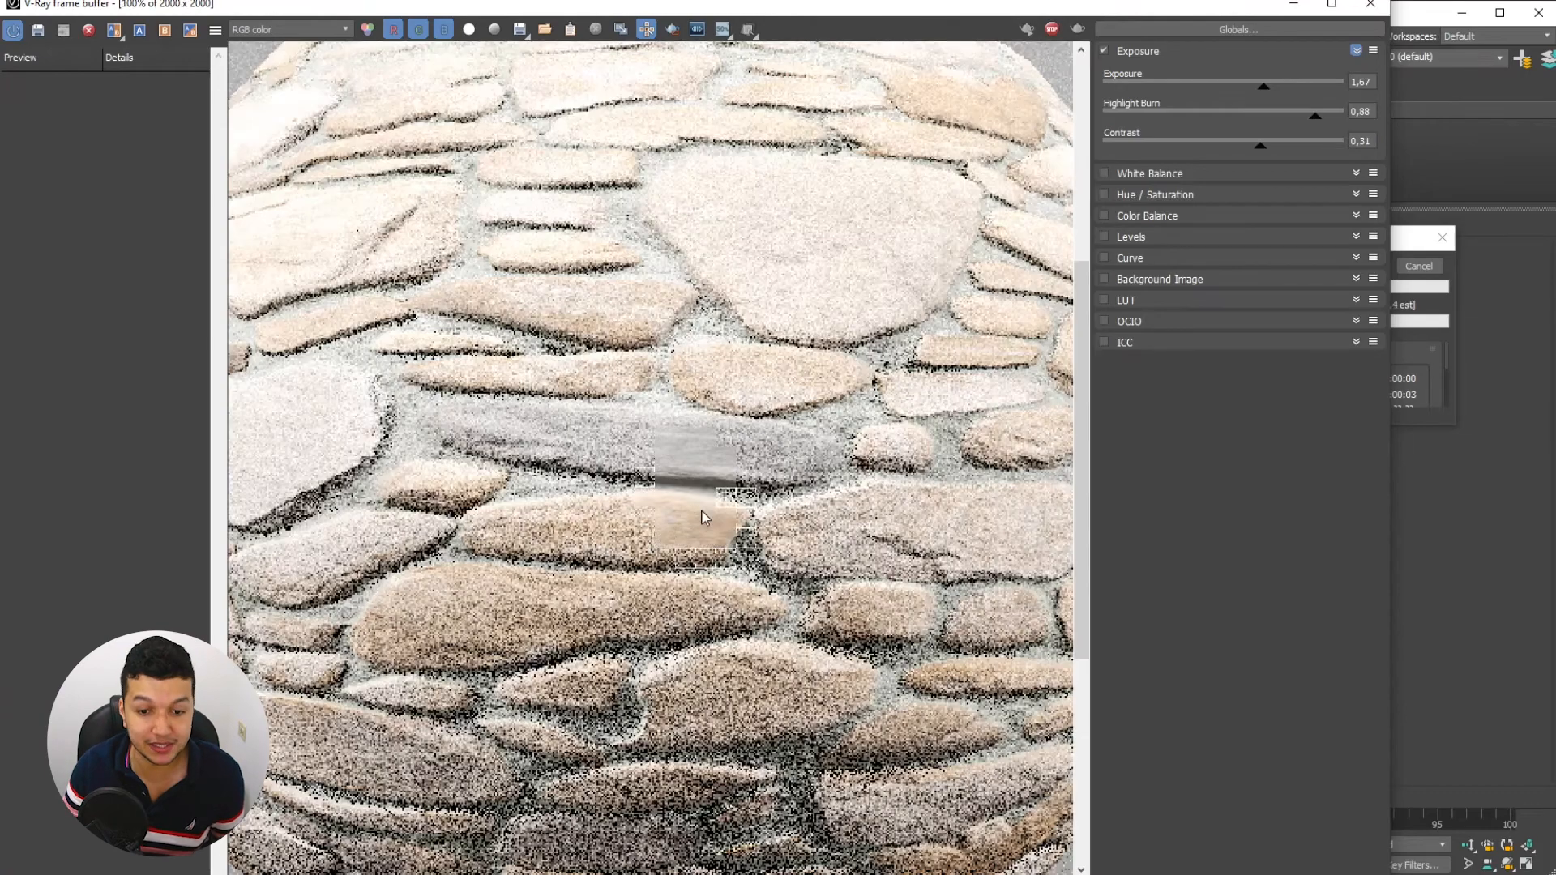
double_click(702, 518)
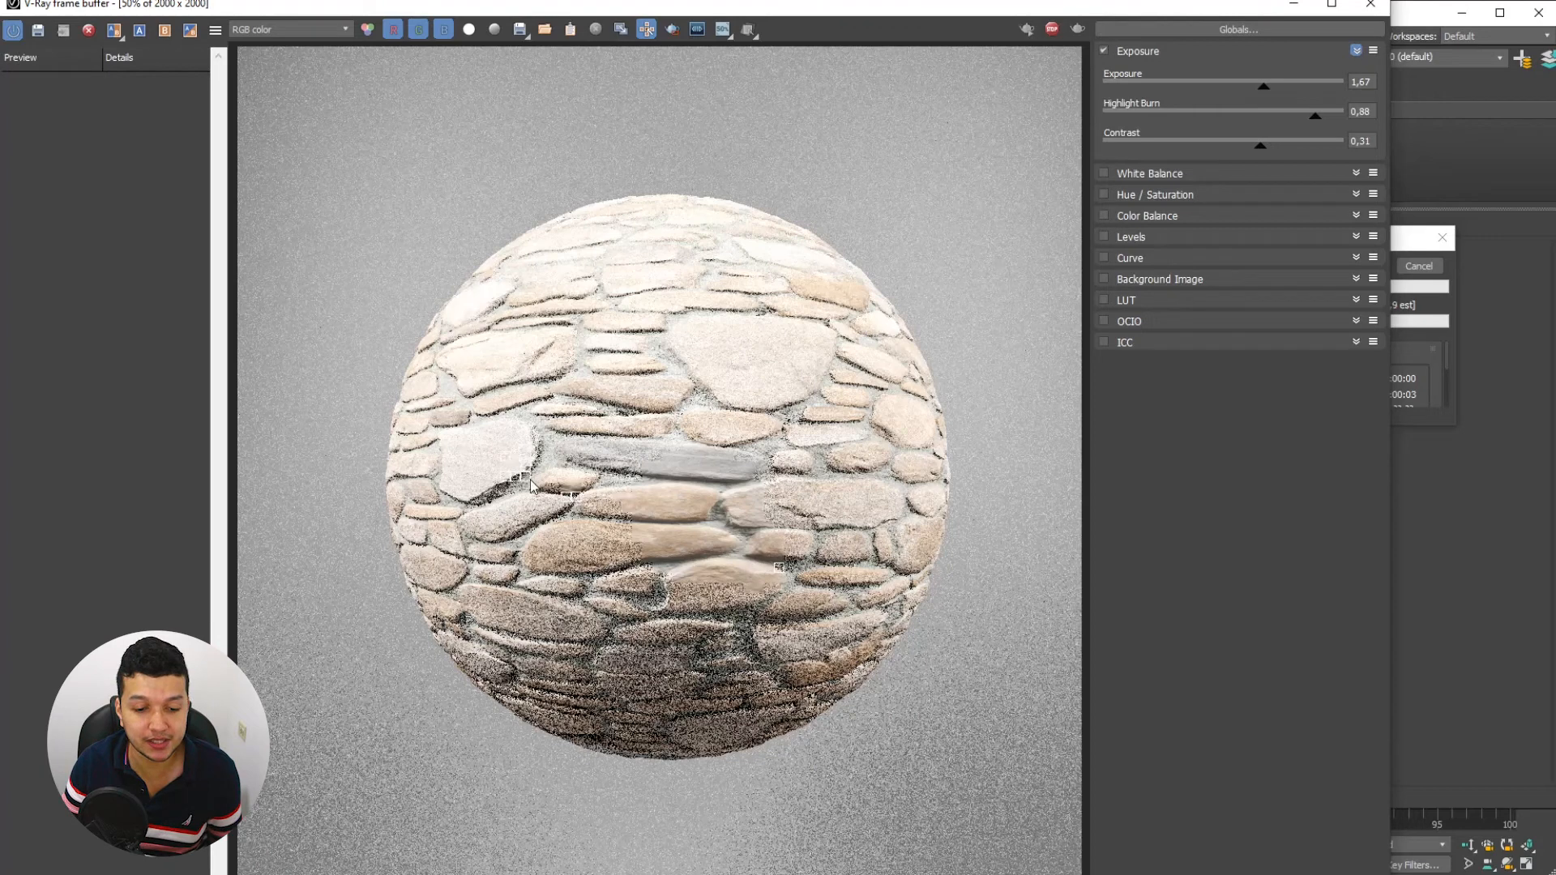
left_click(1428, 275)
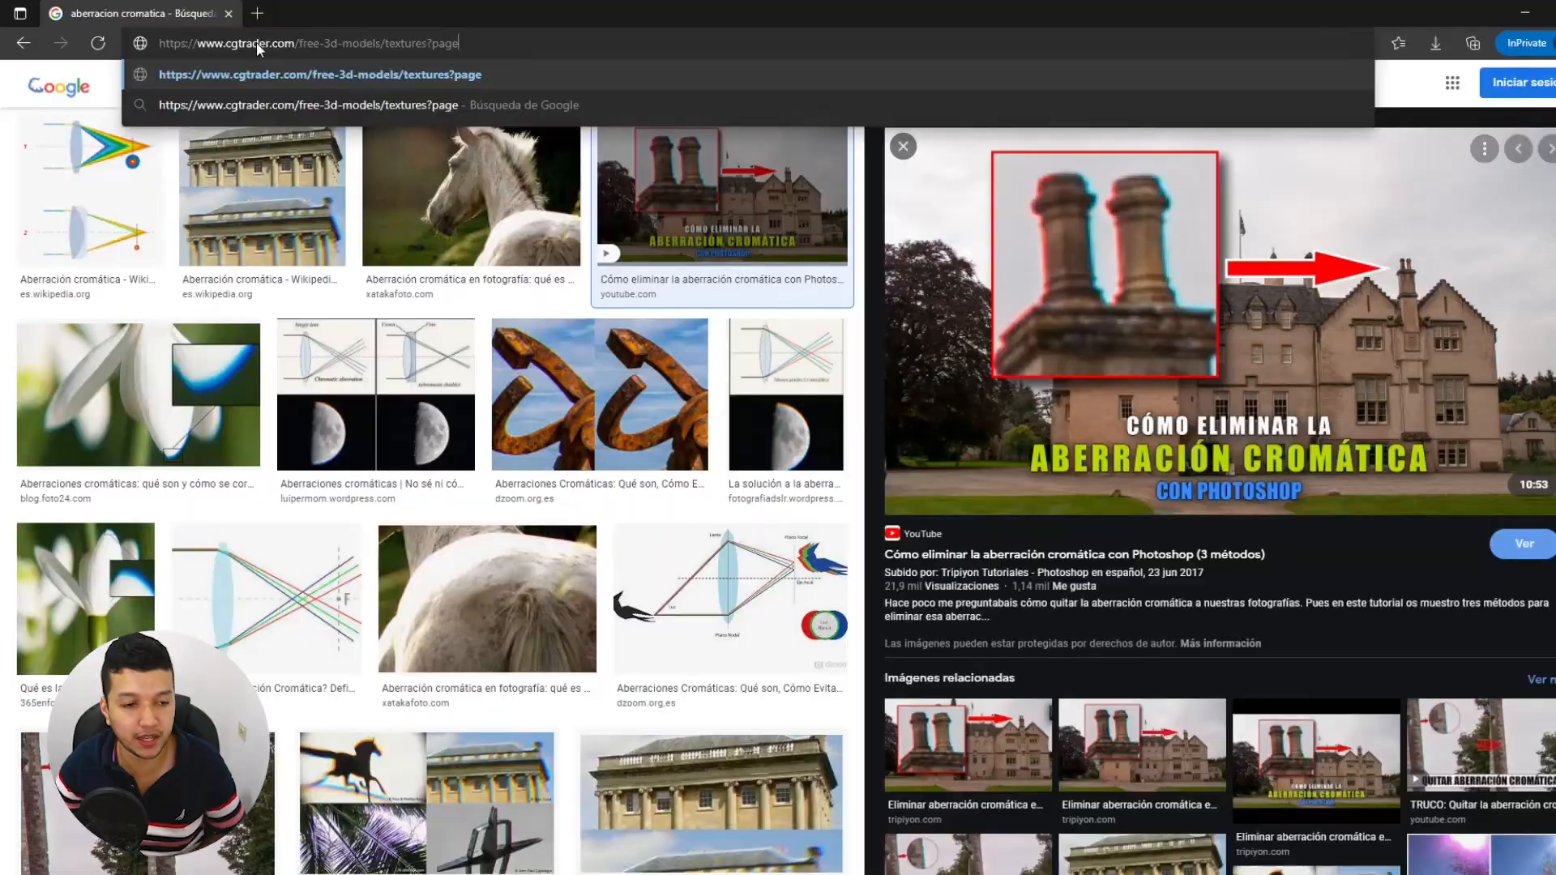
Open CGTrader's free CG textures page in the web browser and look through the listed materials
key("Return")
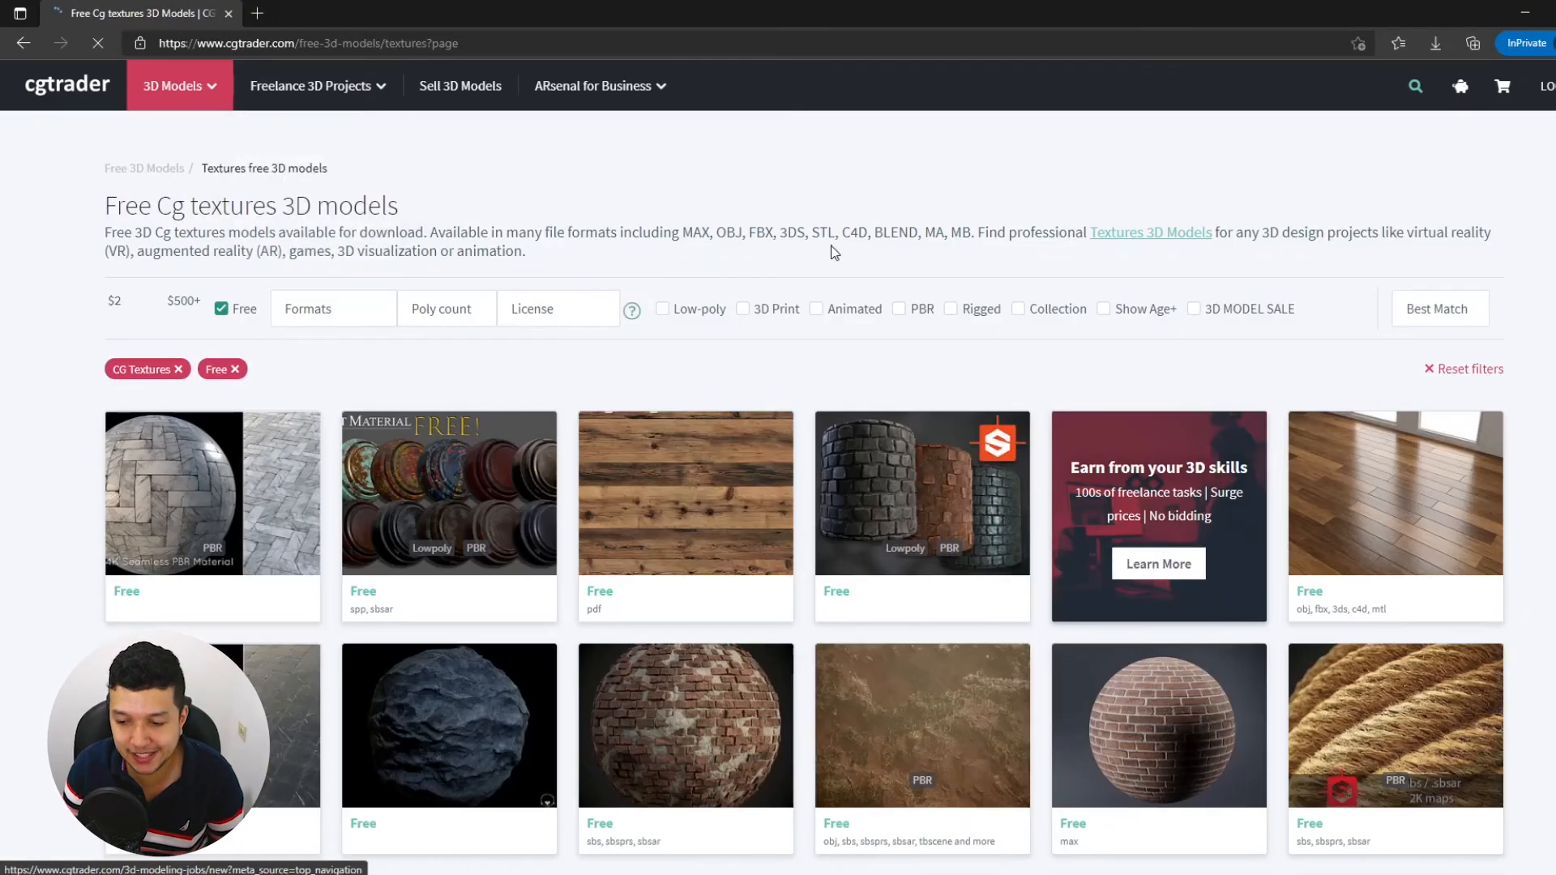
scroll(726, 251, "down", 3)
left_click_drag(460, 47, 453, 49)
scroll(1491, 464, "down", 1)
scroll(1491, 463, "down", 1)
left_click(1509, 447)
mouse_move(1339, 421)
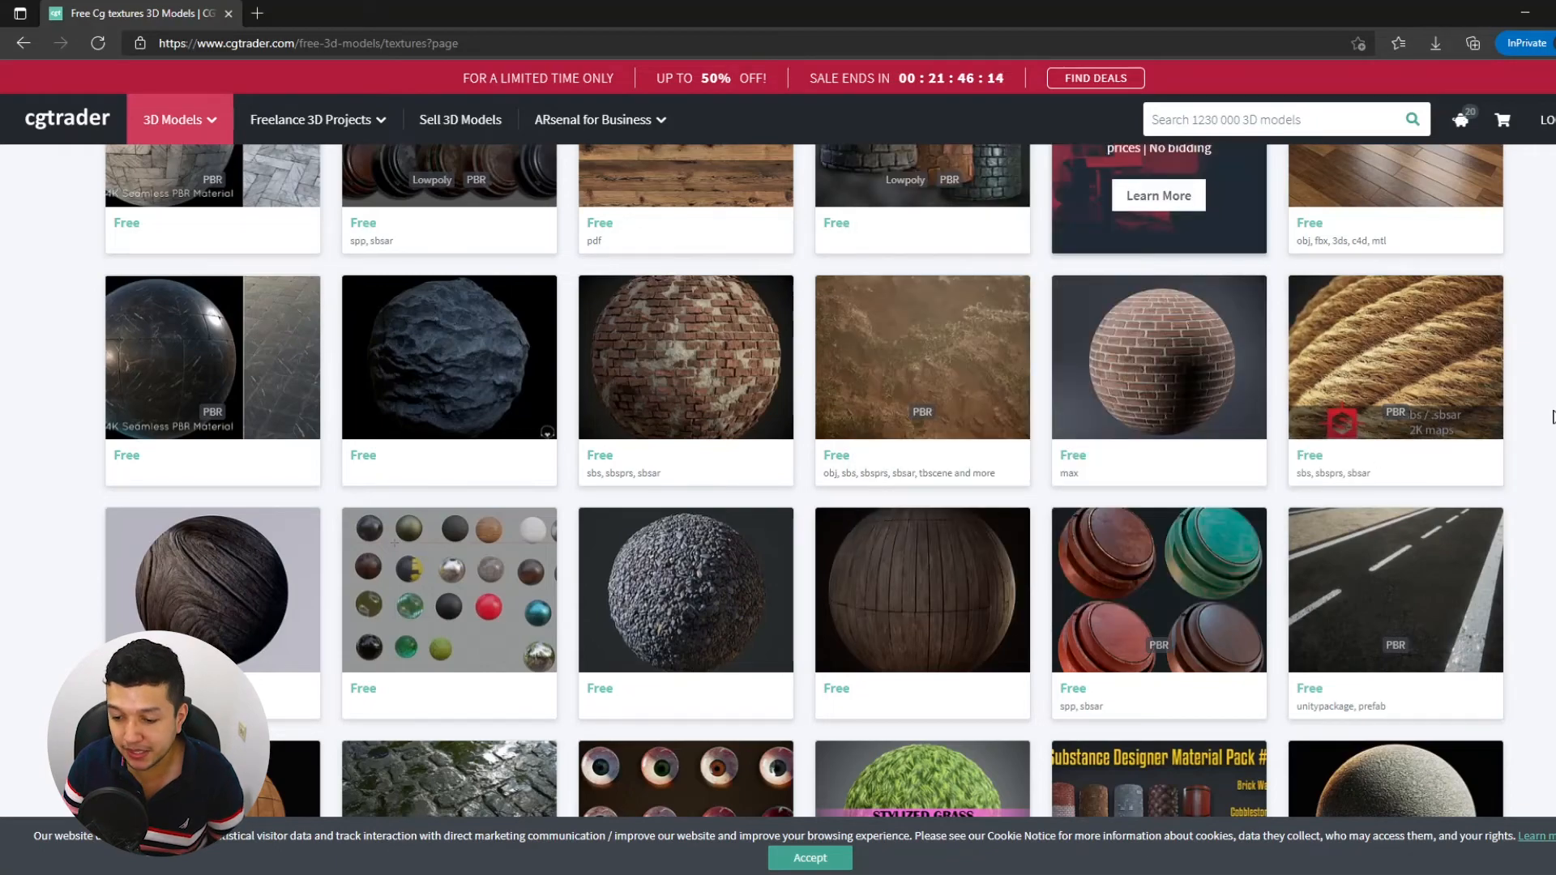
scroll(1549, 422, "down", 2)
scroll(1514, 438, "down", 4)
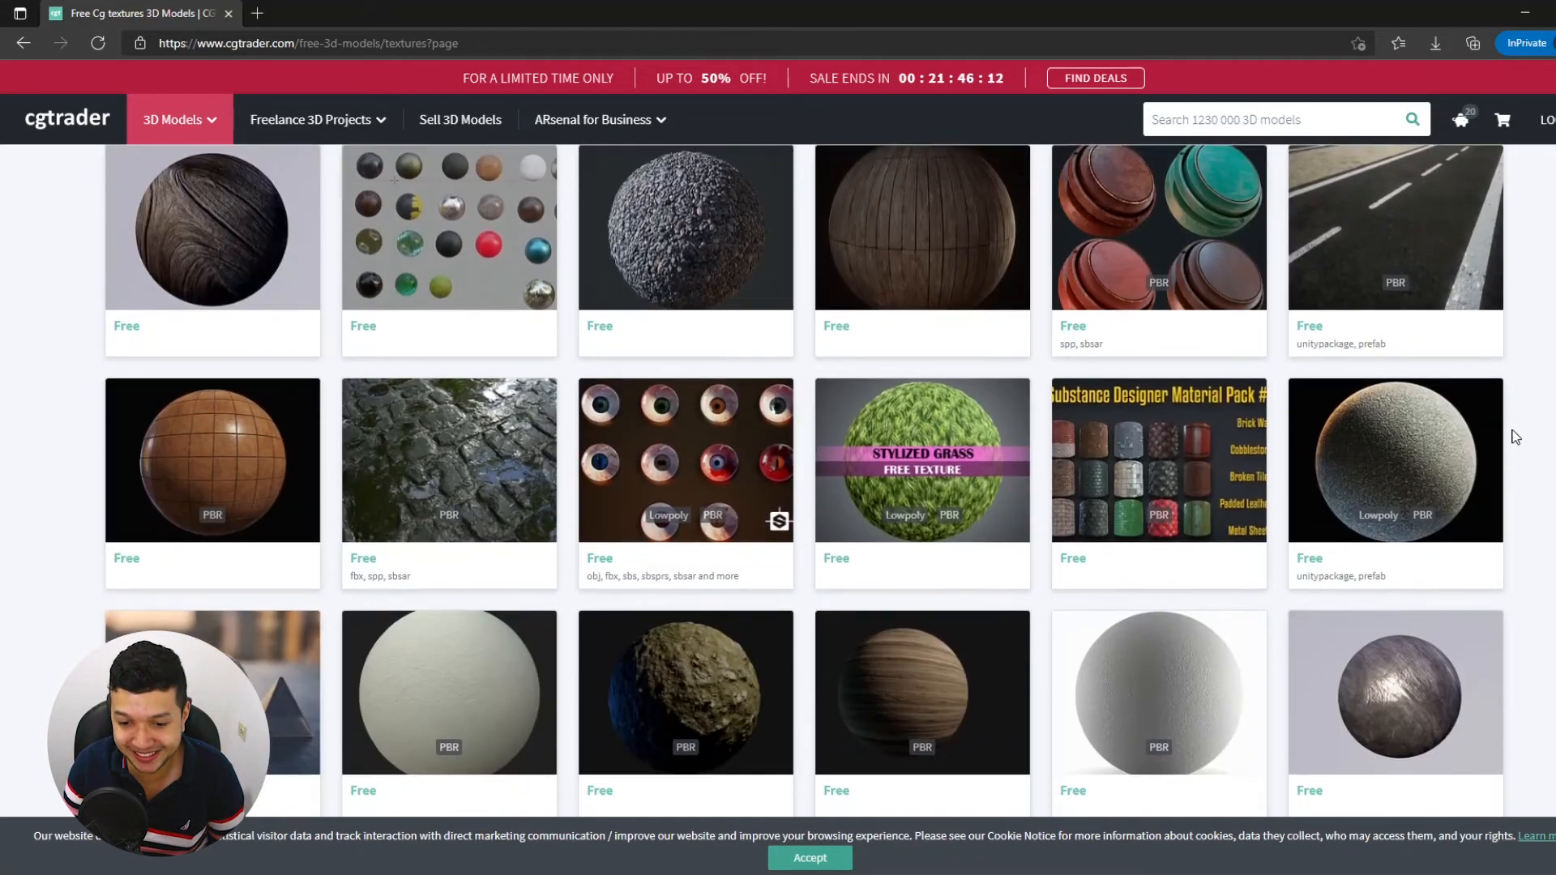
scroll(1514, 438, "up", 6)
scroll(1514, 438, "down", 3)
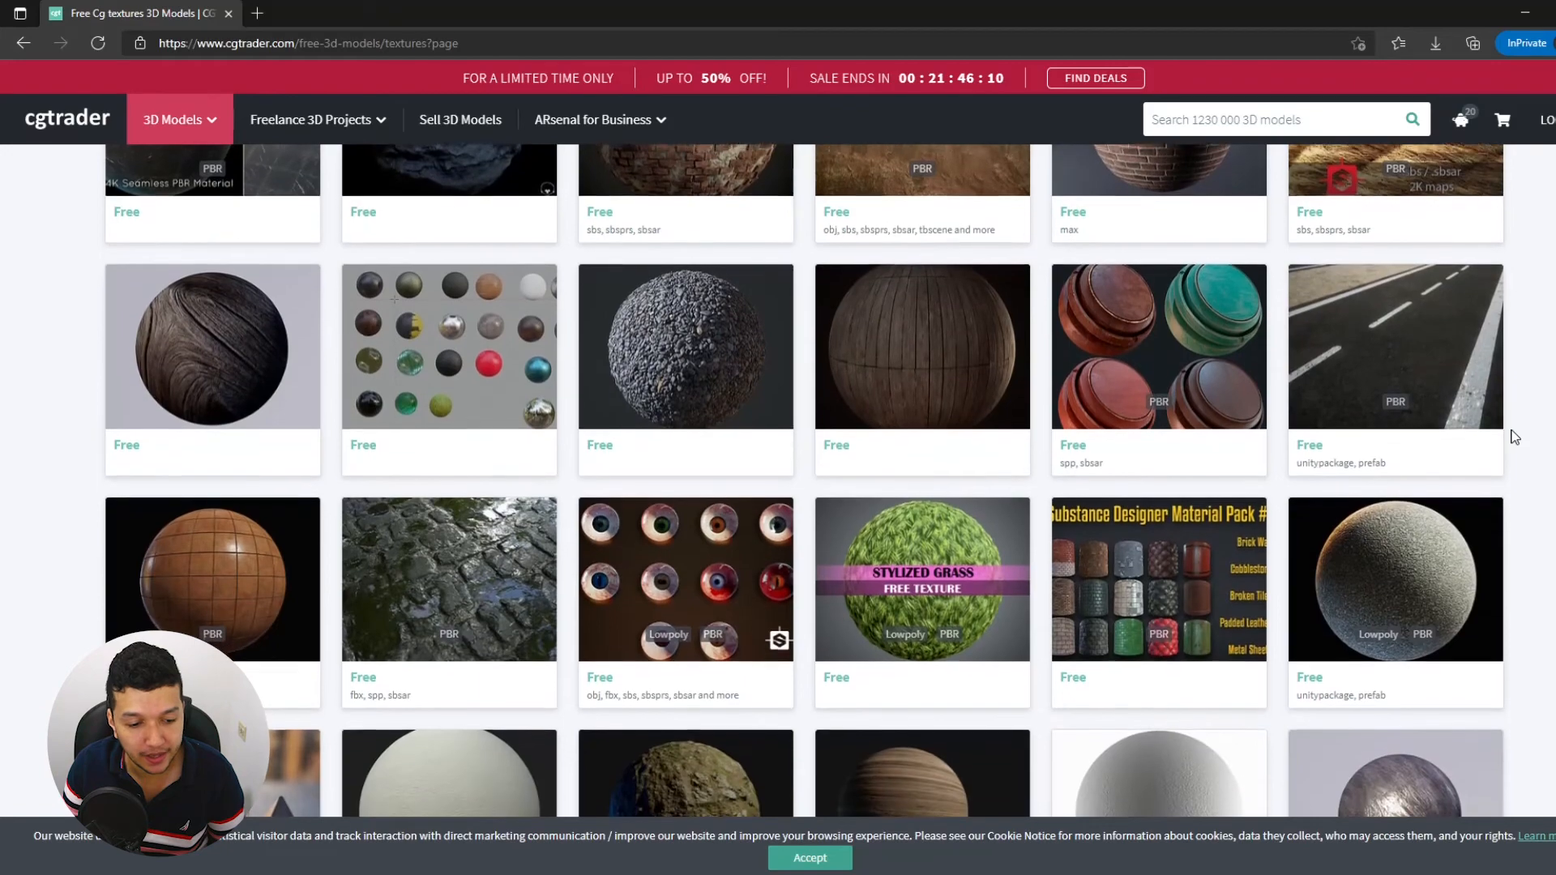
scroll(1514, 438, "up", 3)
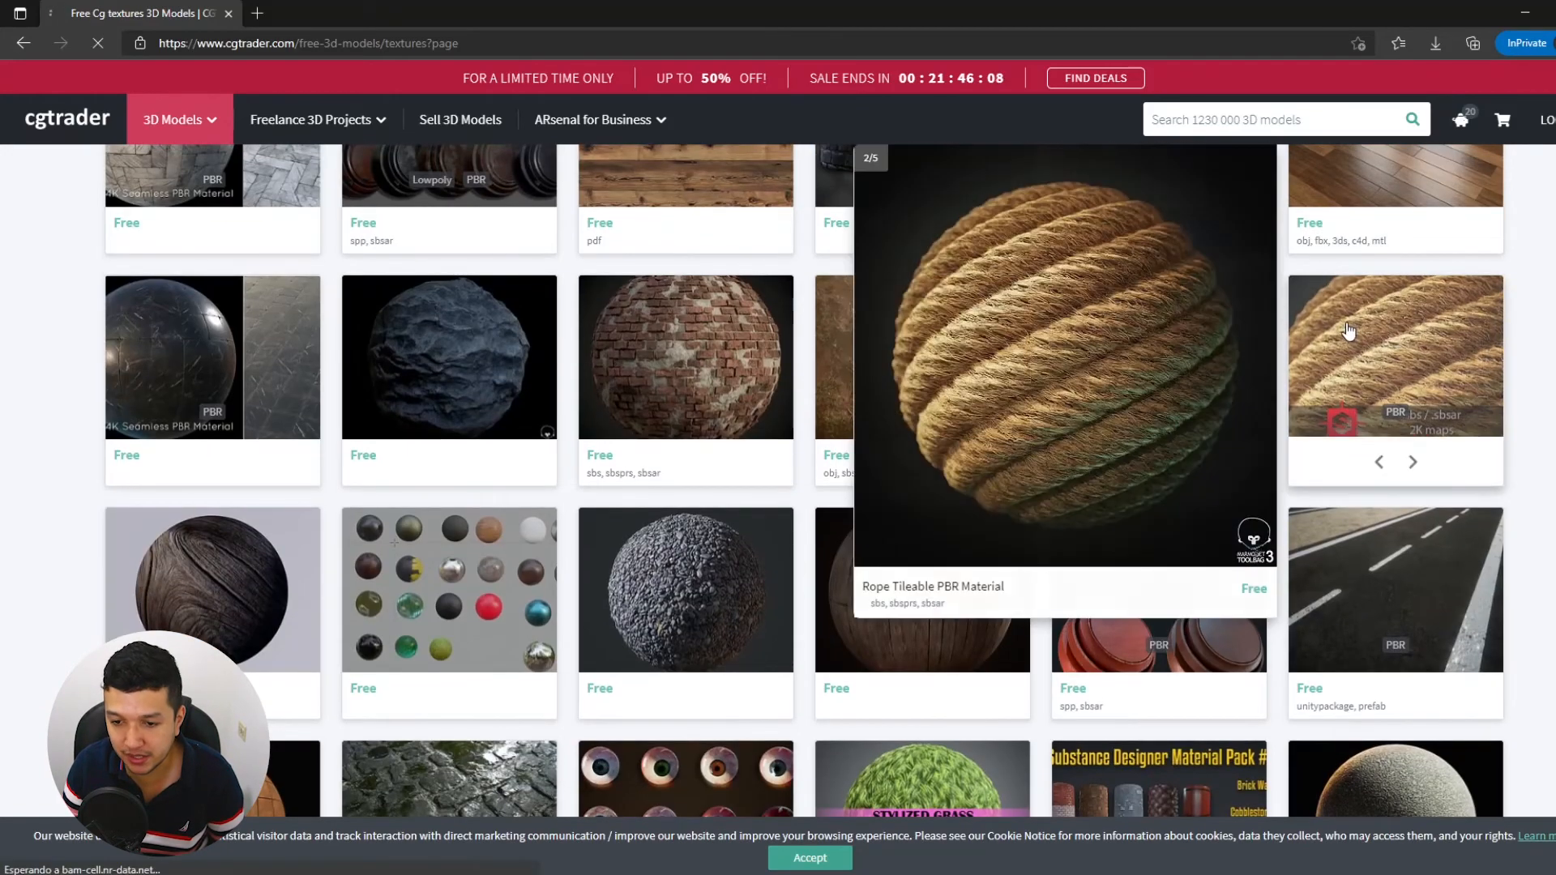
Open the Rope Tileable PBR Material and examine its preview, file formats and description
left_click(1348, 330)
scroll(678, 596, "down", 2)
scroll(676, 583, "down", 2)
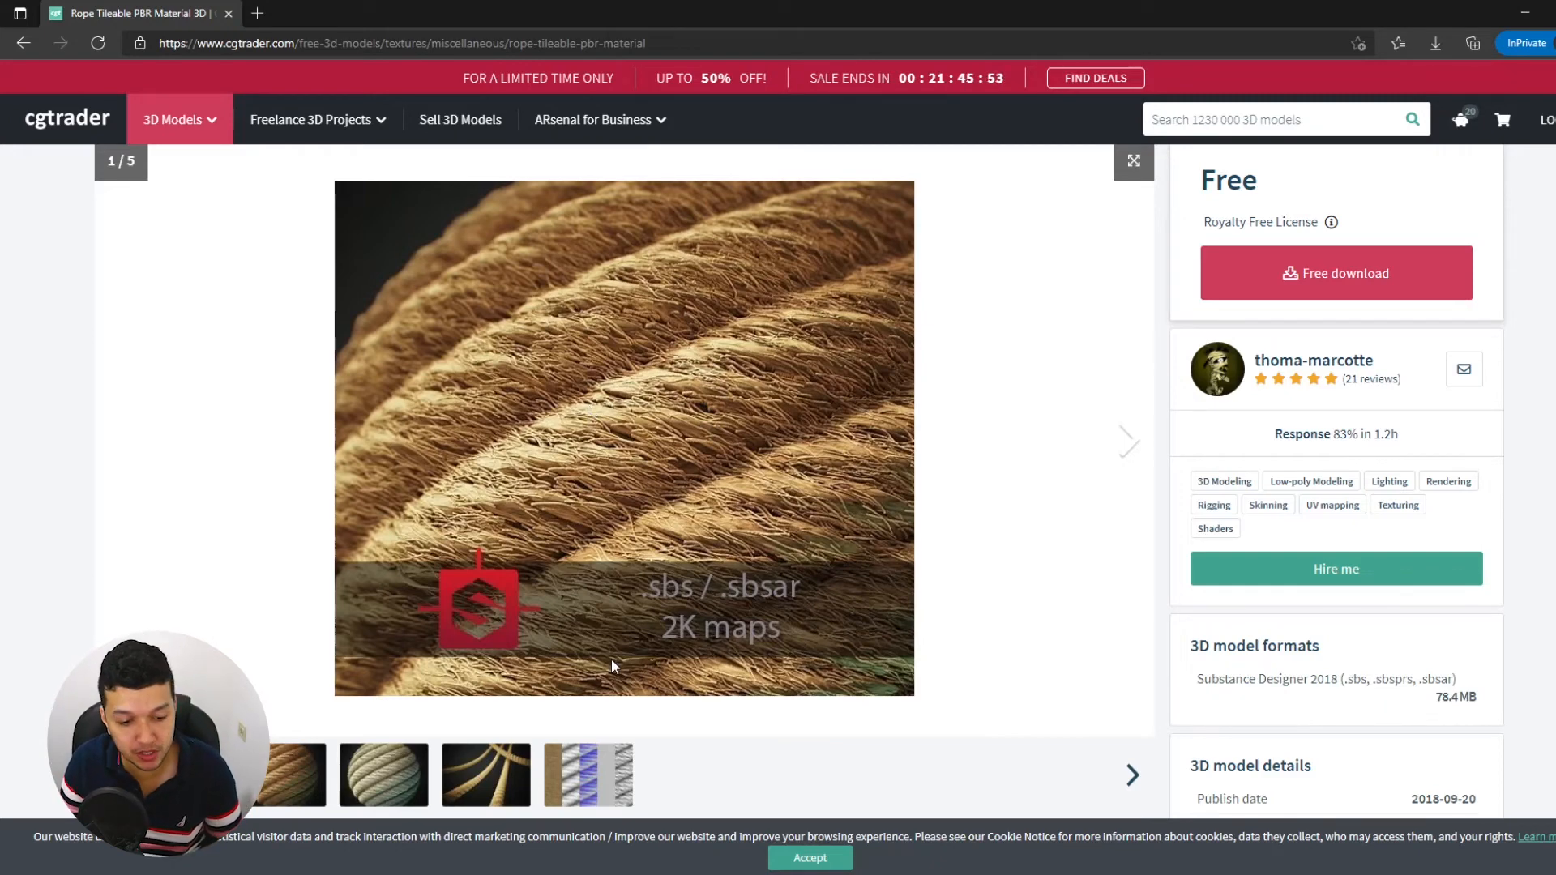
scroll(611, 666, "down", 5)
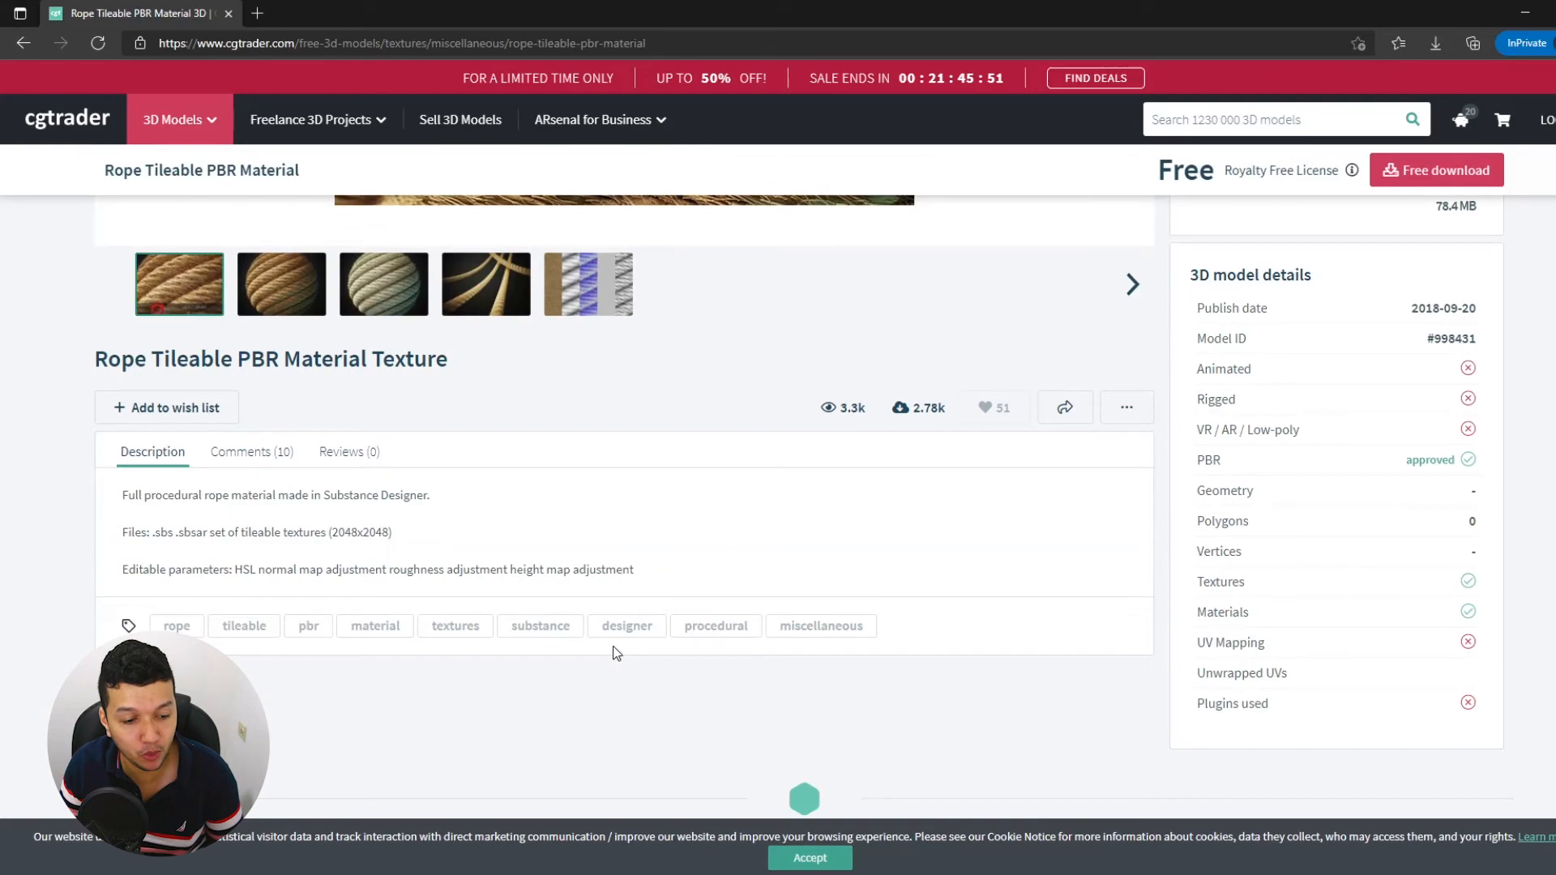
scroll(613, 645, "up", 3)
Return to the free textures listing, open the Terrain - 8K CC0 material and read its description
key("alt+Left")
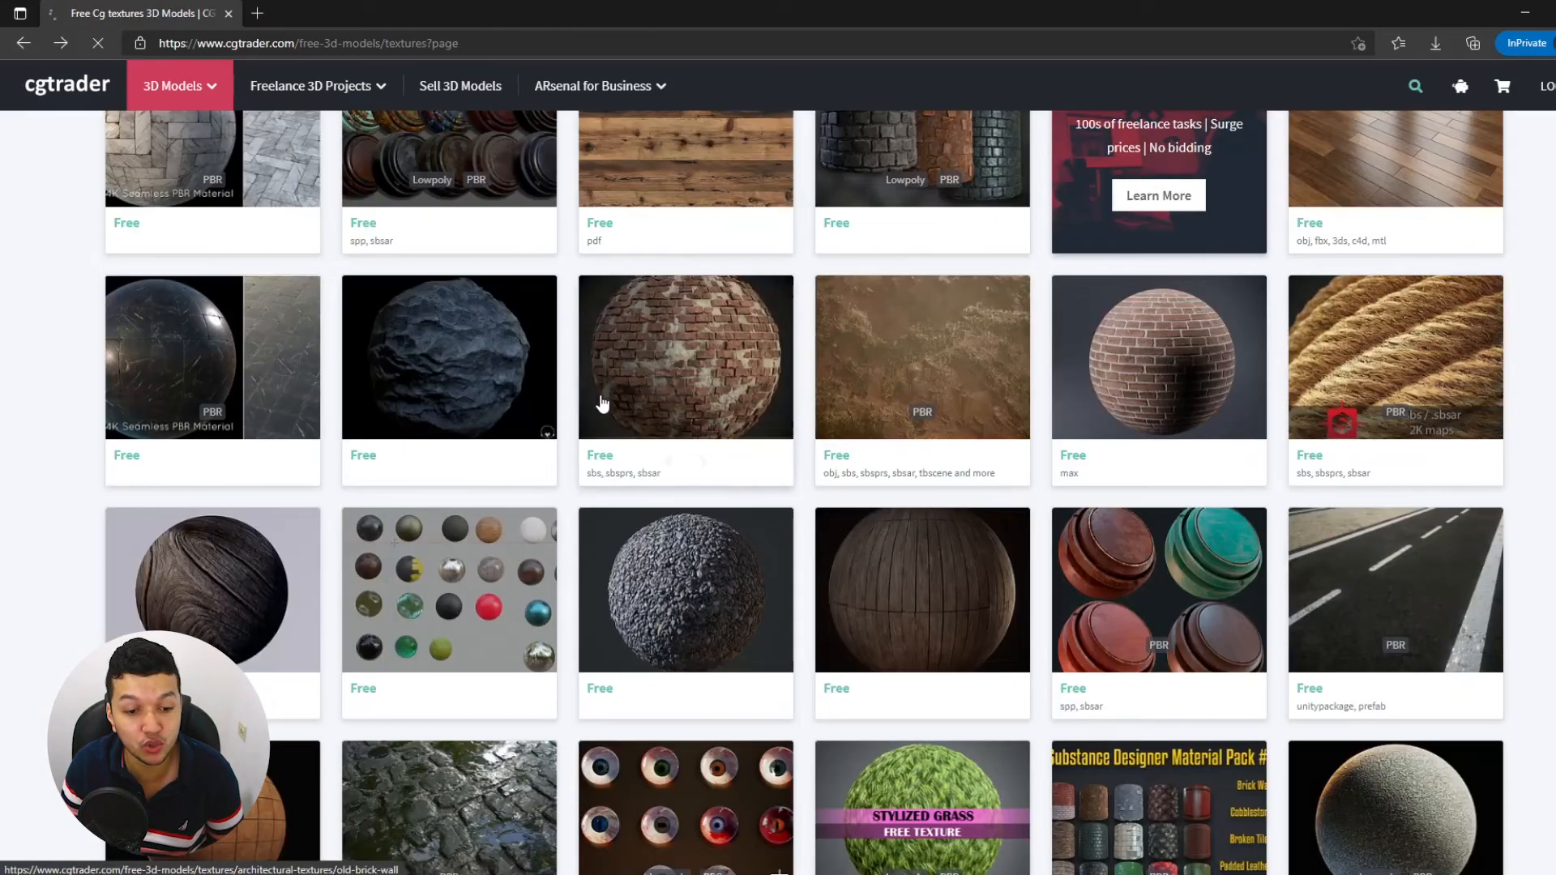
scroll(672, 438, "down", 5)
scroll(672, 438, "up", 2)
scroll(792, 598, "down", 4)
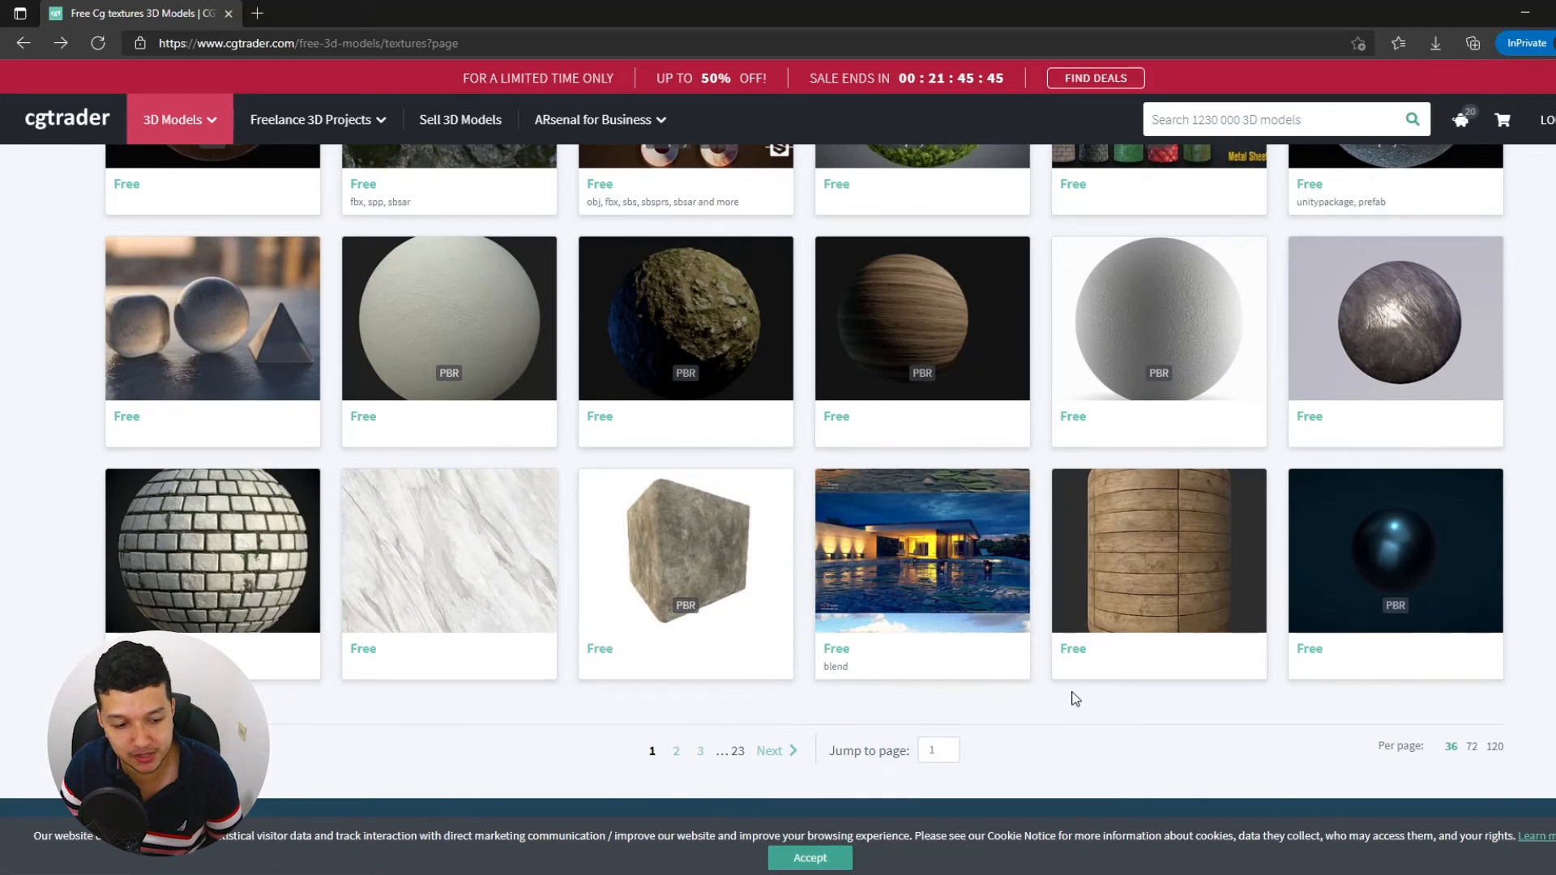
left_click(705, 323)
scroll(1228, 403, "down", 2)
scroll(590, 498, "up", 2)
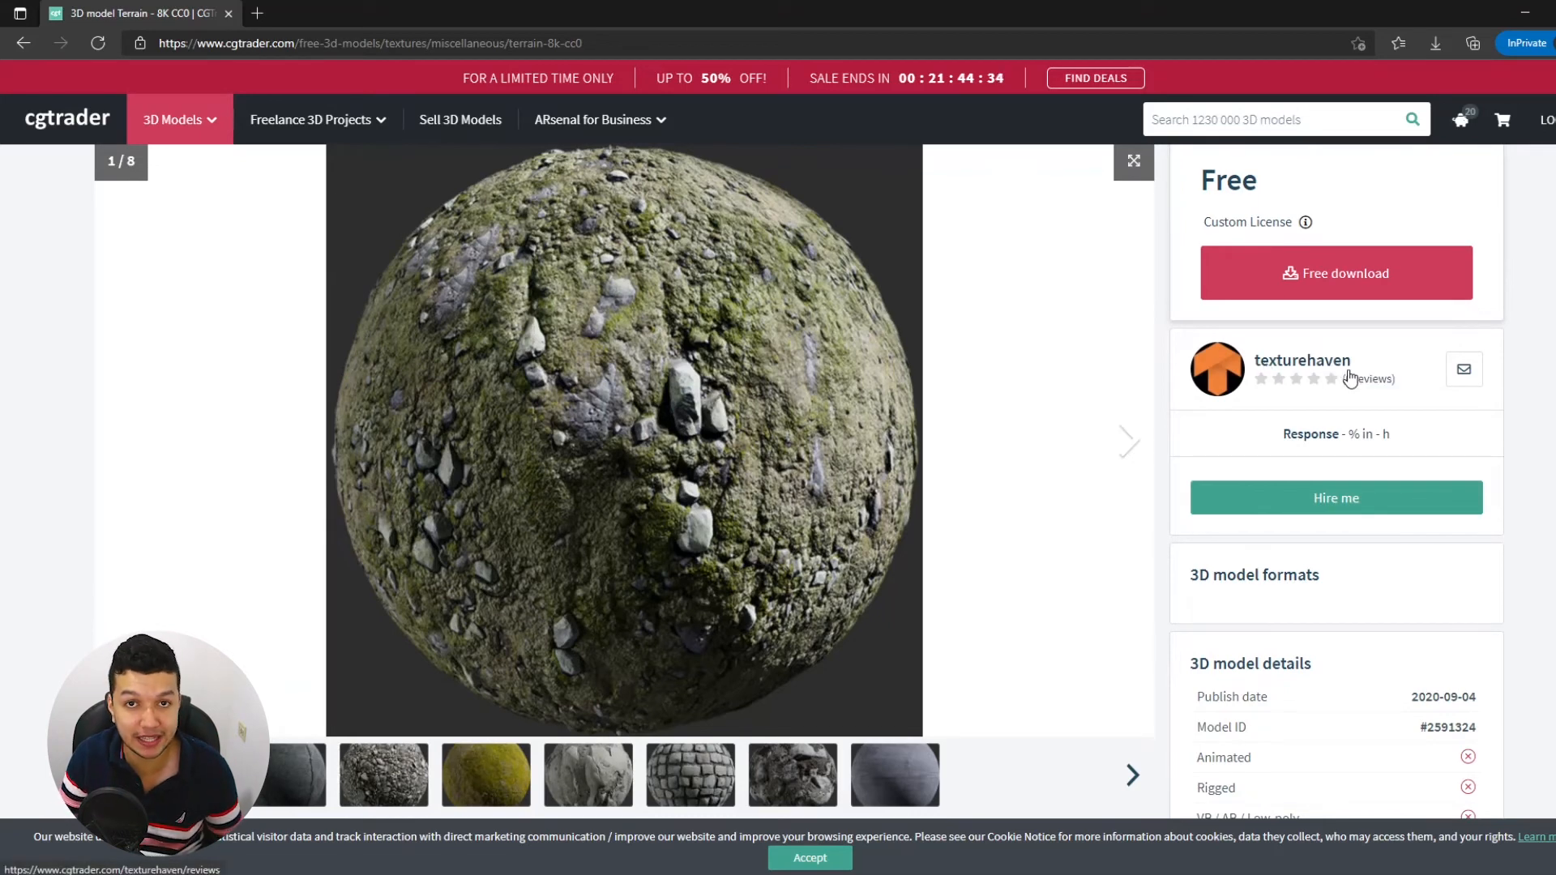
scroll(1002, 439, "down", 10)
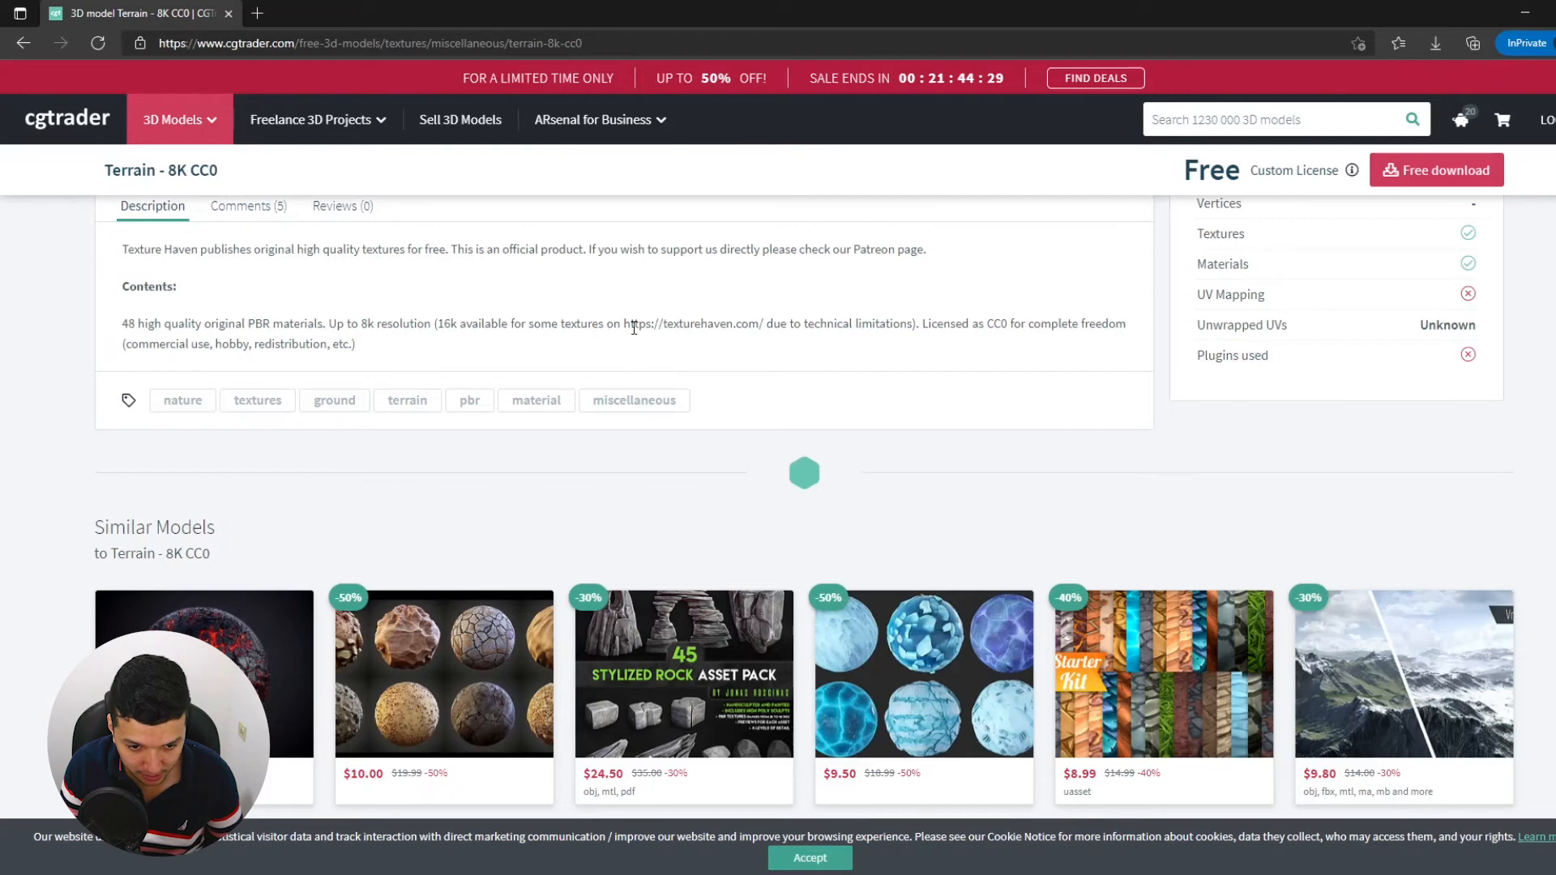
Copy the texturehaven.com address from the Terrain description and open the site in a new browser tab
left_click_drag(626, 324, 763, 324)
key("ctrl+c")
left_click(257, 13)
key("ctrl+v")
key("Return")
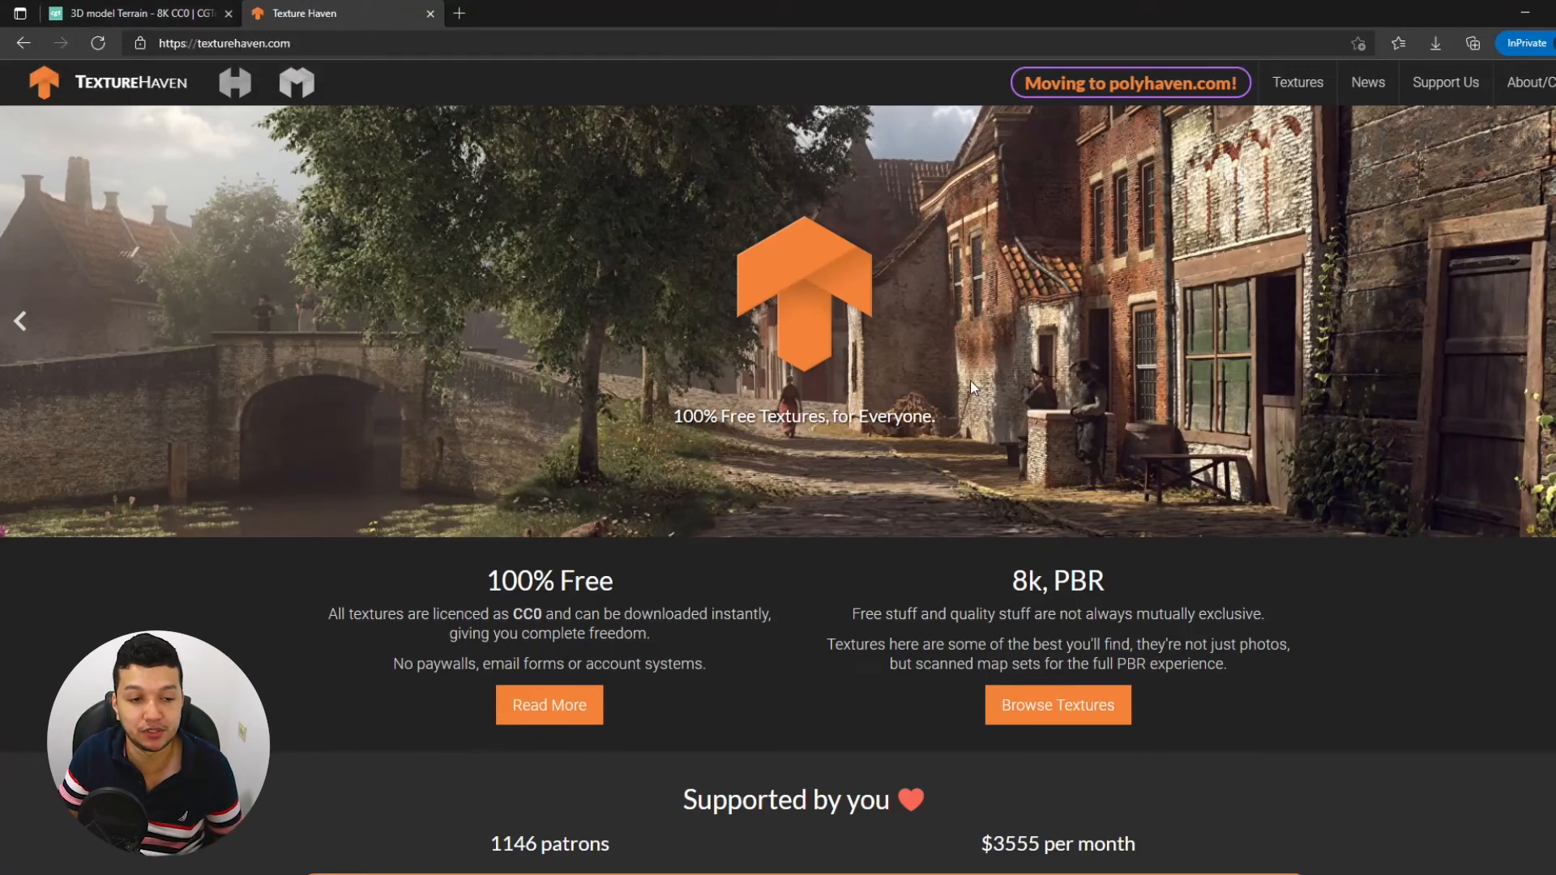
Open Texture Haven's full textures collection and look through the available materials
left_click(1306, 85)
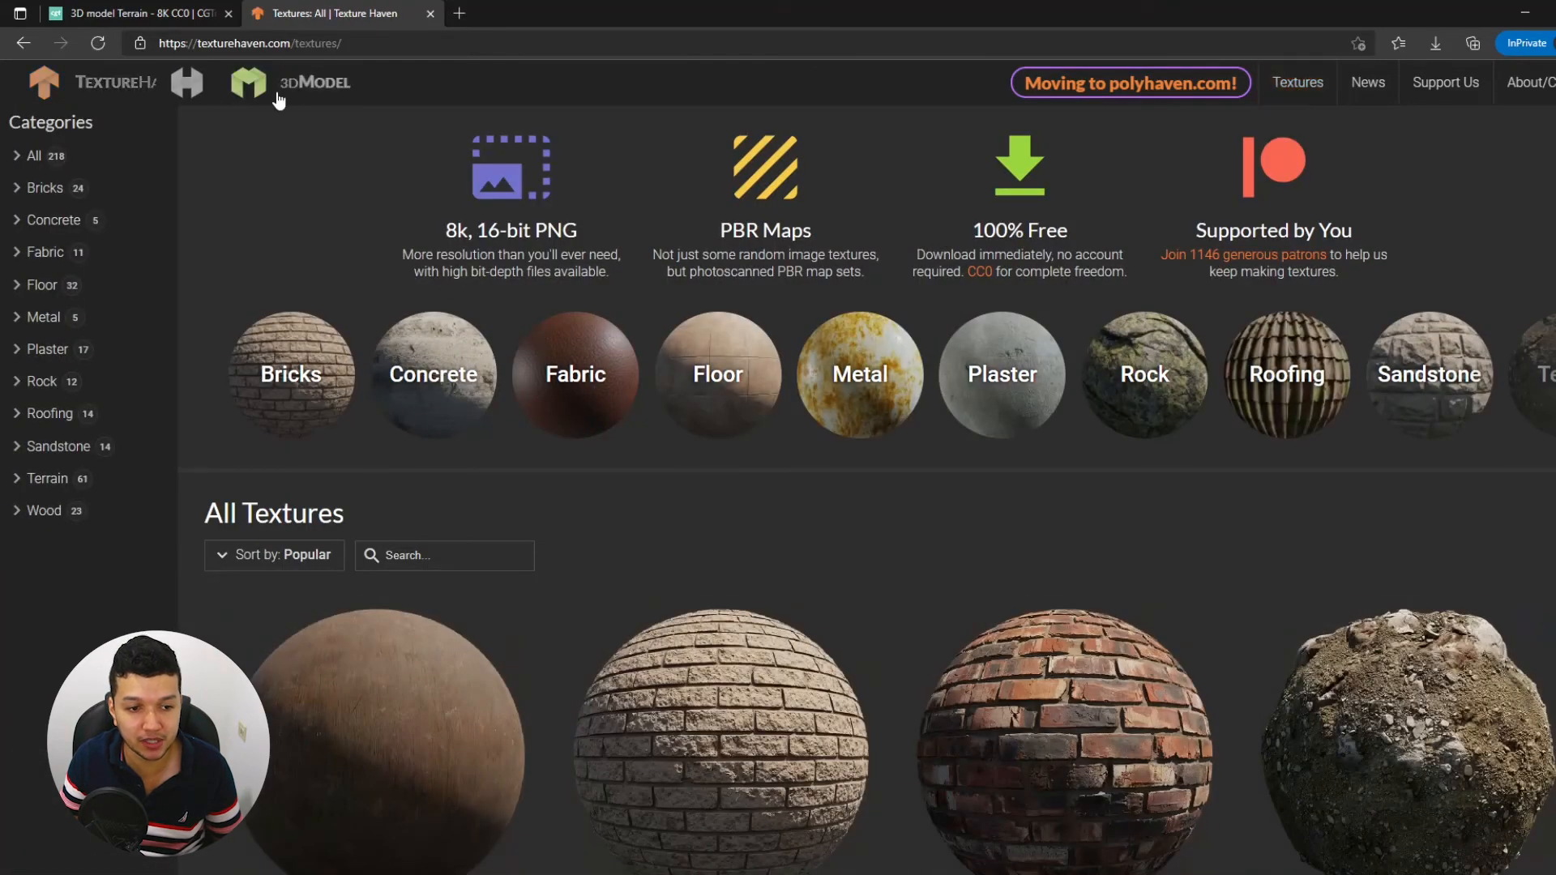
scroll(929, 432, "down", 5)
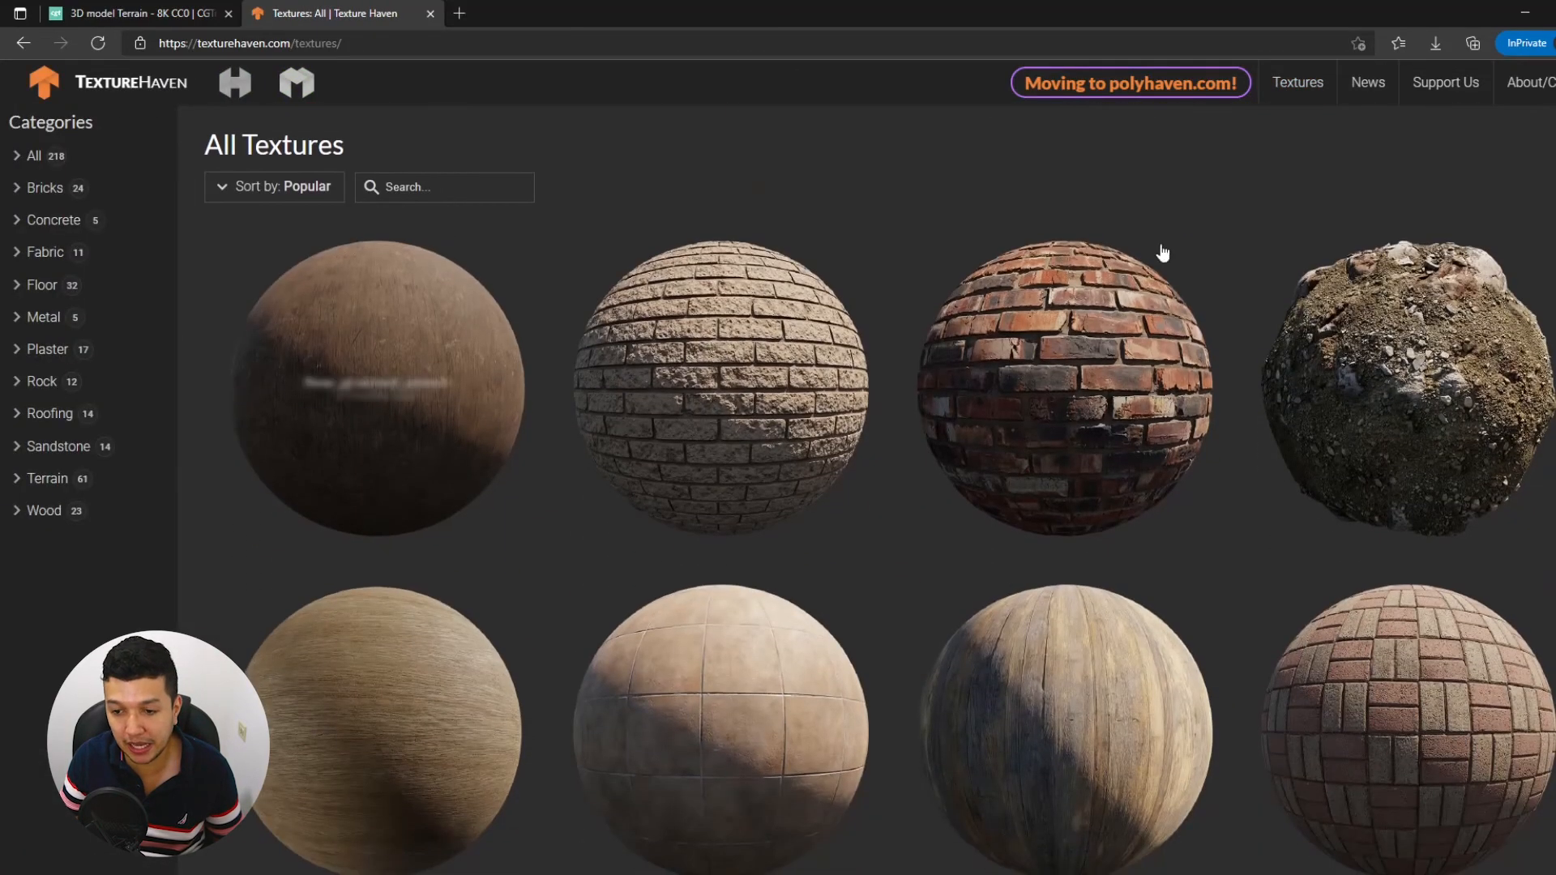
scroll(929, 432, "down", 12)
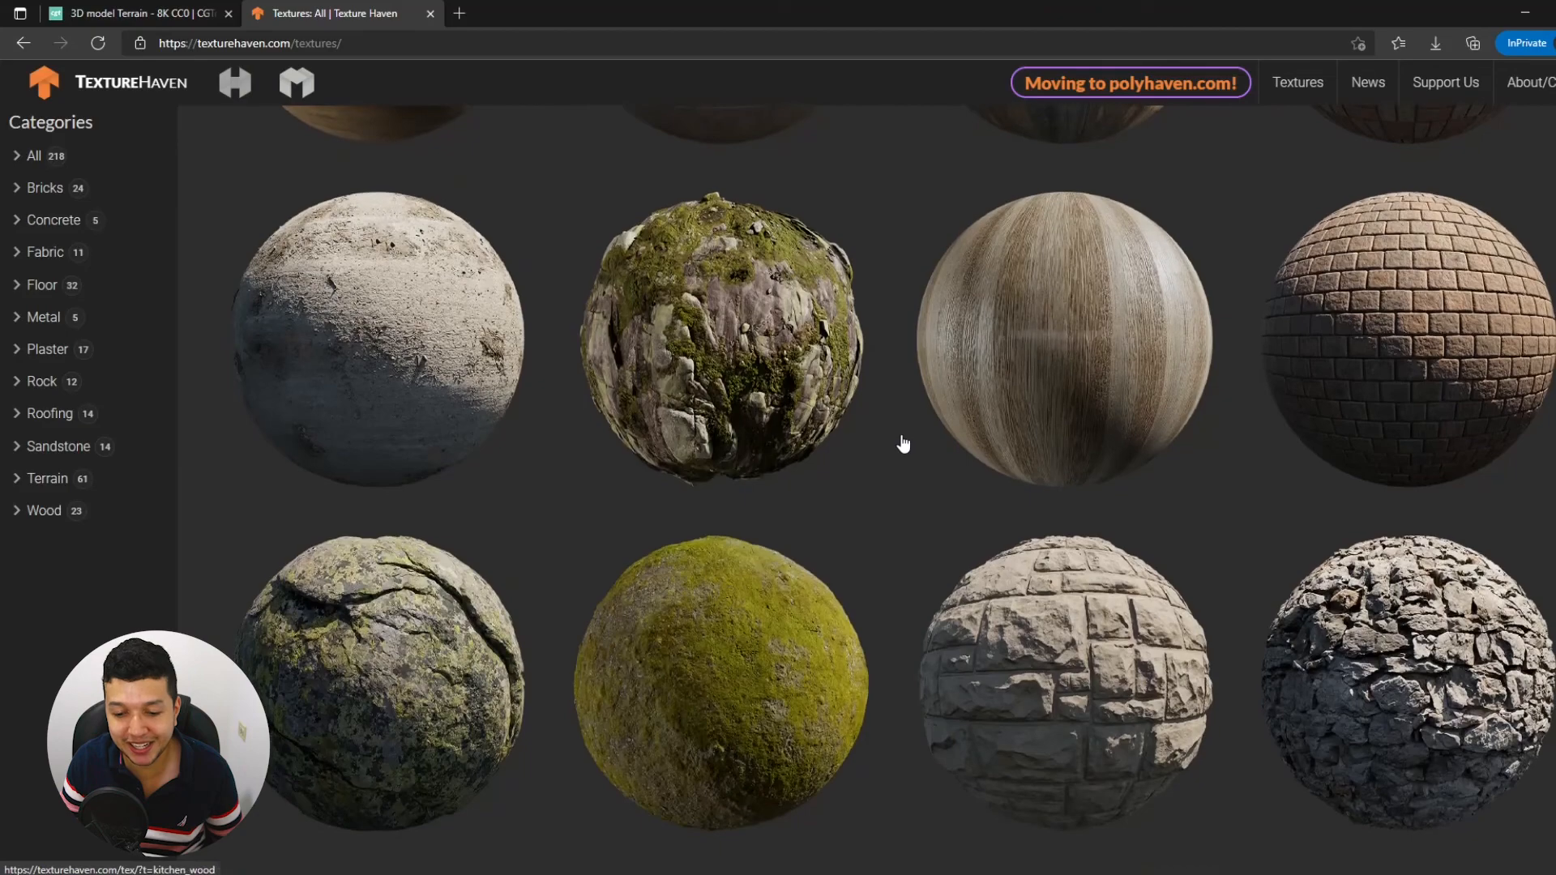
scroll(903, 443, "down", 20)
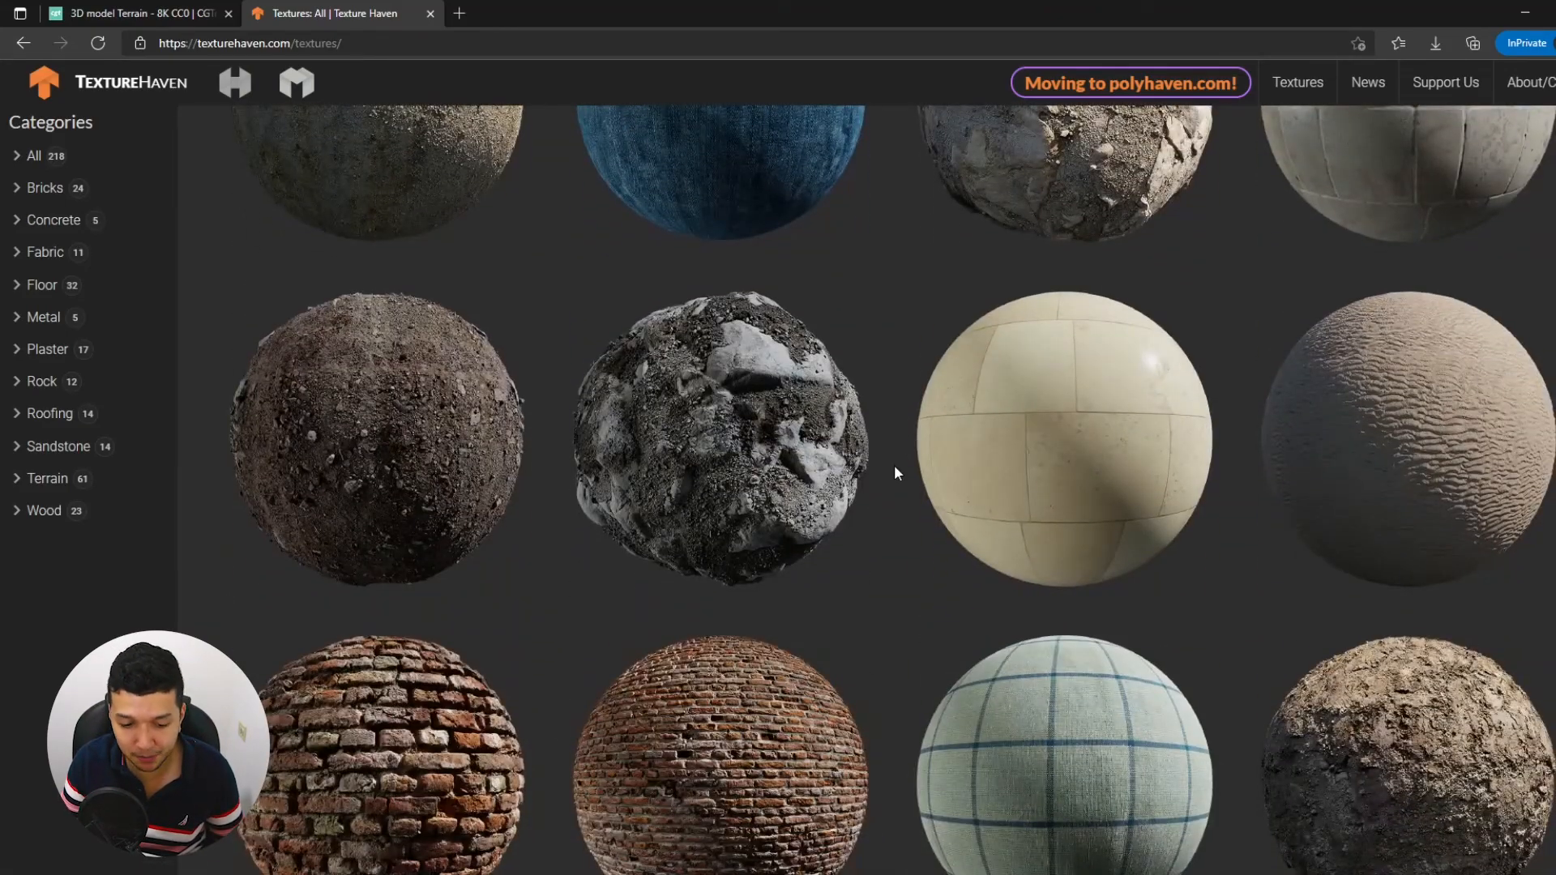
scroll(896, 473, "down", 4)
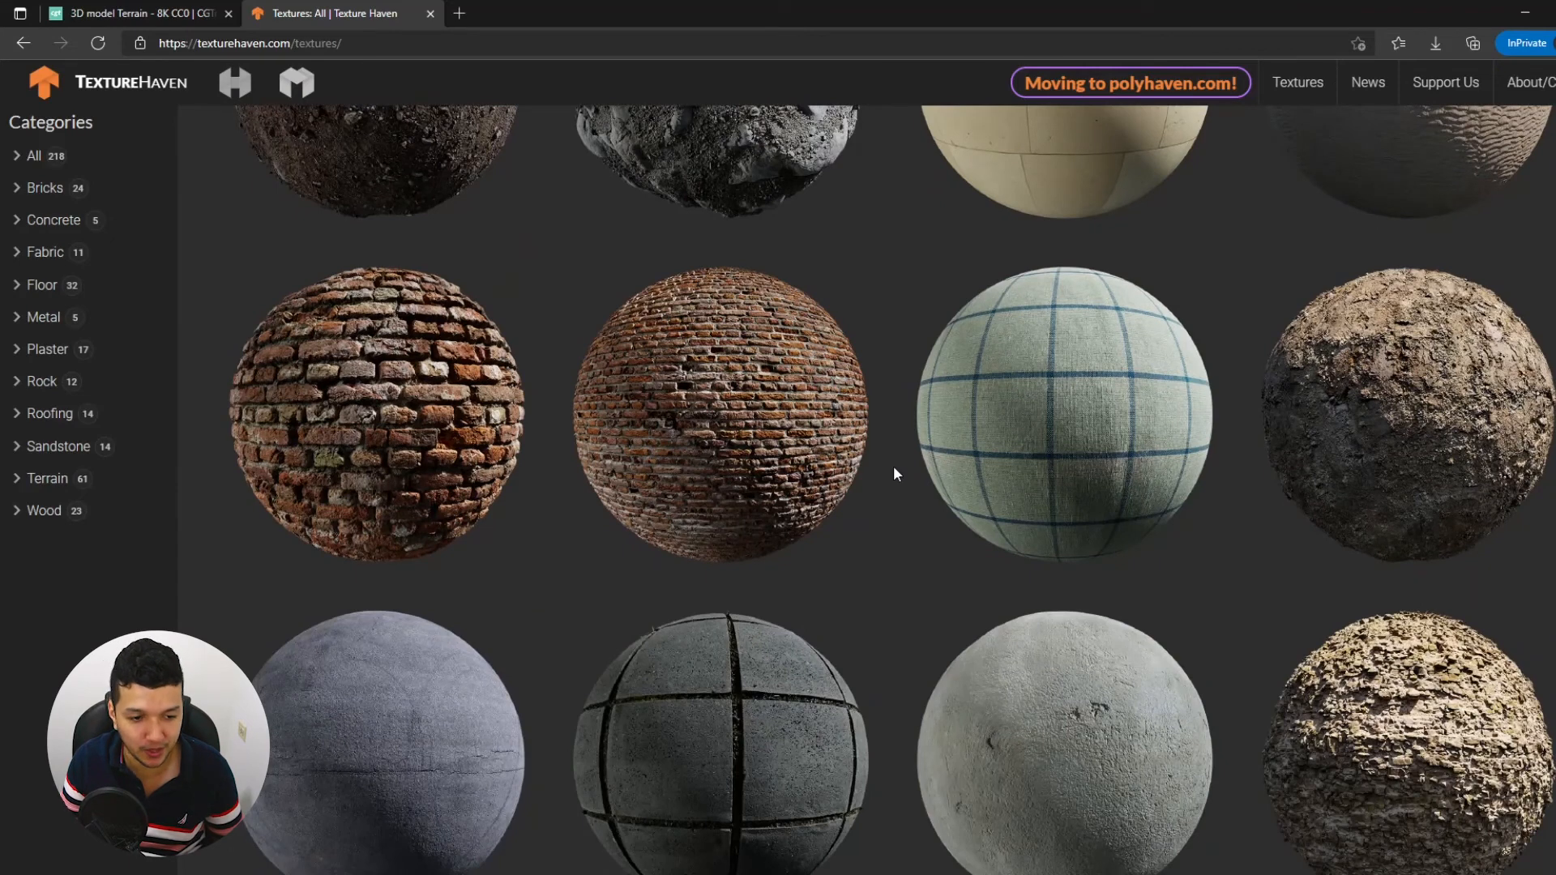
Open the castle_brick_02_red texture and examine its downloadable maps and similar textures
left_click(394, 383)
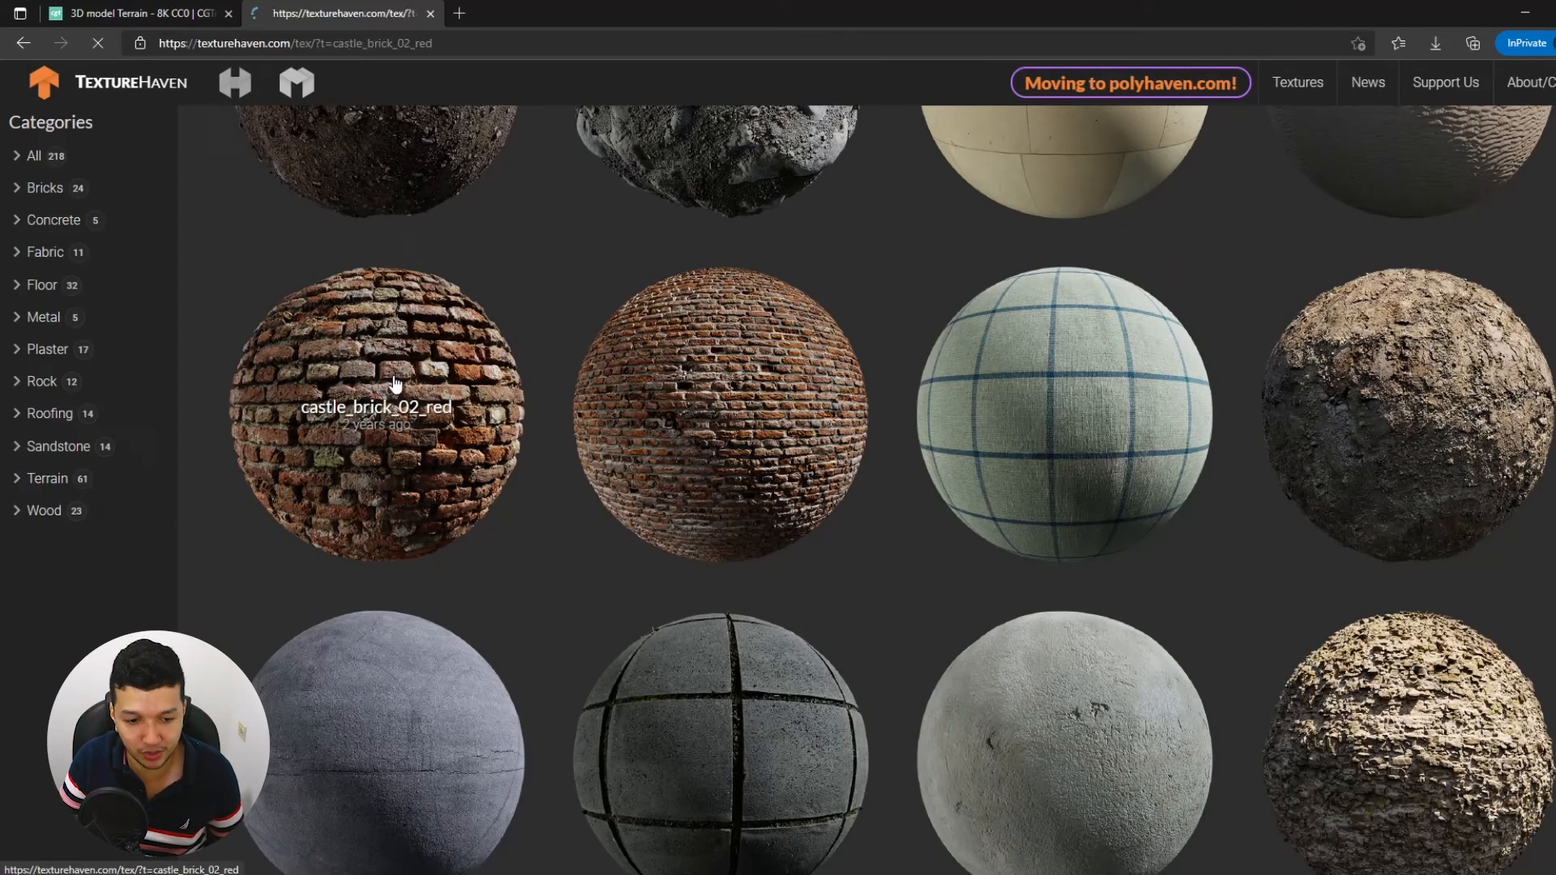
scroll(702, 454, "down", 2)
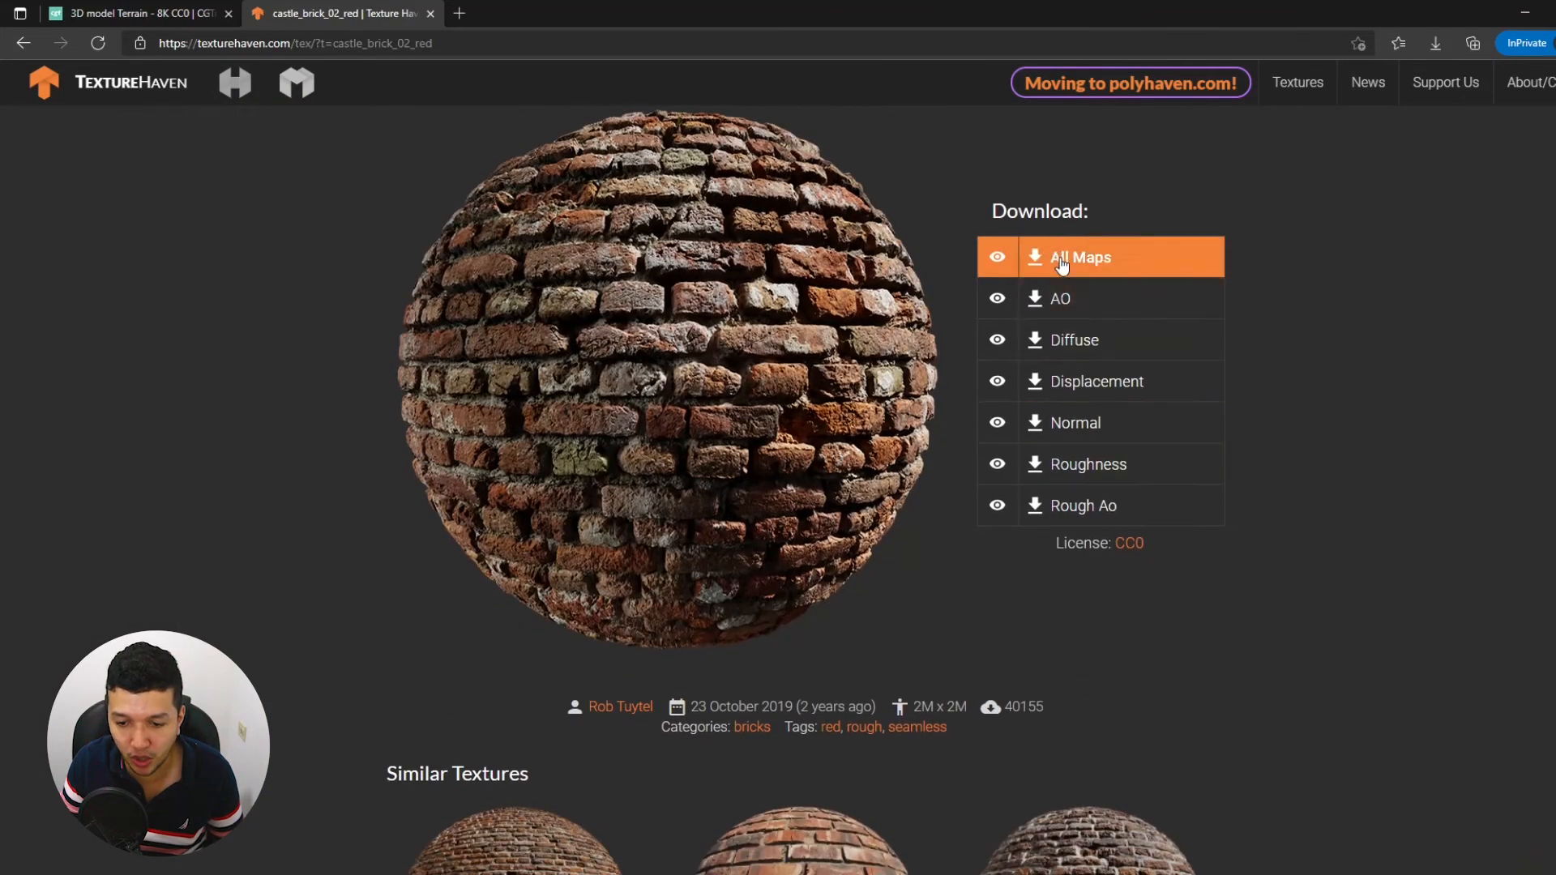
scroll(1370, 541, "down", 5)
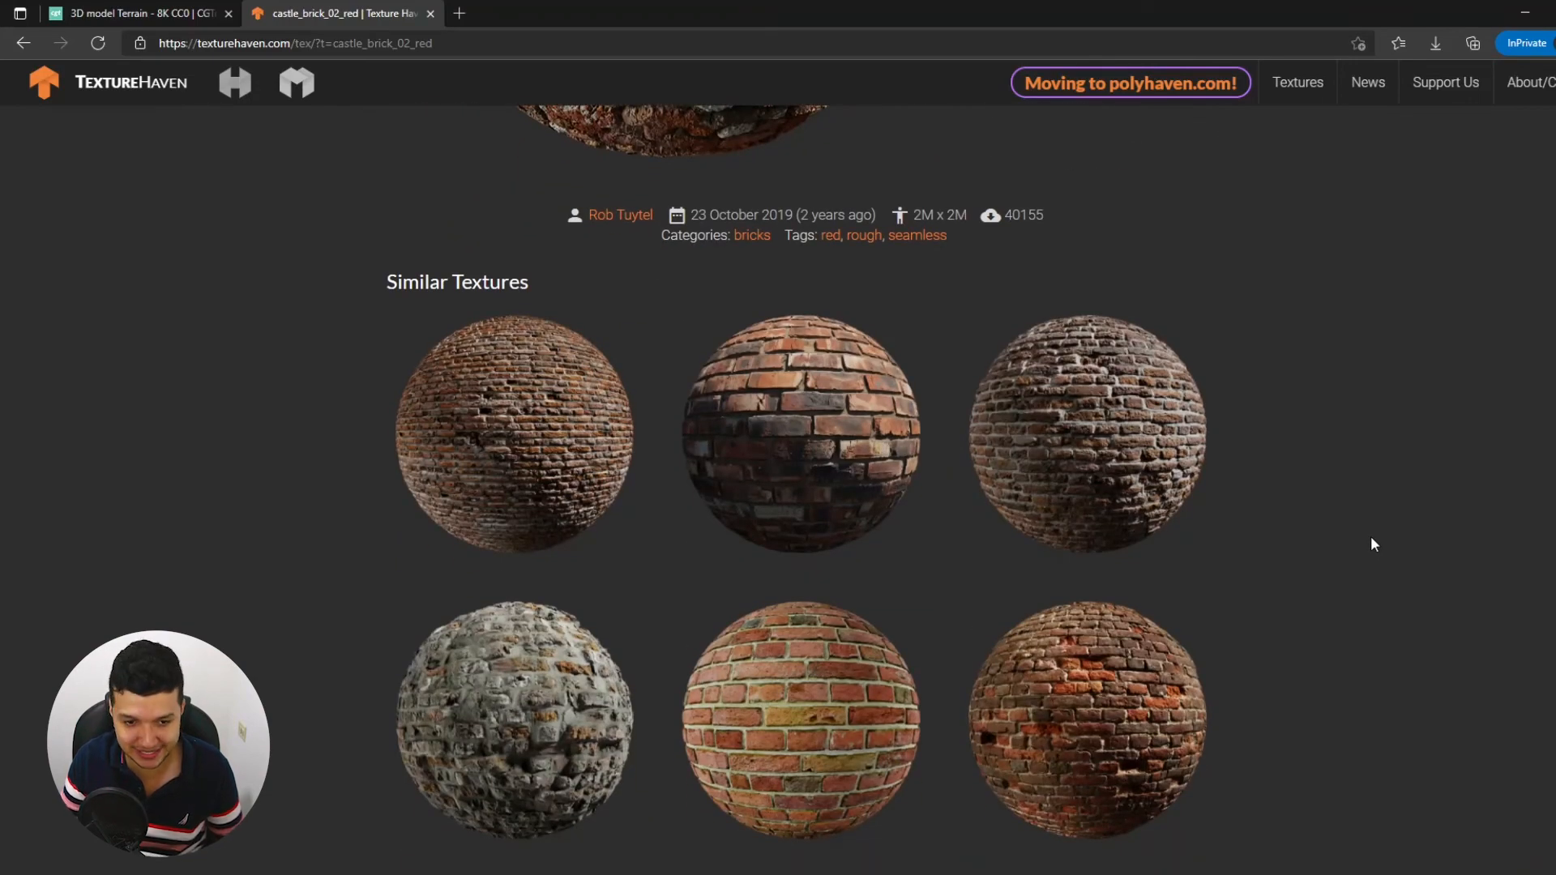
Close the Texture Haven tab, return to the free textures listing and open the 3D Scanned Seamless Gravel texture
scroll(1374, 543, "up", 6)
middle_click(361, 8)
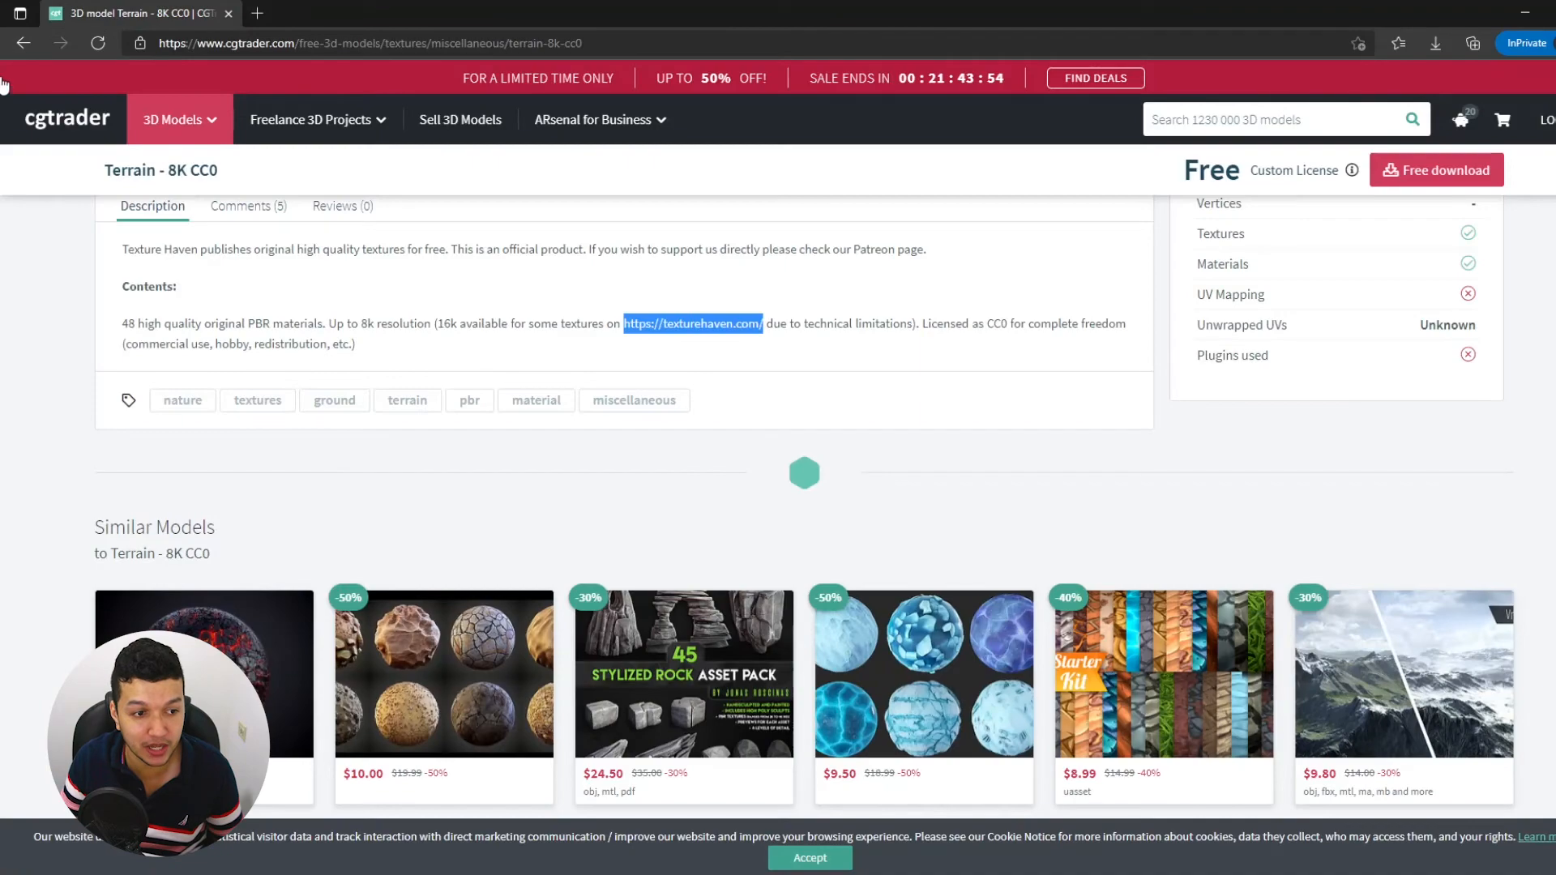
key("alt+Left")
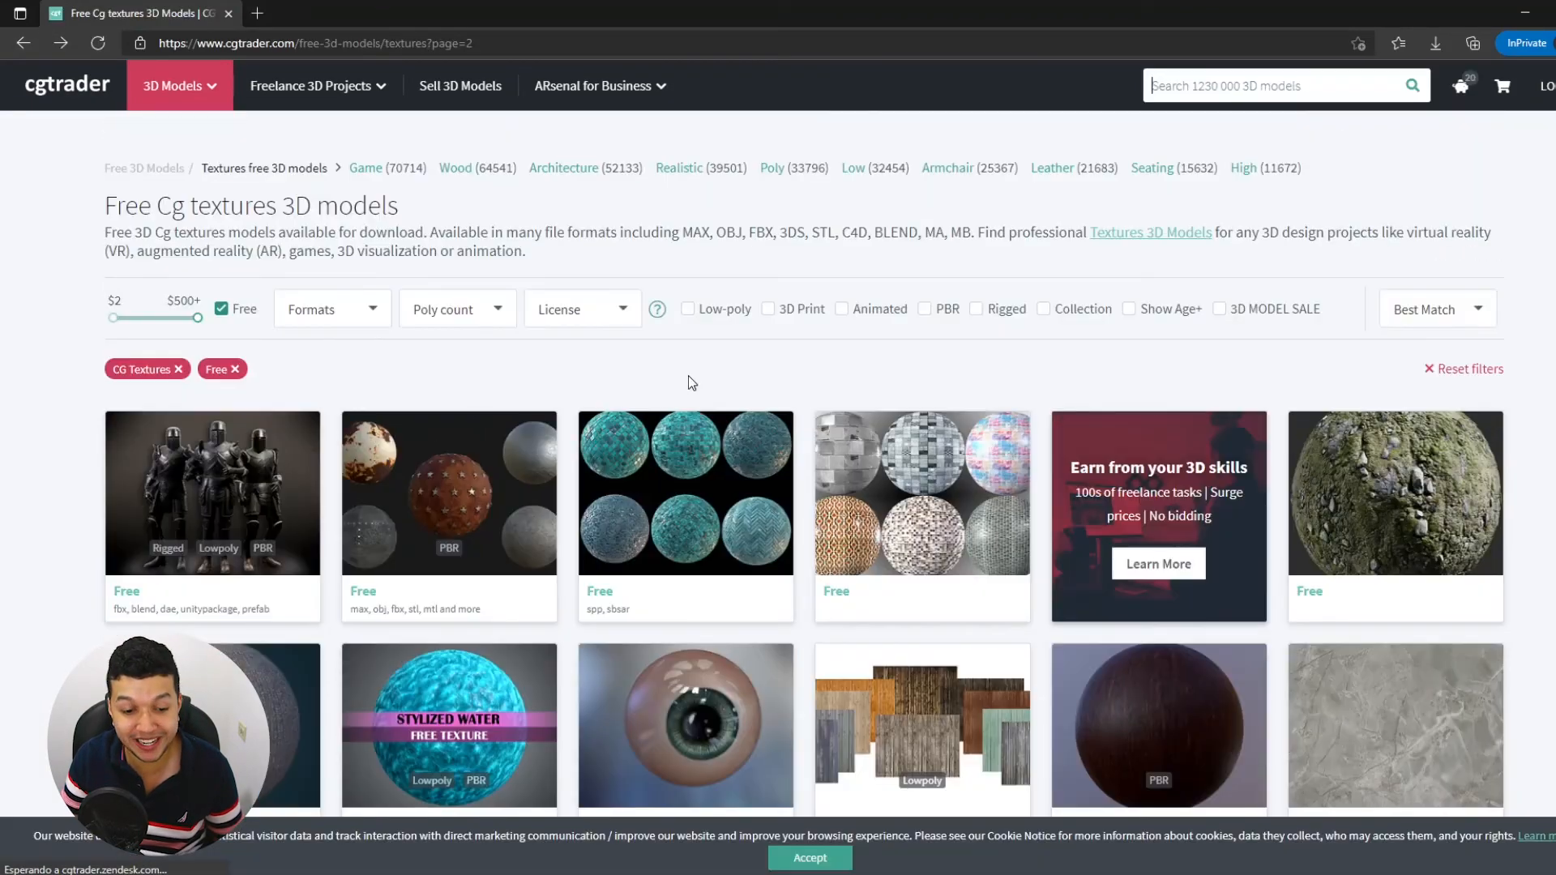
scroll(688, 376, "down", 7)
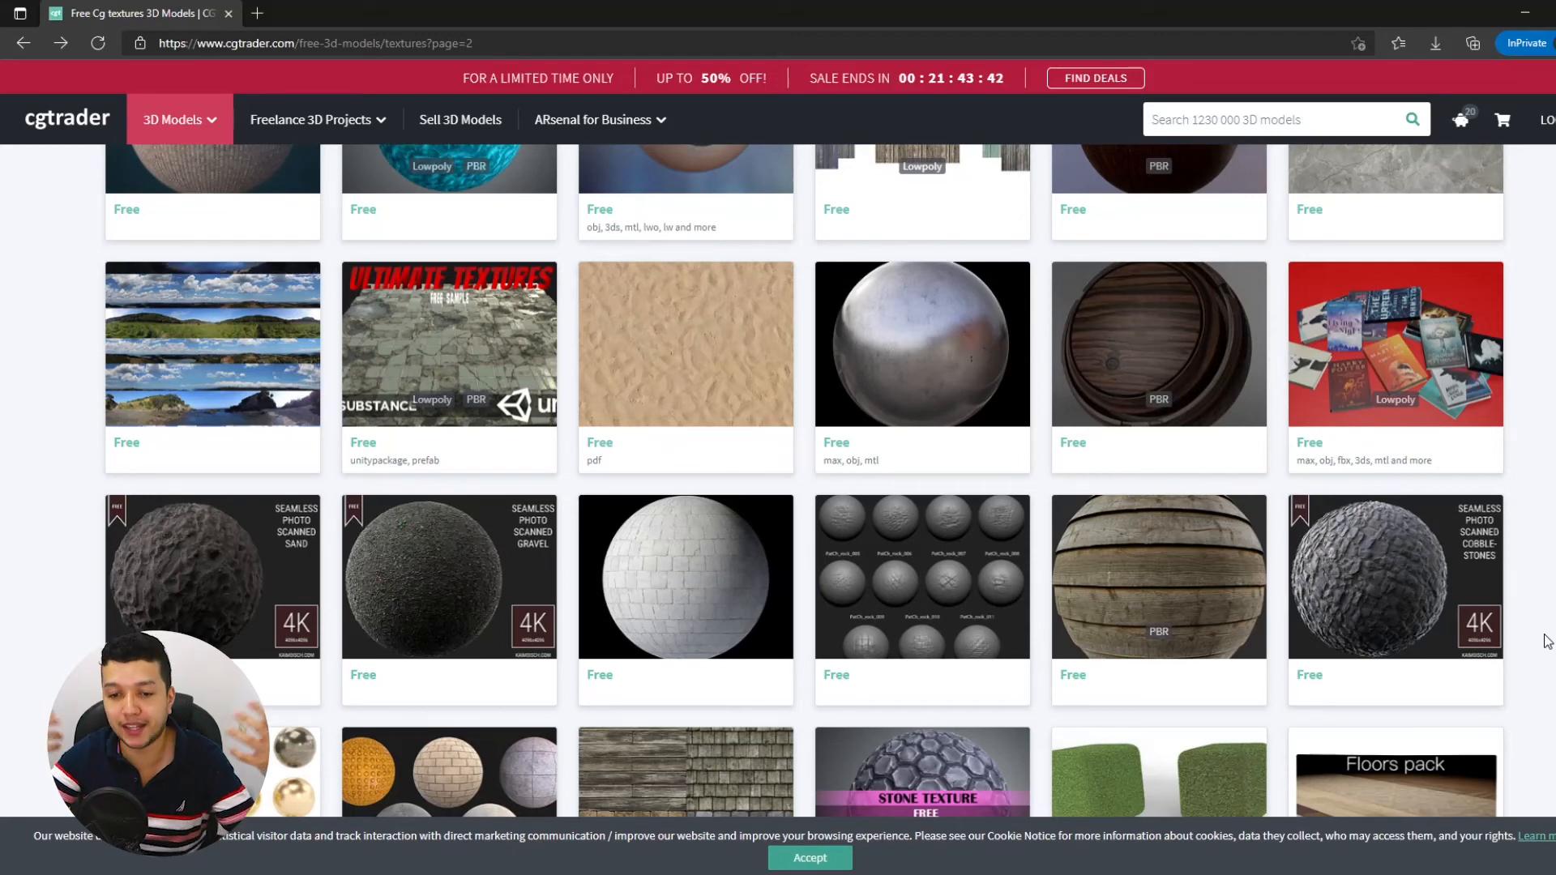
left_click(543, 599)
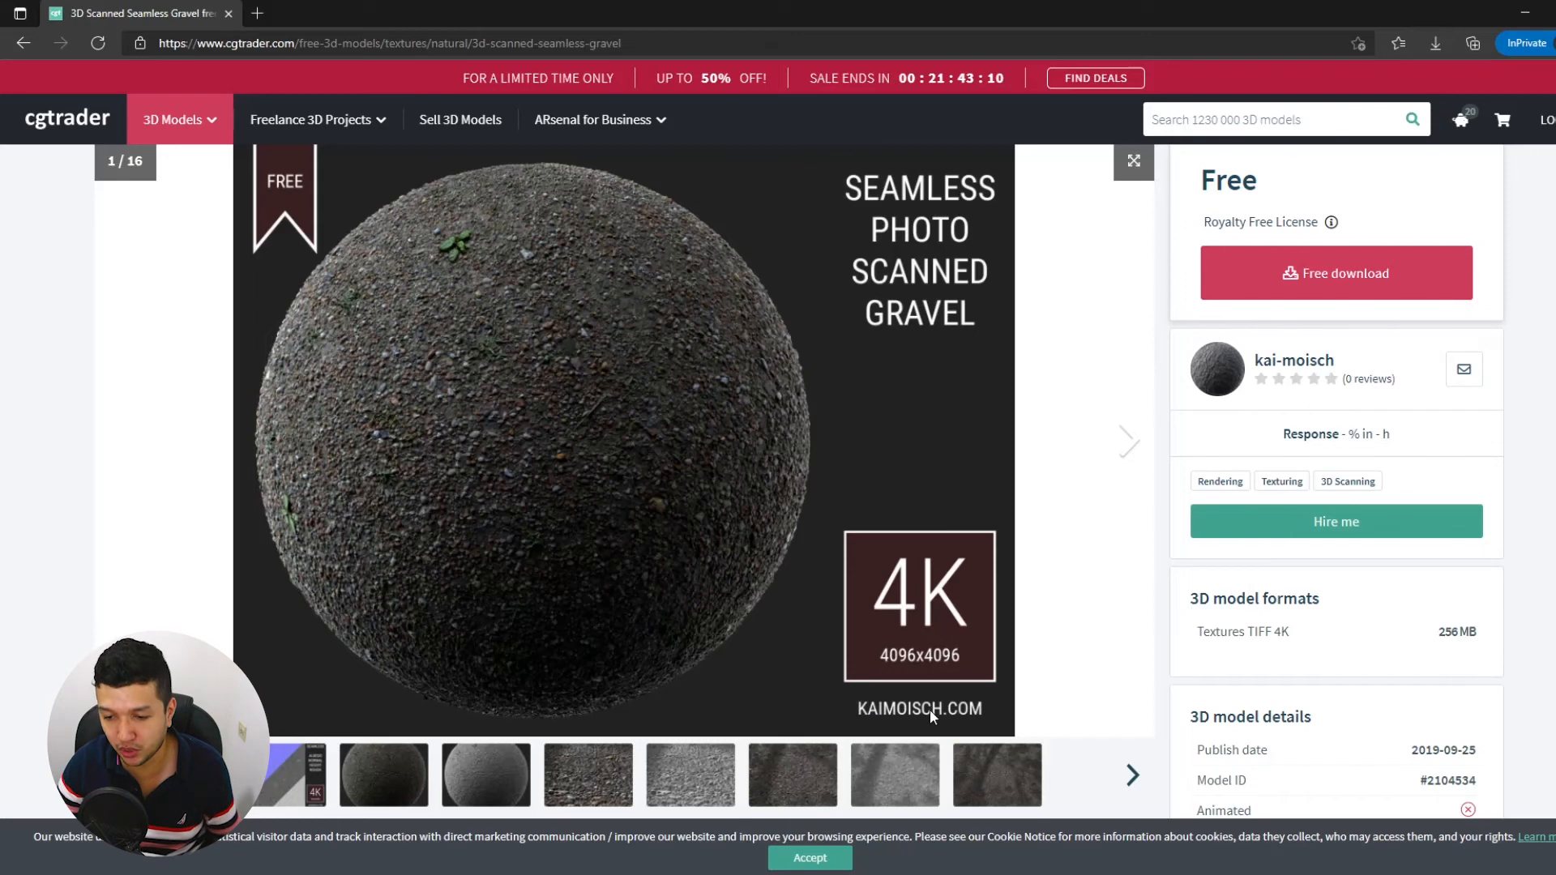
Copy the author's website address from the gravel texture's description and open the site in a new browser tab
scroll(931, 709, "down", 8)
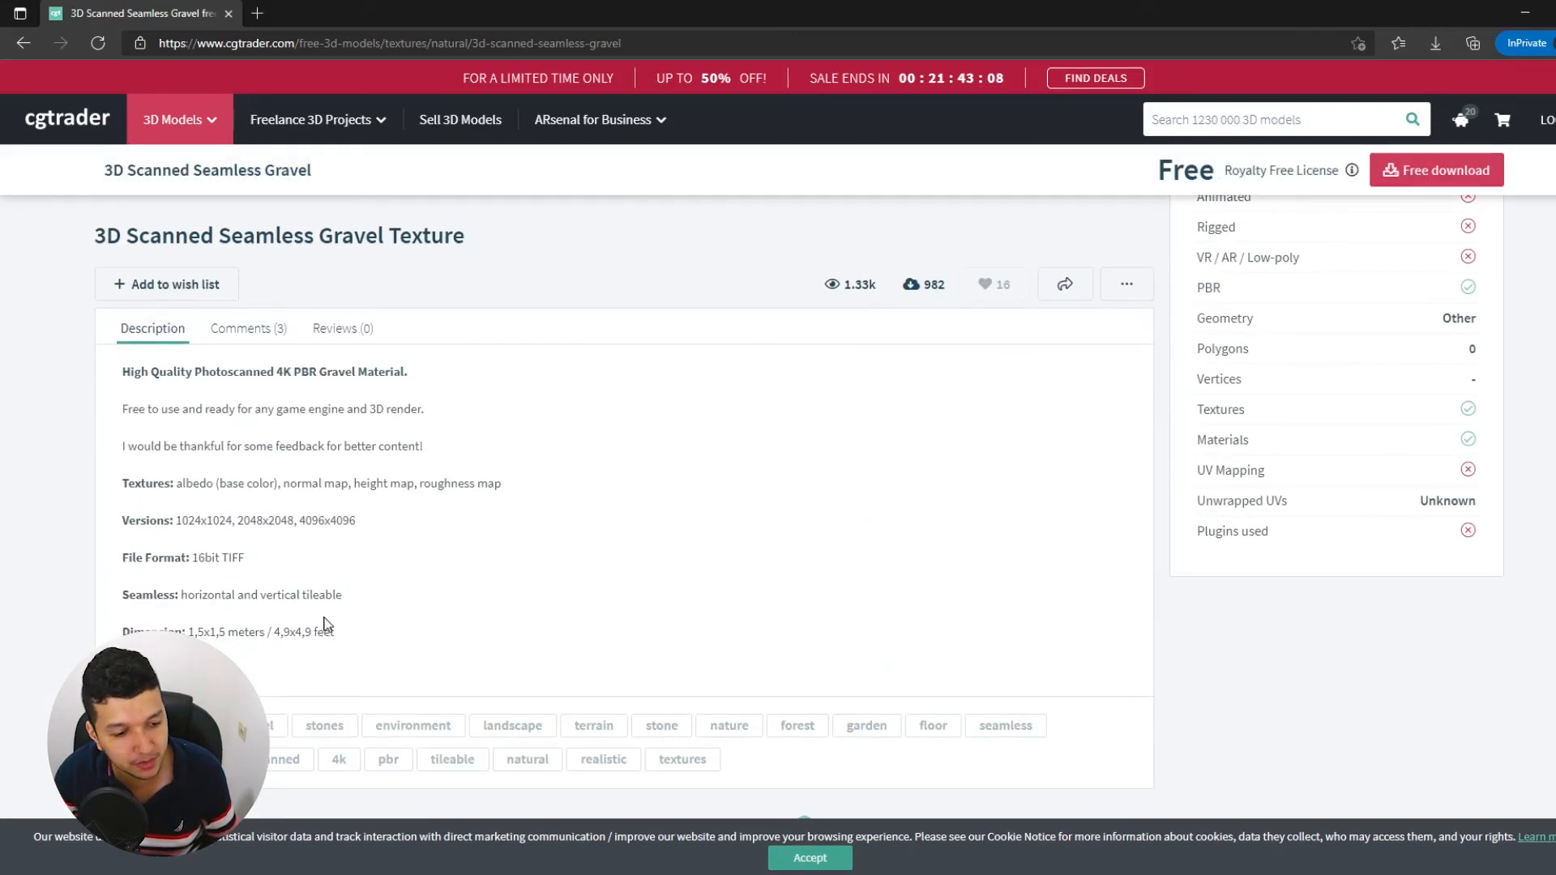
scroll(324, 624, "down", 3)
left_click_drag(256, 421, 122, 423)
left_click(257, 13)
key("ctrl+v")
key("Return")
Open the author's Free Textures collection and look through the available scanned materials
scroll(595, 309, "down", 4)
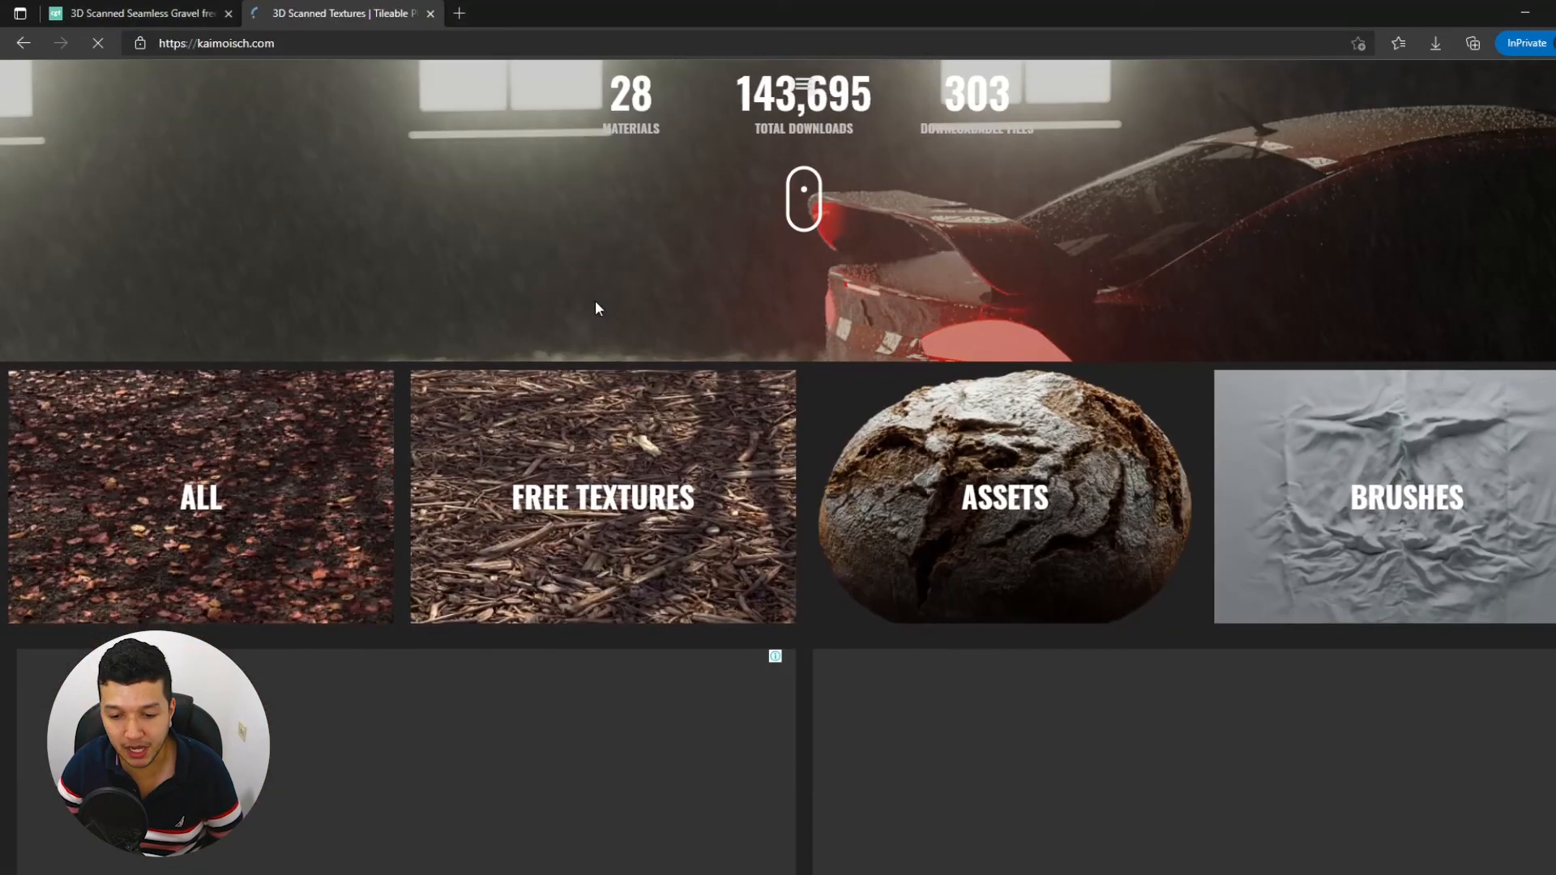
scroll(606, 394, "down", 10)
scroll(609, 395, "up", 5)
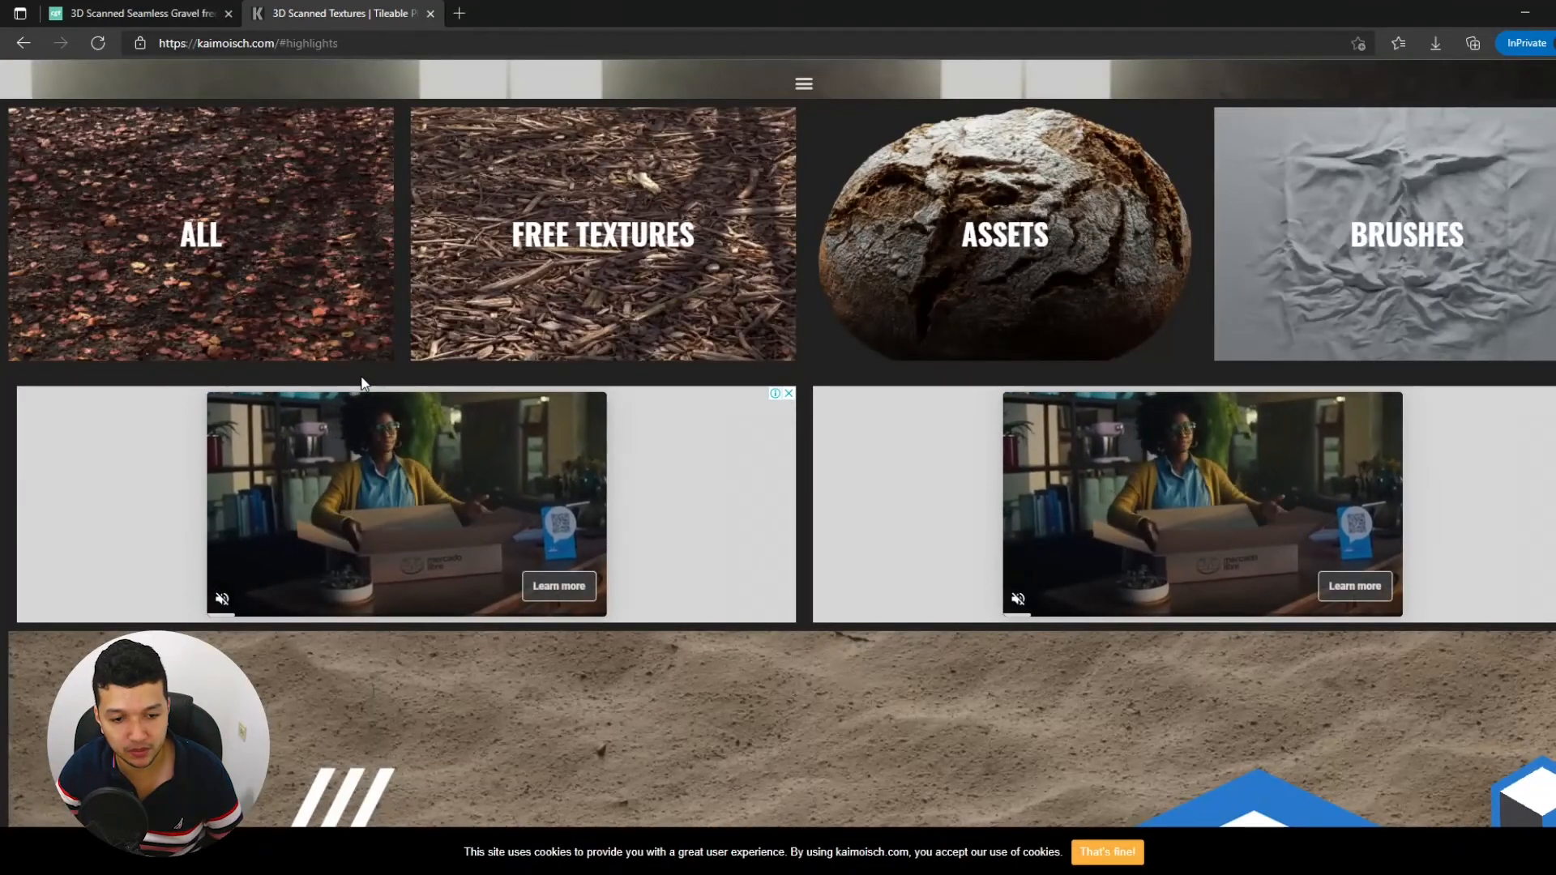
left_click(603, 244)
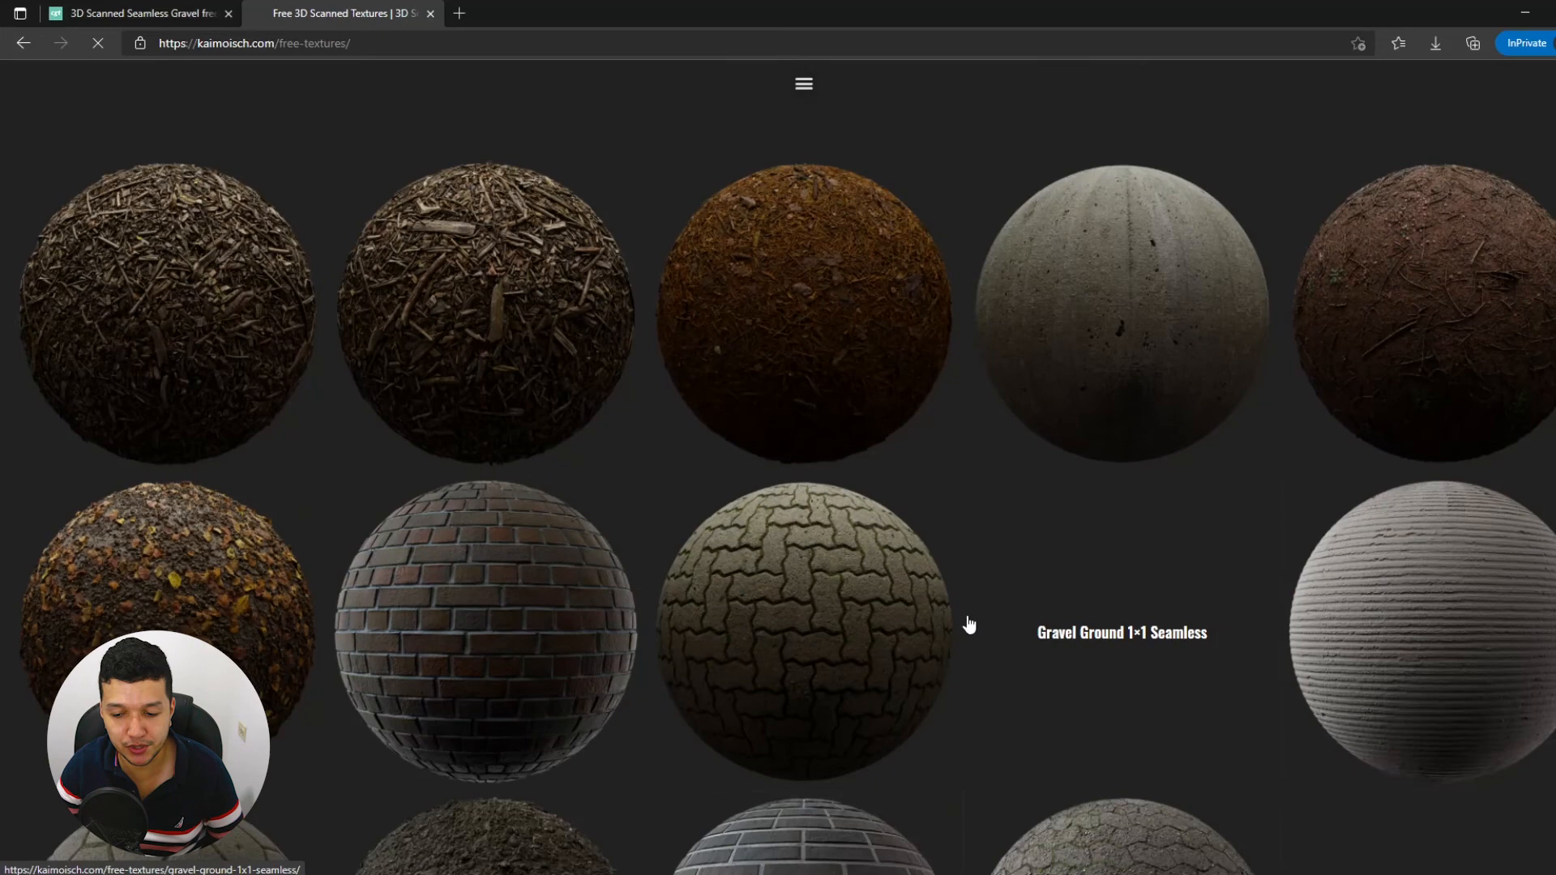
scroll(969, 624, "down", 4)
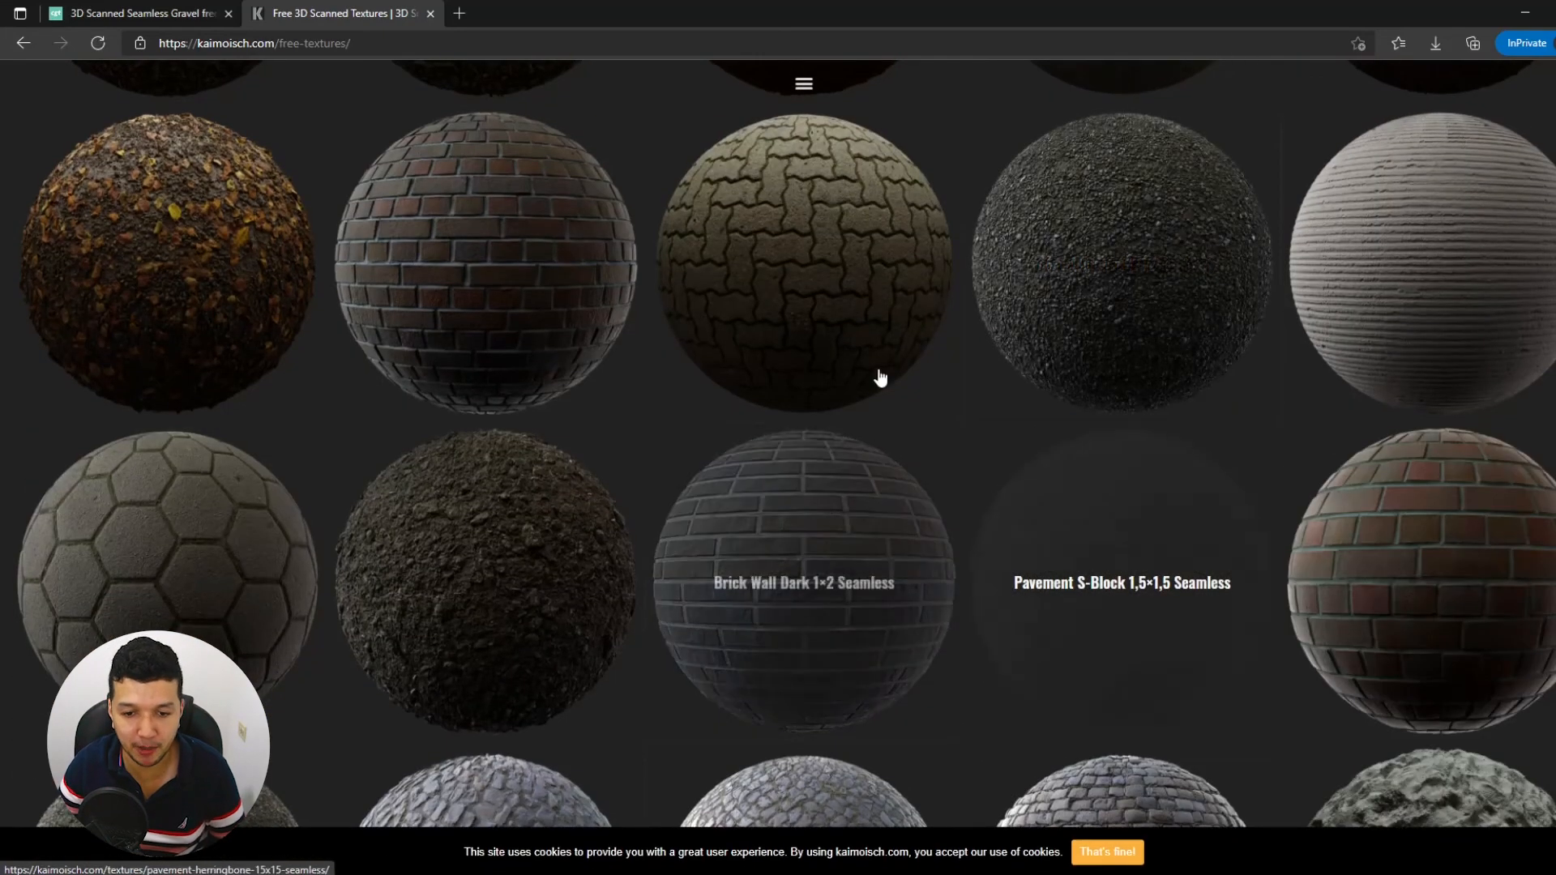
Open the Pavement Herringbone 1,5x1,5 texture and review its licence, scan, bit depth, resolution and file format specifications
left_click(816, 396)
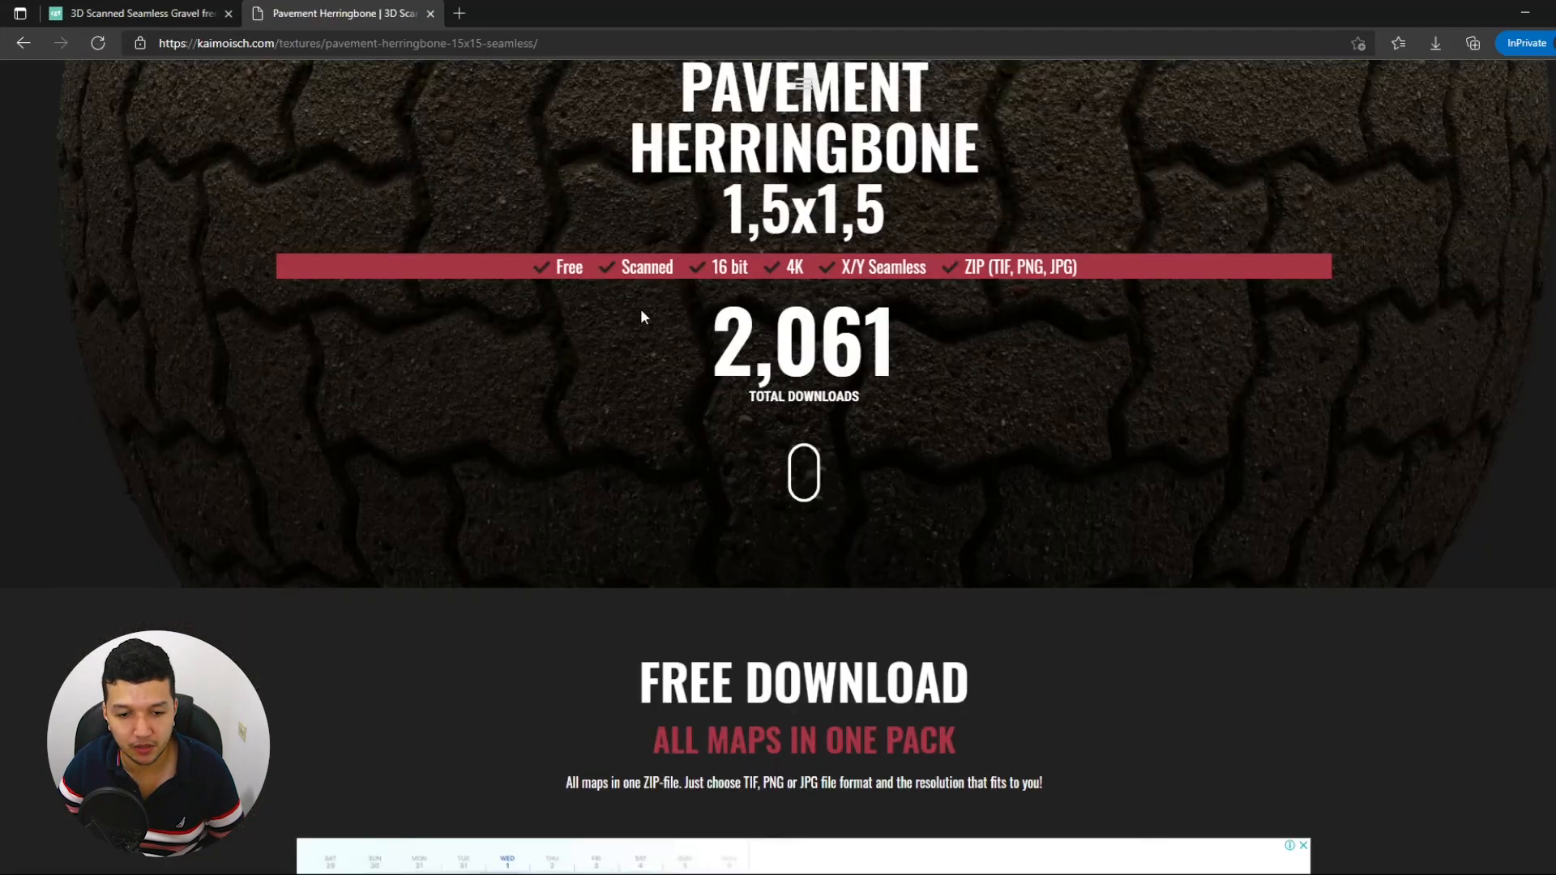
double_click(800, 267)
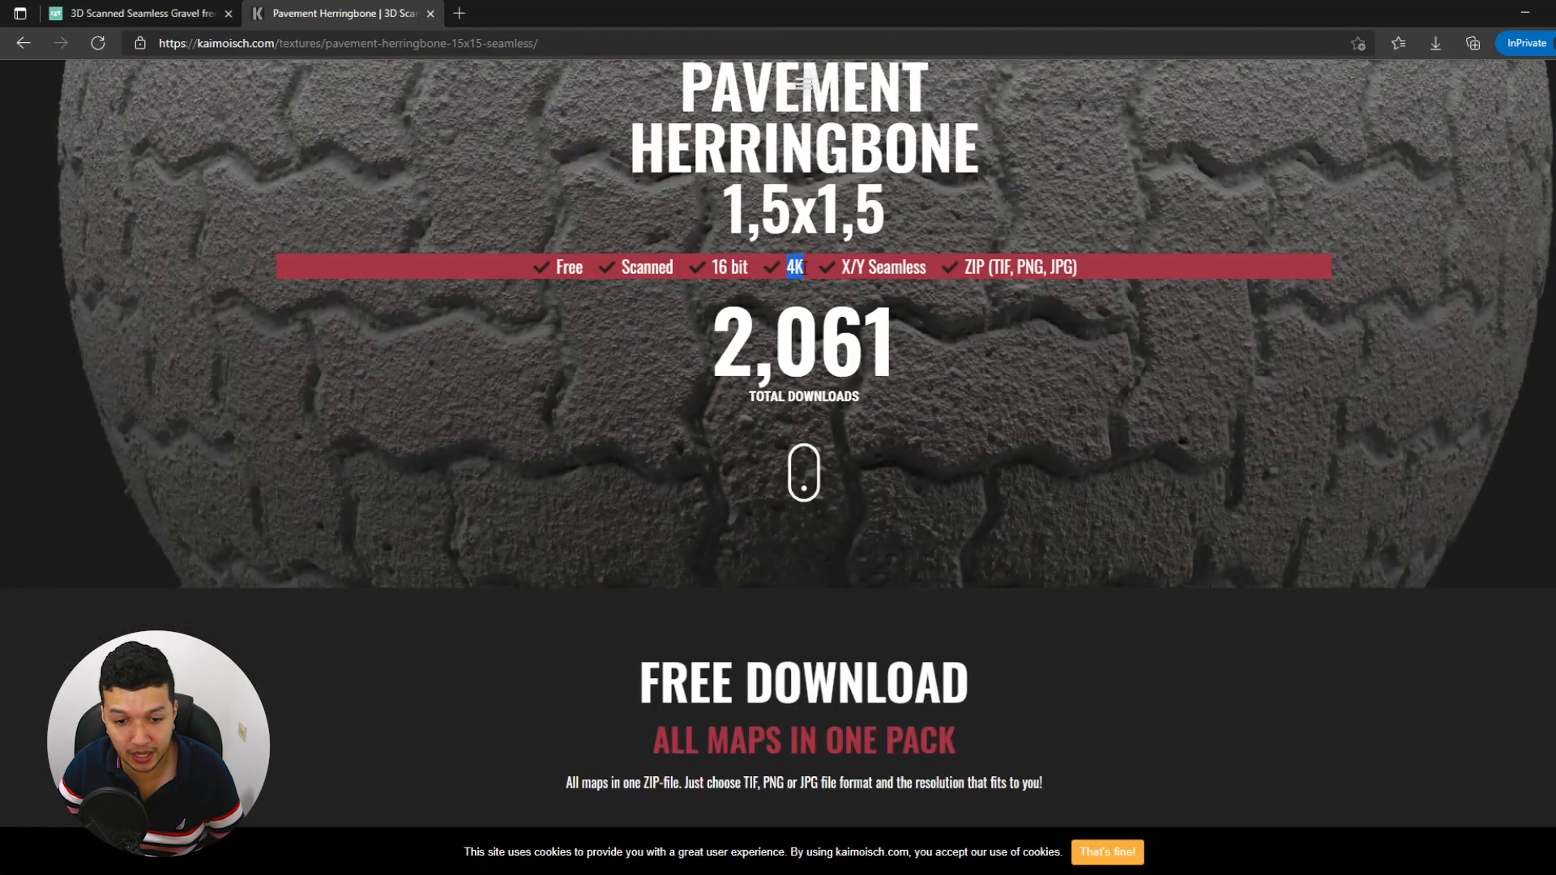
left_click_drag(752, 274, 721, 266)
left_click(717, 269)
left_click_drag(592, 279, 548, 261)
left_click(661, 270)
mouse_move(679, 273)
left_mouse_down()
mouse_move(634, 269)
mouse_move(673, 271)
left_mouse_up()
left_click(634, 269)
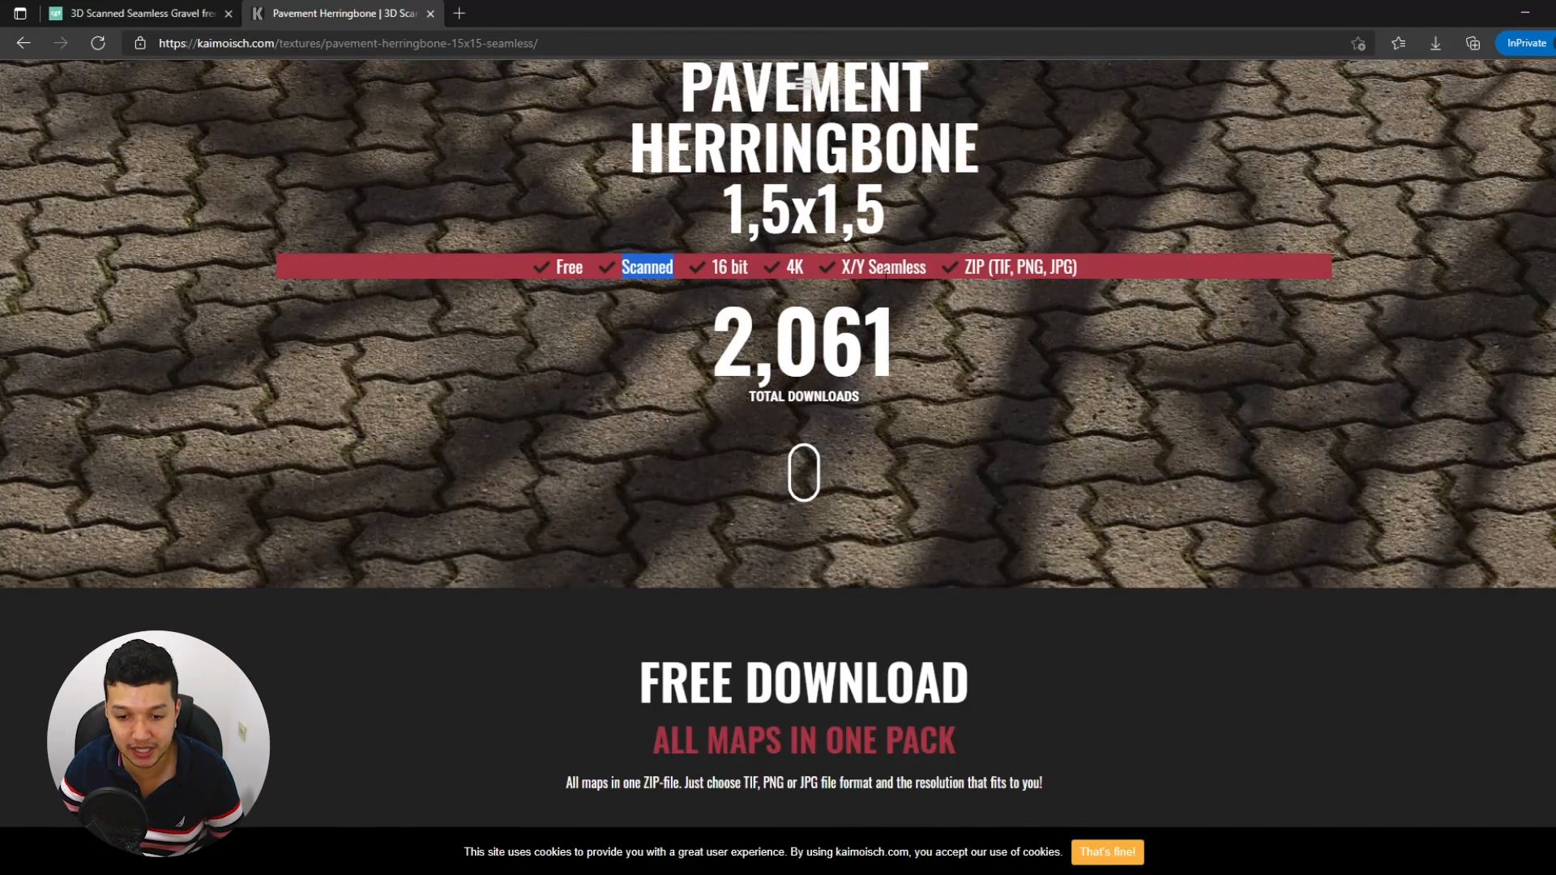
left_click_drag(1007, 266, 1070, 269)
Examine the TIF, PNG and JPG download packages offered for the Pavement Herringbone texture
scroll(1005, 309, "down", 10)
scroll(1003, 317, "down", 2)
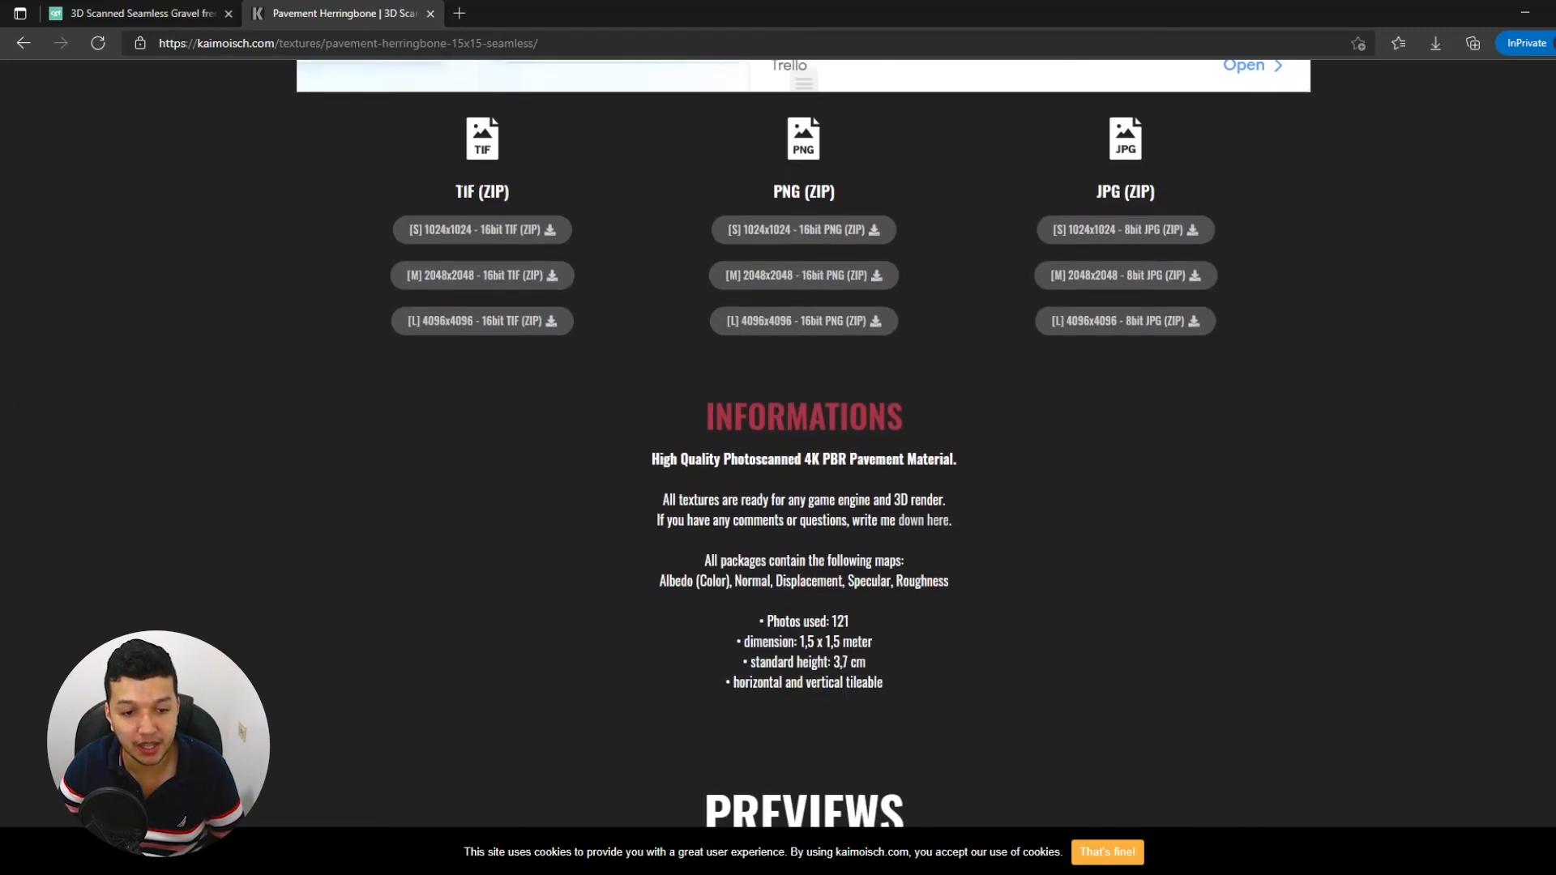
left_click_drag(792, 193, 808, 194)
left_click_drag(1122, 193, 1113, 193)
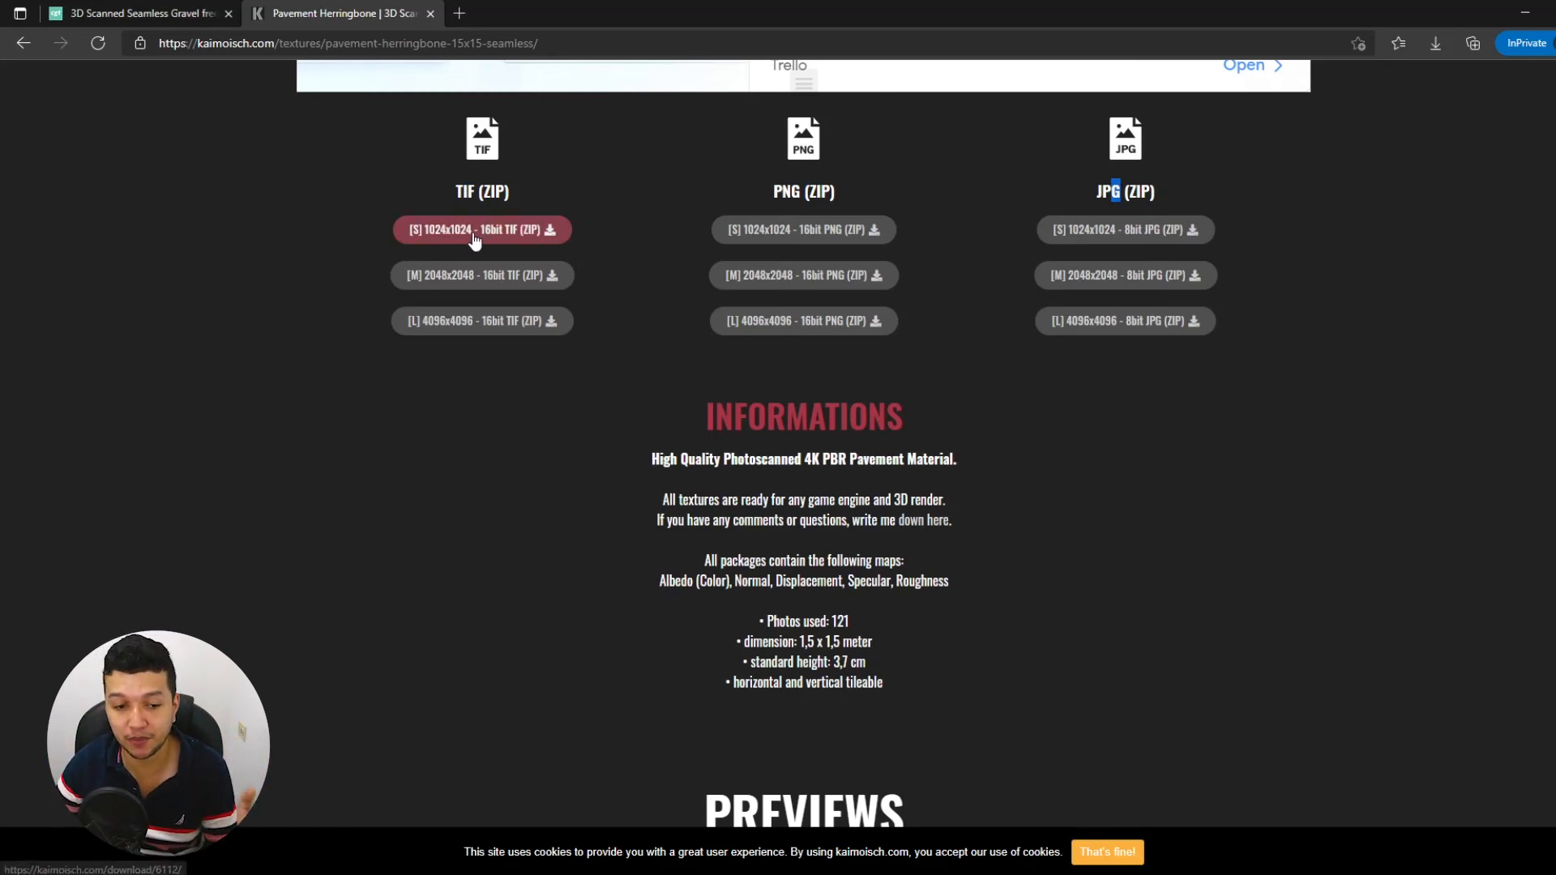
left_click(1061, 426)
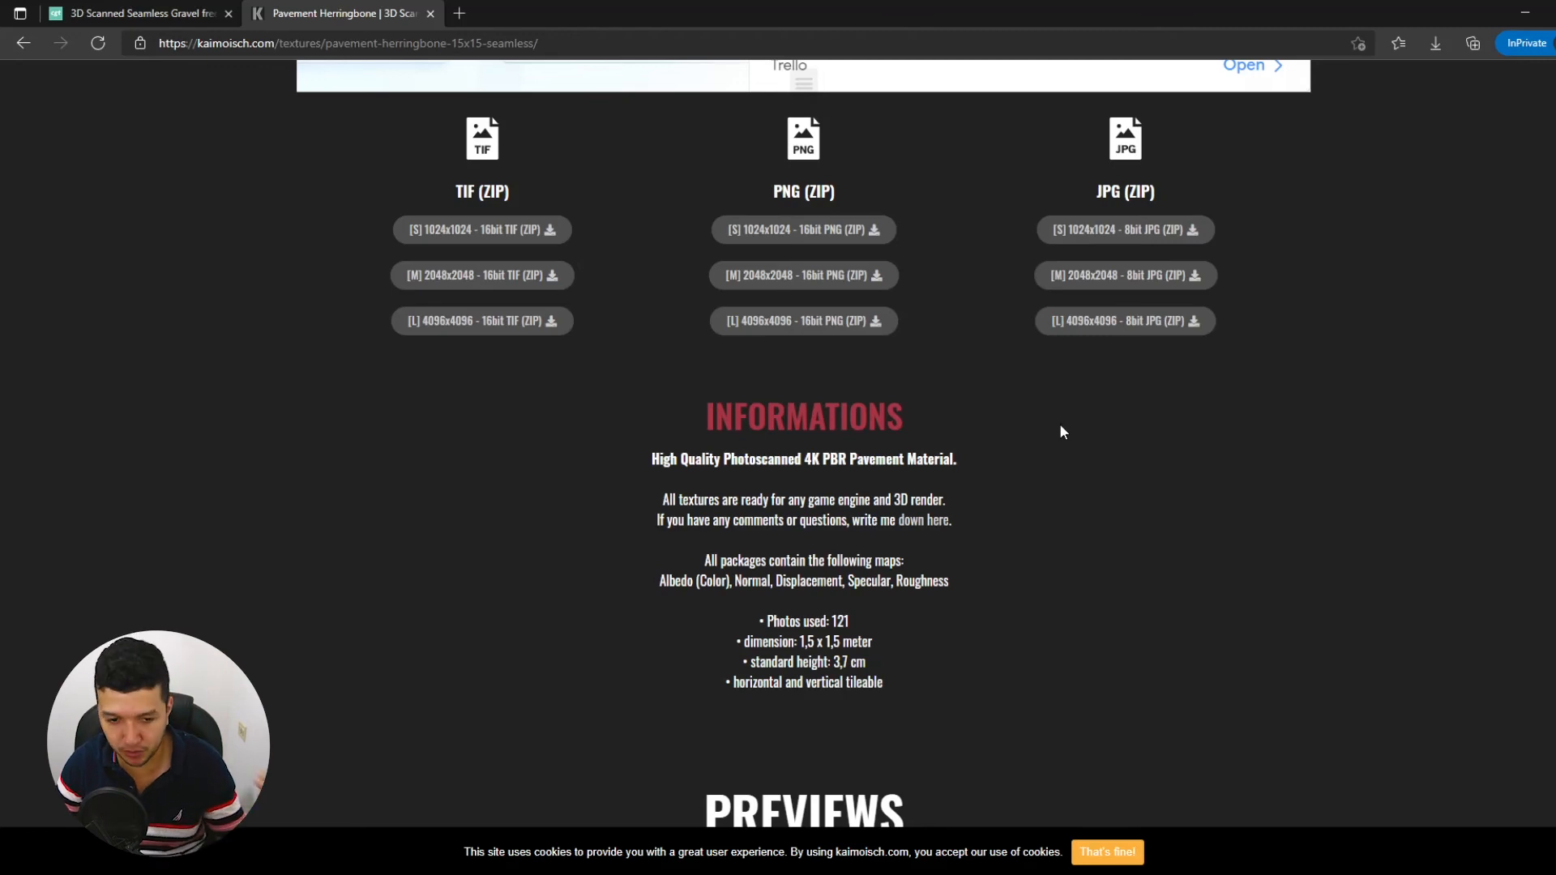
Look through the rest of the Pavement Herringbone page, including its previews, and return to the free download section
scroll(1061, 431, "down", 7)
scroll(118, 354, "down", 14)
scroll(135, 387, "down", 9)
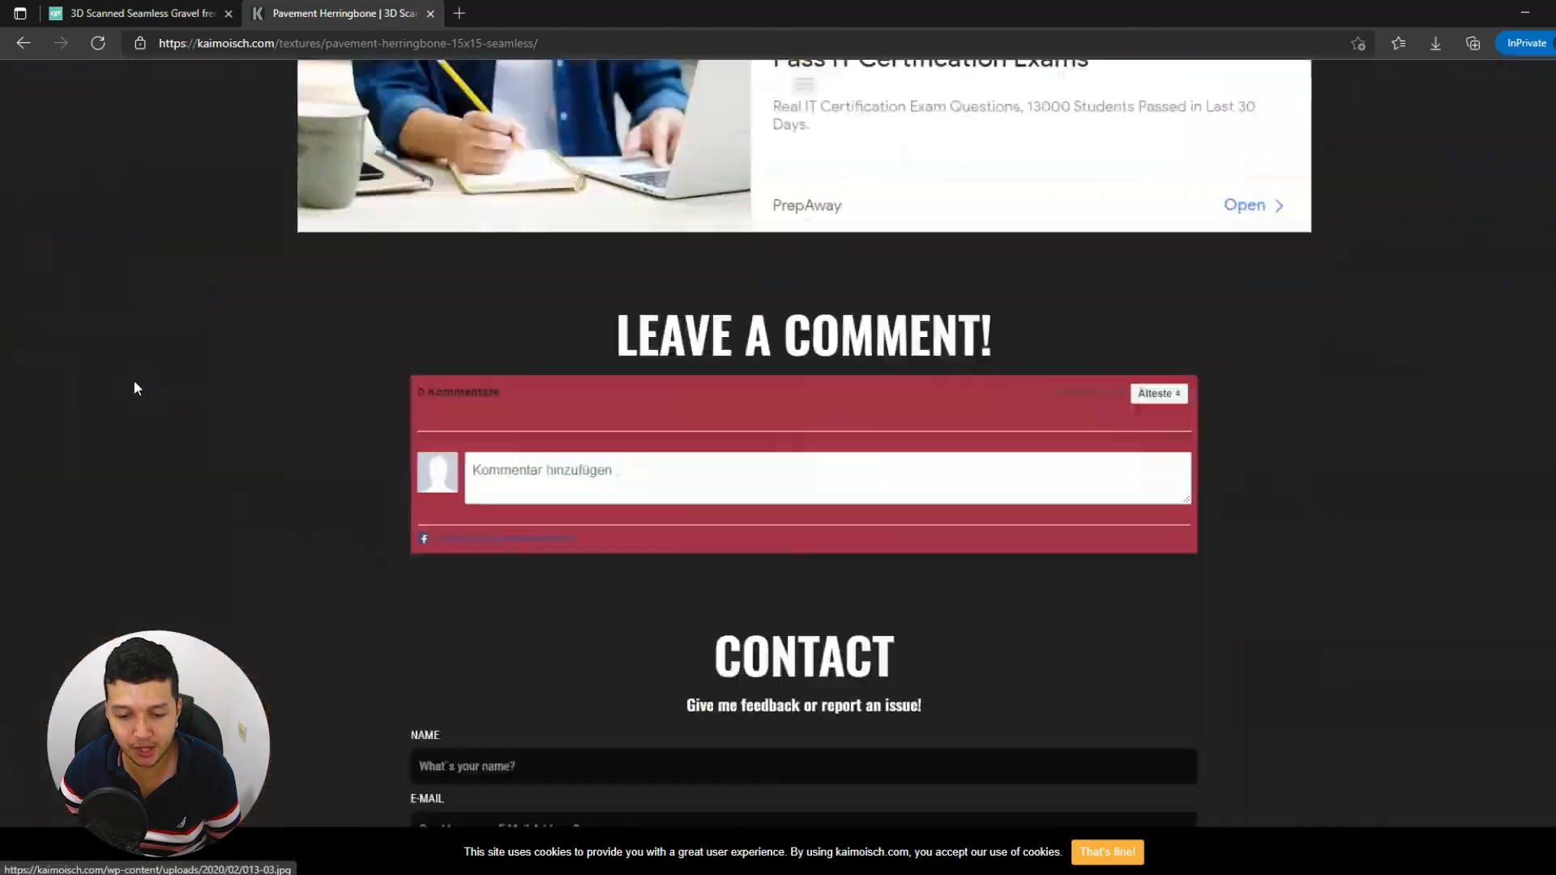
scroll(133, 380, "up", 15)
scroll(130, 401, "up", 20)
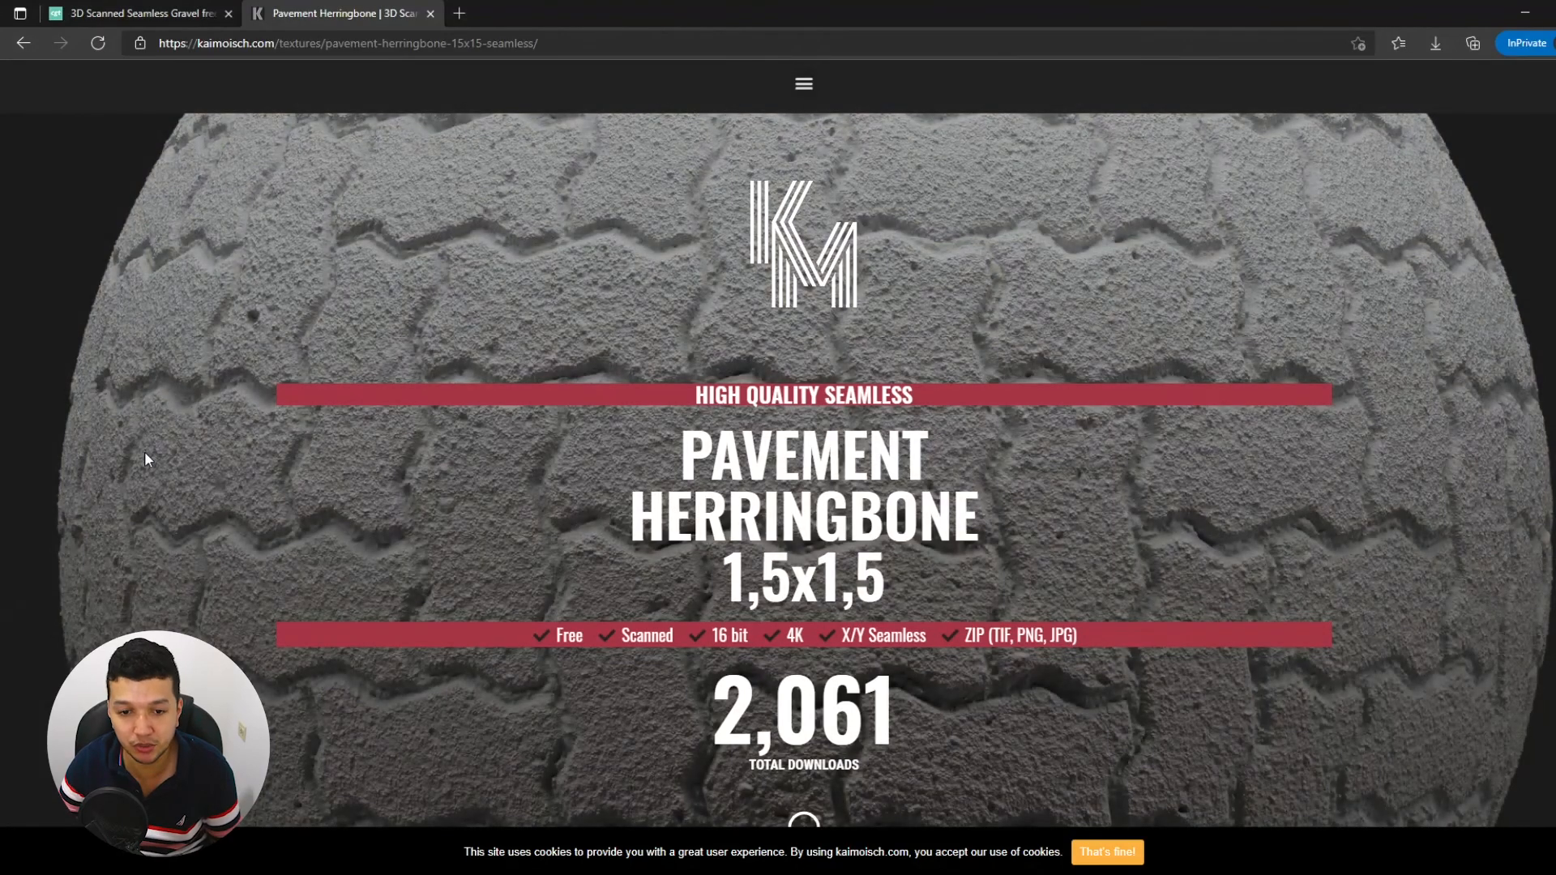
scroll(356, 437, "down", 5)
scroll(248, 479, "up", 4)
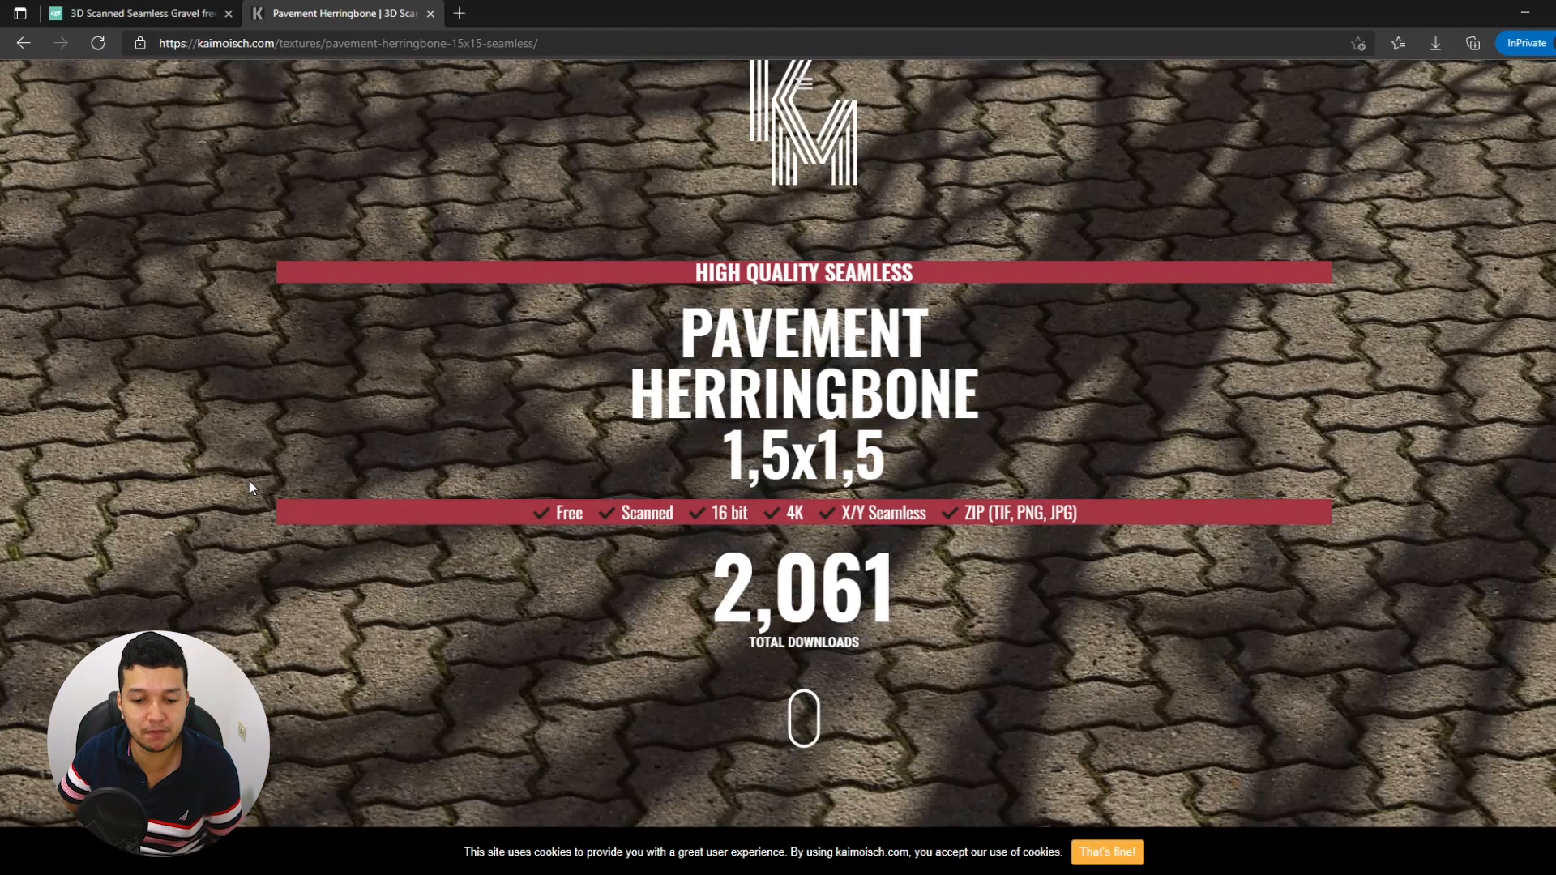
scroll(267, 478, "down", 8)
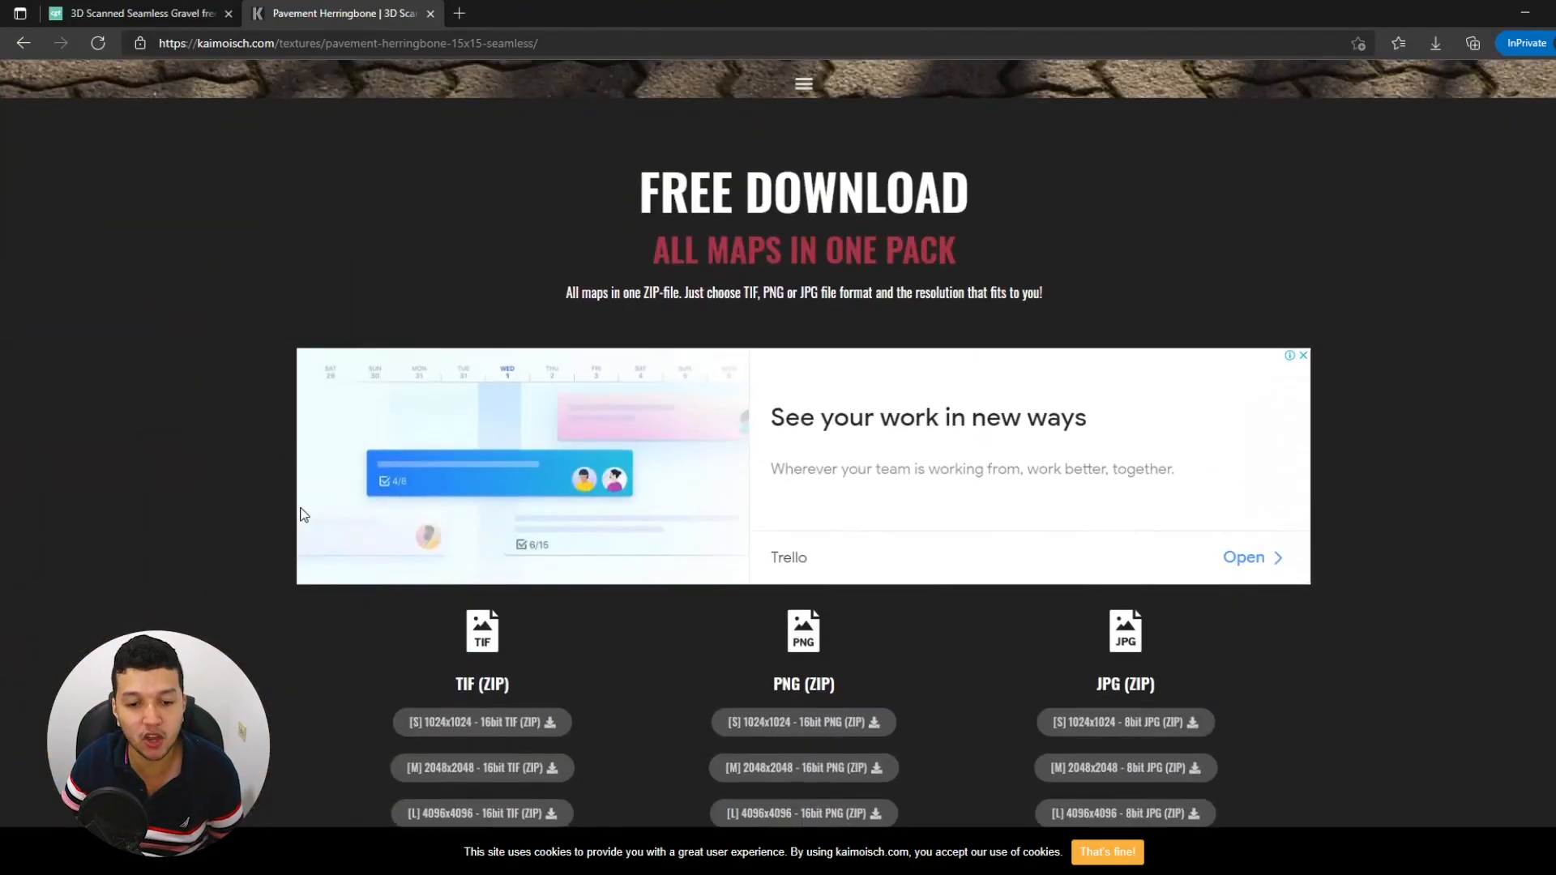